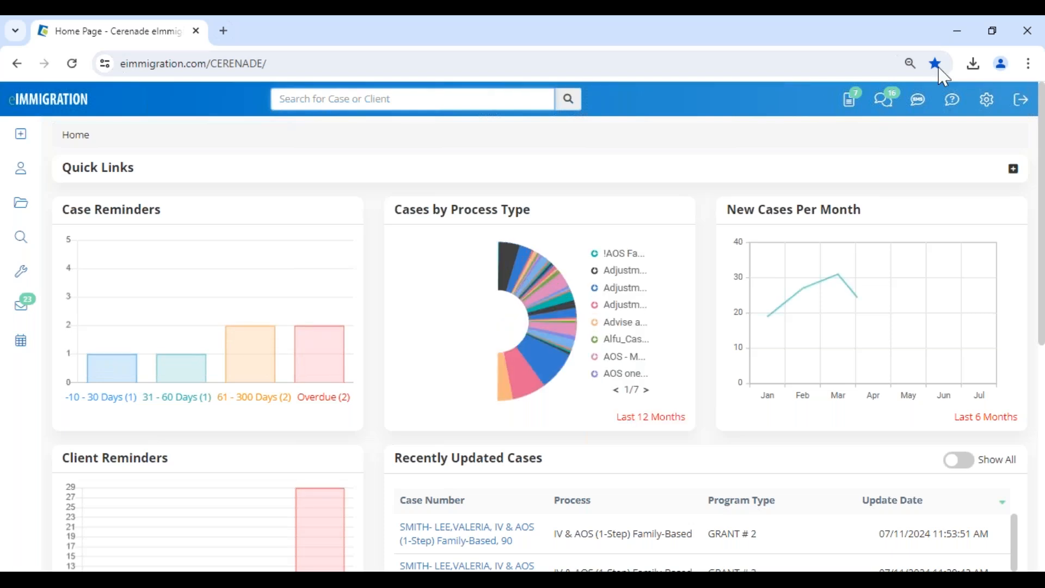
Dismiss the saved-passwords prompt and go to Administrative Tools from the settings gear.
left_click(652, 297)
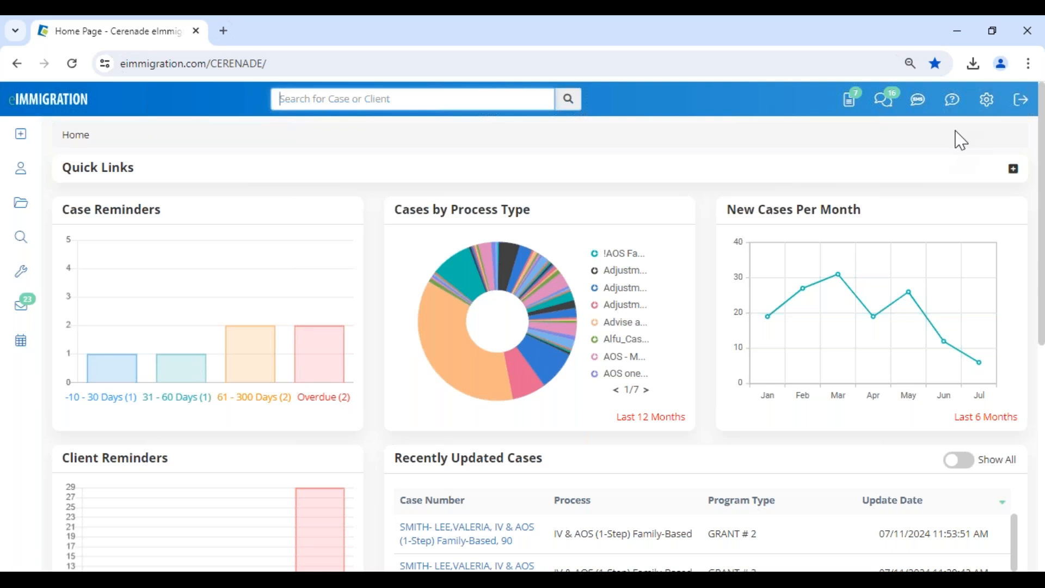
left_click(988, 105)
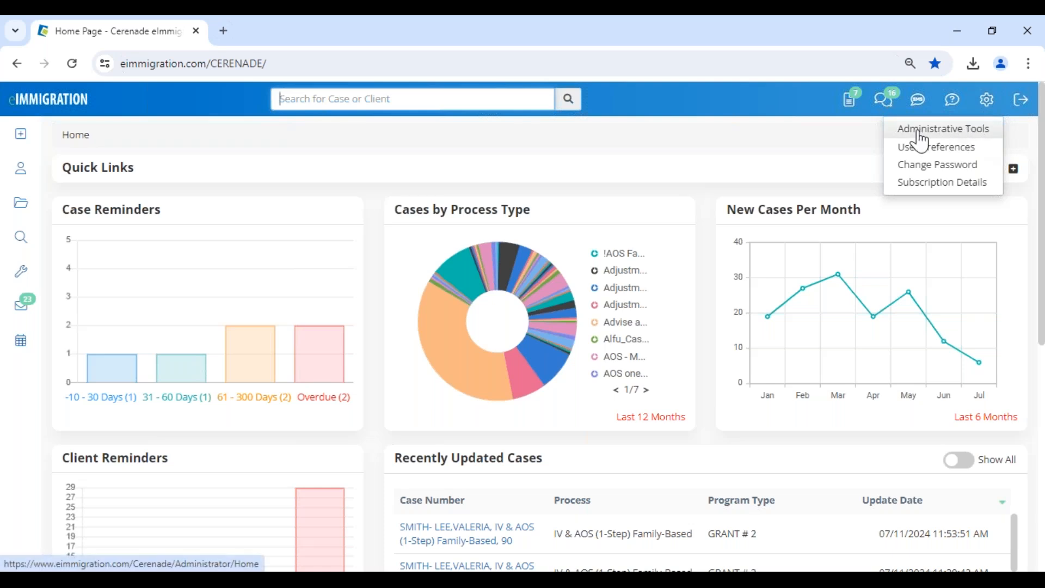
left_click(980, 134)
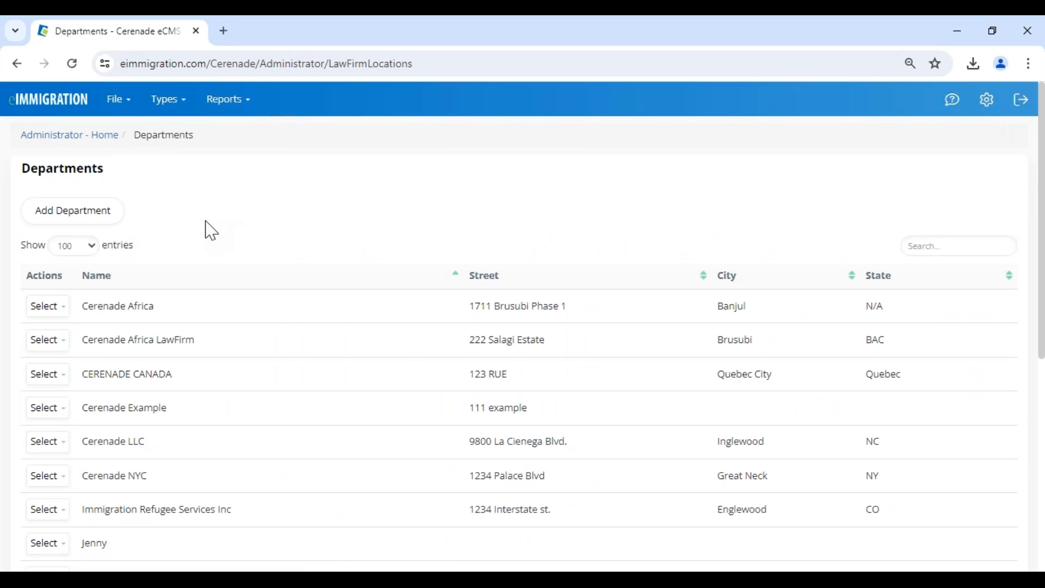
Scroll through the Departments table, then reopen the settings gear options.
scroll(190, 322, "down", 1)
scroll(190, 322, "down", 4)
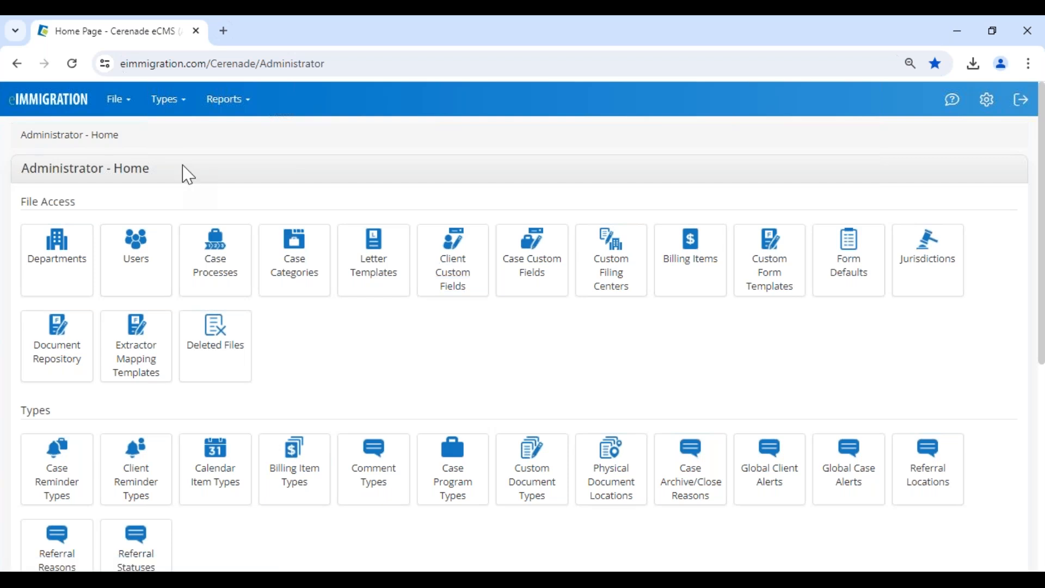
left_click(986, 106)
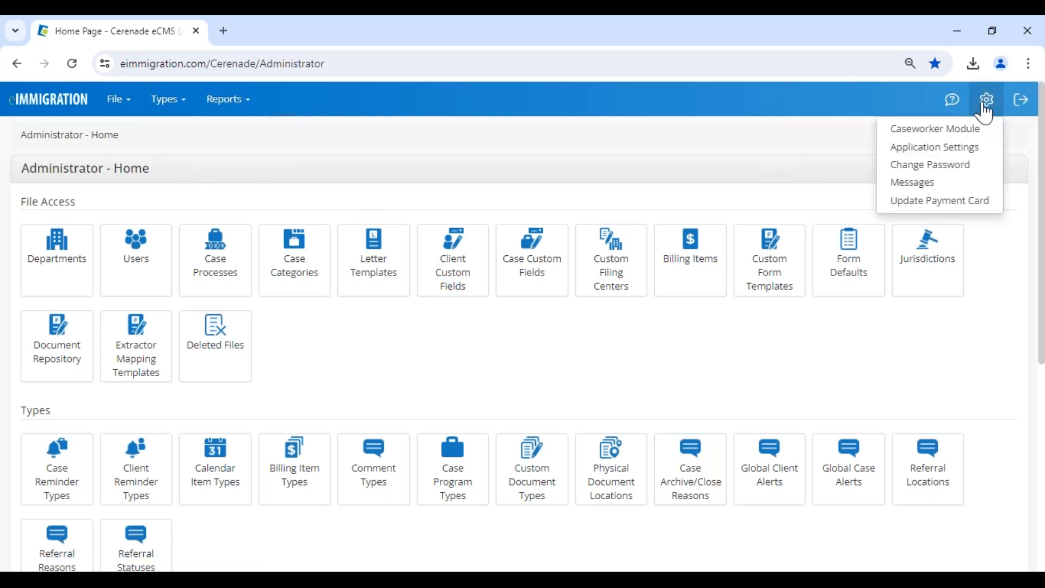
Open the Caseworker Module in a new browser tab and switch to it.
right_click(928, 130)
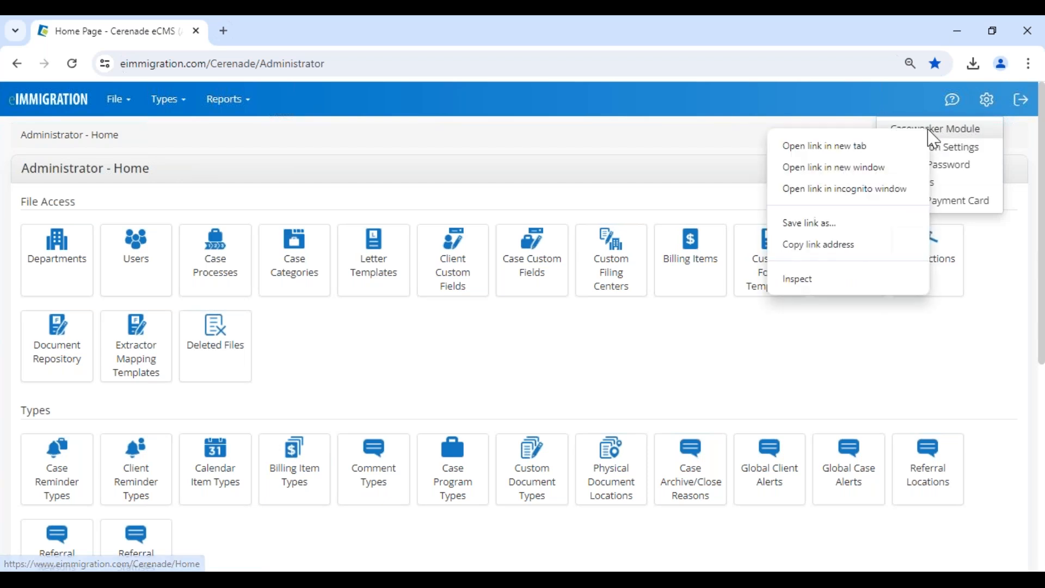
left_click(871, 146)
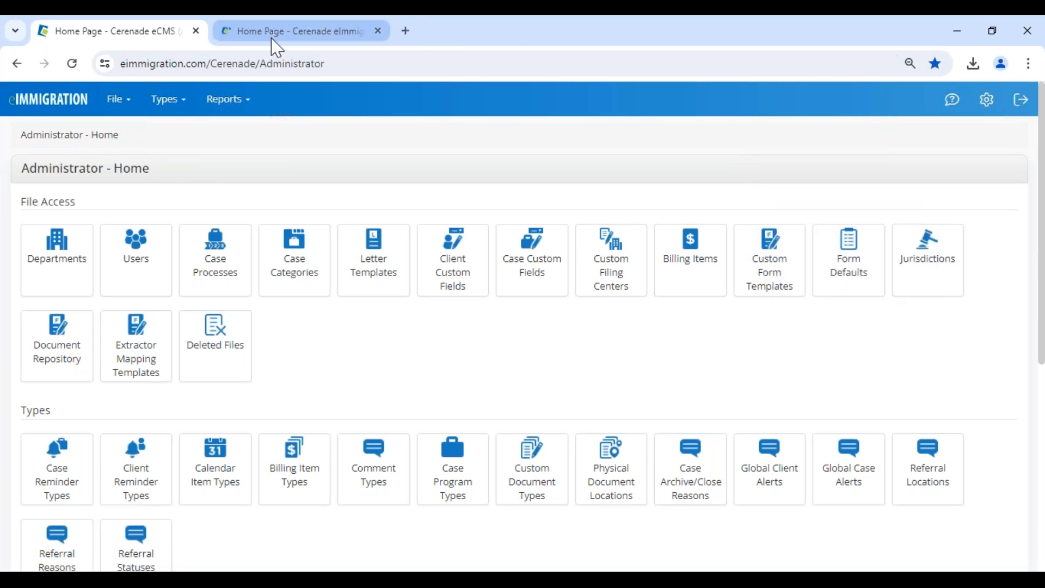
left_click_drag(28, 169, 192, 174)
left_click(192, 174)
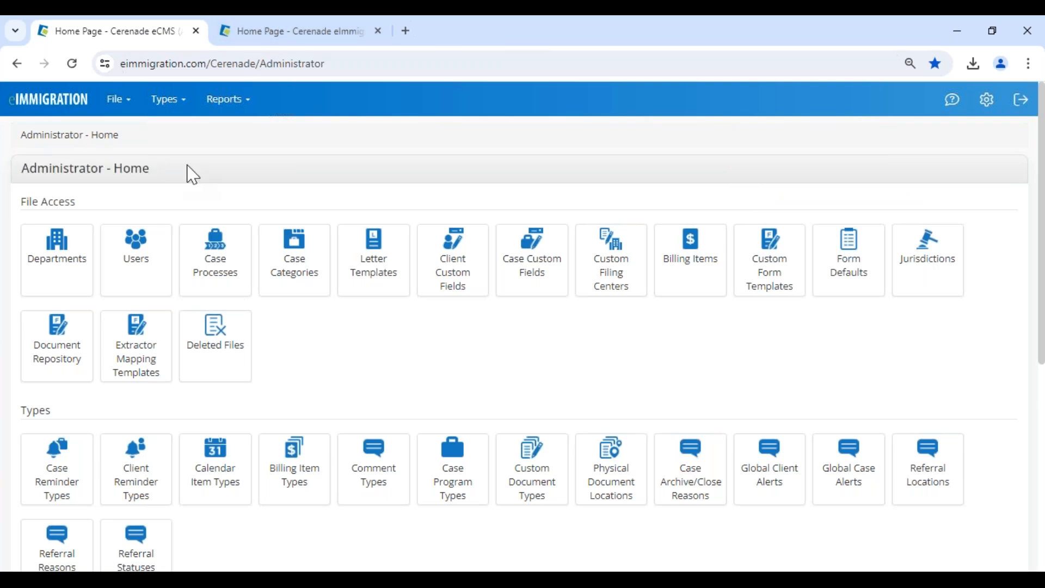
left_click(283, 36)
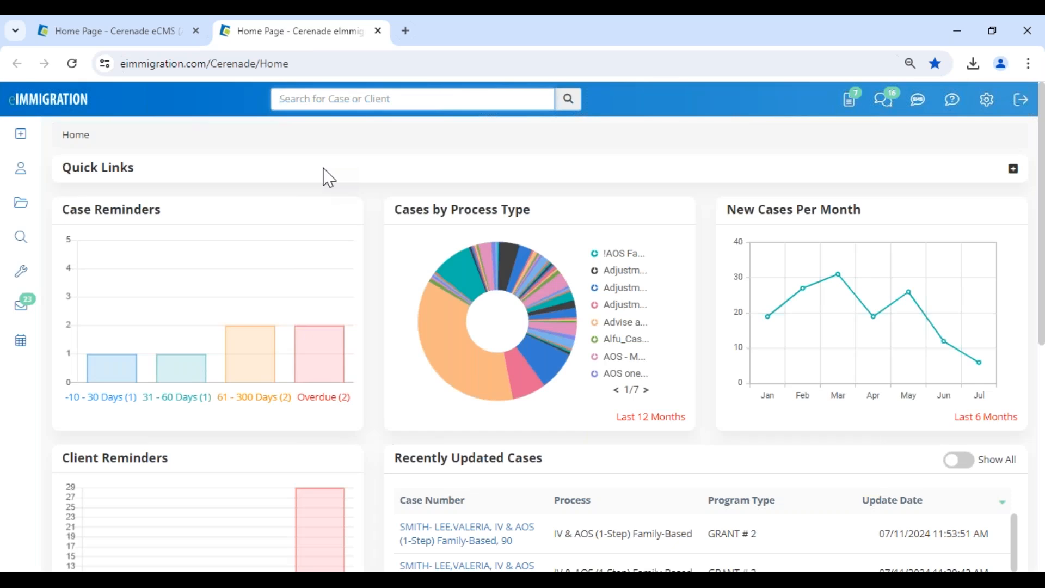
Review a new Client / Contact form, trying Prospect/Active and Business/Individual, then close without saving.
left_click(21, 133)
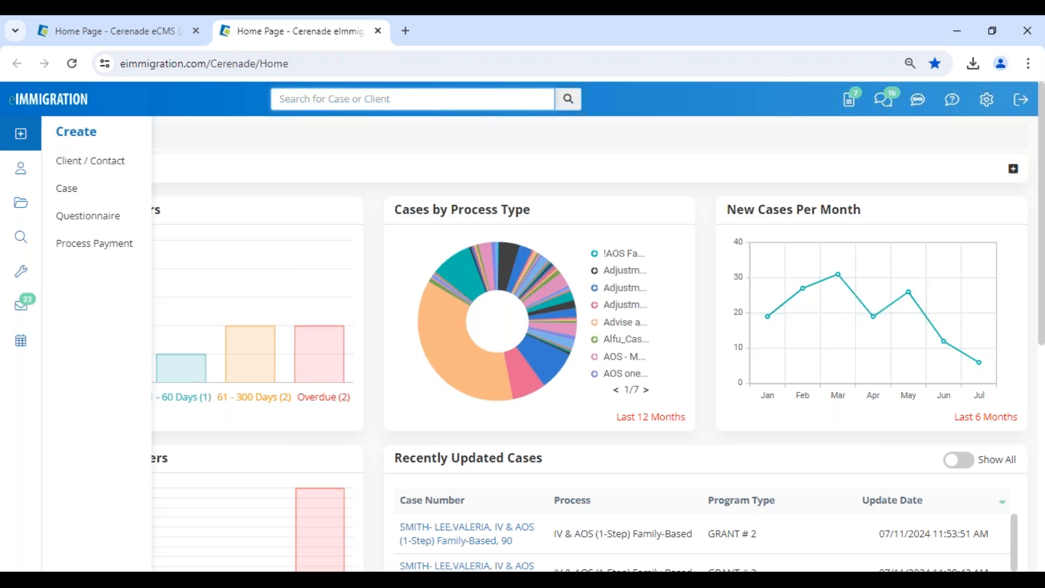
left_click(114, 174)
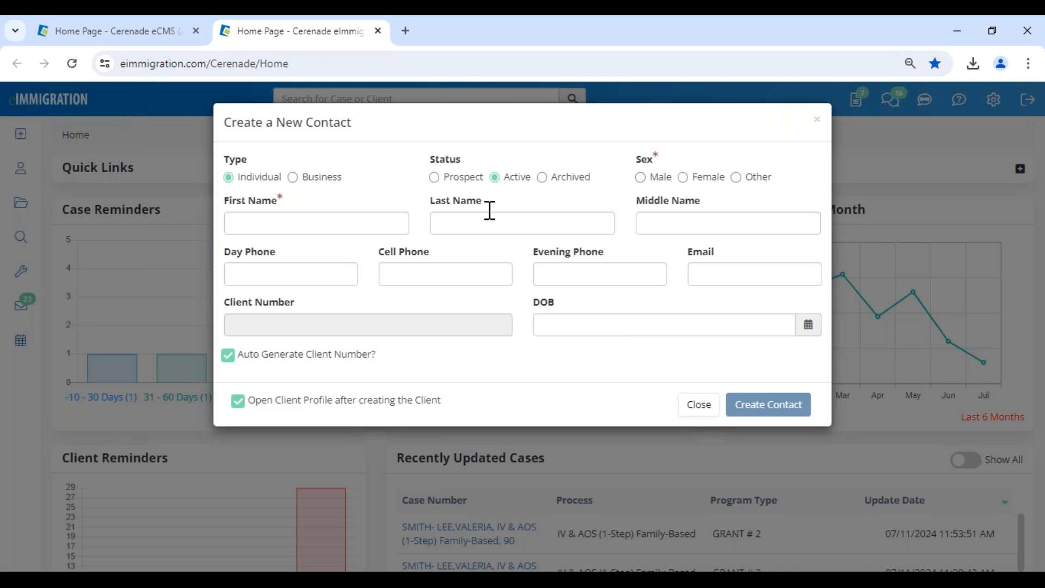
left_click(469, 181)
left_click(502, 179)
left_click(294, 178)
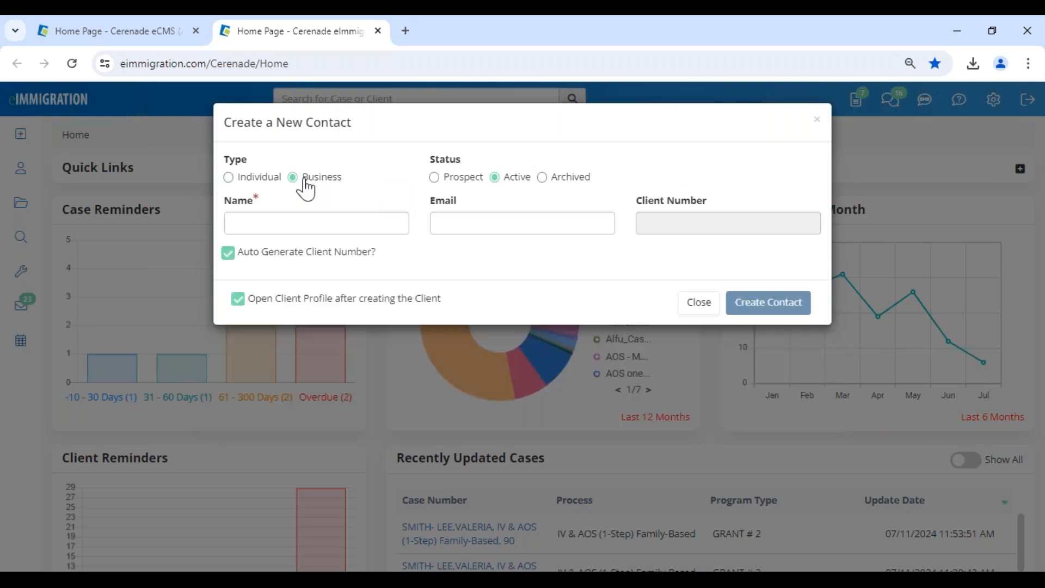
left_click(229, 177)
left_click_drag(442, 401, 507, 408)
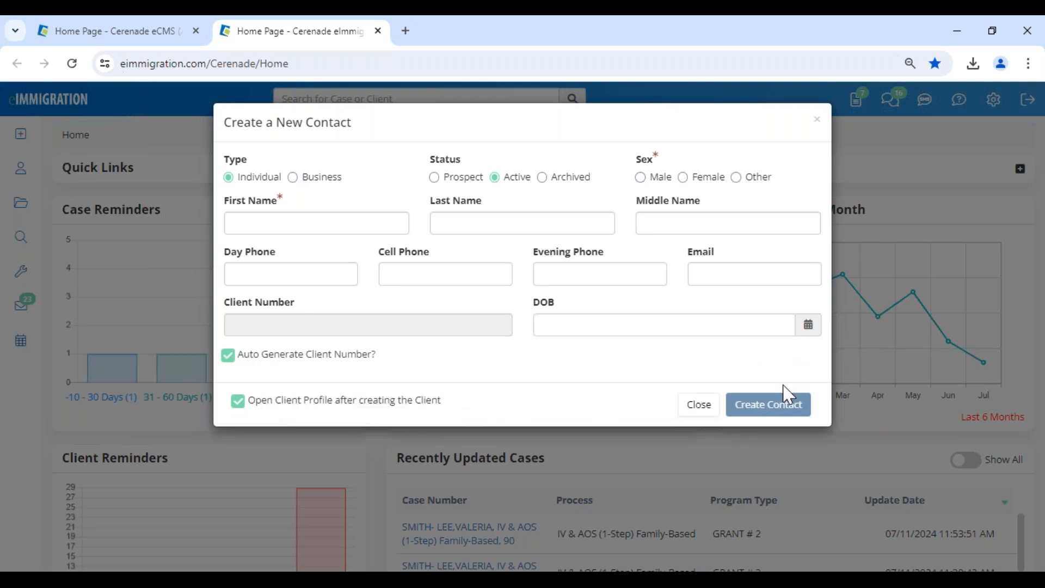
left_click(699, 405)
Preview quick-search suggestions for 'val', then go to the Clients search page.
scroll(289, 431, "down", 5)
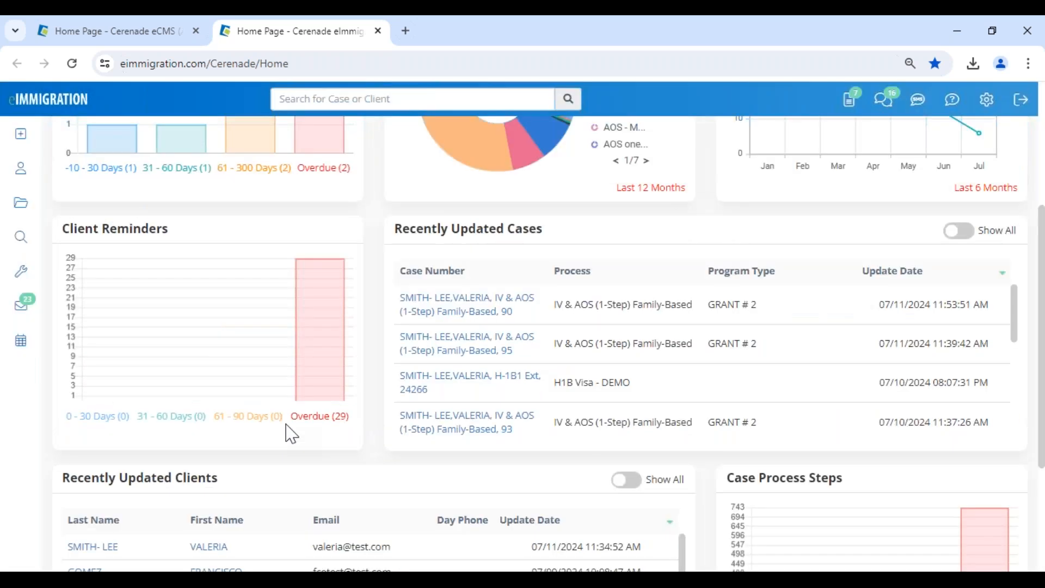
scroll(289, 432, "up", 5)
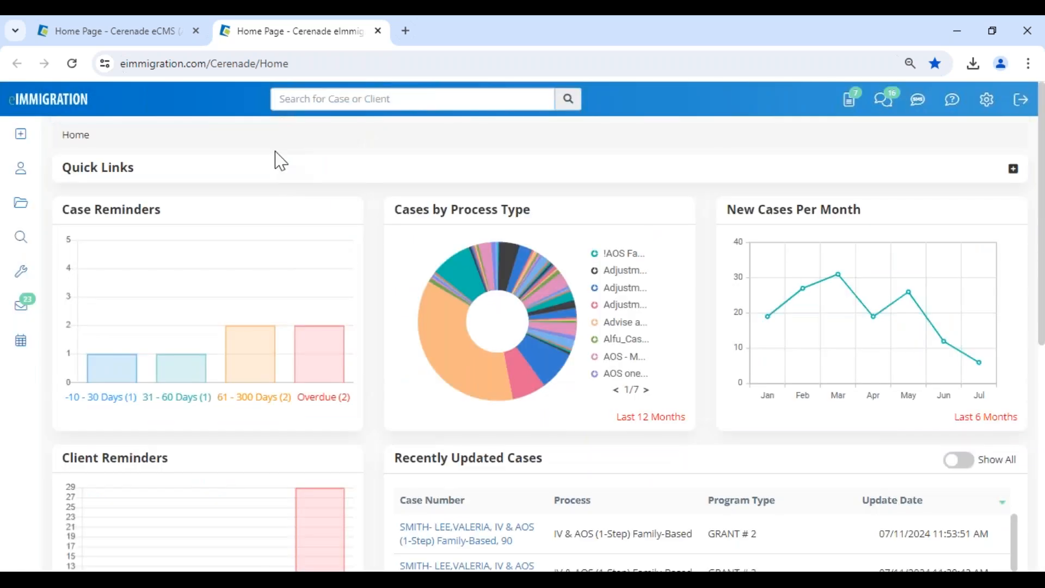
left_click(311, 100)
type("val")
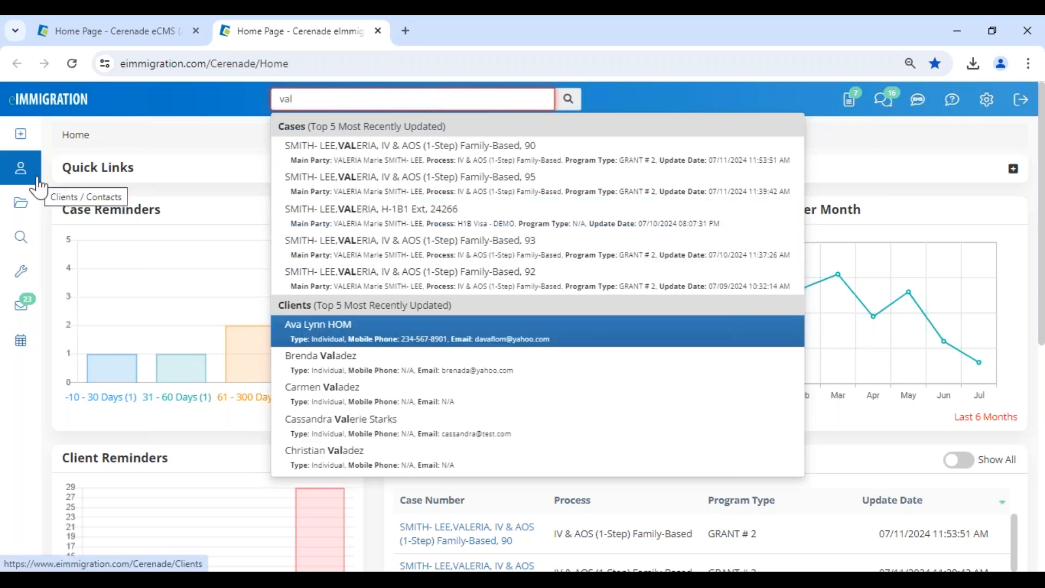
mouse_move(21, 134)
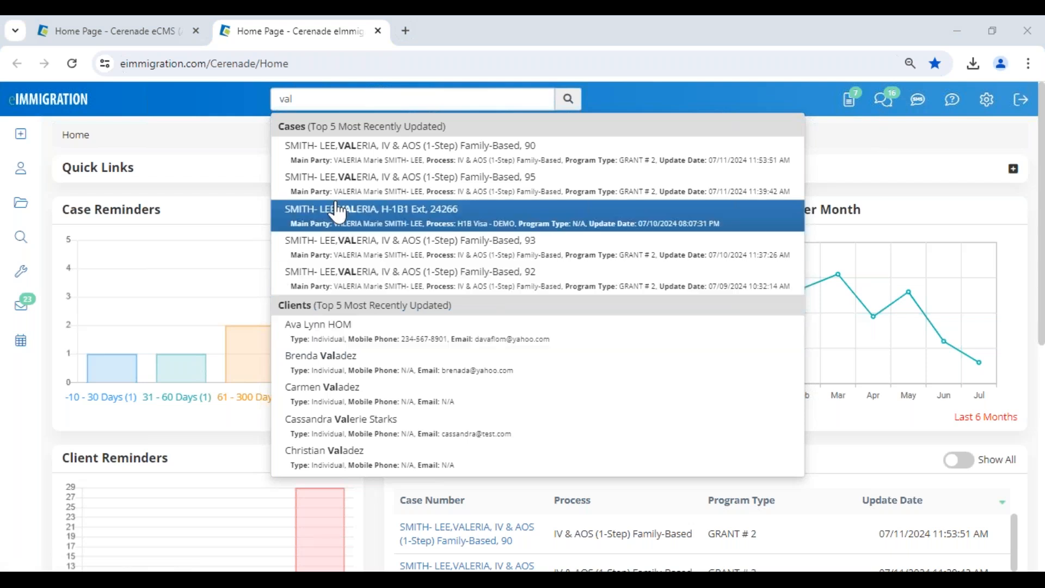
left_click(322, 98)
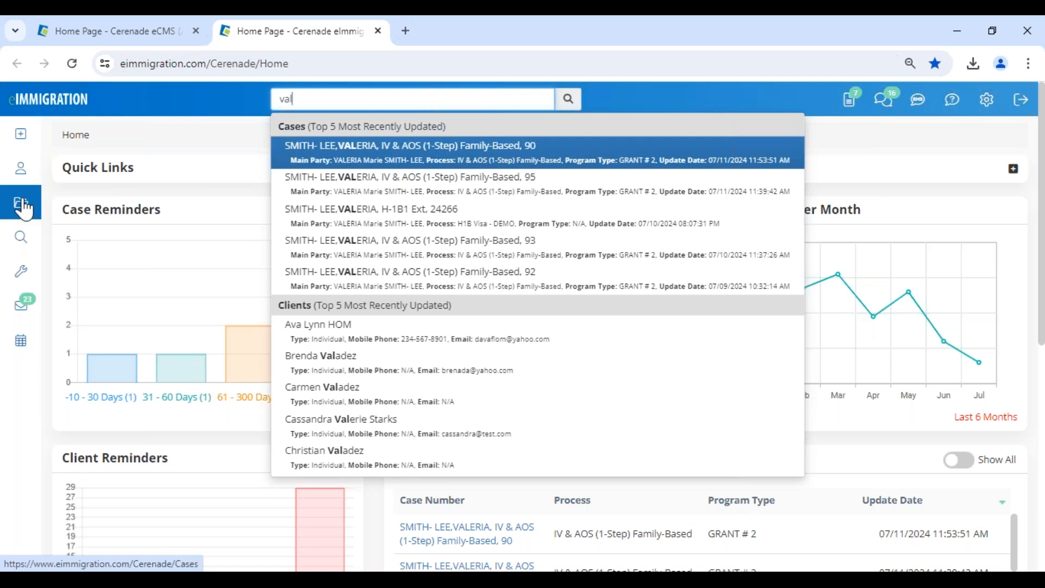
left_click(20, 168)
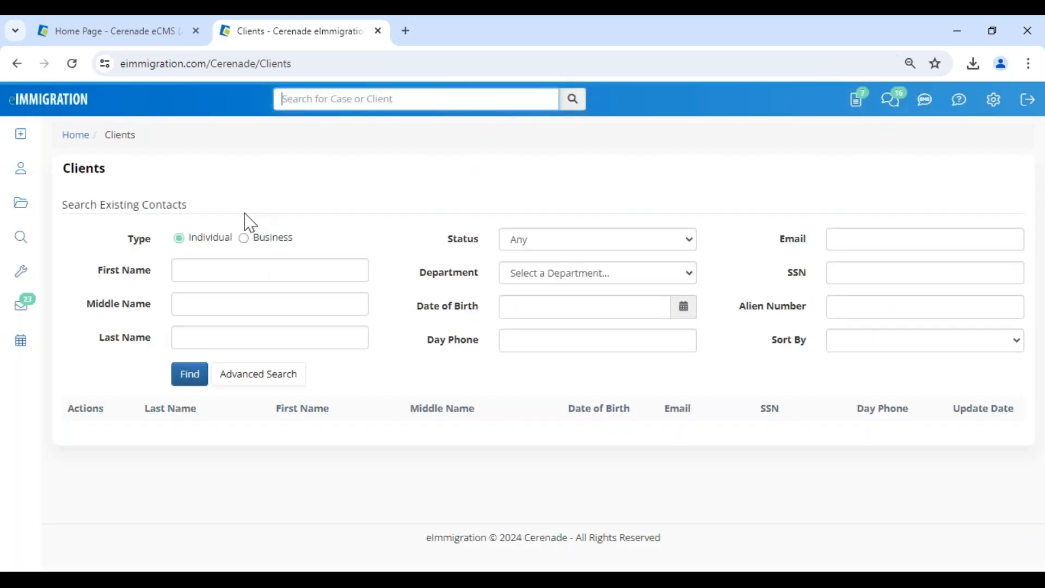
Search existing clients by first name 'val'.
left_click(513, 241)
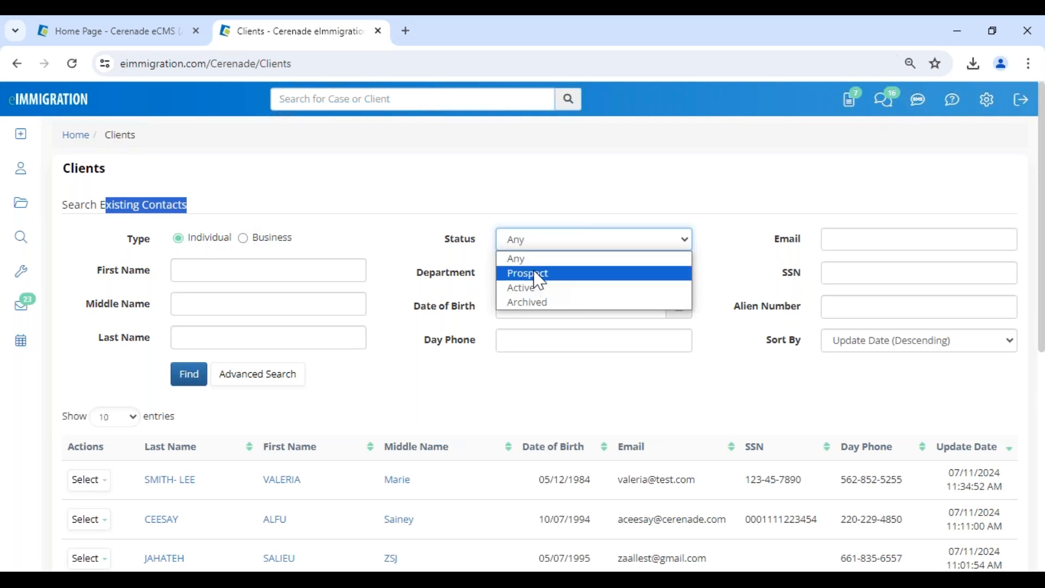
left_click(276, 265)
type("val")
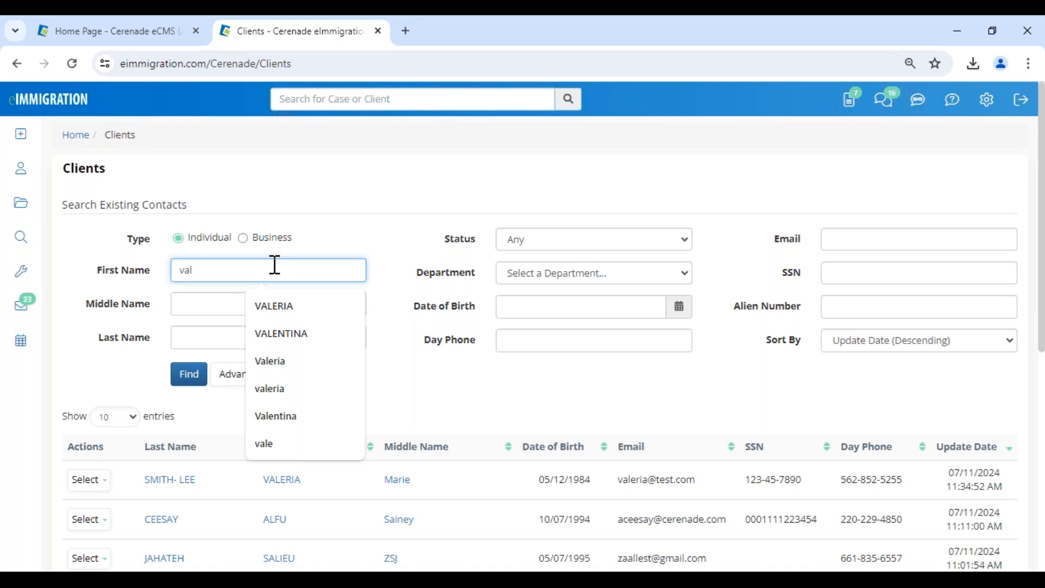
left_click(183, 372)
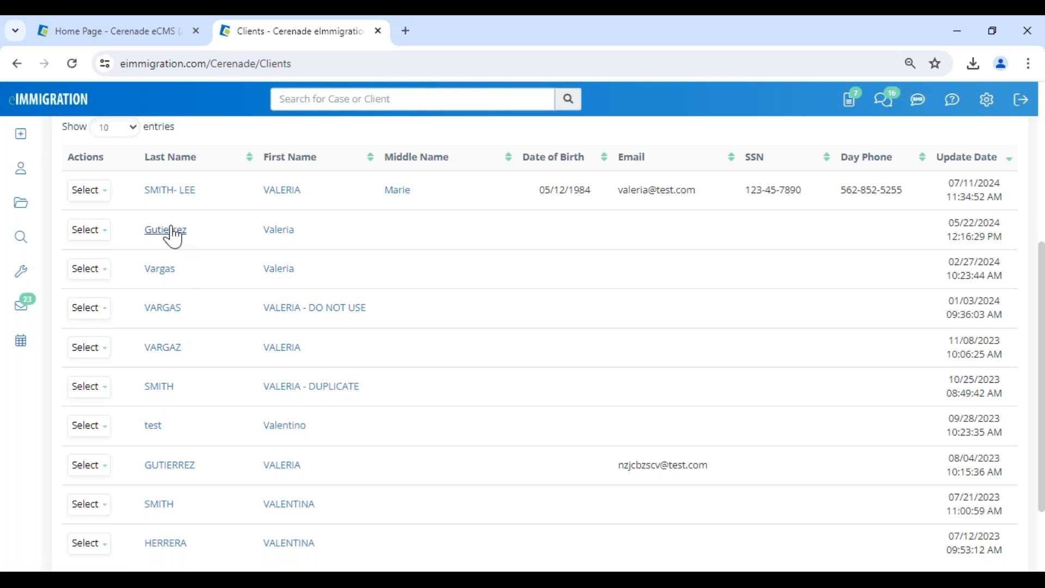
Load more data for the fifth and top matching clients and review their members and Quick Links.
left_click(91, 349)
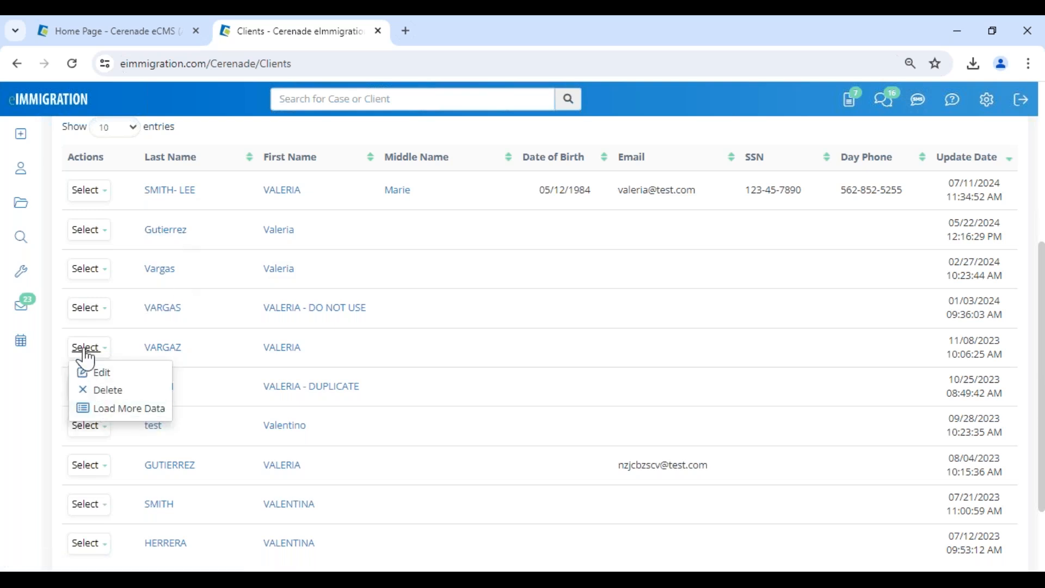
left_click(121, 418)
left_click(84, 230)
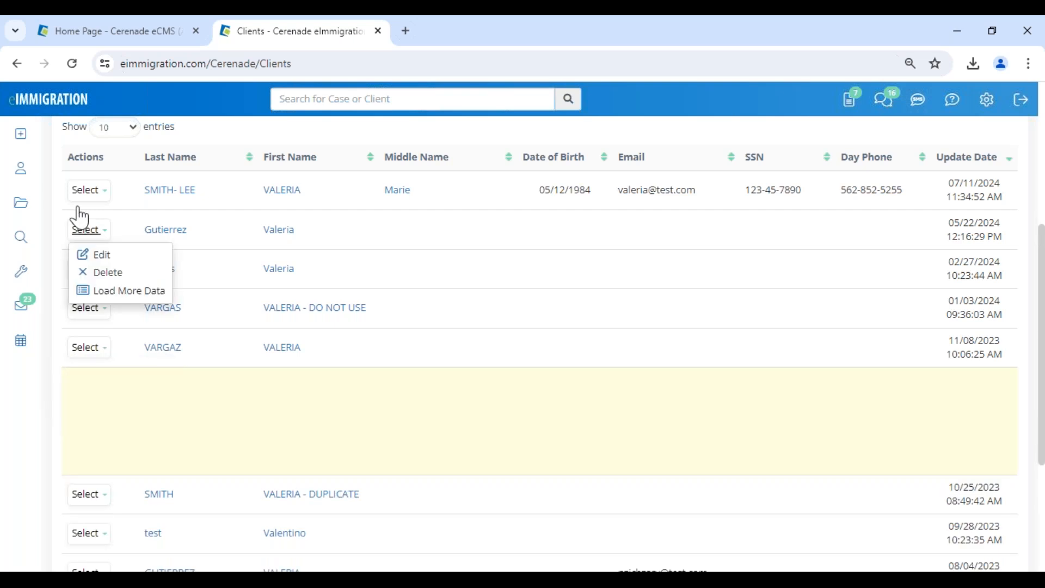
left_click(82, 191)
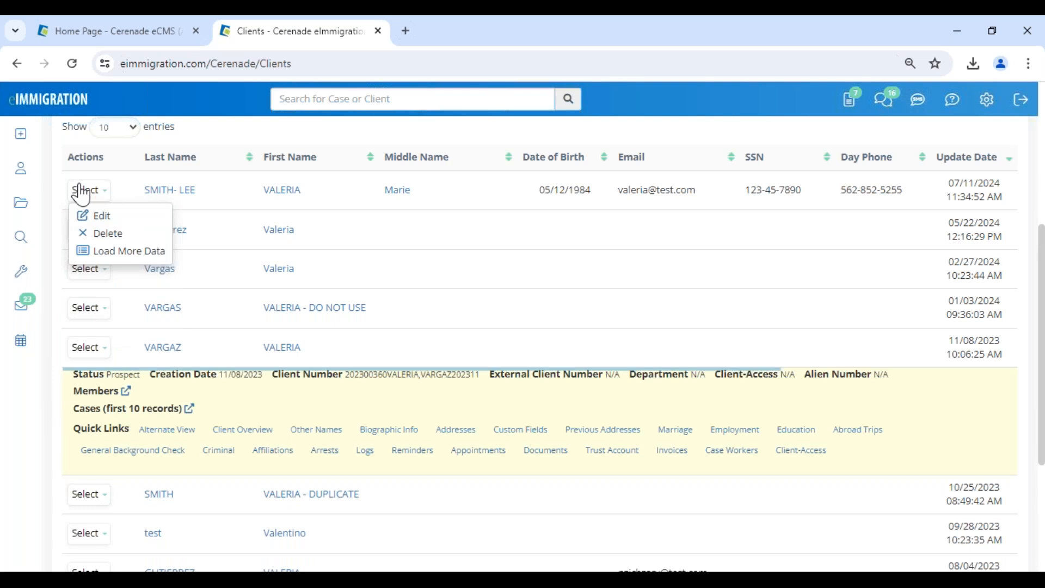
left_click(121, 251)
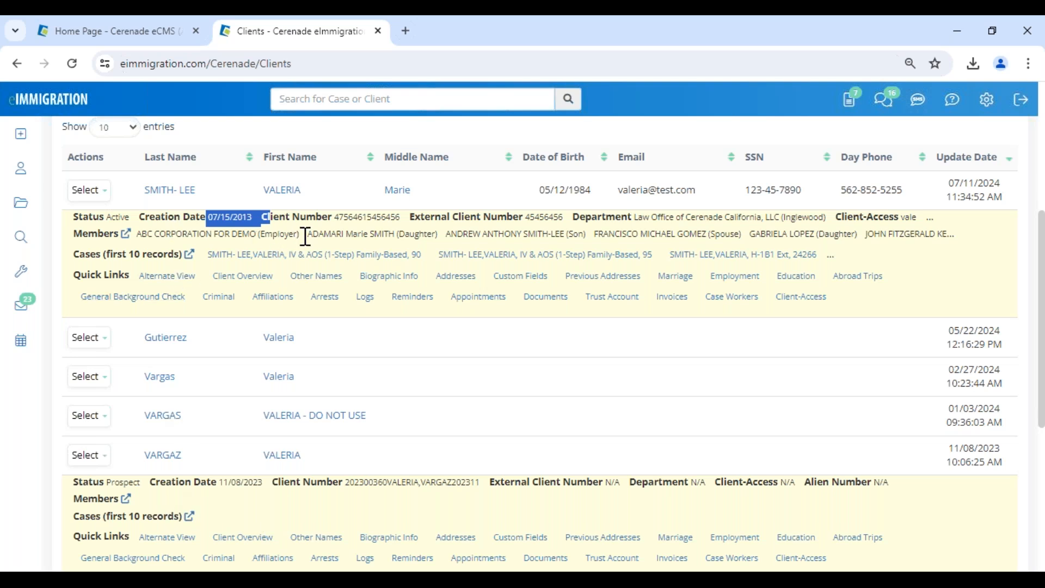
left_click_drag(389, 234, 445, 238)
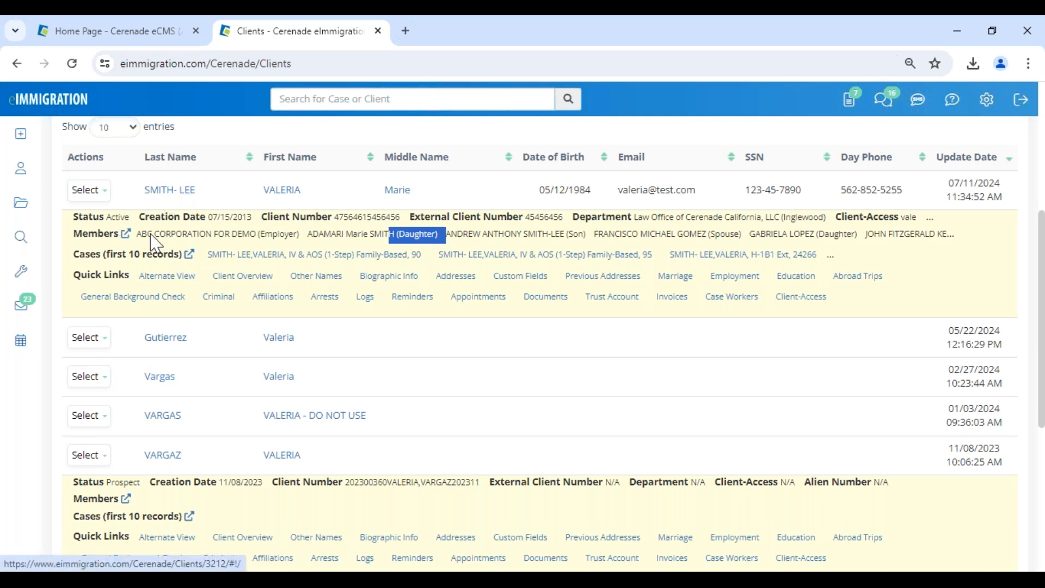
left_click_drag(73, 275, 133, 278)
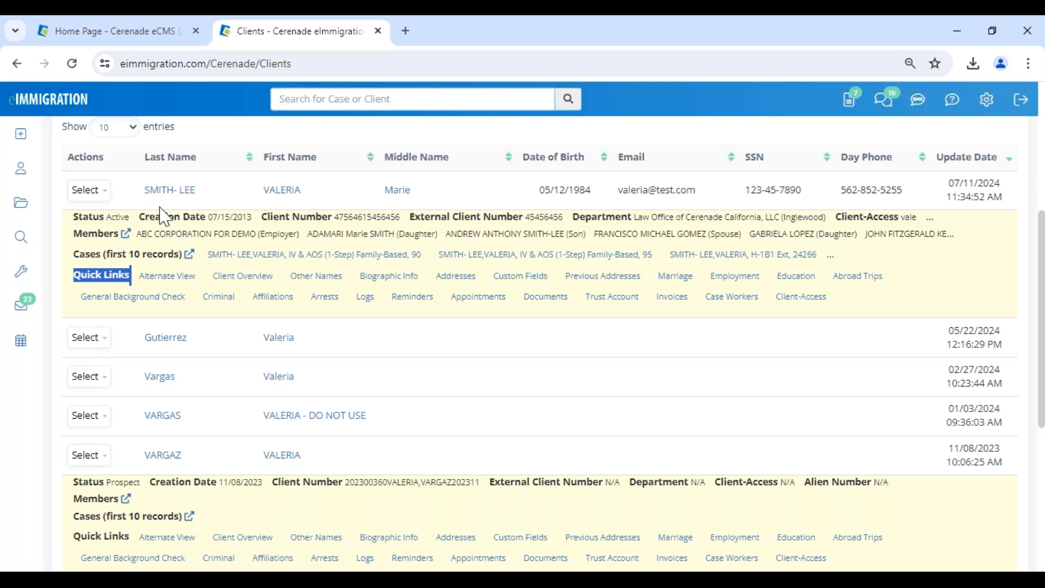
Open the top client's profile, close its alerts, keep status Active, and open Alternate View.
left_click(282, 191)
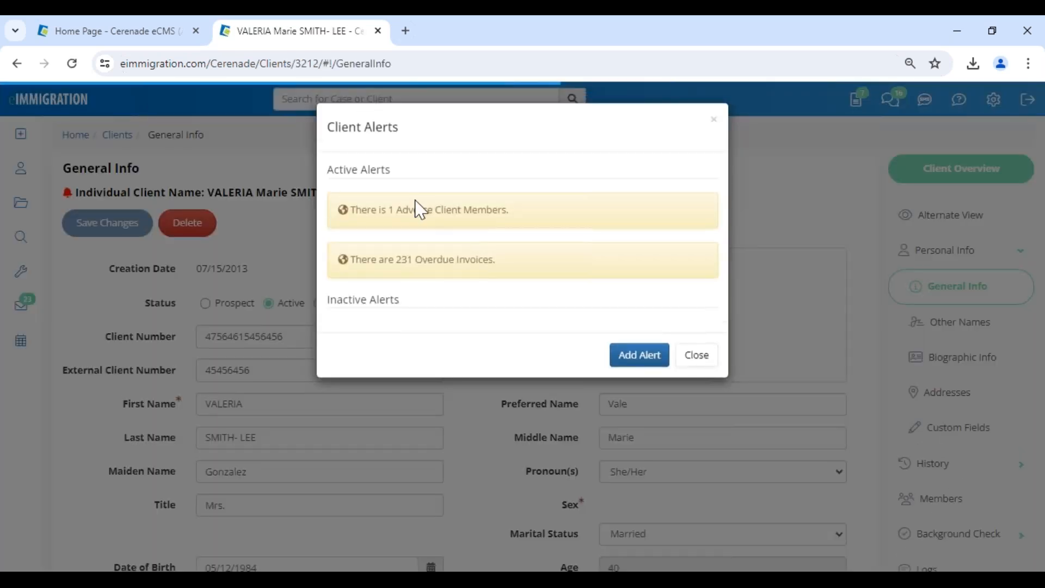
left_click(696, 355)
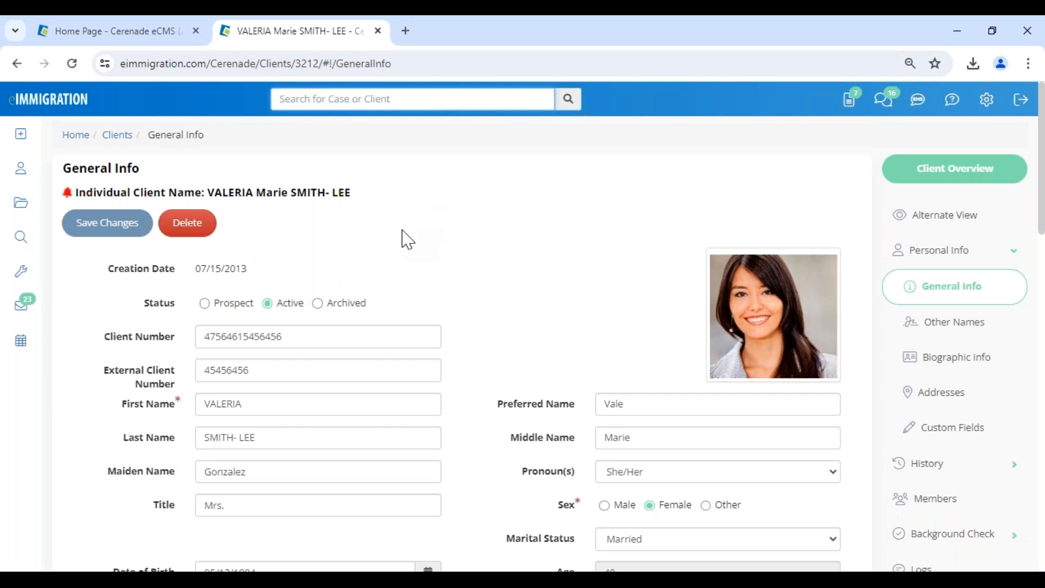
left_click(235, 311)
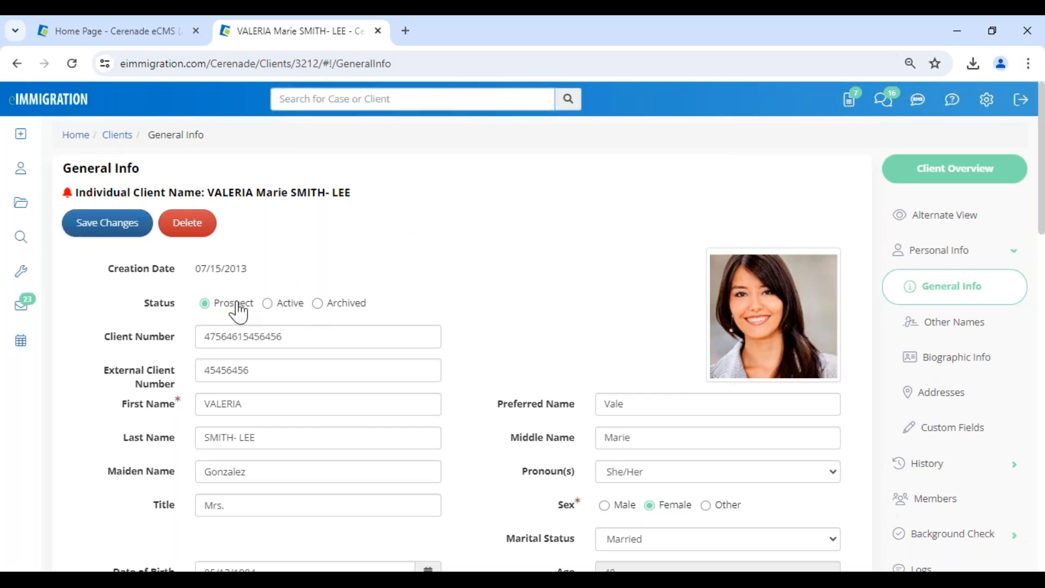
left_click(286, 304)
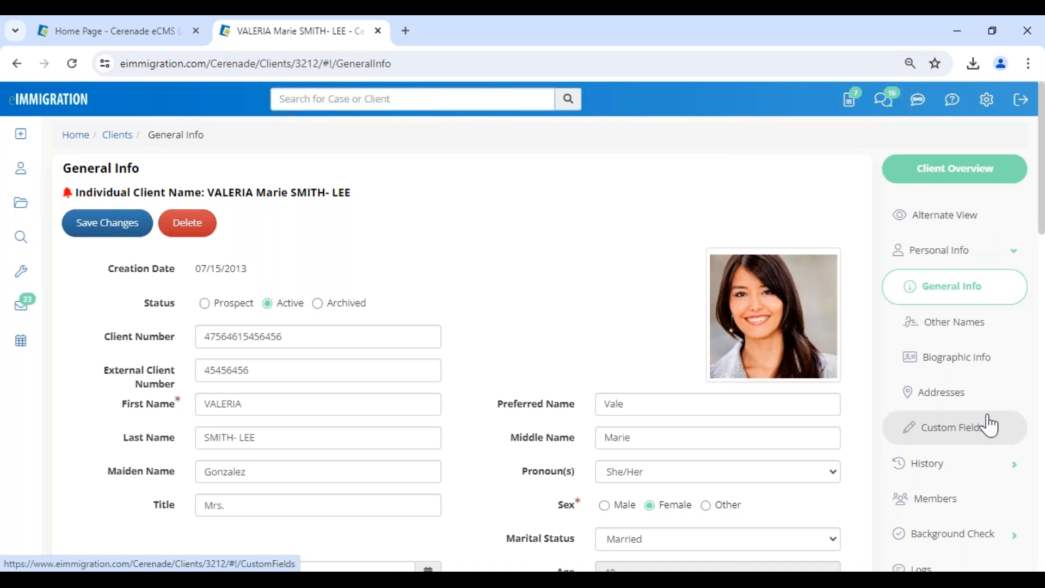
left_click(945, 214)
Load the 'General Information for Individual Client' template for the client and scroll through it.
left_click(130, 134)
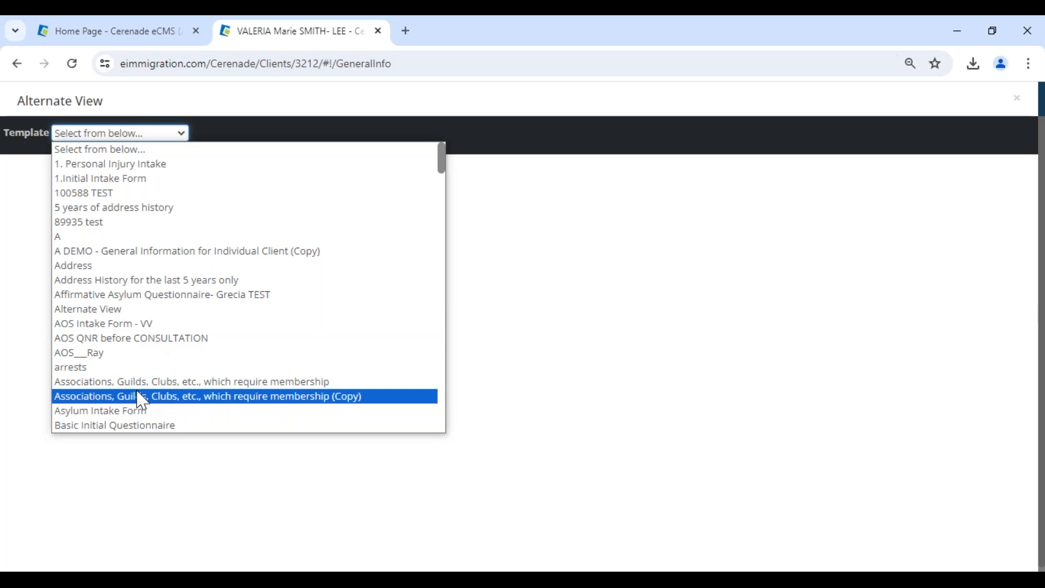
scroll(141, 400, "down", 10)
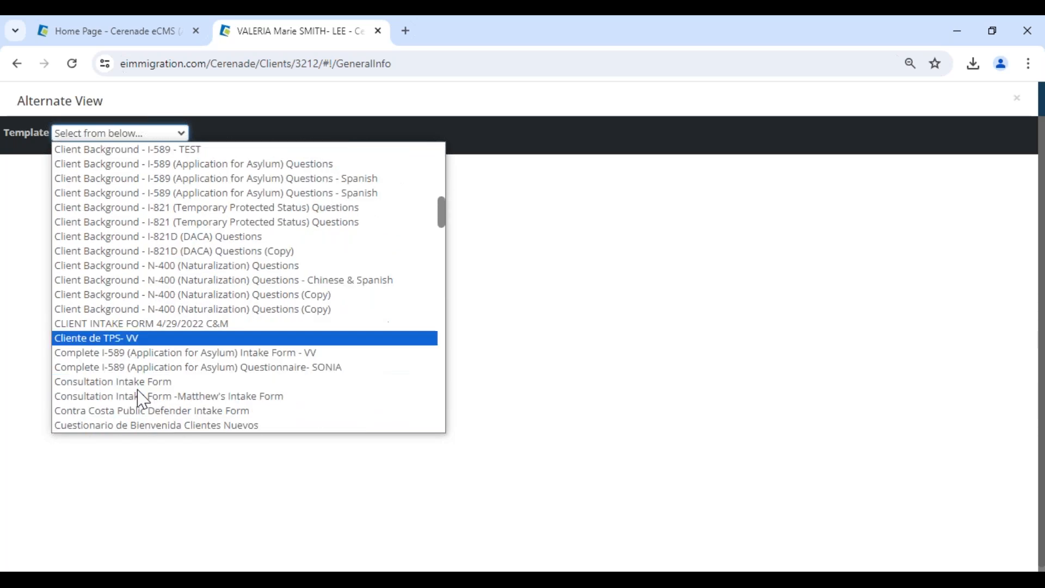
scroll(142, 400, "down", 8)
scroll(141, 400, "down", 4)
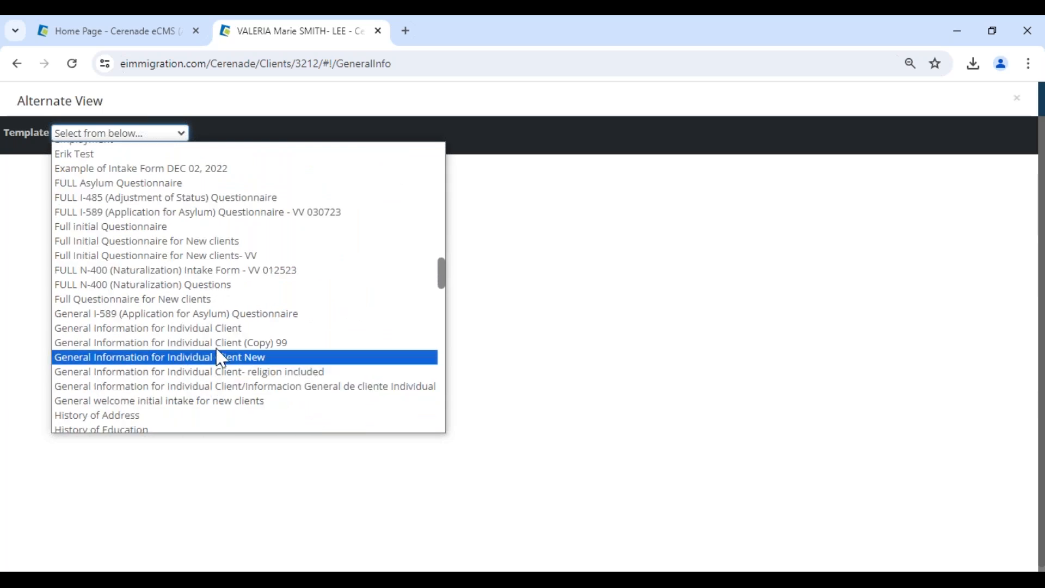
left_click(220, 331)
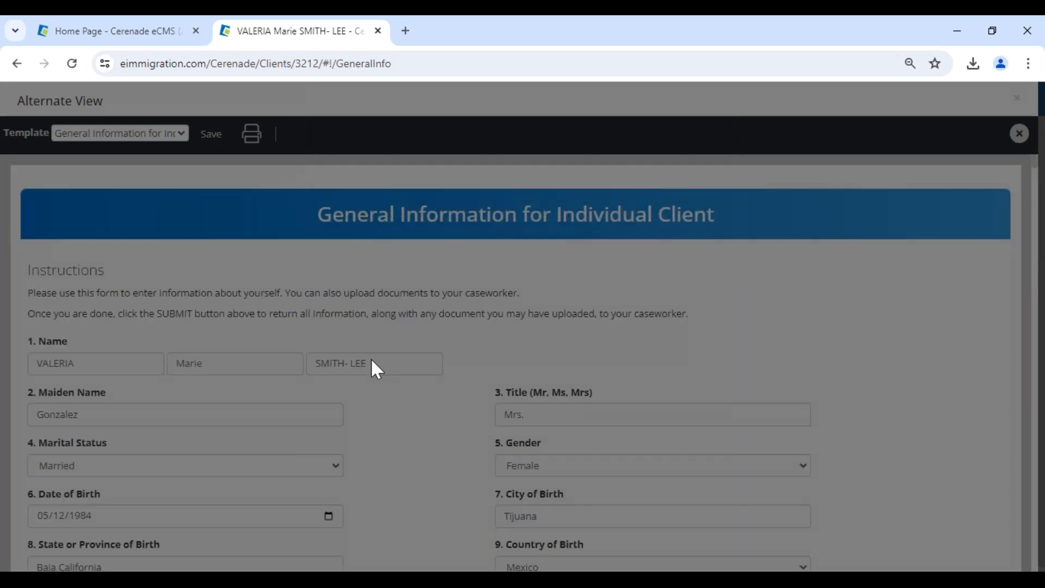
scroll(446, 419, "down", 1)
scroll(446, 420, "down", 1)
scroll(446, 421, "up", 3)
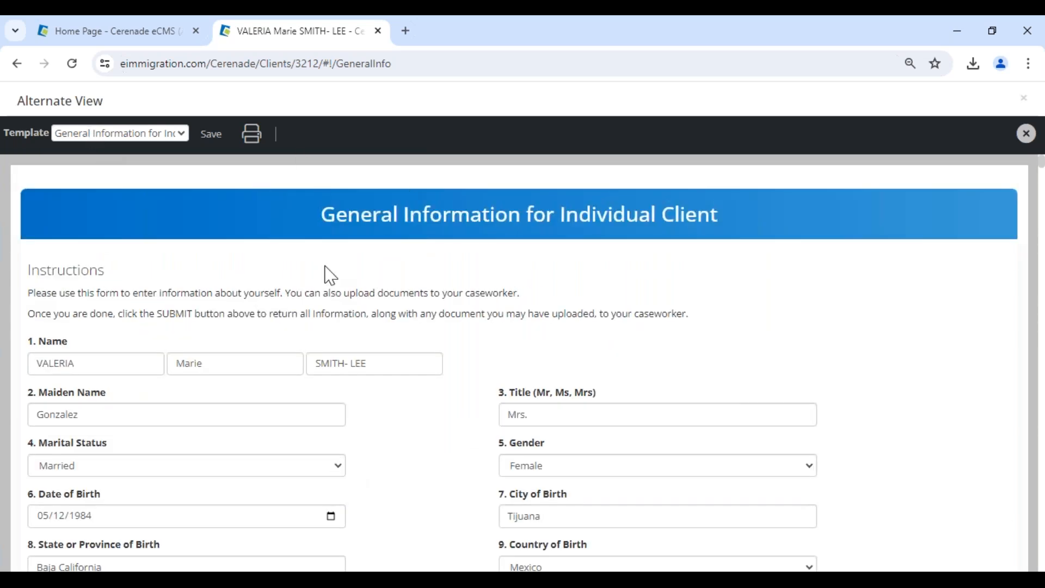
Switch to the Administrator Home tab and look over its file options.
left_click(116, 34)
left_click(117, 99)
left_click_drag(24, 177, 196, 182)
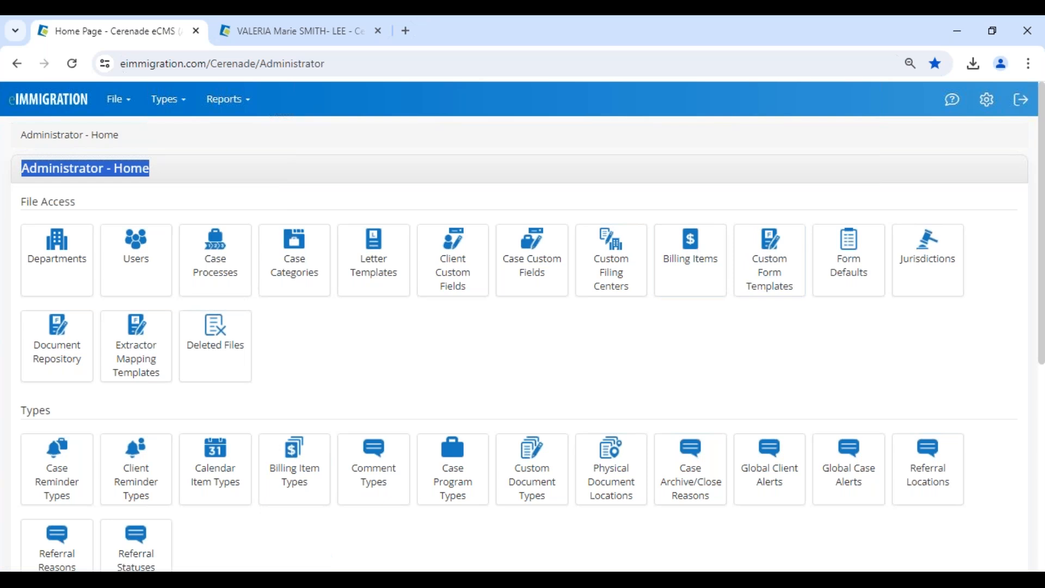
Check the help menu, then return to the client tab and open the Template list.
left_click(723, 186)
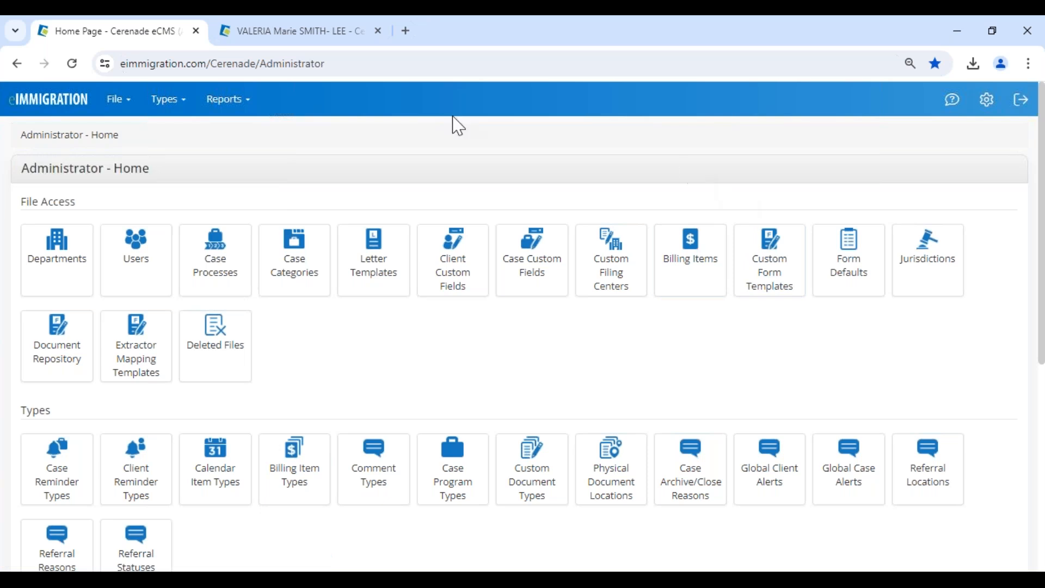
left_click(957, 109)
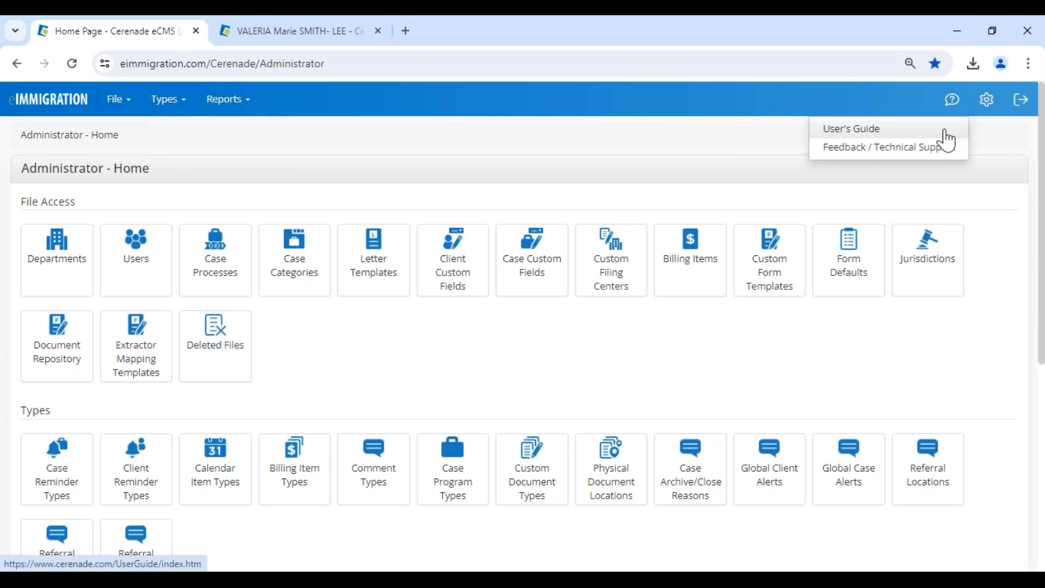
left_click(269, 38)
left_click(171, 133)
scroll(143, 218, "up", 10)
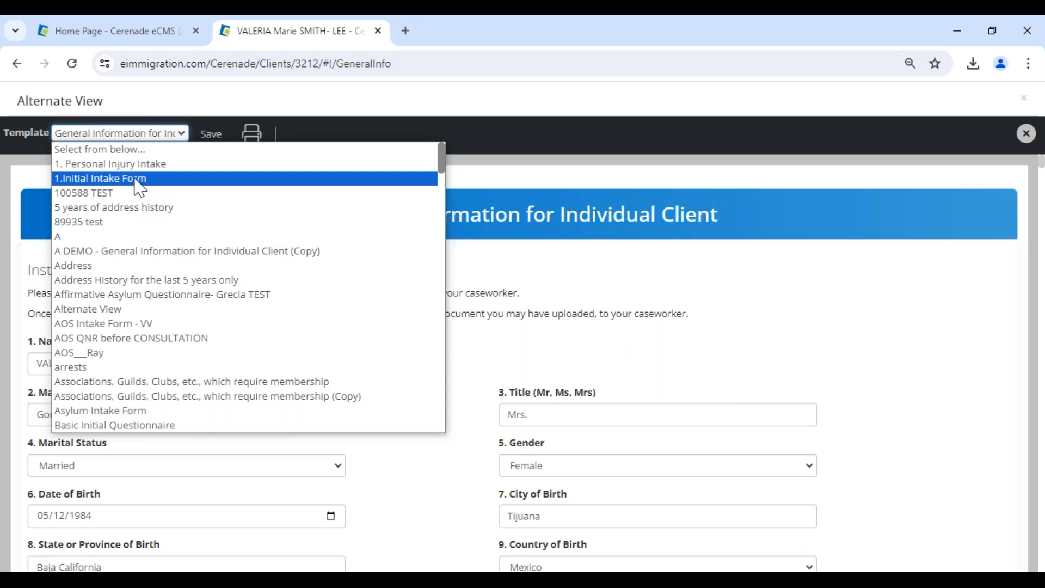
Load the '1.Initial Intake Form' template and look at question 1.
left_click(134, 180)
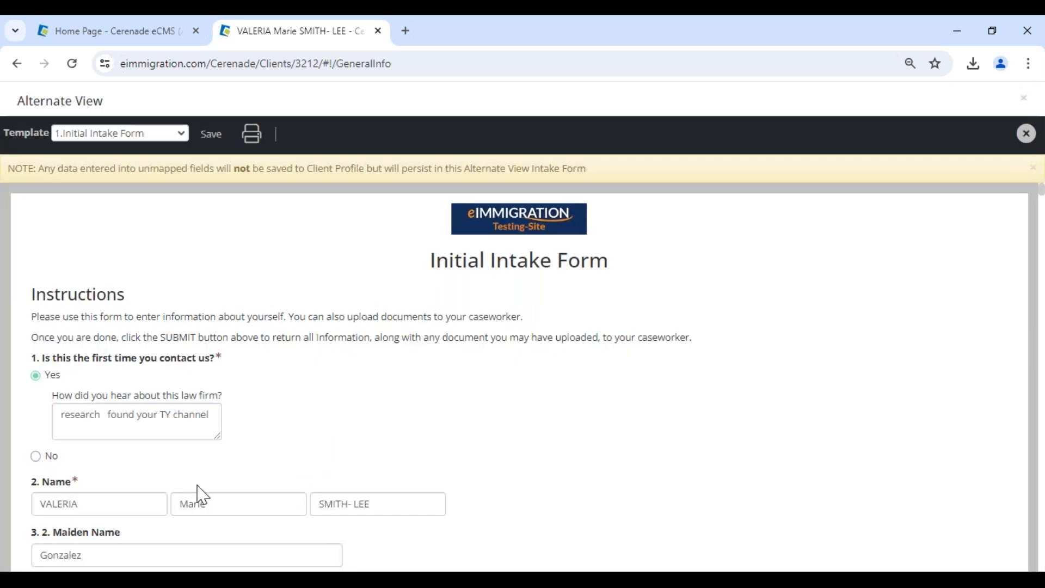
left_click_drag(54, 358, 227, 361)
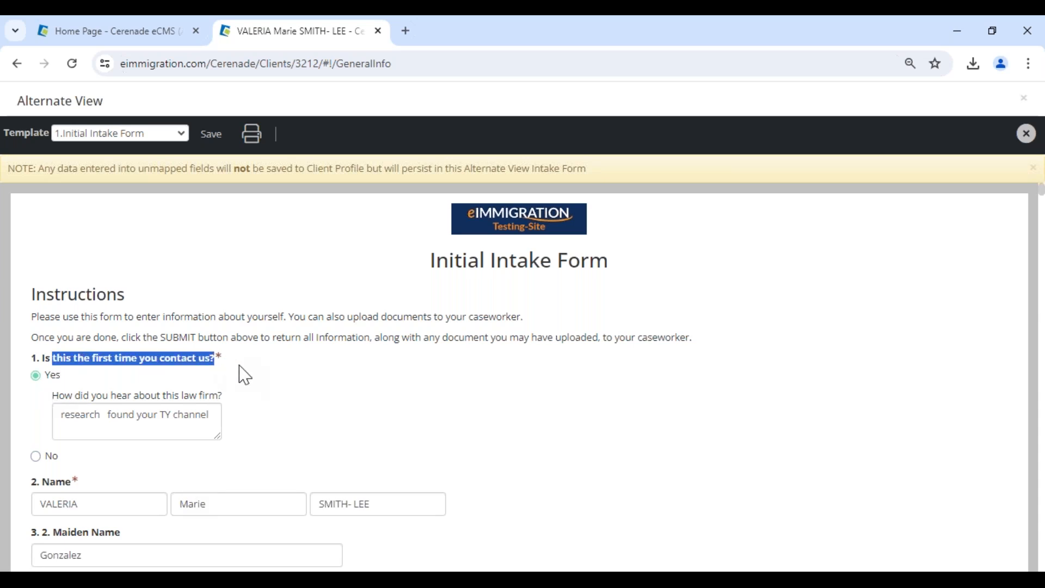
left_click(276, 449)
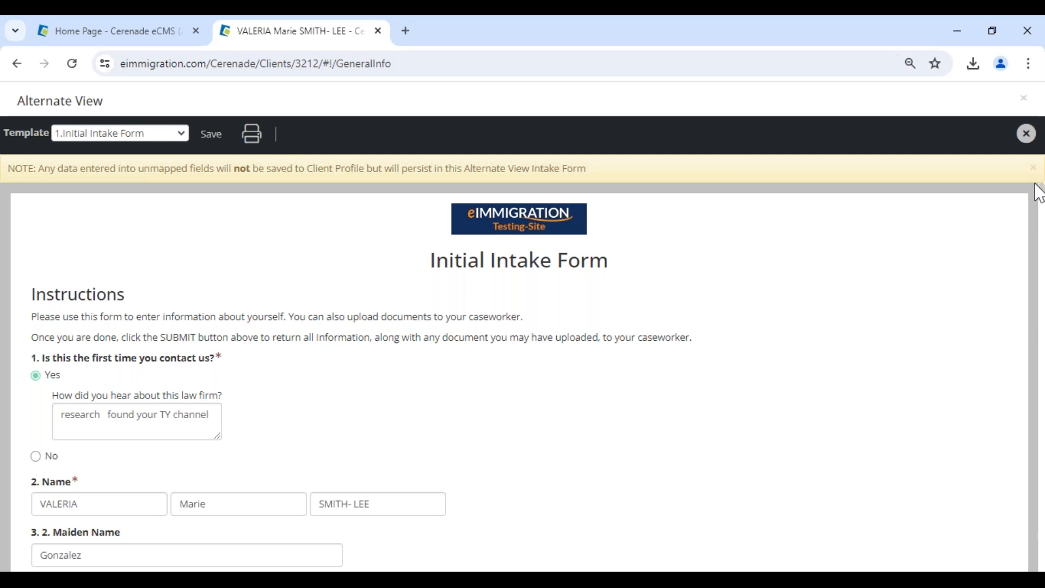
Close Alternate View without saving and bring up the create-new options.
left_click(1024, 136)
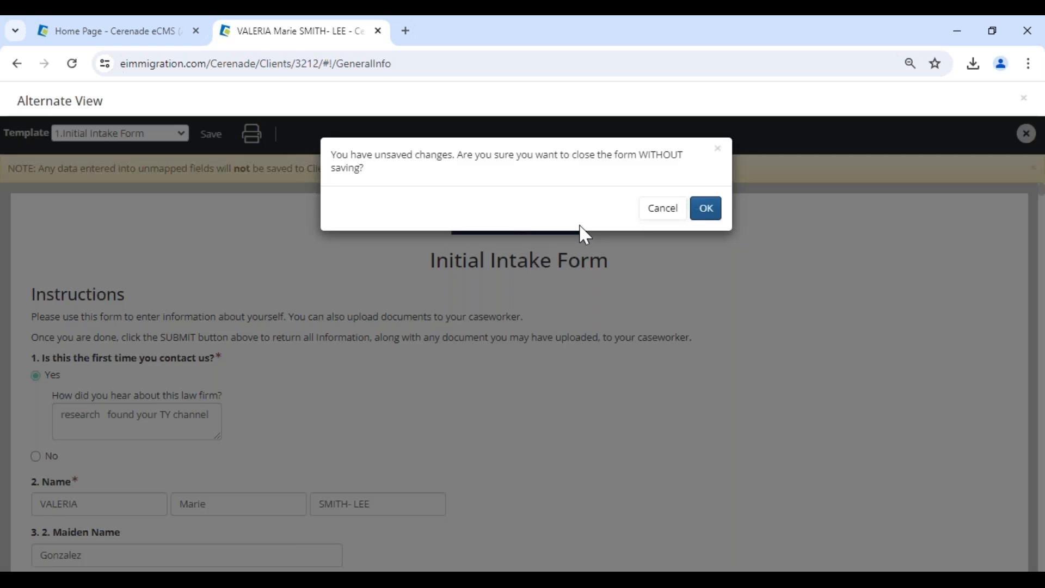
key("Return")
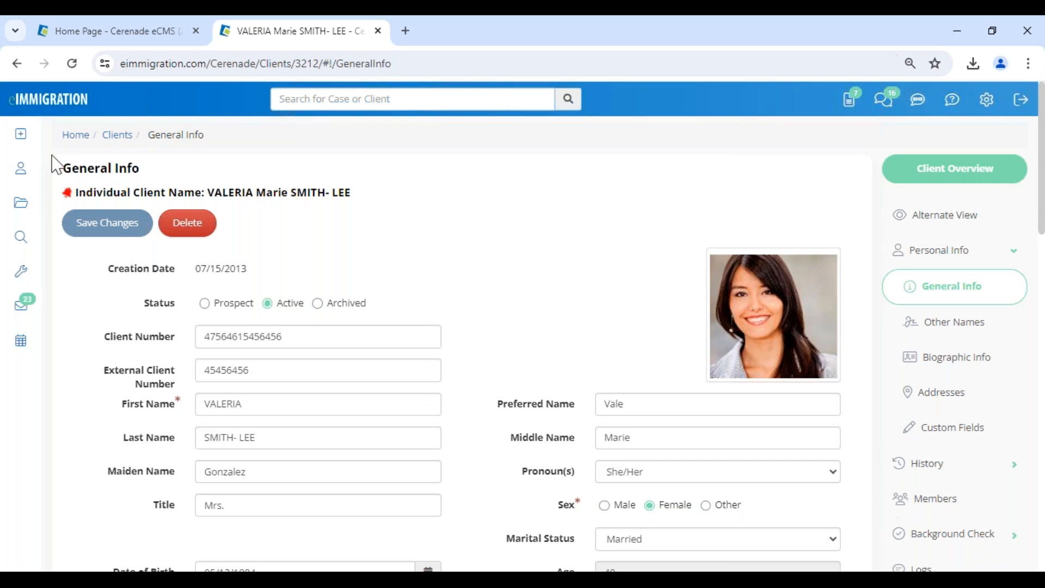
left_click(21, 134)
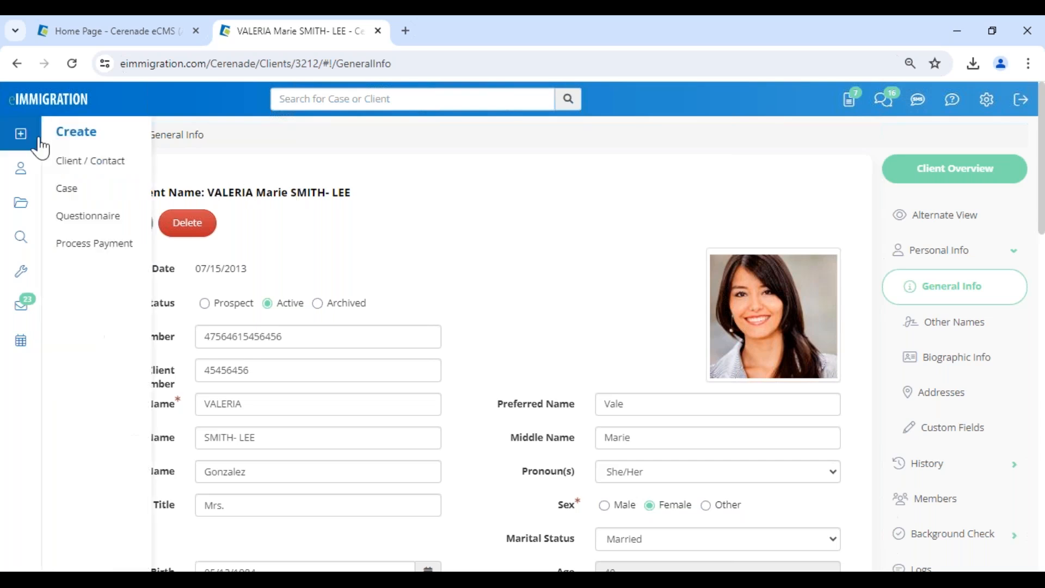
Start a client questionnaire, choose Print/View Questionnaire(s), review the list, then close the dialog.
left_click(92, 216)
left_click(287, 194)
left_click(228, 257)
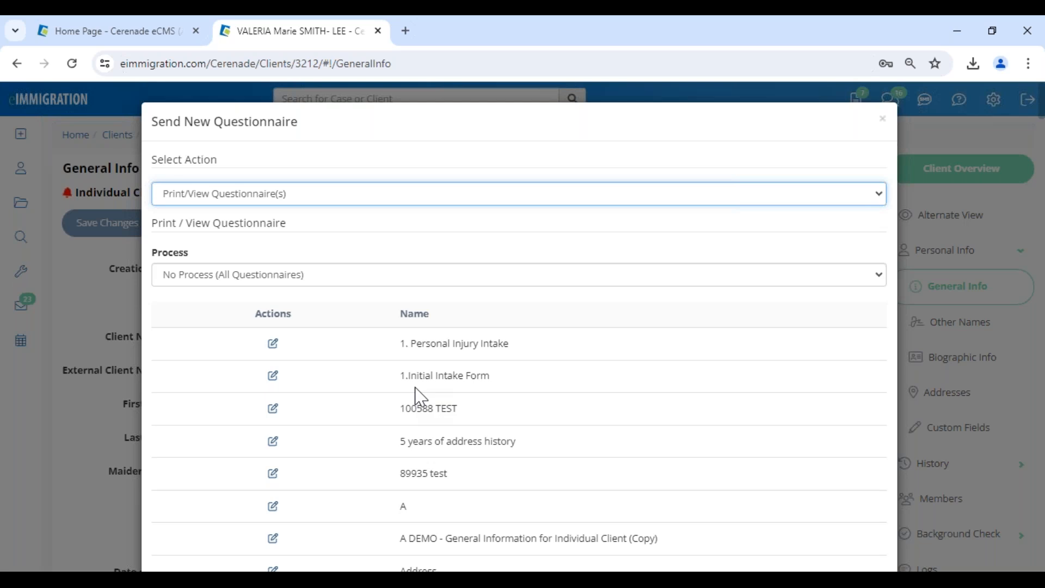
scroll(415, 387, "down", 7)
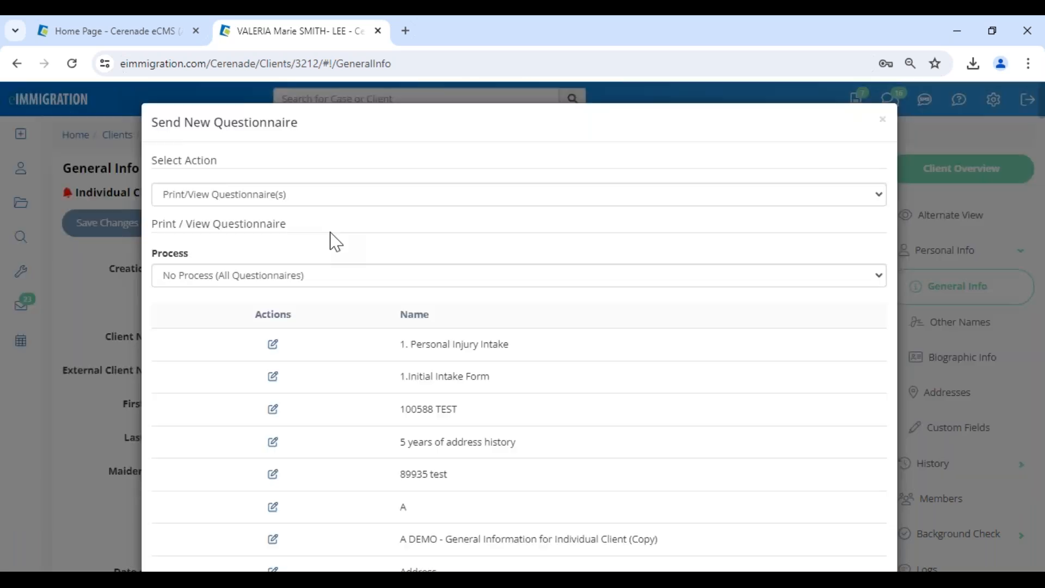
left_click(882, 121)
mouse_move(30, 140)
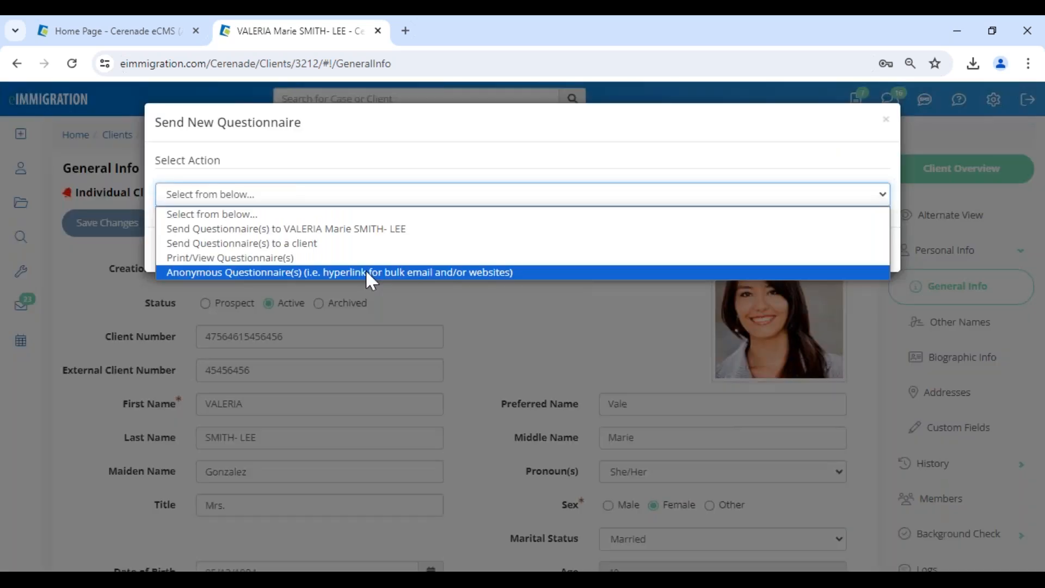
Start a new anonymous questionnaire, switching client status to Active and back to Prospect.
left_click(365, 269)
left_click(575, 250)
left_click_drag(415, 163, 473, 169)
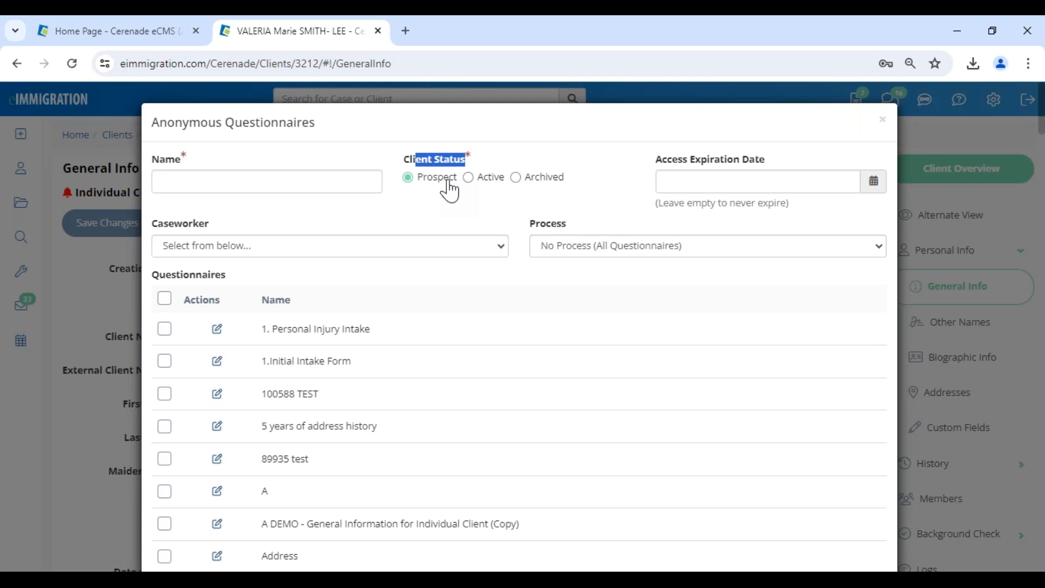
left_click(484, 184)
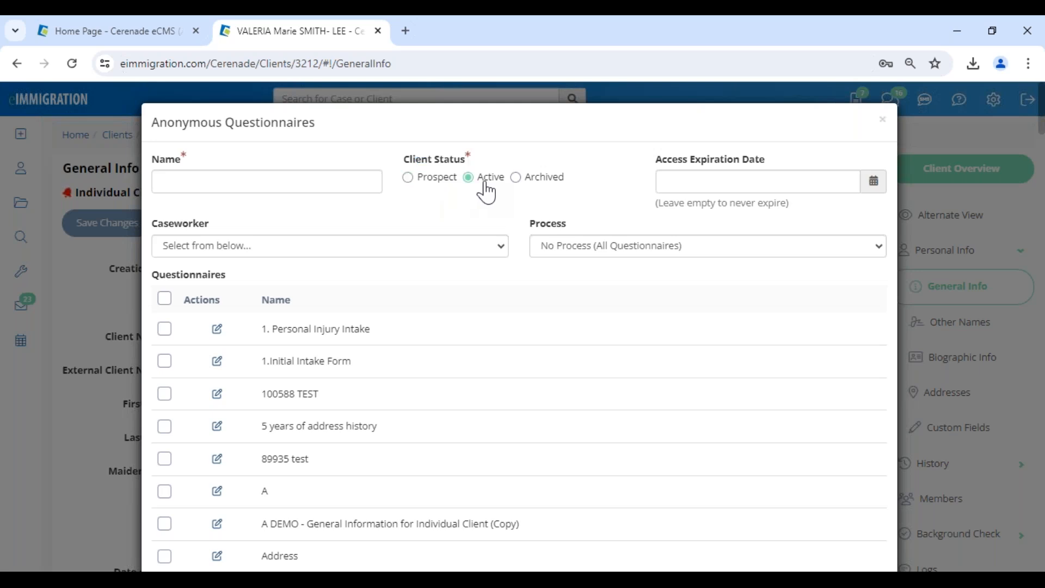
left_click(437, 181)
Assign a caseworker to the questionnaire and leave the process as No Process.
left_click(260, 252)
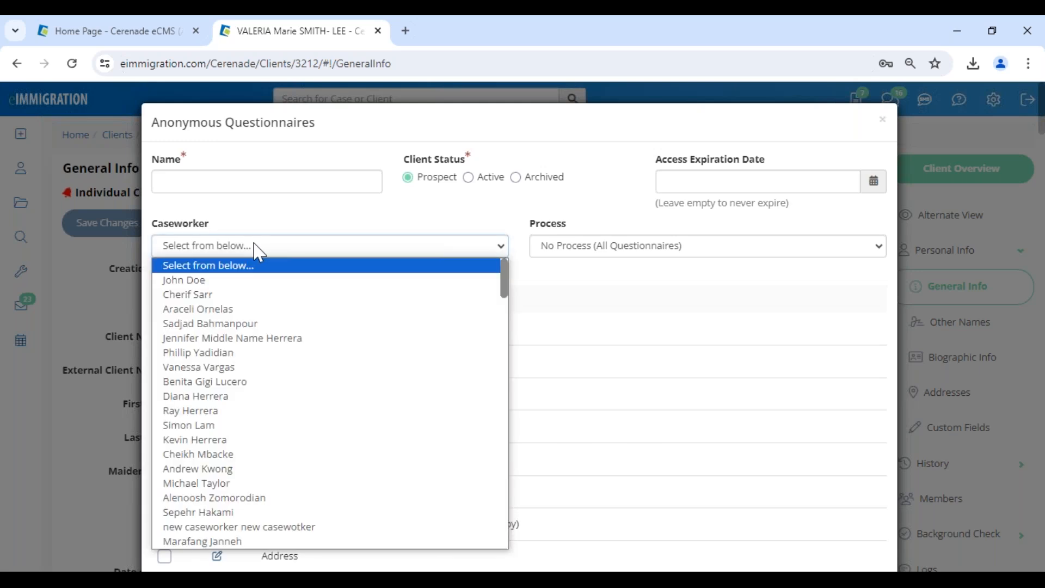
left_click(239, 368)
left_click(541, 248)
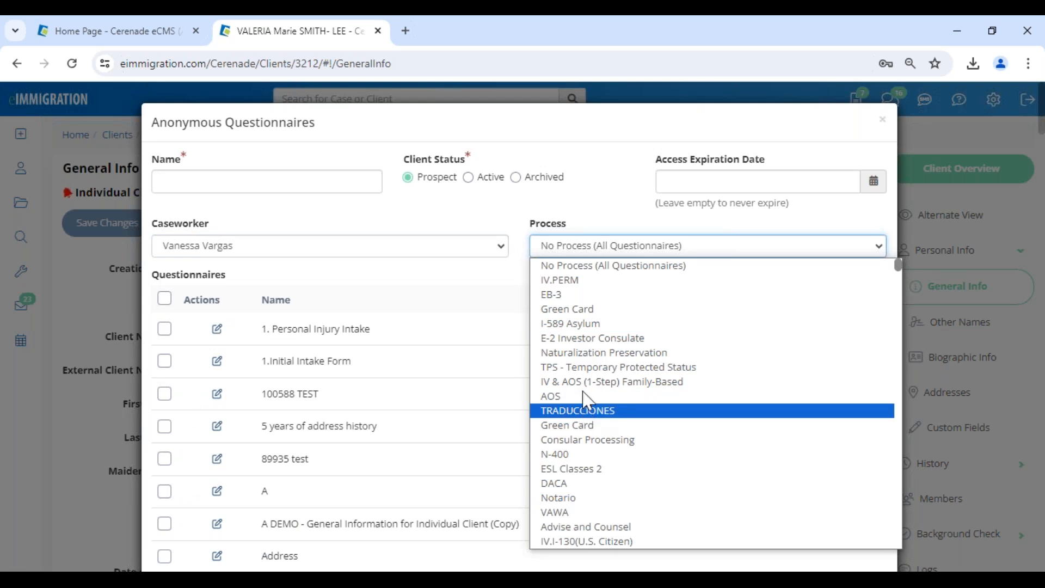
left_click(502, 266)
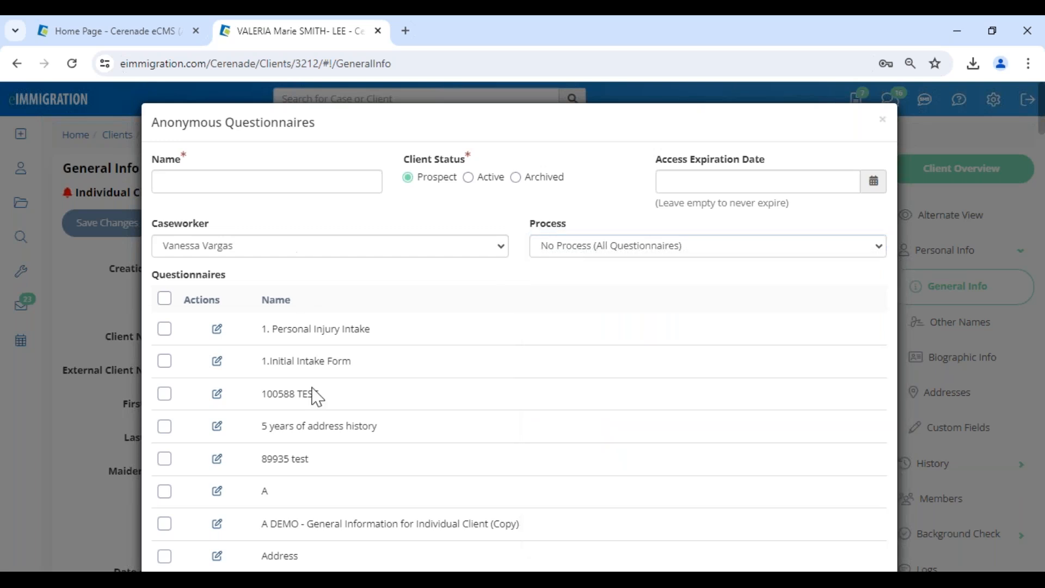
Review the form and close it to show the existing anonymous questionnaires list.
scroll(317, 397, "down", 5)
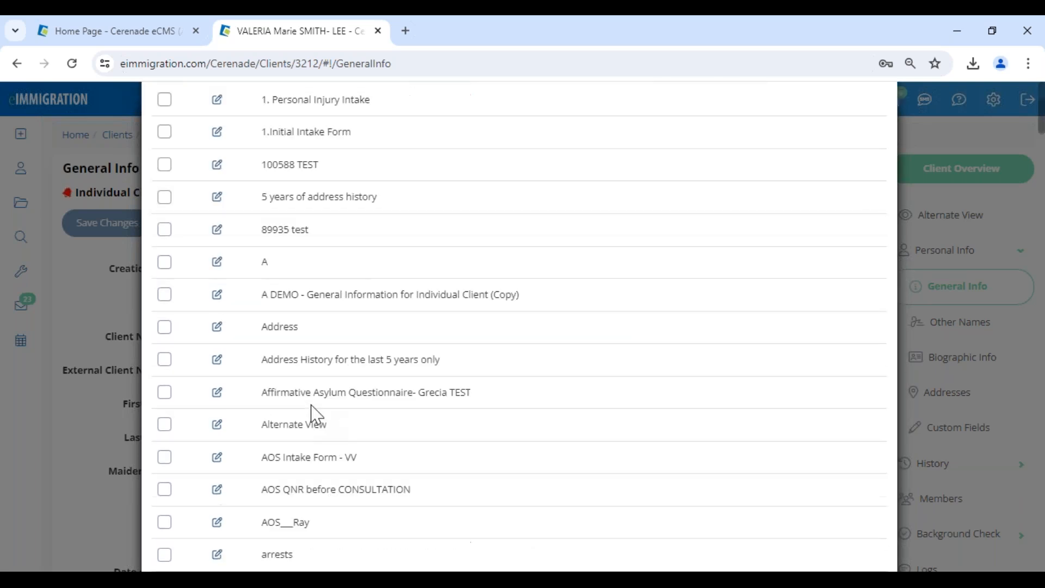
scroll(310, 438, "down", 3)
scroll(275, 533, "up", 1)
scroll(275, 533, "down", 3)
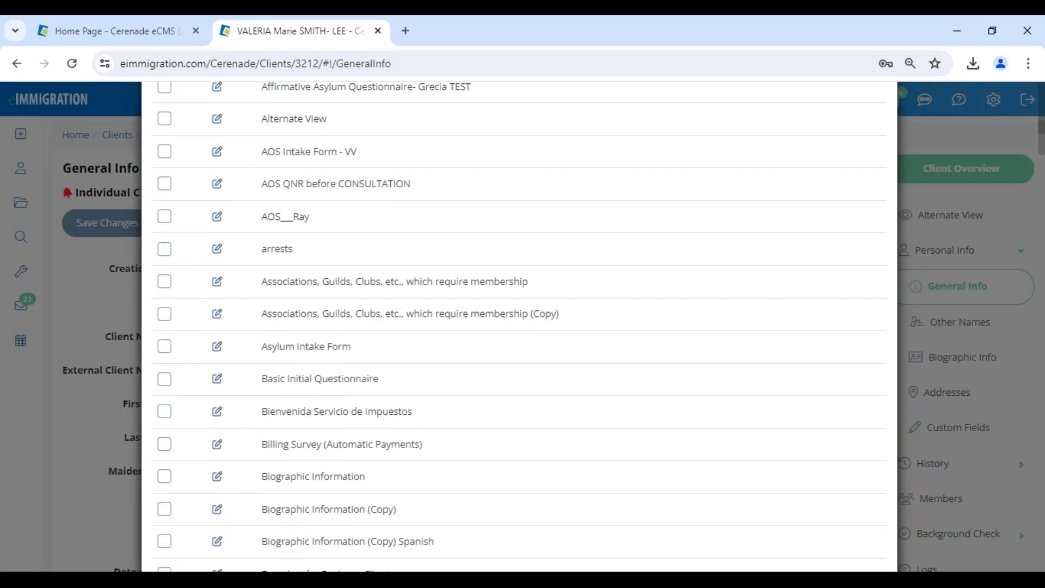
scroll(262, 443, "up", 4)
scroll(387, 226, "up", 6)
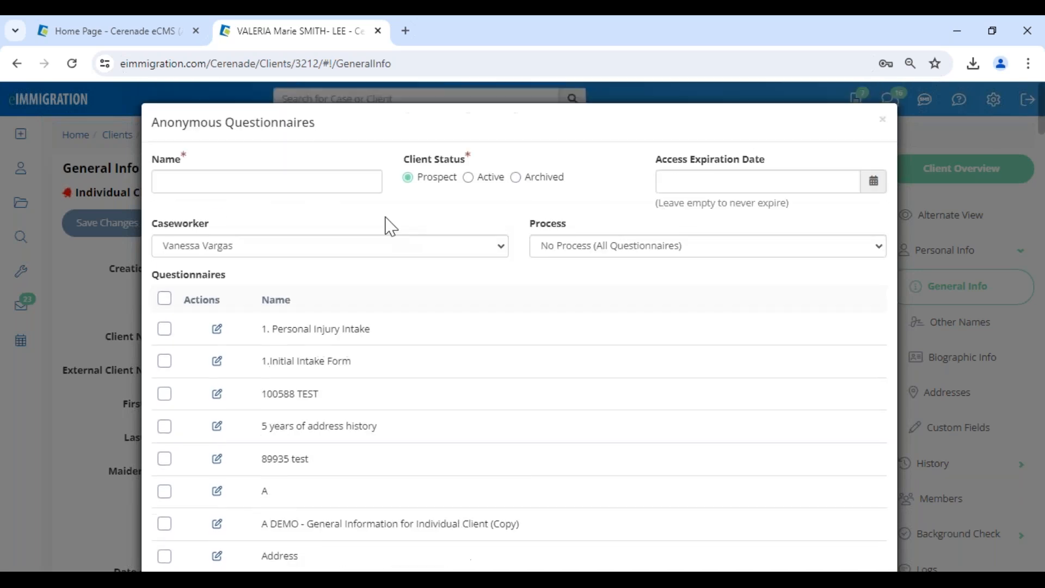
left_click(883, 120)
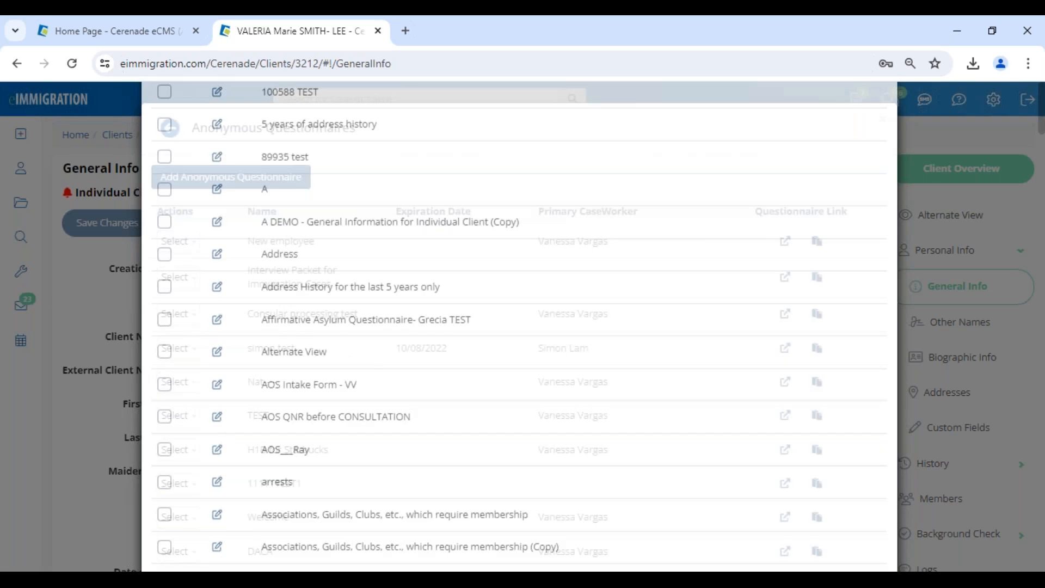
scroll(334, 294, "down", 1)
left_click_drag(248, 440, 329, 373)
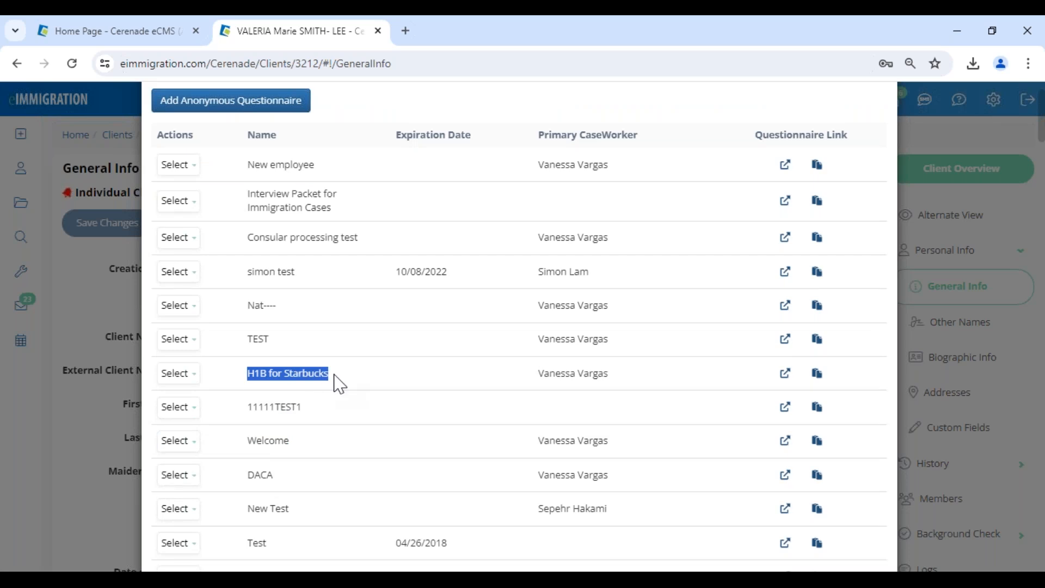
left_click(339, 383)
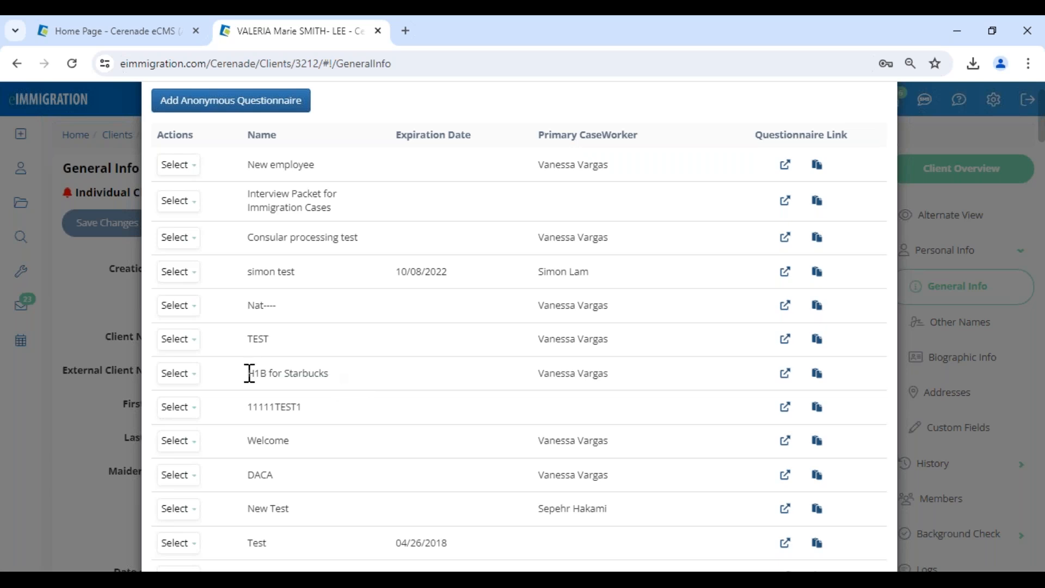
left_click_drag(253, 374, 281, 374)
left_click(357, 387)
left_click_drag(330, 375, 246, 376)
left_click(430, 378)
left_click_drag(241, 439, 321, 444)
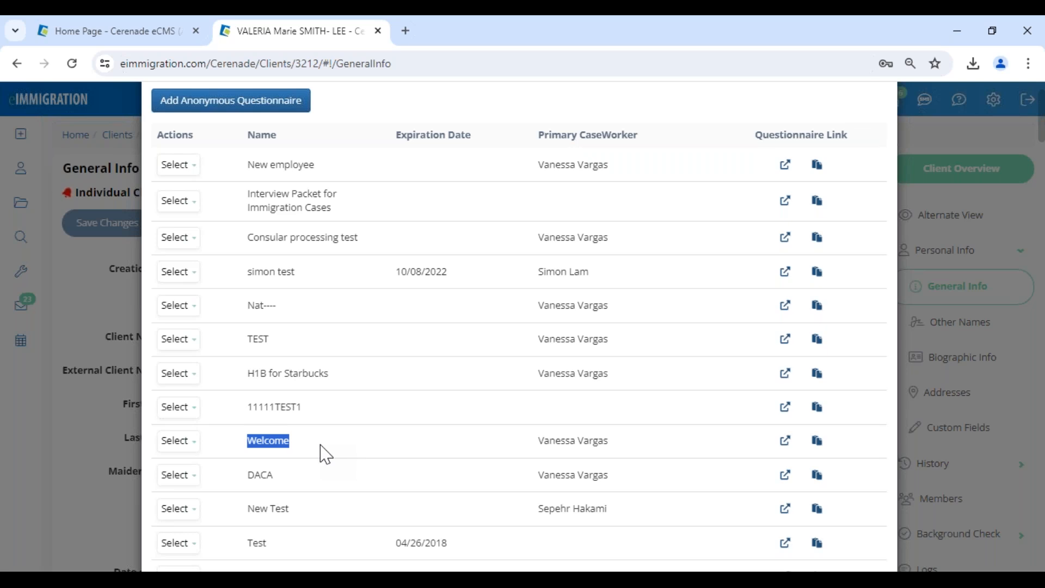
left_click(321, 446)
Open the Welcome questionnaire's access page, view it in Spanish, then close that tab.
left_click(786, 442)
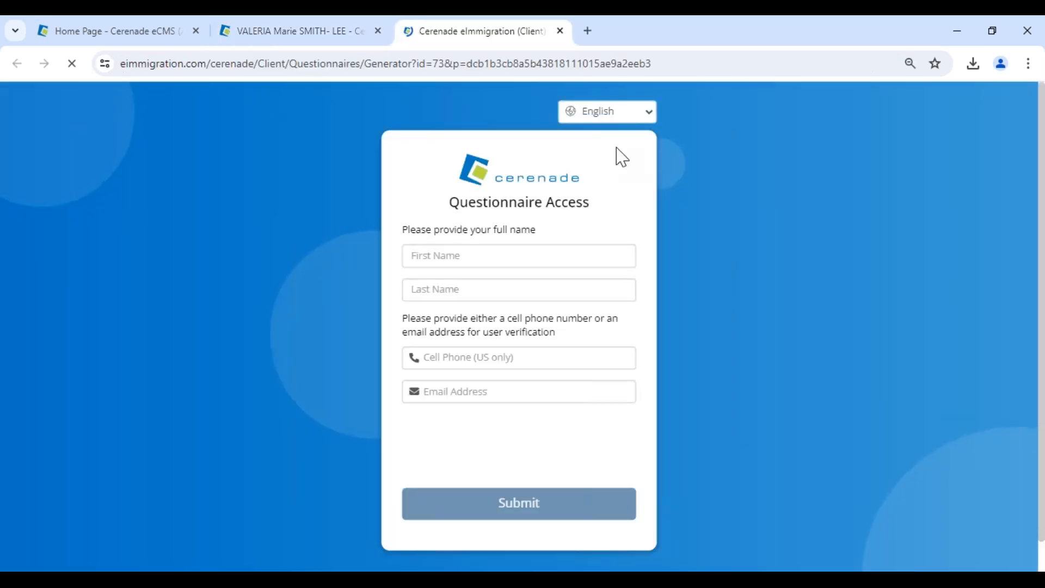
left_click(634, 117)
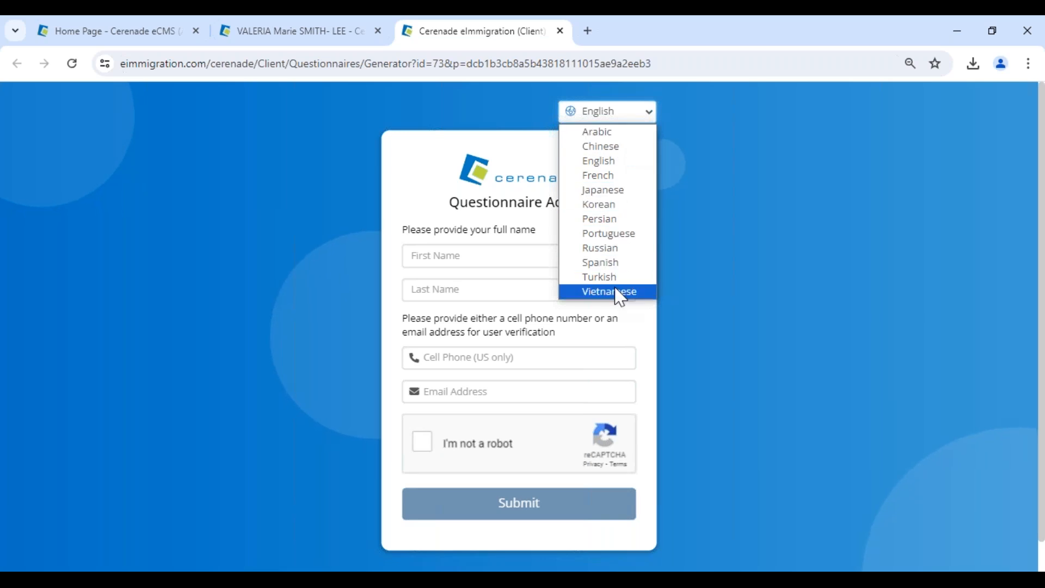
left_click(616, 264)
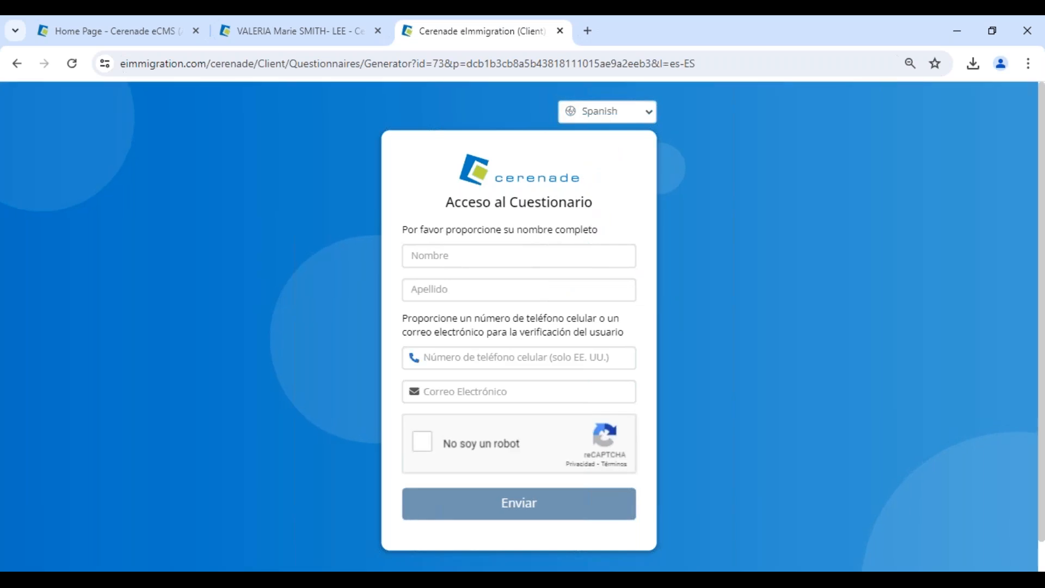
left_click_drag(448, 332, 634, 331)
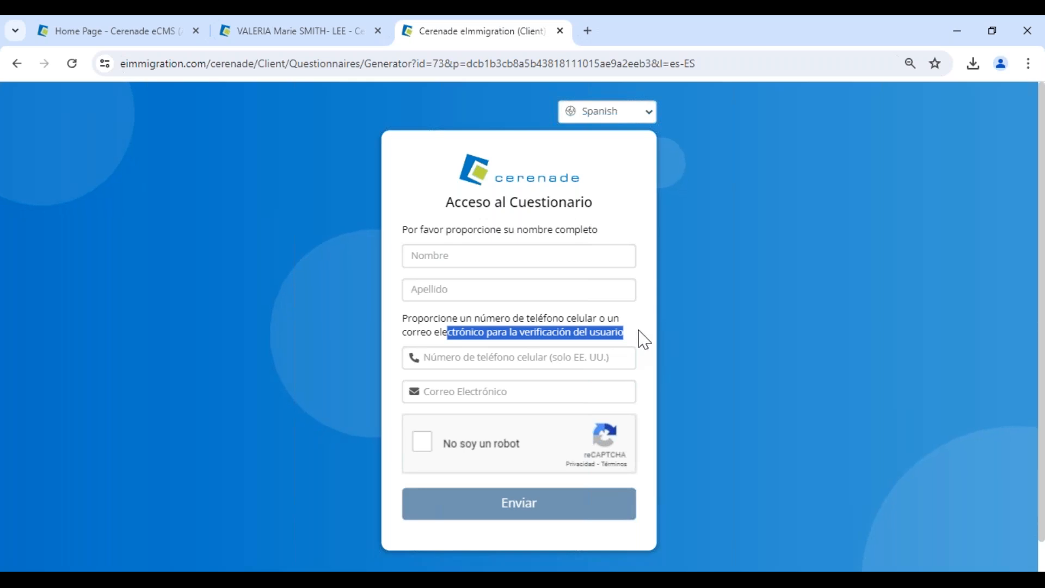
left_click(645, 340)
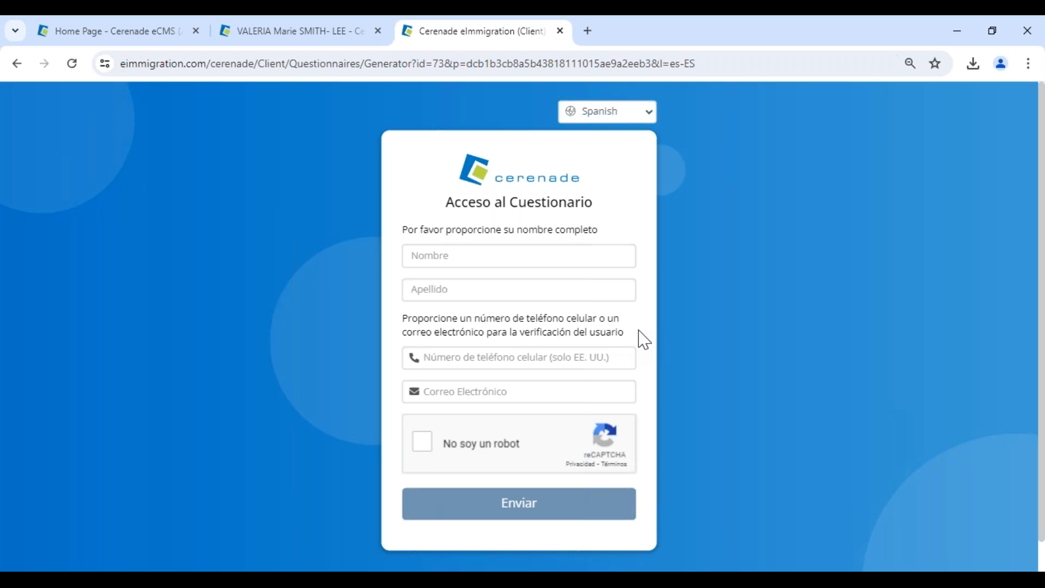
left_click(560, 31)
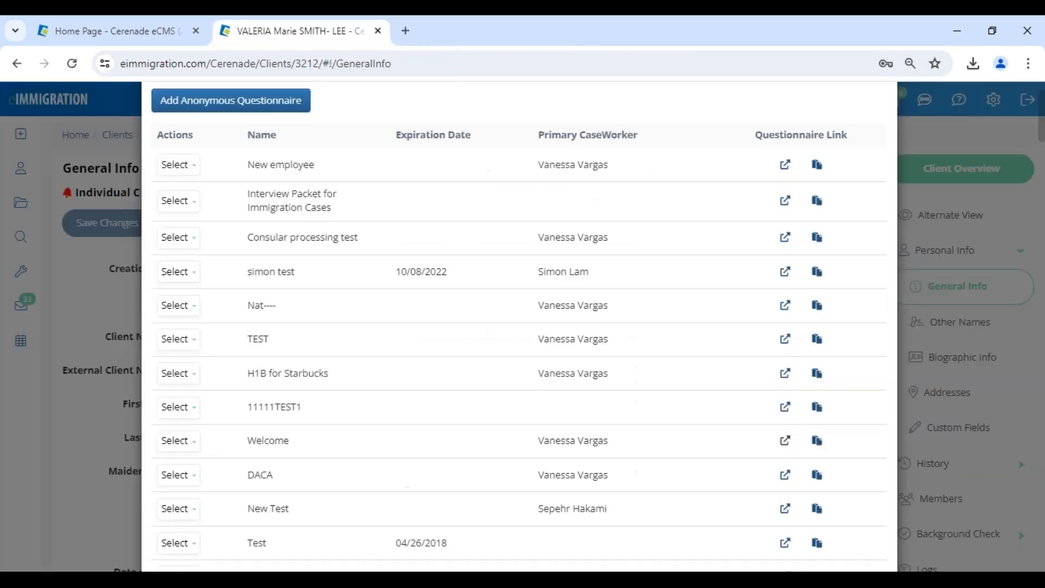
Close the questionnaire list and set the client's Status to Prospect.
left_click(880, 116)
left_click_drag(208, 193, 375, 193)
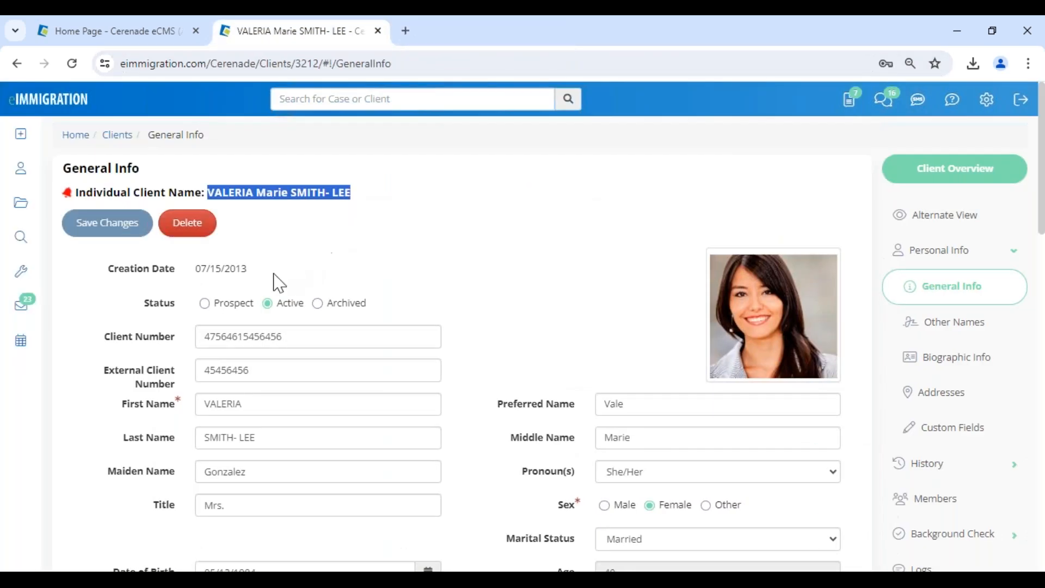
left_click(234, 303)
left_click_drag(208, 193, 402, 193)
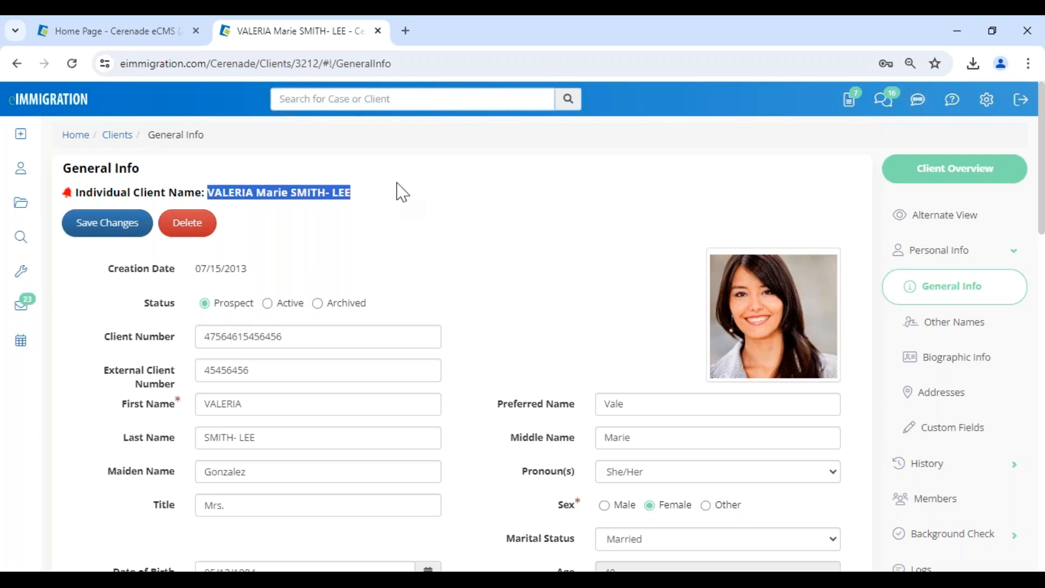
left_click(401, 225)
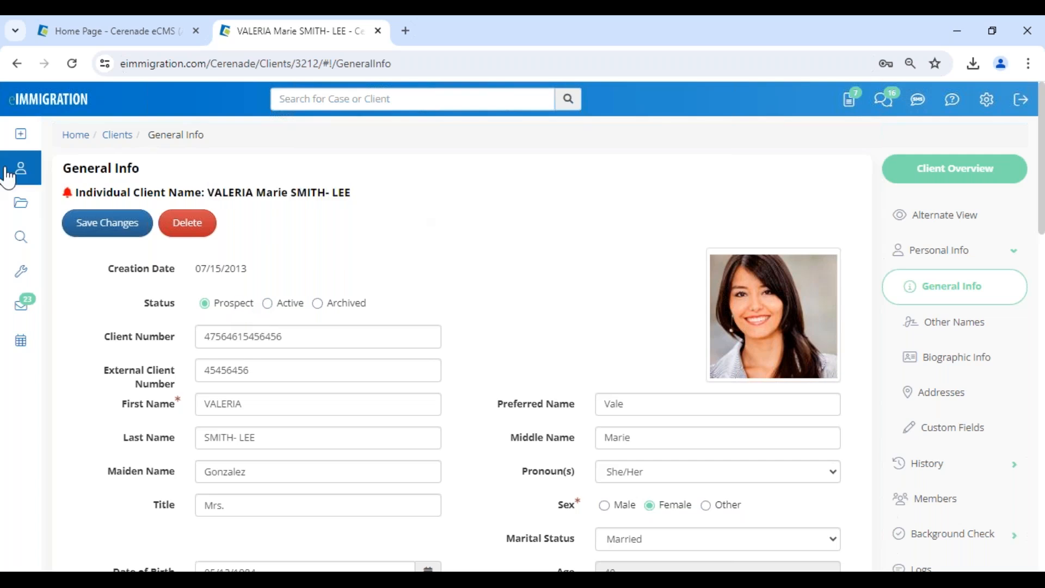
Bring up the options for creating new records, then dismiss them.
left_click(18, 131)
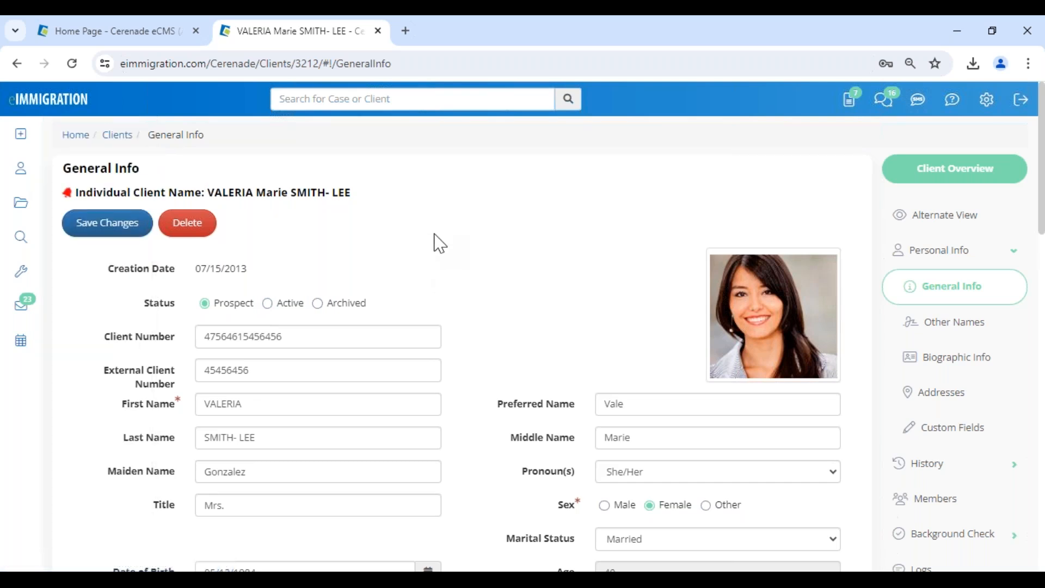
mouse_move(20, 134)
left_click_drag(215, 193, 436, 191)
left_click(523, 257)
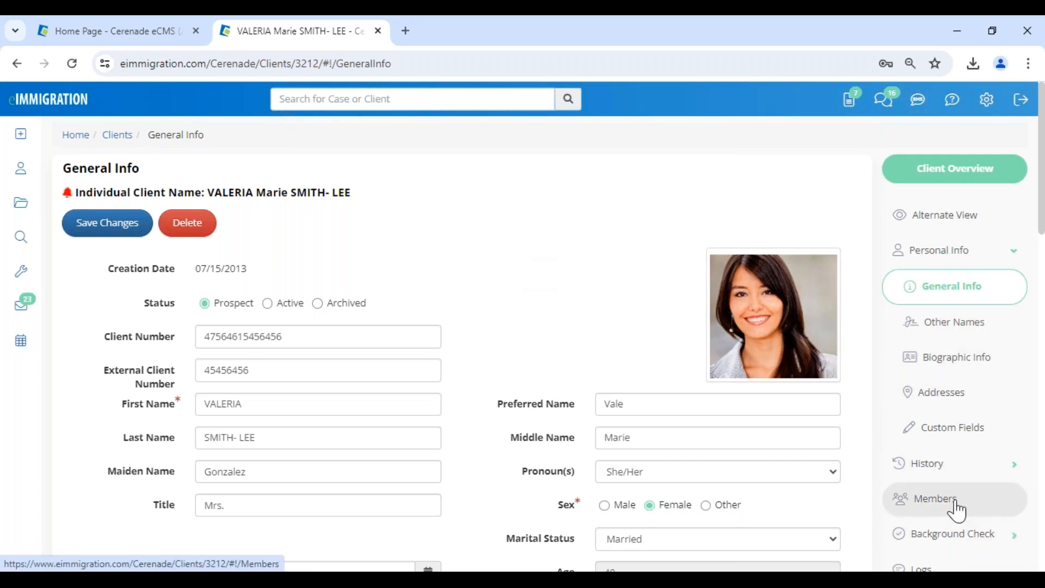
Open the Members page and review the Spouse, Mother and Joint Sponsor relationships.
left_click(935, 499)
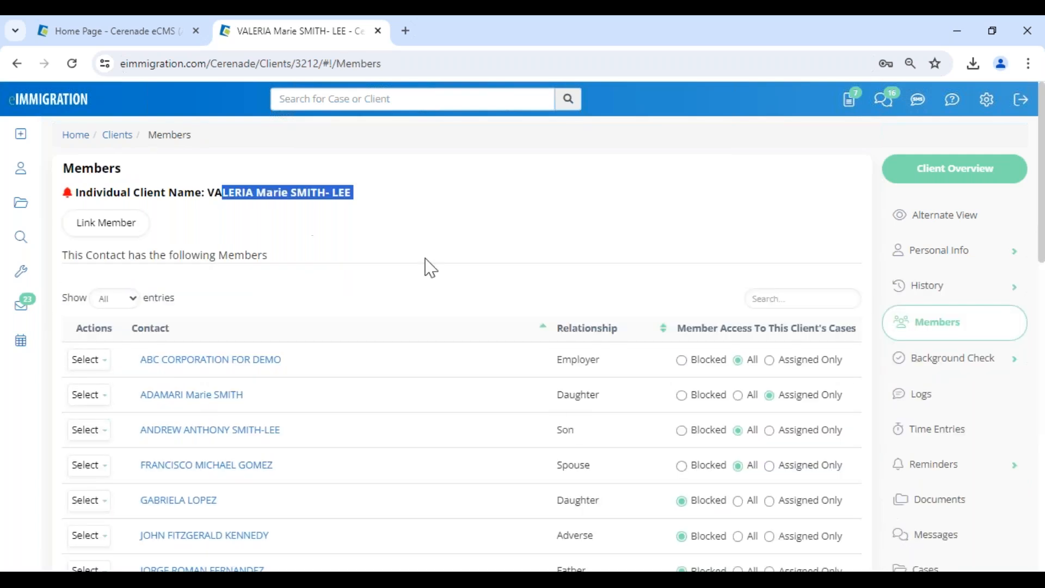
double_click(580, 464)
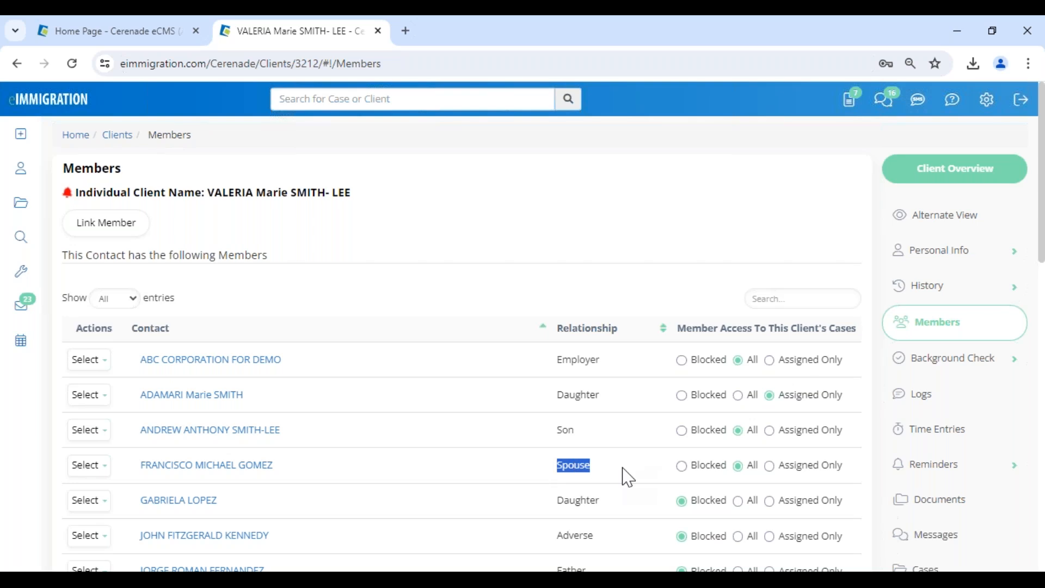
scroll(628, 477, "down", 1)
scroll(628, 478, "down", 6)
double_click(574, 261)
double_click(586, 331)
Scroll back up to check the Employer relationship and the Members heading.
scroll(538, 344, "up", 1)
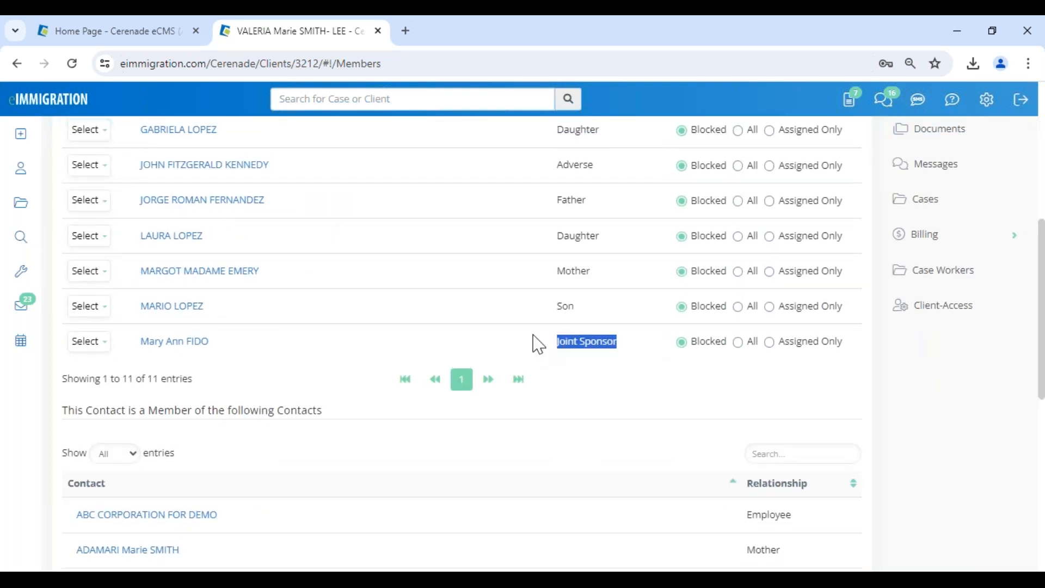
scroll(538, 344, "up", 3)
scroll(533, 335, "up", 1)
double_click(578, 207)
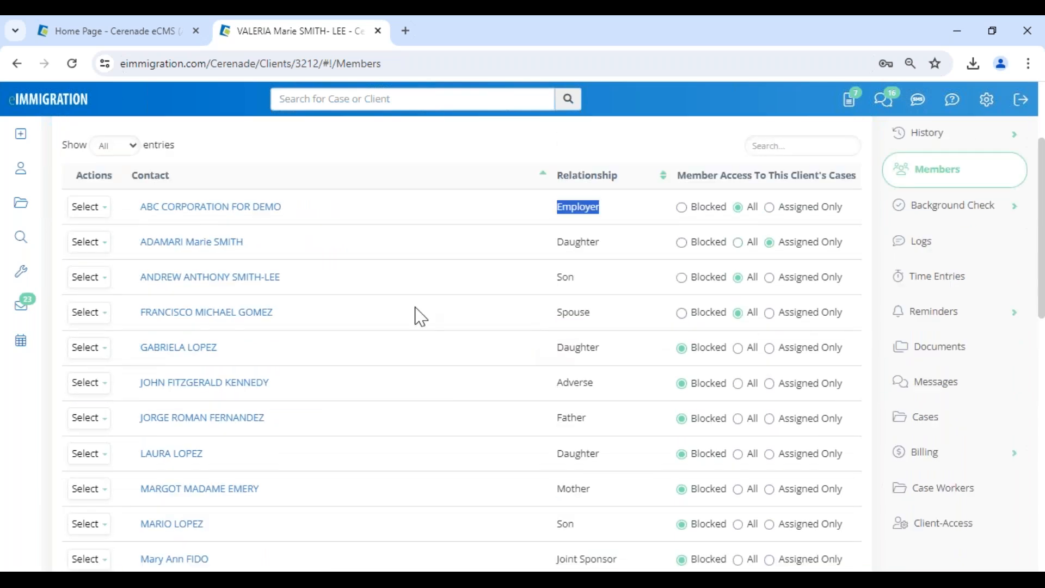
scroll(421, 317, "up", 3)
triple_click(427, 201)
left_click(408, 249)
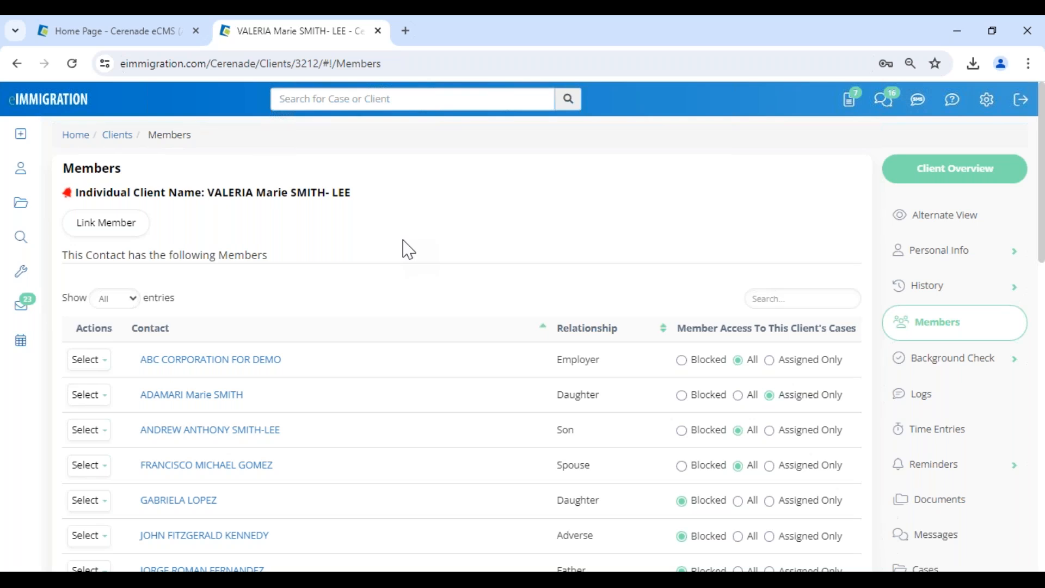
left_click_drag(219, 256, 284, 269)
left_click(312, 280)
left_click(112, 227)
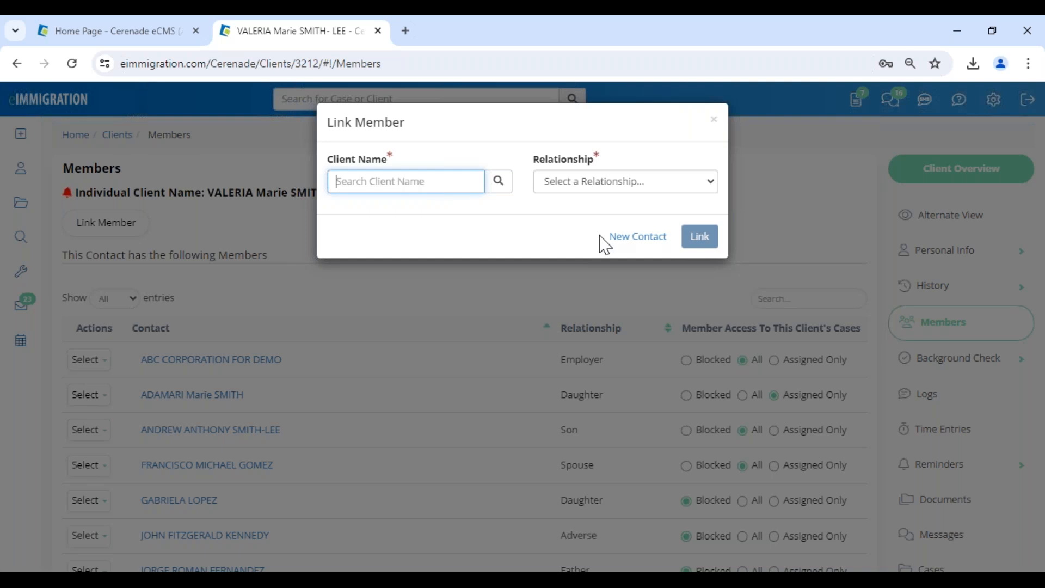
left_click(640, 239)
left_click_drag(317, 132, 451, 146)
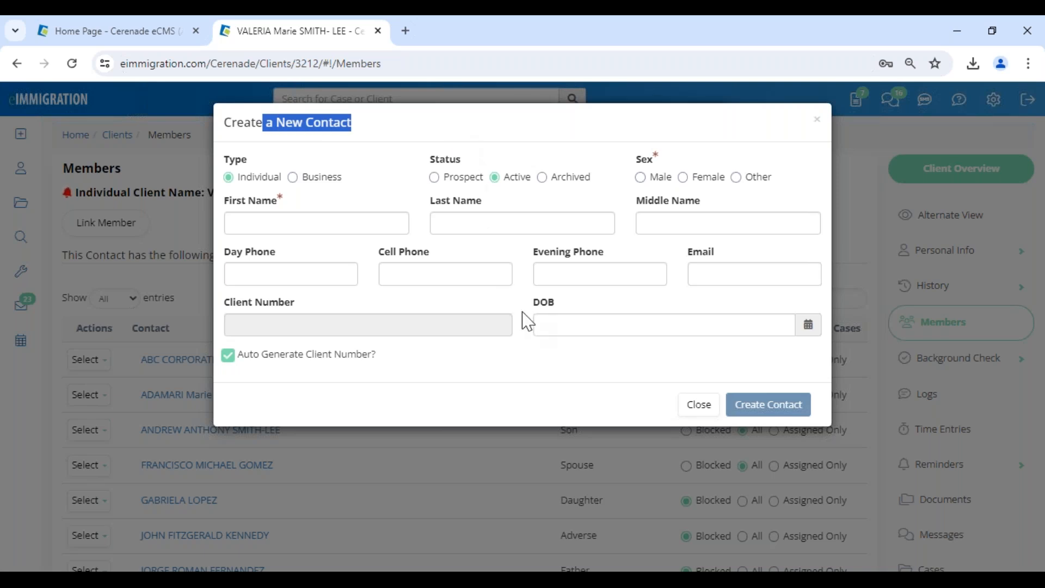
left_click(322, 362)
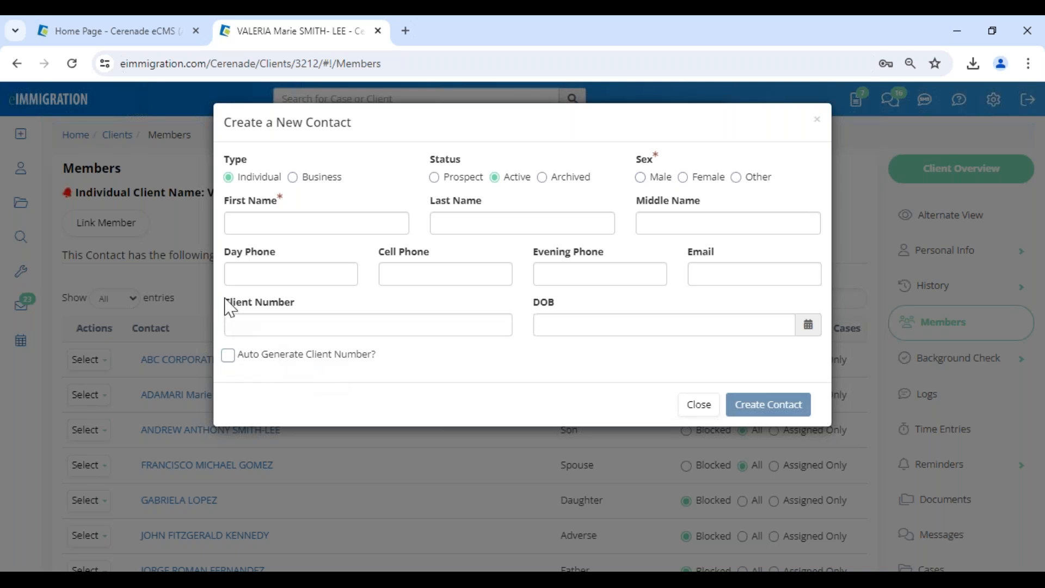
left_click_drag(230, 308, 331, 315)
left_click(442, 385)
left_click(699, 405)
left_click(603, 186)
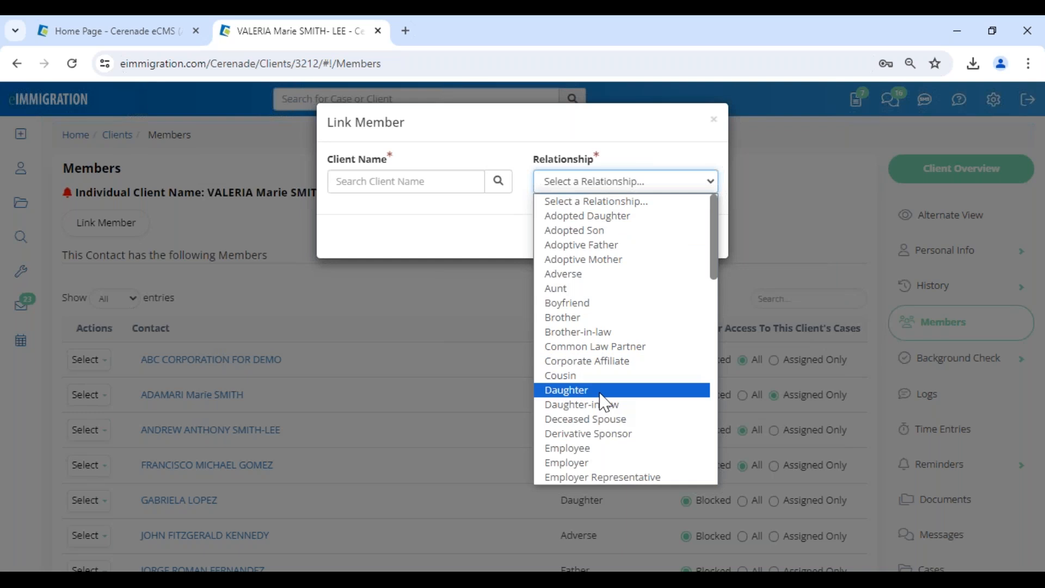
scroll(604, 402, "down", 8)
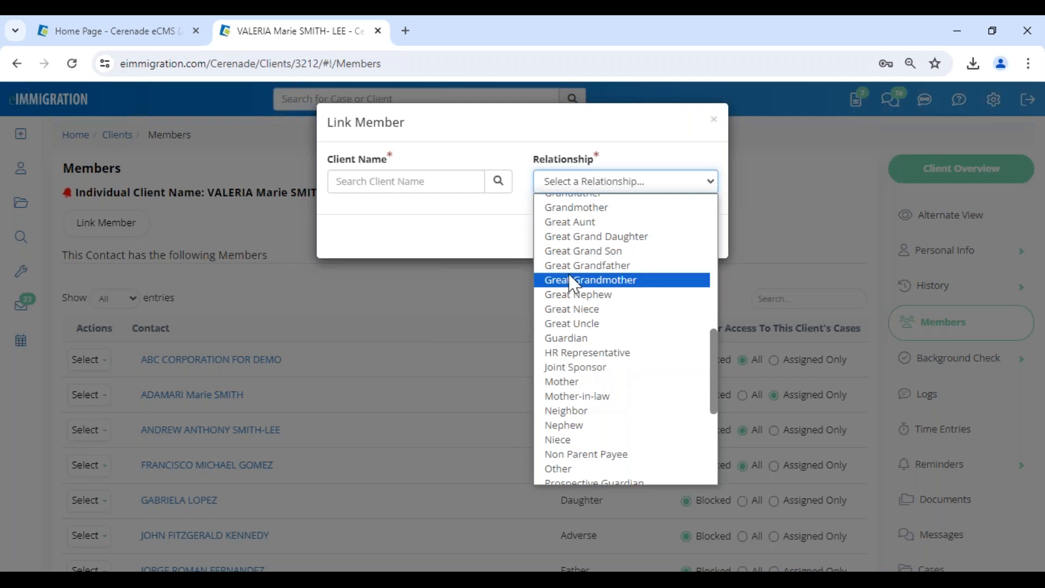
left_click(456, 334)
left_click_drag(207, 194, 368, 204)
scroll(555, 375, "down", 5)
double_click(593, 272)
left_click(469, 282)
left_click_drag(554, 267, 586, 265)
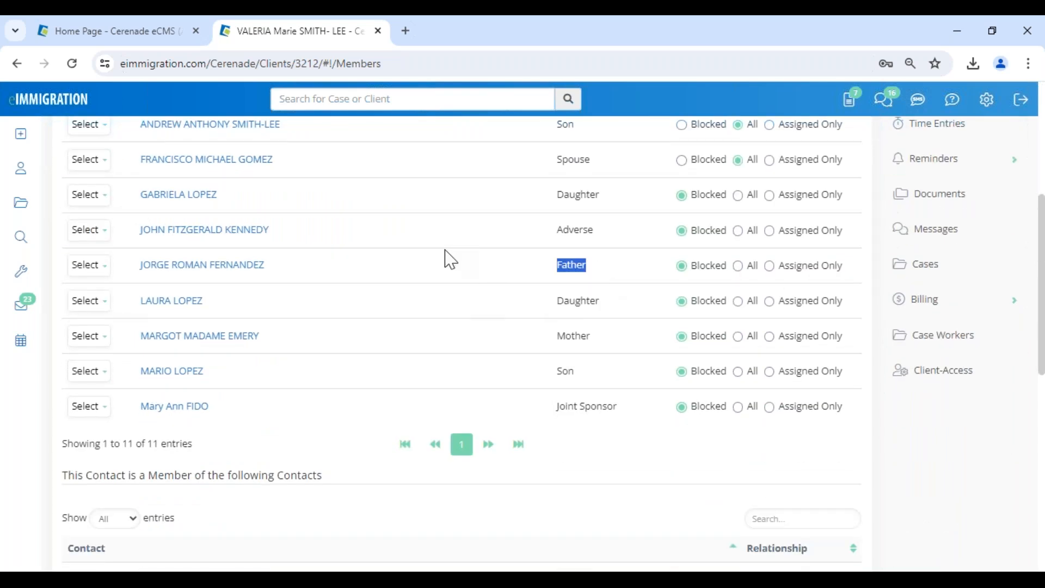
left_click_drag(448, 259, 625, 266)
left_click(198, 269)
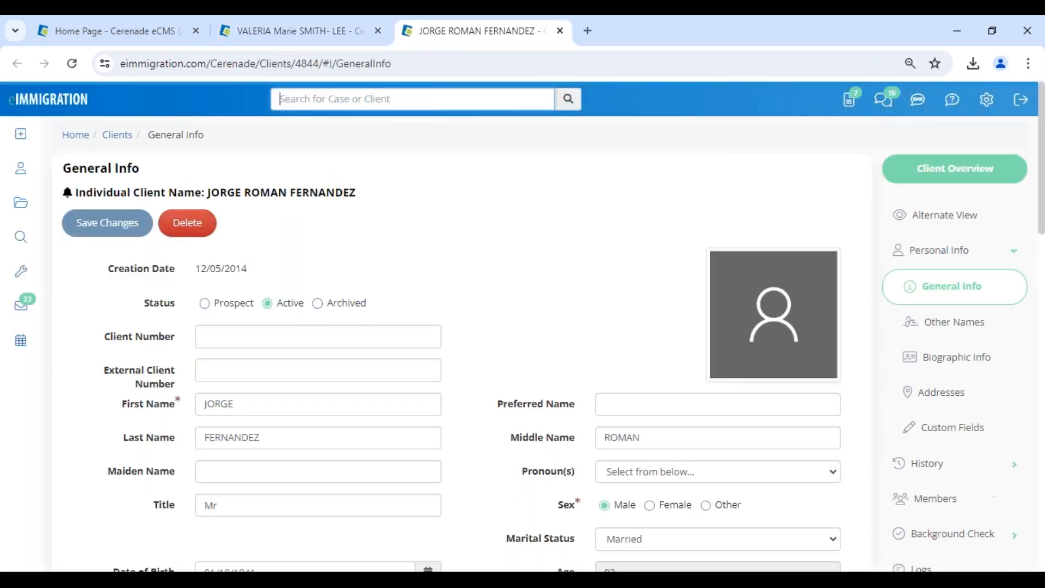
left_click_drag(202, 192, 380, 203)
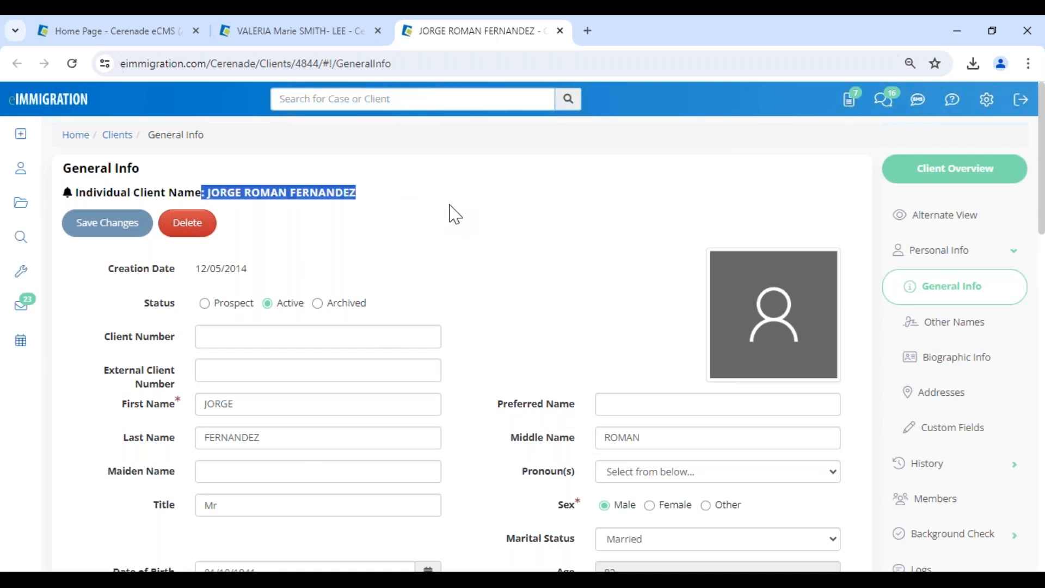
left_click(561, 32)
scroll(426, 201, "up", 5)
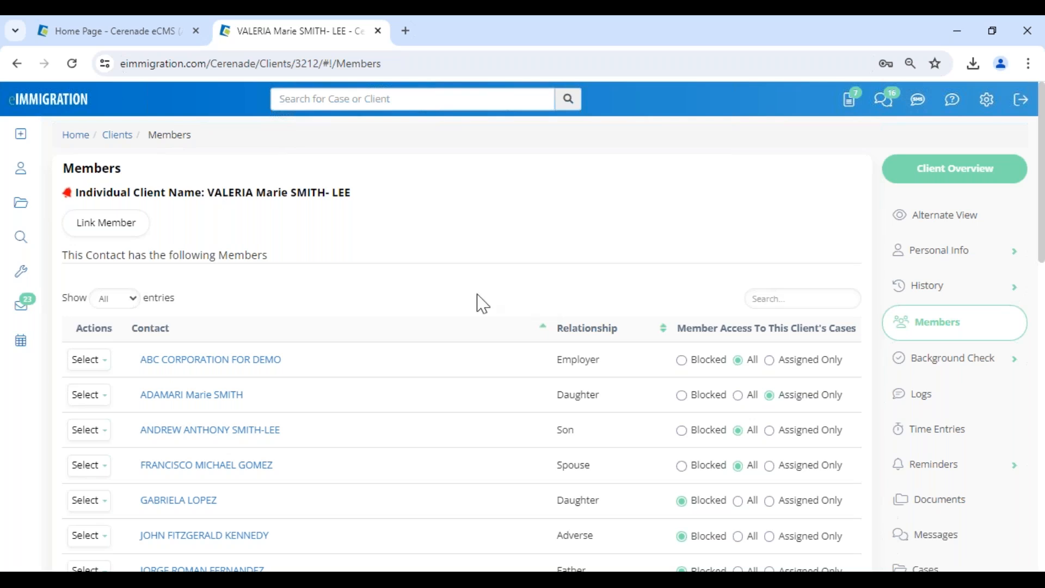
left_click(103, 220)
Switch to New Contact, enter her first, last and middle names, and select Female.
left_click(637, 236)
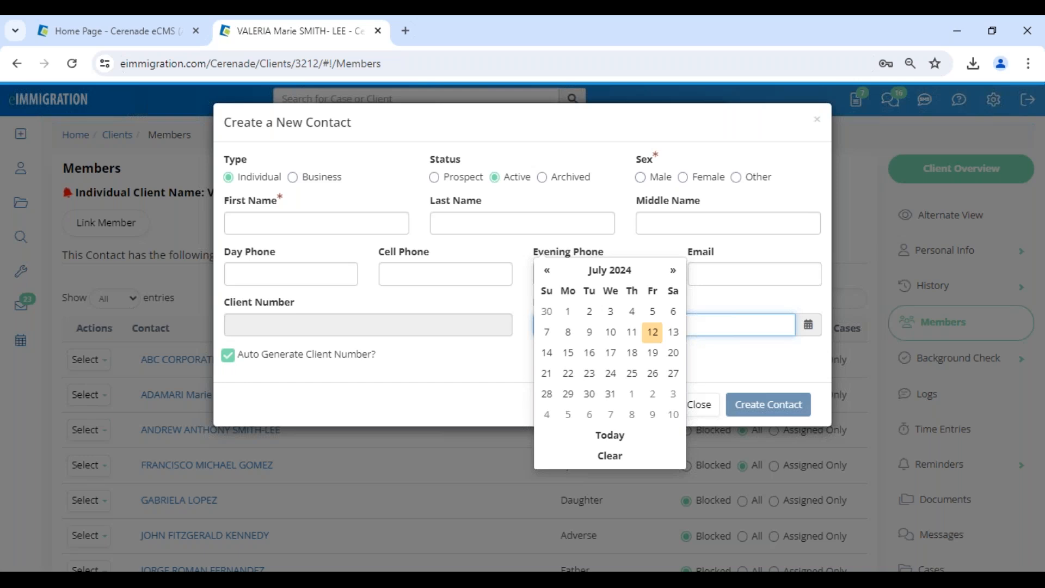
left_click(307, 231)
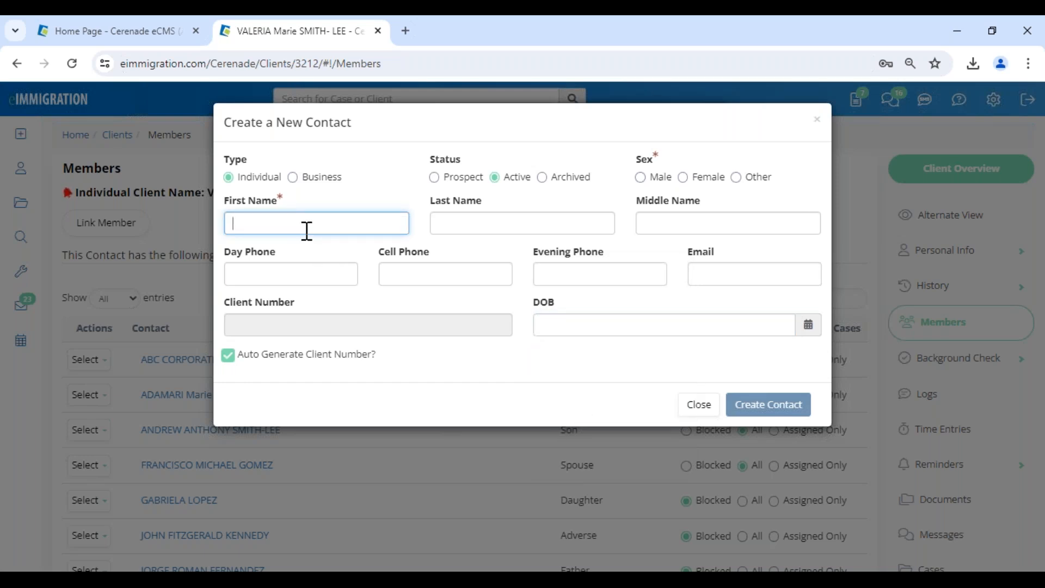
type("JULIETA")
left_click(465, 229)
type("Smith")
left_click(646, 225)
type("test")
left_click(683, 177)
Create the contact, link her as the client's Daughter, and open her profile.
left_click(777, 416)
left_click(638, 236)
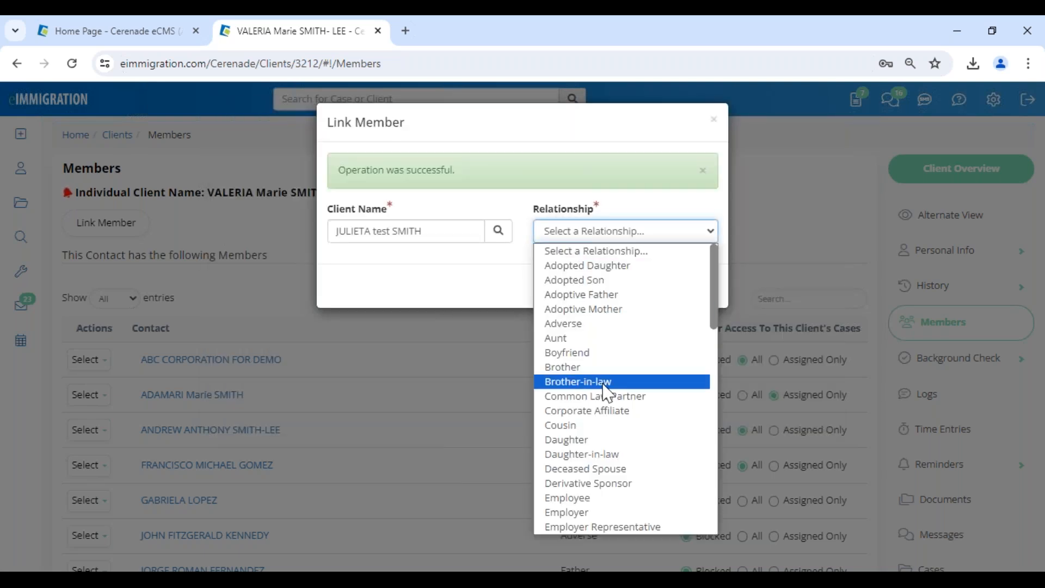
left_click(591, 440)
left_click(697, 287)
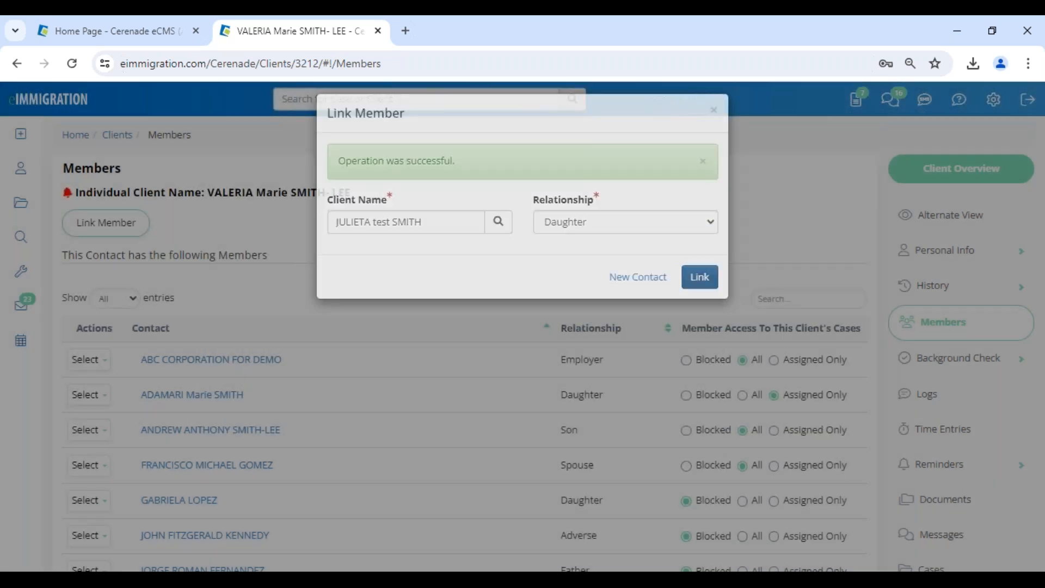
scroll(296, 466, "down", 3)
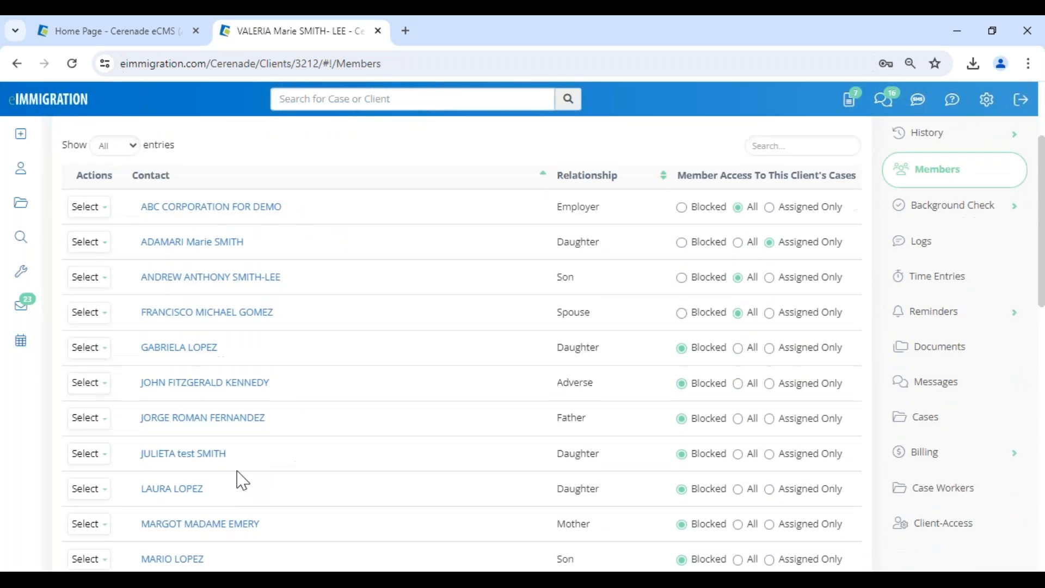
left_click(177, 459)
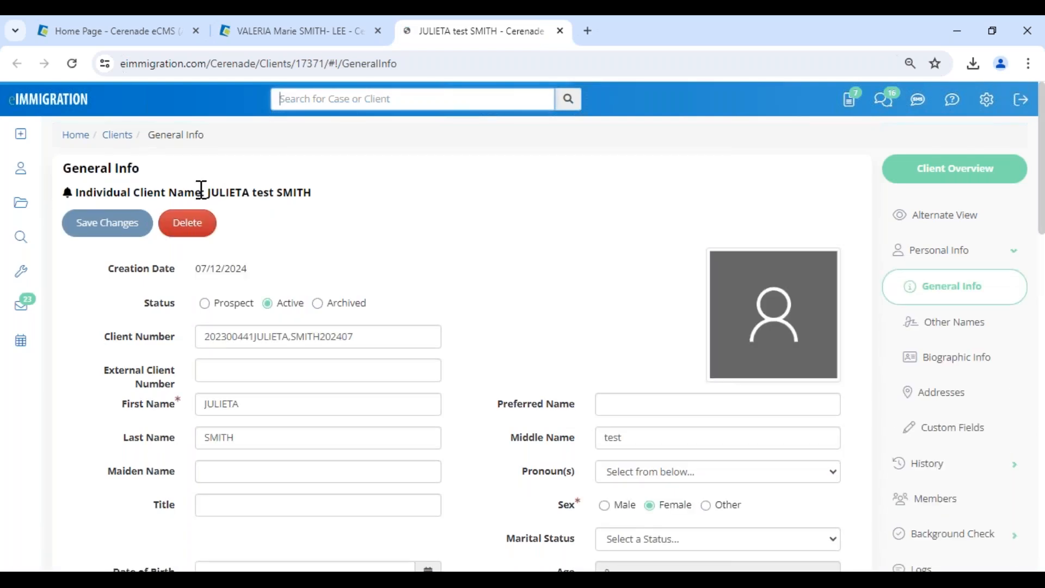
Open Addresses under Personal Info in the sidebar.
scroll(517, 327, "down", 2)
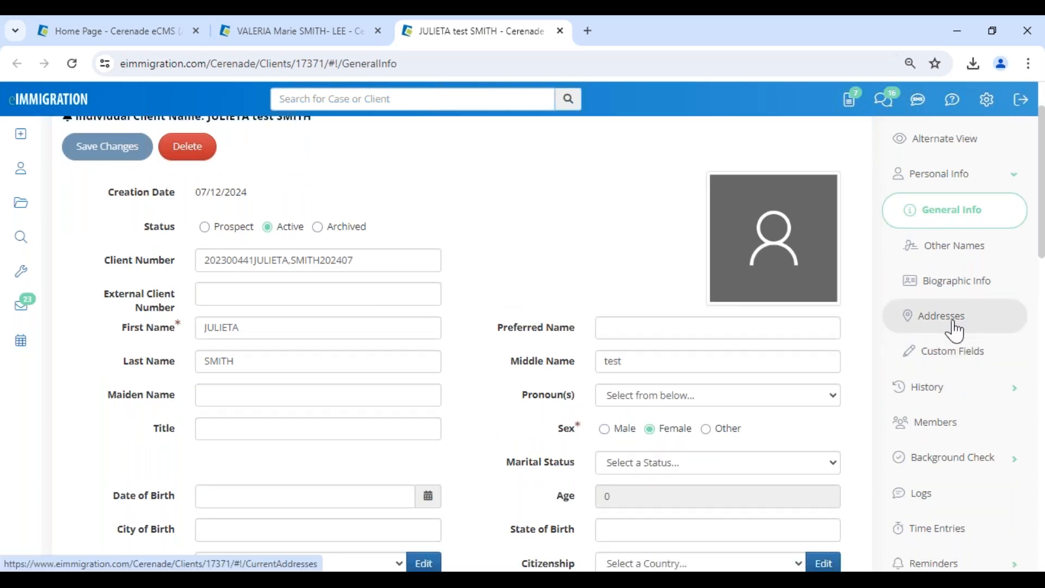
left_click(956, 330)
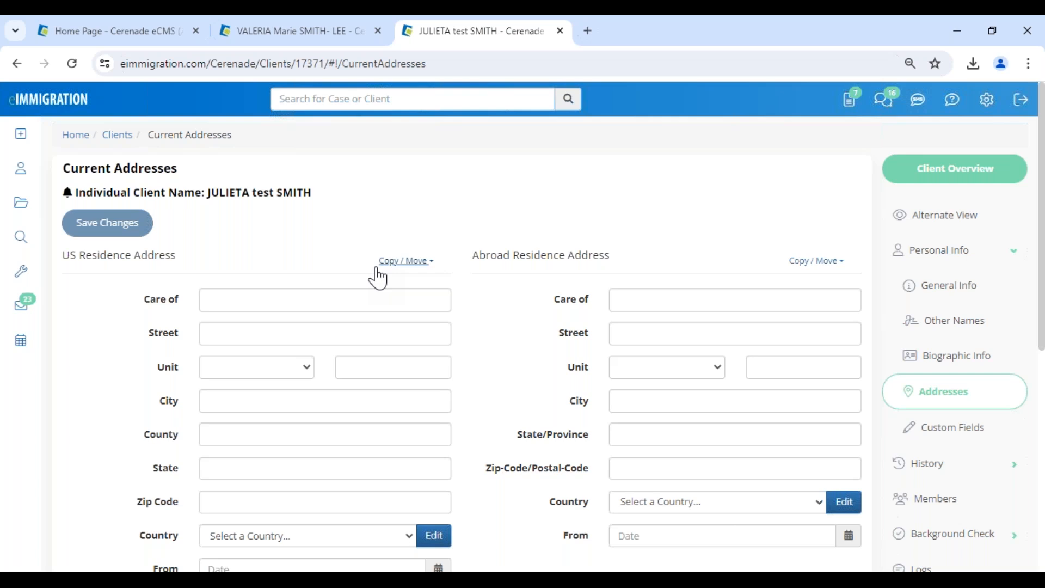
Use Copy From... on the US Residence Address and select the mother's record.
left_click(406, 262)
left_click(344, 297)
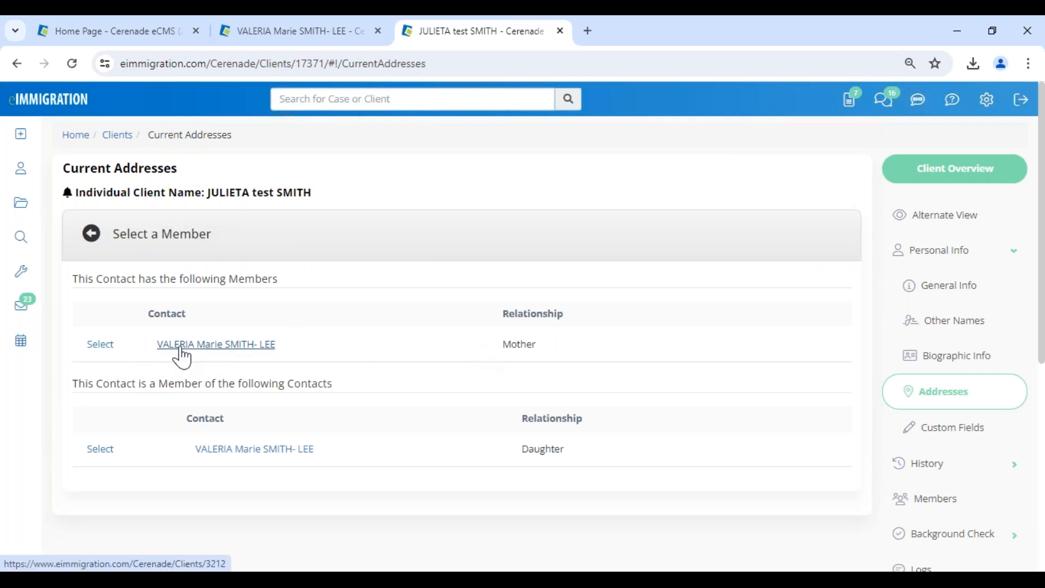
left_click(100, 345)
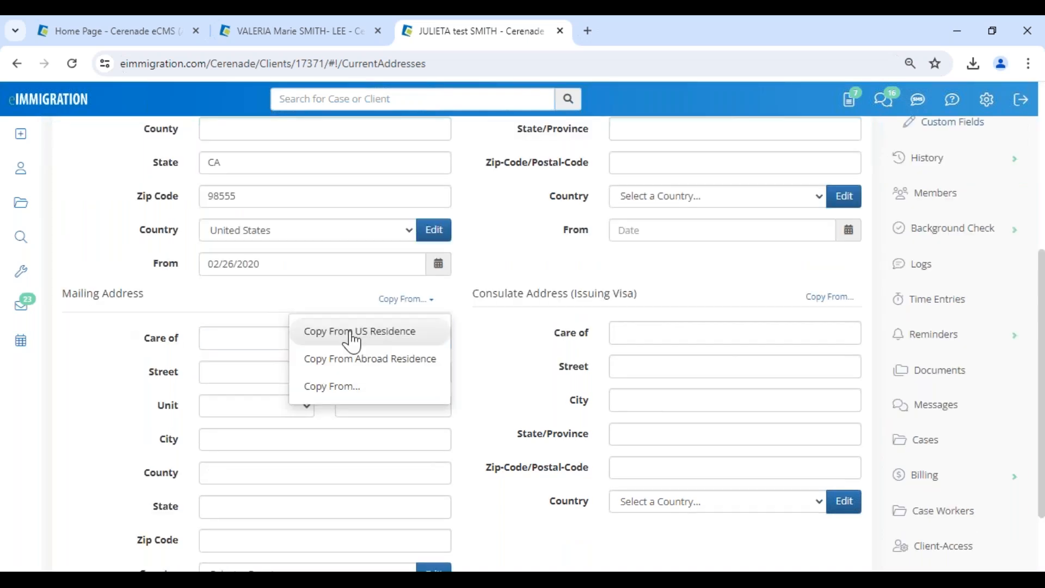
Copy the US residence address into the mailing address and scroll back to the top.
left_click(353, 342)
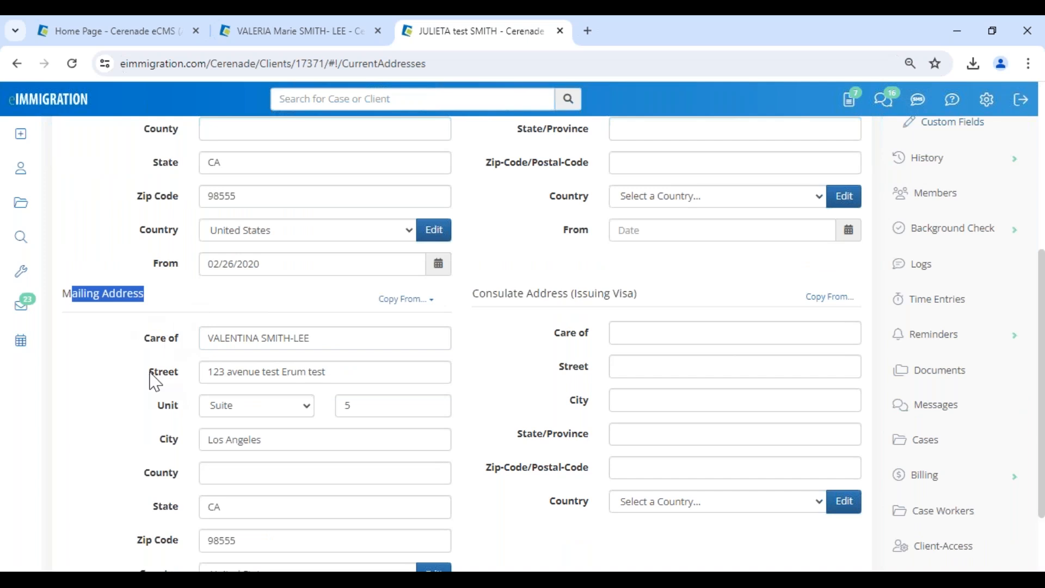
scroll(150, 372, "up", 1)
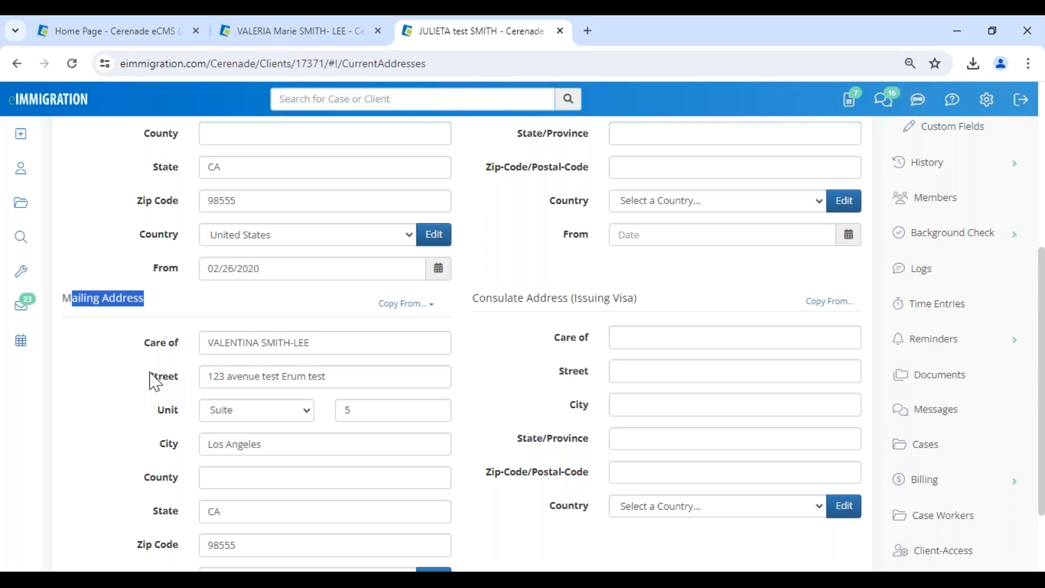
scroll(155, 381, "up", 1)
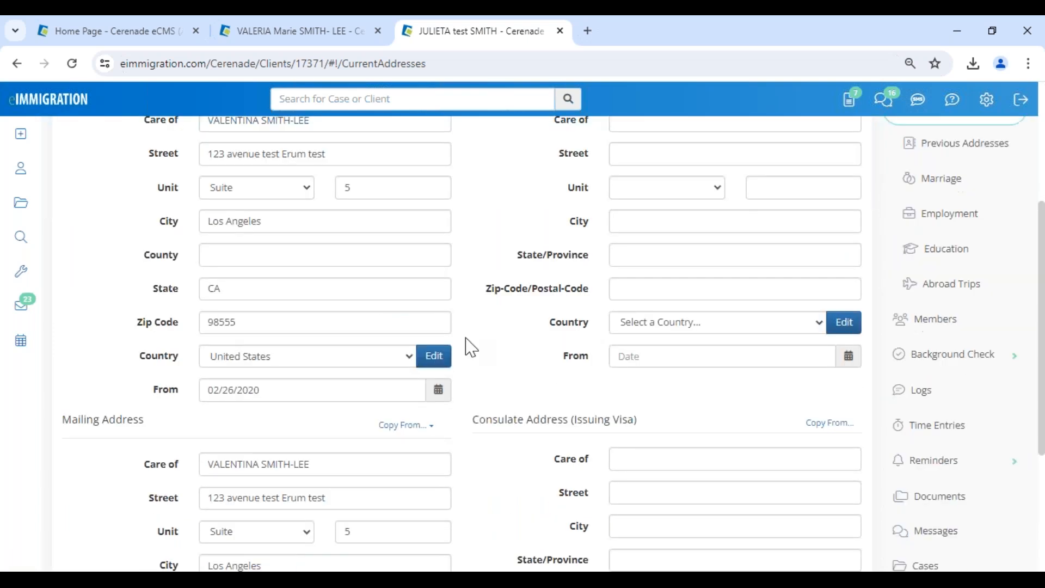
scroll(472, 349, "up", 1)
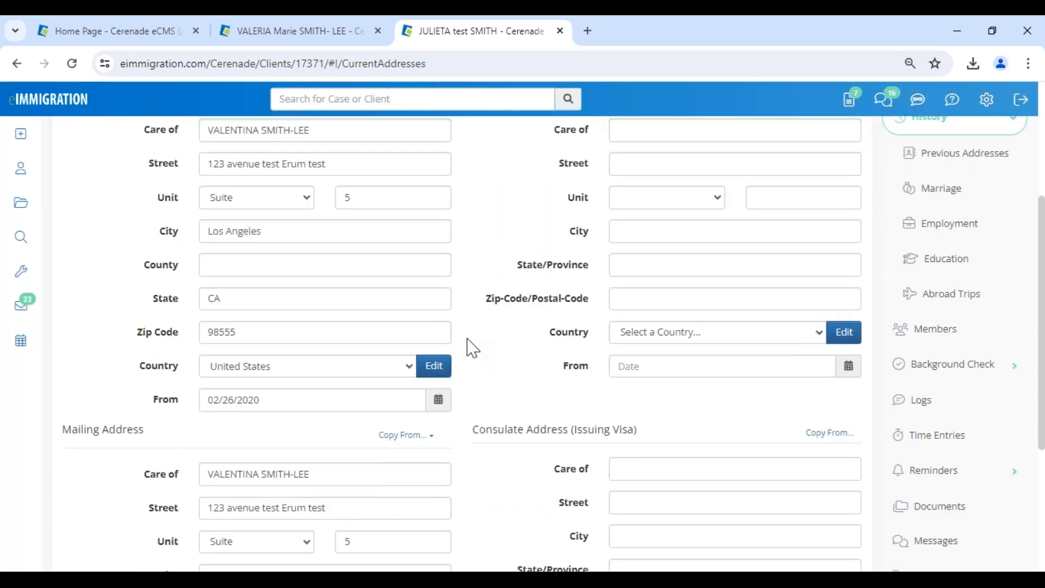
scroll(473, 348, "up", 4)
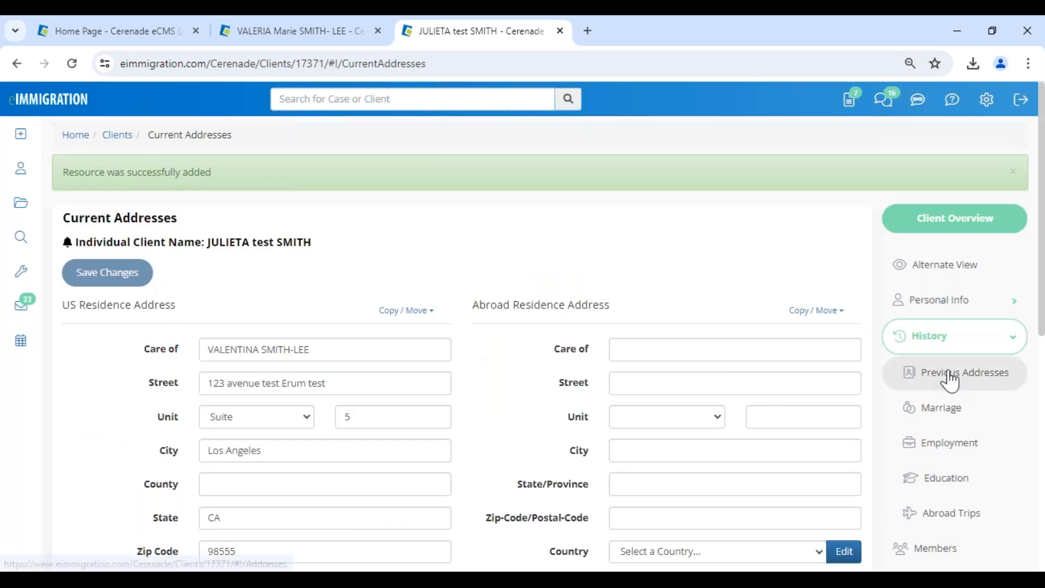
On Previous Addresses, copy the mother's 123 test avenue, 123 star lane and 123 webinar avenue addresses.
left_click(952, 376)
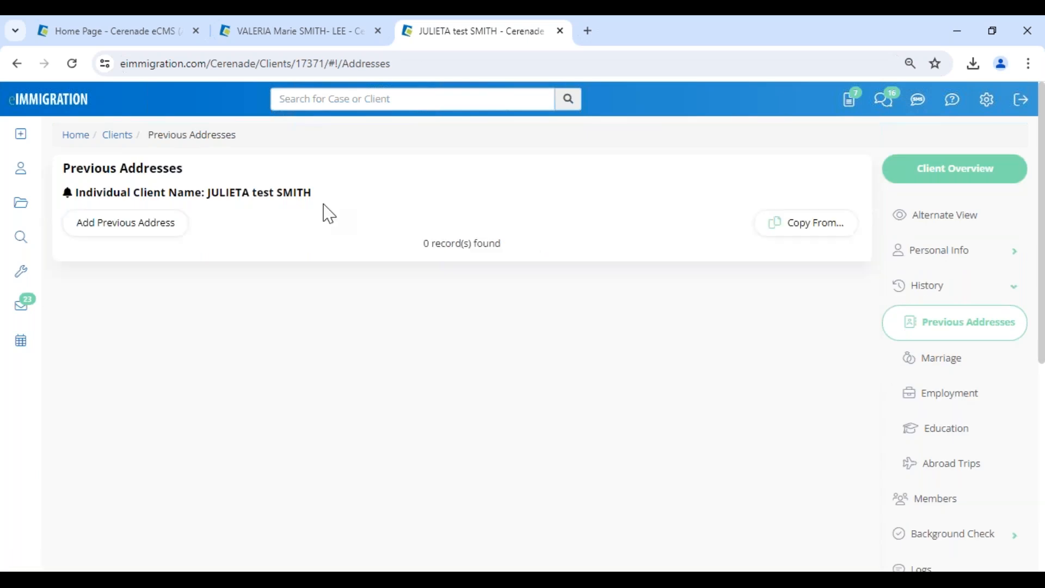
left_click(823, 234)
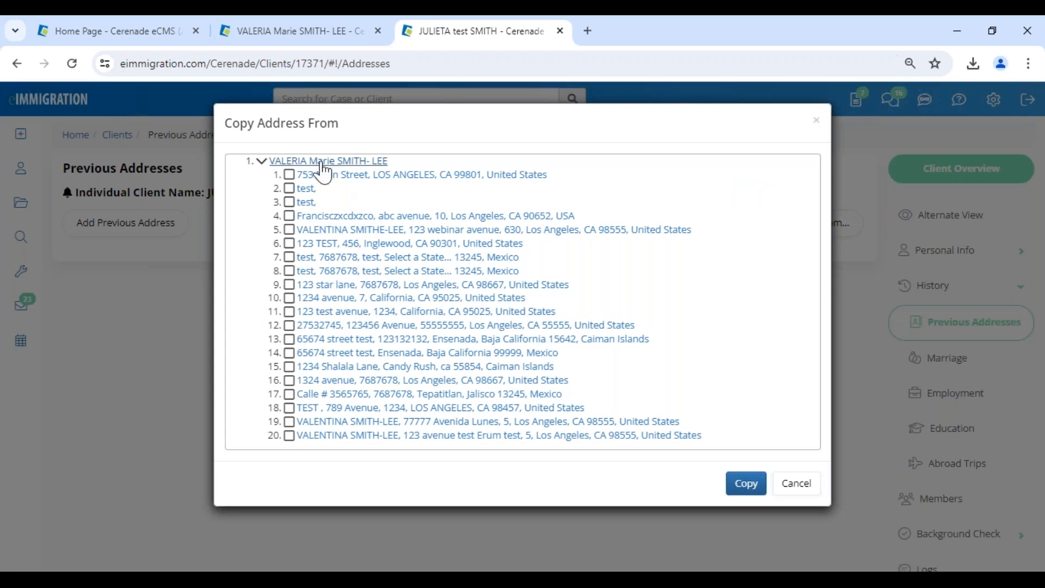
left_click(290, 312)
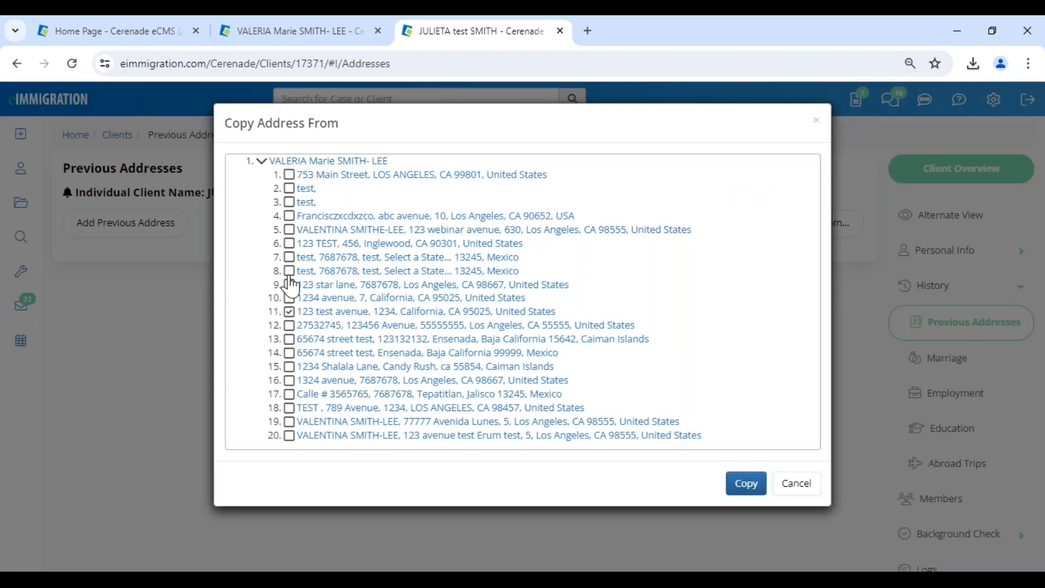
left_click(289, 284)
left_click(289, 230)
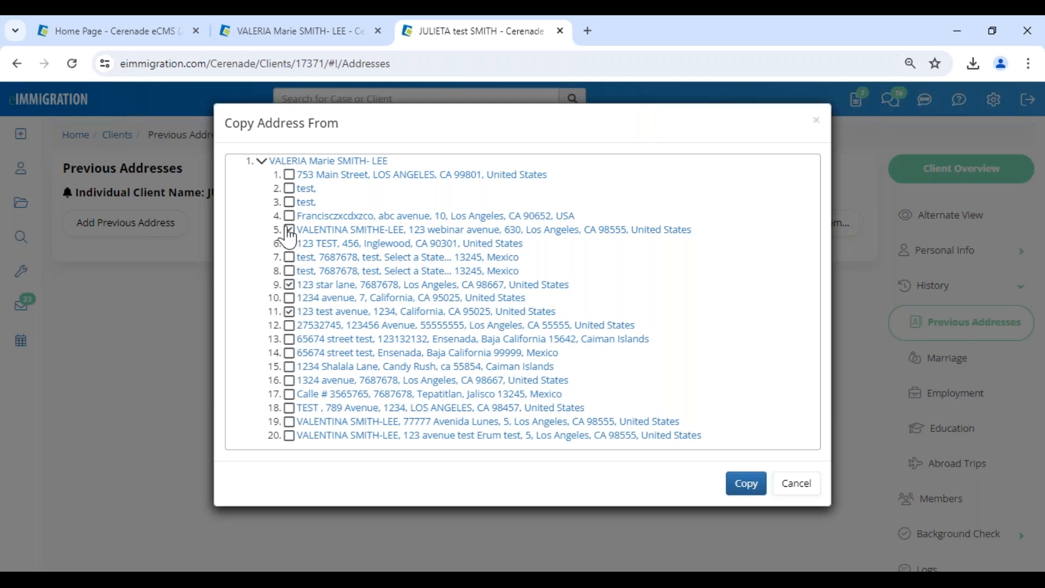
left_click(752, 485)
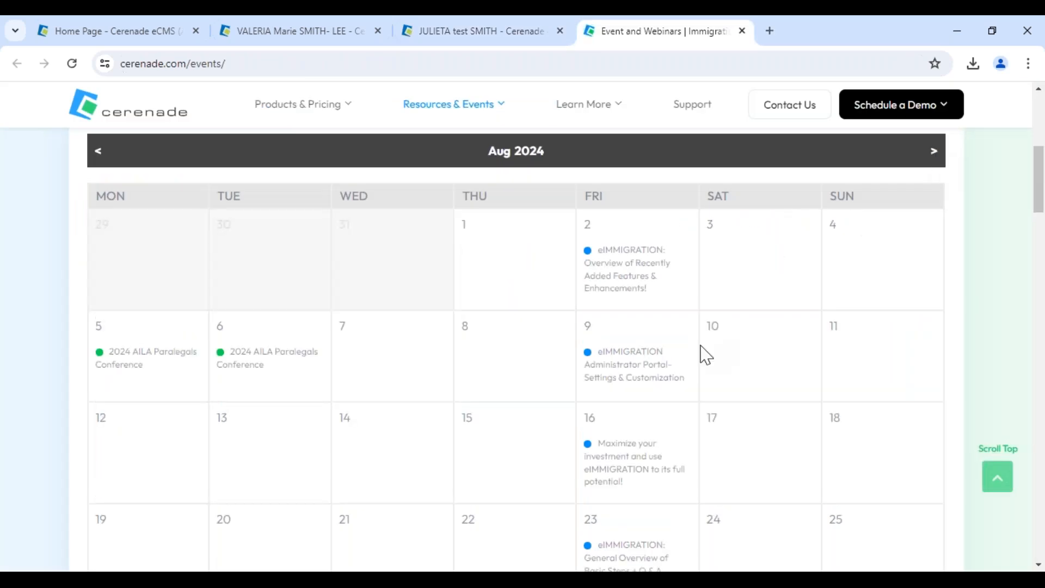
scroll(685, 404, "down", 3)
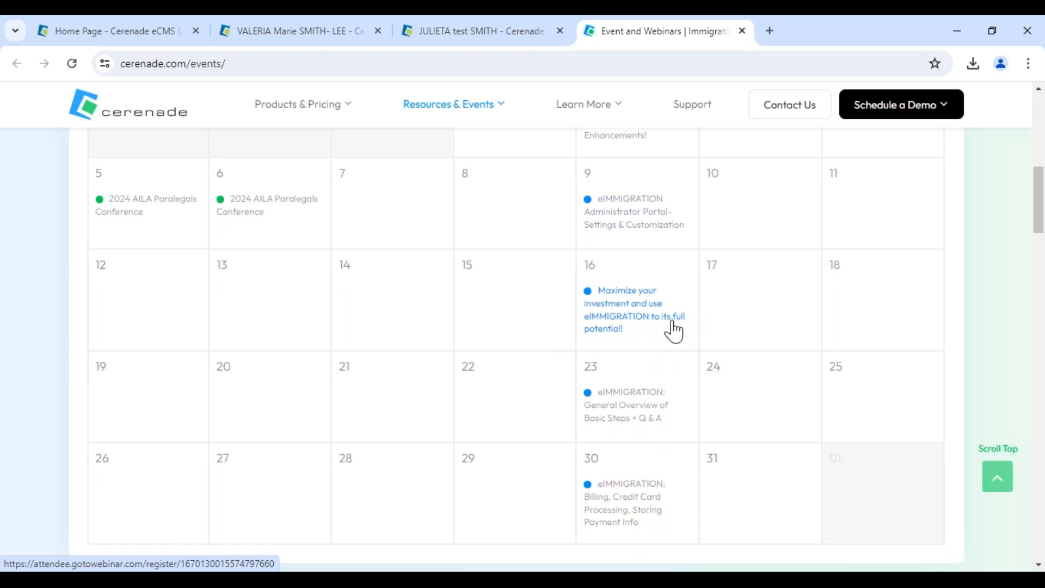
left_click(742, 31)
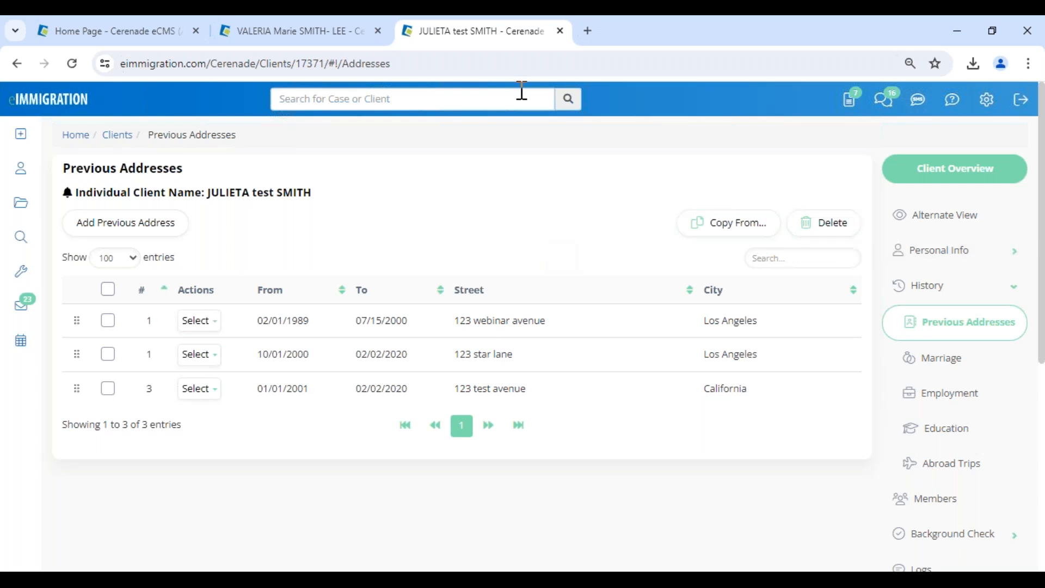
Close the daughter's client record tab to return to the mother's Members list.
left_click(560, 31)
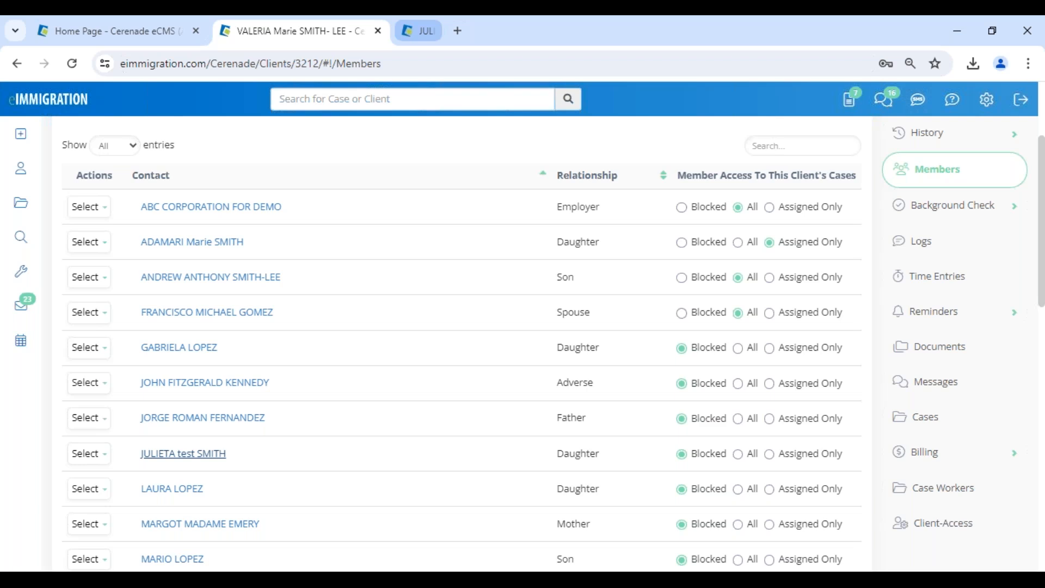
Scroll the mother's Members page and open Cases from the right-hand sidebar.
scroll(945, 325, "up", 3)
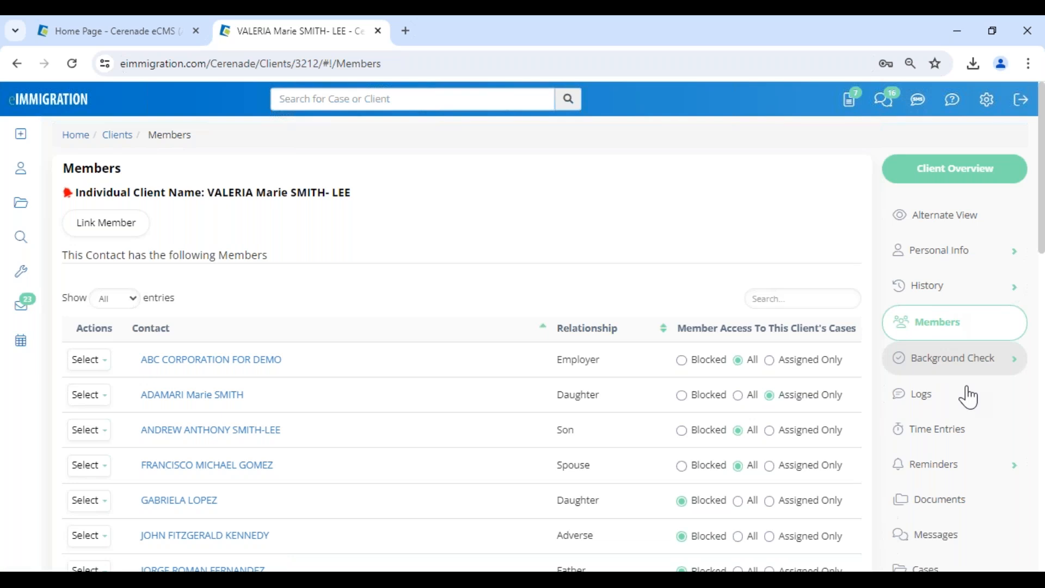
scroll(969, 398, "down", 1)
left_click(944, 499)
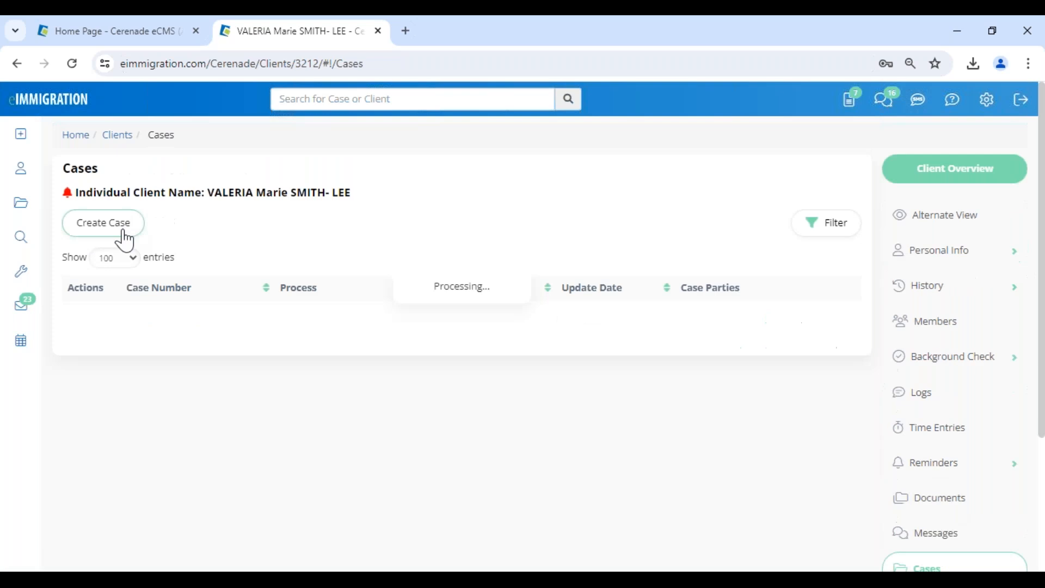
Start a new case for the mother and check which departments it can use.
left_click(107, 225)
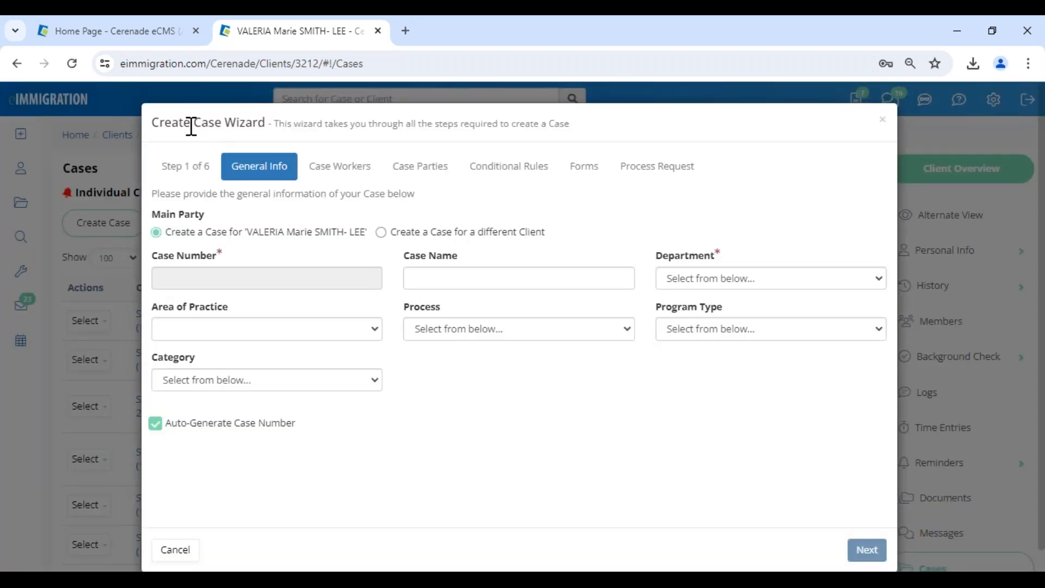
left_click_drag(191, 126, 257, 140)
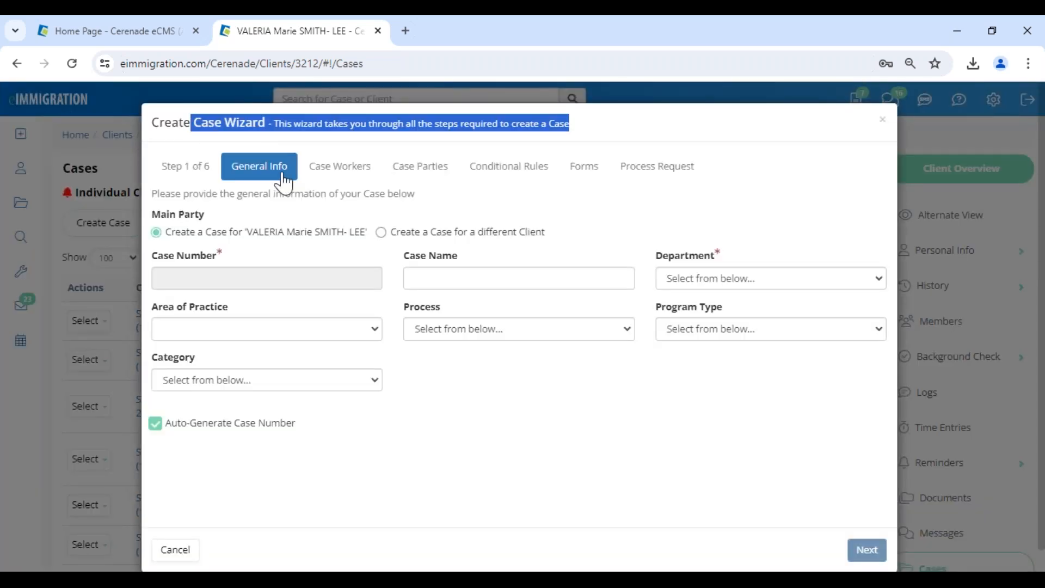
left_click(747, 280)
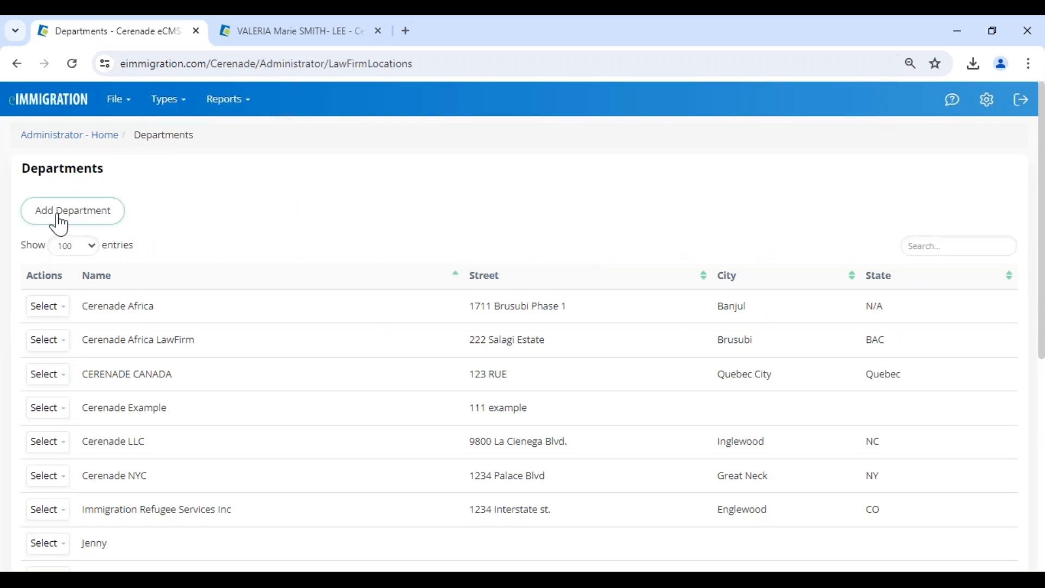
View the Cerenade Africa department's actions, then go back to the mother's Create Case Wizard.
left_click(60, 311)
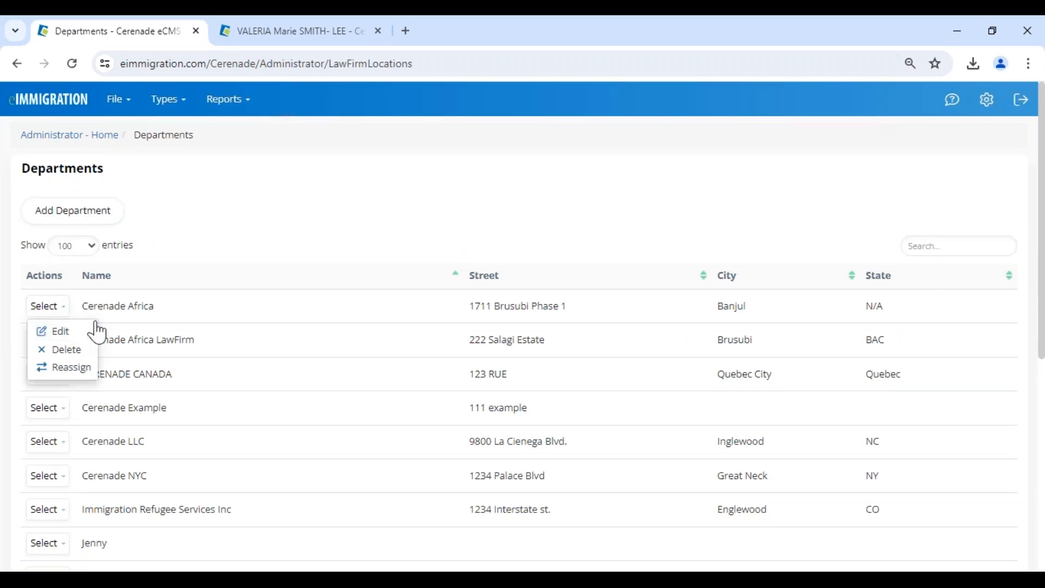
left_click_drag(97, 306, 155, 307)
left_click(301, 37)
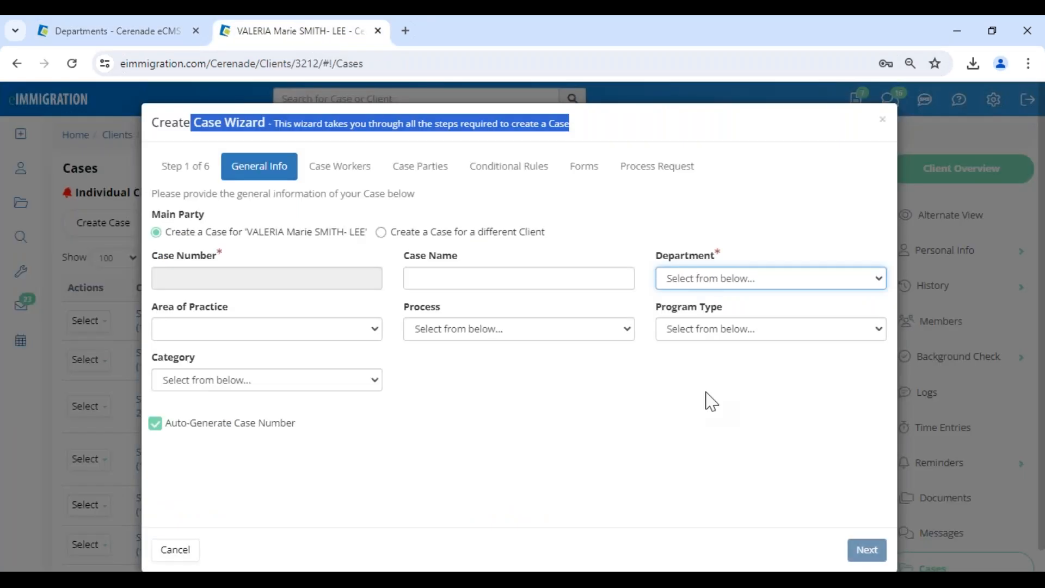
left_click(704, 451)
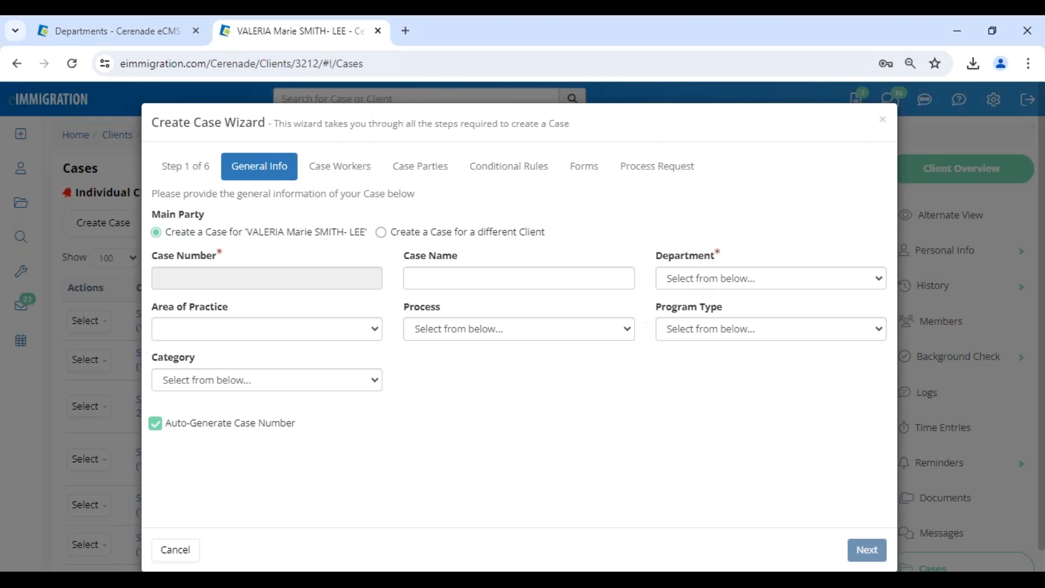
left_click_drag(193, 122, 274, 117)
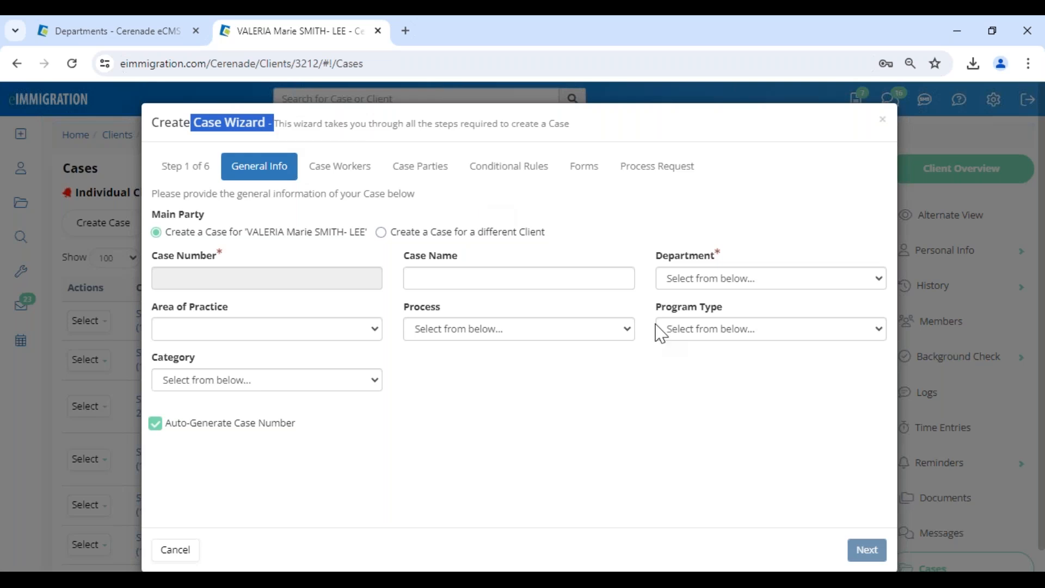
Set department to the California office, process IV & AOS (1-Step) Family-Based, program GRANT # 2.
left_click(708, 279)
left_click(725, 427)
left_click(517, 329)
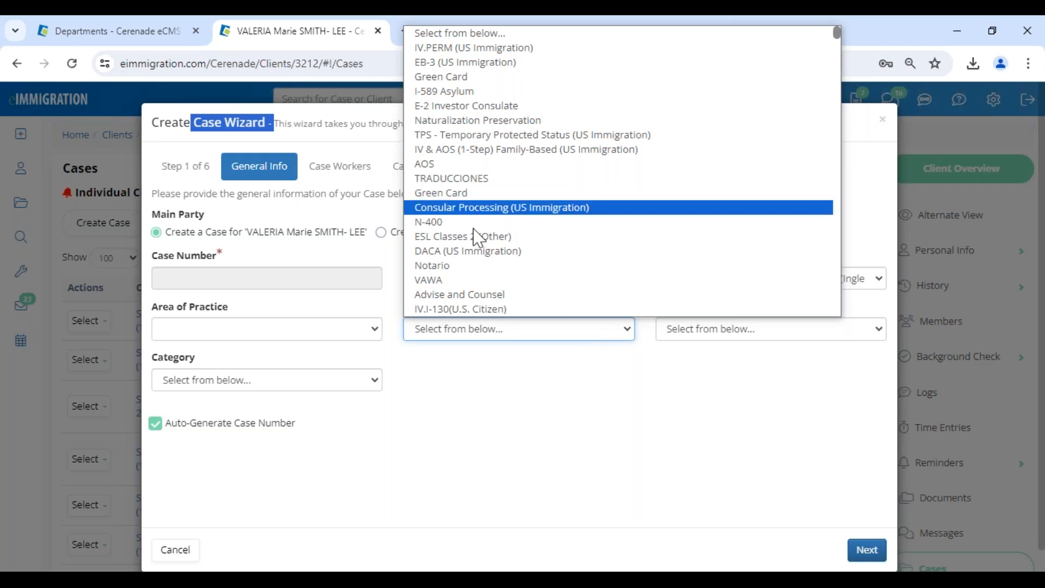
left_click(460, 149)
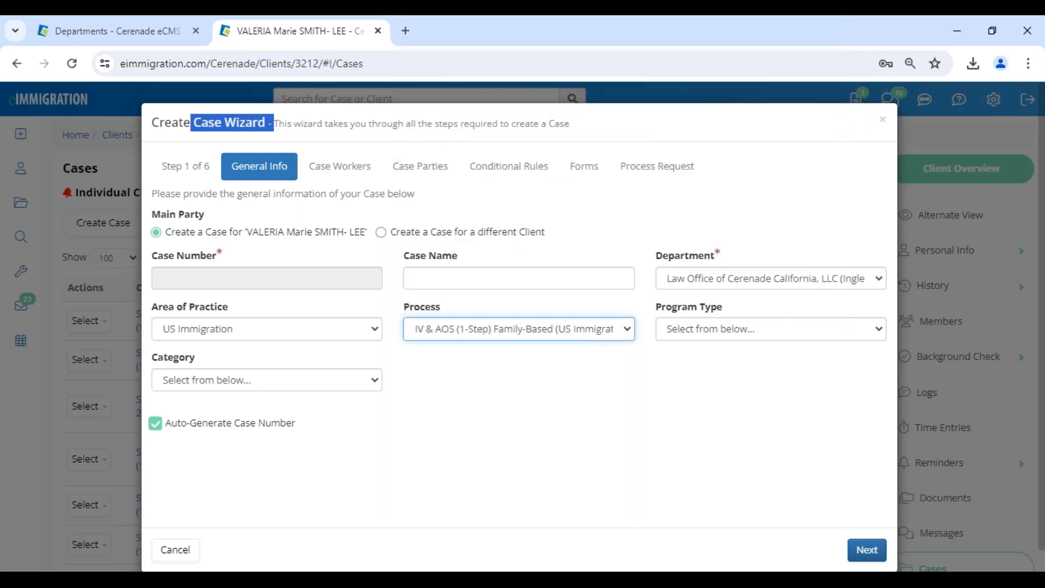
left_click(646, 388)
left_click(694, 334)
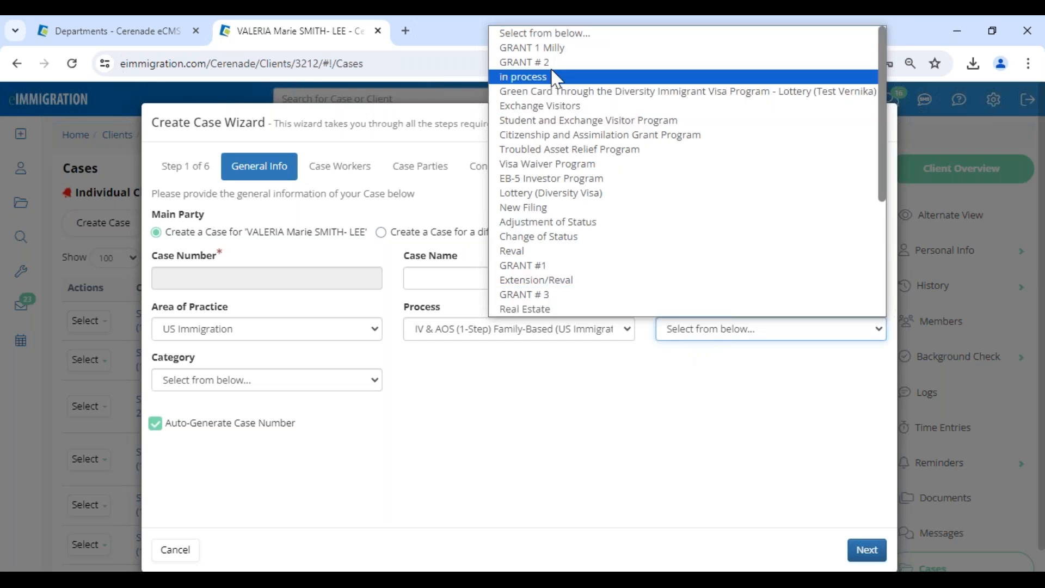
left_click(554, 63)
Choose the Family Based category, advance to Case Workers, and keep the second attorney off forms.
left_click(262, 380)
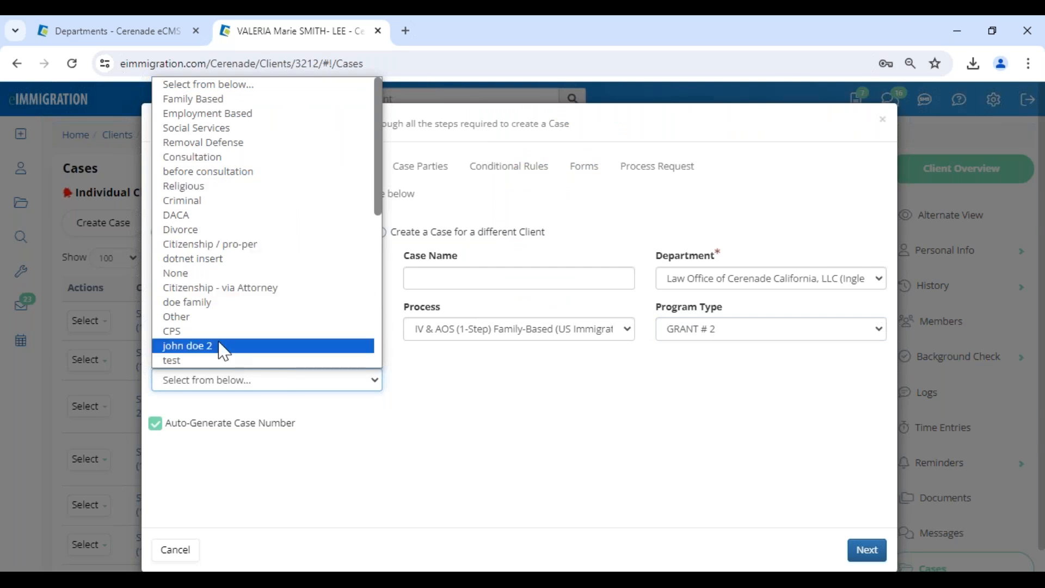
scroll(223, 351, "down", 5)
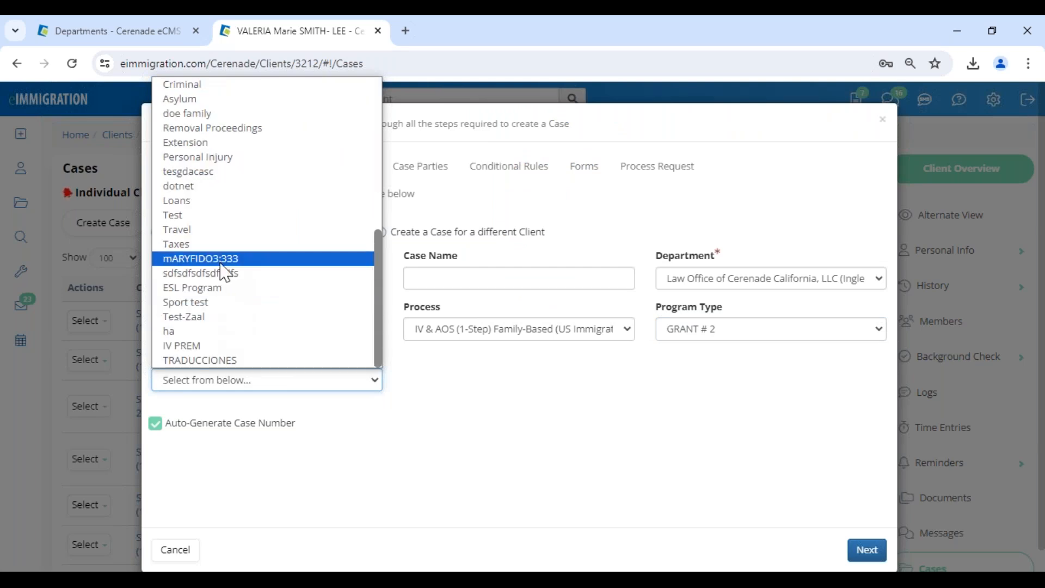
scroll(225, 256, "up", 6)
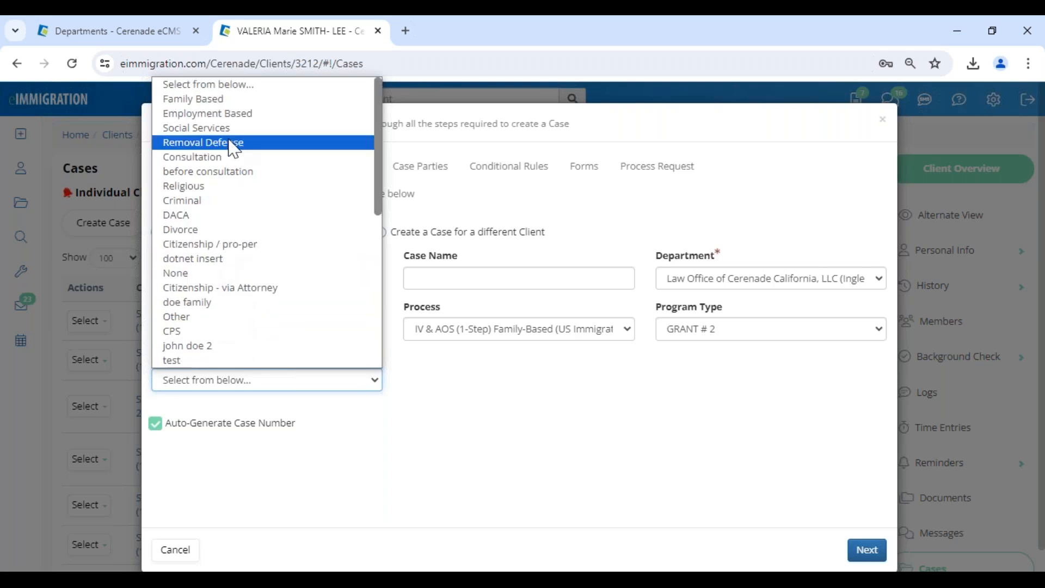
left_click(228, 99)
left_click(867, 550)
left_click(828, 343)
triple_click(803, 269)
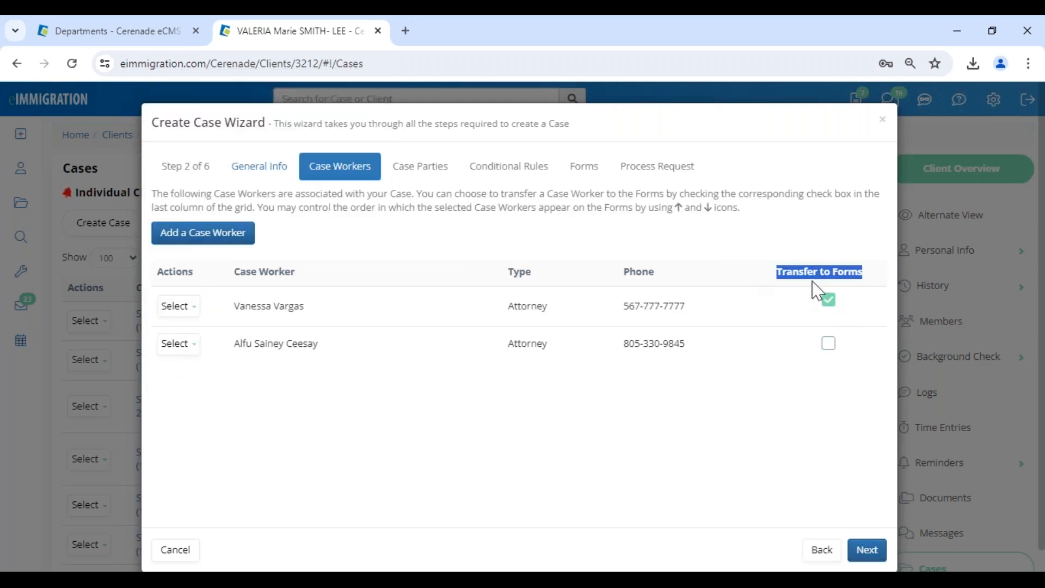
Advance the wizard from Case Workers to Step 3, Case Parties.
left_click(770, 407)
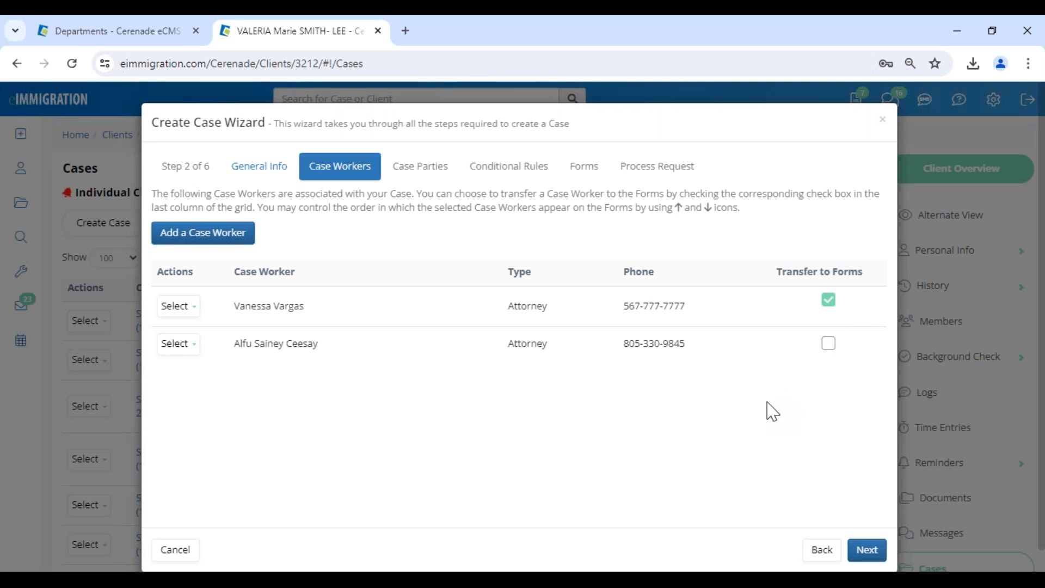
left_click(871, 541)
triple_click(544, 303)
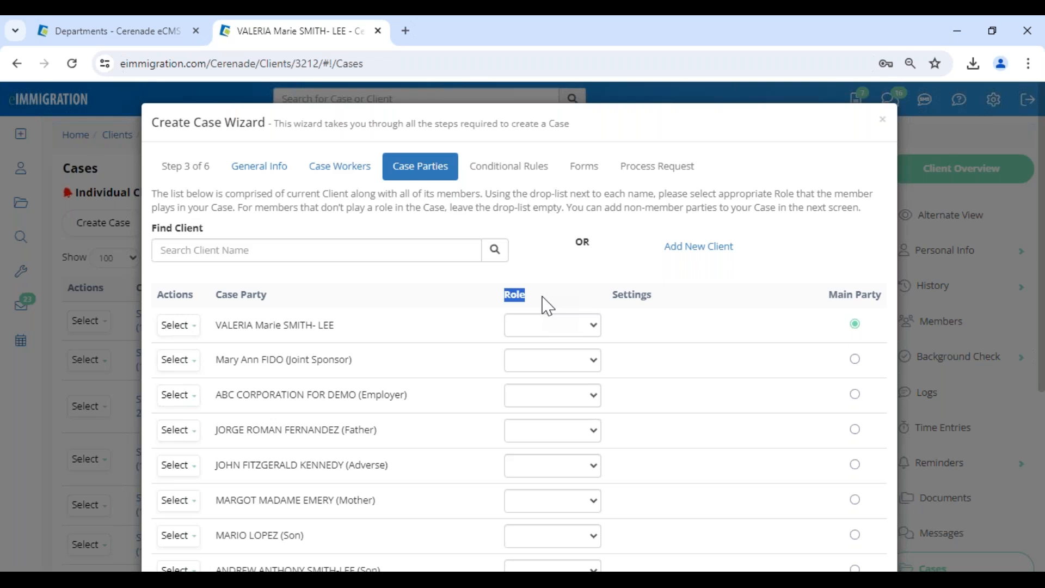
Try giving ABC CORPORATION the Employer role with address and signatory, then remove it.
left_click(542, 297)
left_click_drag(342, 399, 421, 403)
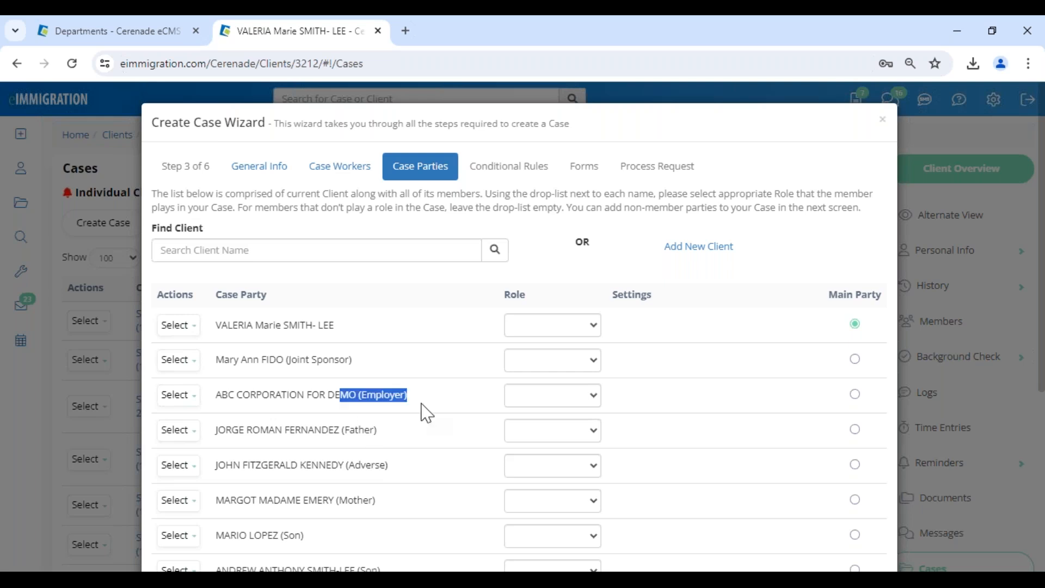
left_click(598, 399)
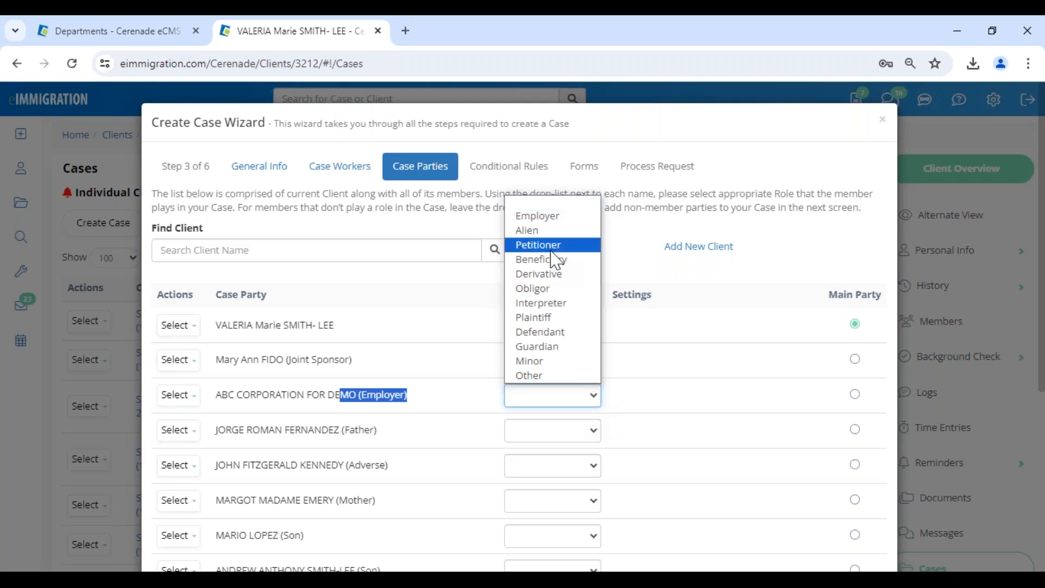
left_click_drag(289, 395, 504, 399)
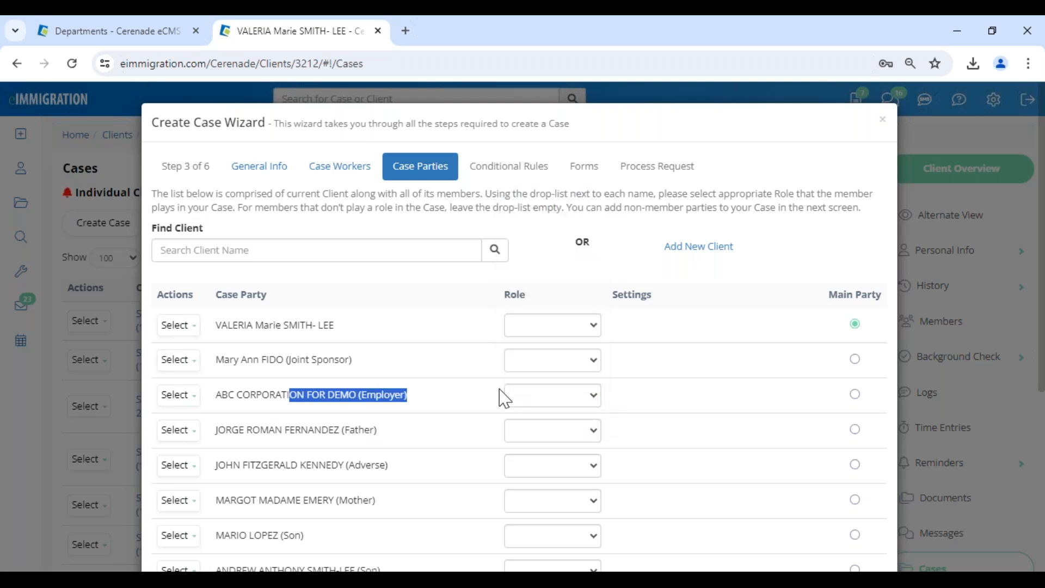
left_click(539, 396)
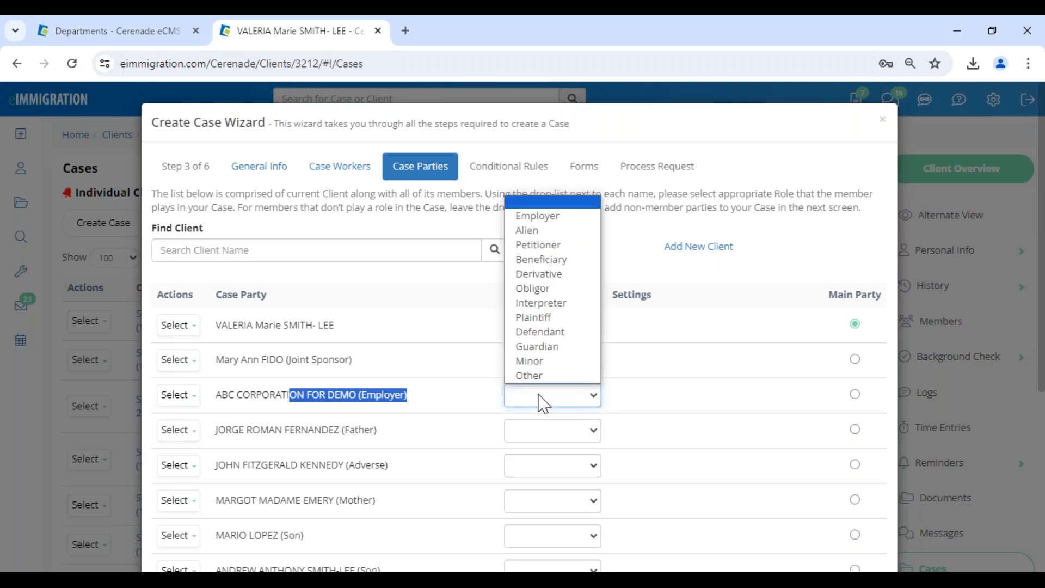
left_click(536, 230)
left_click(554, 399)
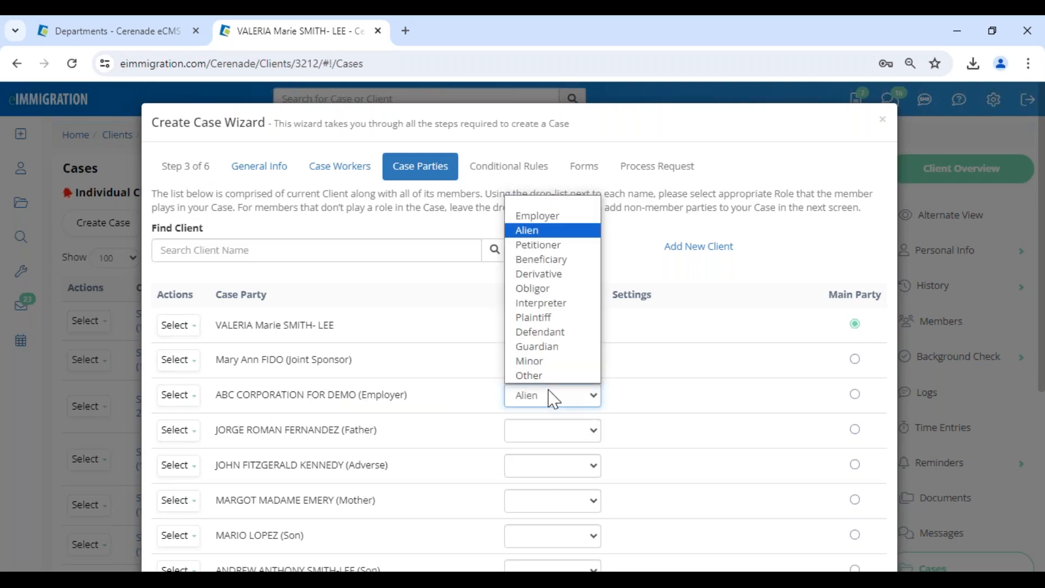
left_click(538, 216)
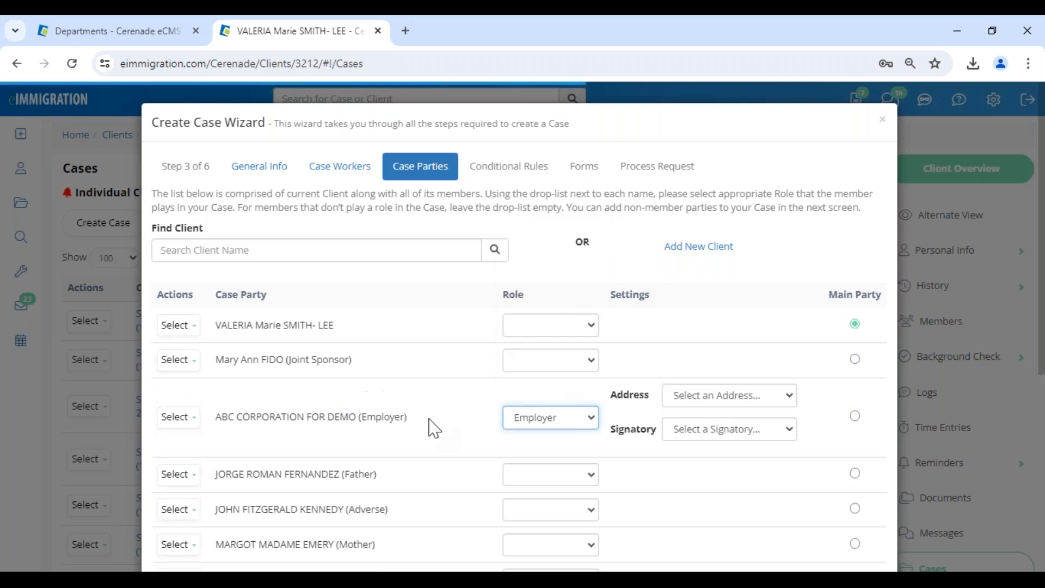
left_click(702, 393)
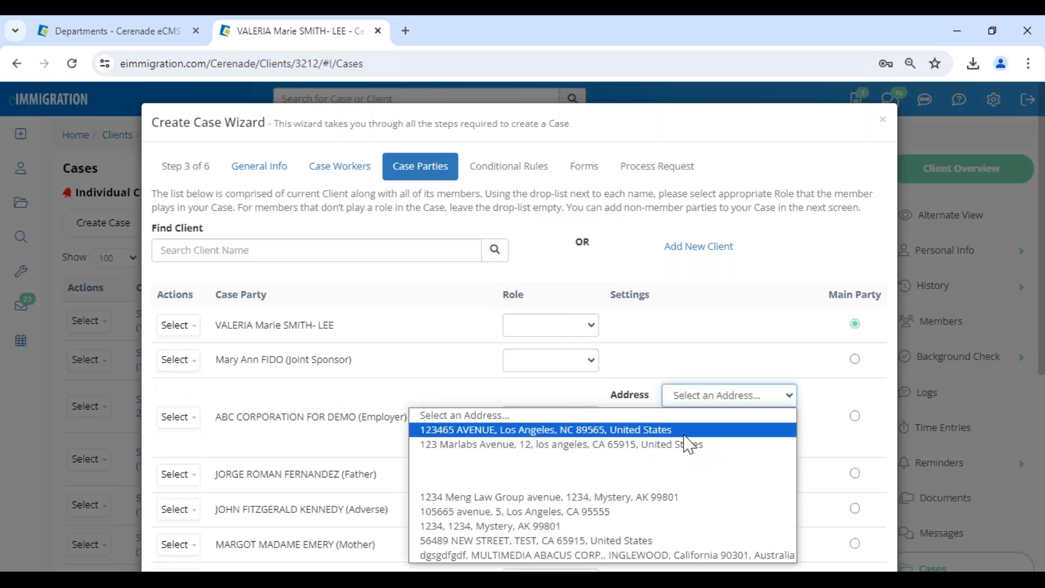
left_click(692, 433)
left_click(702, 437)
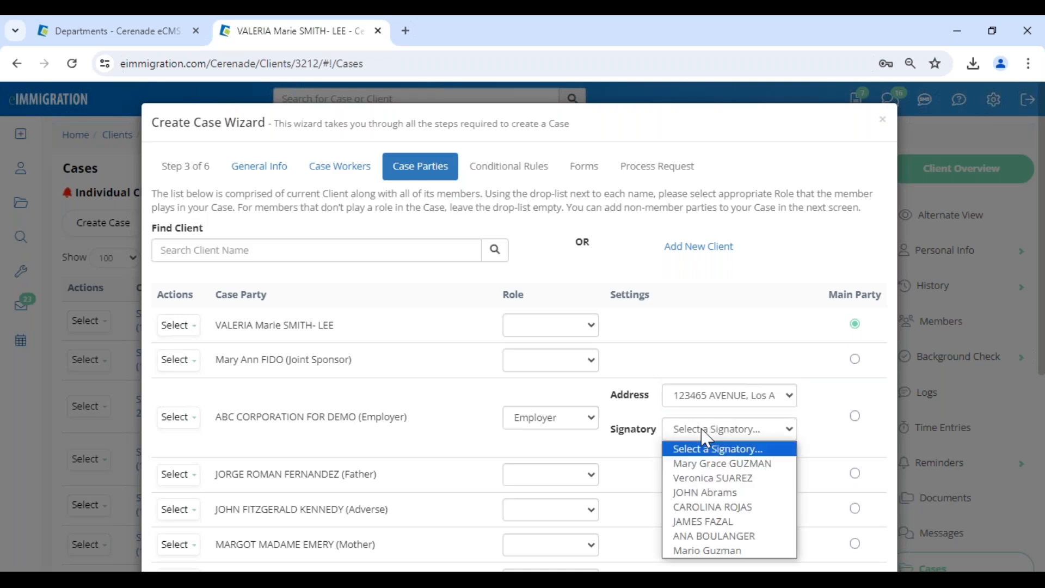
left_click(702, 490)
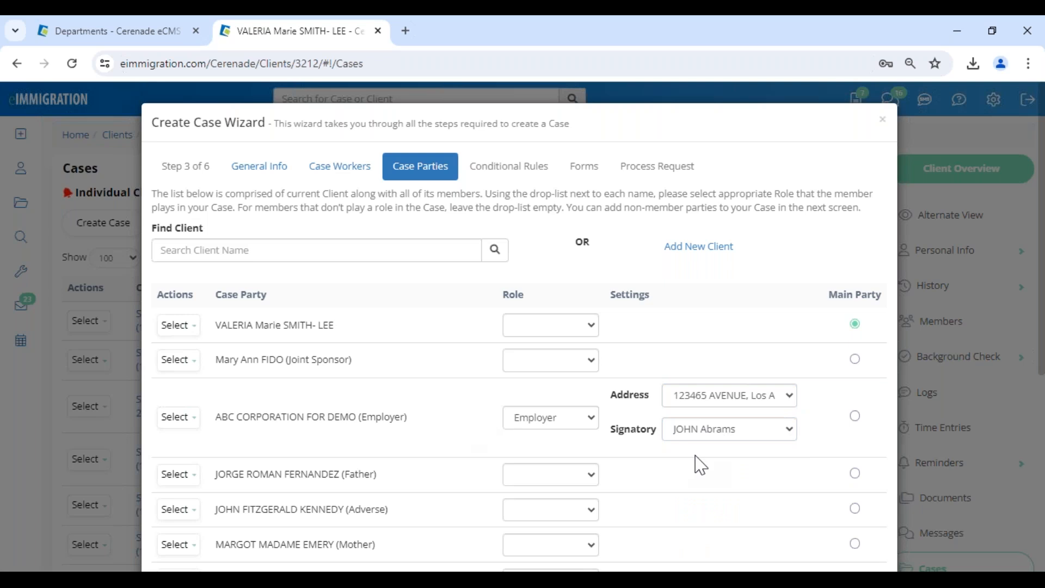
left_click(559, 434)
Set the main client's role to Petitioner and the spouse's role to Alien.
left_click(558, 229)
left_click(525, 327)
left_click(532, 387)
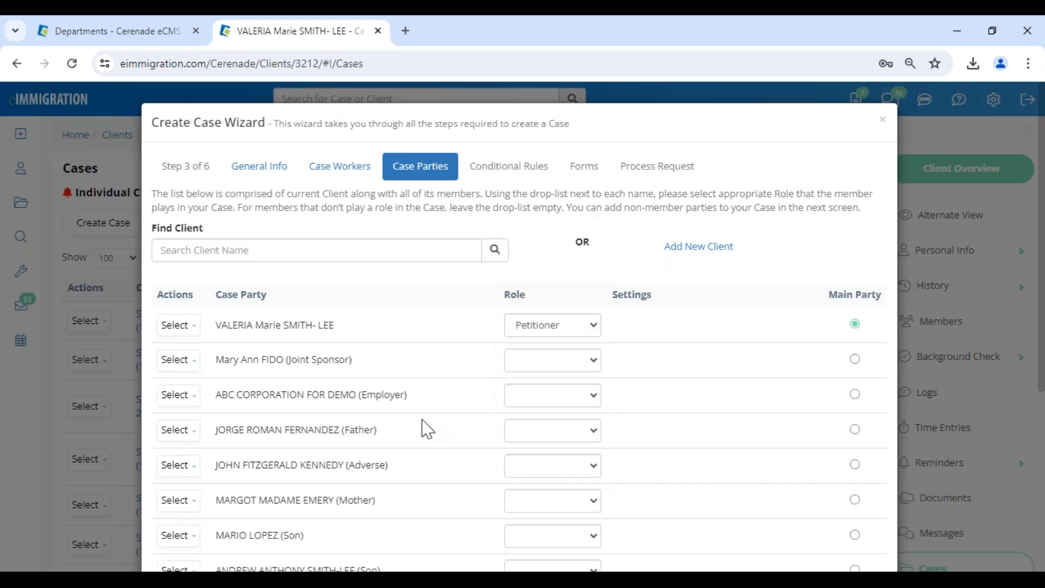
scroll(427, 429, "down", 4)
left_click_drag(314, 377, 390, 376)
left_click(539, 381)
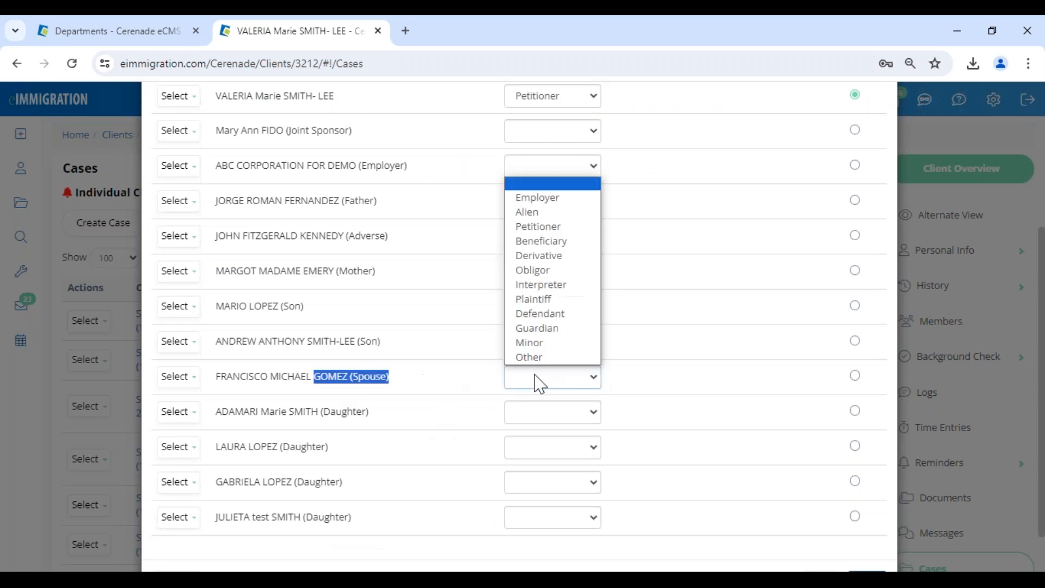
left_click(548, 212)
left_click(459, 388)
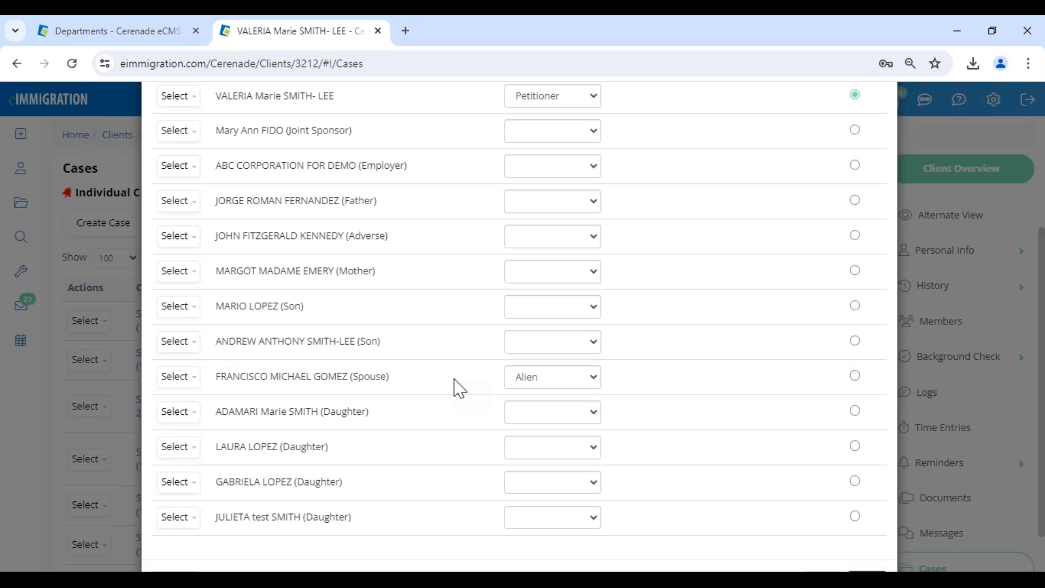
left_click(578, 387)
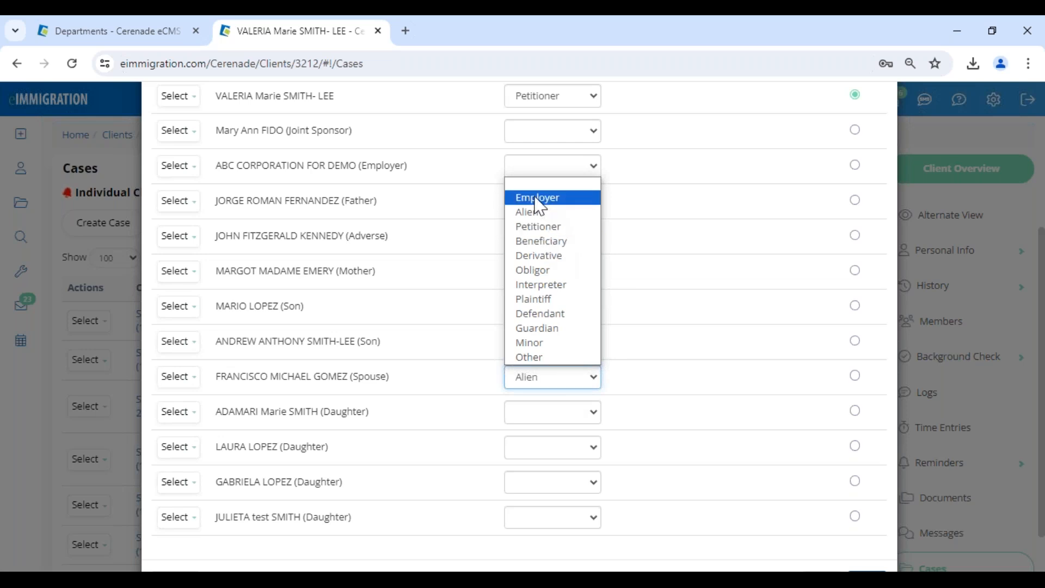
left_click(466, 382)
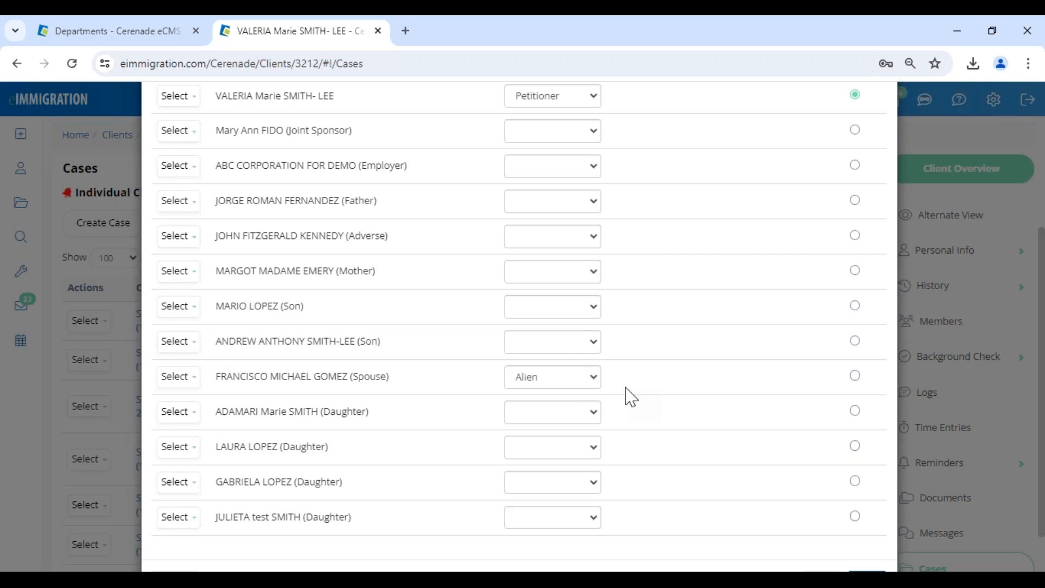
Leave the daughter and son without roles and continue to the conditional rules step.
left_click_drag(219, 375, 455, 406)
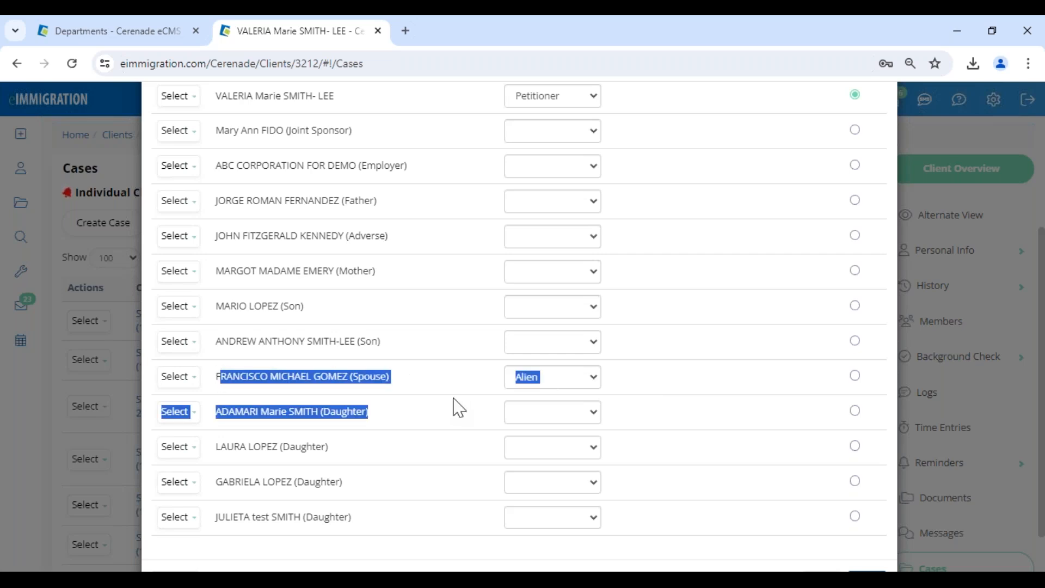
left_click(862, 440)
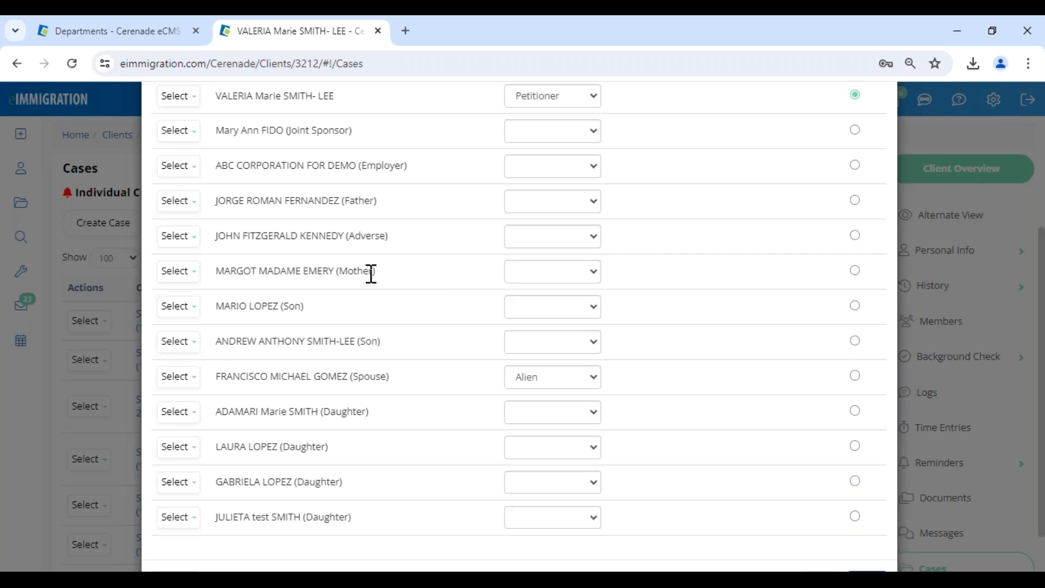
left_click(546, 315)
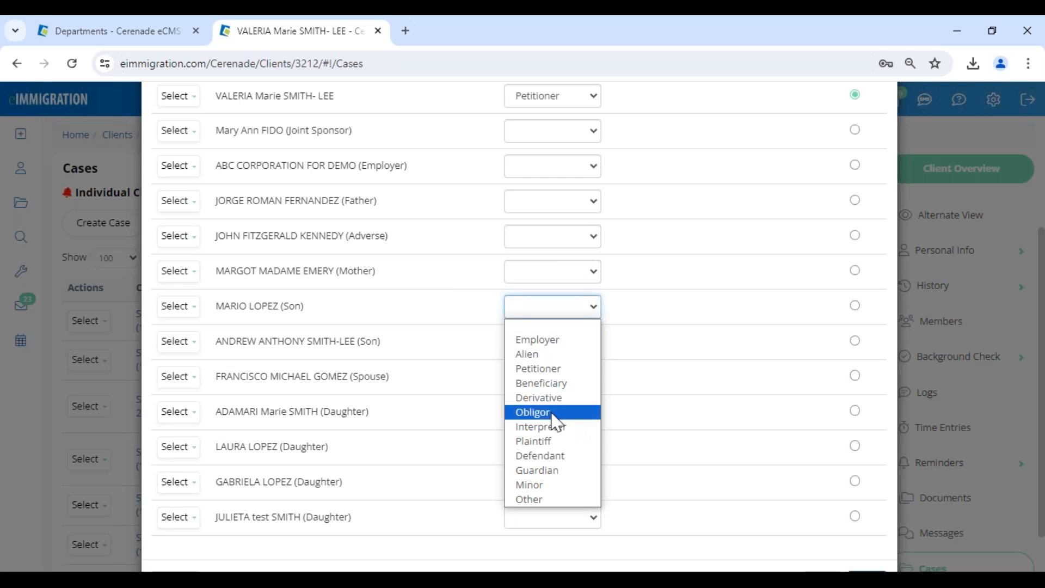
left_click(553, 481)
scroll(554, 481, "down", 2)
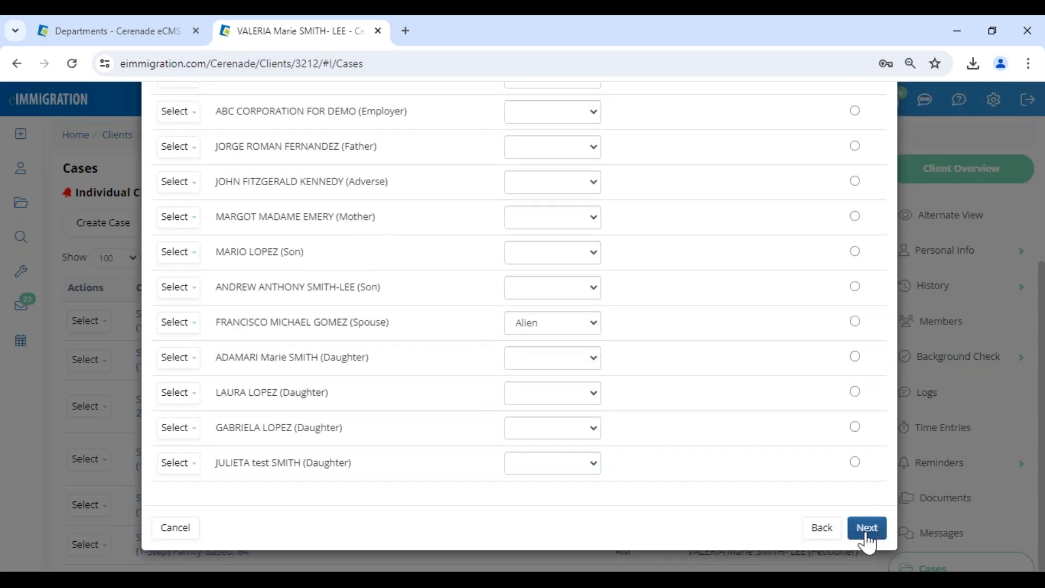
left_click(866, 531)
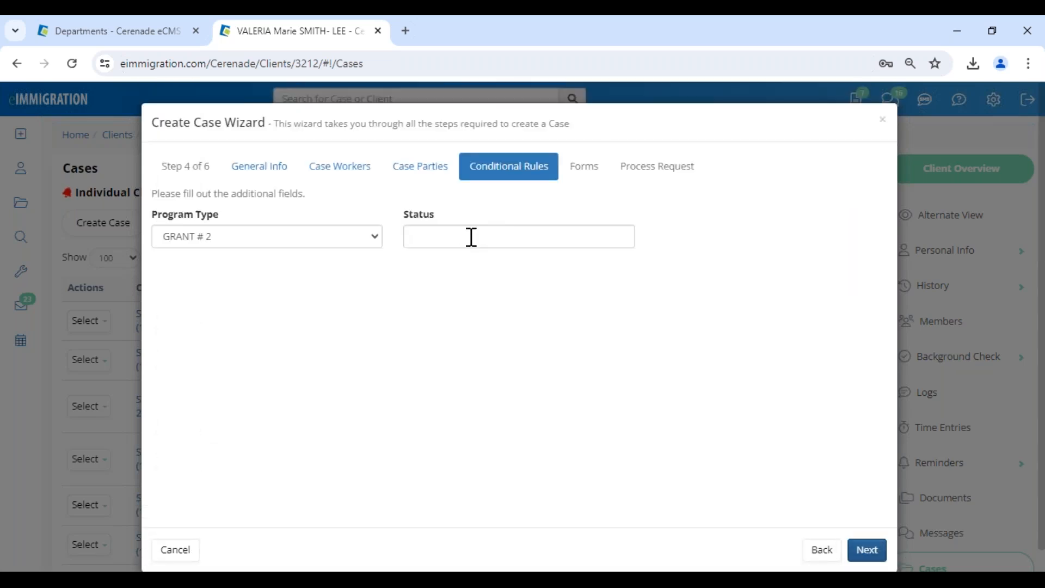
Set Program Type to GRANT # 2 and Status to ACTIVE to satisfy the required-values rule.
left_click(242, 245)
left_click(229, 266)
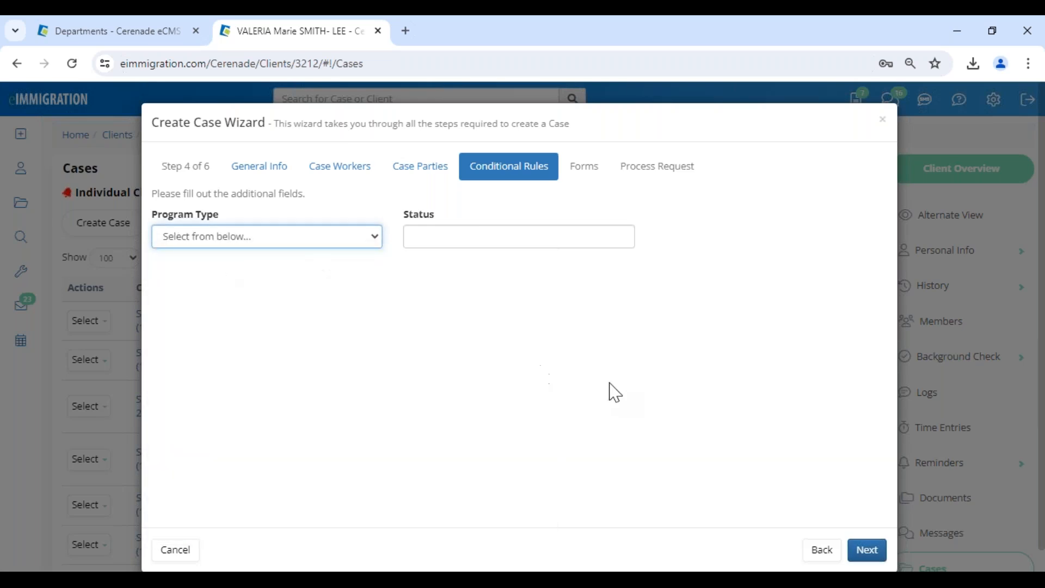
left_click(868, 550)
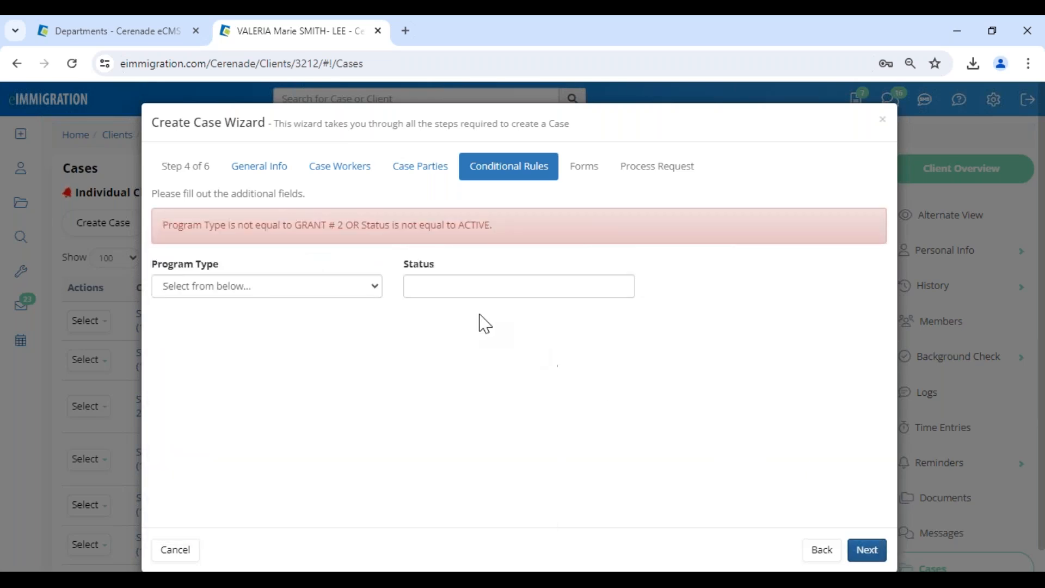
left_click(236, 292)
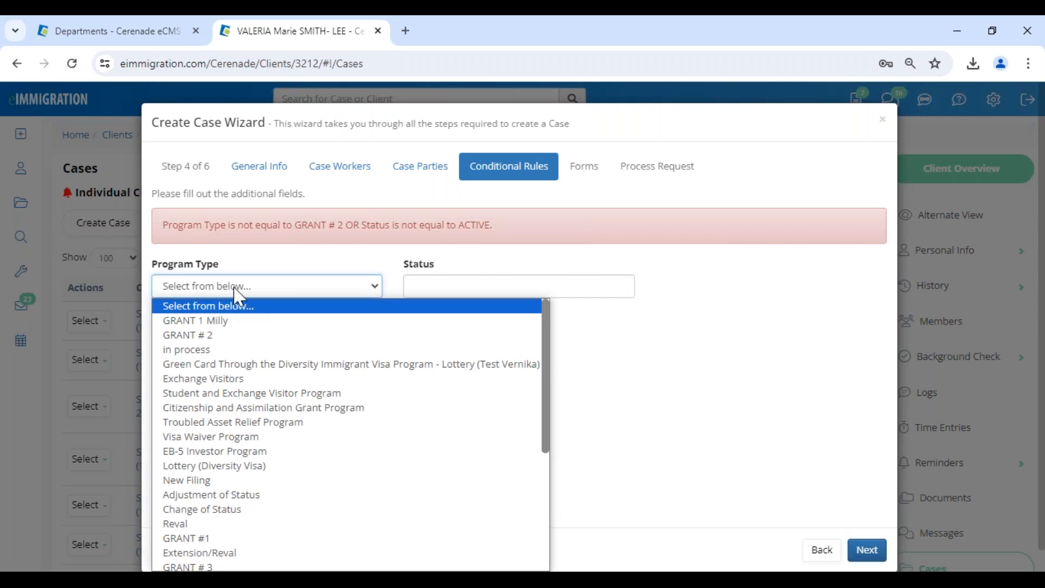
left_click(233, 335)
left_click(567, 286)
type("ACTIVE")
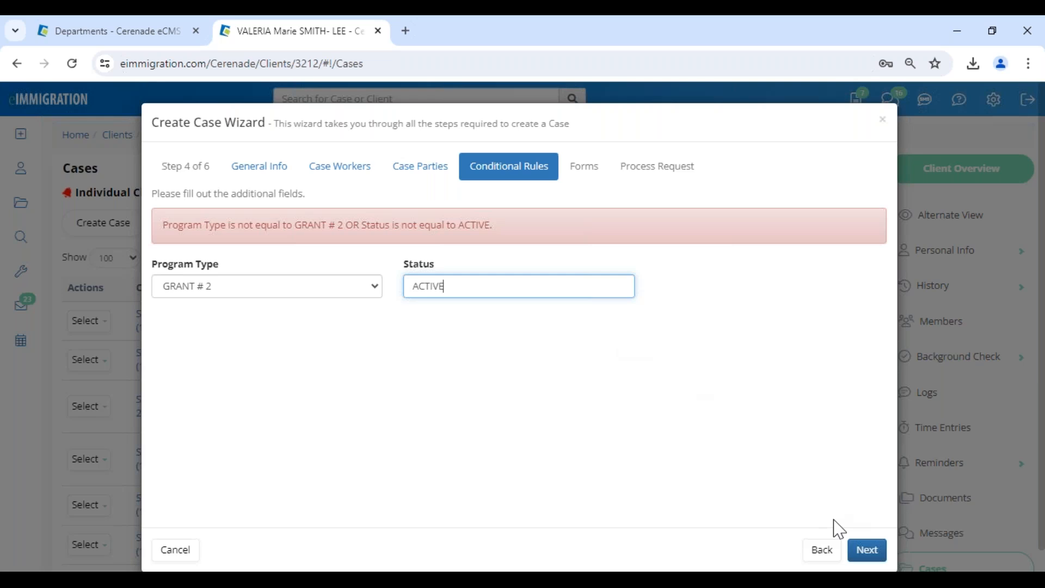
Review the G-28, I-130 and I-485 forms on the Forms step and create the case.
left_click(863, 550)
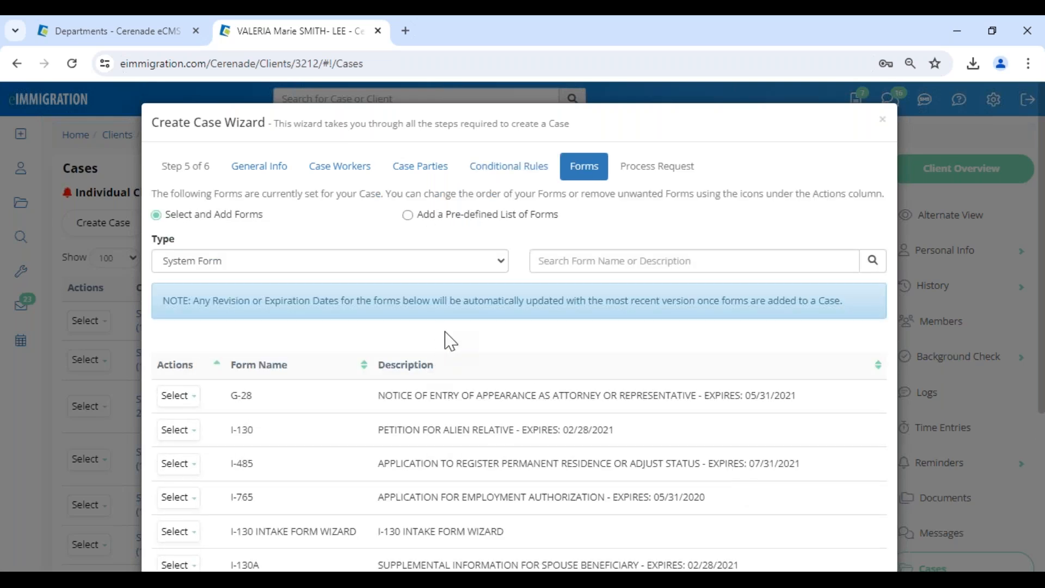
scroll(450, 381, "down", 4)
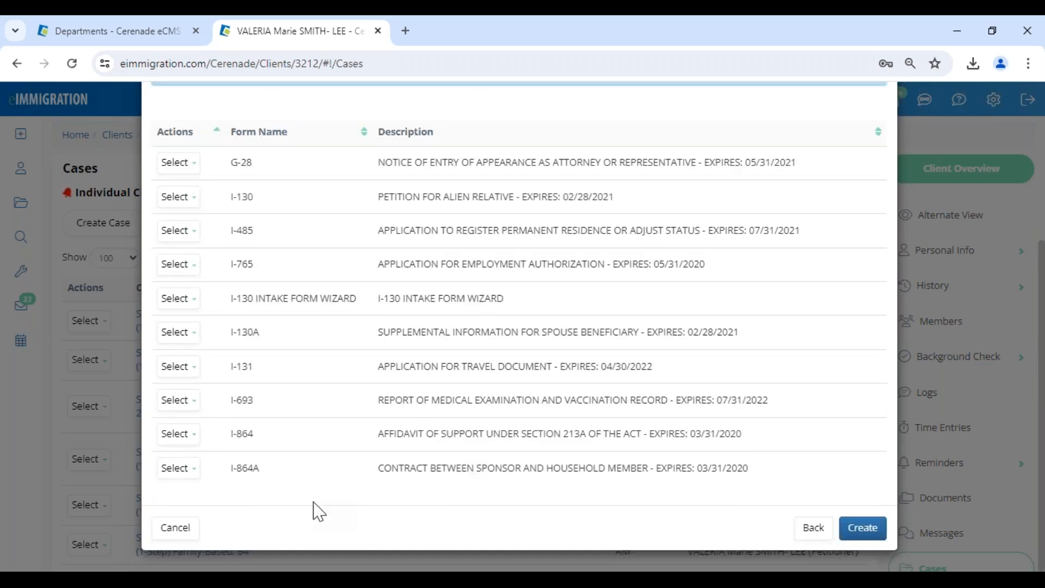
scroll(315, 512, "up", 3)
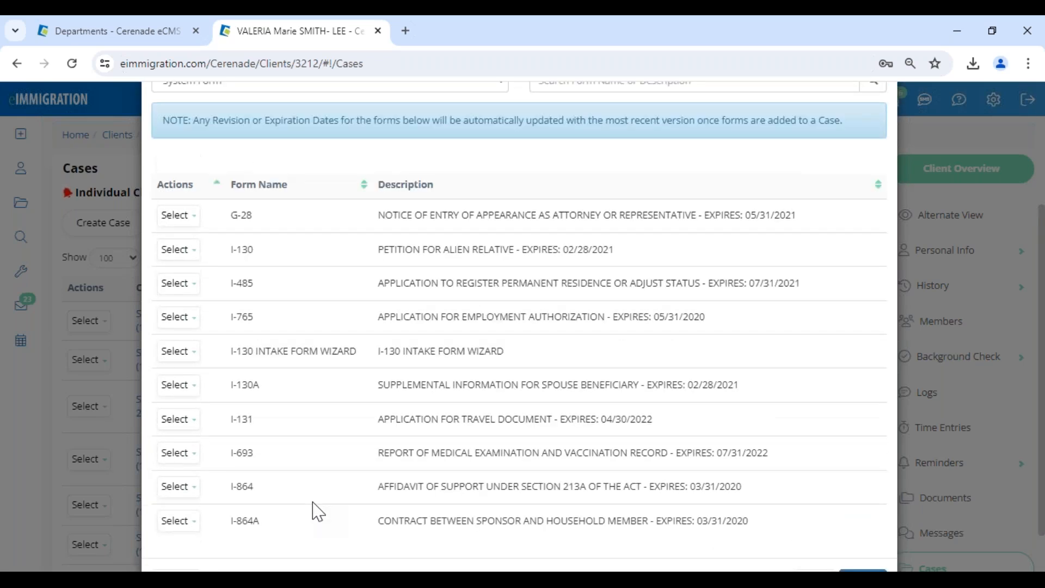
left_click(178, 315)
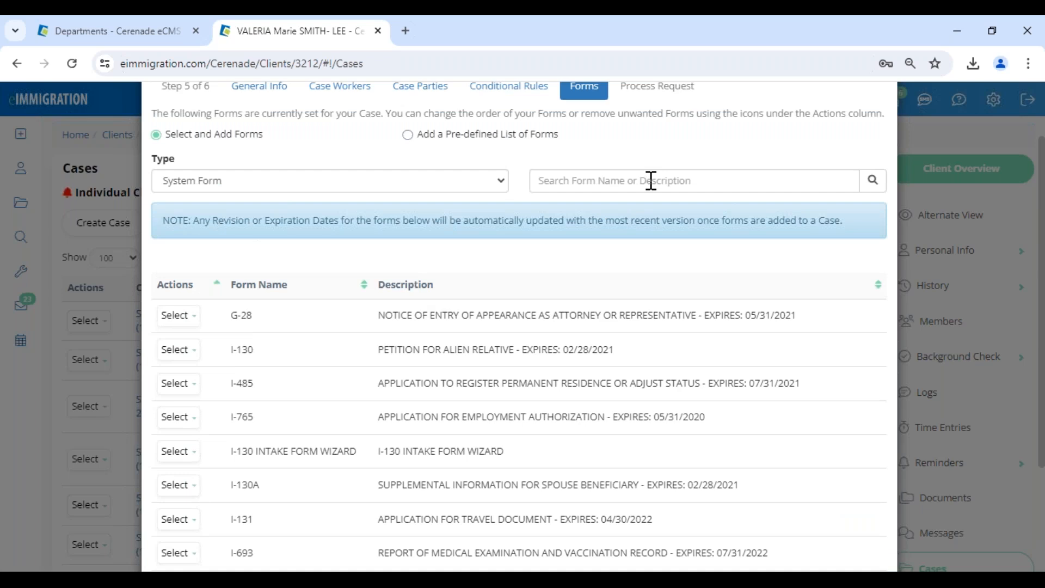
scroll(789, 490, "down", 3)
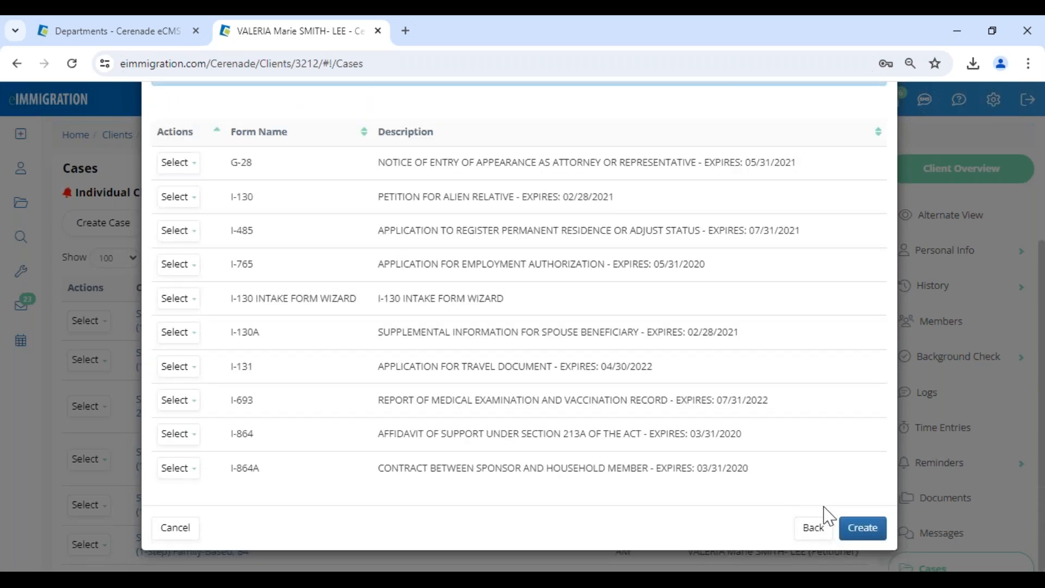
left_click(863, 529)
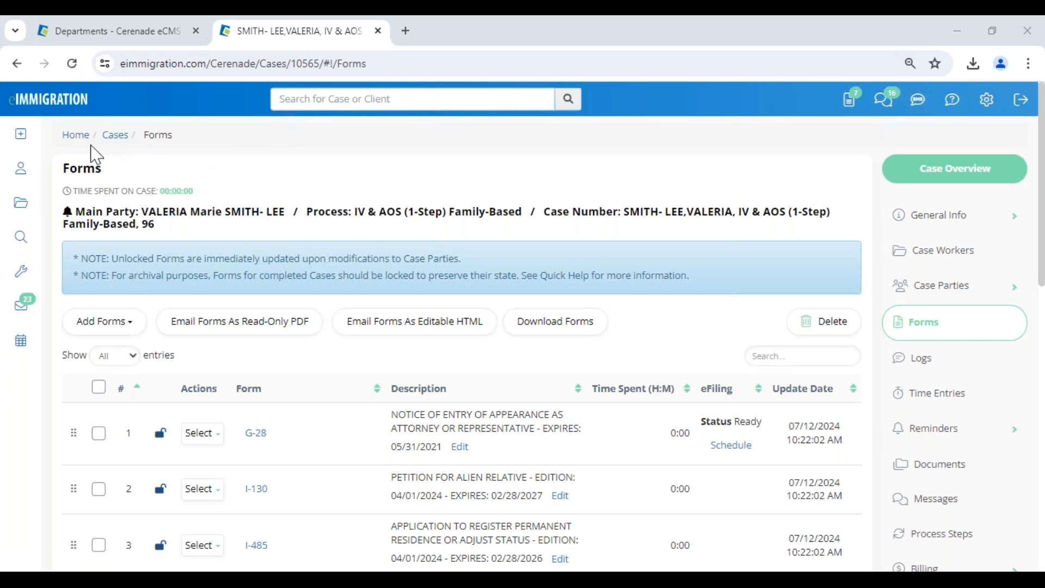
Open the Main Party's client record from the case Forms page.
left_click_drag(65, 136, 229, 143)
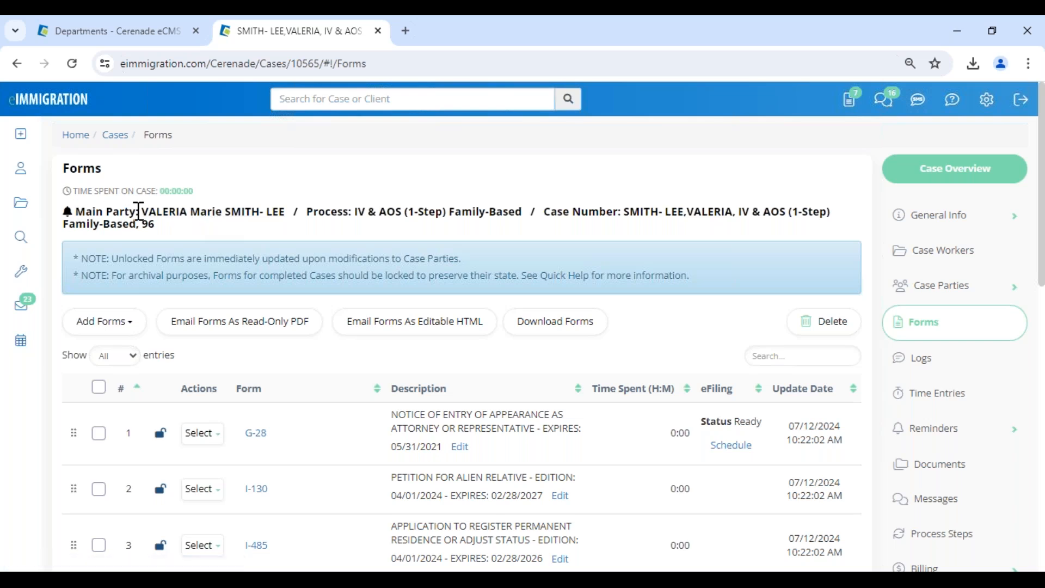
left_click(223, 211)
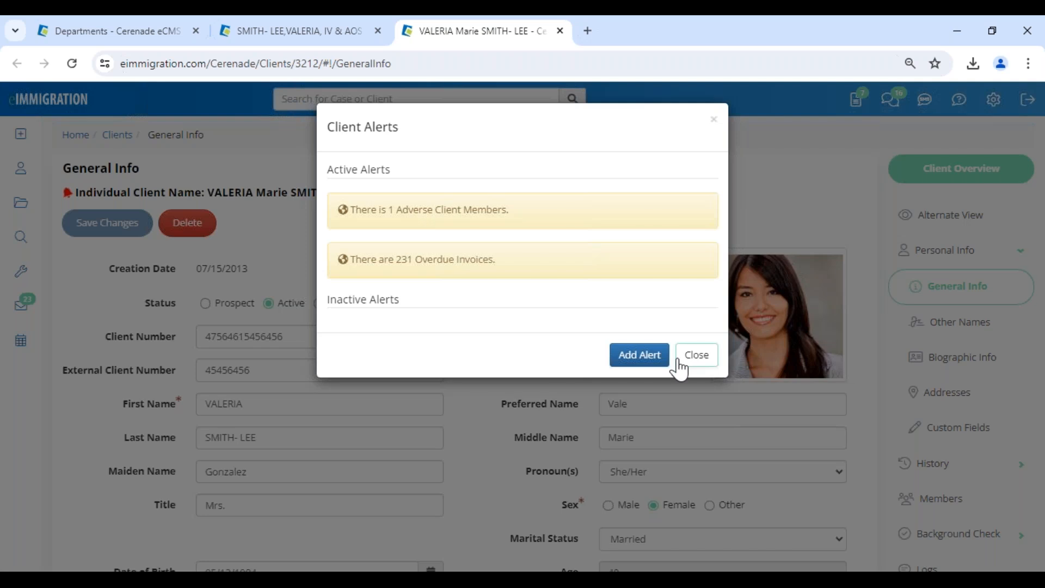
Dismiss the Client Alerts dialog and look over the client's General Info.
left_click(695, 357)
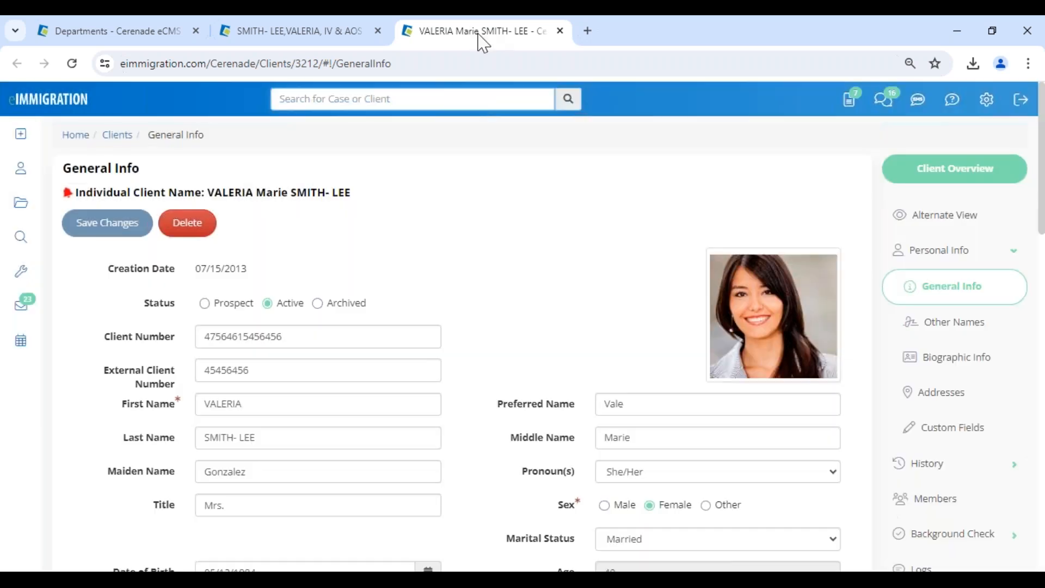
left_click(294, 31)
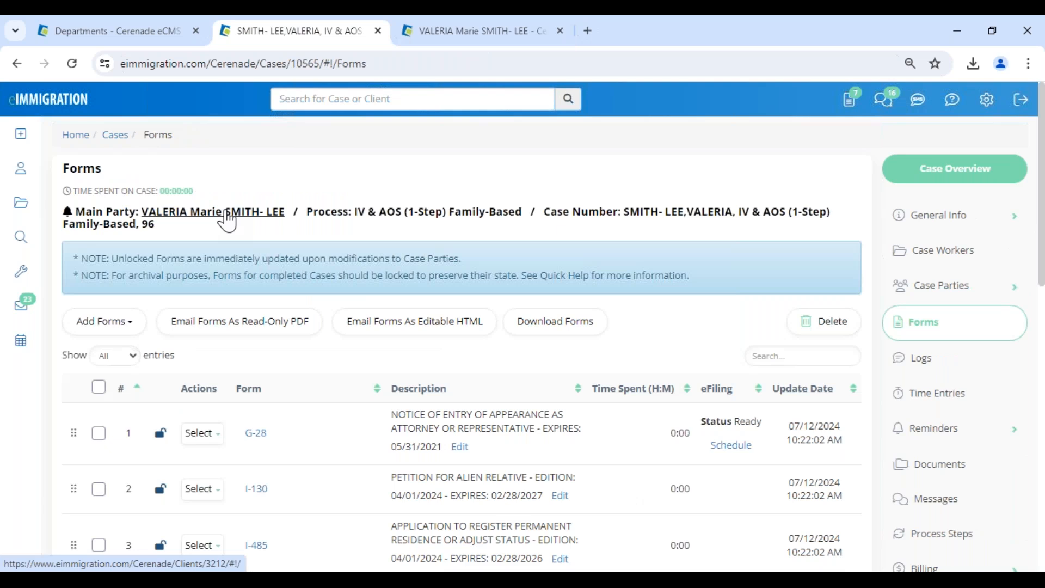
left_click(228, 213)
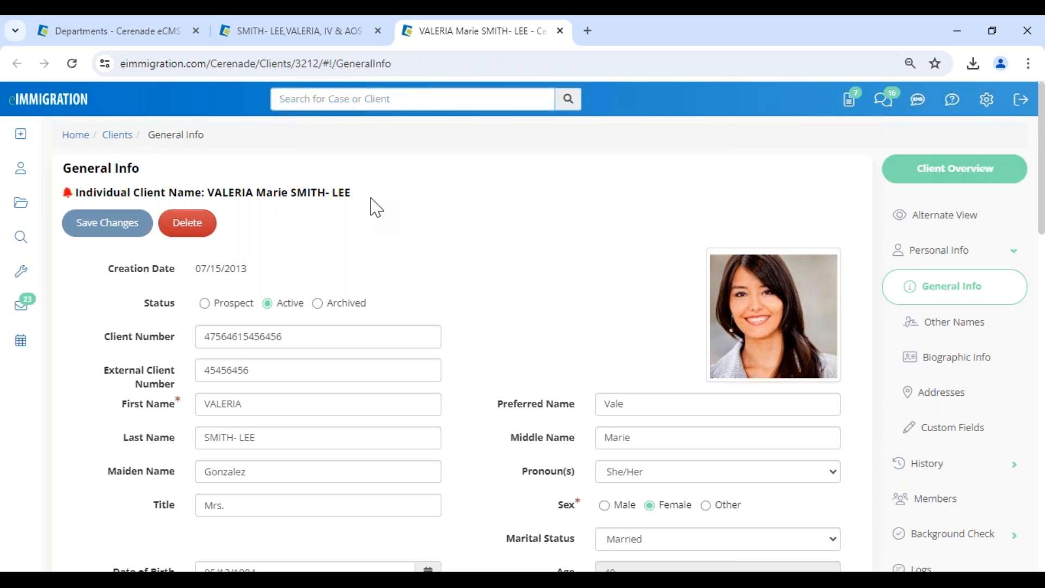
left_click_drag(207, 191, 380, 194)
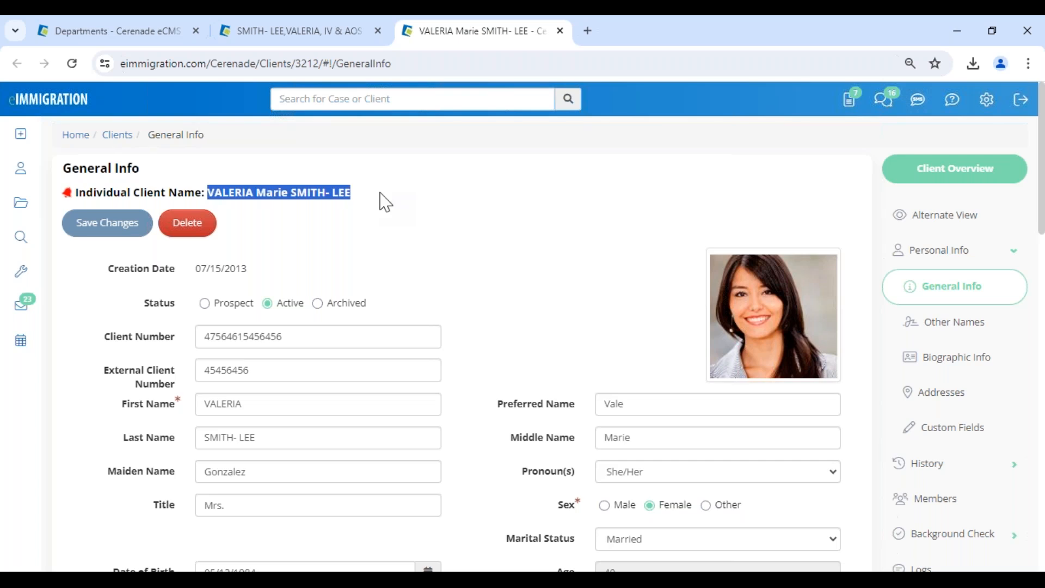
left_click(427, 215)
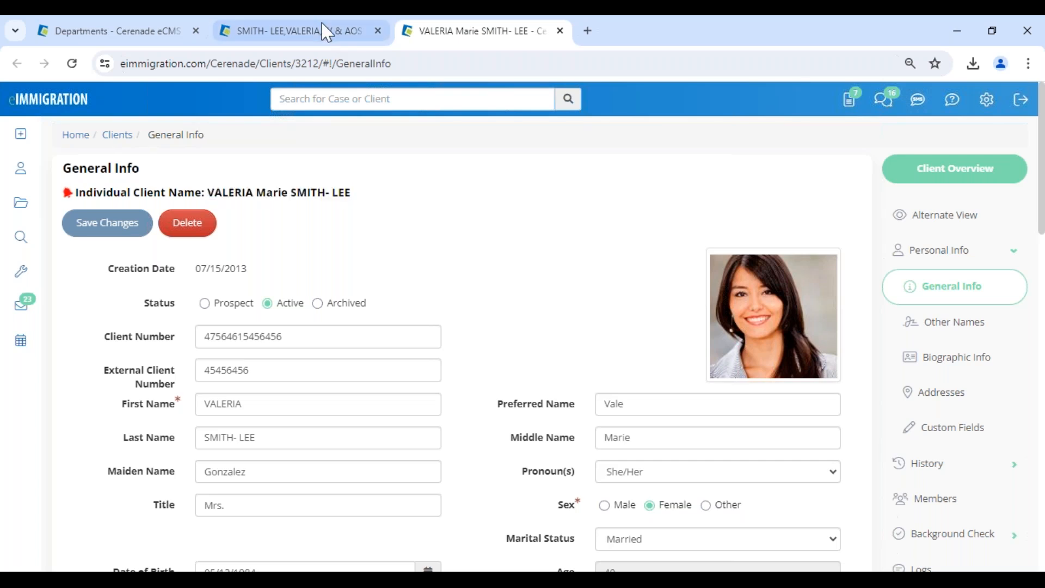
mouse_move(323, 36)
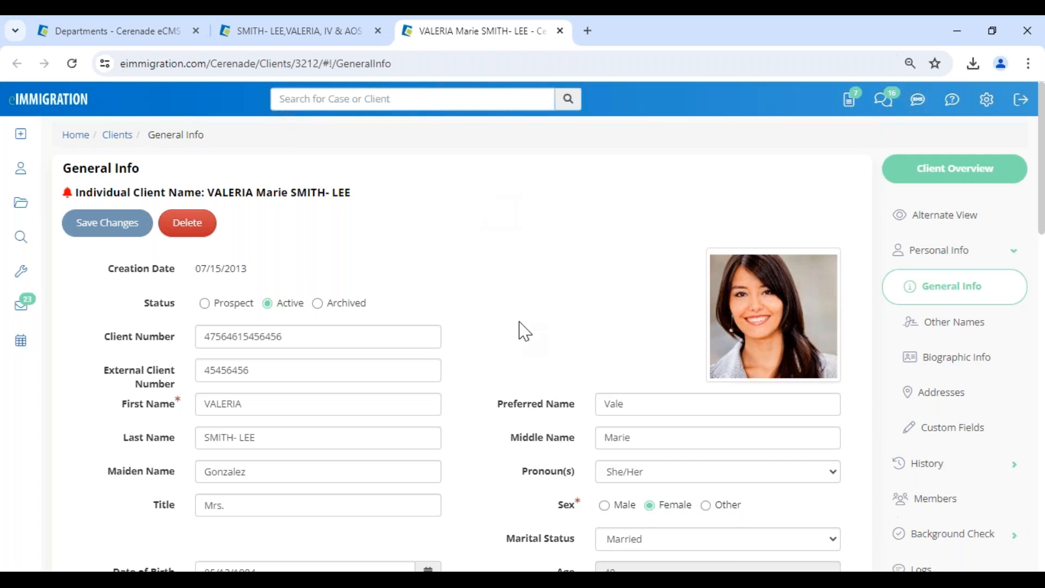
scroll(524, 330, "down", 6)
scroll(525, 331, "up", 6)
Return to the case's Forms tab listing G-28, I-130, I-485, I-765, I-130A and I-131.
left_click(299, 39)
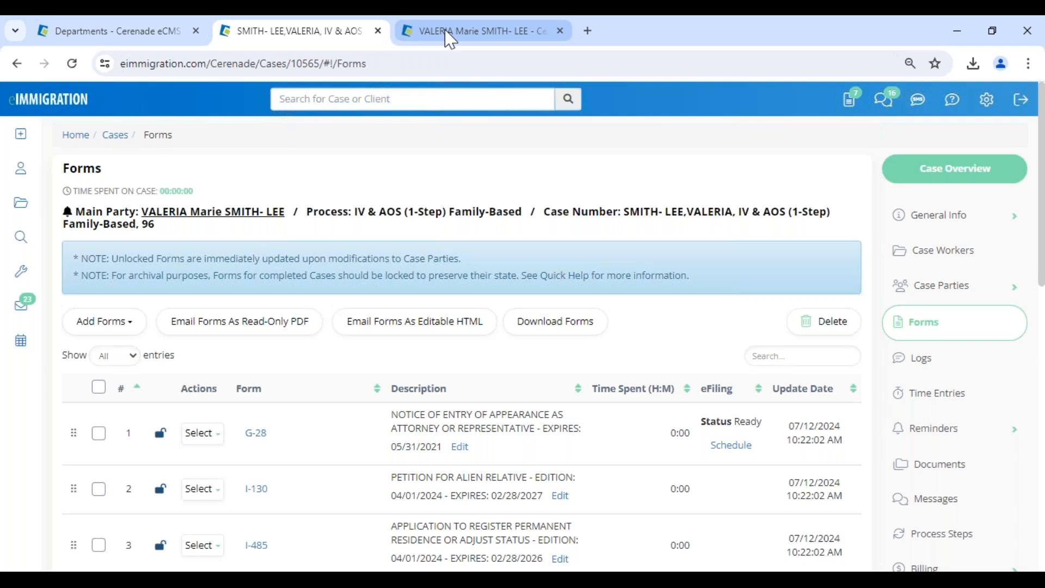
left_click(451, 39)
left_click(319, 39)
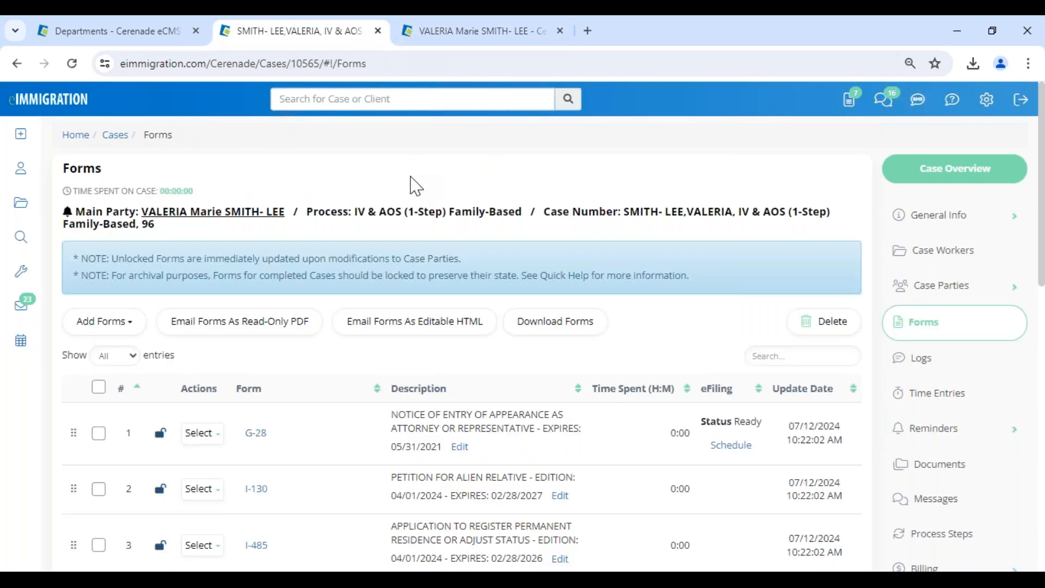
left_click_drag(319, 212, 854, 220)
left_click(572, 196)
left_click(581, 177)
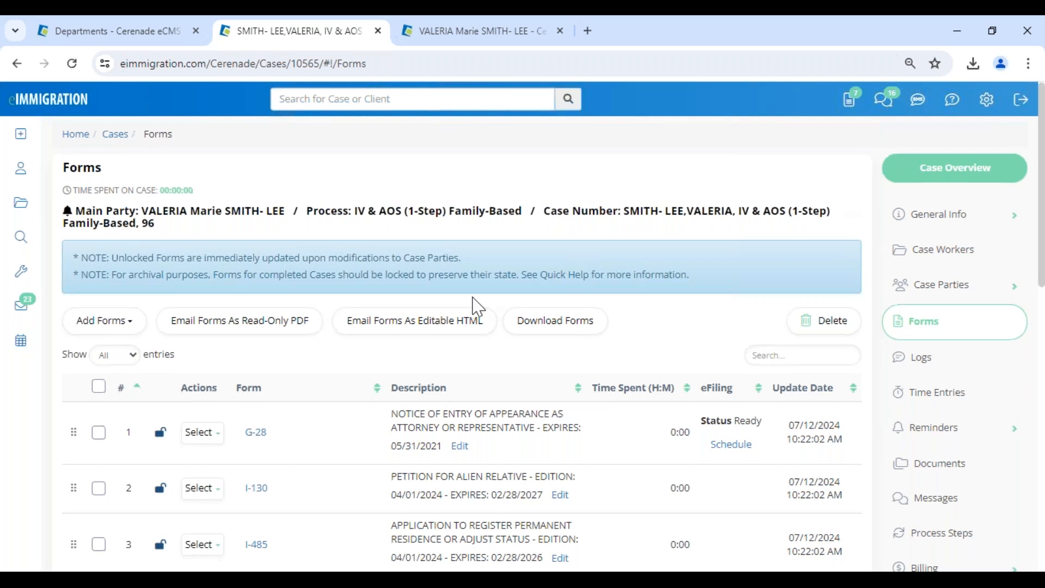
scroll(476, 305, "down", 4)
Open the I-130 form from the case's forms list and jump to page 5.
left_click(210, 261)
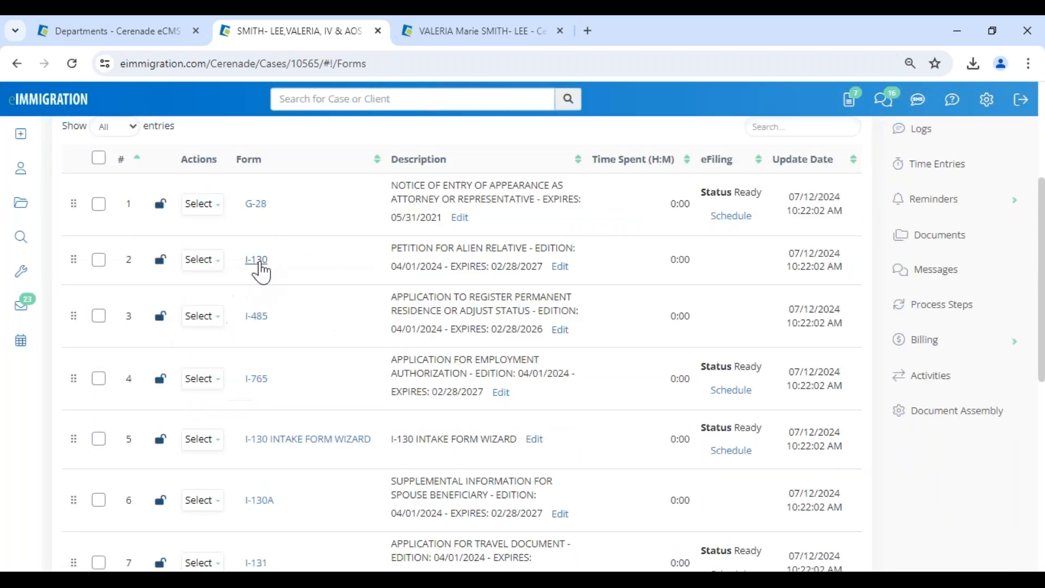
left_click(262, 262)
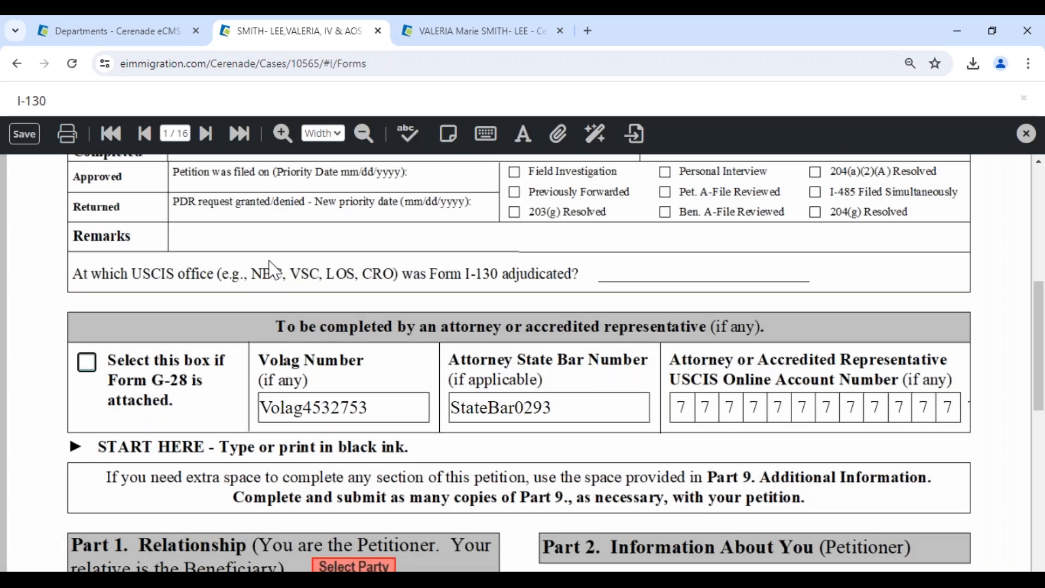
scroll(276, 264, "up", 1)
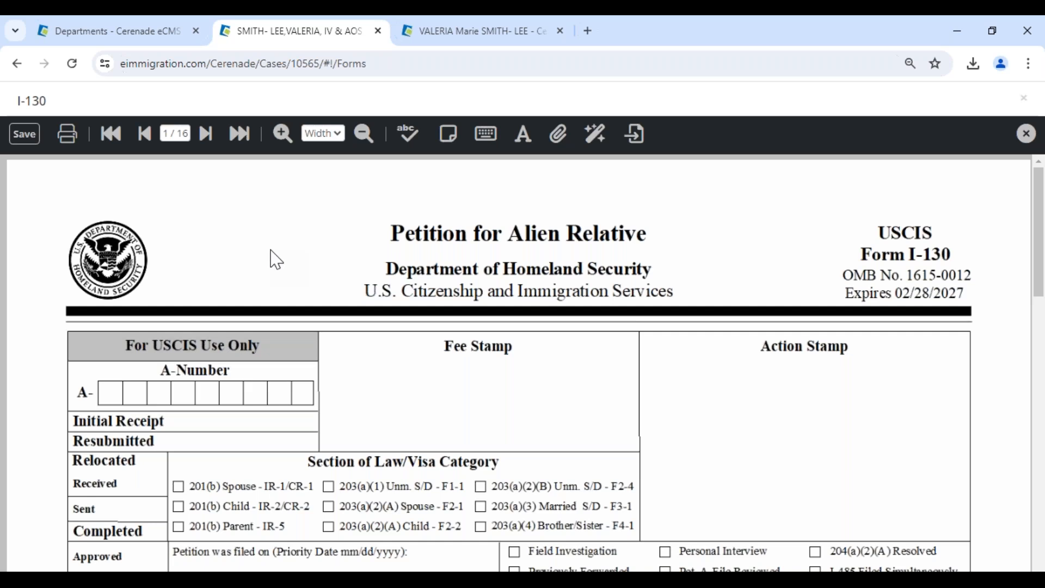
scroll(276, 260, "down", 10)
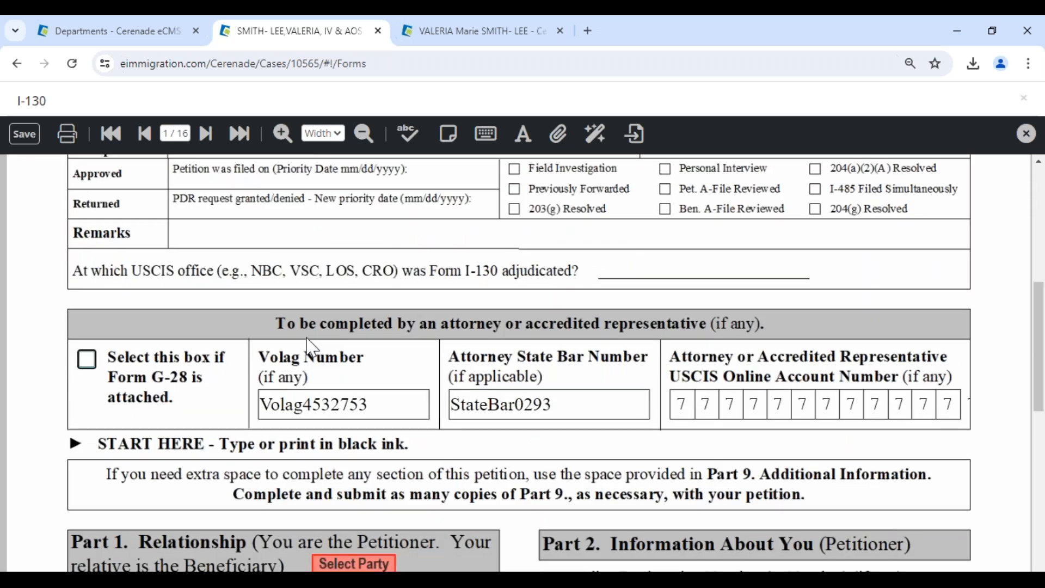
scroll(306, 335, "down", 3)
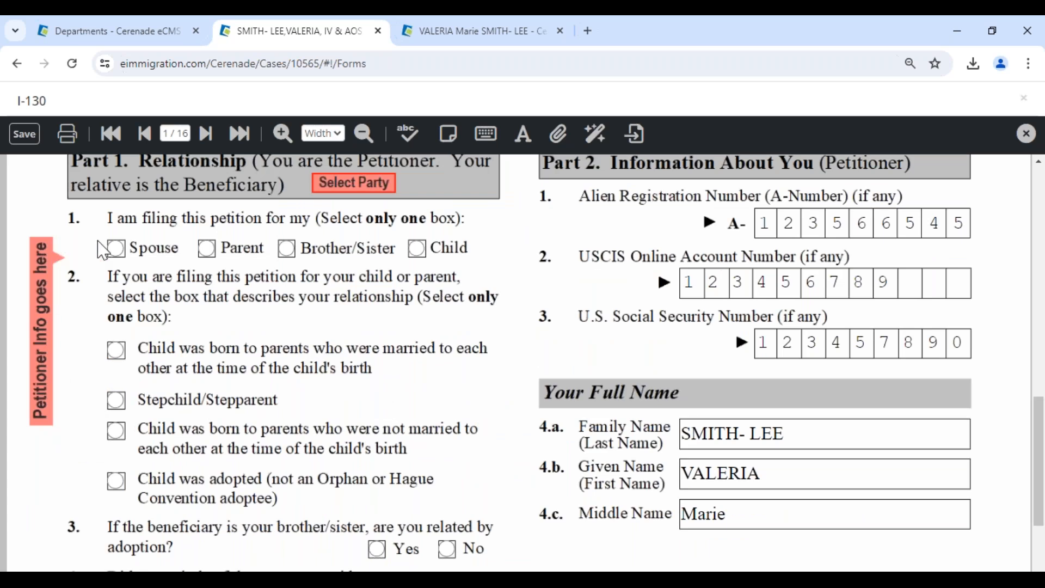
left_click(803, 474)
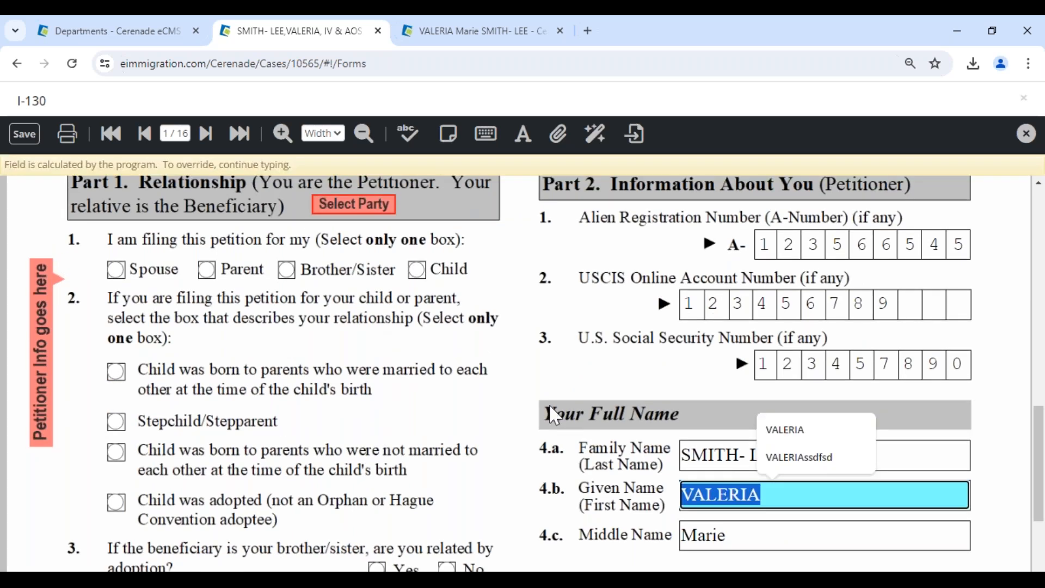
left_click(167, 135)
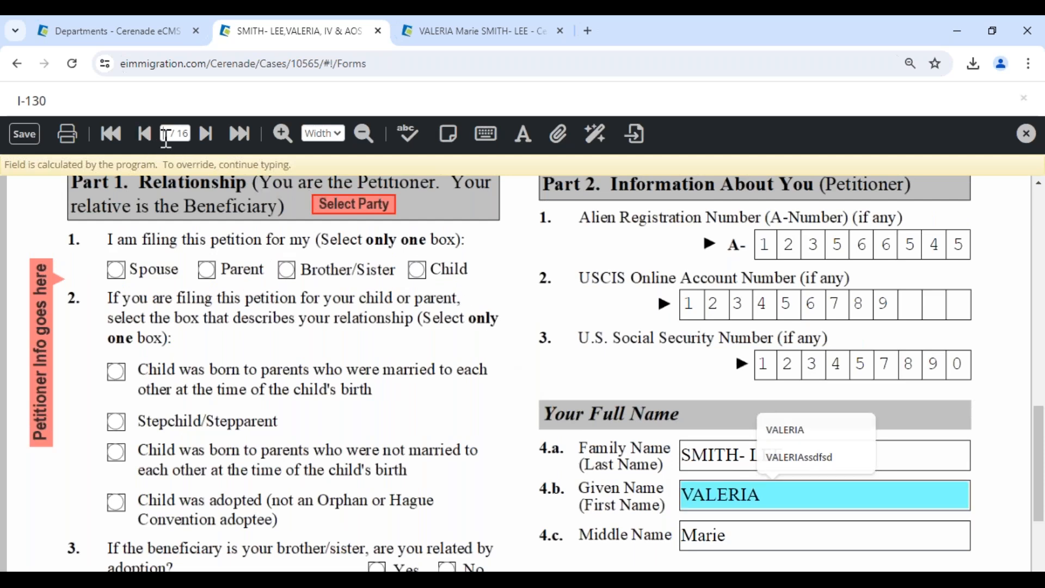
type("5")
key("Return")
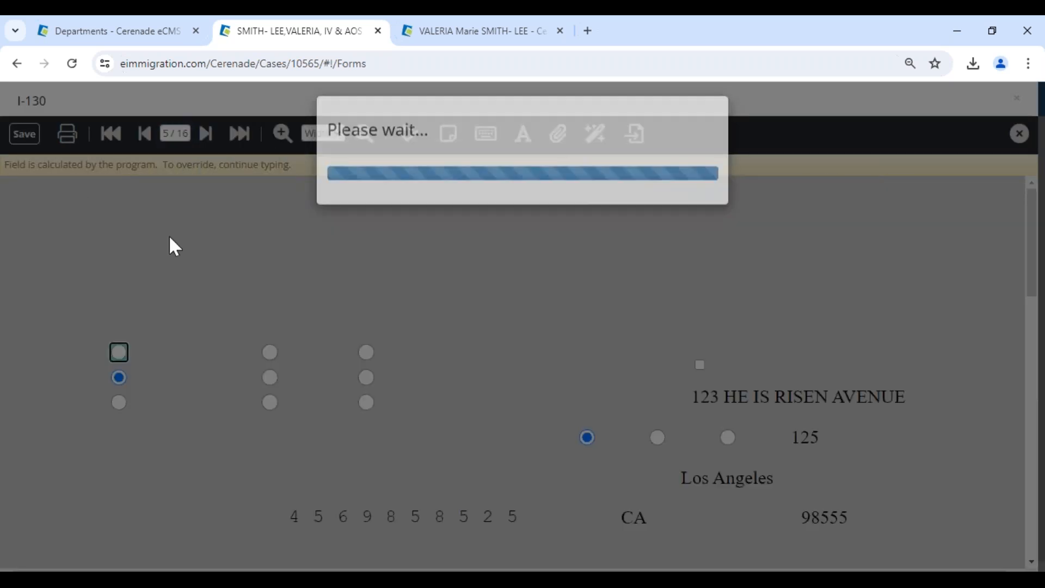
Replace Part 4 beneficiary data with the case's Alien party and acknowledge the locked-regions notice.
scroll(37, 424, "down", 4)
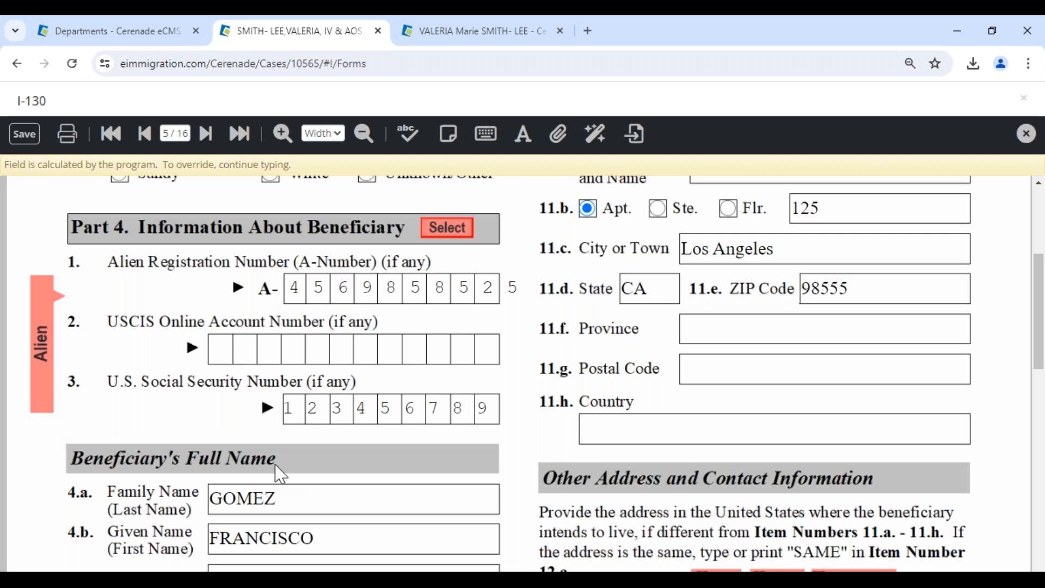
scroll(279, 473, "down", 1)
scroll(279, 474, "down", 2)
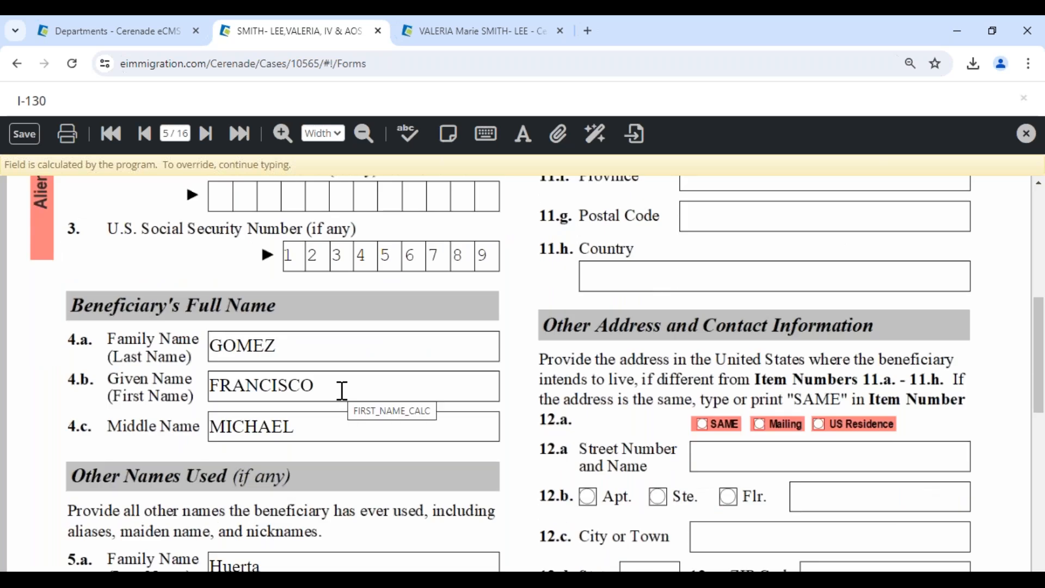
scroll(342, 391, "up", 1)
scroll(342, 391, "up", 6)
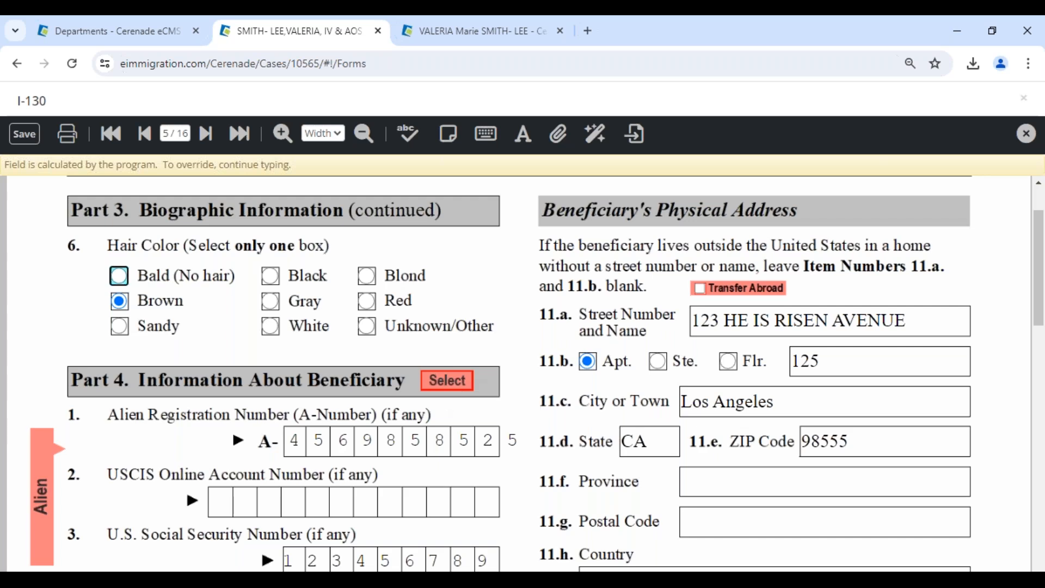
scroll(422, 465, "down", 4)
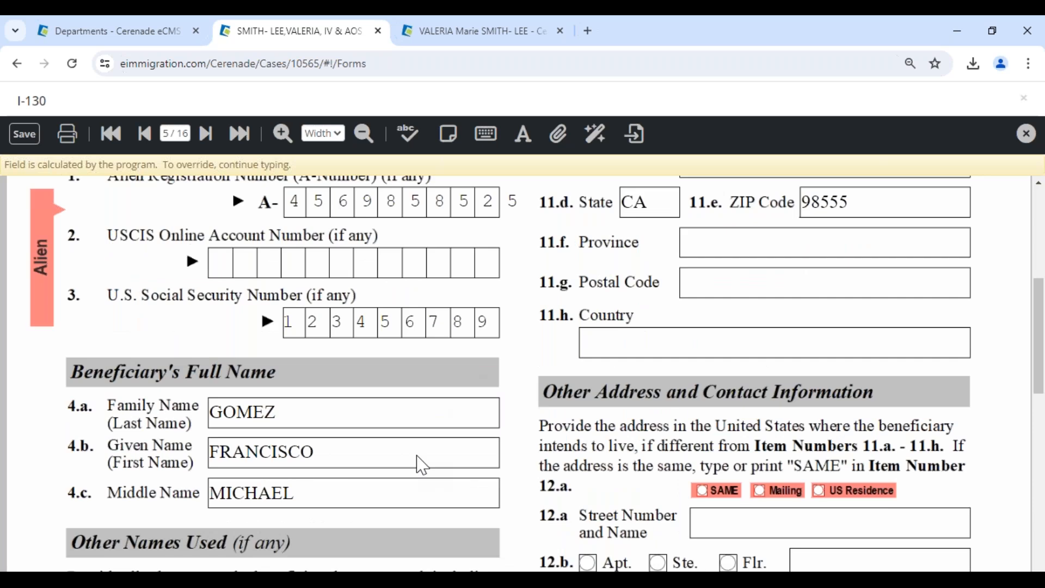
scroll(367, 399, "down", 1)
scroll(368, 398, "up", 2)
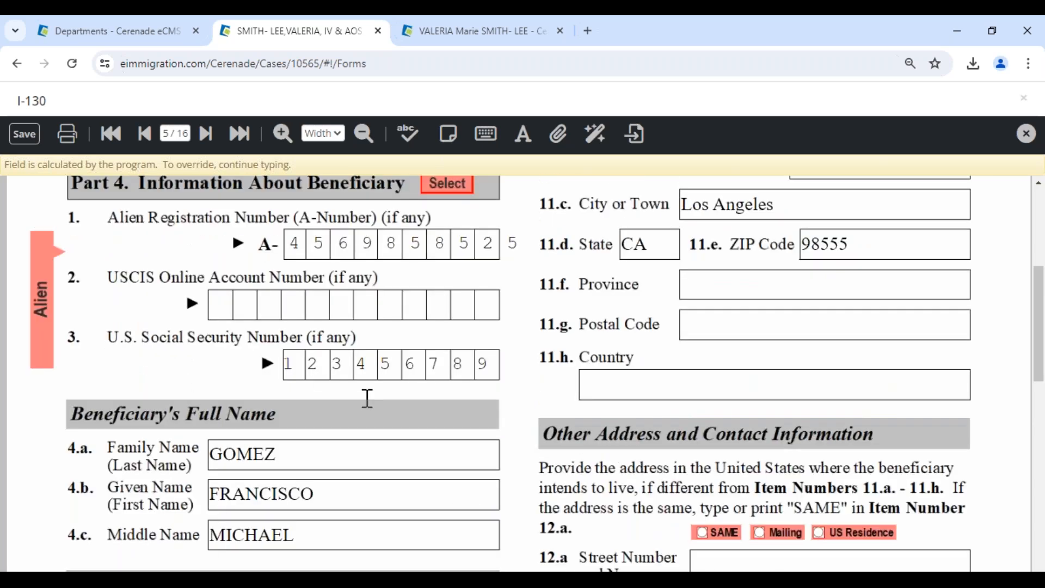
scroll(368, 398, "up", 3)
left_click(452, 381)
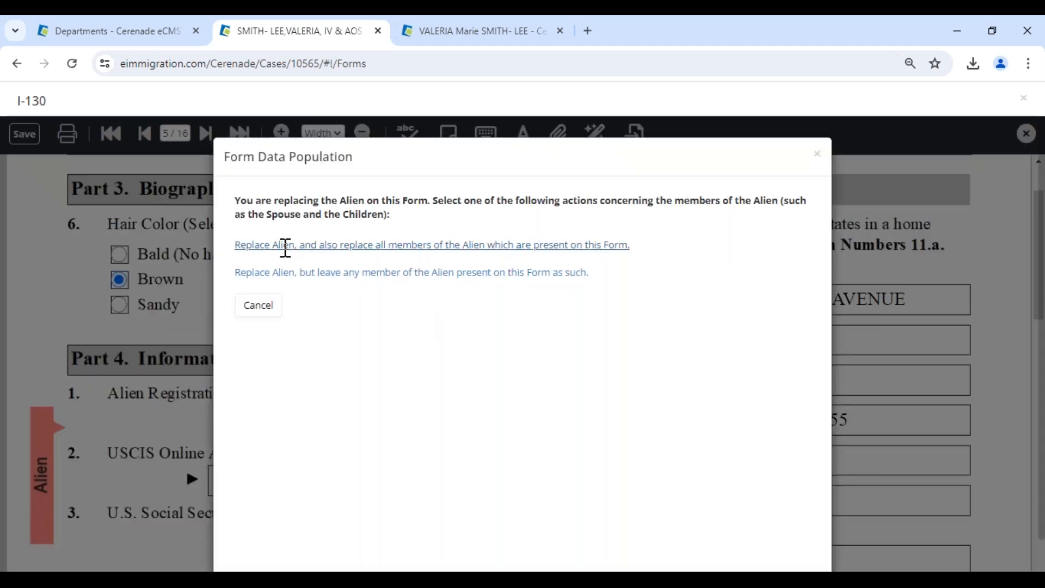
left_click(285, 244)
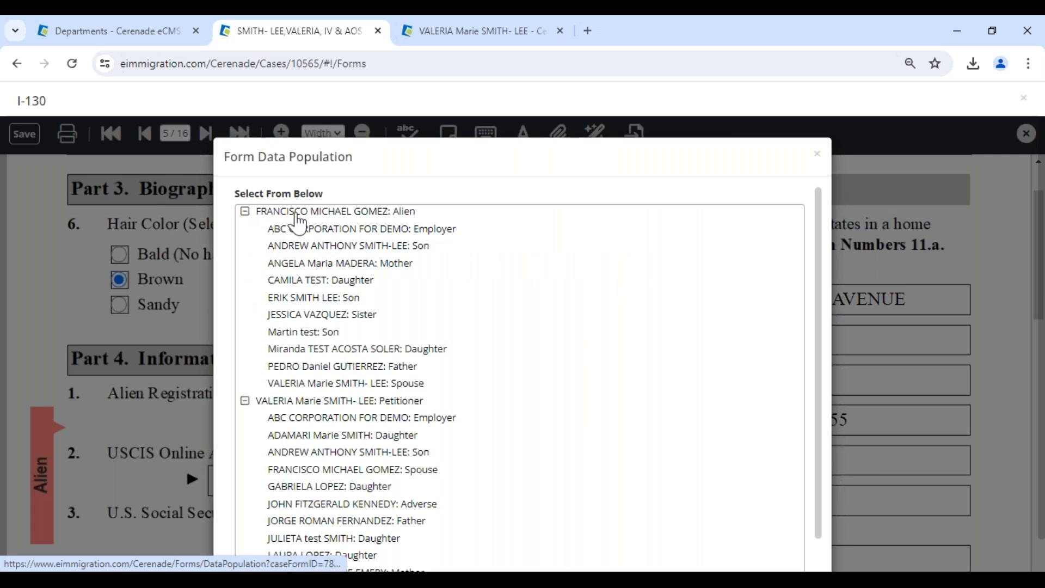
left_click(294, 229)
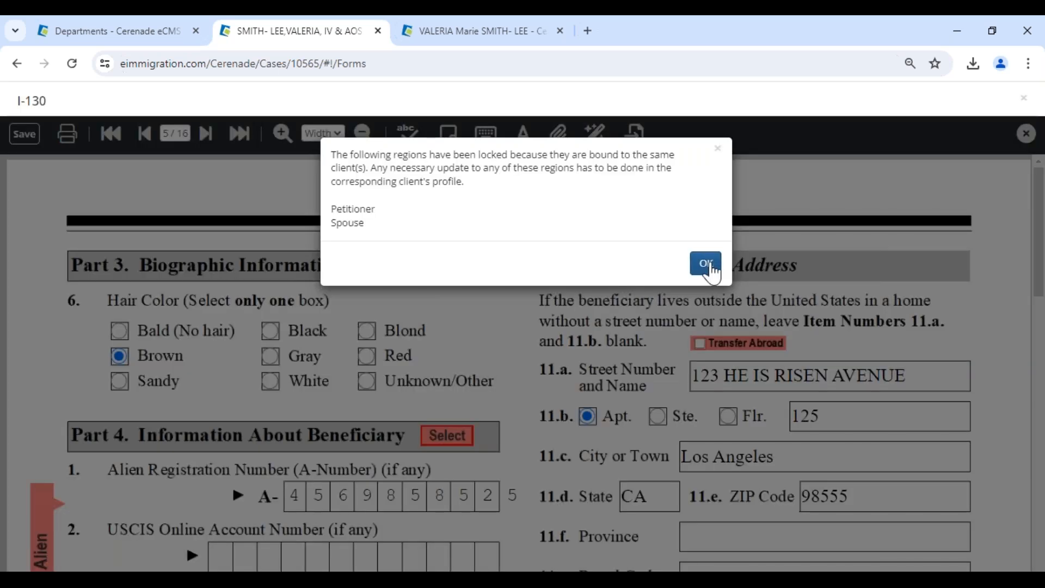
left_click(704, 264)
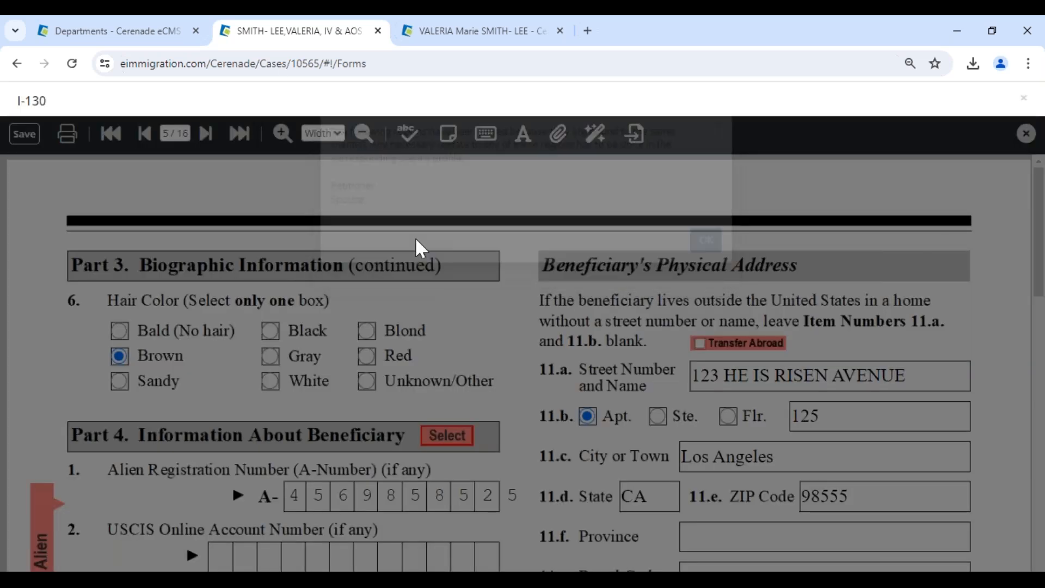
Go to page 2 and clear the existing in-care-of name and street address.
scroll(307, 345, "down", 4)
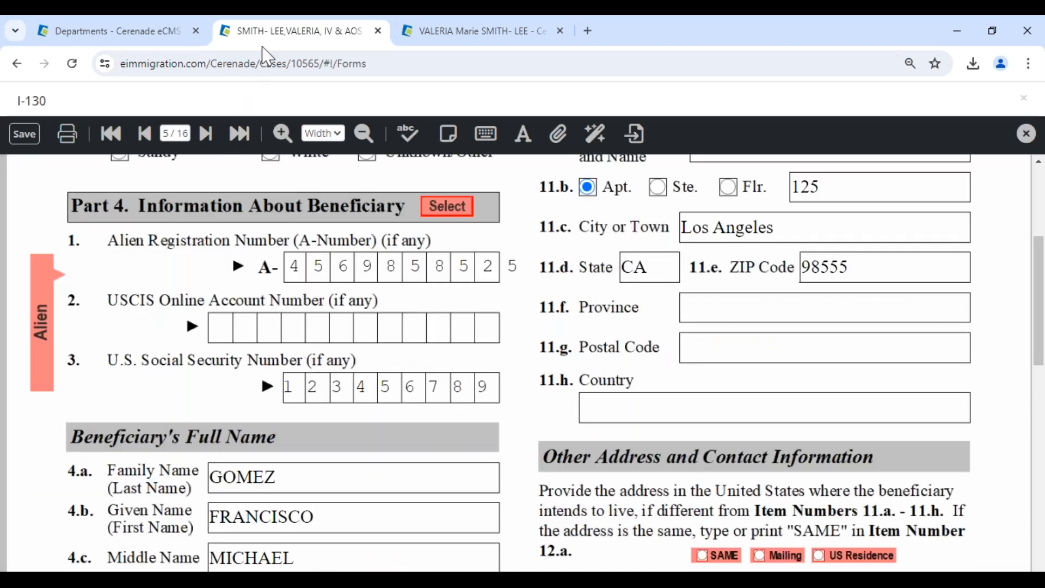
left_click(184, 133)
type("2")
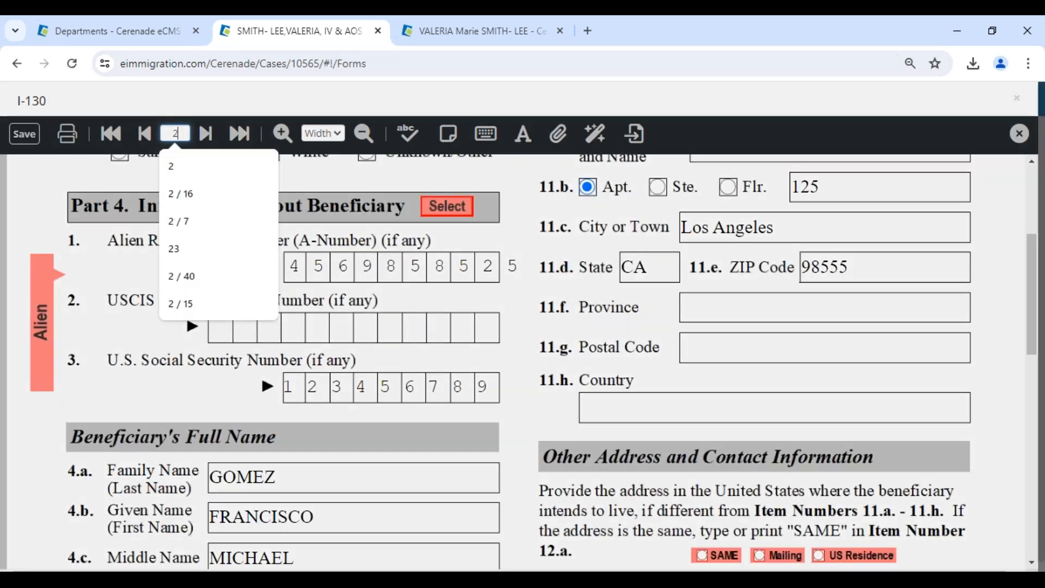
key("Return")
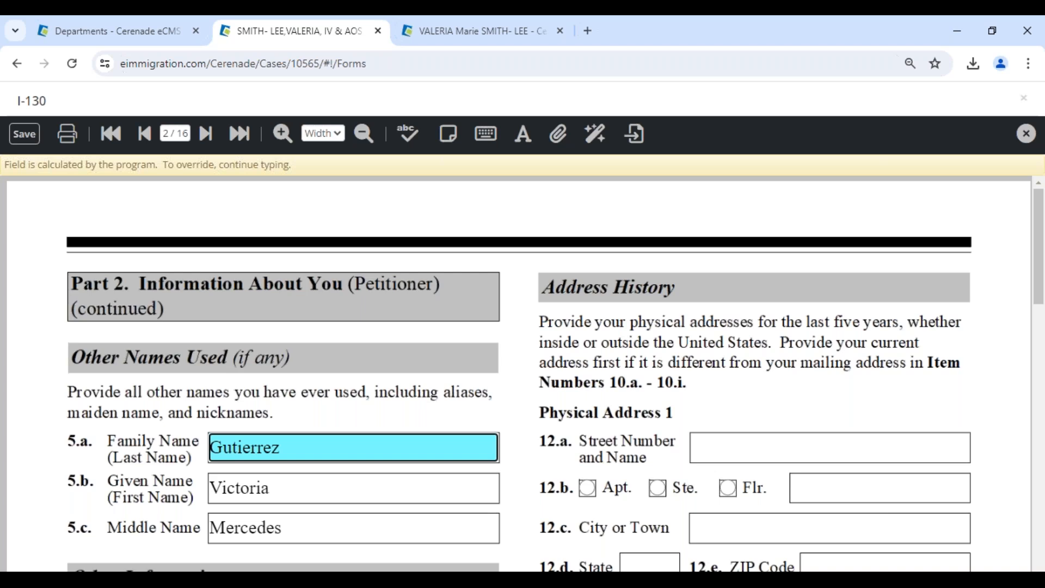
scroll(217, 299, "down", 4)
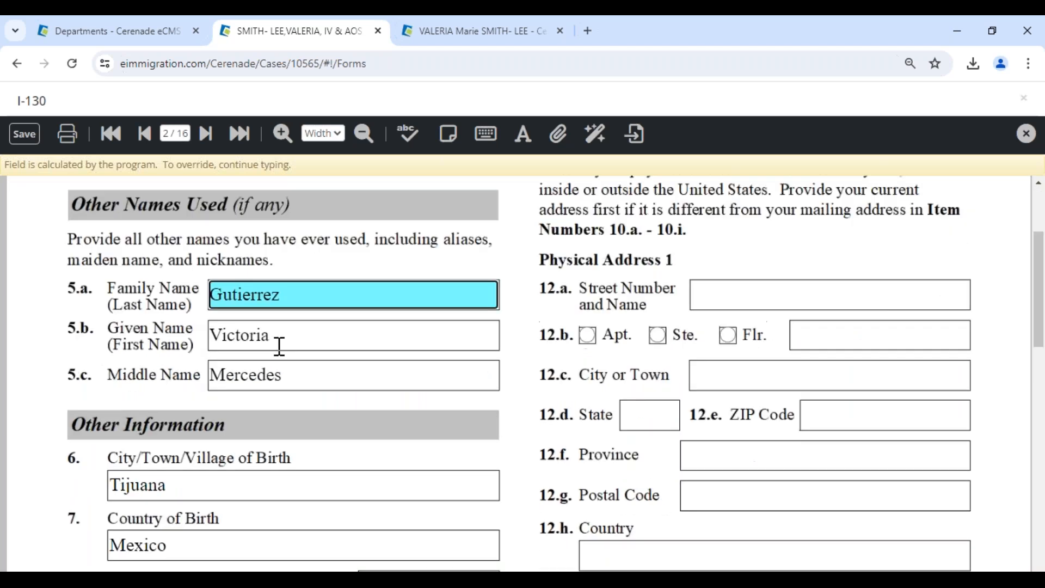
scroll(281, 347, "down", 3)
scroll(378, 310, "down", 4)
left_click_drag(402, 314, 65, 314)
key("Delete")
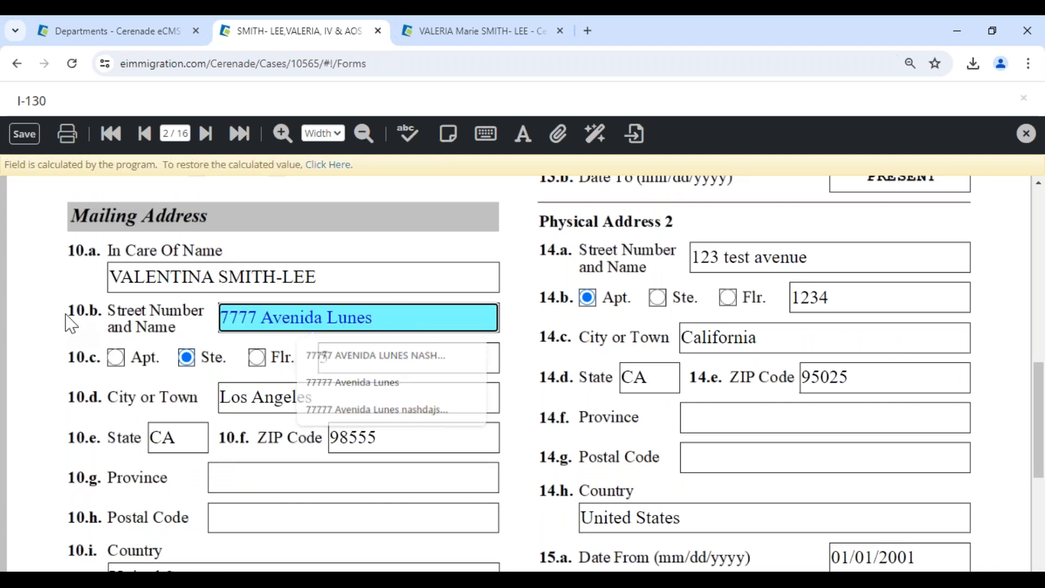
key("Delete")
key("Delete")
key("Delete")
key("Delete")
key("Delete")
key("Delete")
key("Delete")
key("Delete")
key("Delete")
key("Delete")
key("Delete")
key("Delete")
key("Delete")
key("Delete")
key("Delete")
key("Delete")
key("Delete")
key("Delete")
left_click_drag(326, 278, 88, 280)
key("Delete")
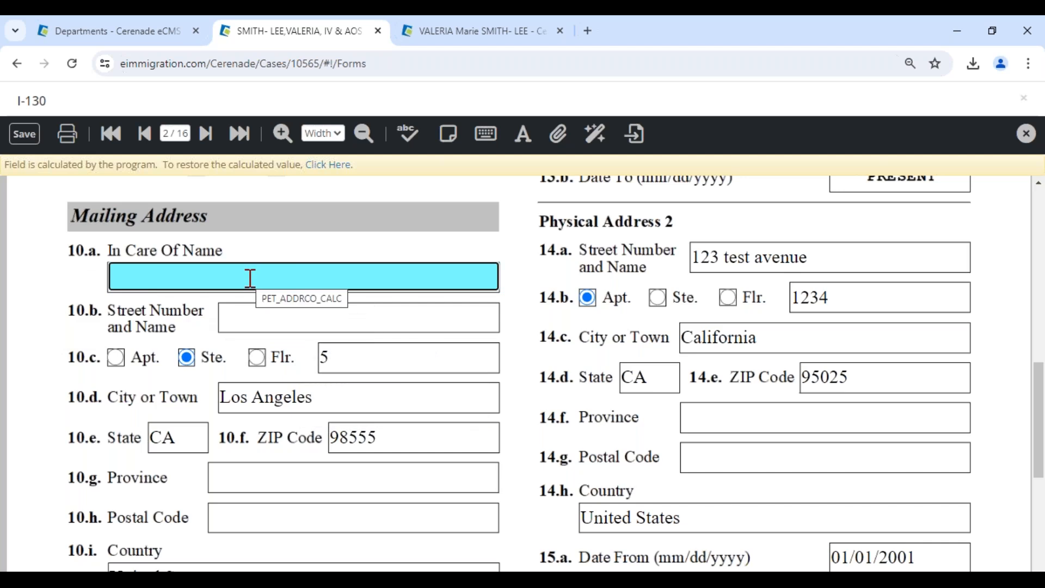
Enter LAW FIRM as in-care-of and PO BOX 6373 as street, removing the suite.
type("LAW FIRM")
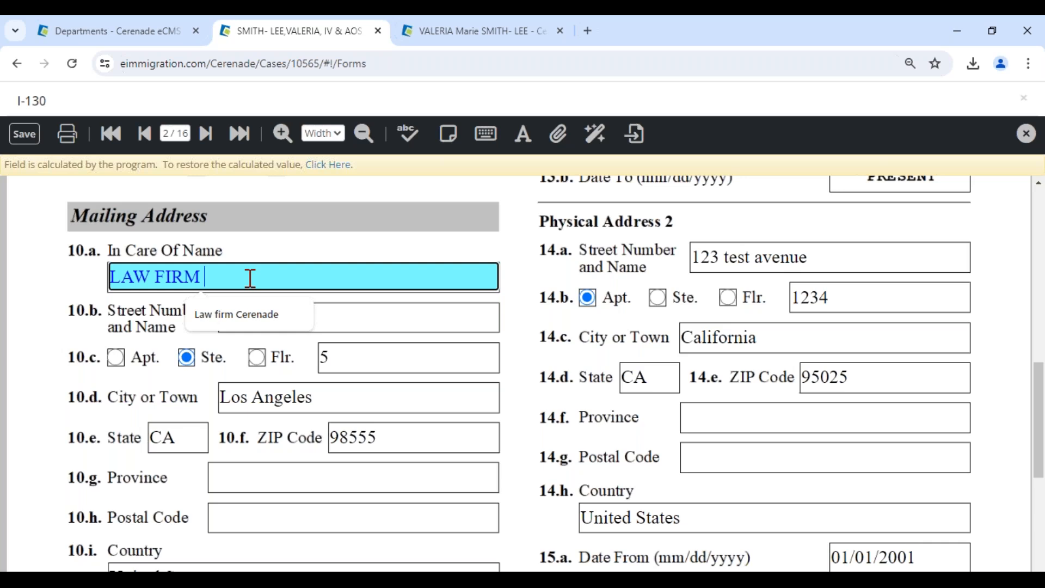
left_click(343, 316)
type("P")
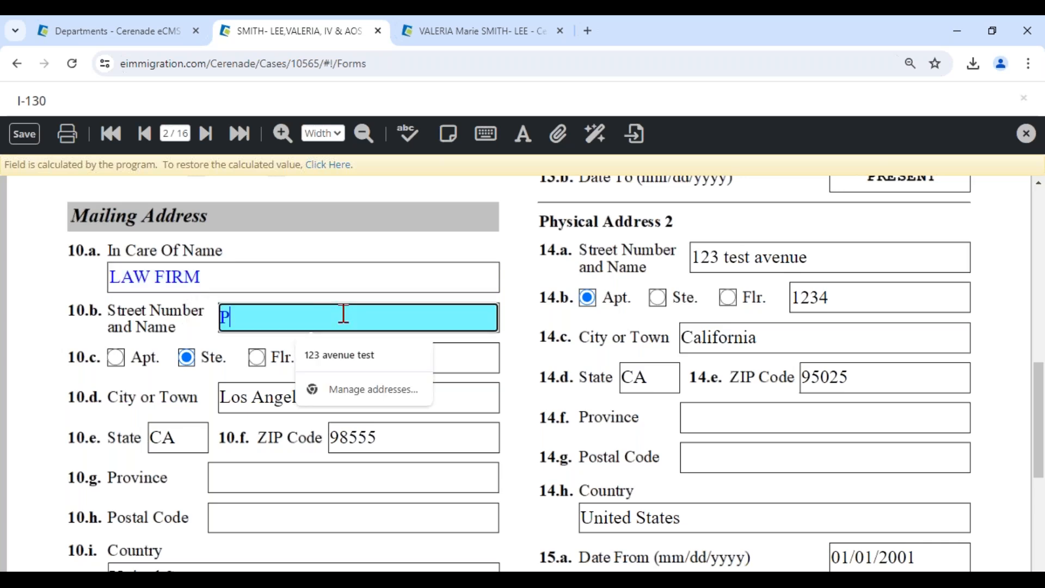
type("O BOX 6373")
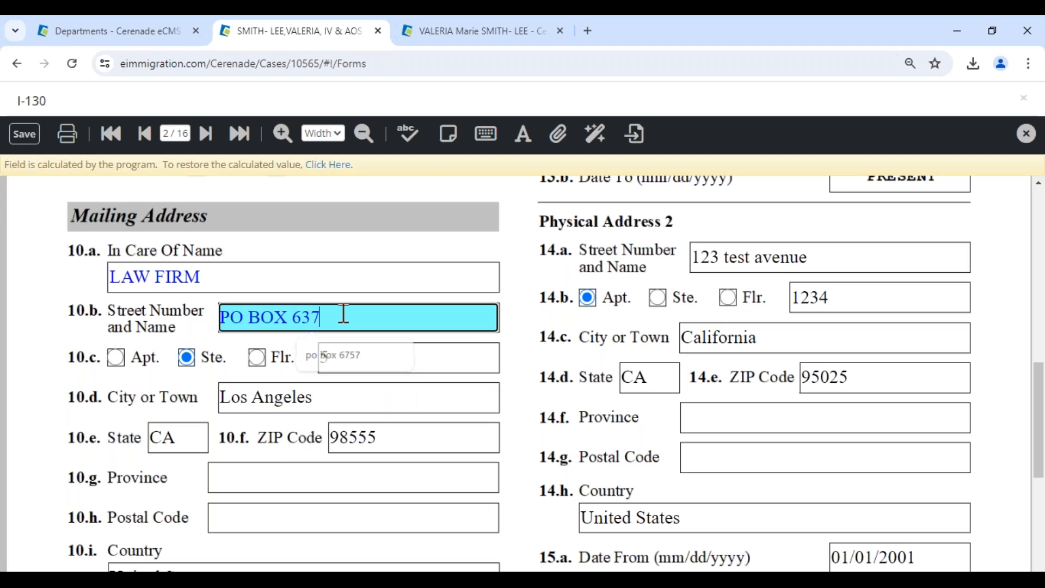
left_click(351, 362)
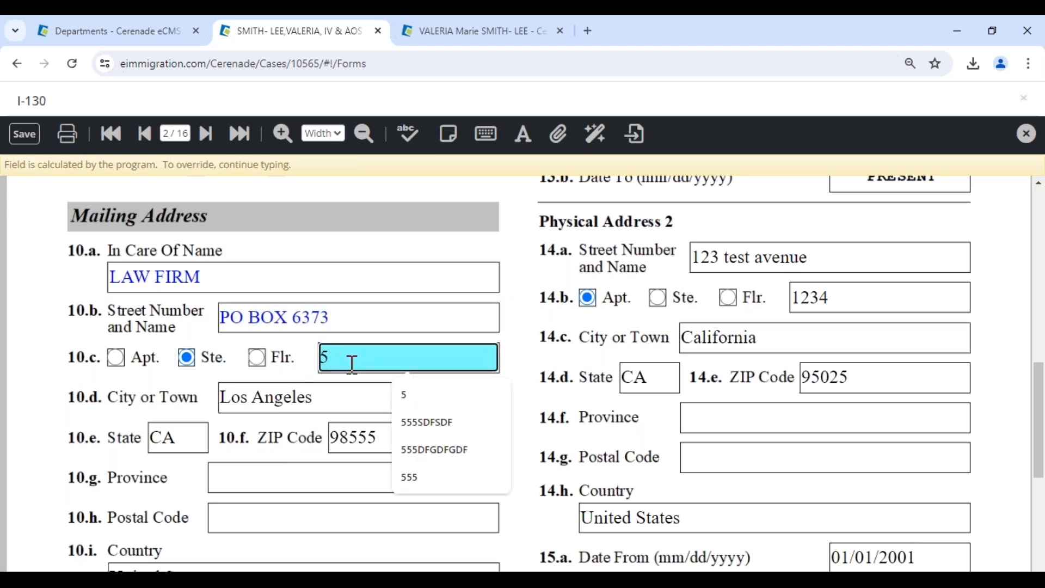
key("BackSpace")
left_click(197, 358)
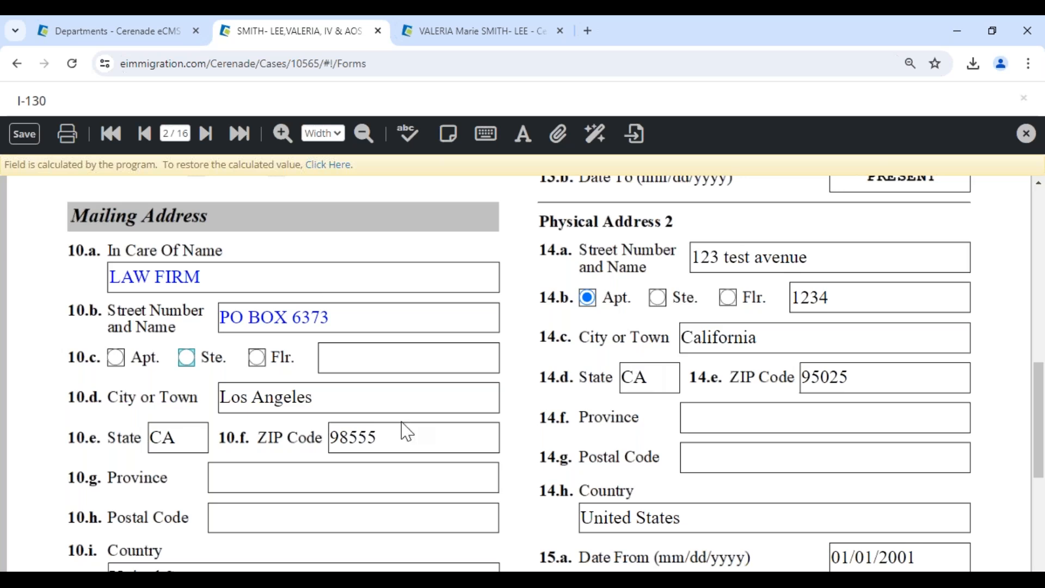
Set the mailing city to SAN DIEGO and ZIP to 98552, then override the Postal Code field.
left_click(362, 398)
type("SAN DIEGO")
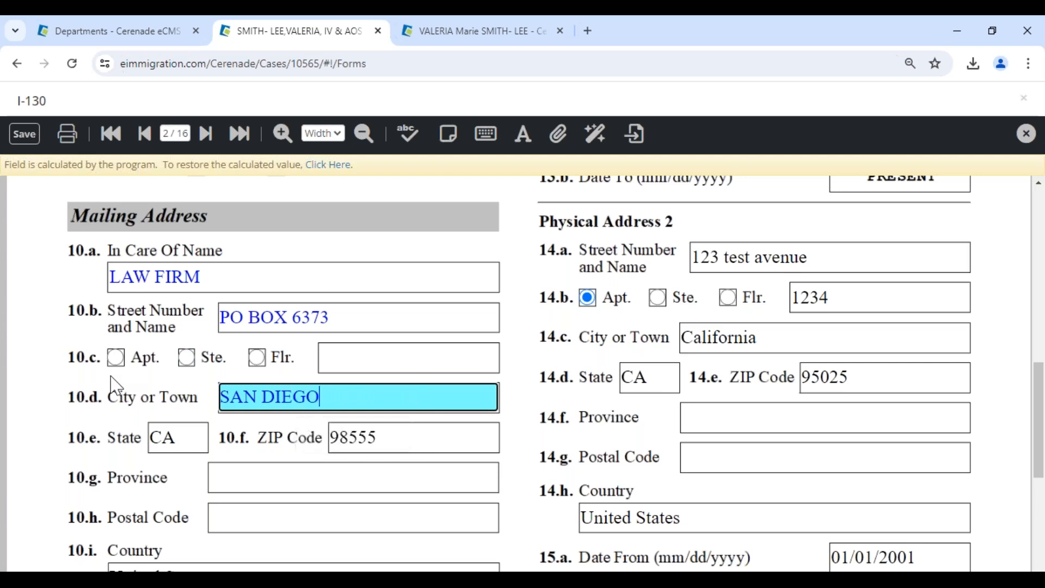
left_click(405, 444)
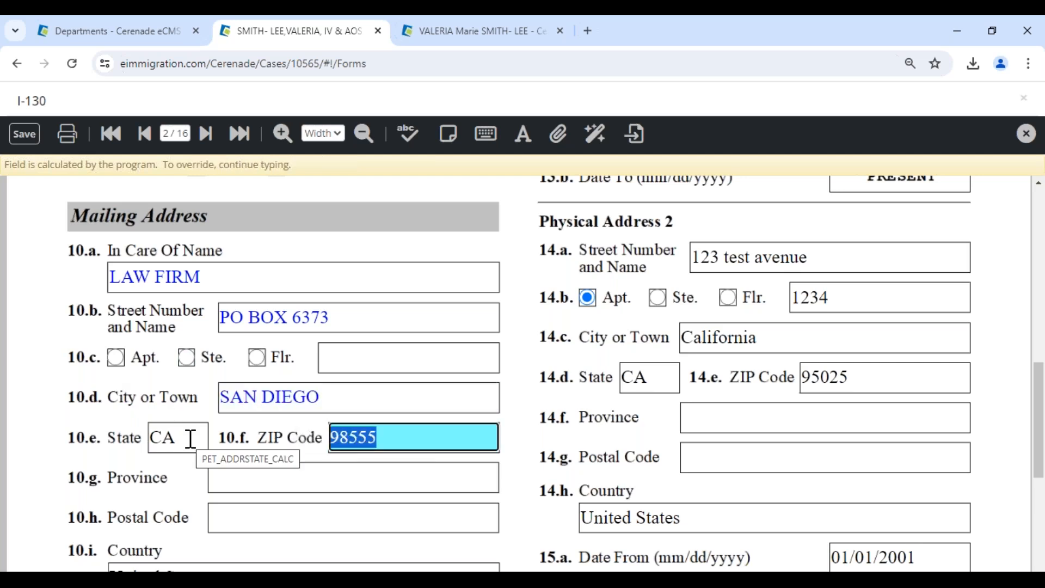
type("9855")
key("Delete")
key("Delete")
key("Delete")
key("Delete")
key("Delete")
type("2")
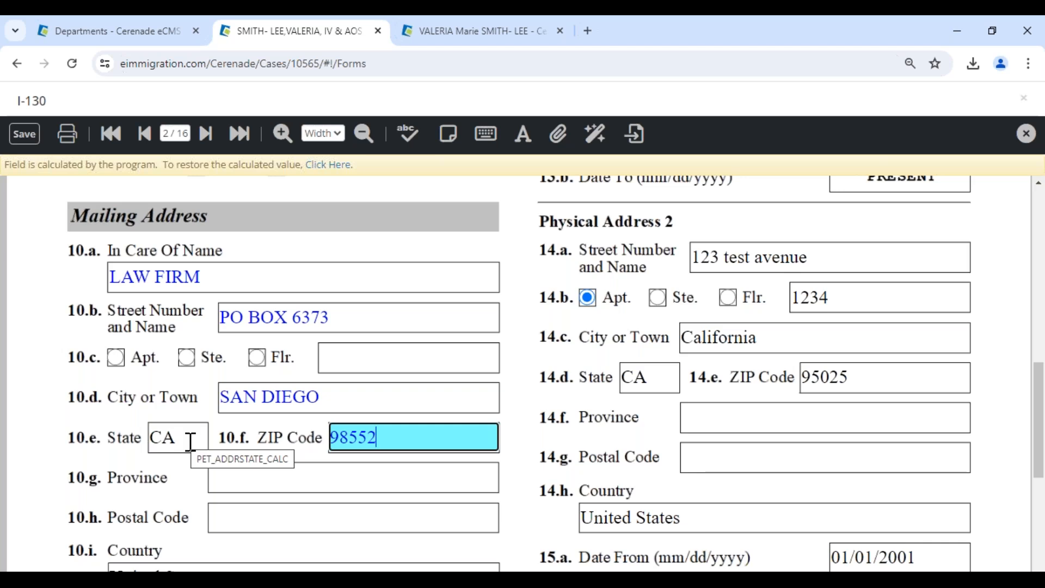
left_click(250, 516)
type("DGDGDFGDF")
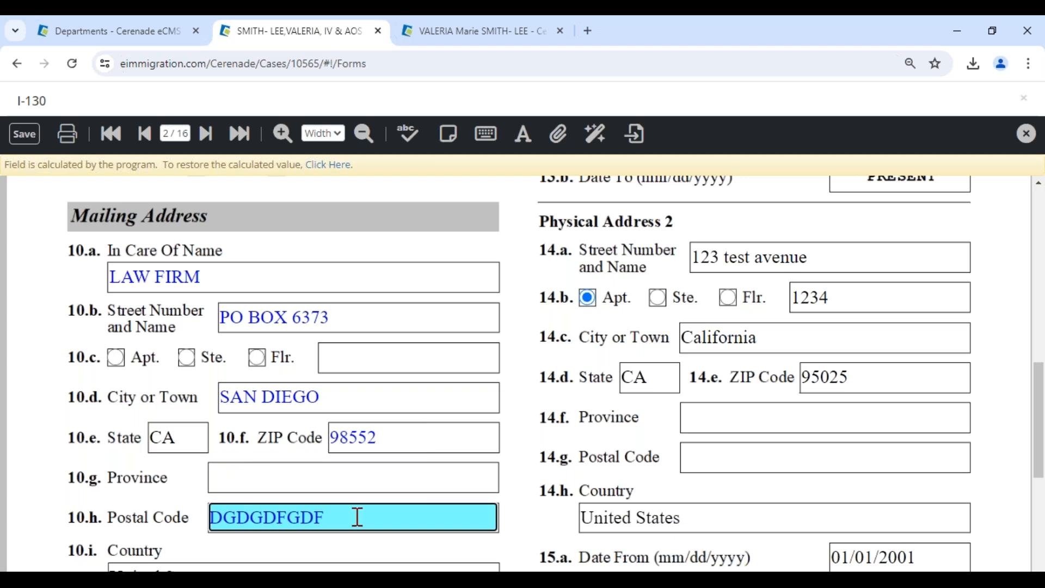
left_click(327, 165)
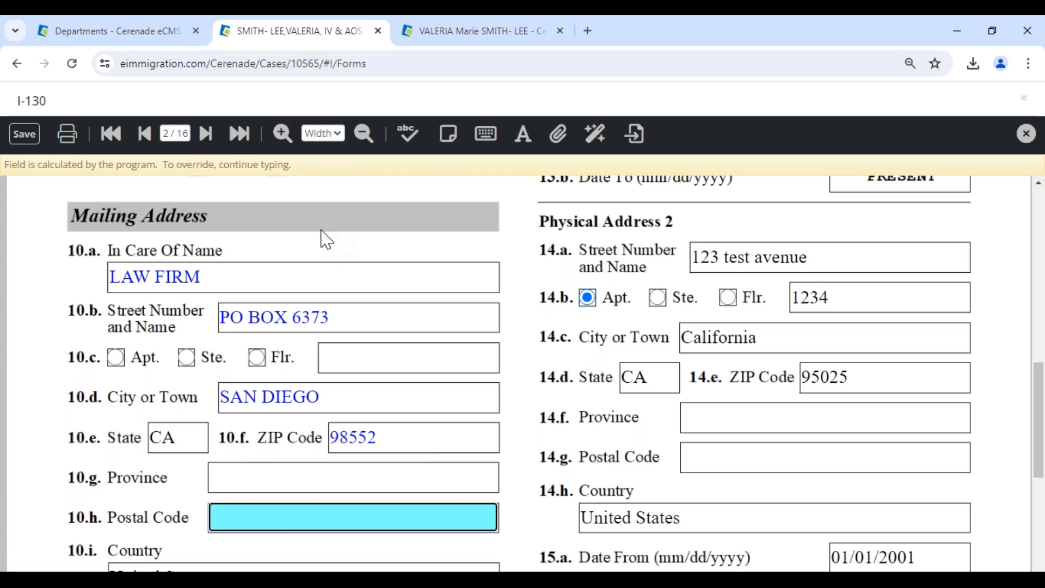
Save the I-130 form.
left_click(486, 44)
scroll(476, 305, "down", 5)
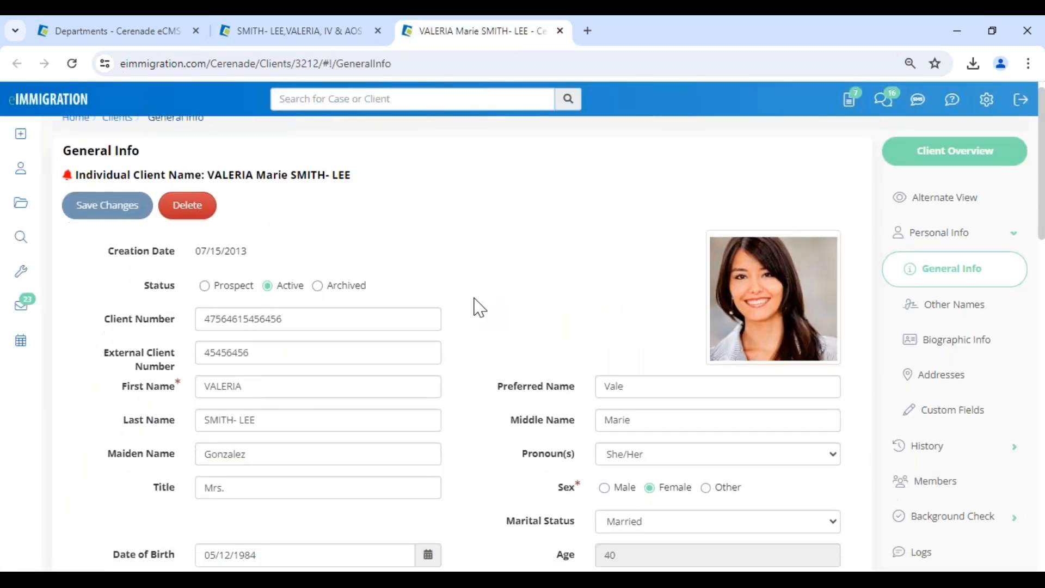
scroll(476, 306, "up", 5)
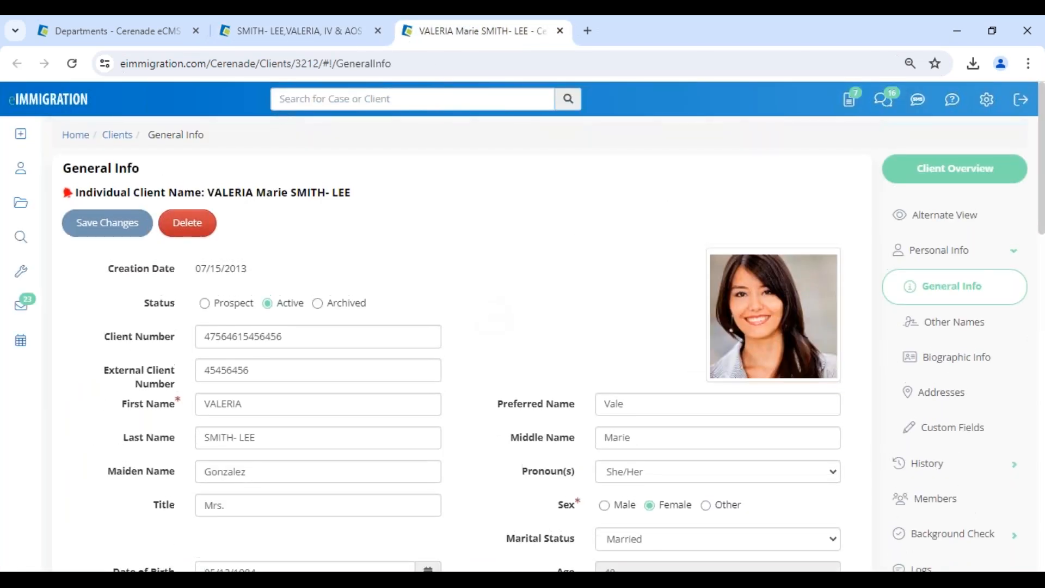
left_click(330, 38)
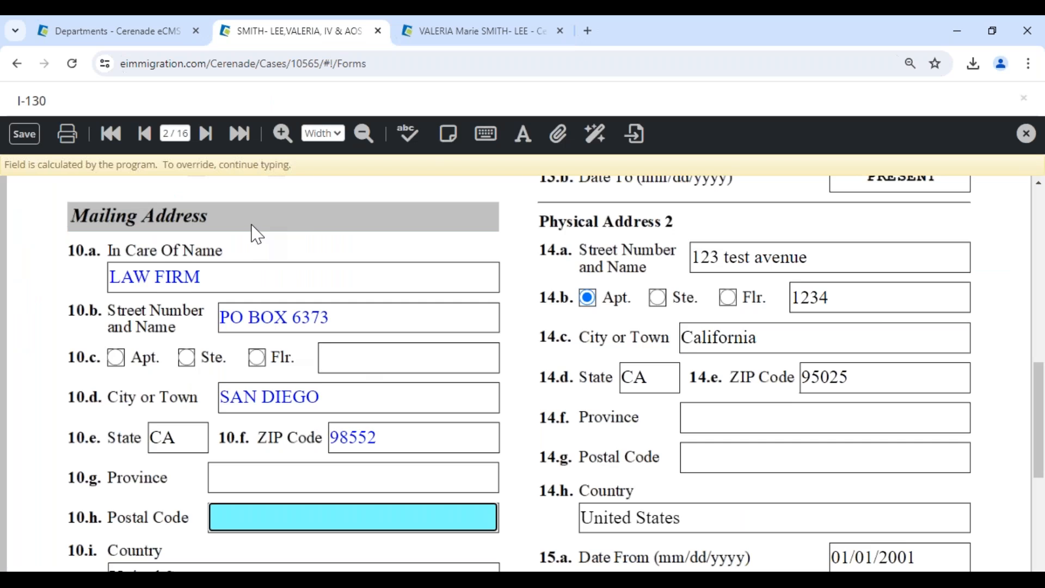
left_click(22, 137)
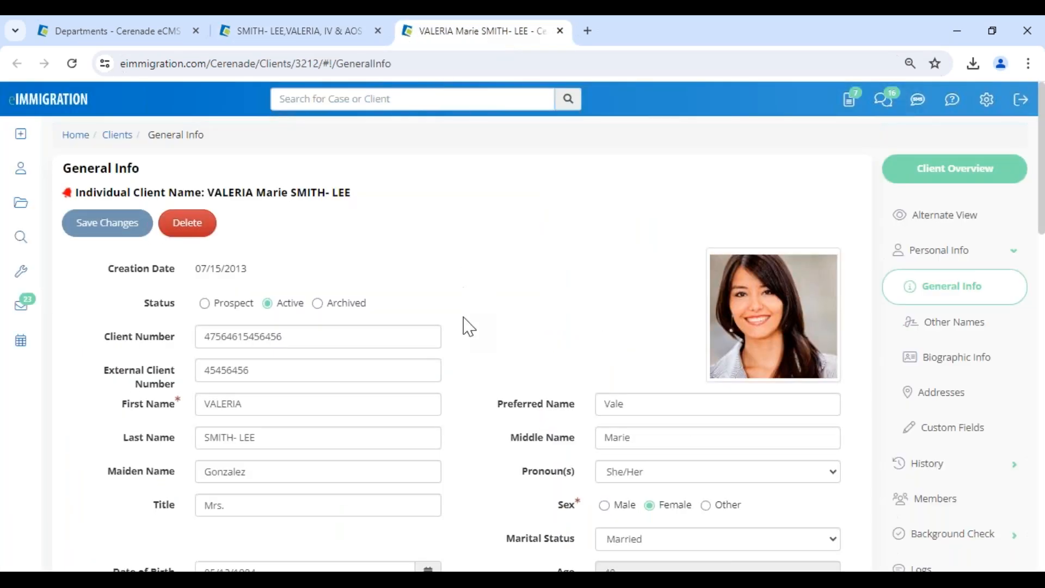
scroll(467, 327, "down", 1)
scroll(467, 327, "down", 3)
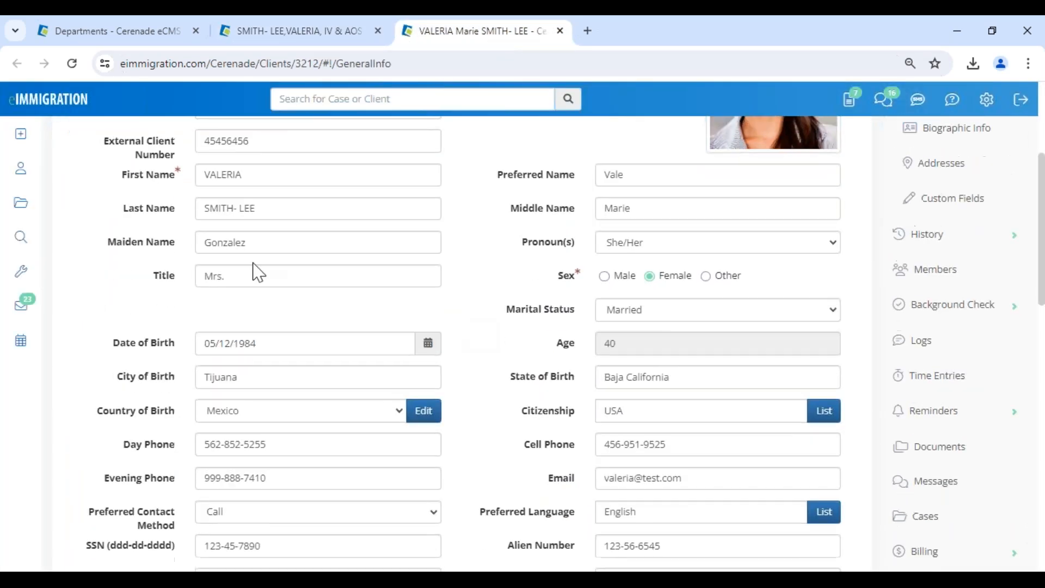
left_click(269, 344)
mouse_move(39, 322)
type("07/")
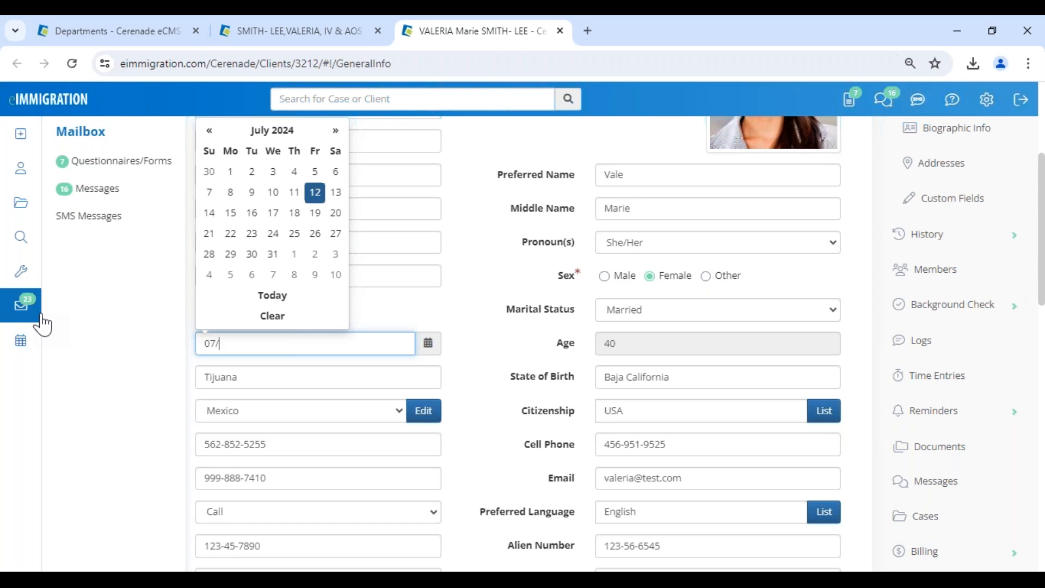
type("07/1987")
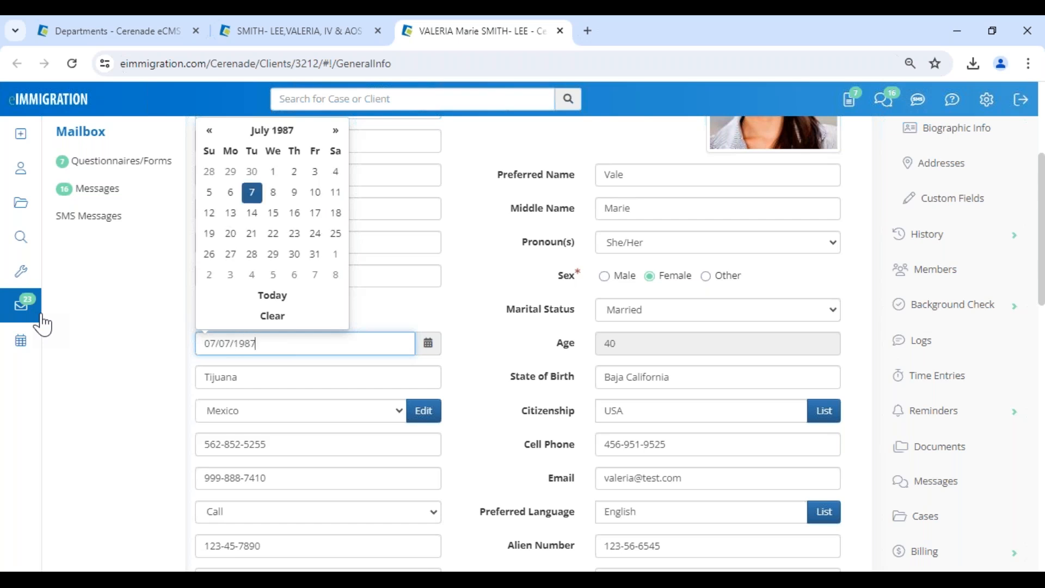
left_click(495, 333)
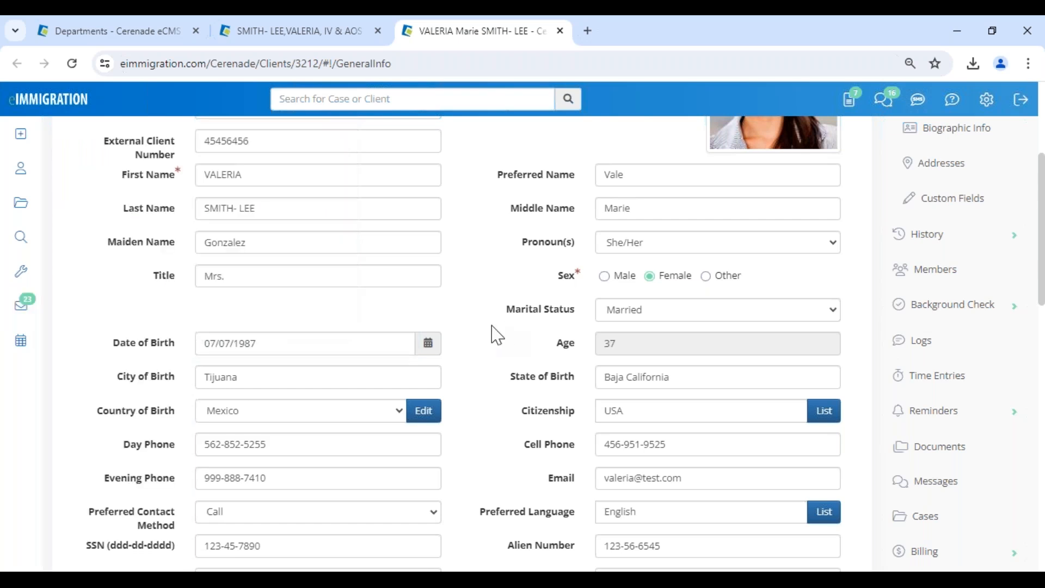
scroll(385, 328, "up", 3)
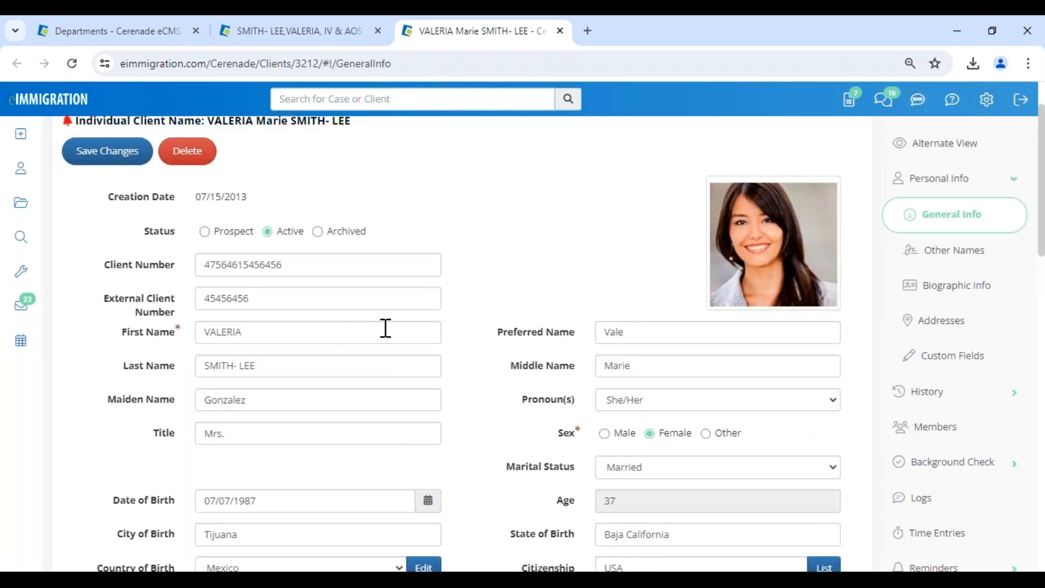
scroll(385, 328, "up", 2)
left_click(107, 222)
scroll(198, 229, "down", 6)
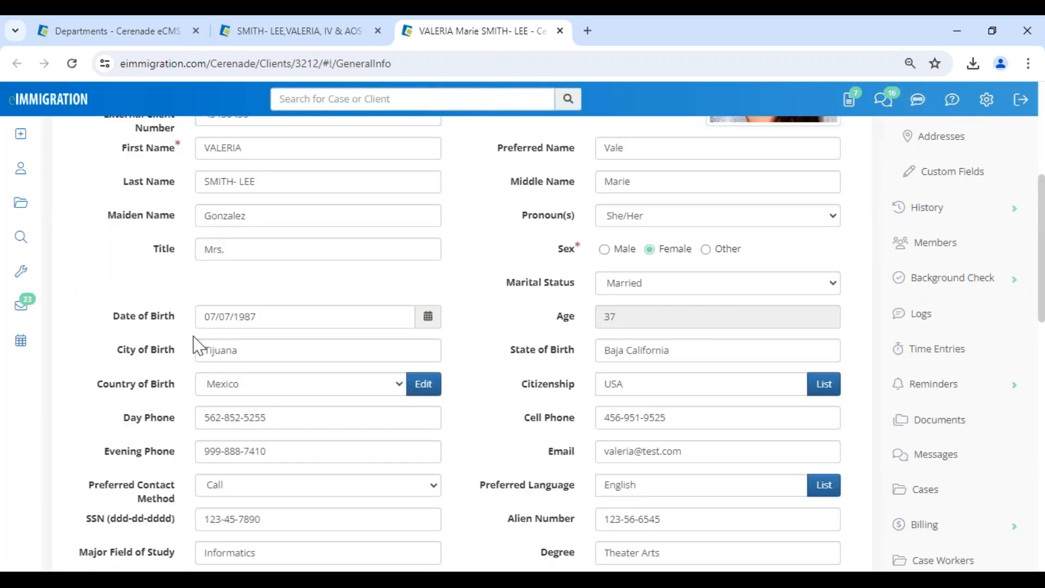
left_click(302, 44)
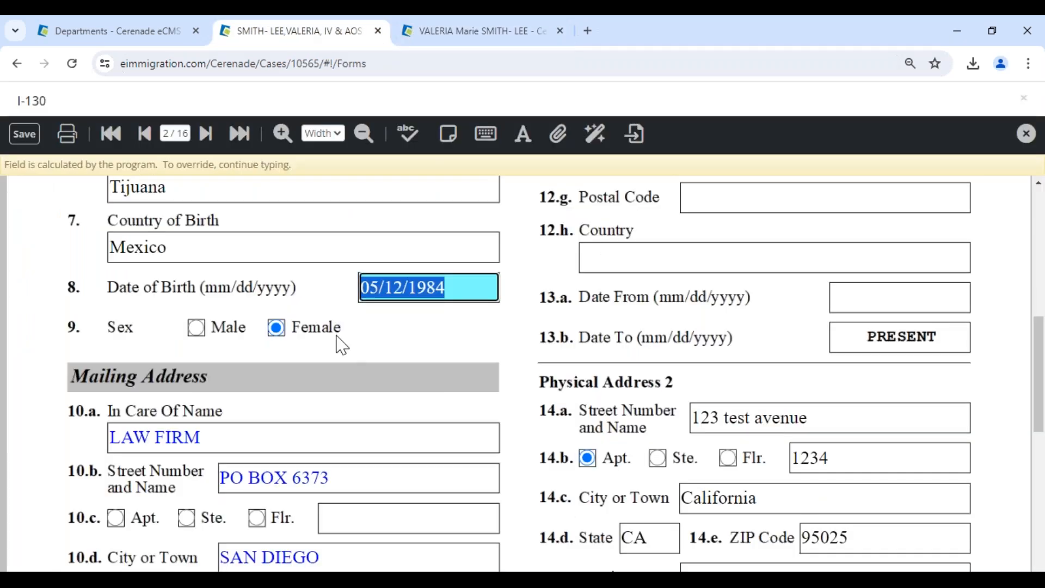
left_click(146, 139)
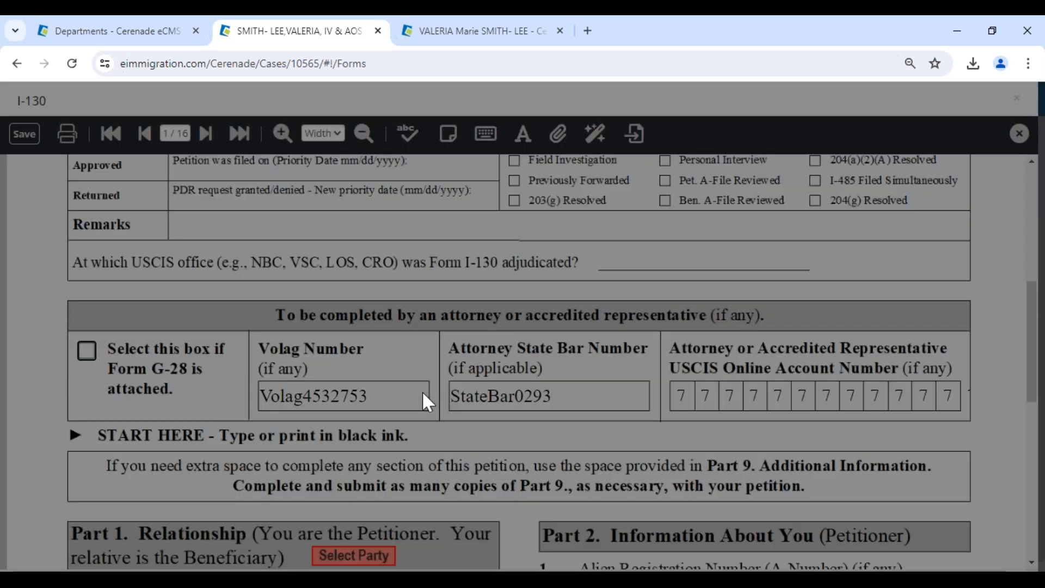
scroll(422, 391, "down", 3)
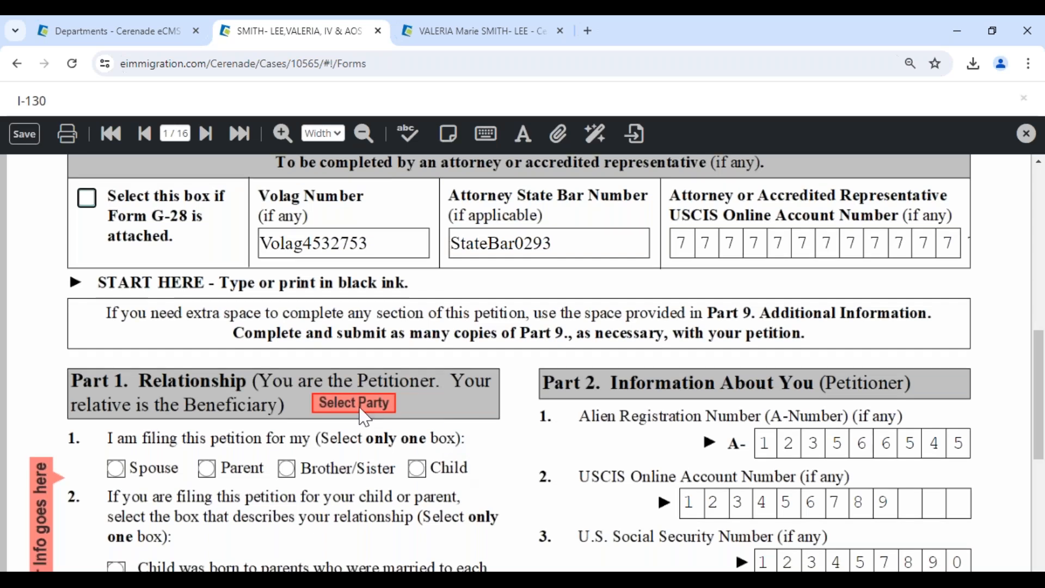
left_click(360, 410)
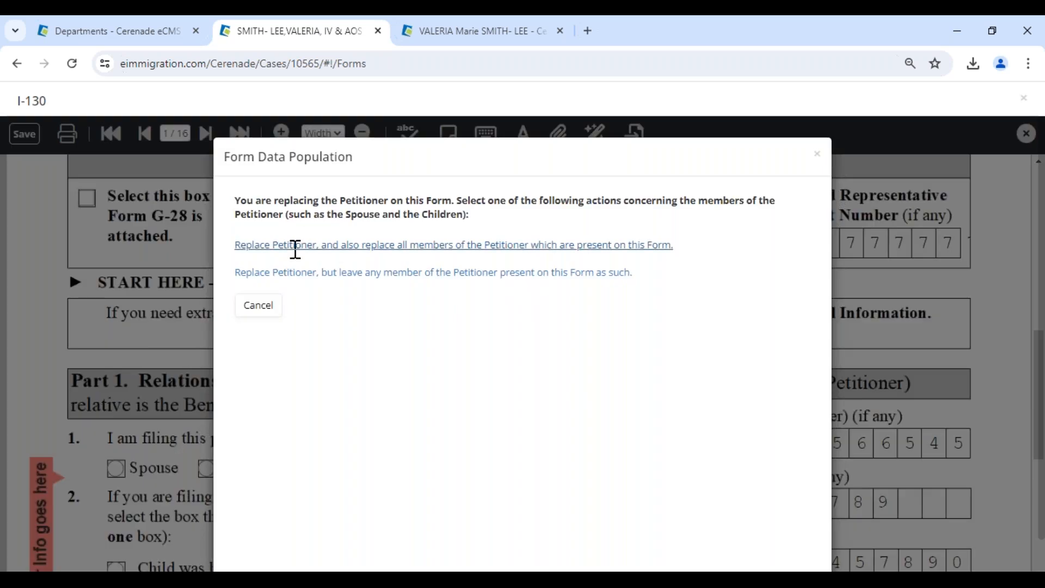
left_click(295, 246)
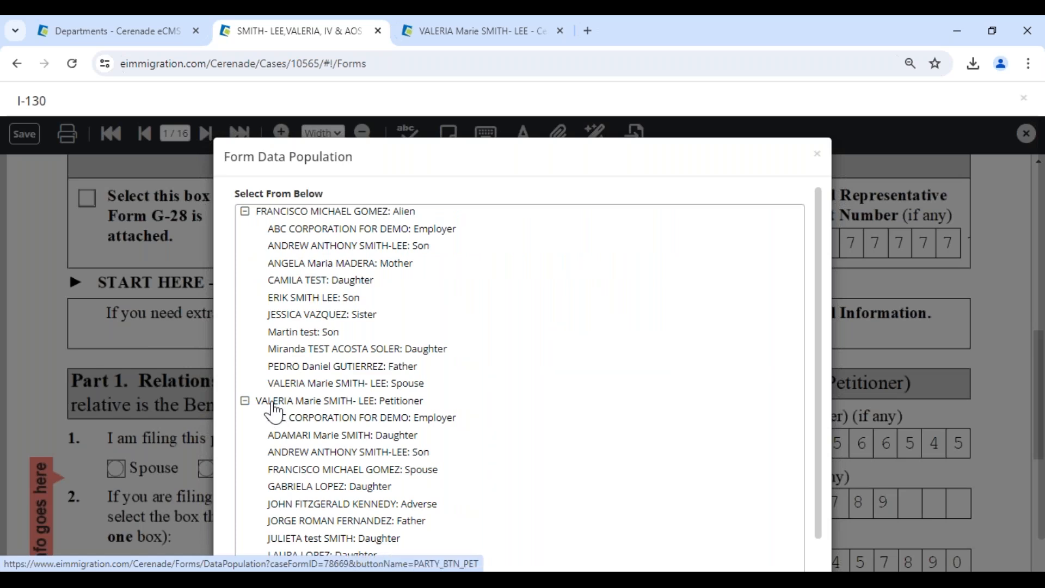
left_click(274, 405)
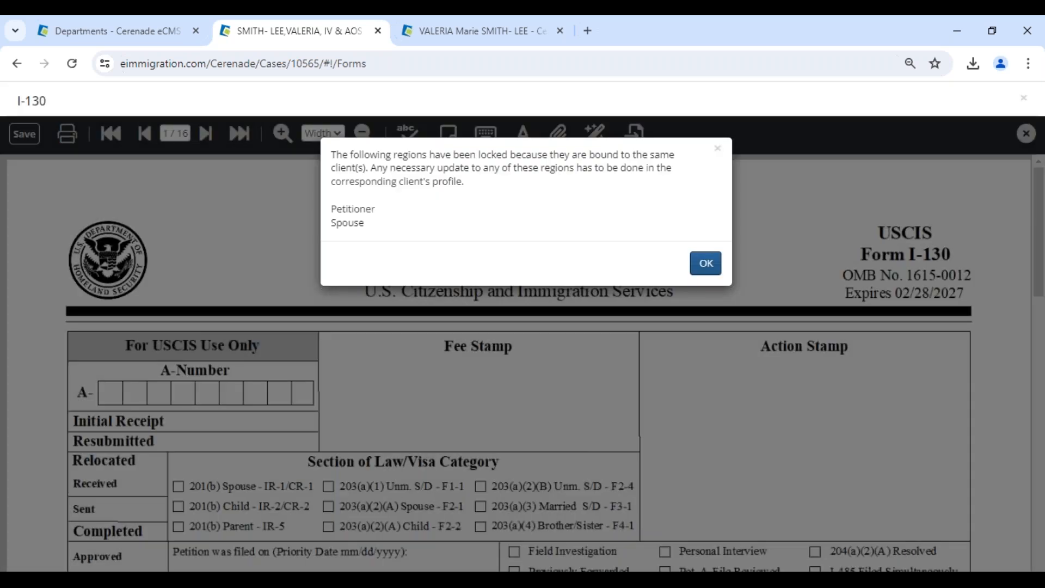
left_click(704, 265)
left_click(206, 134)
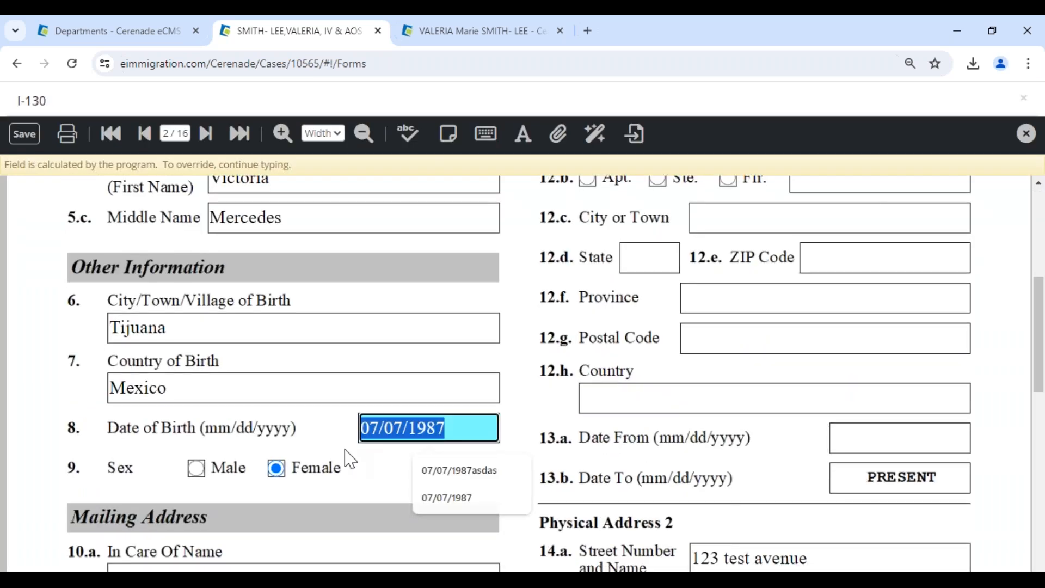
scroll(349, 459, "down", 4)
left_click(350, 402)
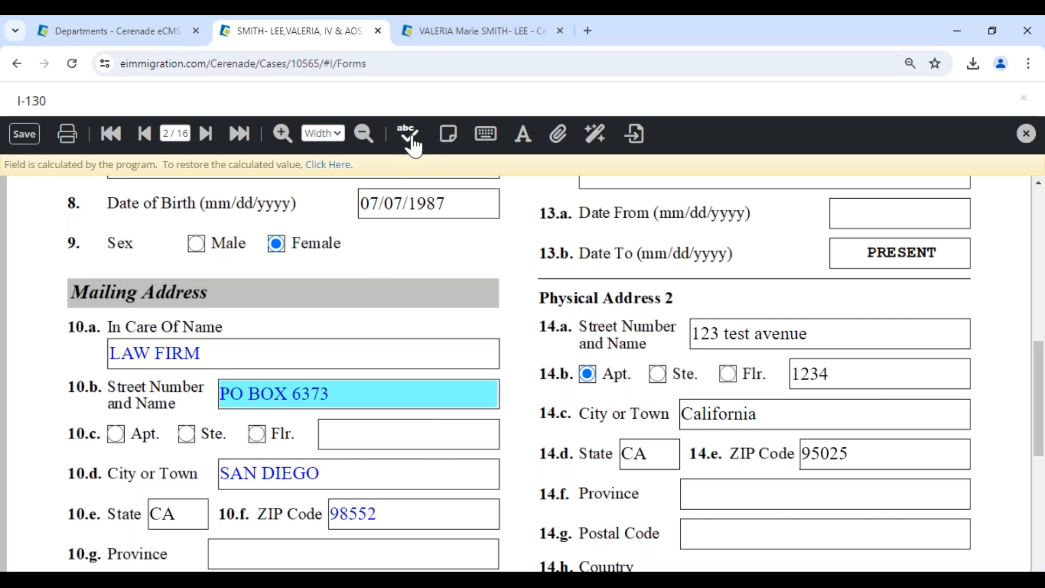
Add a sticky note reading 'PLEASE CONFIRM DOB - VV', widen it and move it to the page centre.
left_click(448, 140)
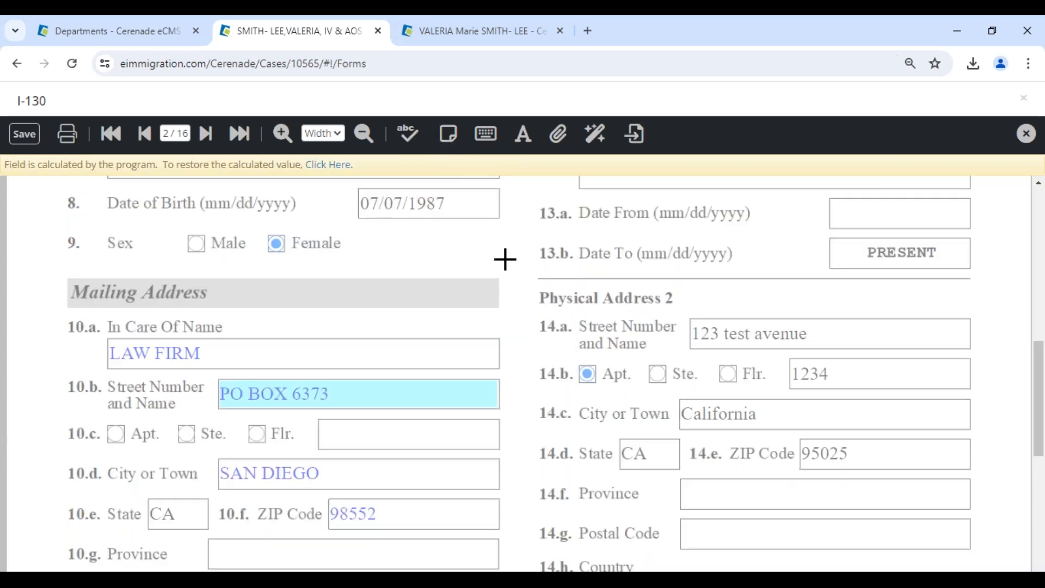
scroll(505, 259, "down", 1)
scroll(505, 251, "down", 4)
scroll(506, 229, "up", 4)
left_click(518, 188)
type("PLEASE CONFI")
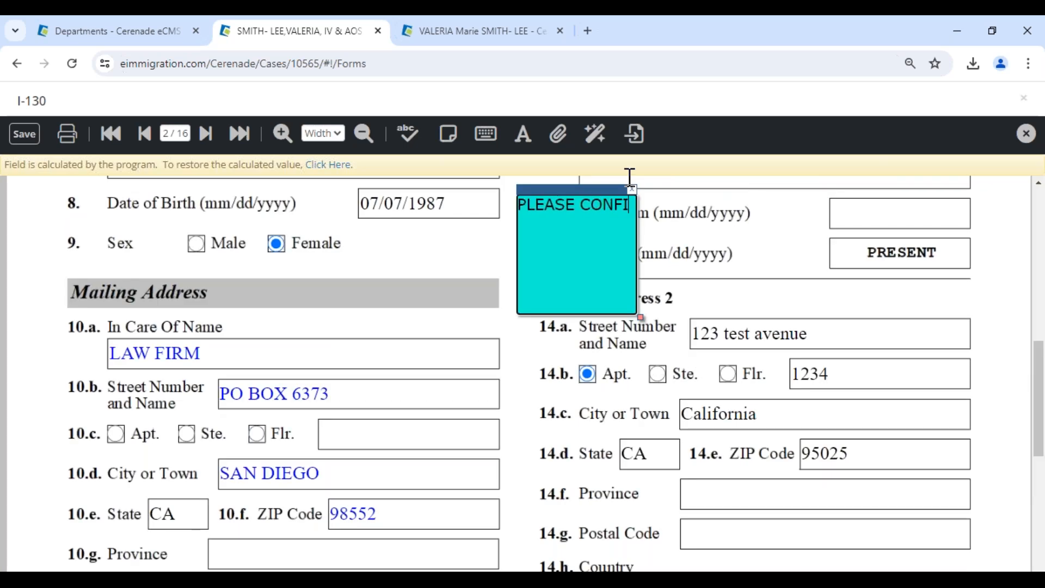
type("RM DOB - VV")
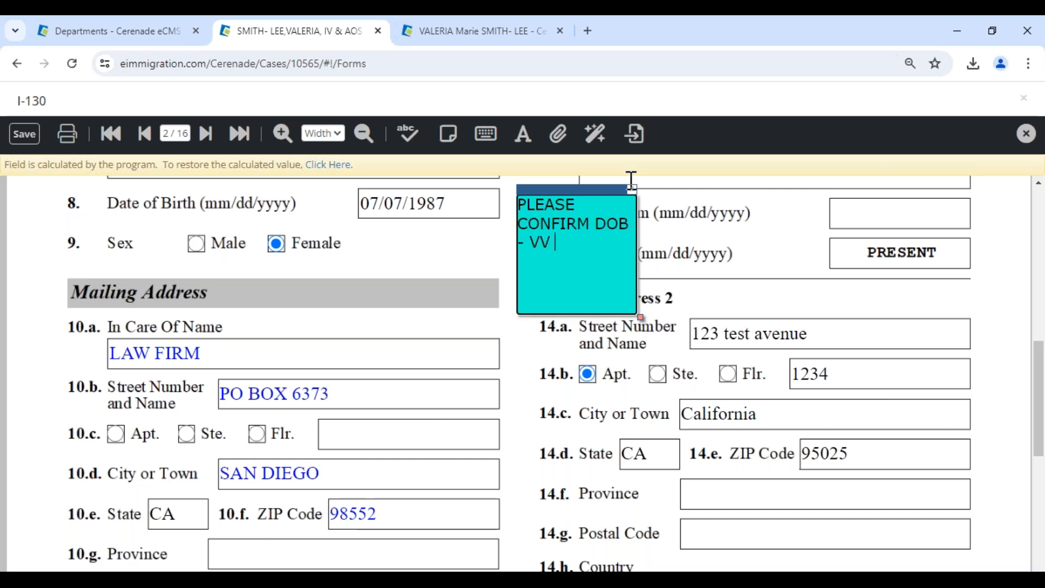
left_click_drag(638, 317, 815, 308)
left_click_drag(695, 191, 586, 234)
Add a second sticky note reading 'TEST' and drag it down over the mailing address.
left_click(448, 133)
left_click(42, 261)
type("TEST")
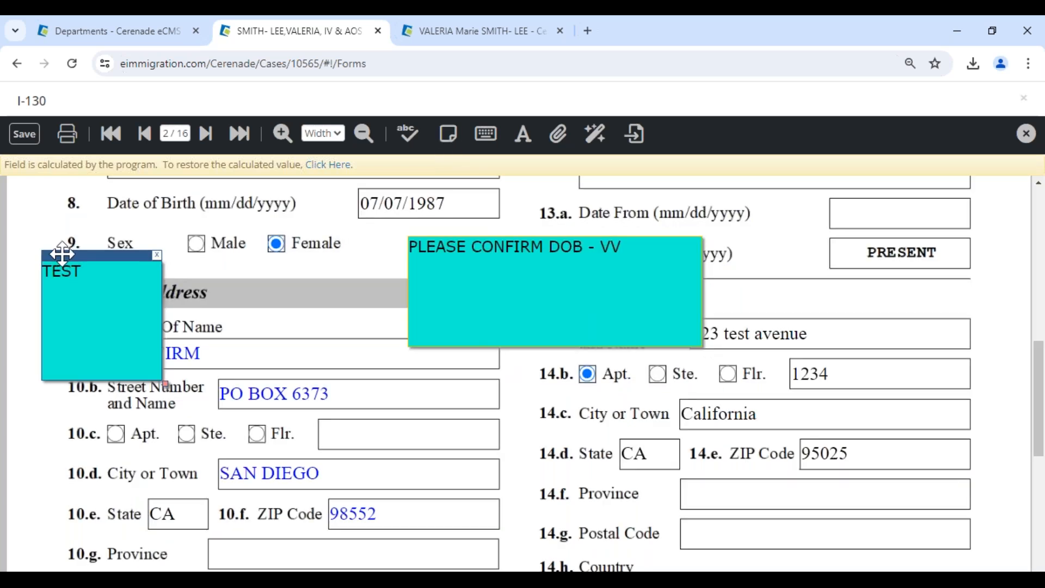
left_click_drag(58, 275, 44, 388)
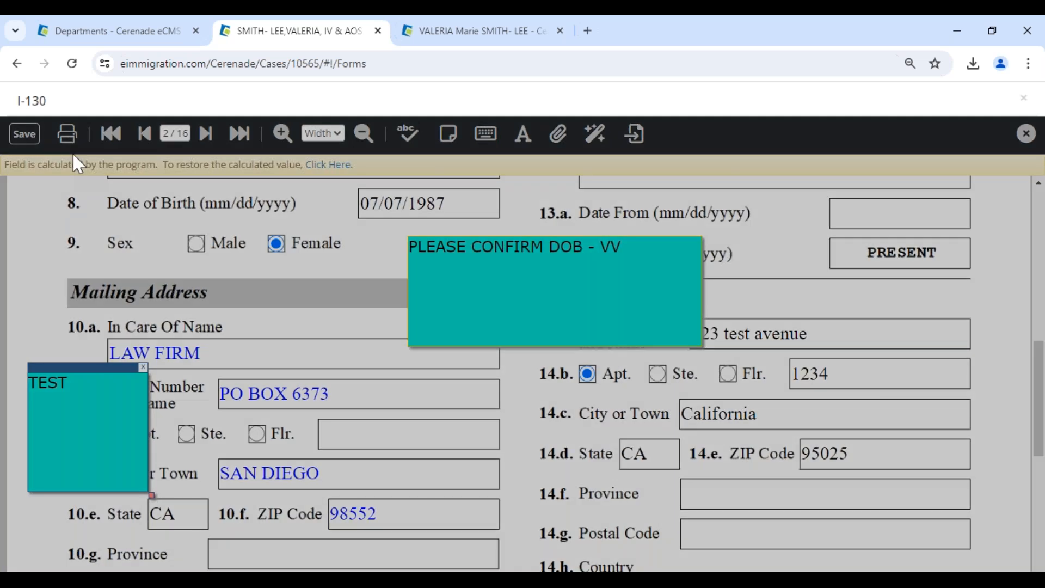
Turn off Print sticky notes in the print settings and cancel without printing.
left_click(73, 143)
left_click(599, 418)
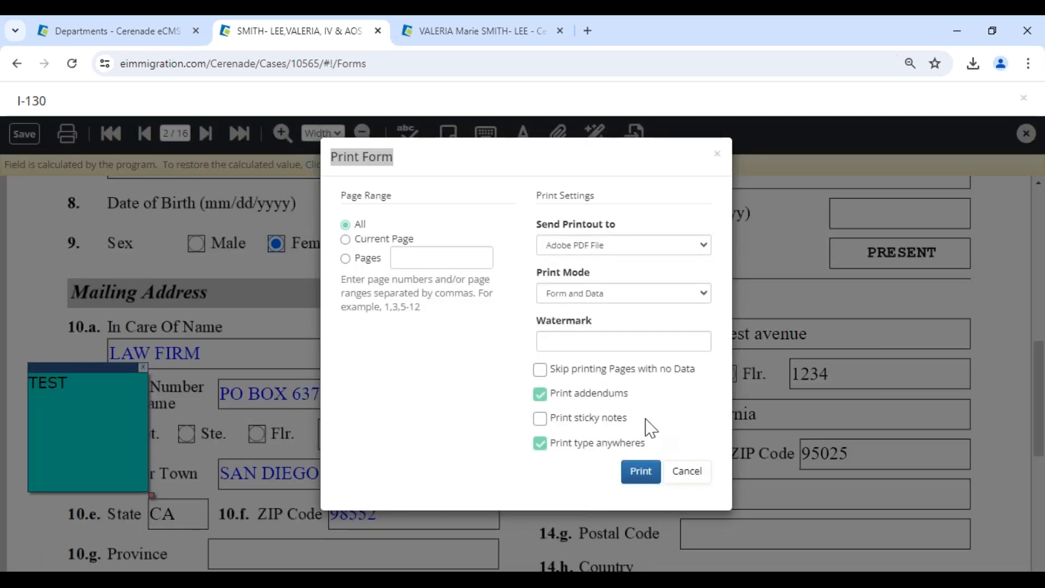
left_click(690, 475)
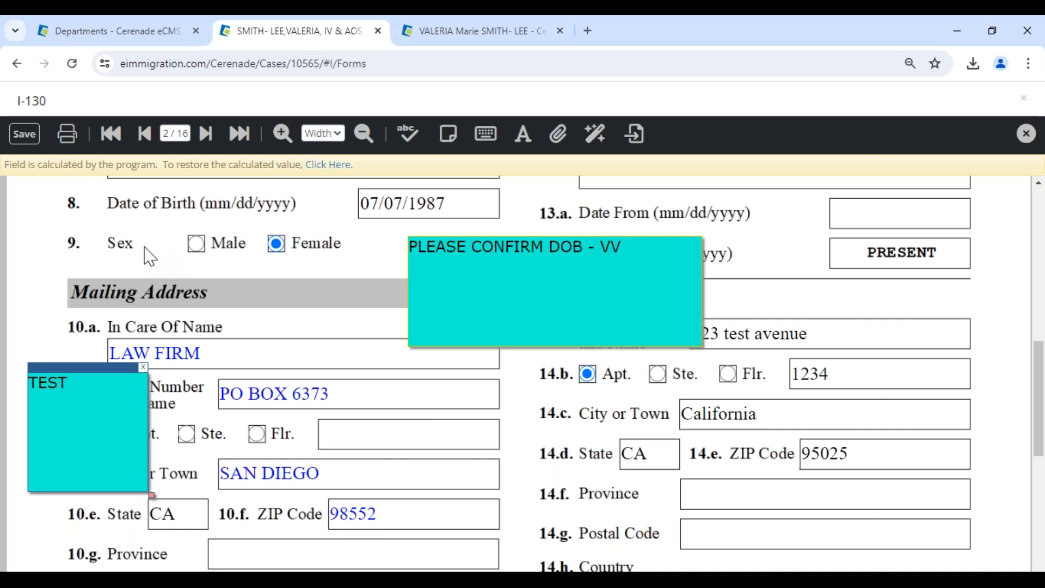
scroll(401, 425, "down", 5)
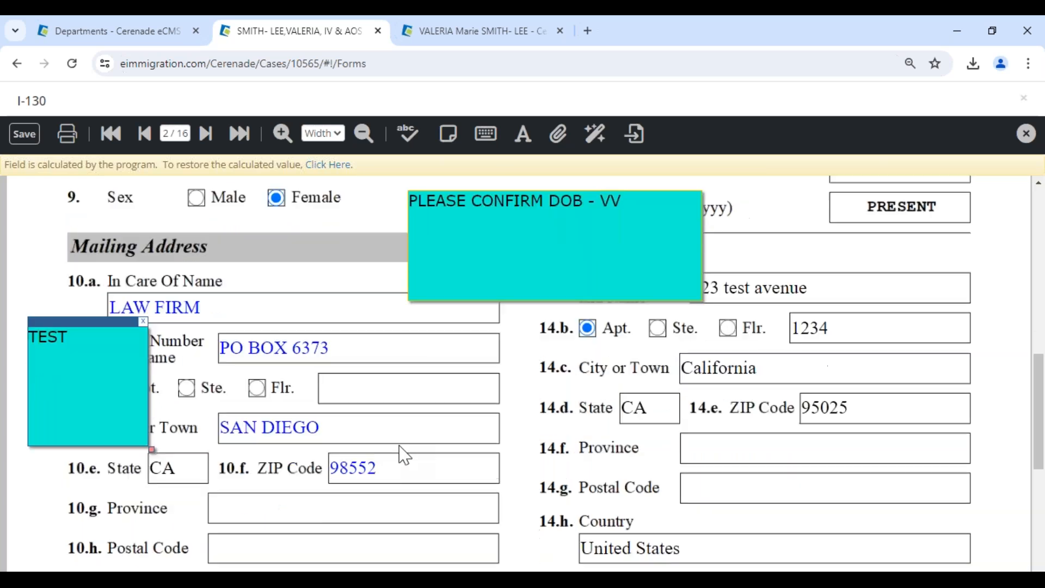
scroll(665, 264, "up", 5)
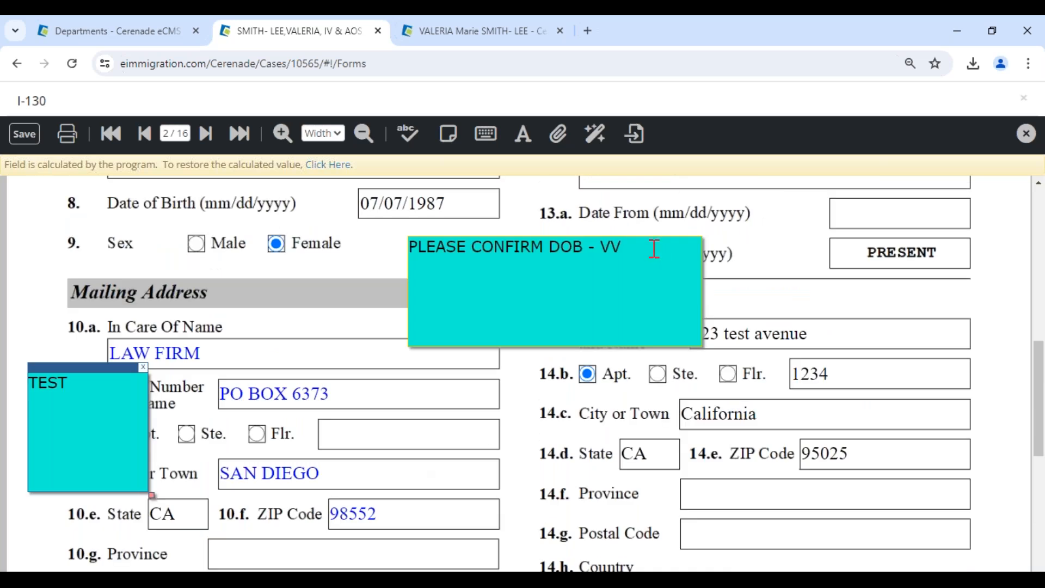
Type a free-floating 'TEST' text box on the City/Town/Village of Birth field and nudge it left.
left_click(639, 245)
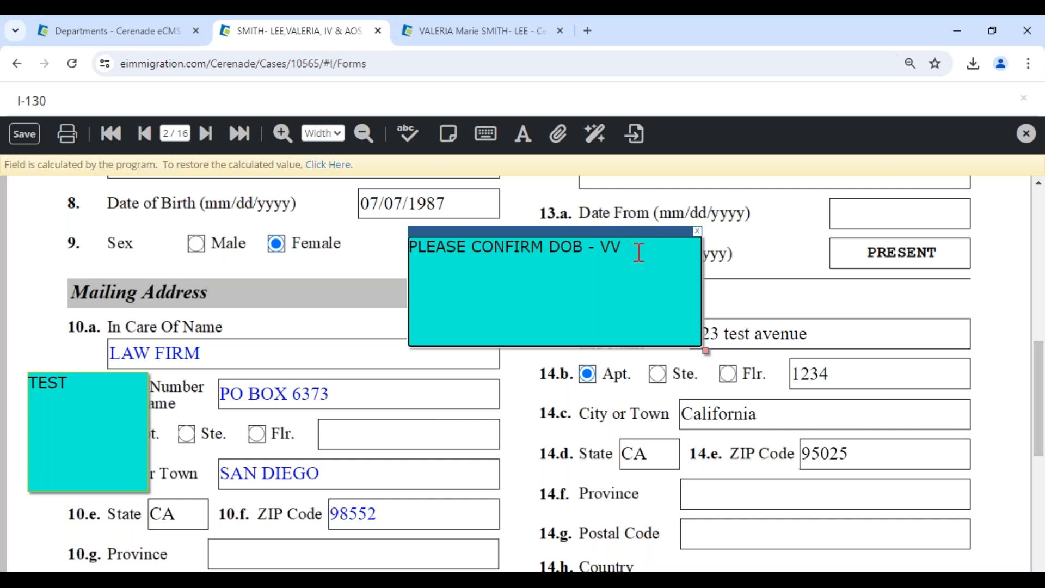
left_click(464, 197)
scroll(517, 305, "up", 3)
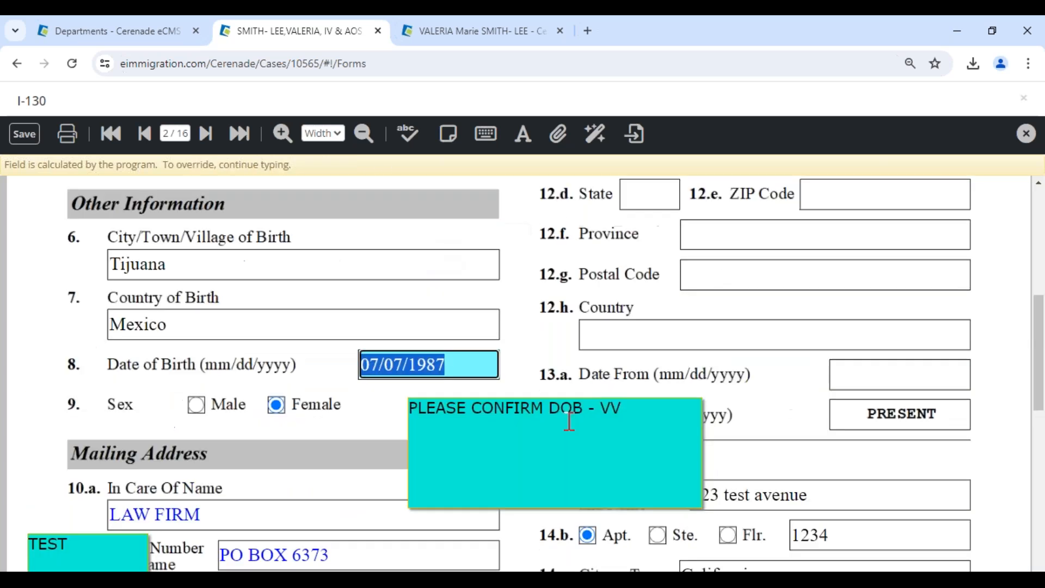
scroll(538, 325, "down", 3)
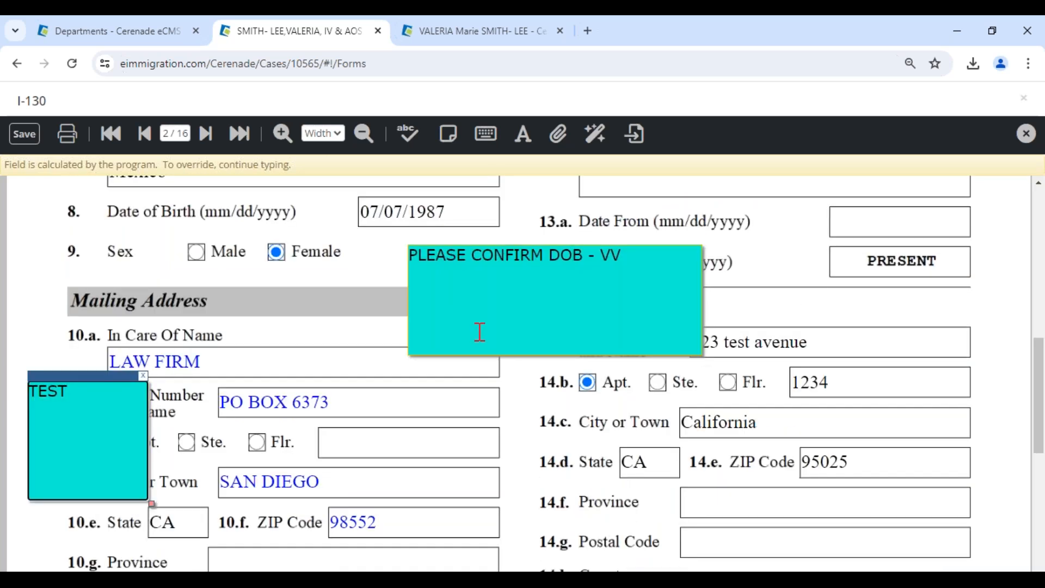
scroll(455, 366, "down", 3)
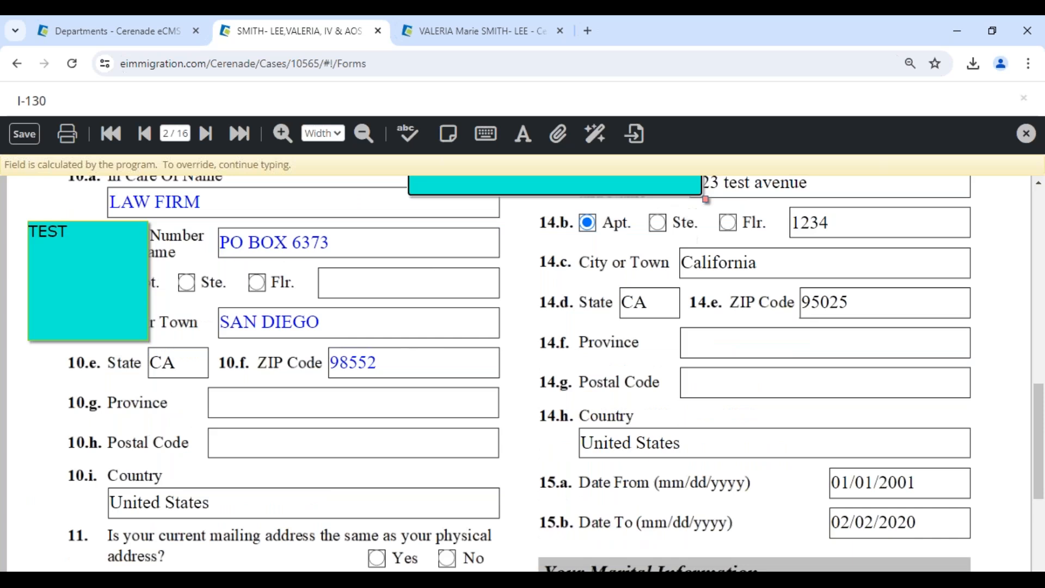
scroll(634, 268, "up", 3)
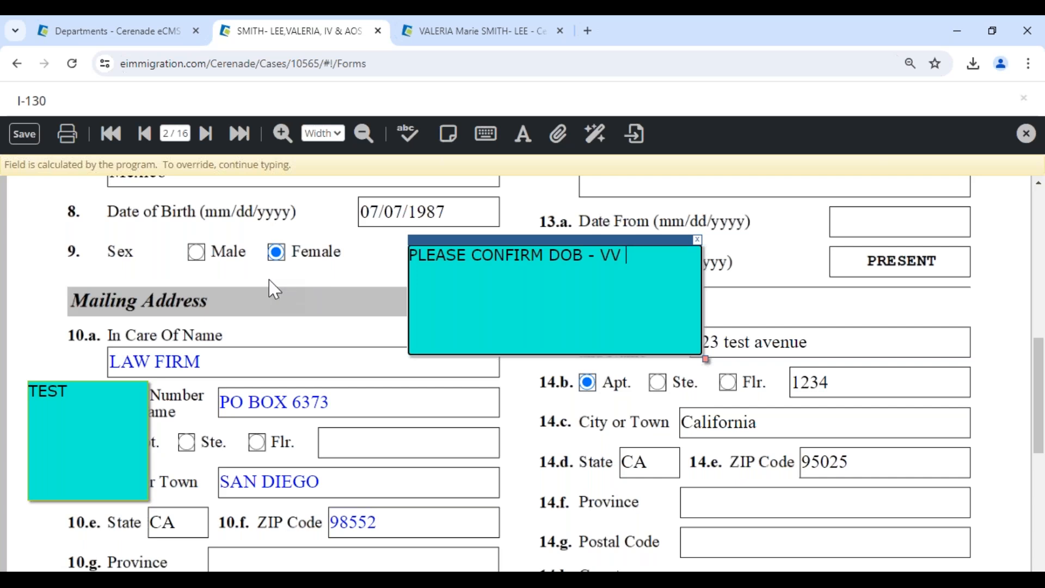
left_click(486, 135)
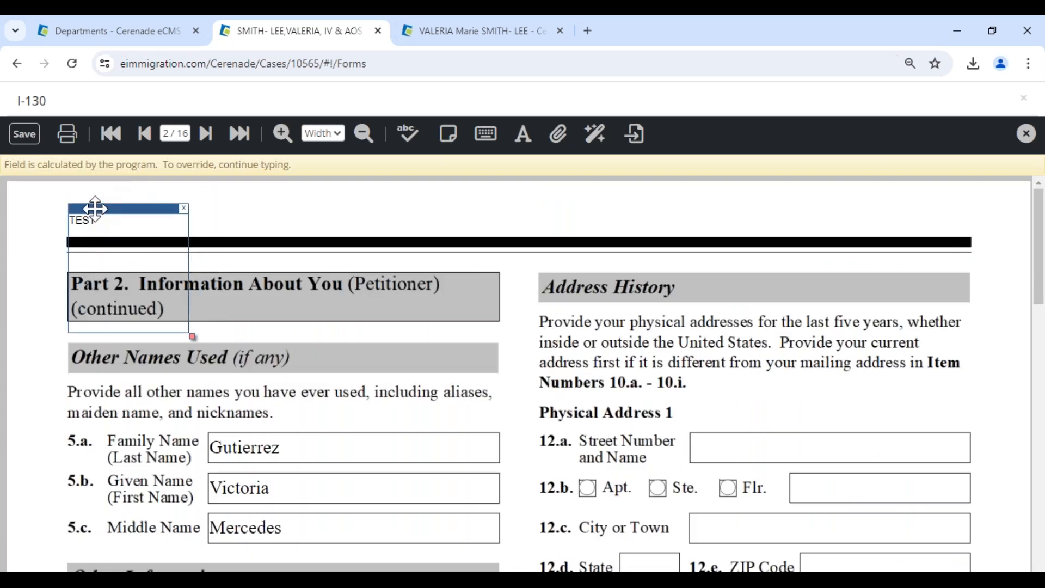
scroll(483, 327, "down", 5)
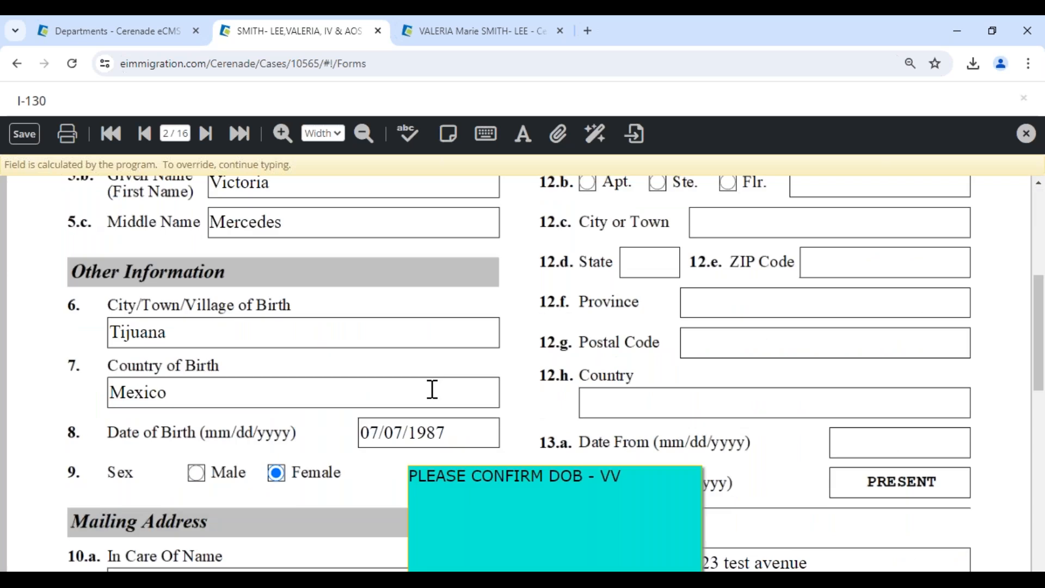
left_click(213, 327)
type("TEST")
left_click_drag(258, 323, 221, 326)
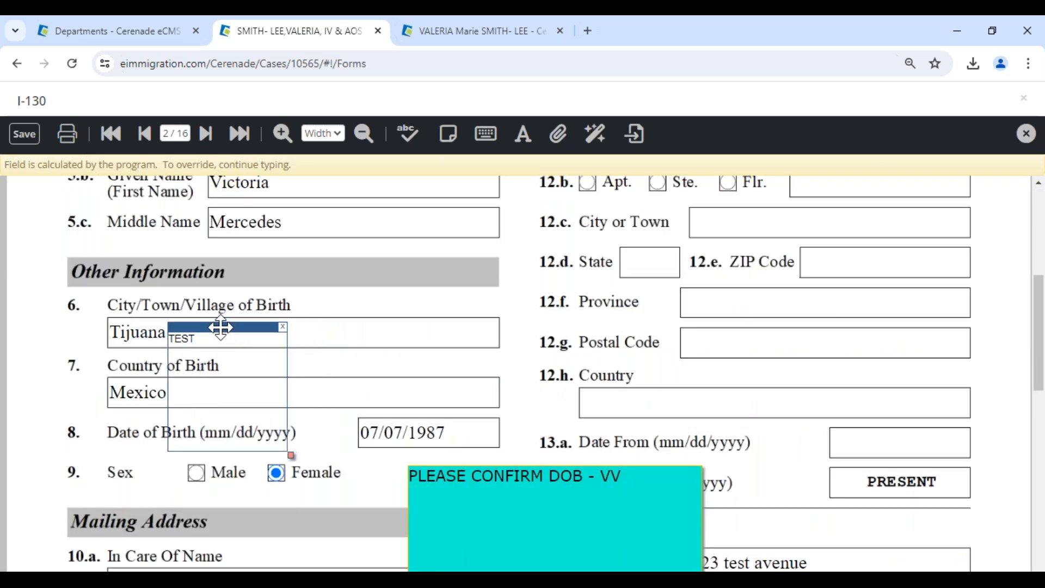
Append 'FDSDFSDGDFGDSGFSDGFDGDFGDFGDFGDFGDF' after PO BOX 6373 in the 10.b street field.
scroll(315, 381, "down", 5)
left_click(346, 392)
type("FDSDFSDGDFGDSGFSDGFDG")
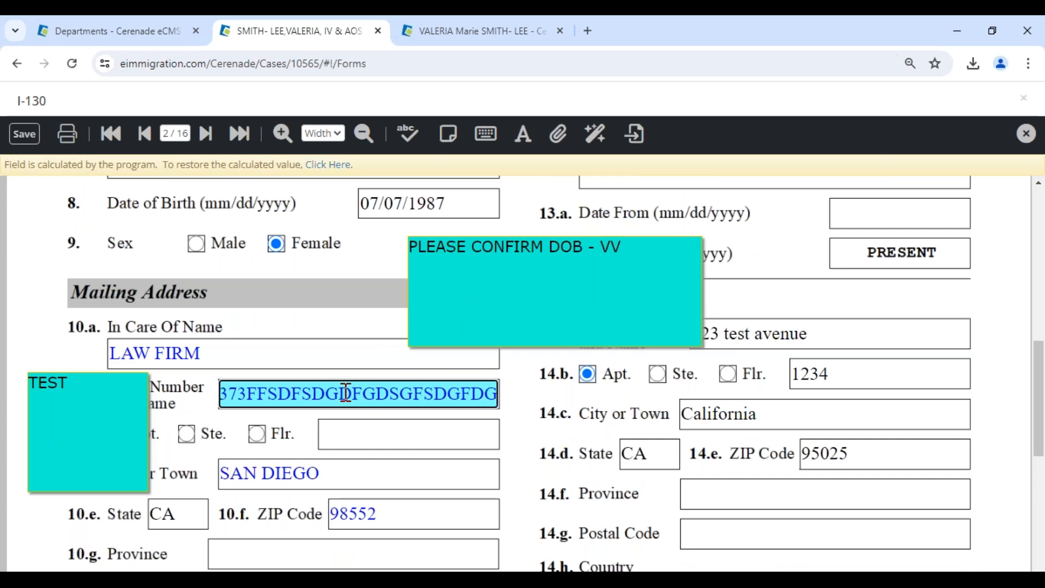
type("DFGDFGDFGDFGDFGDFGDFGDFGDF")
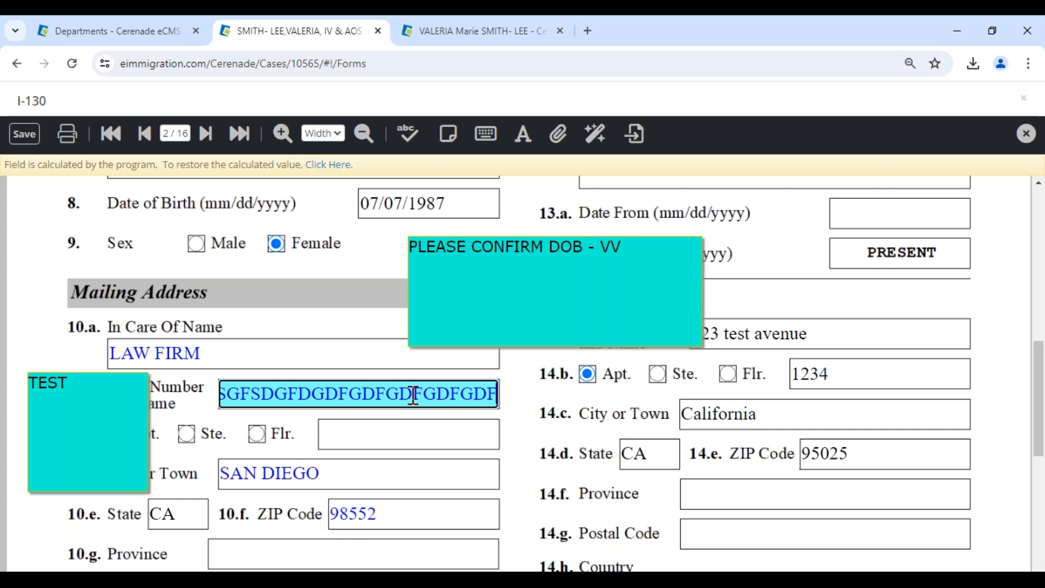
Set the 10.b street field's font size to 7, then go to the last page (16 of 16).
left_click(522, 142)
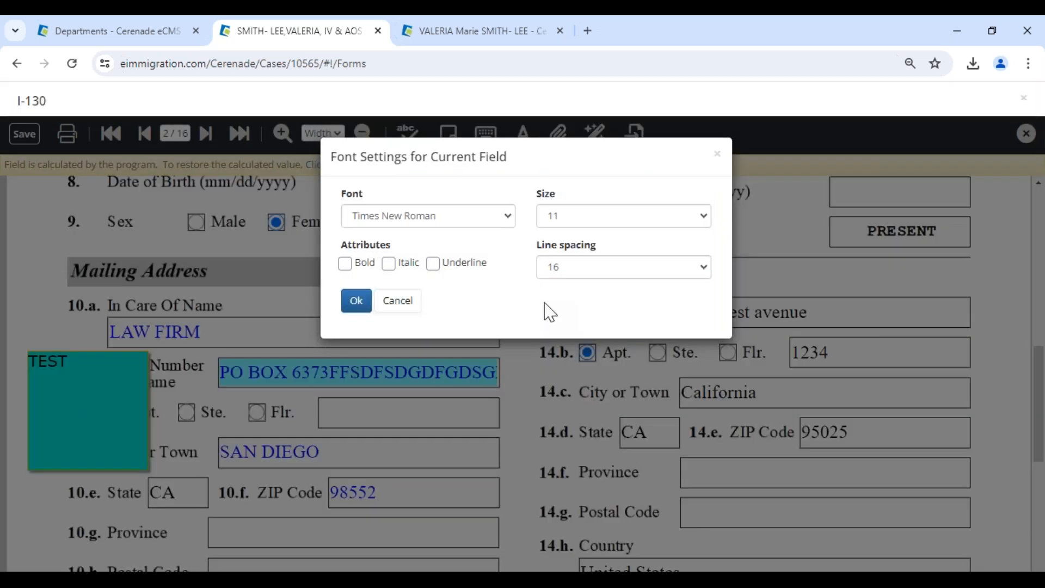
left_click(555, 216)
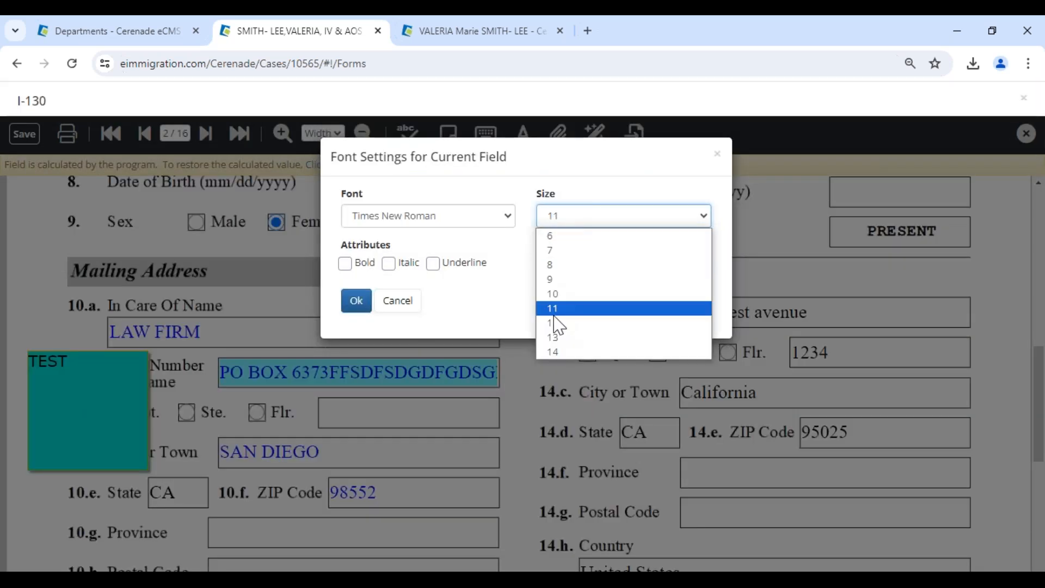
left_click(554, 251)
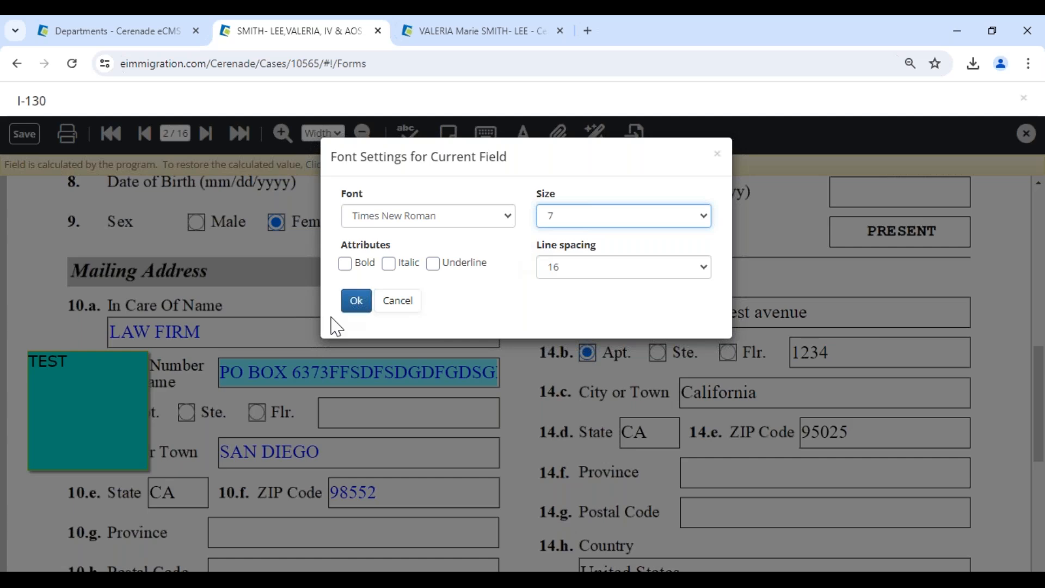
left_click(356, 301)
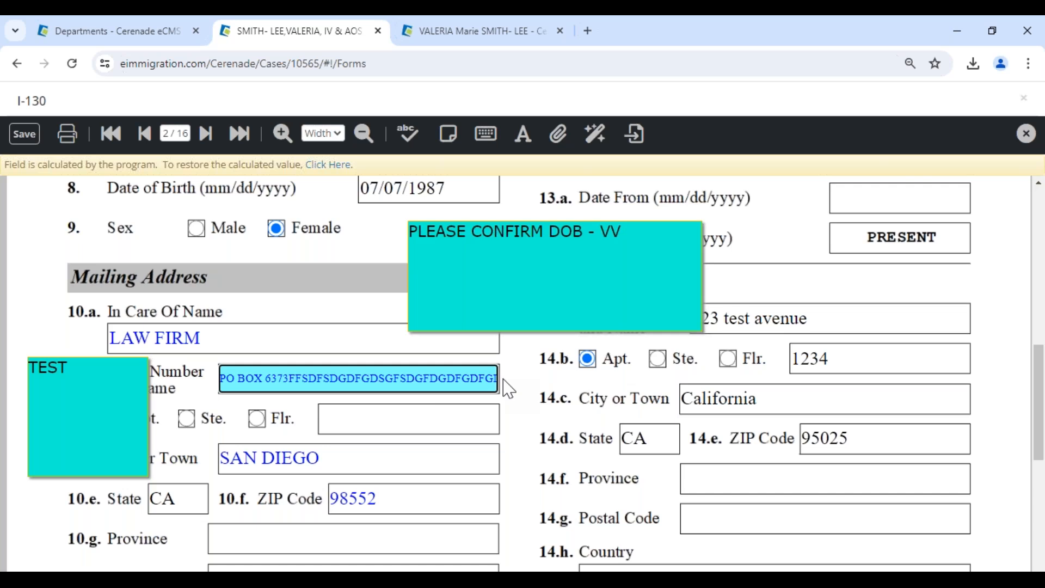
left_click(243, 137)
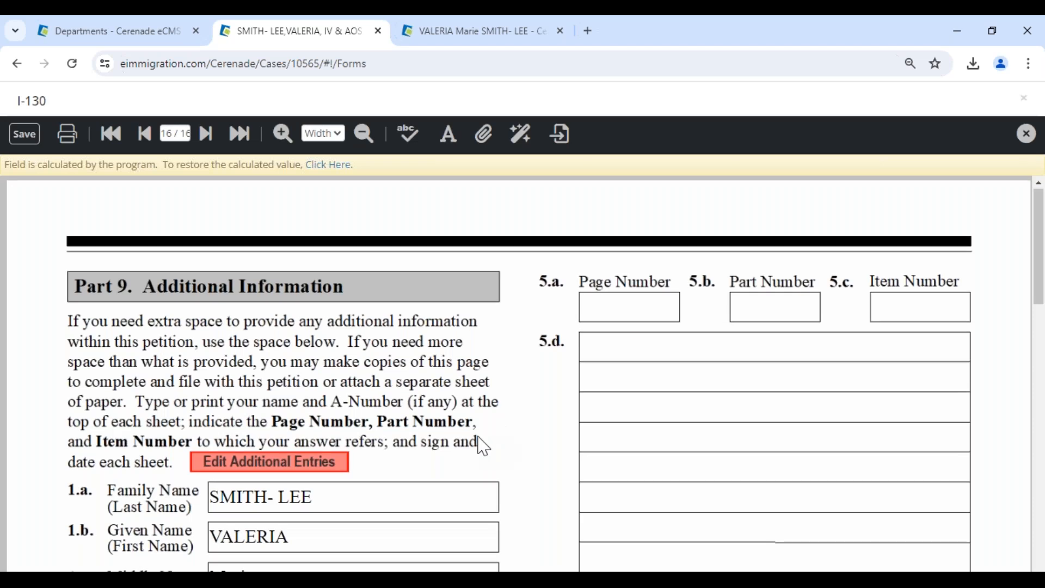
Open Edit Additional Entries, review the client's employment records and other names, then return to the form.
scroll(272, 245, "down", 4)
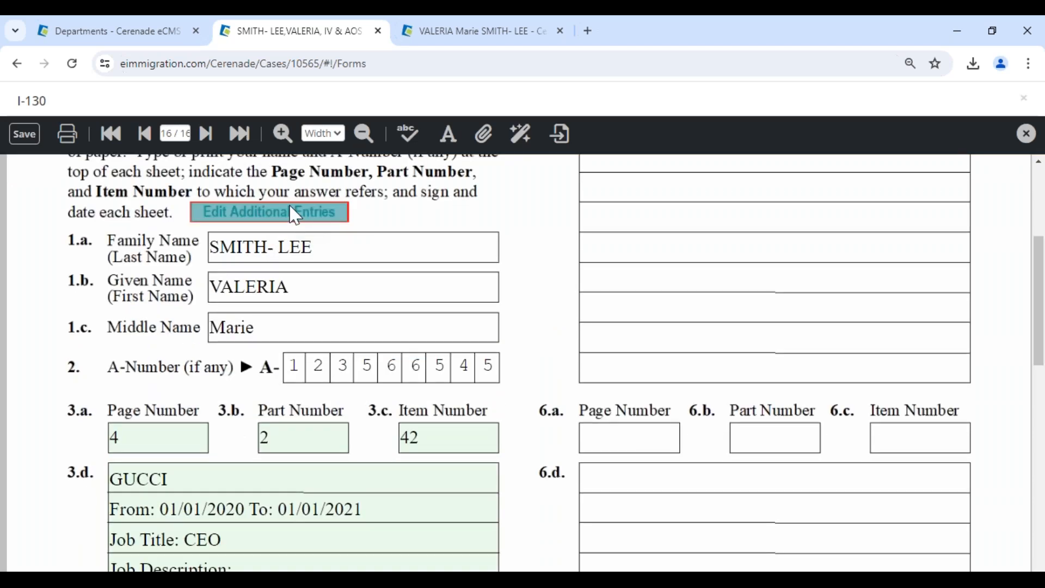
left_click(289, 208)
left_click(475, 33)
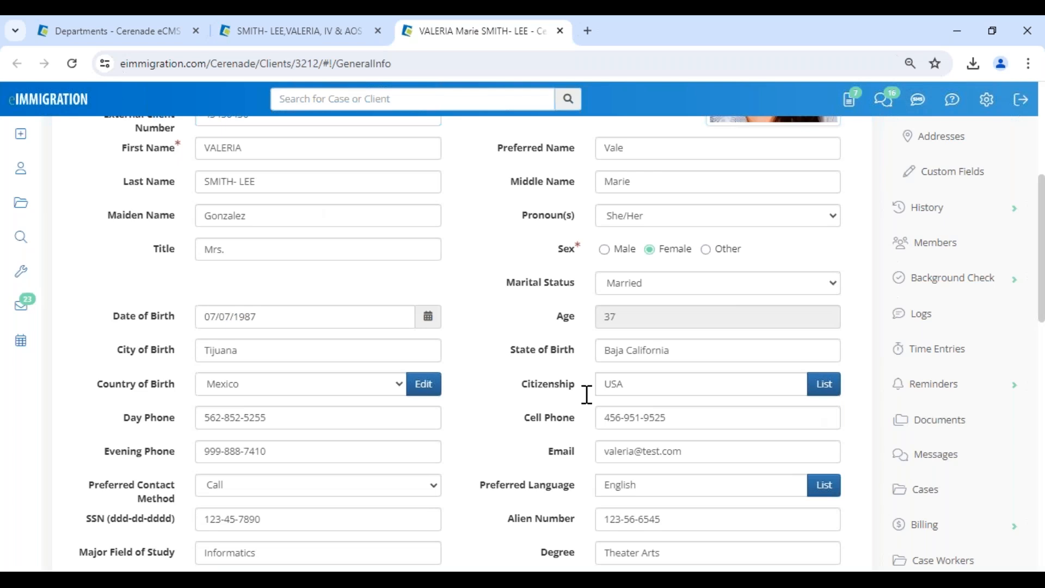
scroll(502, 332, "up", 5)
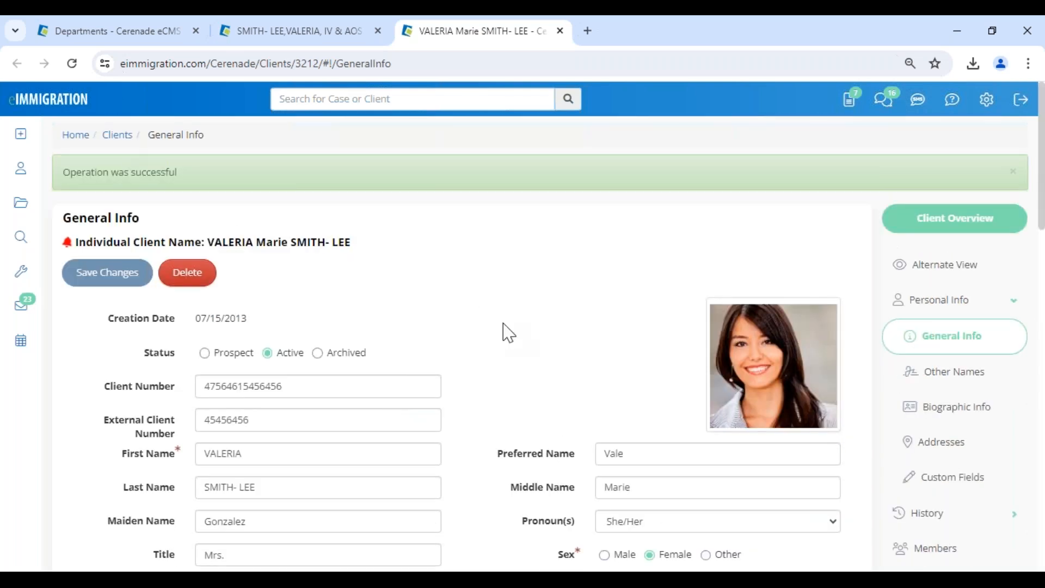
scroll(507, 354, "down", 5)
scroll(516, 381, "up", 5)
left_click(969, 510)
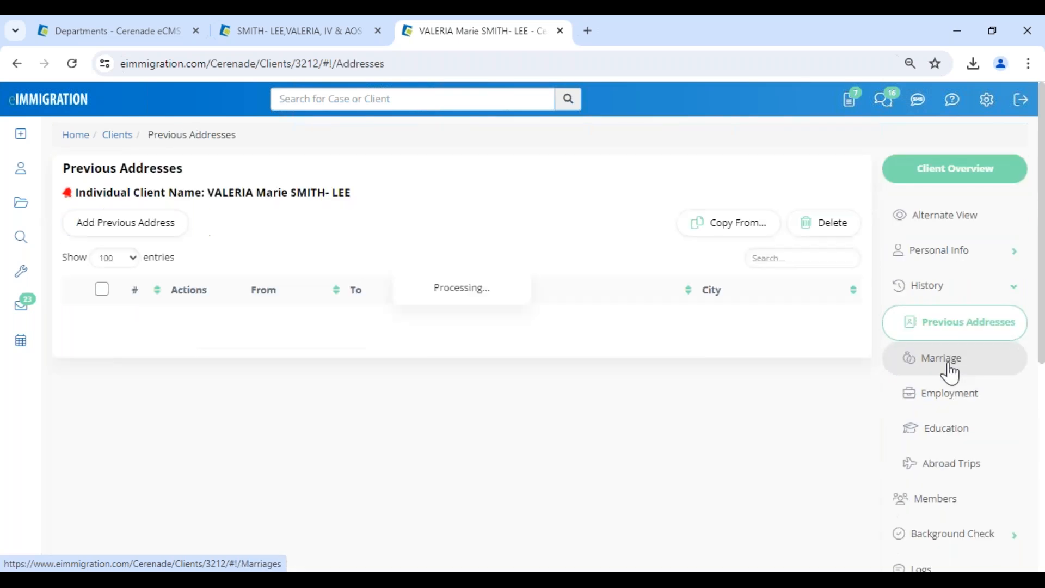
left_click(957, 404)
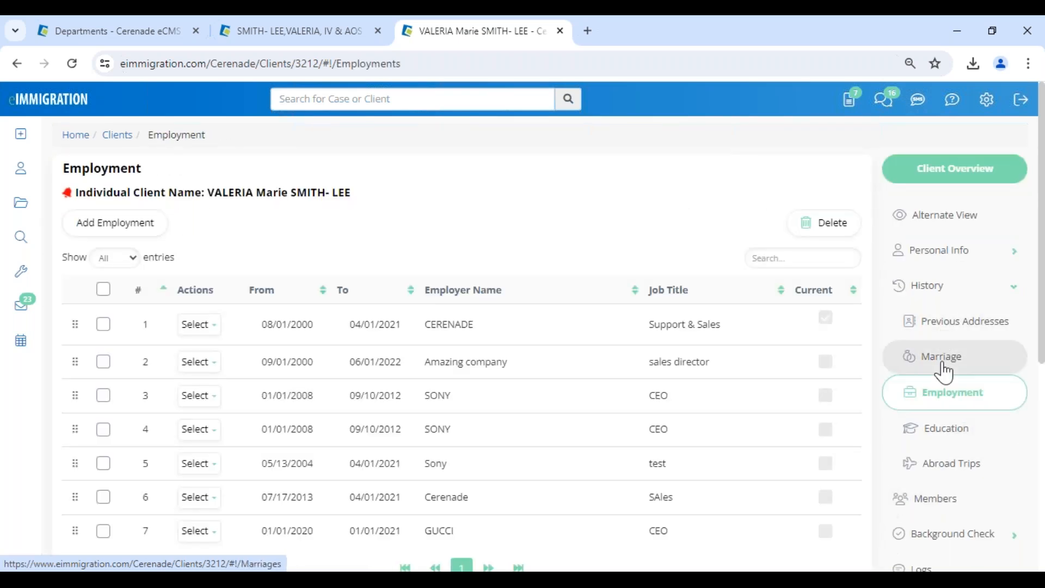
left_click(940, 252)
left_click(945, 327)
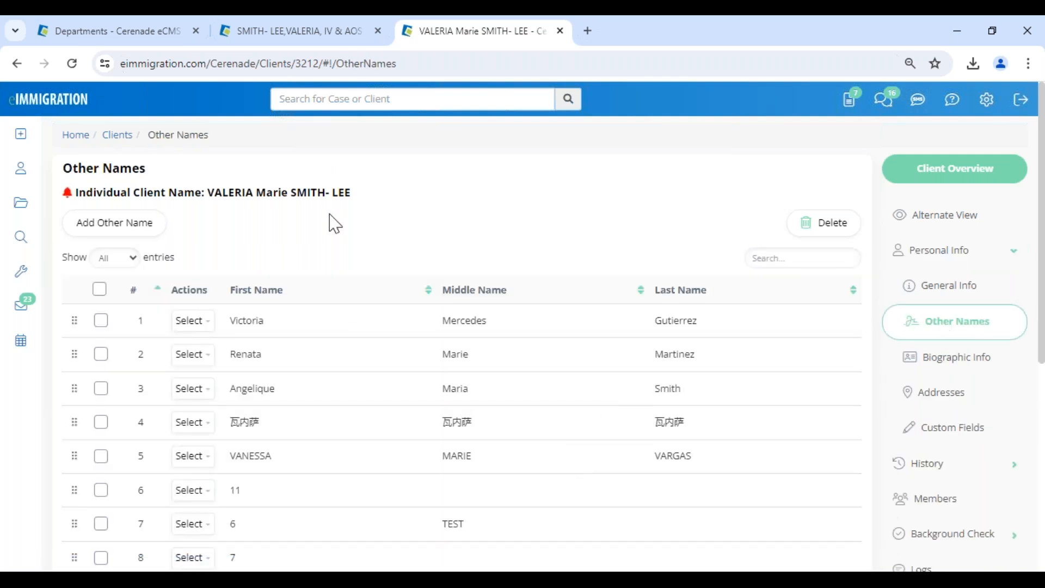
left_click(308, 33)
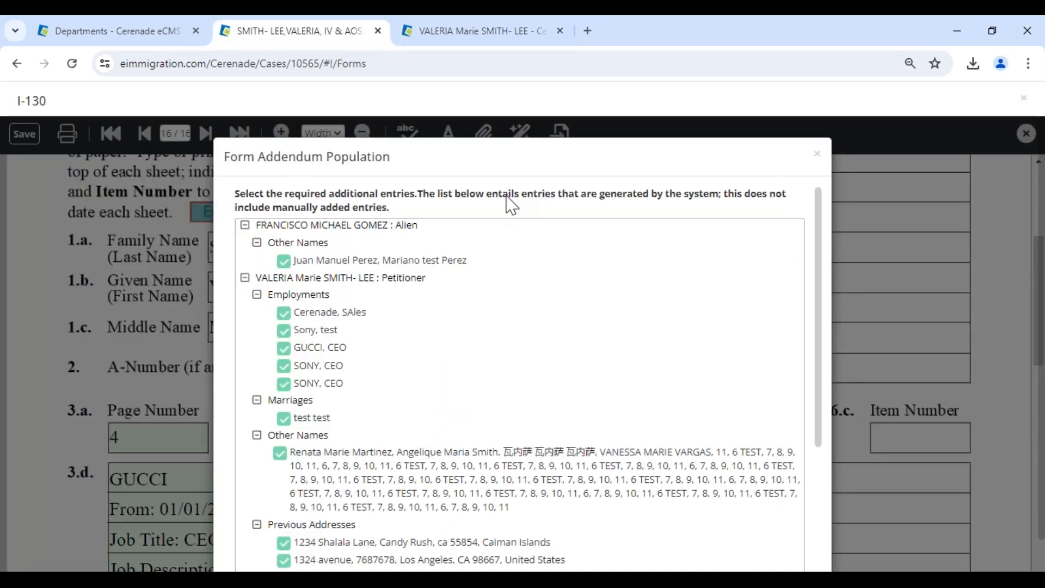
Reopen the addendum entries list and exclude the SONY, CEO and Sony, test employments.
left_click(816, 156)
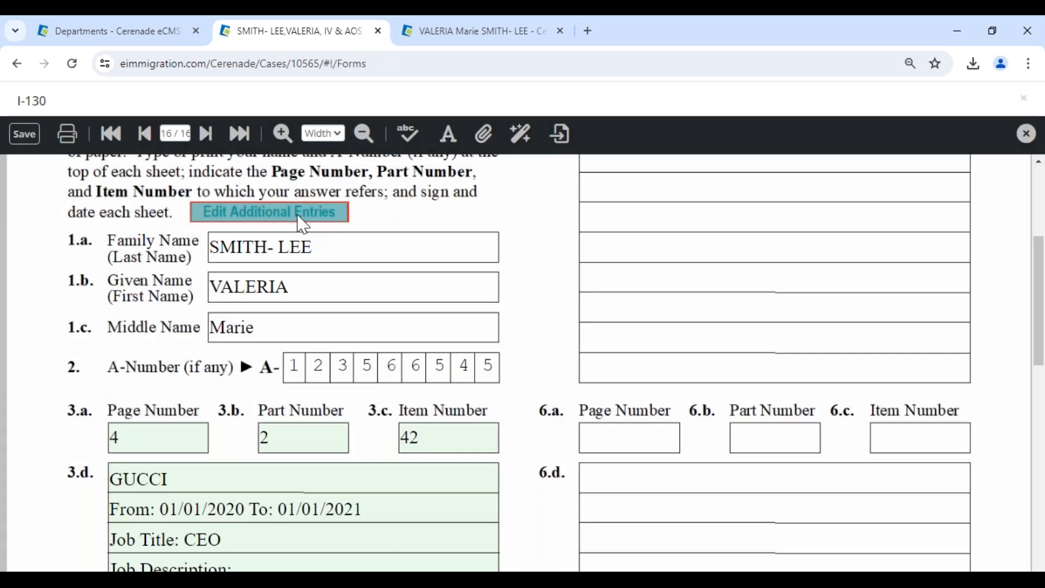
left_click(303, 220)
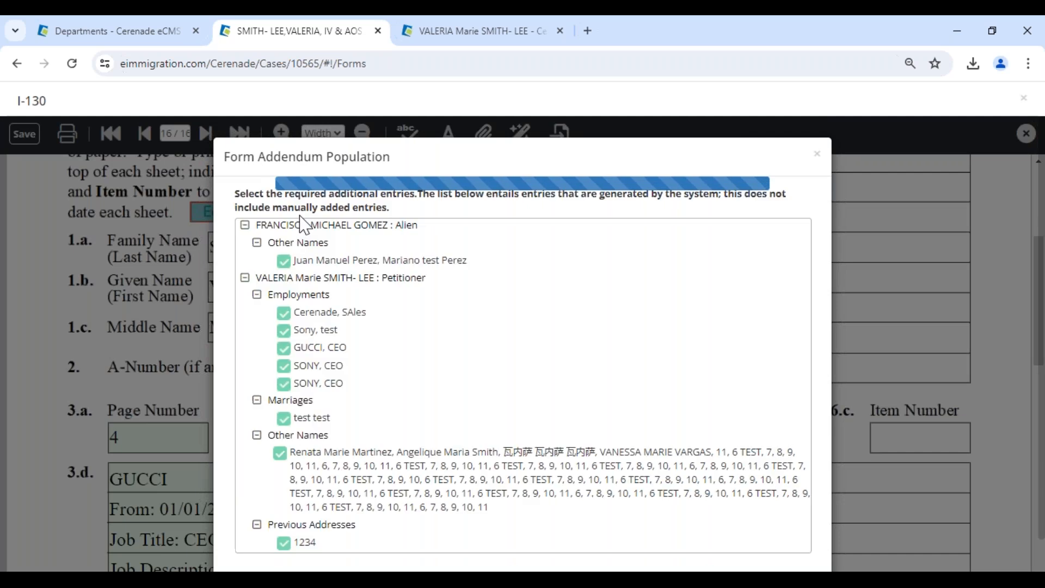
left_click(284, 366)
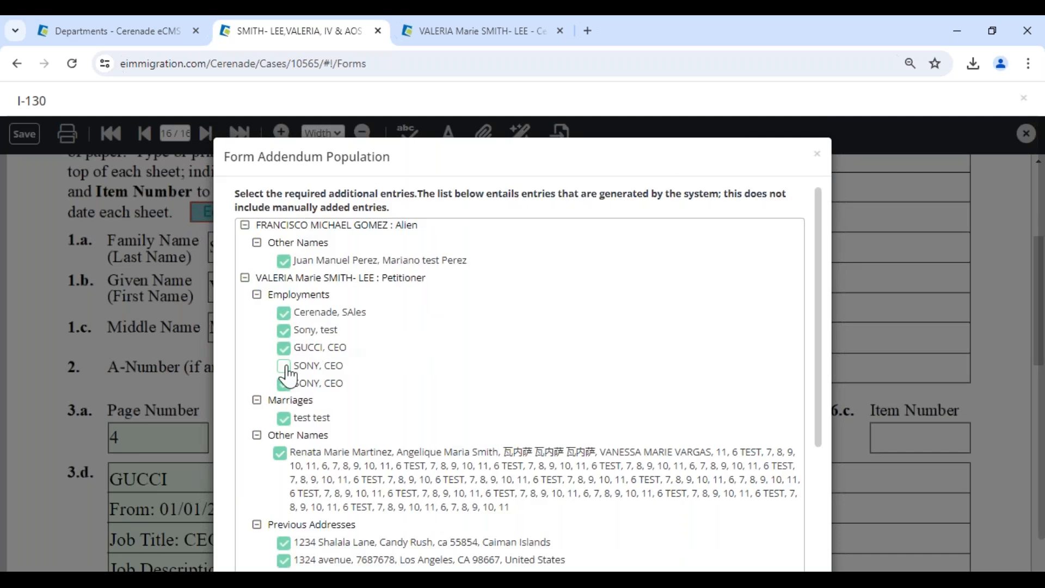
left_click(284, 330)
scroll(283, 381, "down", 1)
scroll(300, 390, "down", 3)
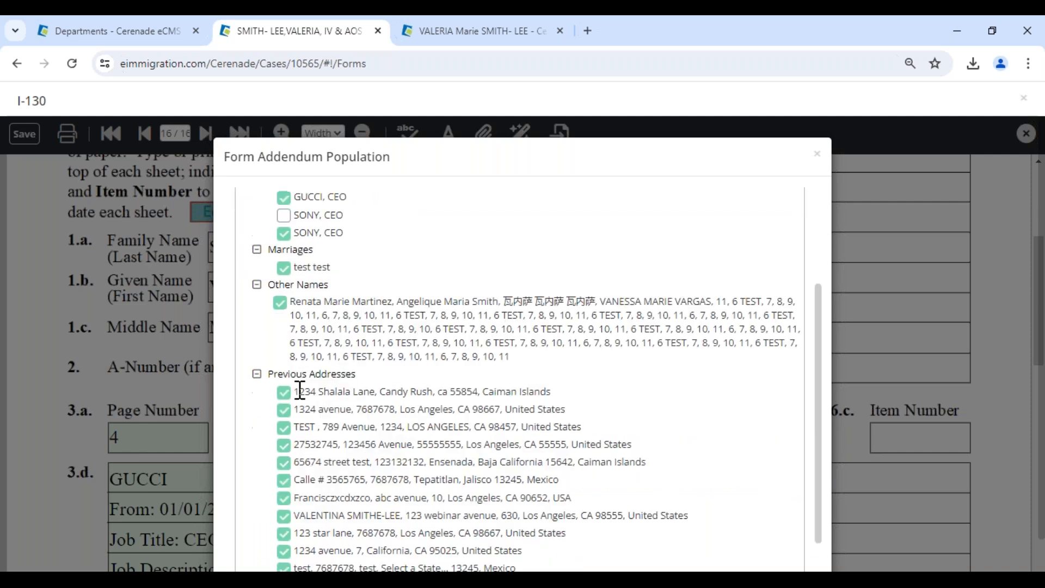
Exclude the long other-names entry and the last four previous addresses, then save the entries.
left_click(280, 302)
scroll(281, 326, "down", 2)
left_click(284, 545)
left_click(284, 527)
left_click(283, 510)
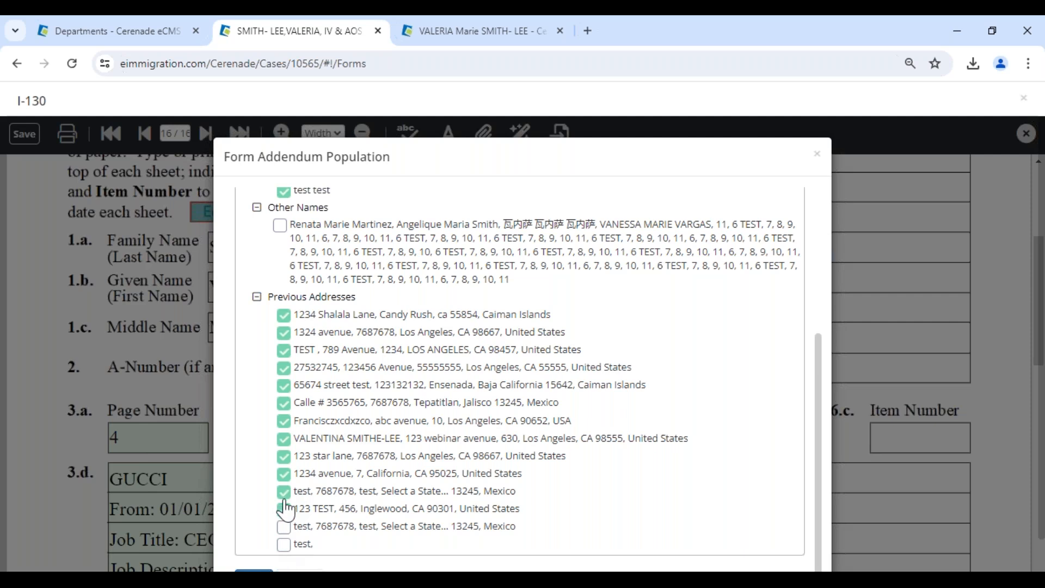
left_click(284, 491)
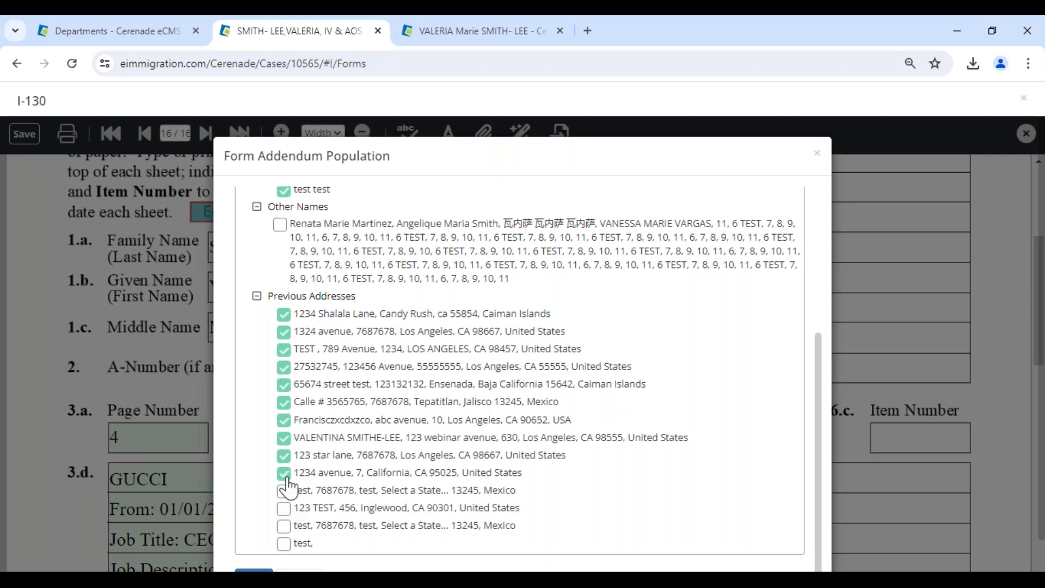
scroll(289, 486, "down", 1)
left_click(248, 532)
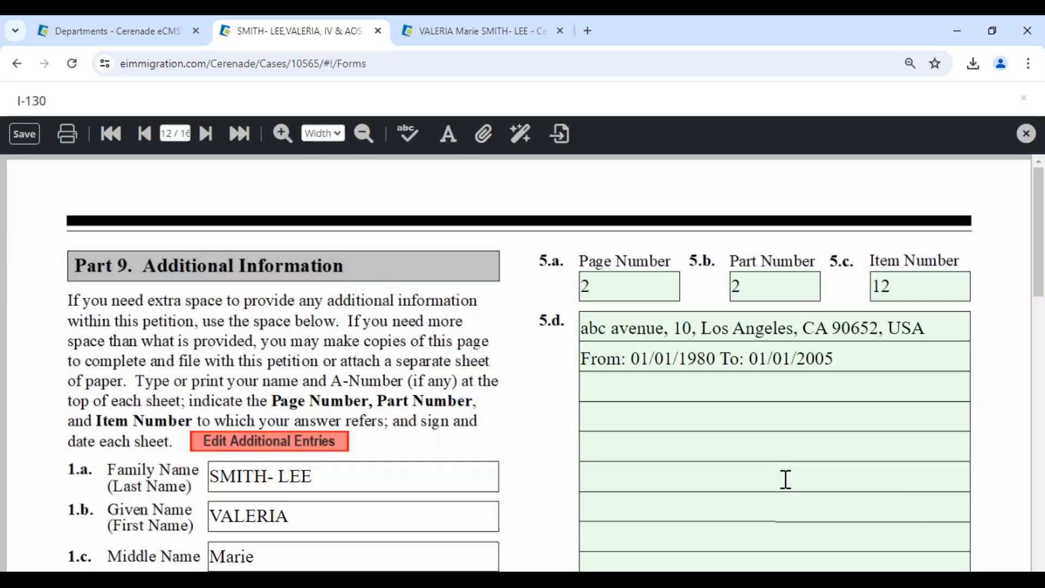
Save the I-130 to the server and jump to page 2.
scroll(785, 479, "down", 5)
scroll(786, 479, "down", 8)
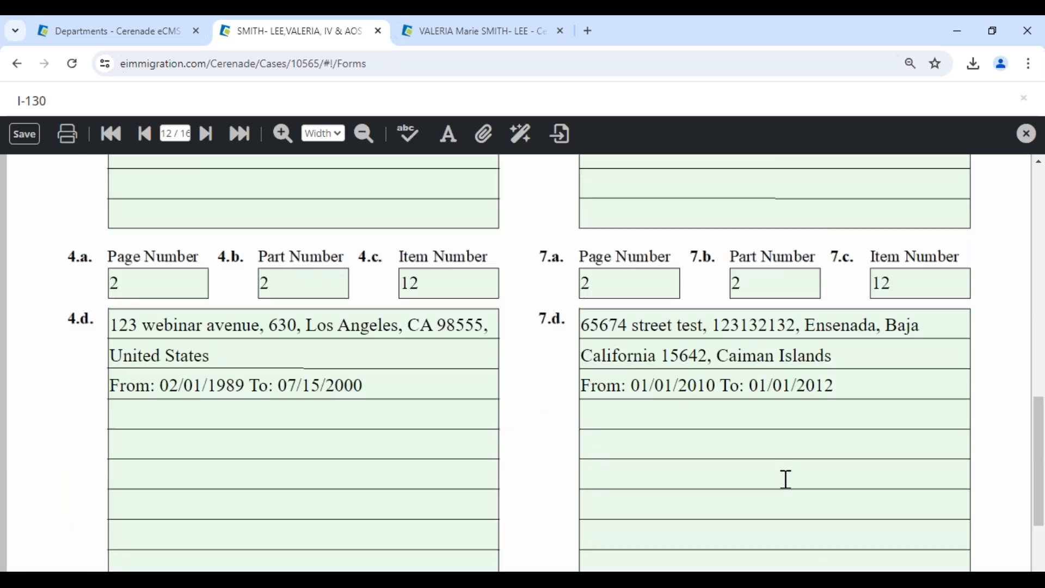
scroll(785, 479, "down", 3)
left_click(23, 134)
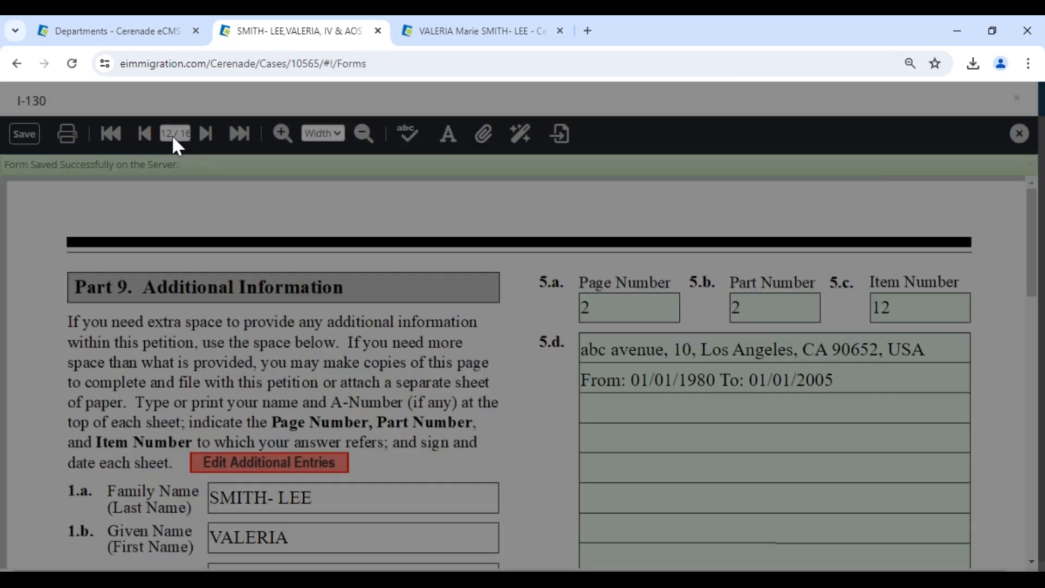
left_click(173, 138)
type("2")
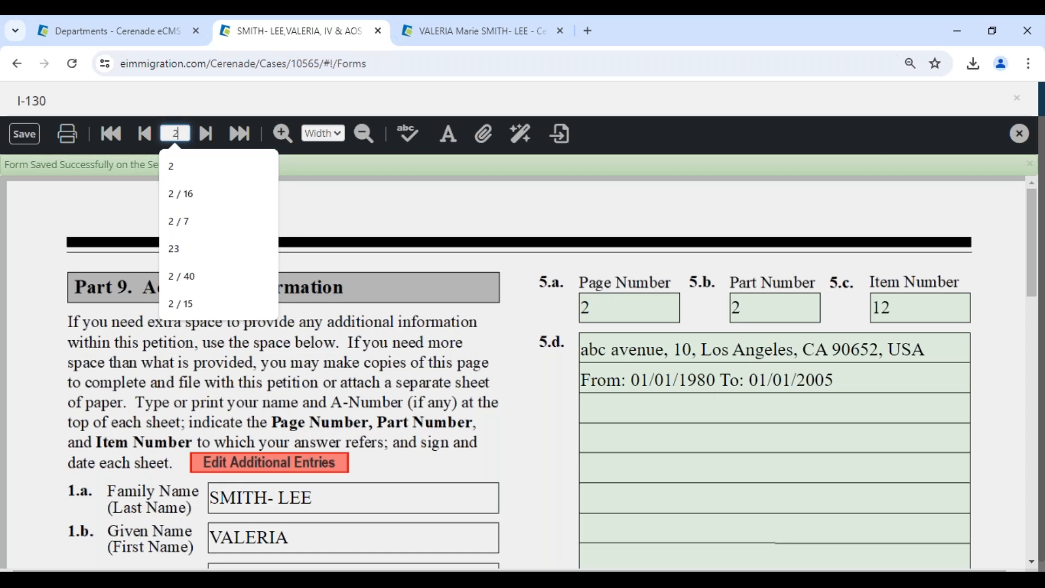
key("Return")
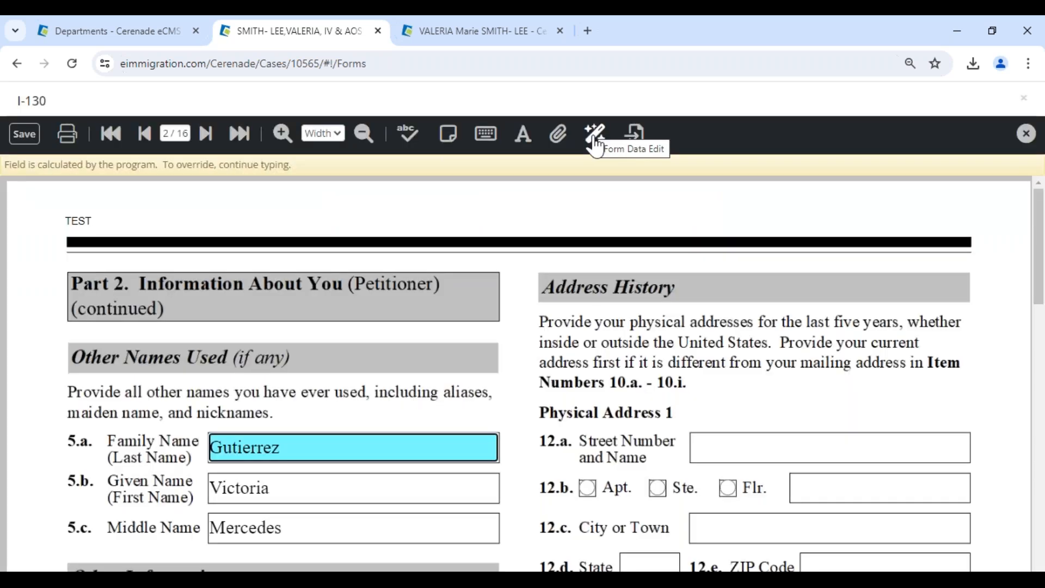
Replace every empty I-130 field with N/A through Form Data Edit, then close the form.
left_click(596, 146)
left_click(572, 258)
type("n/")
key("BackSpace")
key("BackSpace")
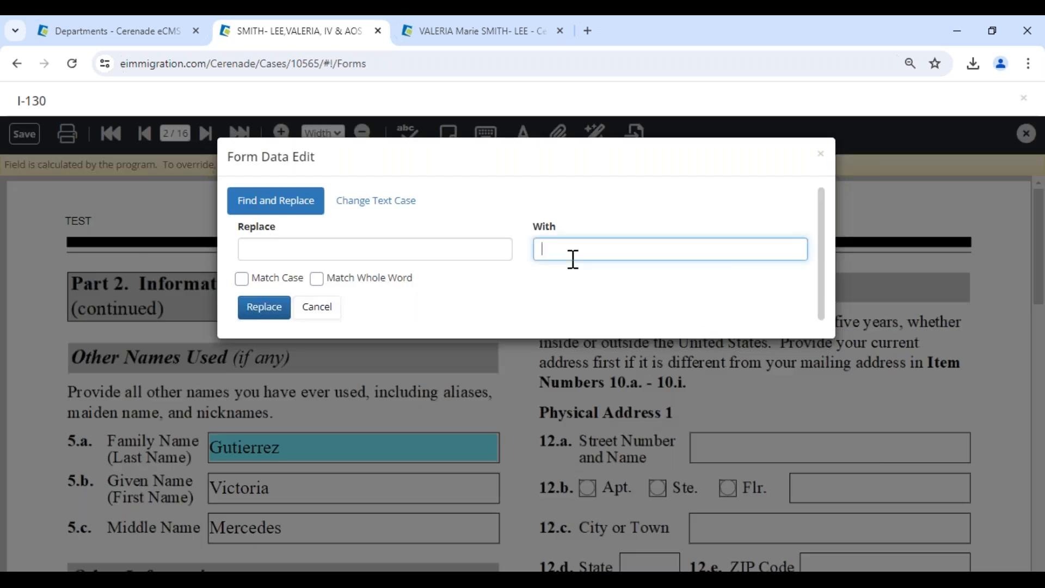
type("N/A")
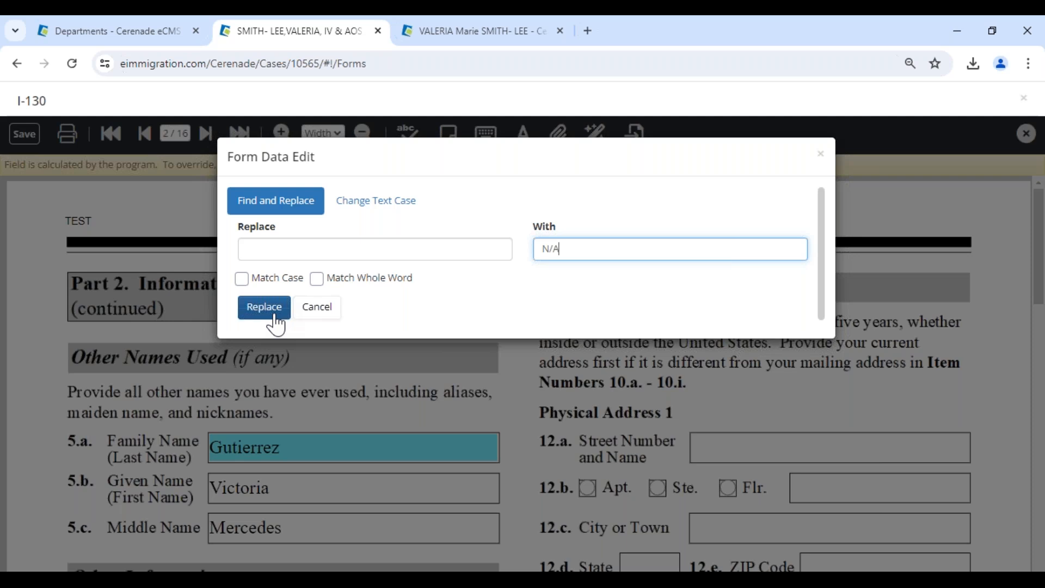
left_click(276, 318)
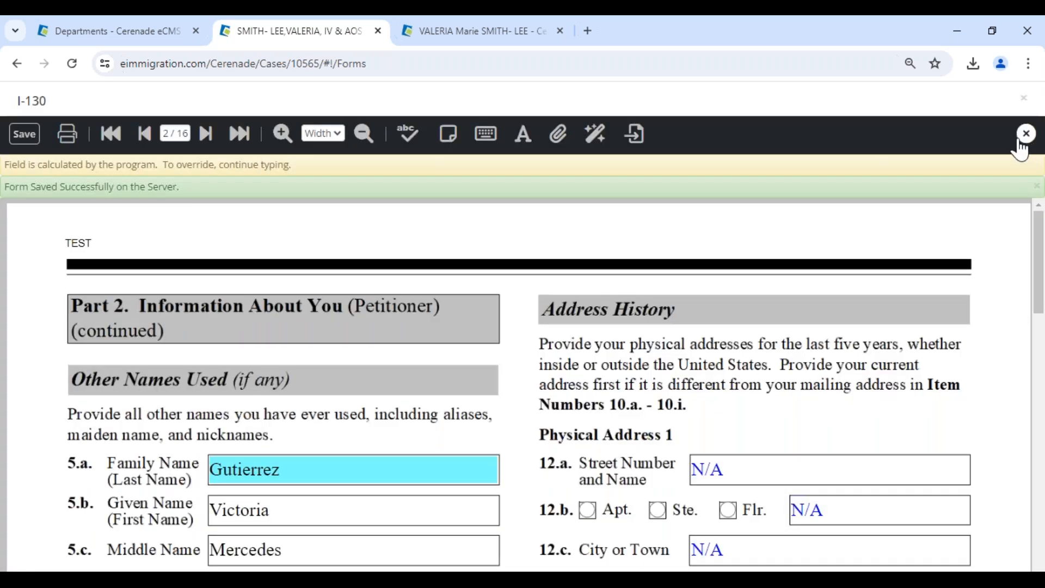
left_click(1023, 140)
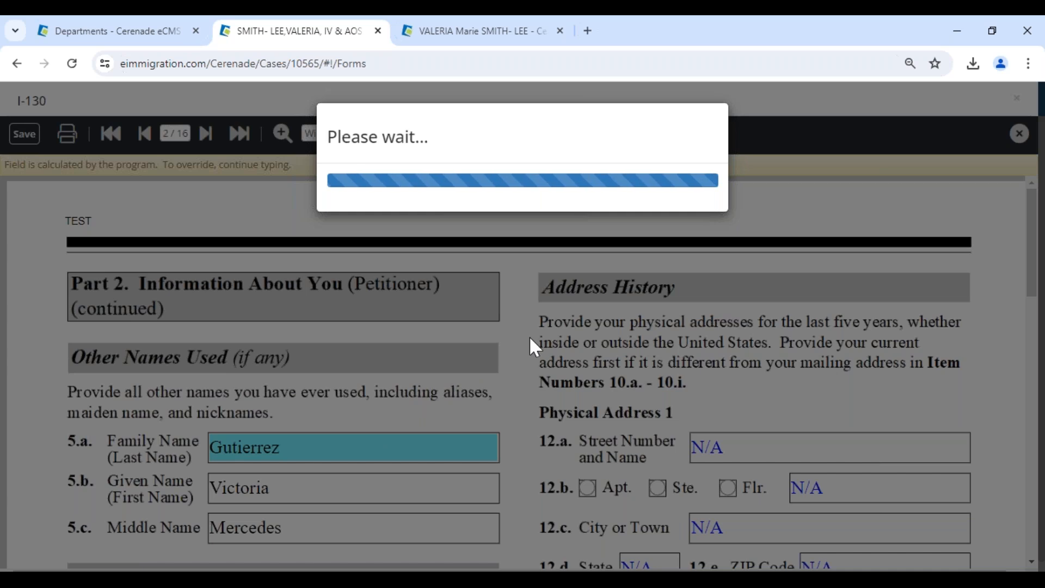
Close the case and check the client's email address on the client record.
left_click(378, 31)
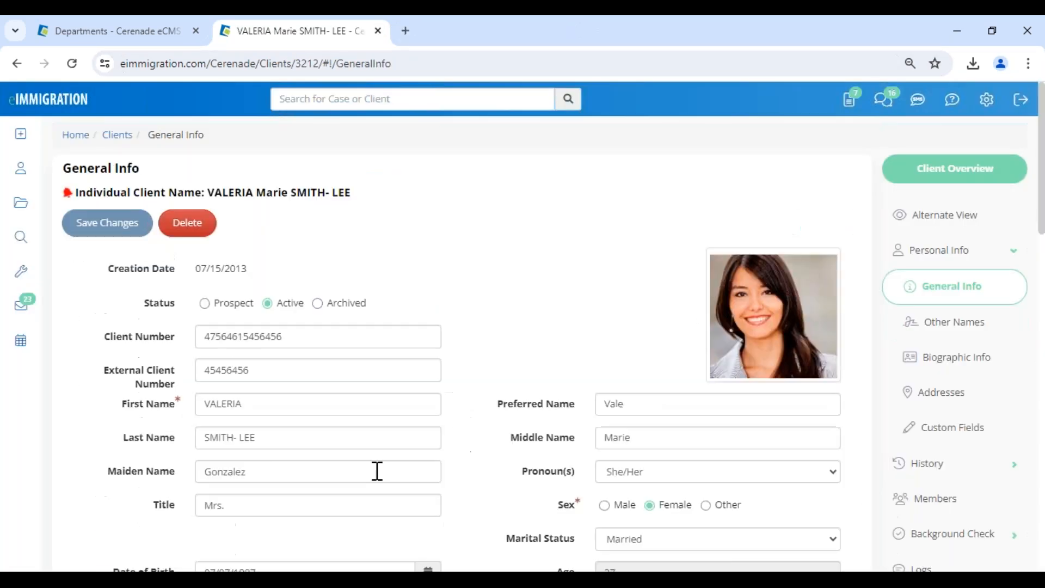
scroll(377, 471, "down", 4)
triple_click(712, 456)
left_click_drag(684, 478, 609, 478)
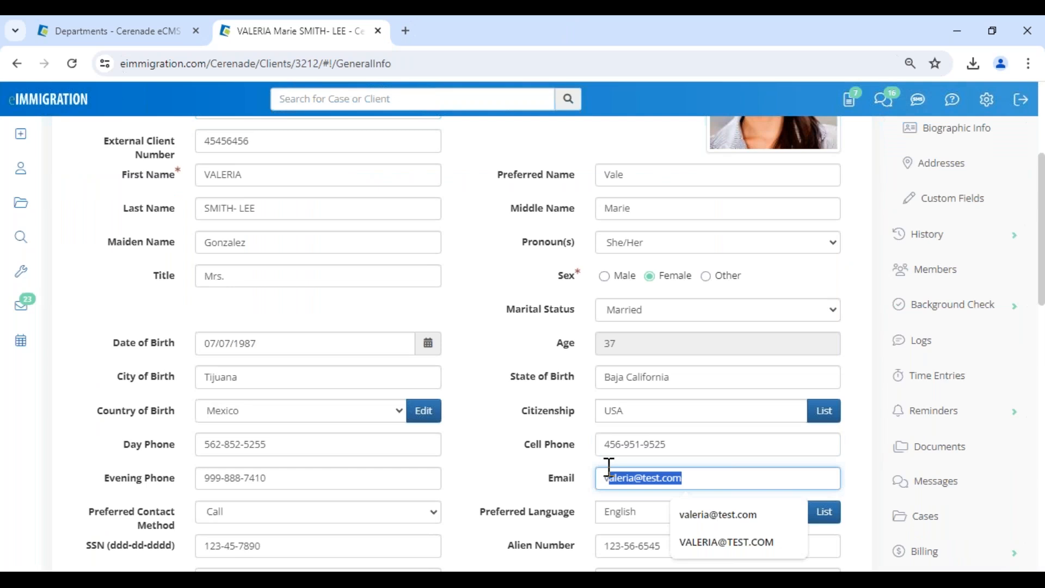
left_click(534, 474)
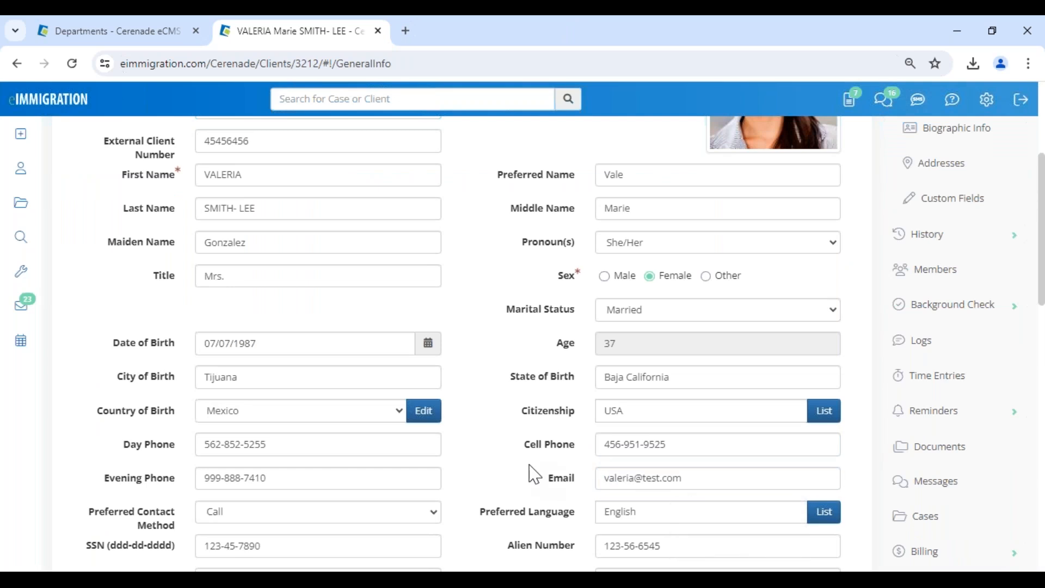
scroll(531, 487, "up", 1)
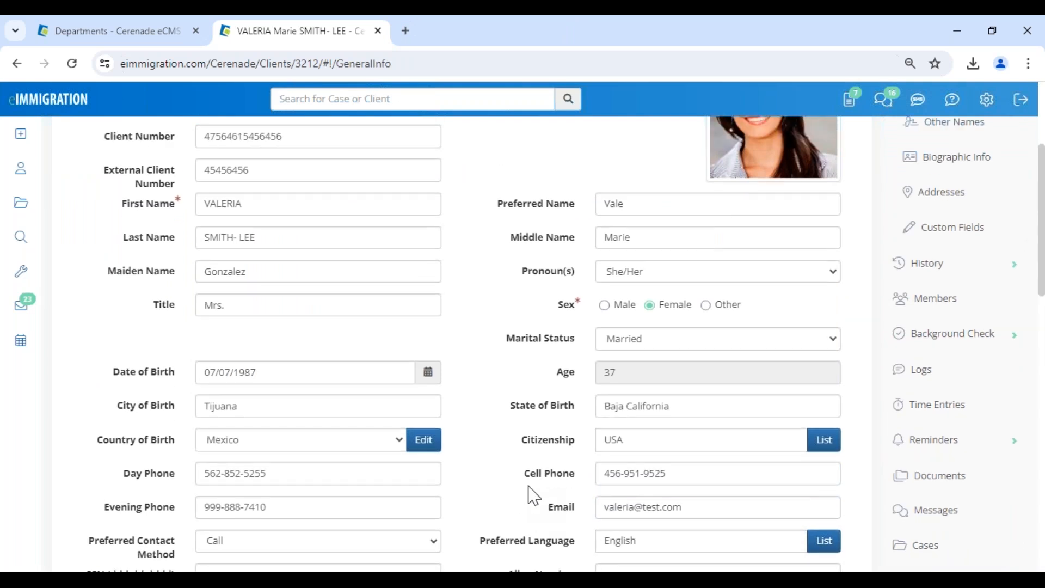
scroll(528, 486, "up", 4)
Create a new questionnaire with Select Action set to Send Questionnaire(s) to the client.
mouse_move(19, 134)
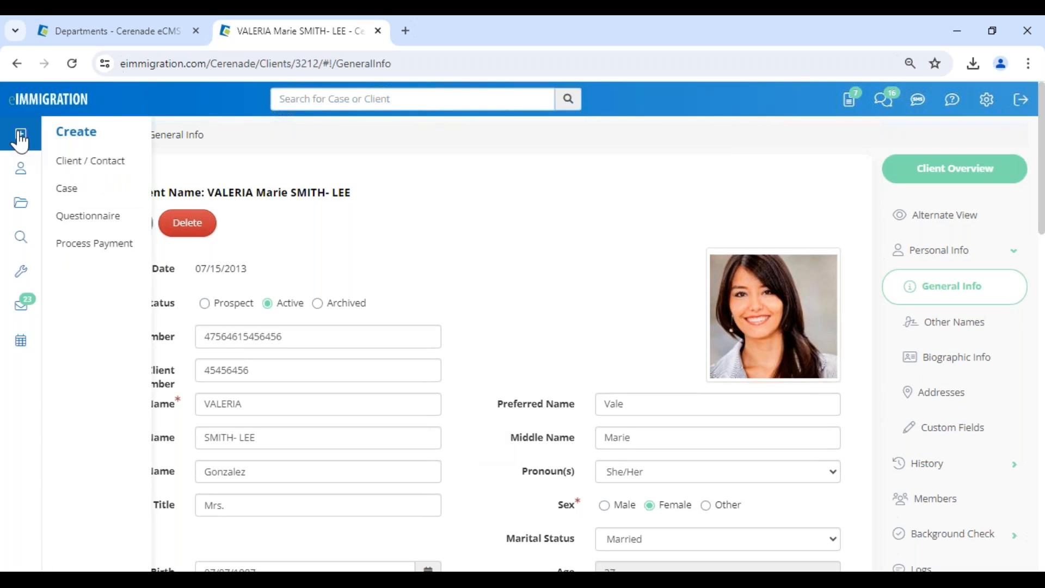
left_click(87, 221)
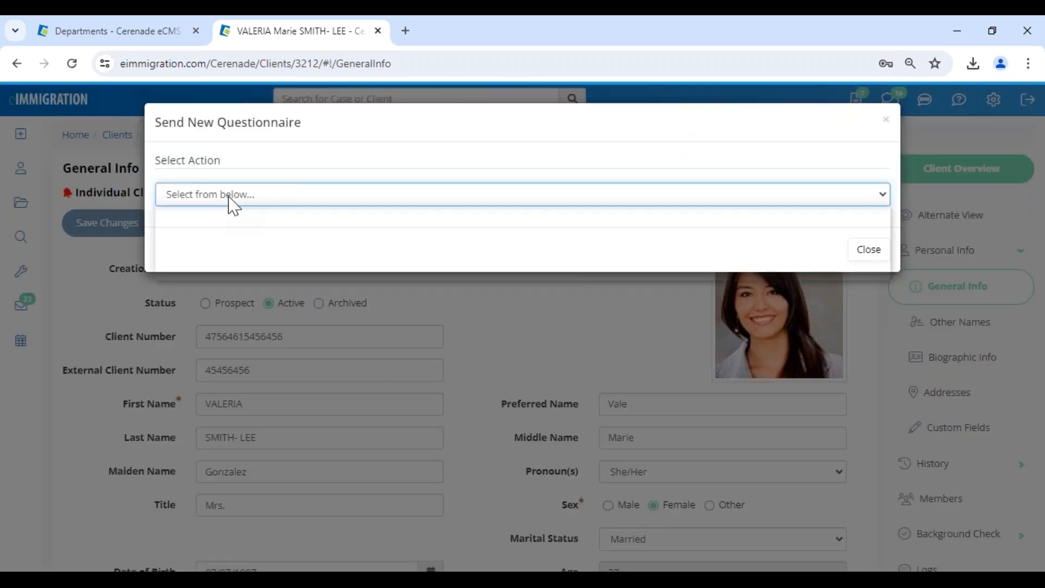
left_click(230, 198)
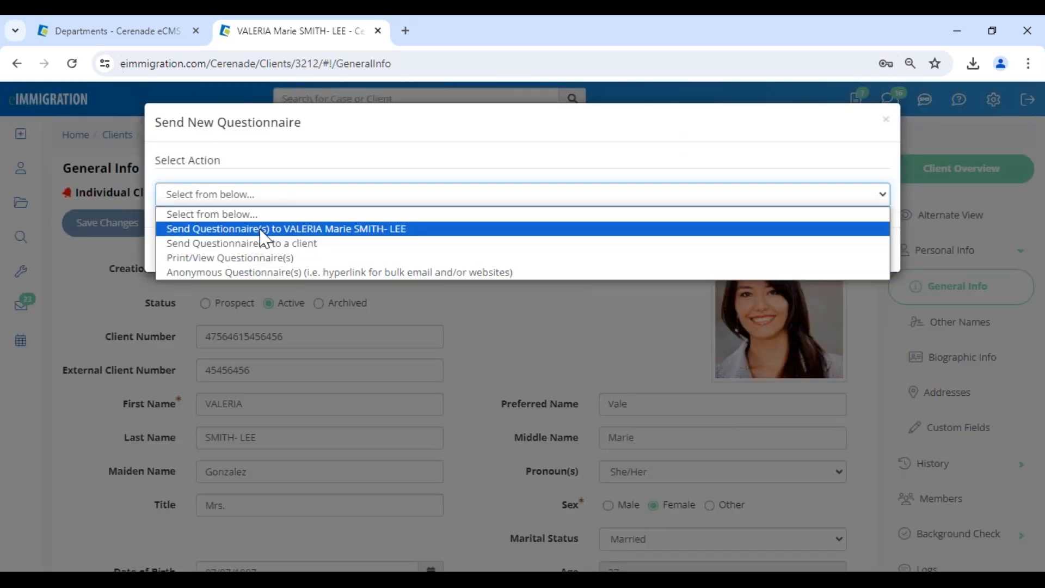
left_click(326, 231)
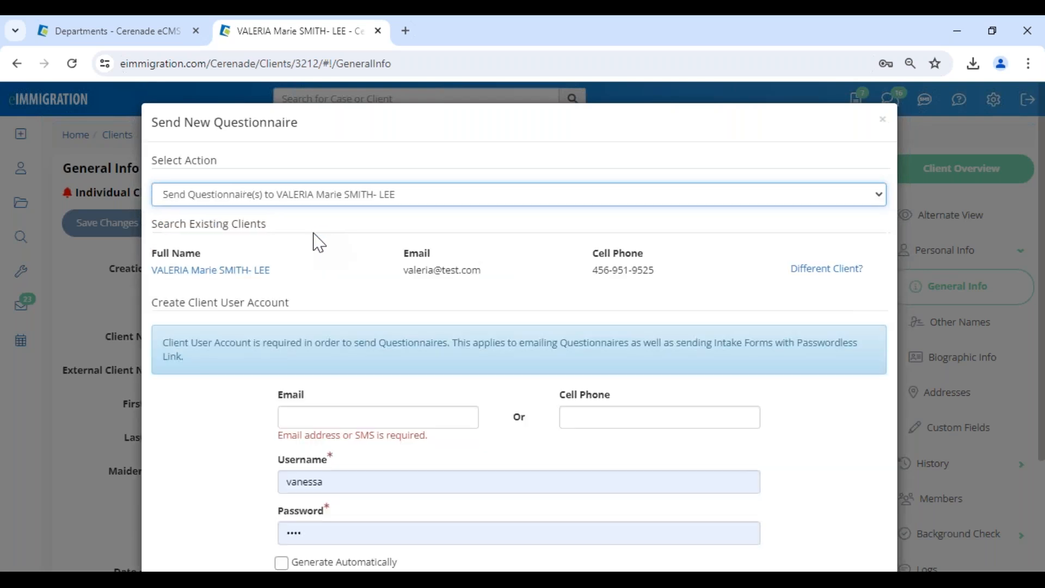
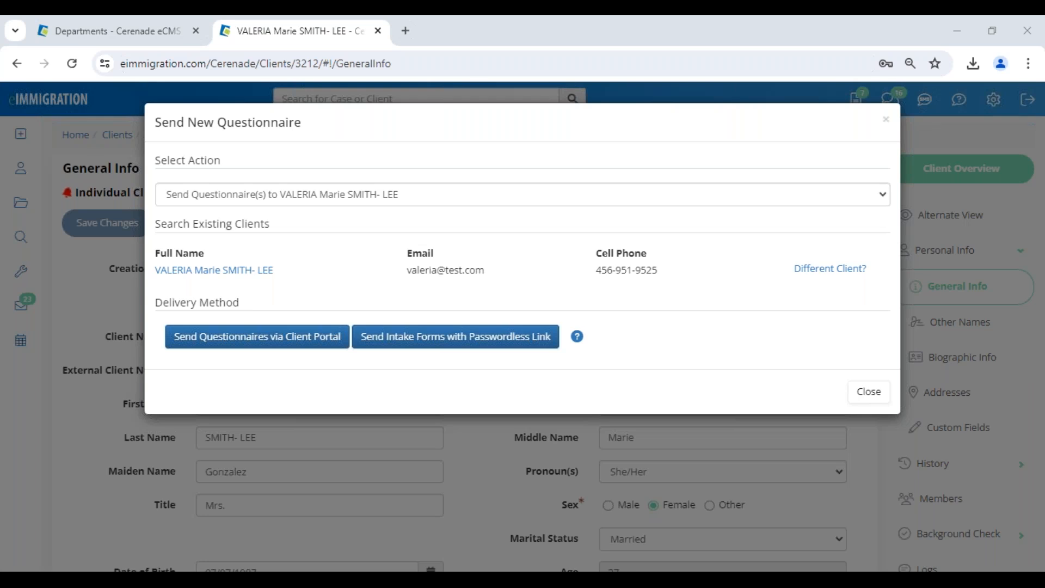
Close the questionnaire dialog, open the IV & AOS (1-Step) Family-Based case, and open the main party's client record.
left_click(870, 396)
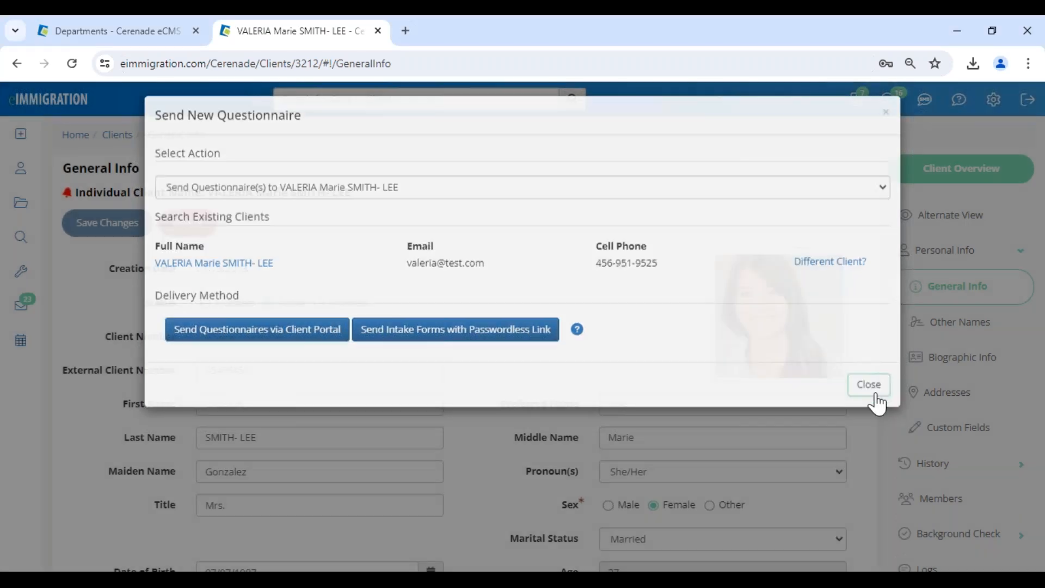
scroll(889, 509, "down", 4)
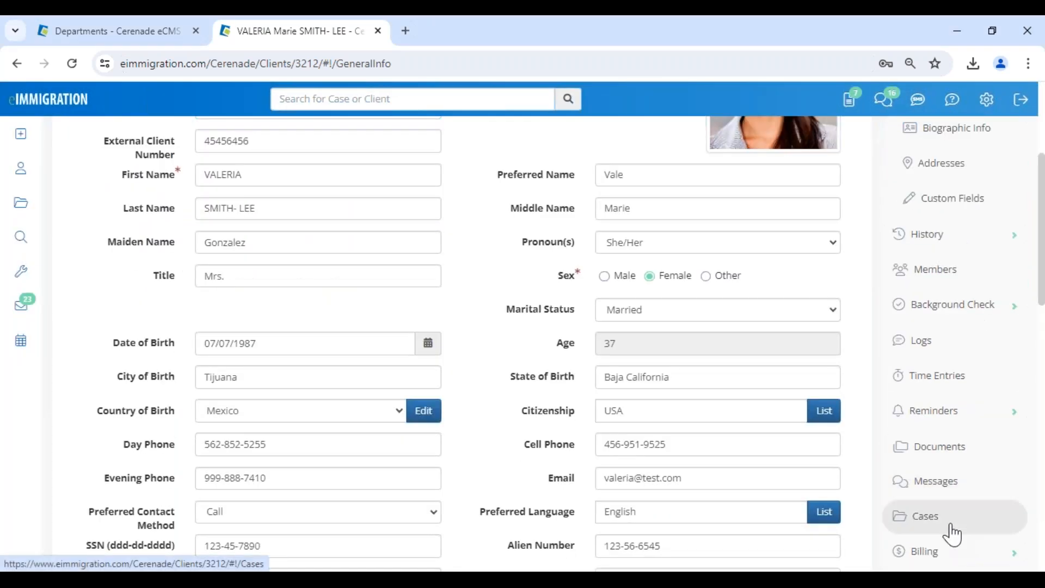
left_click(888, 523)
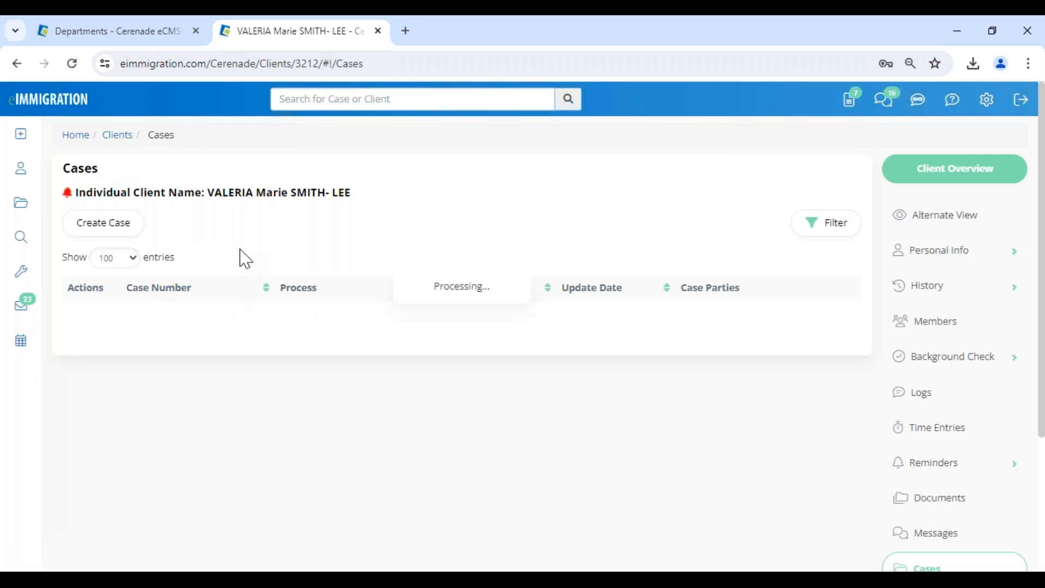
left_click(206, 330)
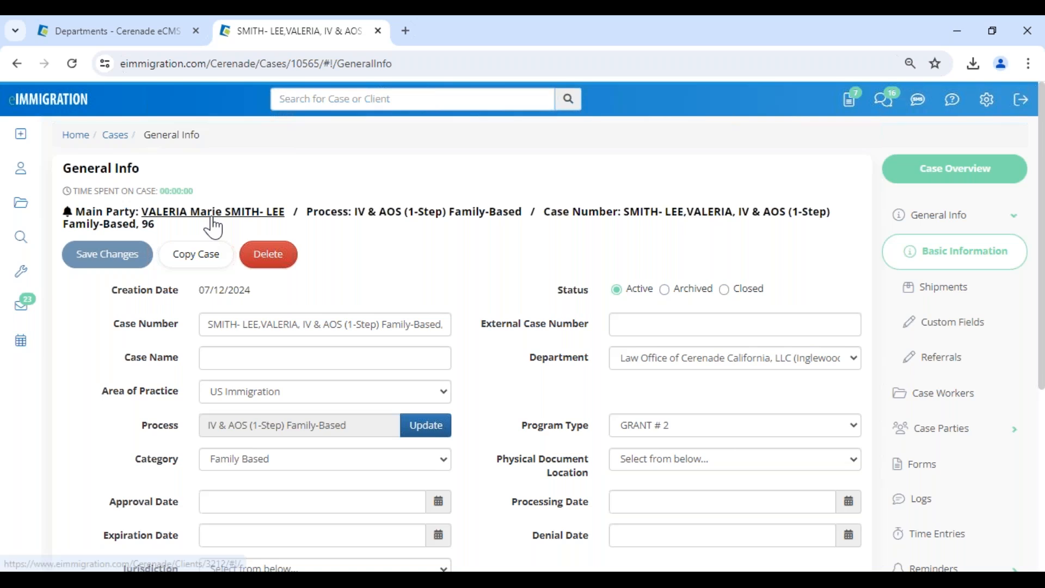
left_click(213, 219)
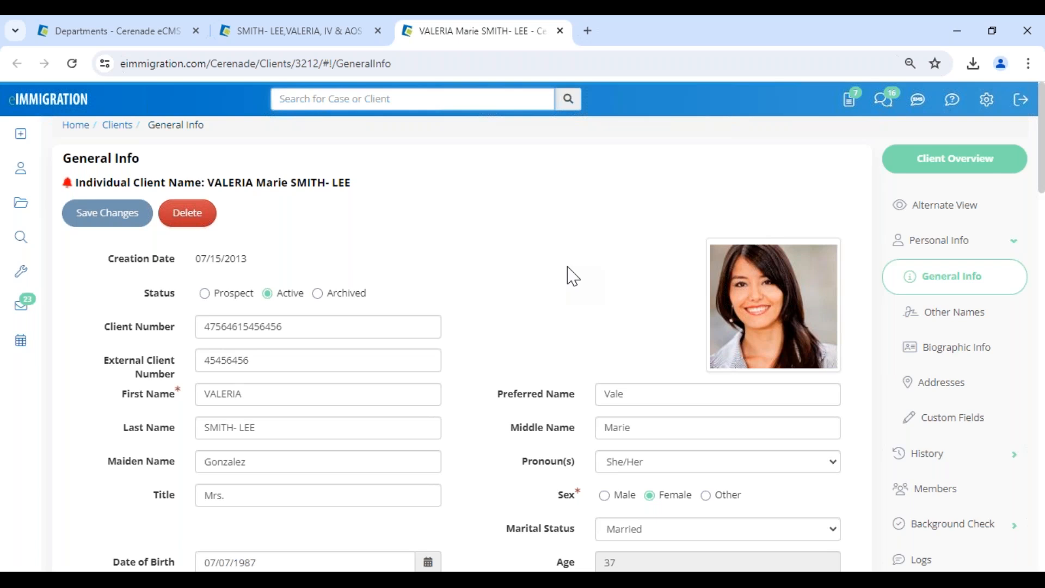
scroll(456, 396, "down", 3)
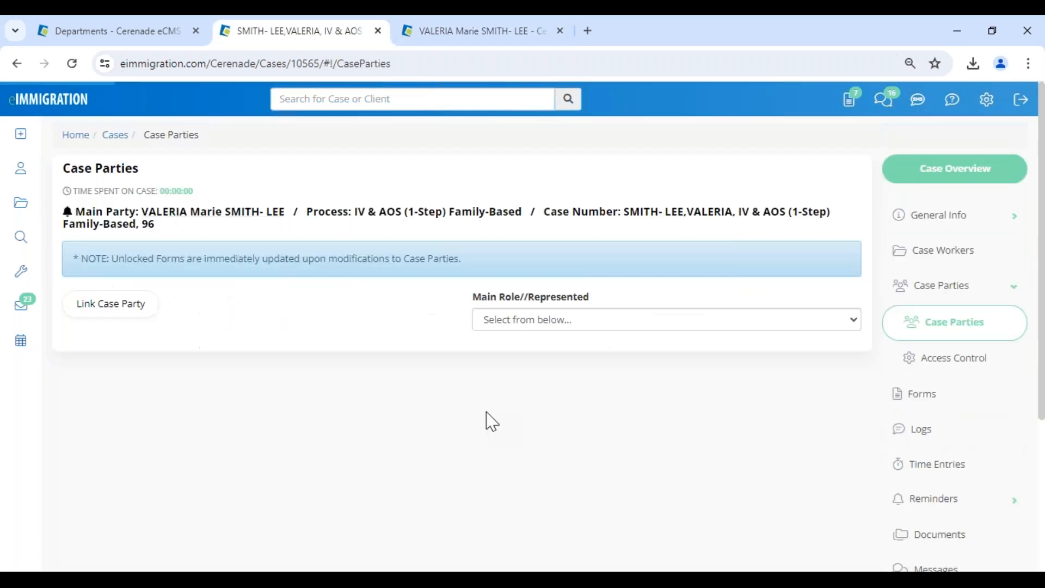
left_click(381, 413)
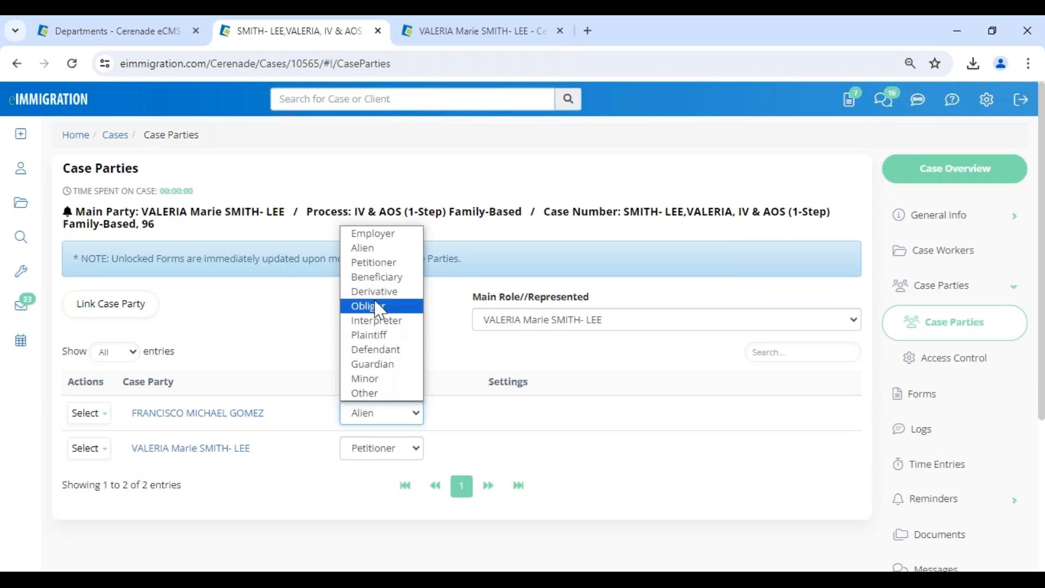
left_click(601, 454)
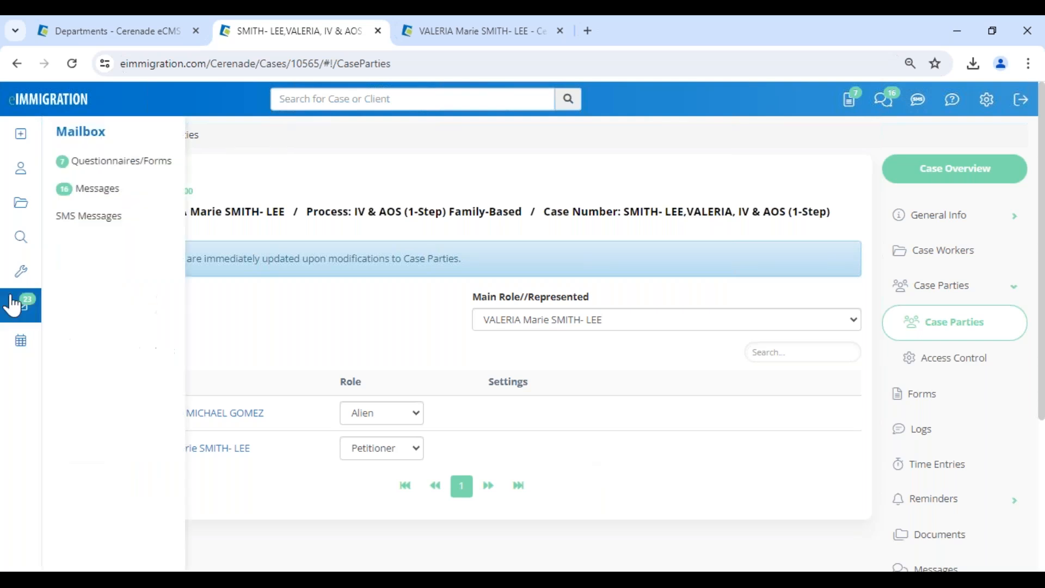
mouse_move(22, 274)
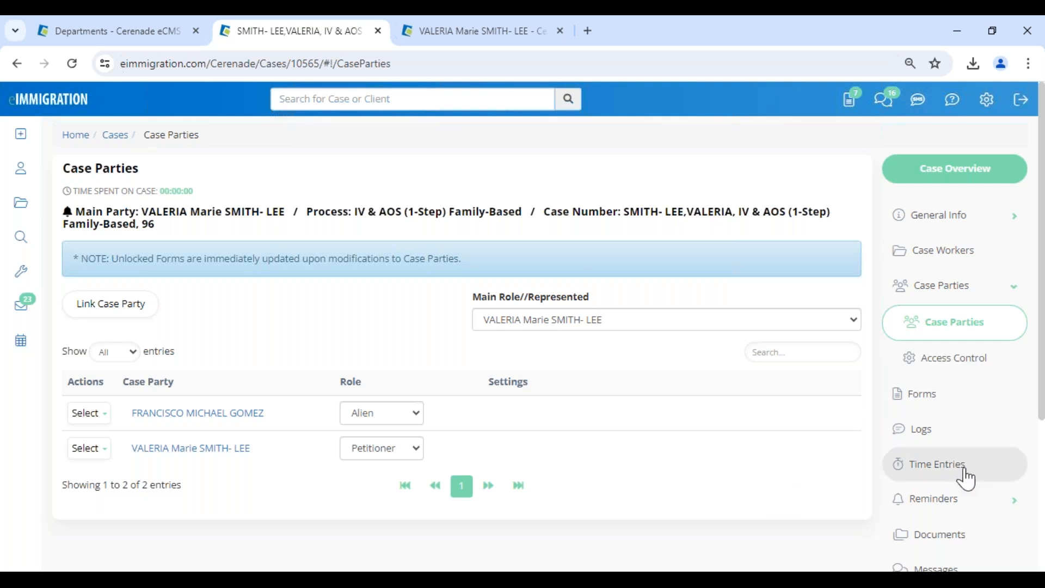
Add the I-589 asylum application to the case's forms through Search & Add Forms.
left_click(944, 416)
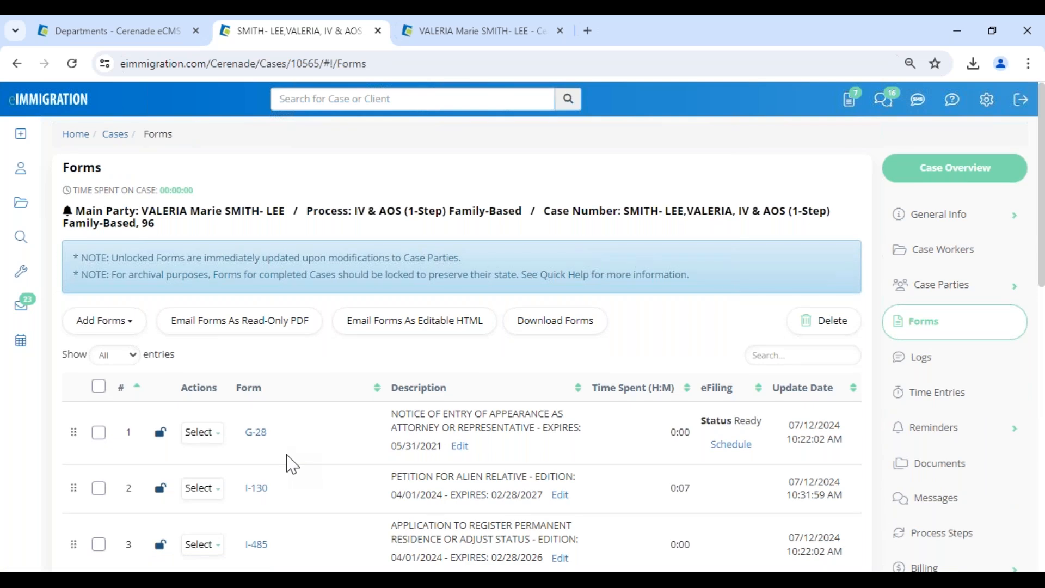
scroll(293, 464, "down", 10)
scroll(289, 427, "up", 4)
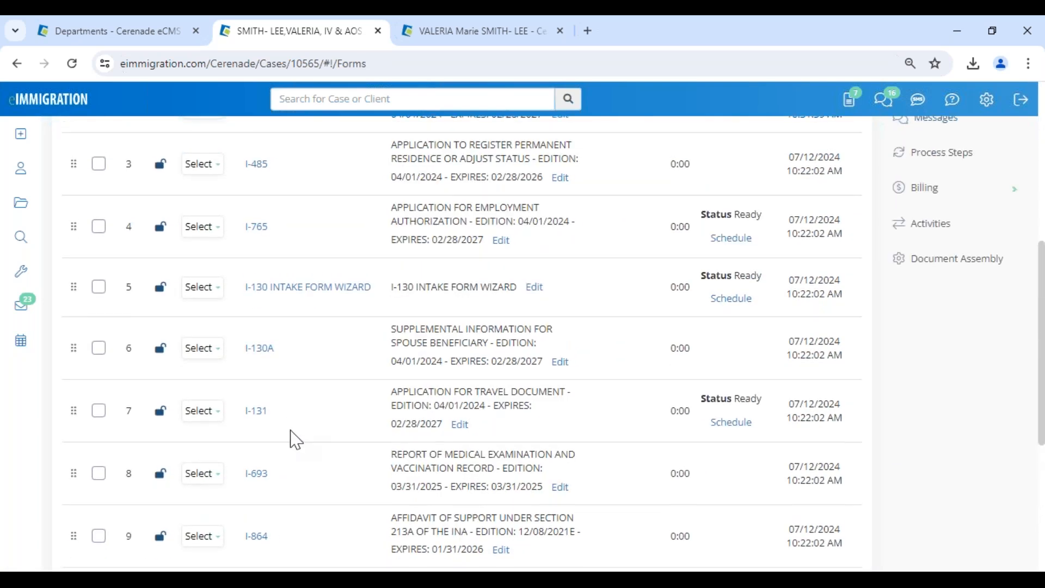
scroll(295, 440, "up", 1)
scroll(295, 440, "up", 5)
left_click(102, 244)
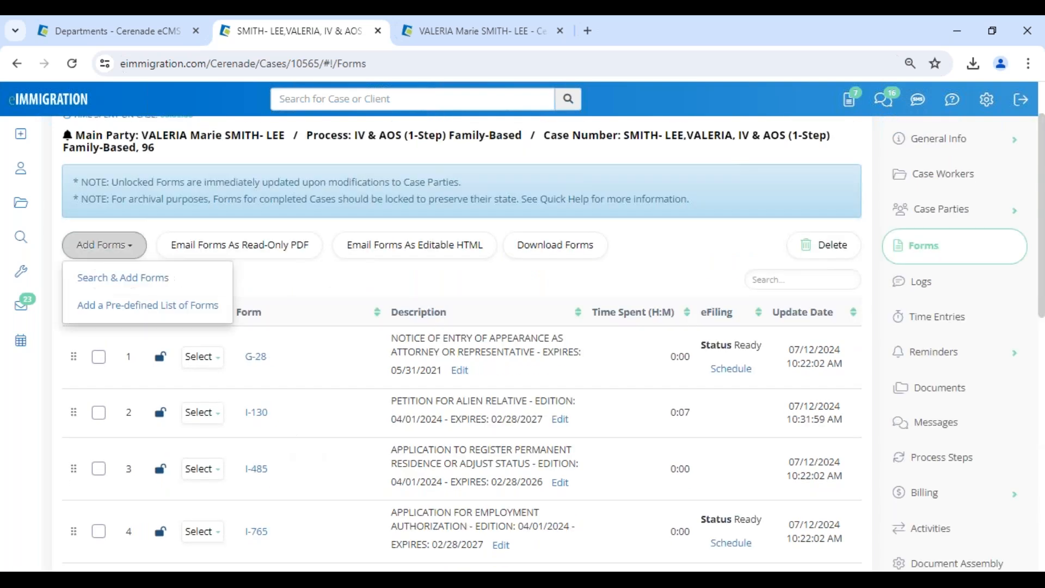
left_click(109, 276)
left_click(248, 374)
left_click(724, 491)
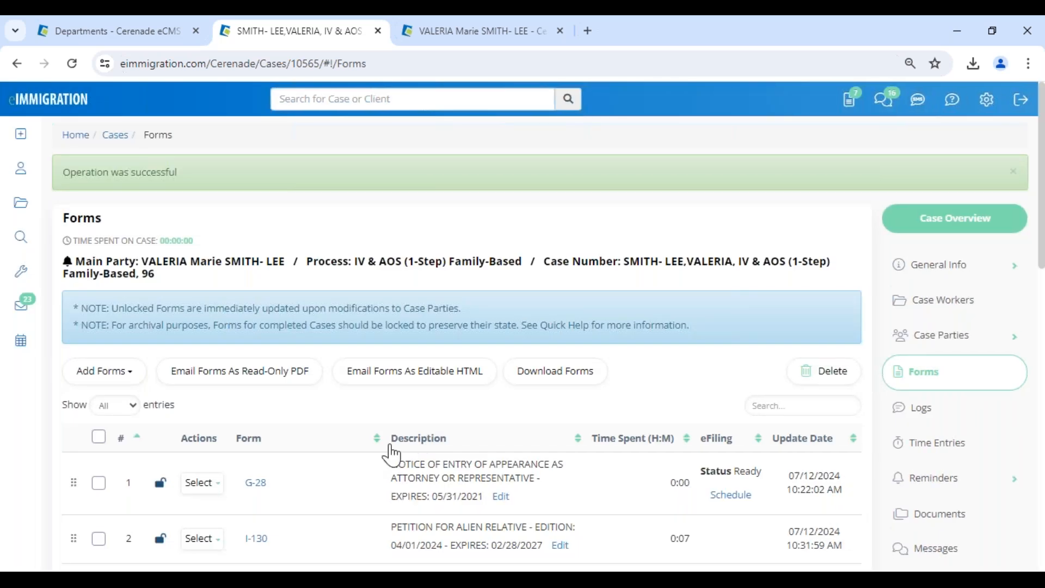
Lock the I-589 form, now entry 12 in the forms list.
scroll(360, 446, "down", 15)
left_click(202, 388)
left_click(163, 387)
left_click(203, 380)
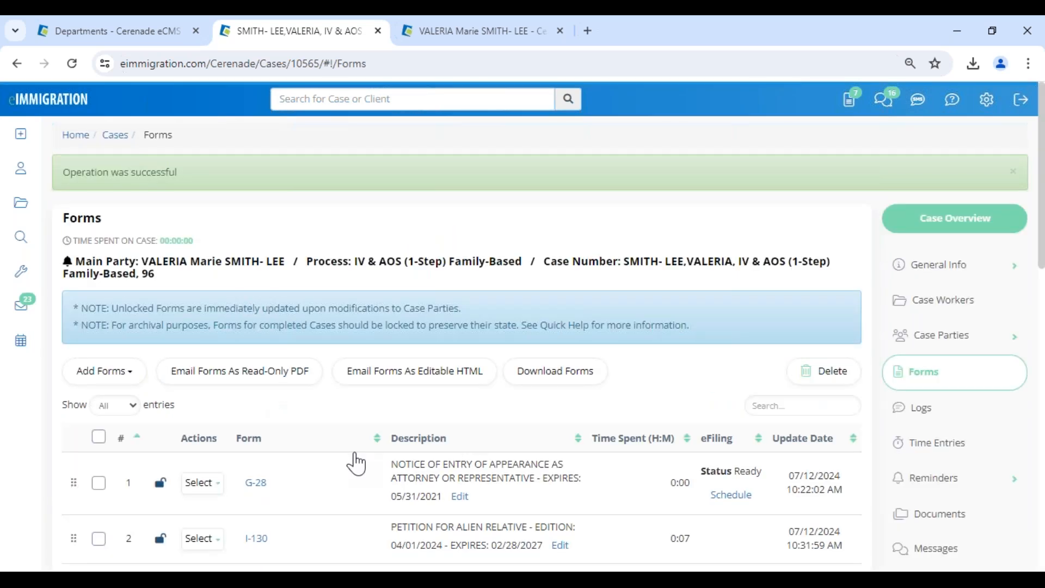
scroll(356, 461, "down", 12)
scroll(327, 456, "down", 2)
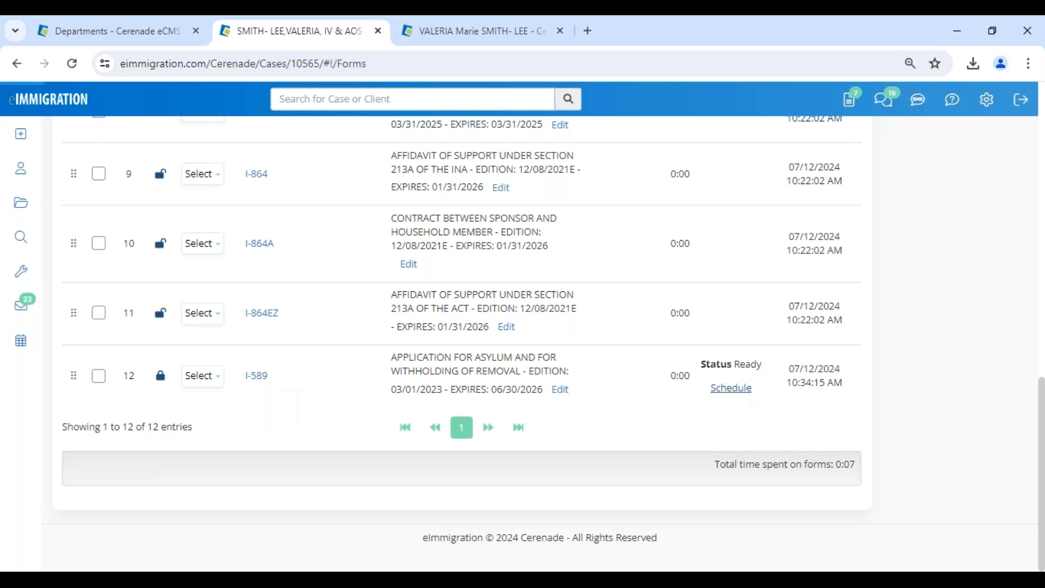
Review the I-589 eFiling Miscellaneous Fields, including Other Names, then cancel without saving.
left_click(731, 387)
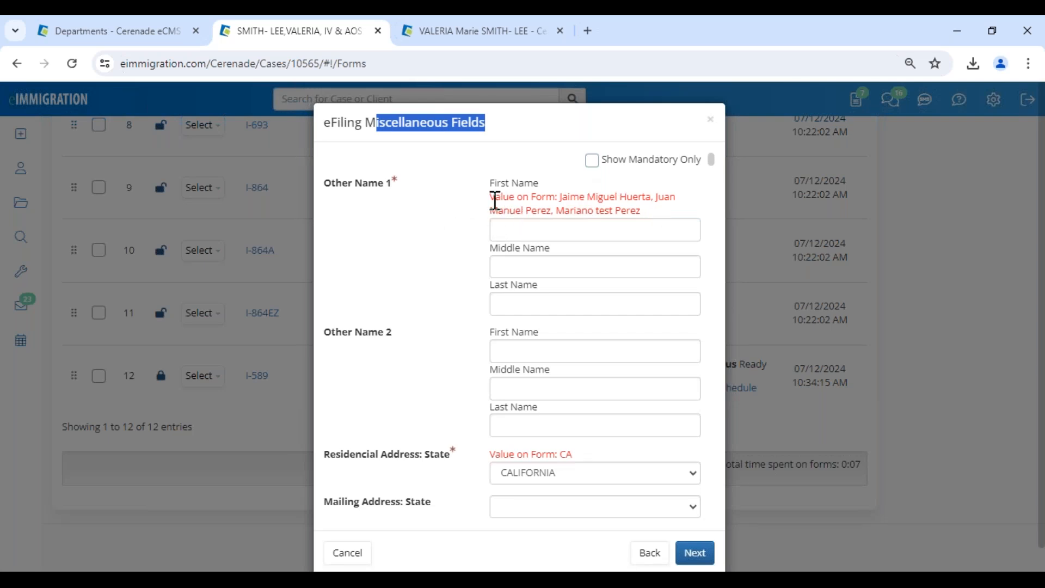
left_click_drag(496, 202, 662, 224)
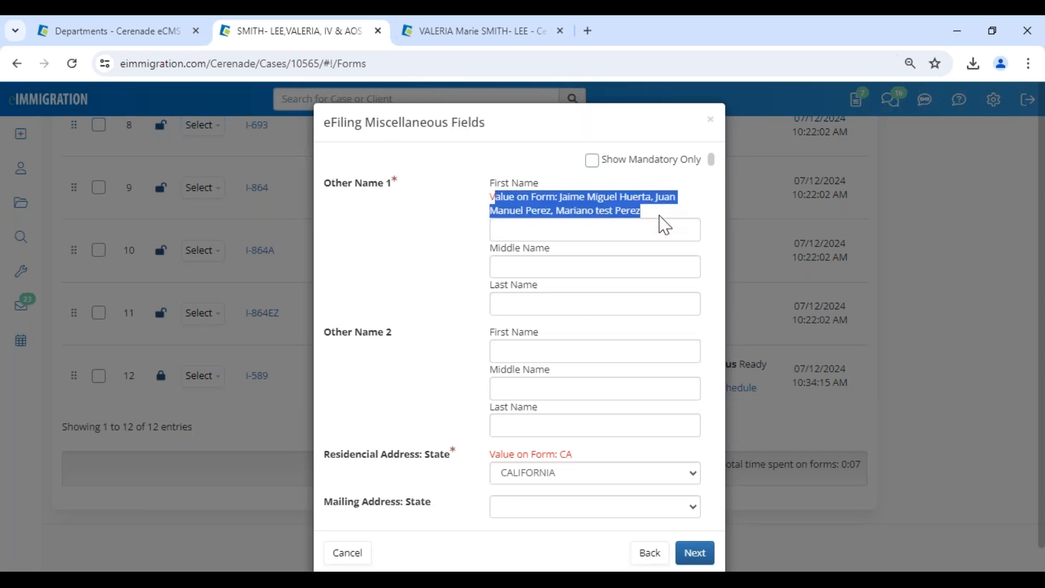
left_click(578, 240)
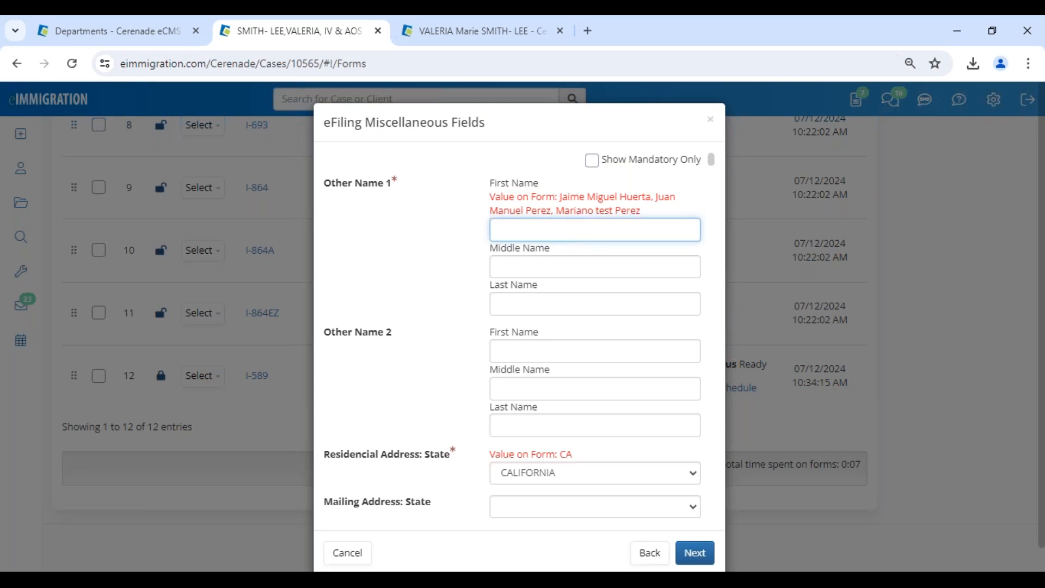
scroll(571, 424, "down", 1)
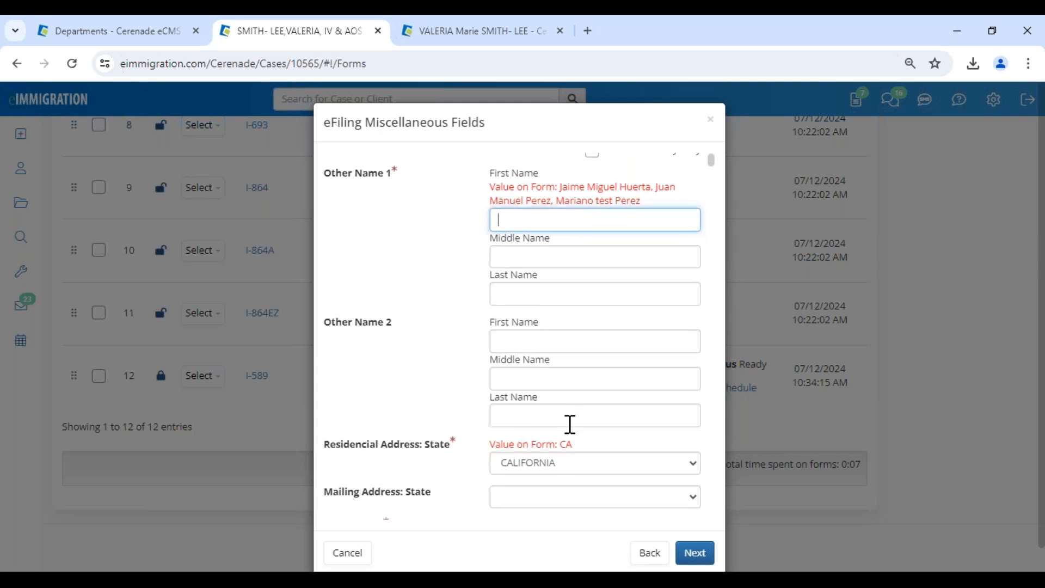
scroll(570, 424, "down", 1)
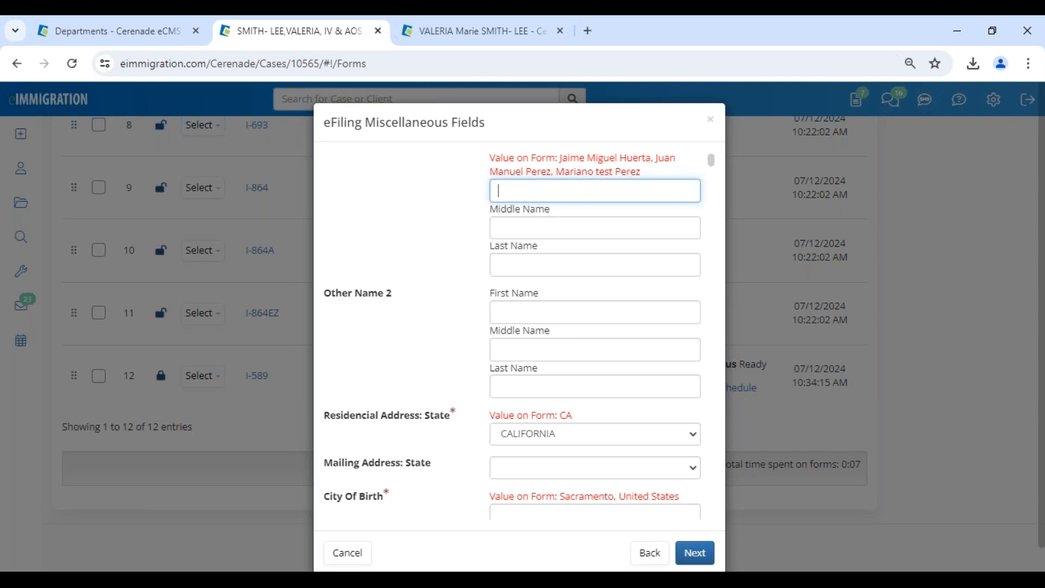
scroll(572, 450, "down", 12)
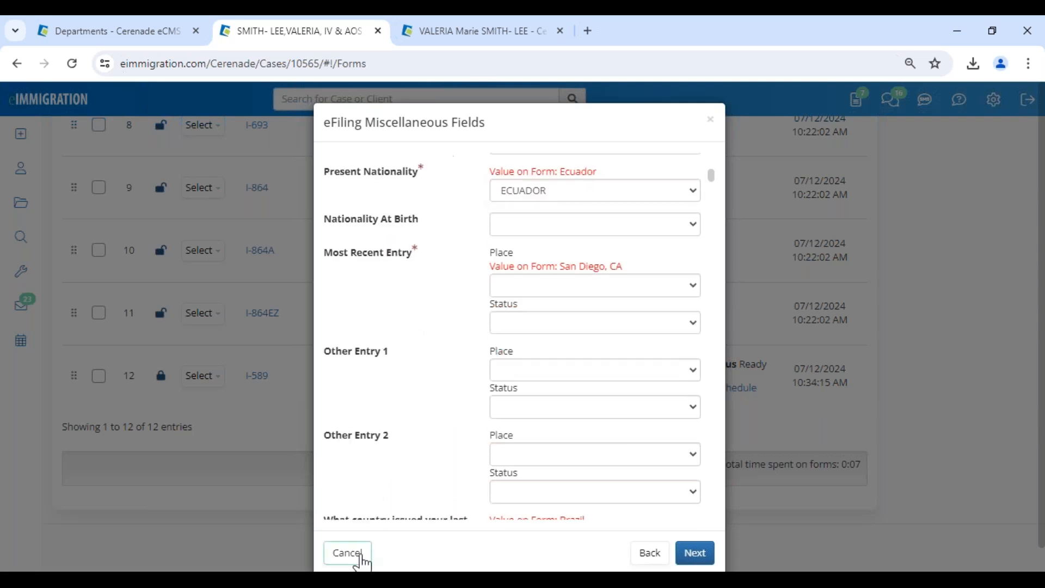
left_click(363, 561)
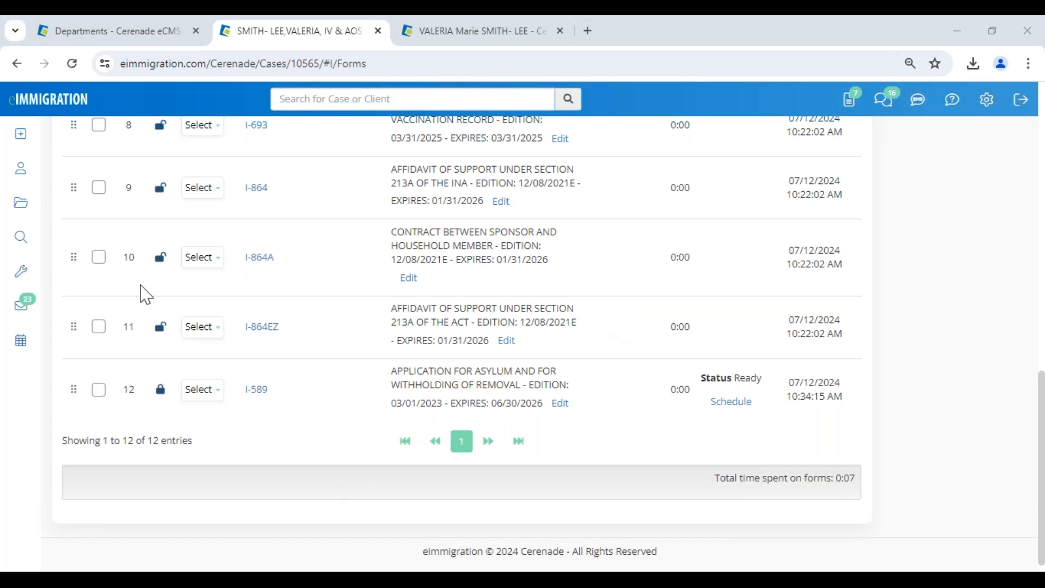
Leave the I-589 forms list and return to the main client's General Info record.
left_click(202, 390)
scroll(209, 410, "up", 10)
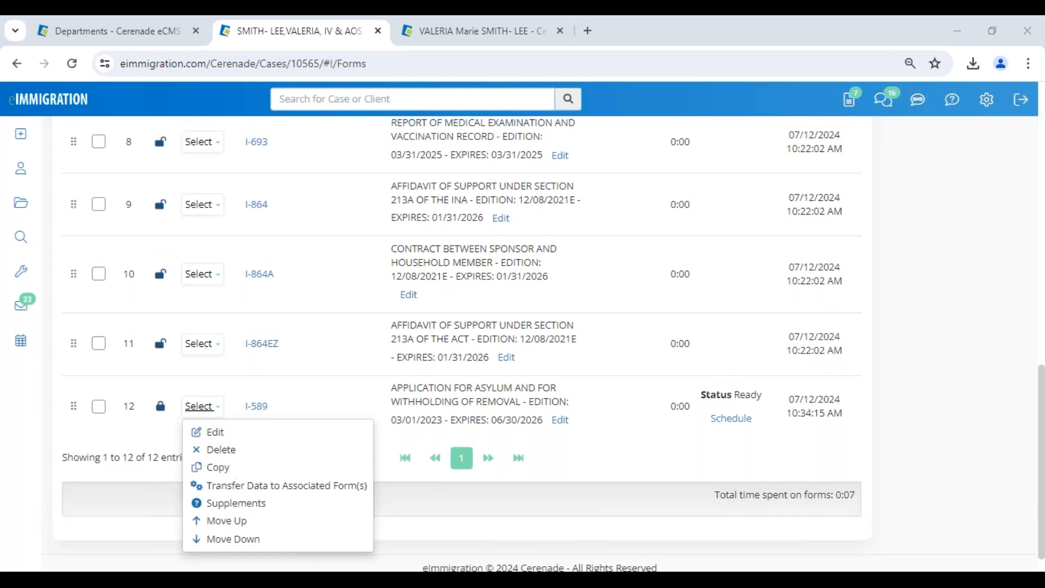
scroll(216, 411, "up", 3)
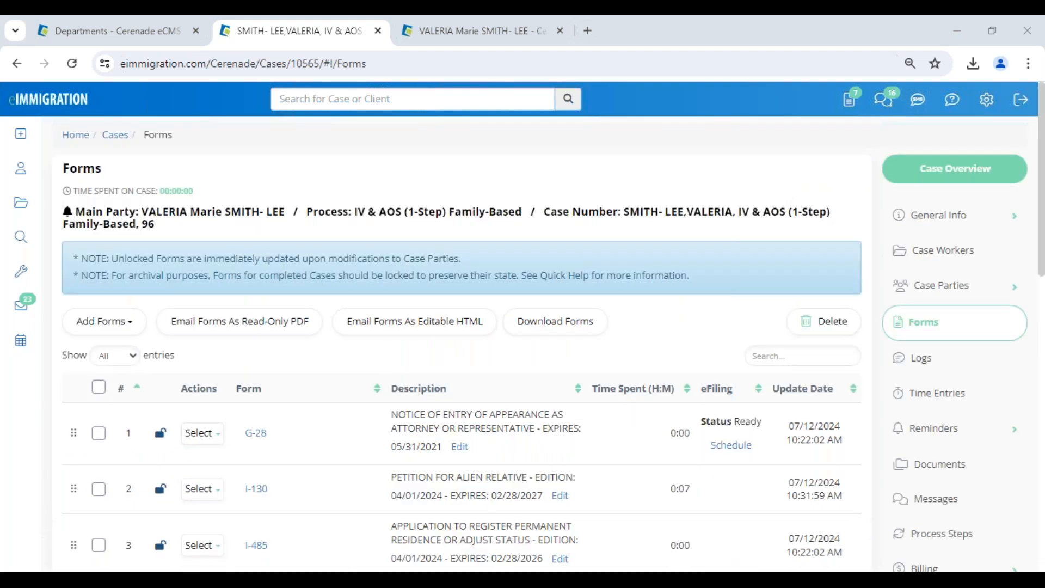
left_click(455, 38)
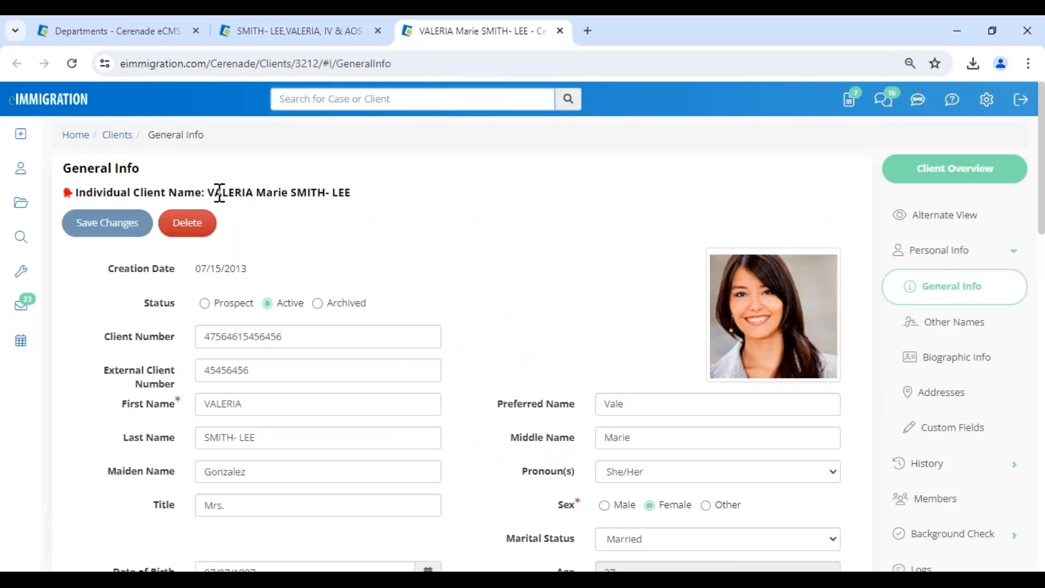
left_click_drag(214, 193, 368, 195)
mouse_move(23, 147)
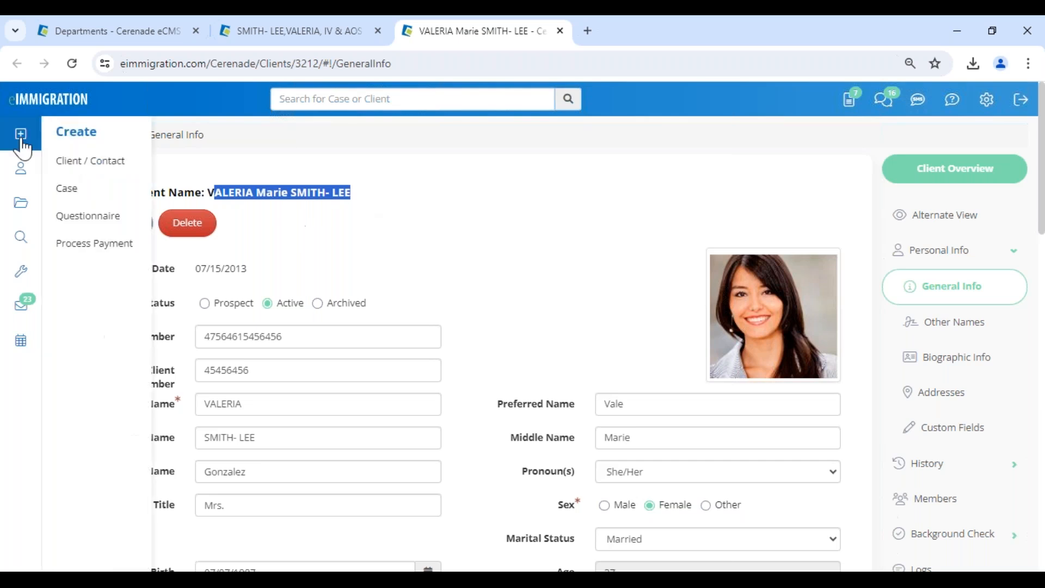
Start sending the client intake forms by passwordless link, with Spanish as preferred language.
left_click(85, 218)
left_click(205, 201)
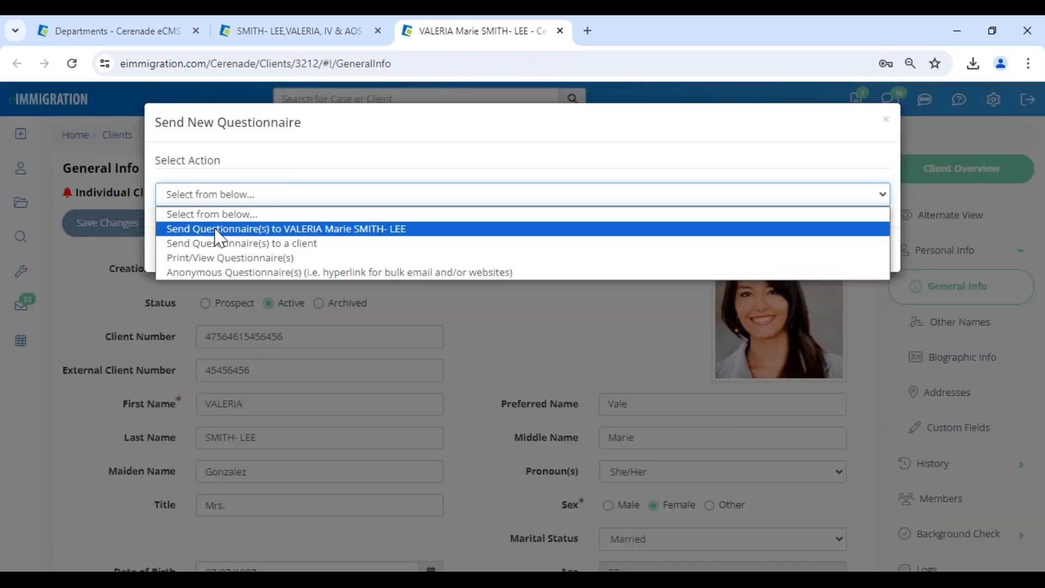
left_click(216, 230)
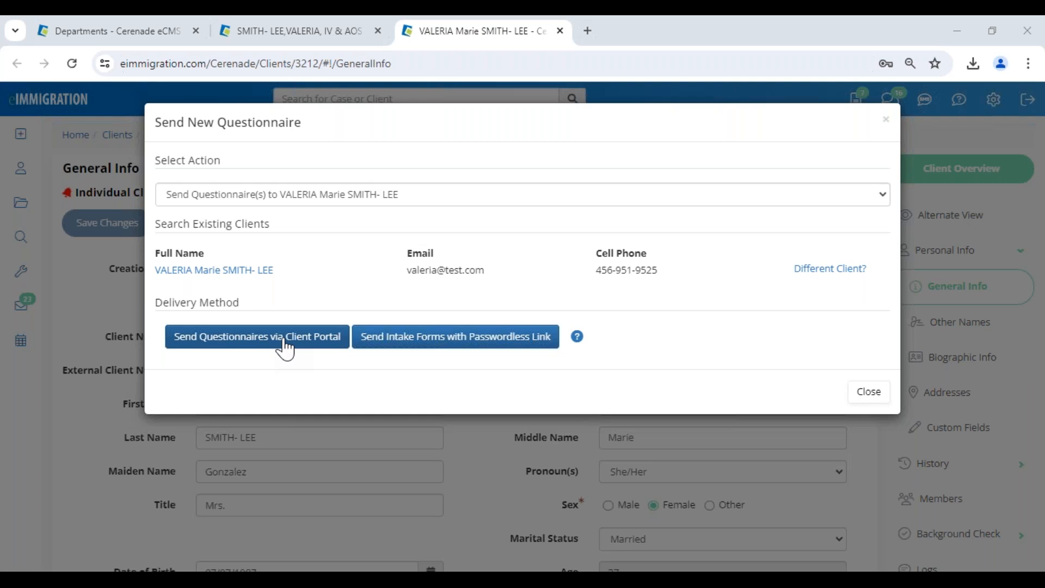
left_click(467, 344)
left_click(580, 197)
left_click(573, 343)
left_click(234, 193)
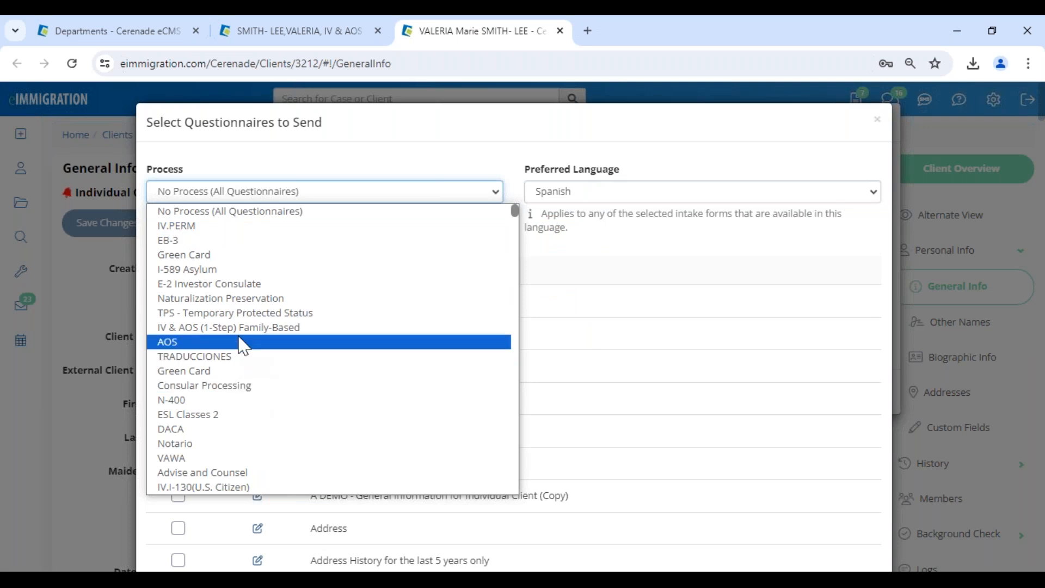
Select the TPS process's Cliente de TPS- VV questionnaire, save it, and keep Spanish rather than English.
left_click(242, 319)
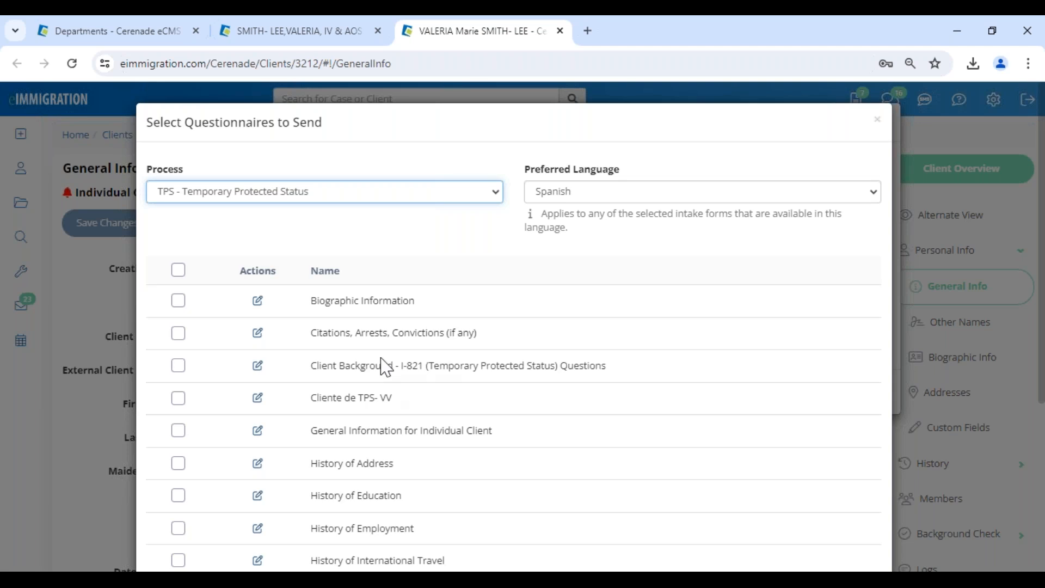
left_click_drag(382, 366, 463, 365)
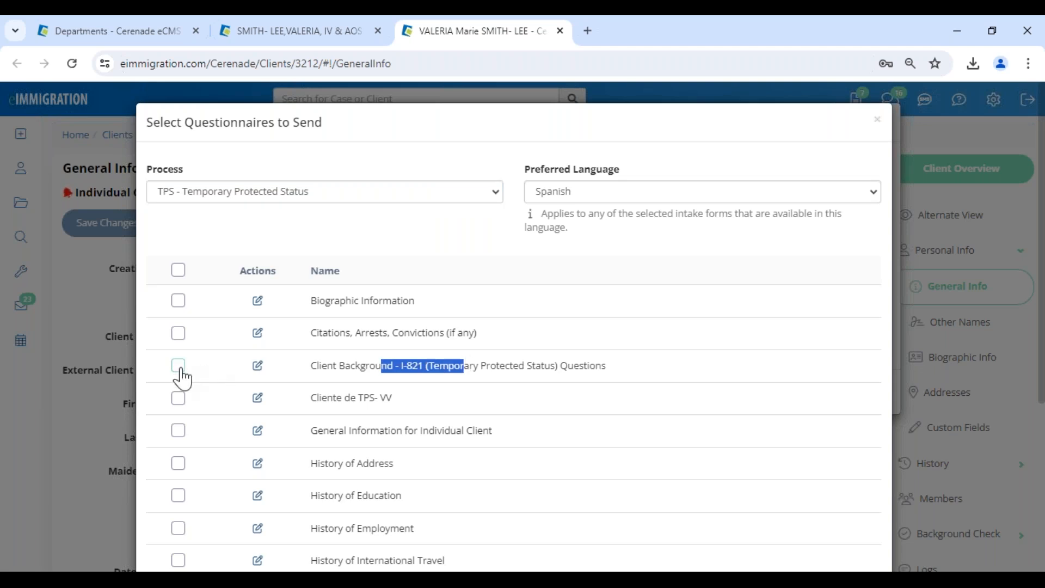
left_click(179, 401)
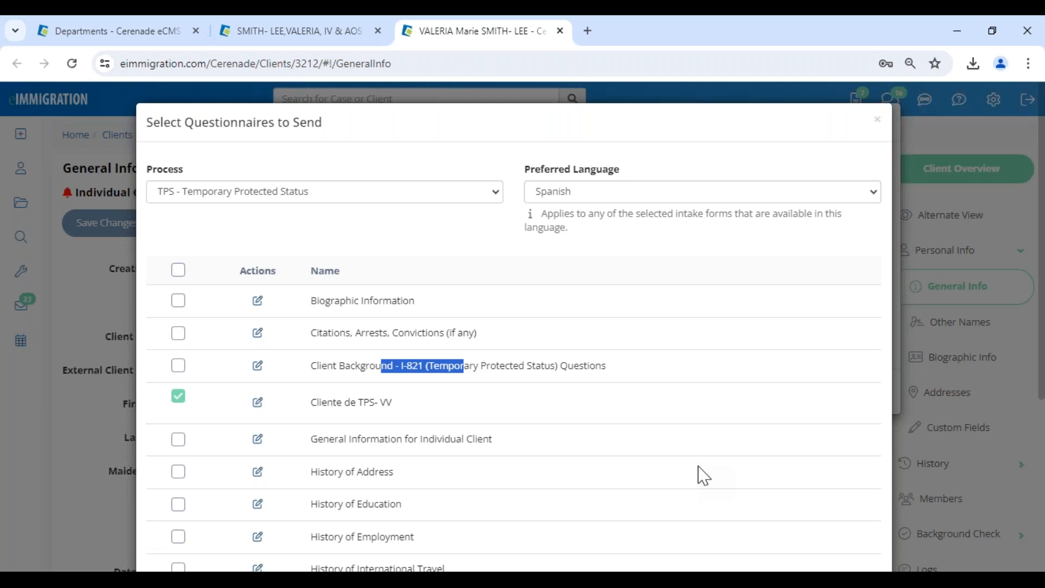
scroll(700, 476, "down", 5)
left_click(808, 528)
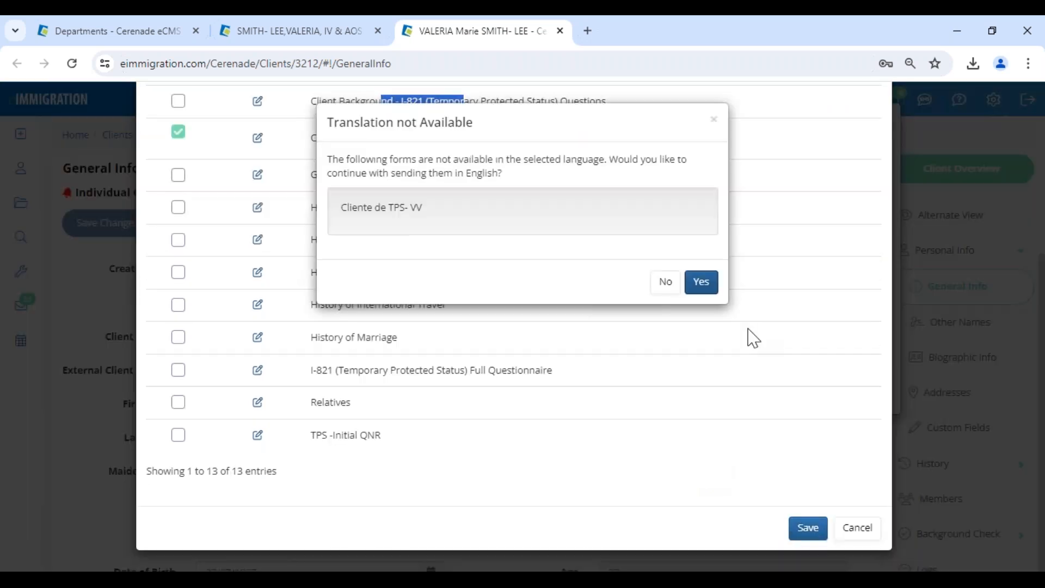
left_click(660, 286)
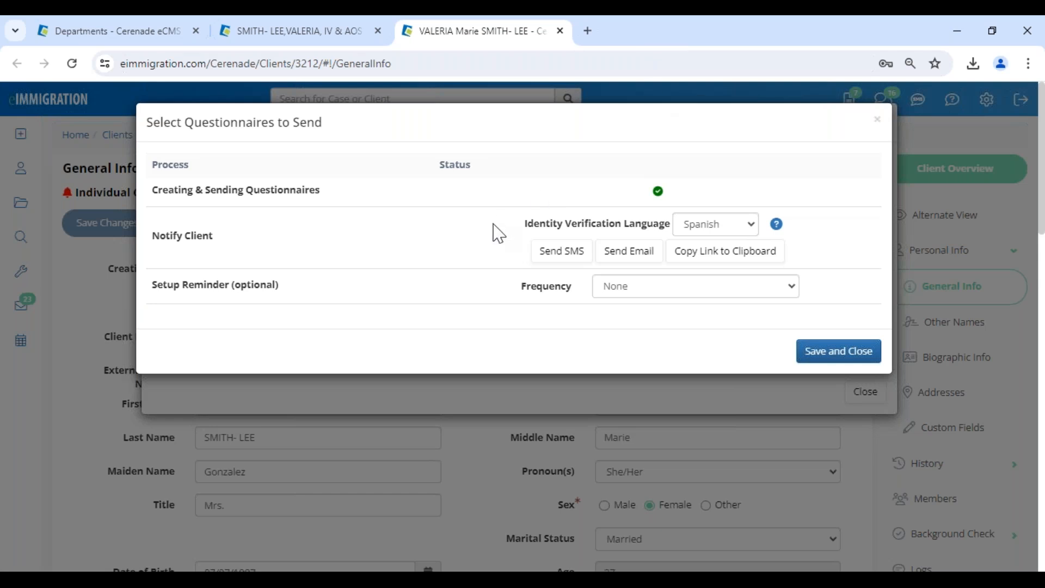
Send the client an SMS containing the secure Spanish questionnaire link.
left_click(553, 267)
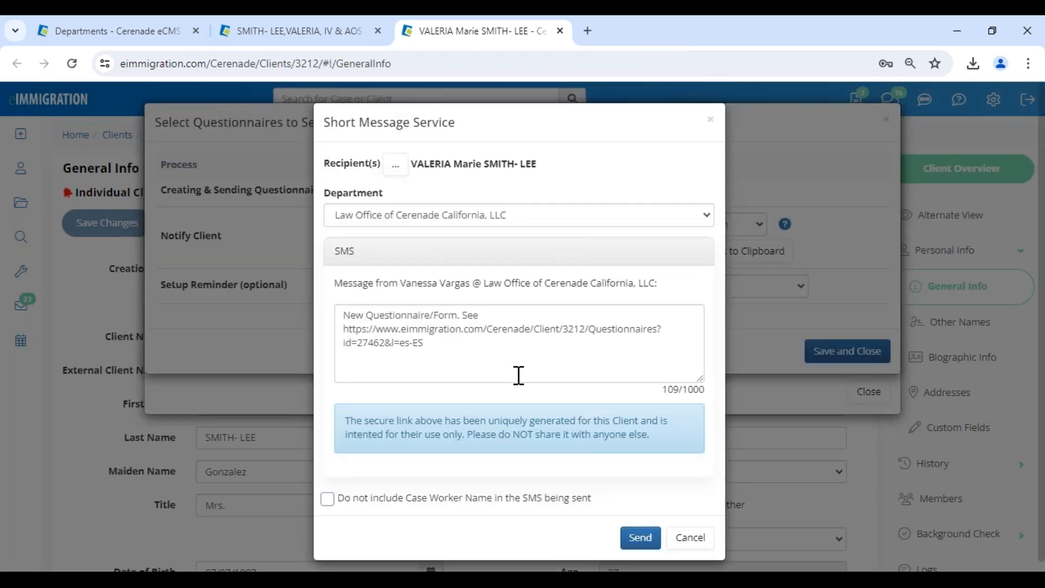
left_click_drag(438, 346, 327, 333)
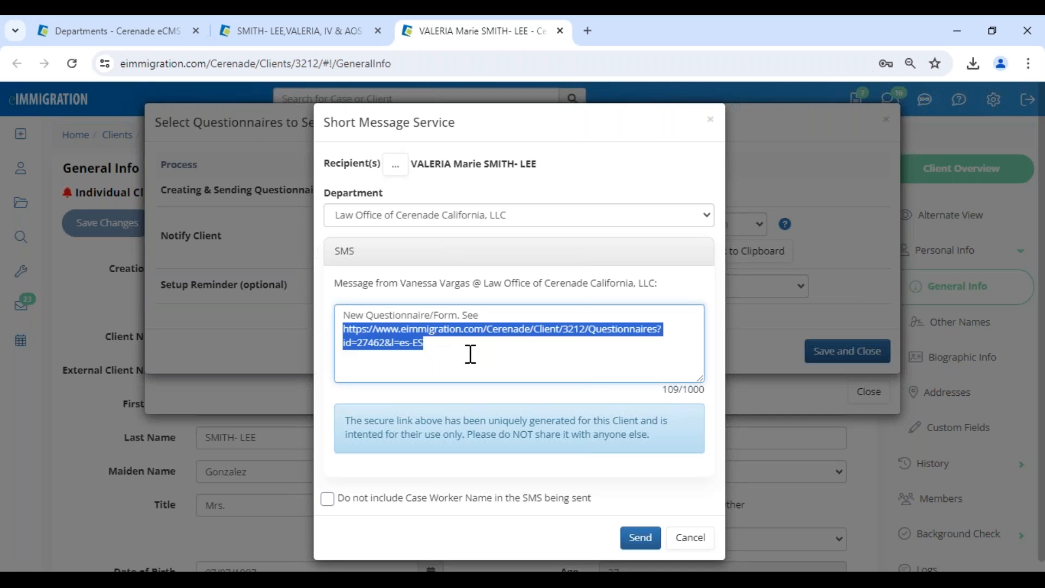
left_click(640, 539)
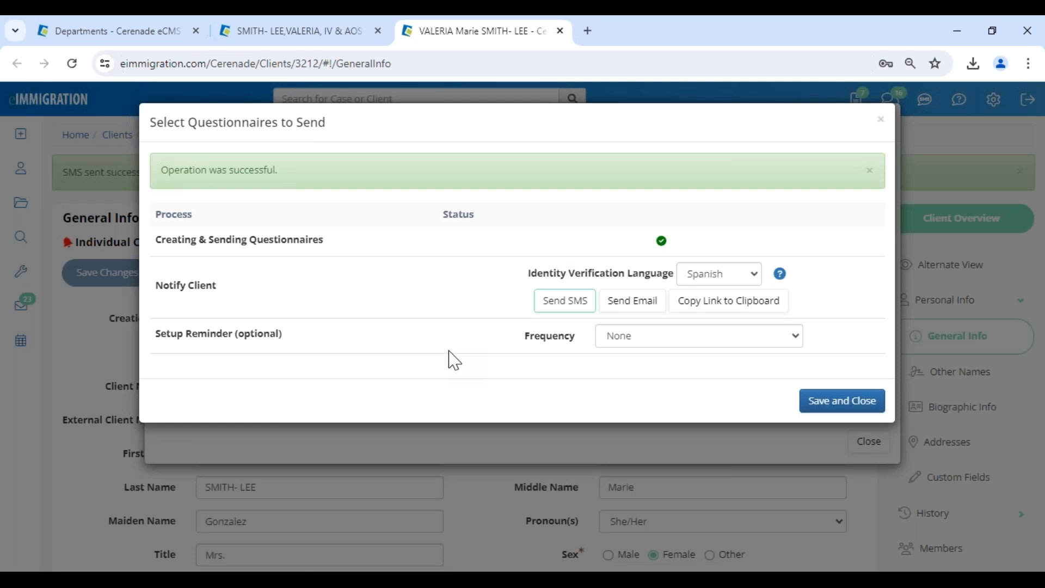
Set reminders to once every 3 days by Email and SMS until 07/26/2024, and close the dialogs.
left_click_drag(157, 345, 244, 360)
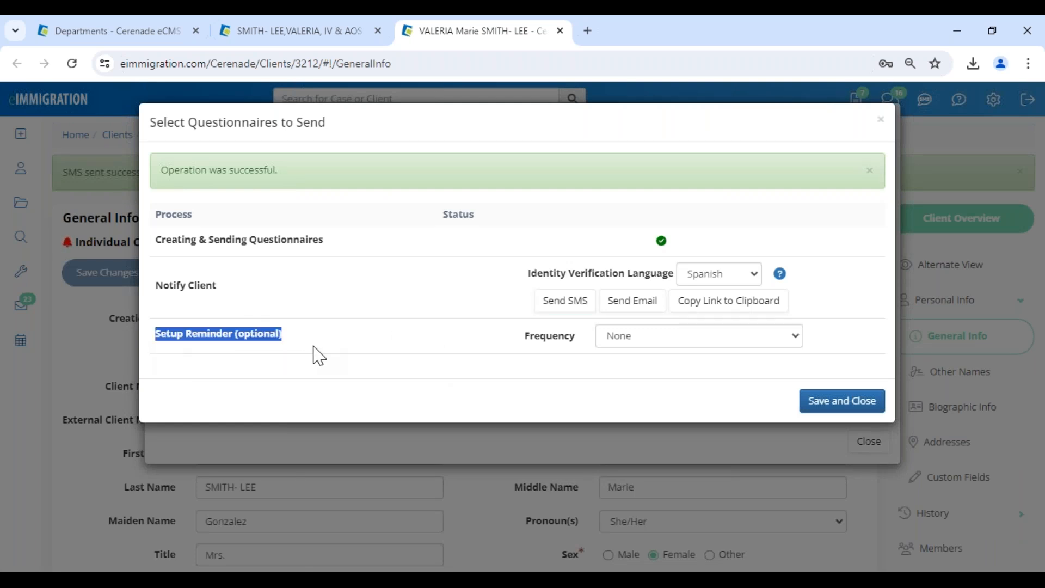
left_click(613, 346)
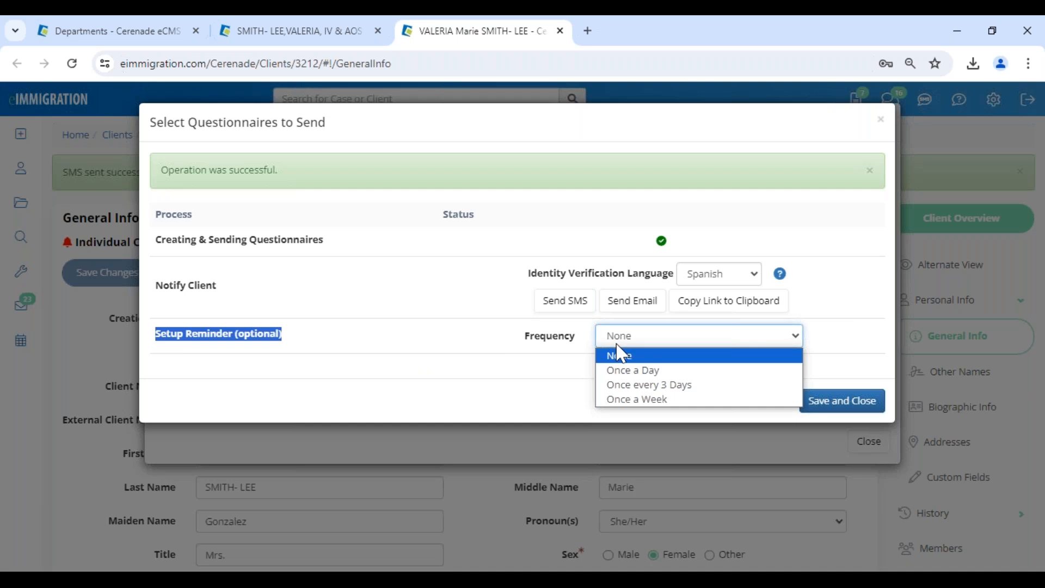
left_click(654, 386)
left_click(670, 366)
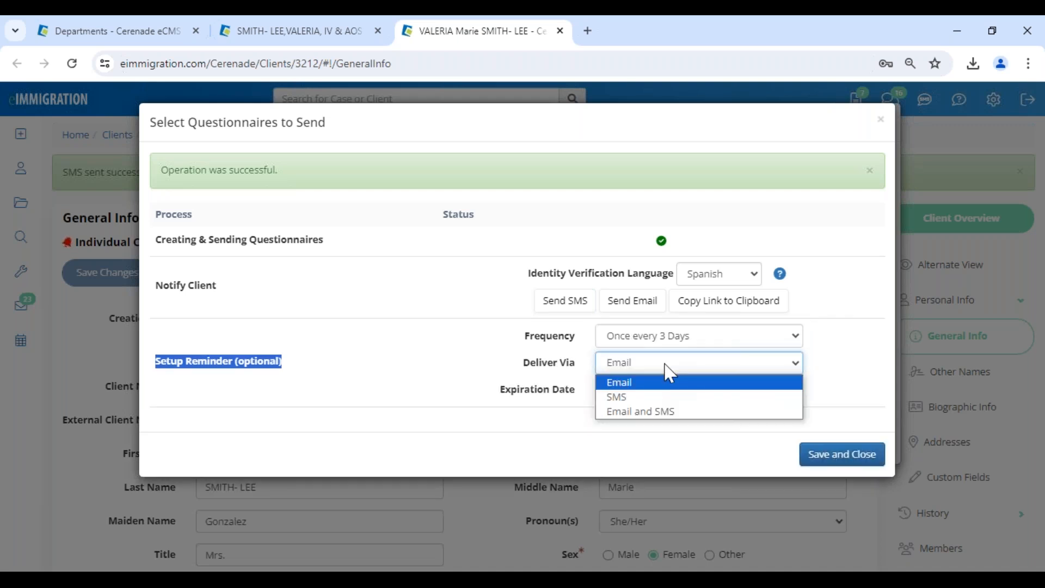
left_click(653, 413)
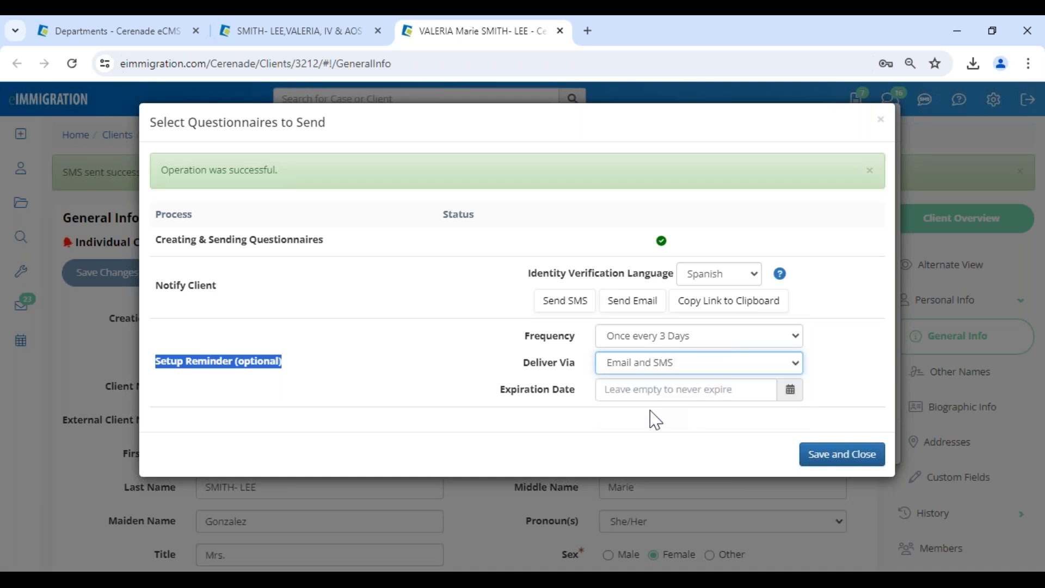
left_click(652, 391)
left_click(711, 279)
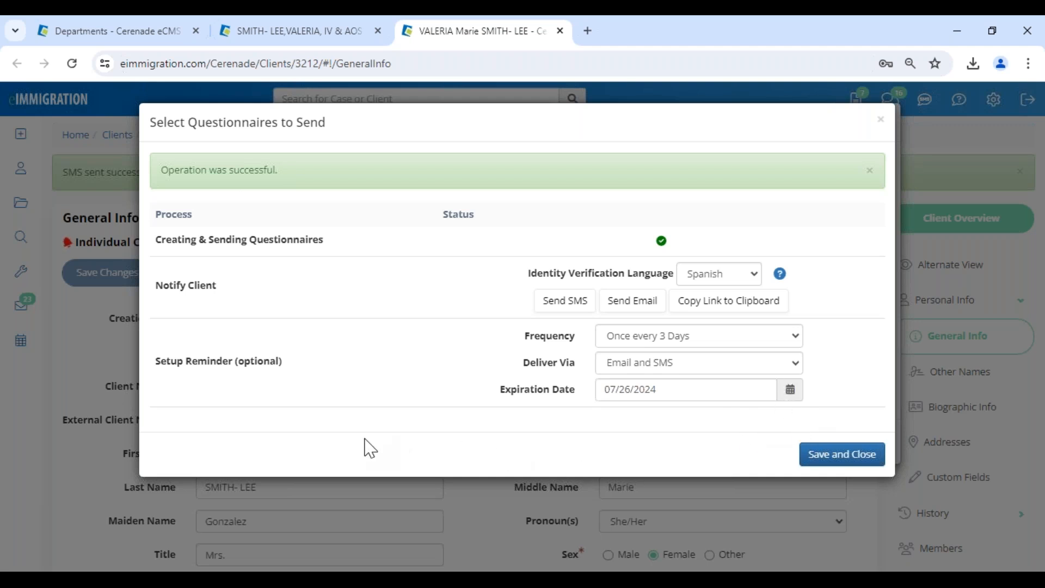
left_click(822, 457)
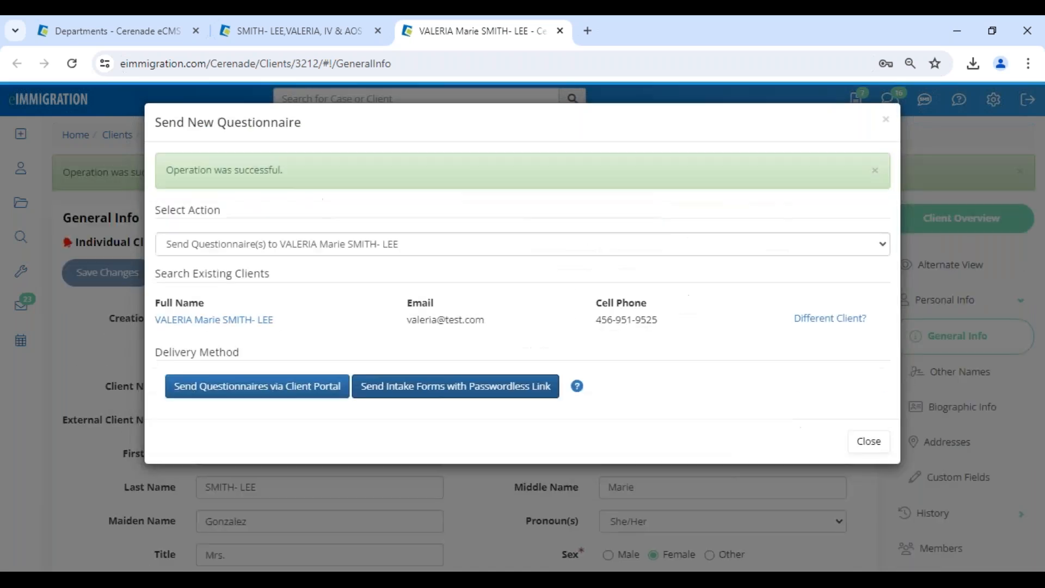
left_click(870, 444)
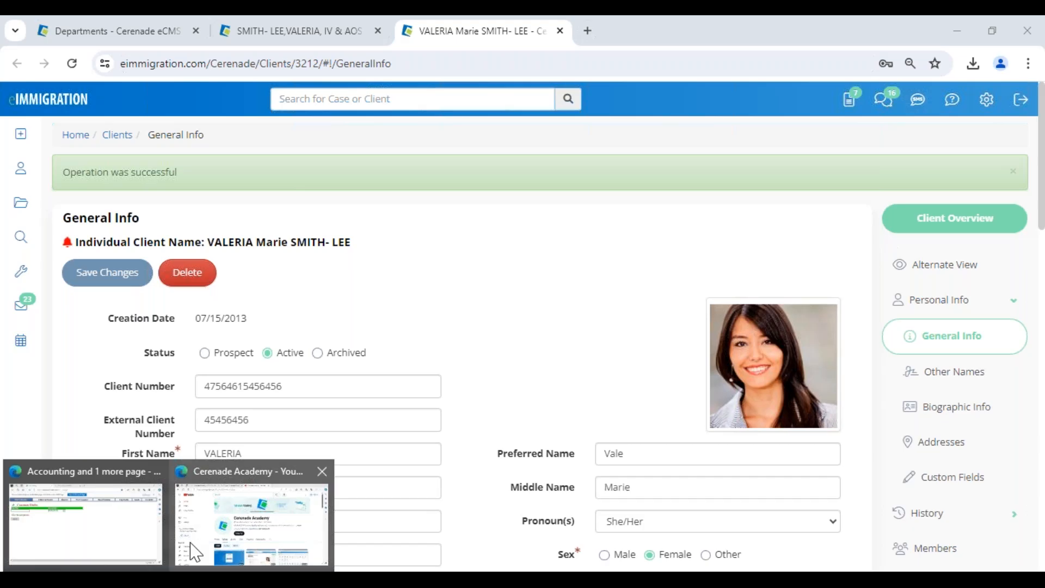
left_click(247, 490)
Log in to the Client Portal with the client's saved account and open the Mailbox.
left_click(370, 28)
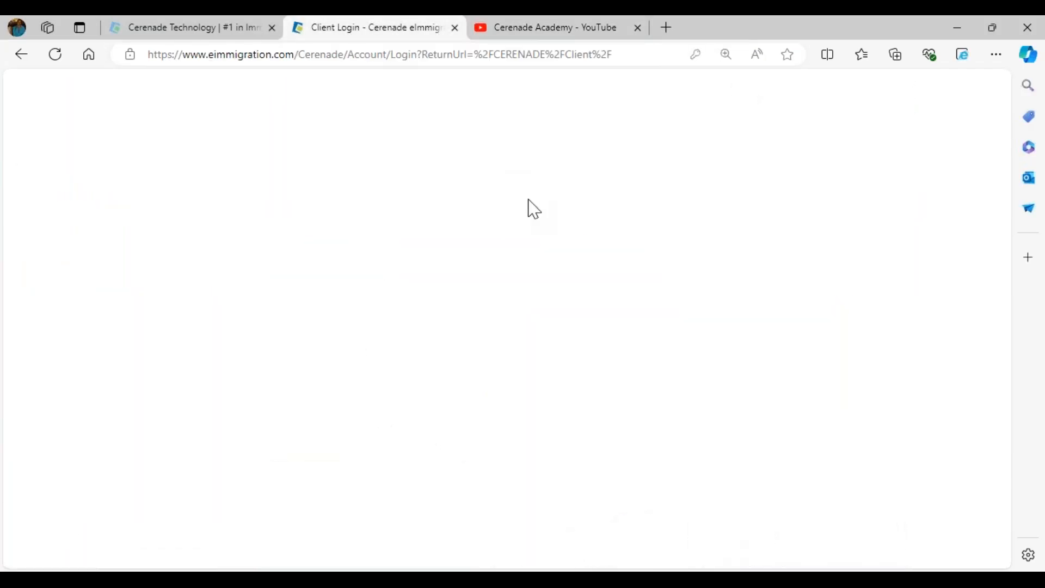
left_click_drag(511, 190, 608, 190)
left_click(441, 229)
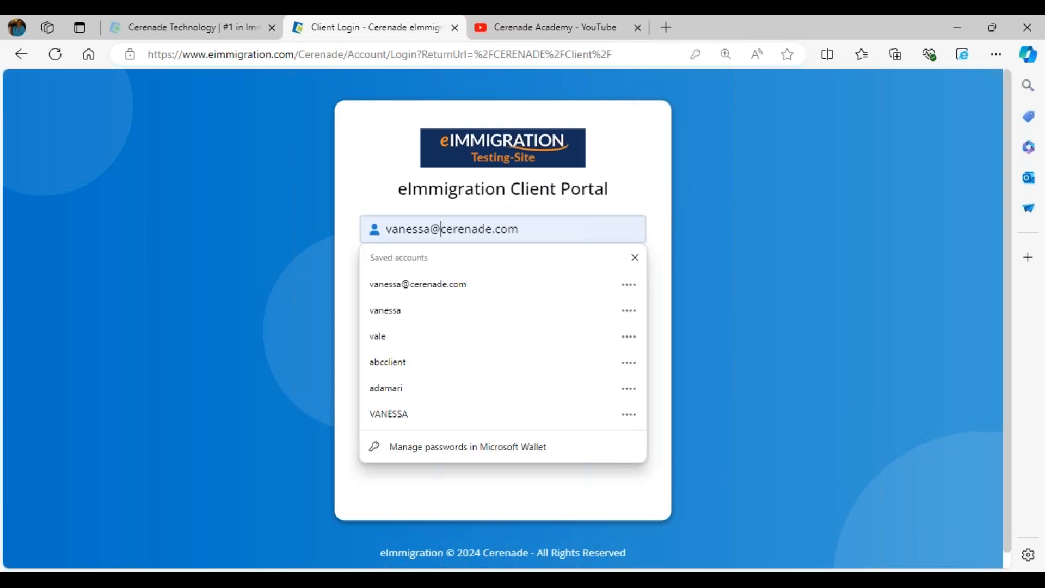
left_click(401, 336)
left_click(403, 343)
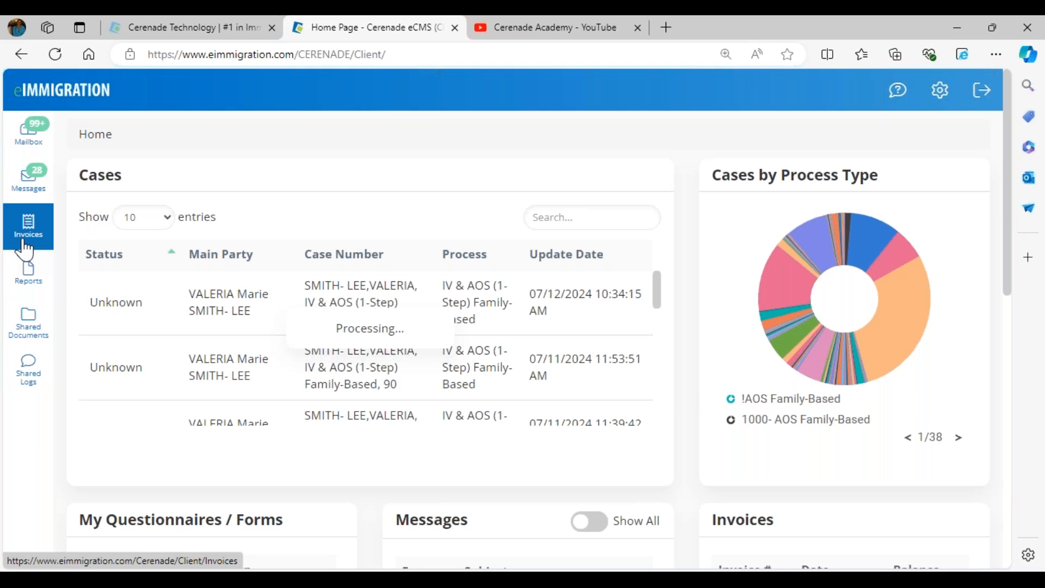
left_click(31, 146)
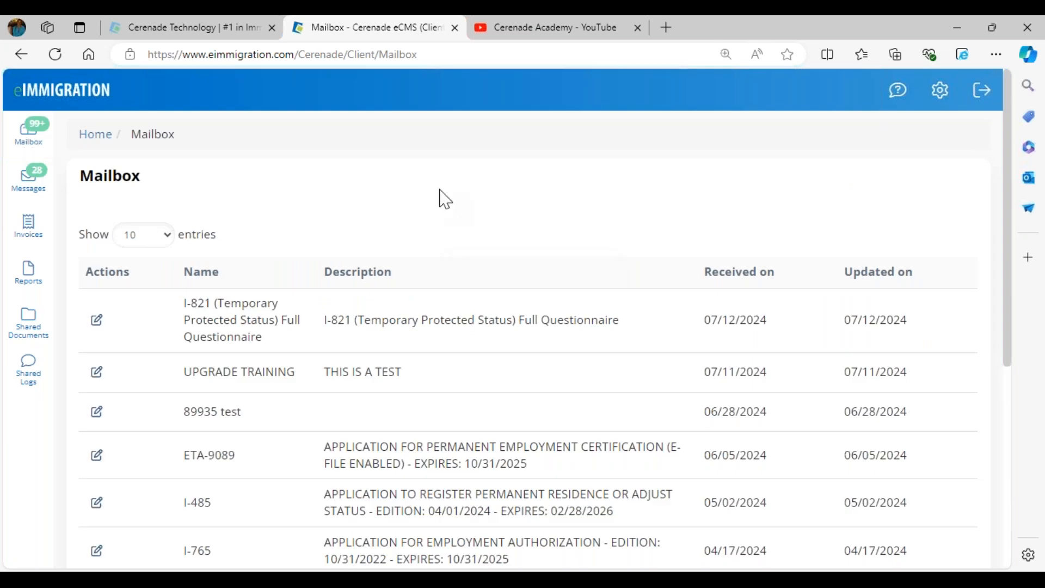
Open the I-821 TPS Full Questionnaire and scroll through its prefilled fields.
left_click(97, 324)
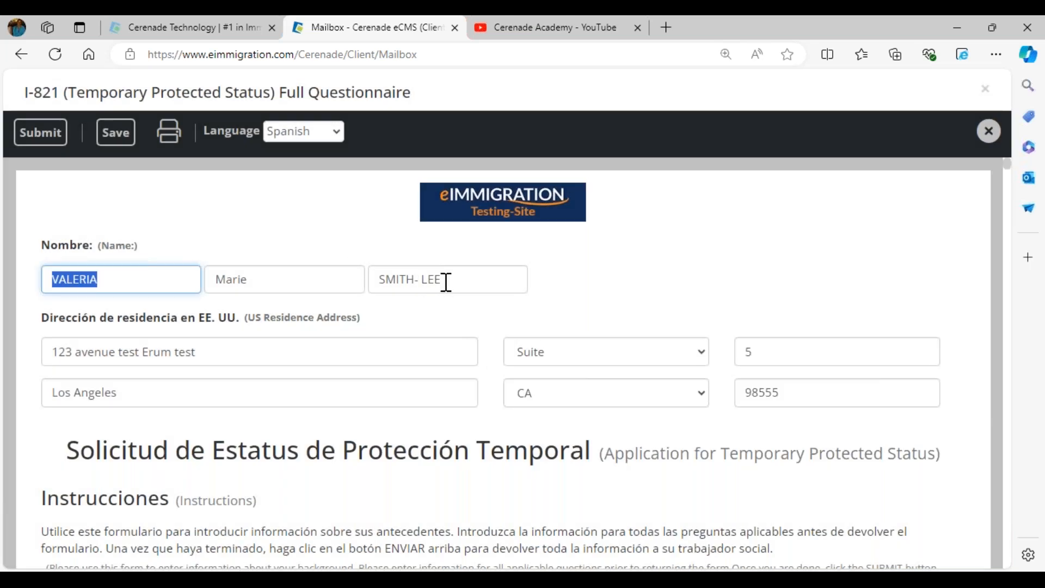
left_click(443, 282)
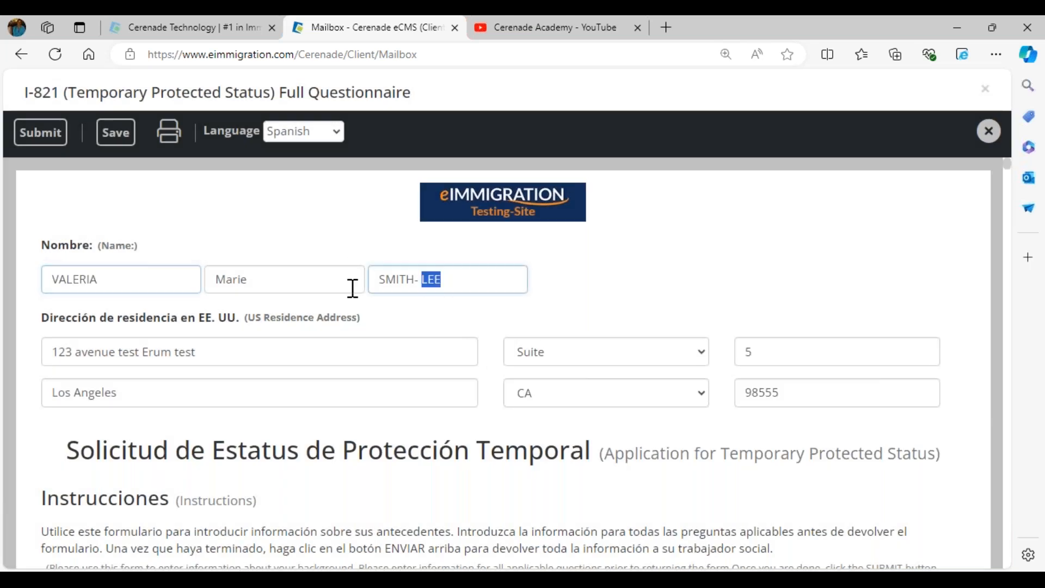
left_click(642, 315)
scroll(467, 334, "down", 5)
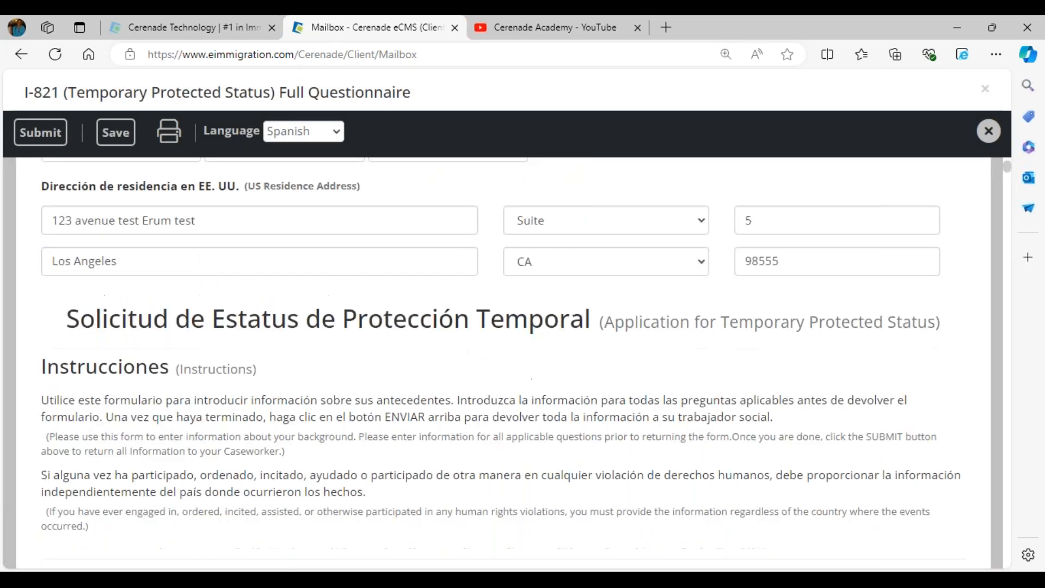
scroll(467, 398, "down", 1)
scroll(196, 446, "down", 5)
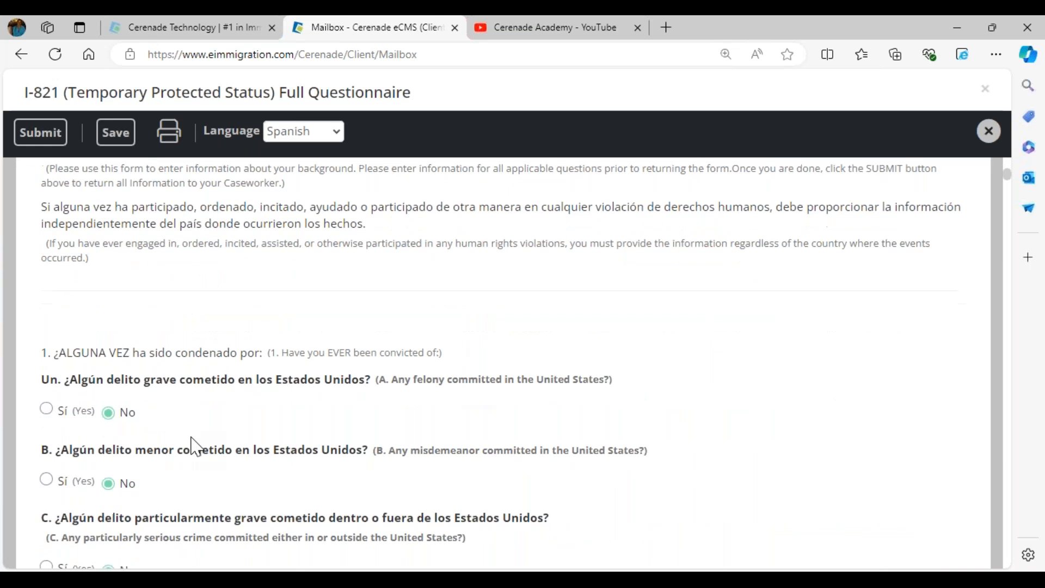
scroll(196, 447, "down", 2)
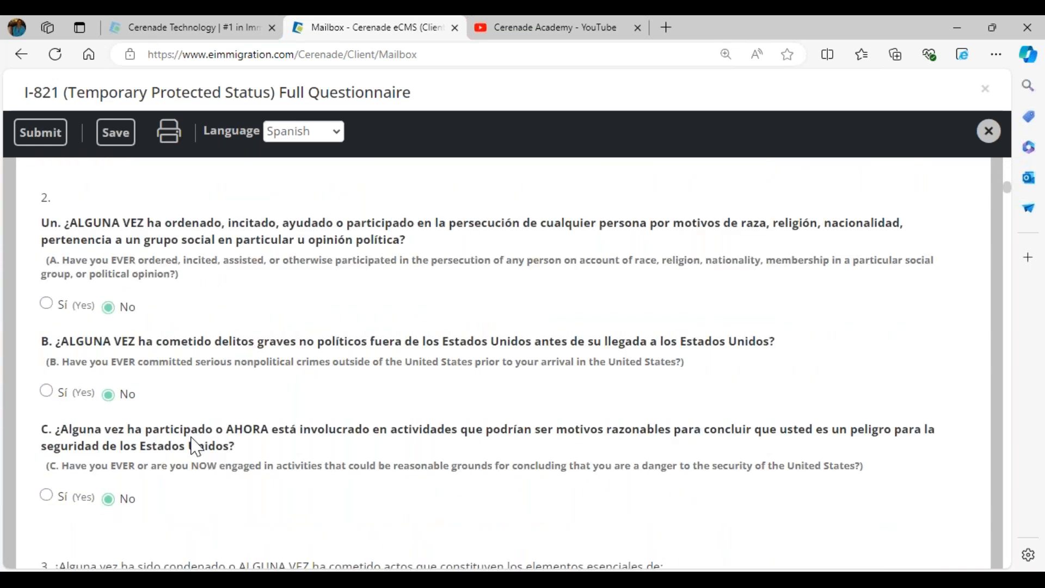
scroll(192, 439, "down", 5)
scroll(197, 354, "up", 18)
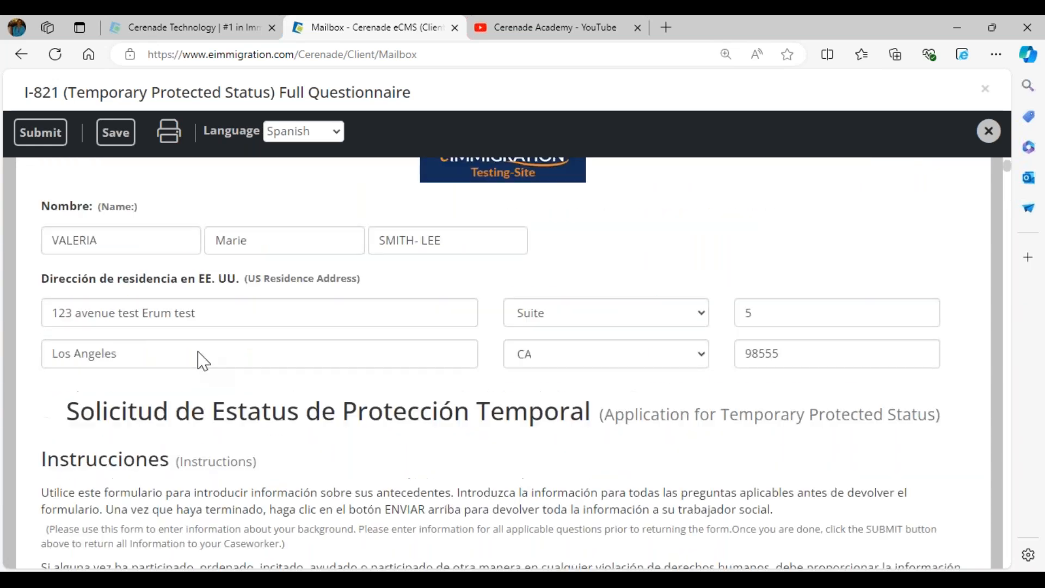
Replace the street address with 5555 TGIF Avenue.
triple_click(196, 353)
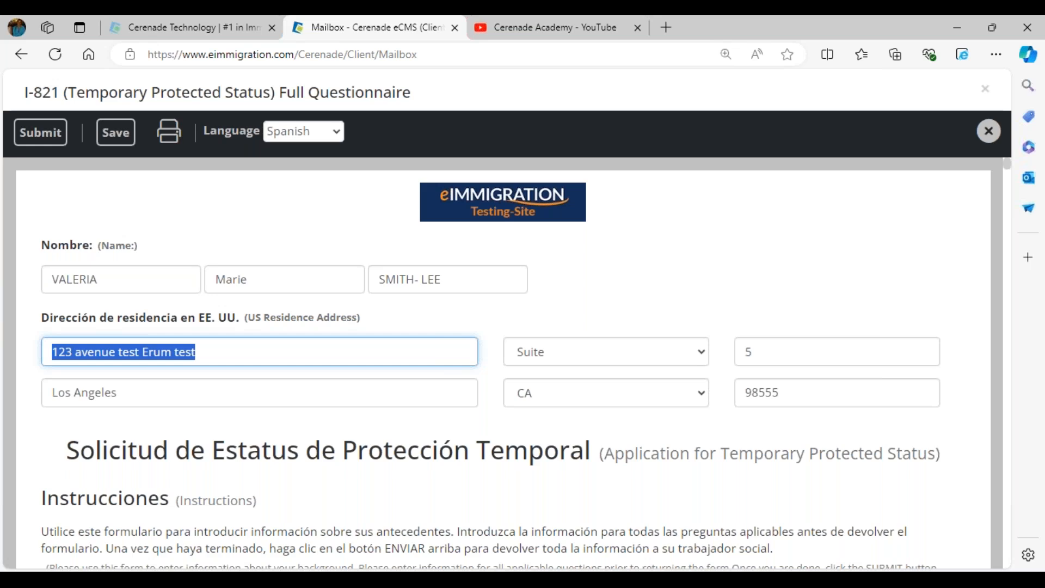
type("5555 tgif AVENUE")
key("BackSpace")
key("BackSpace")
key("BackSpace")
key("BackSpace")
key("BackSpace")
key("BackSpace")
key("BackSpace")
key("BackSpace")
key("BackSpace")
key("BackSpace")
key("BackSpace")
key("BackSpace")
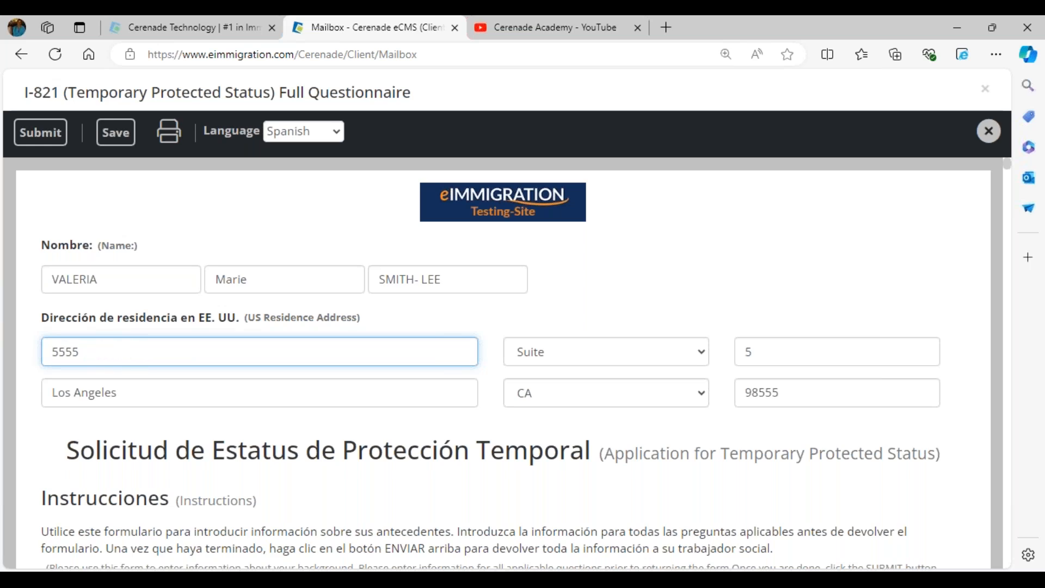
type("TGIF Avenue")
Preview the I-821 form in Portuguese, switch back to Spanish, and submit it to the caseworker.
left_click(303, 132)
left_click(298, 171)
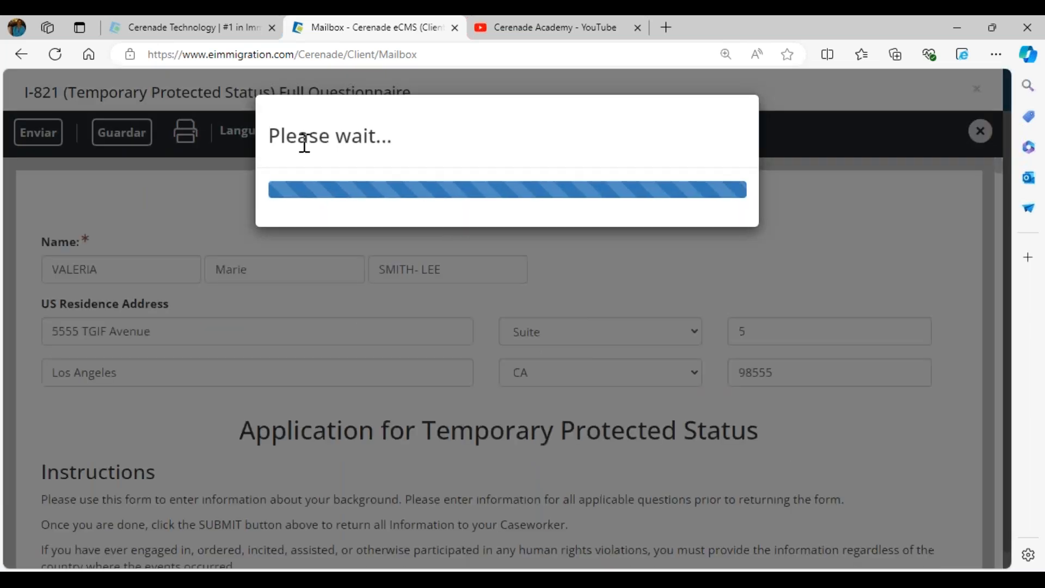
left_click(303, 133)
left_click(289, 186)
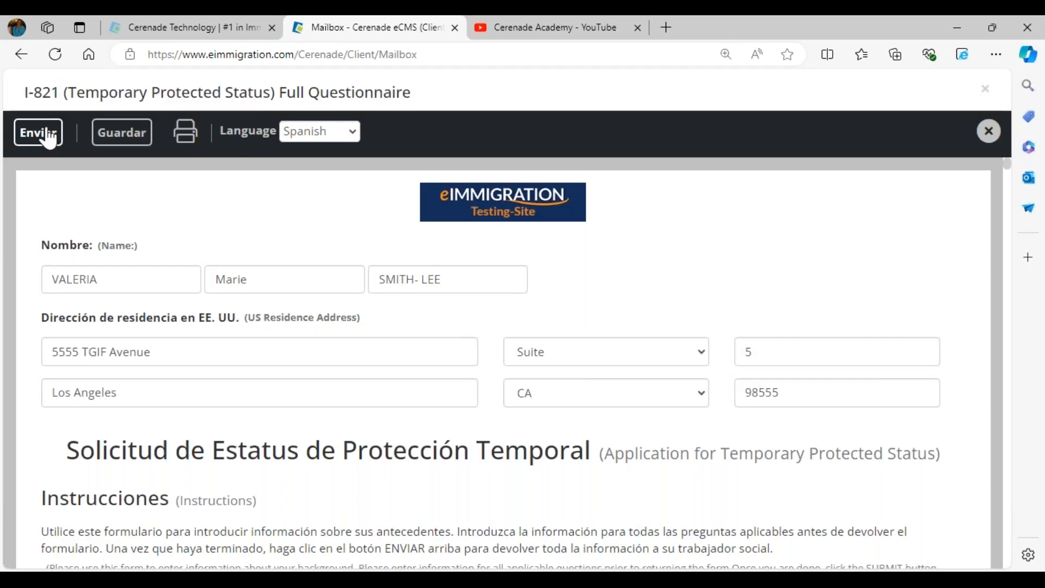
left_click(49, 137)
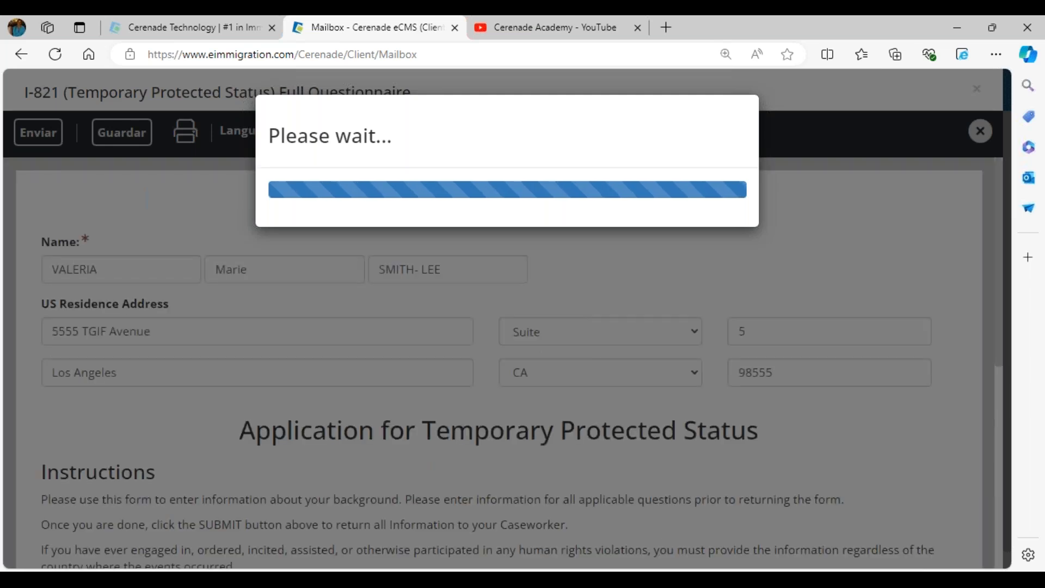
left_click(640, 135)
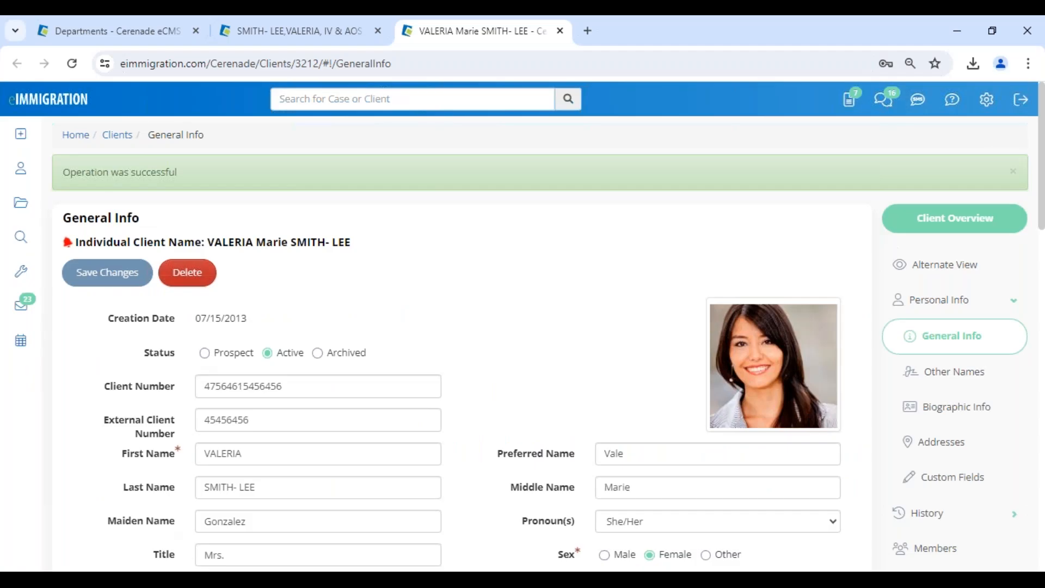
From the staff Mailbox Inbox, open the client's submitted I-821 TPS questionnaire.
left_click(41, 118)
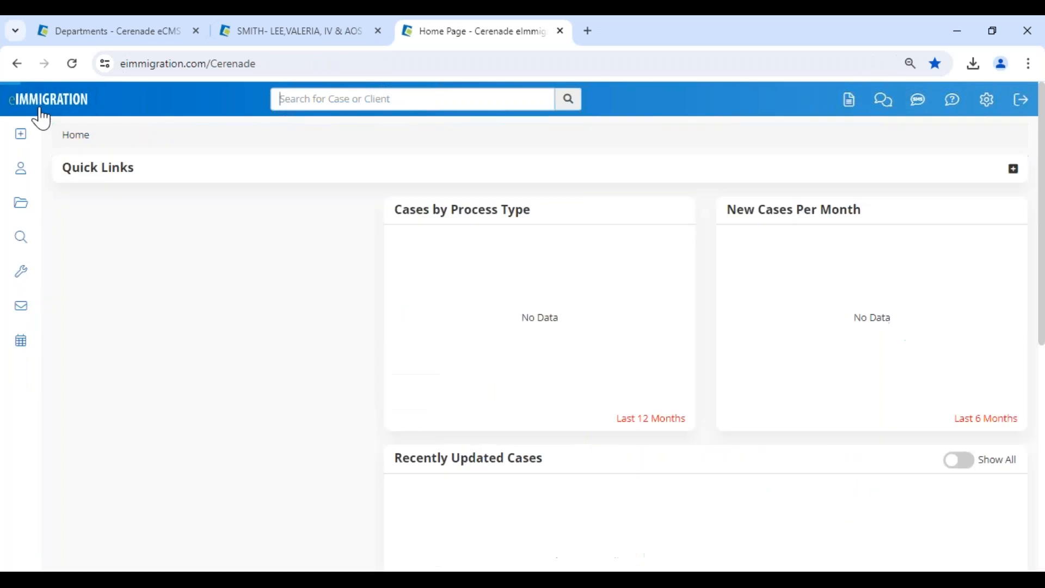
left_click(849, 106)
left_click_drag(213, 470, 844, 487)
left_click(90, 471)
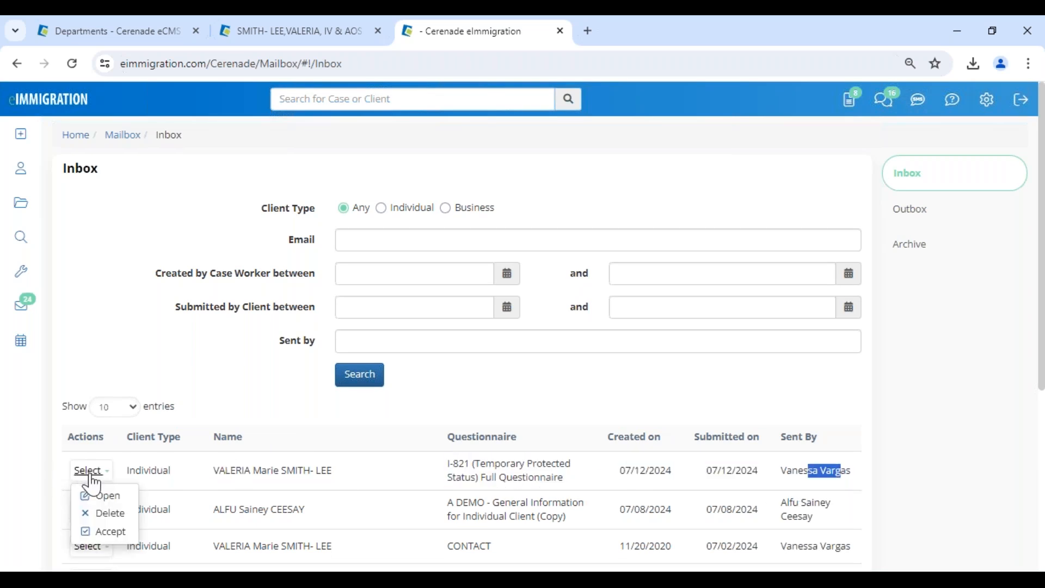
left_click(100, 496)
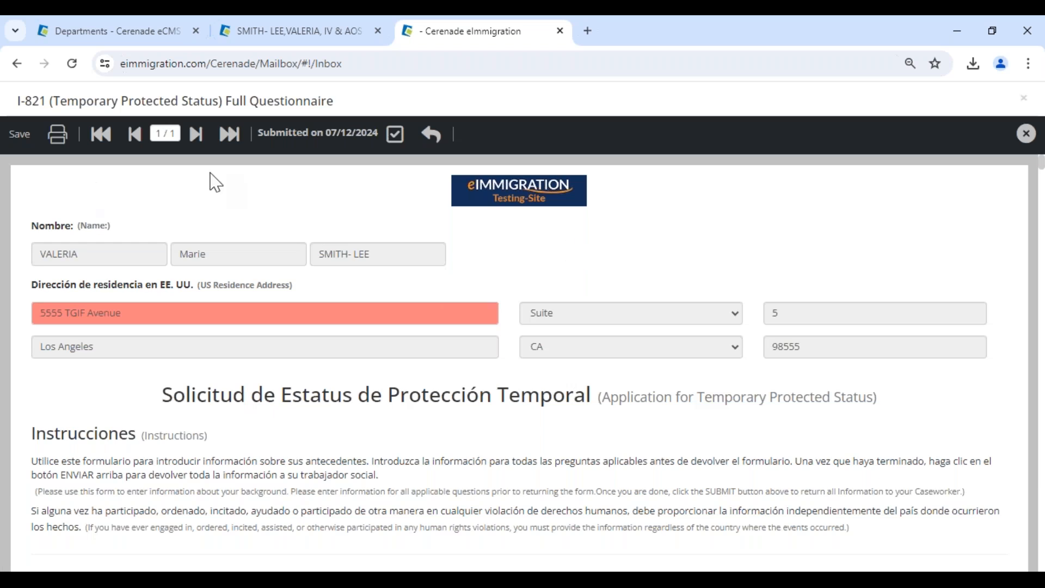
Compare the changed street address with its original value, then accept the I-821 questionnaire.
left_click_drag(129, 311, 64, 310)
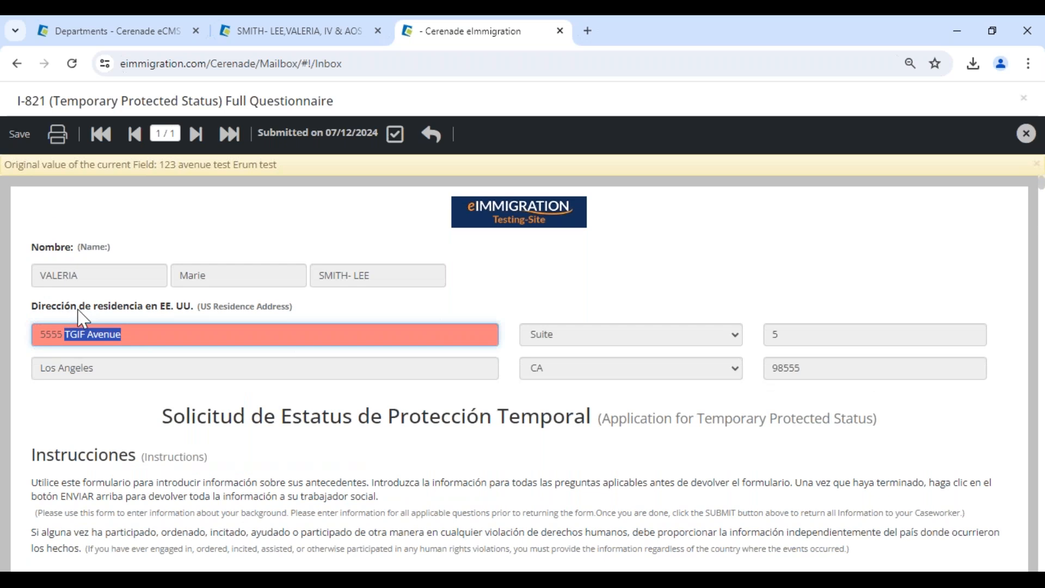
left_click(241, 315)
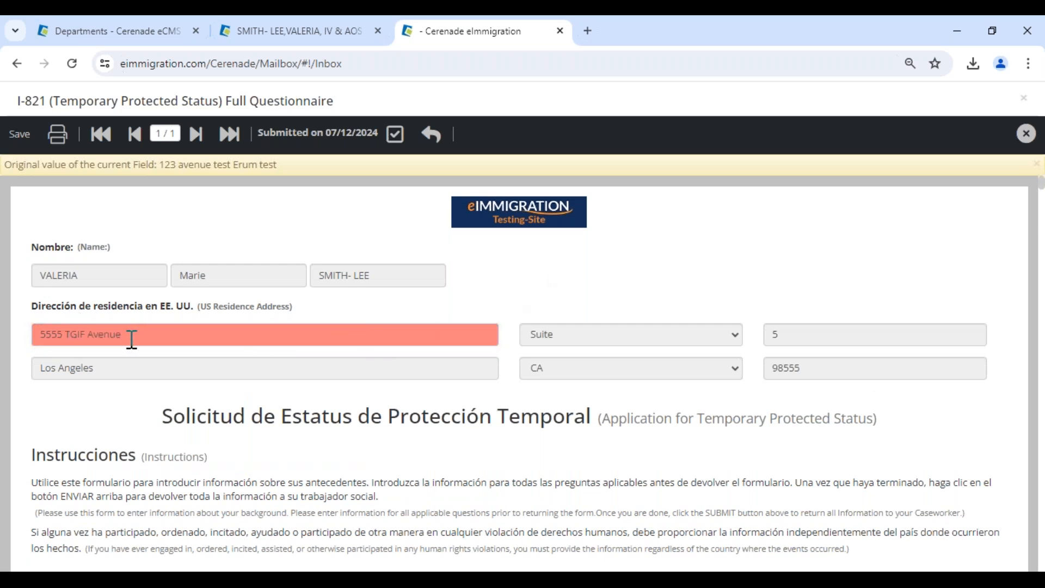
left_click(131, 339)
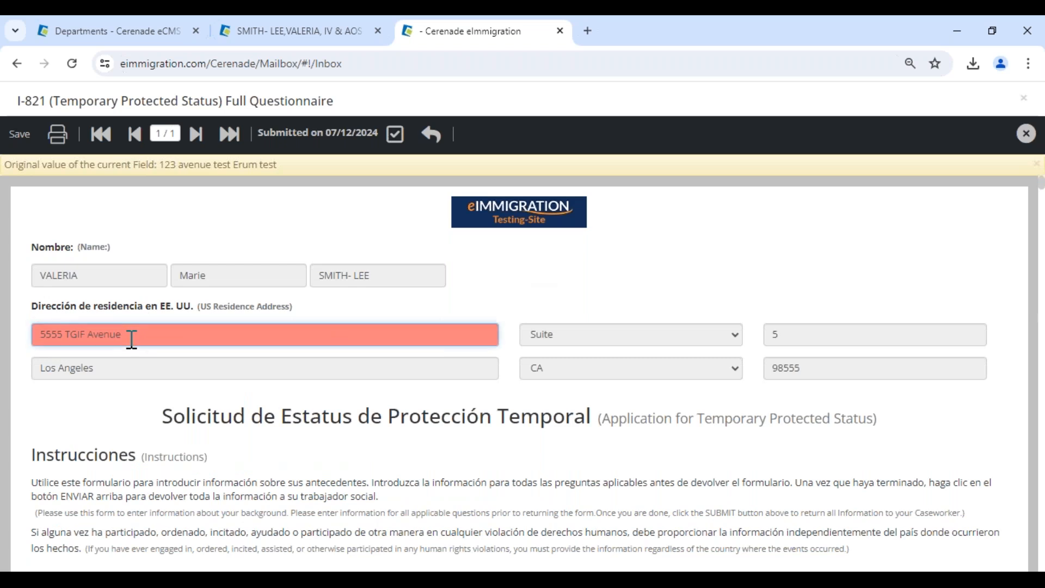
left_click_drag(154, 165, 328, 179)
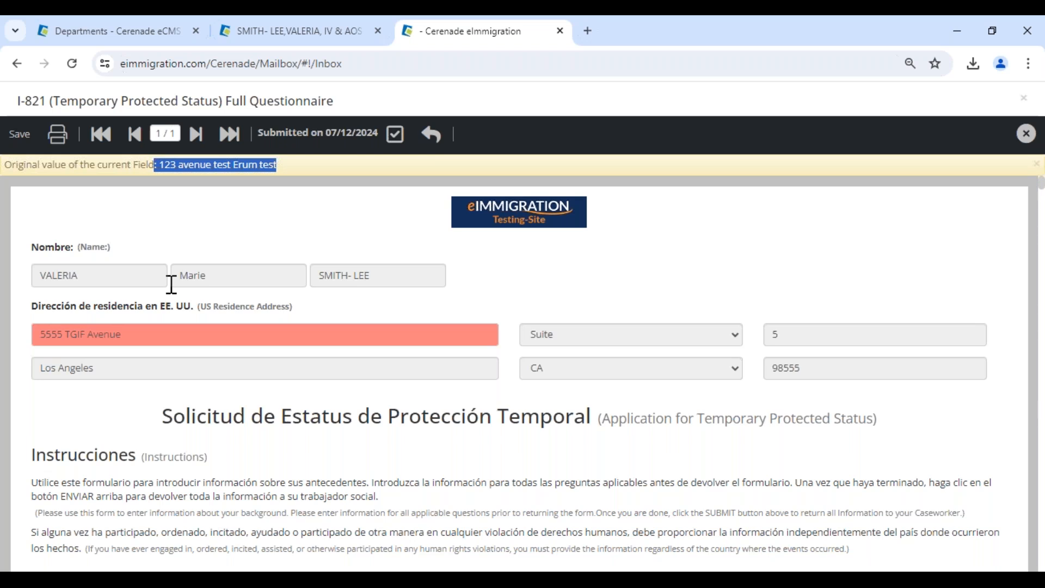
left_click(395, 136)
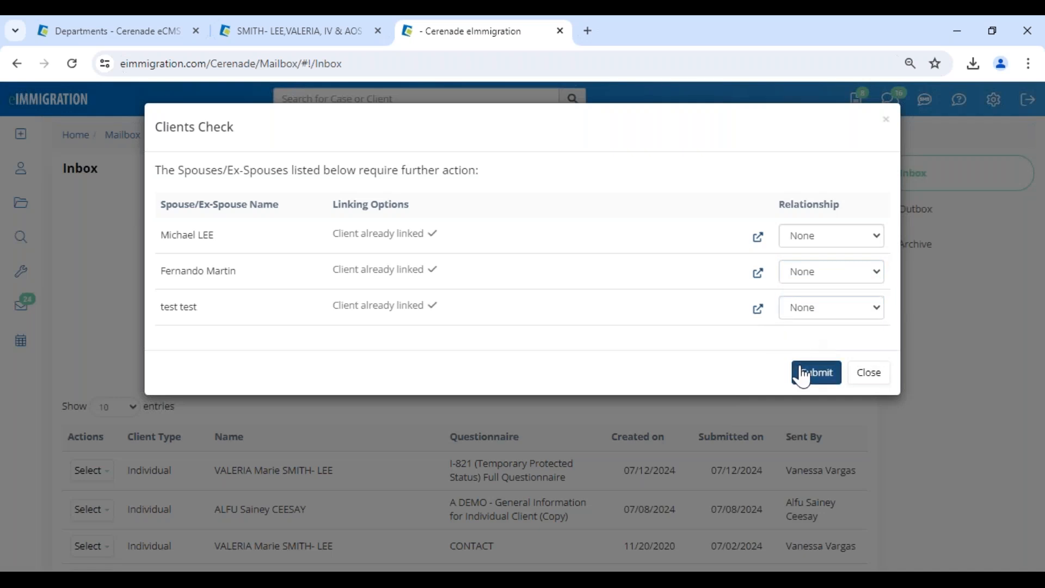
Submit the spouse check and confirm the client's US street reads 5555 TGIF Avenue.
left_click(802, 374)
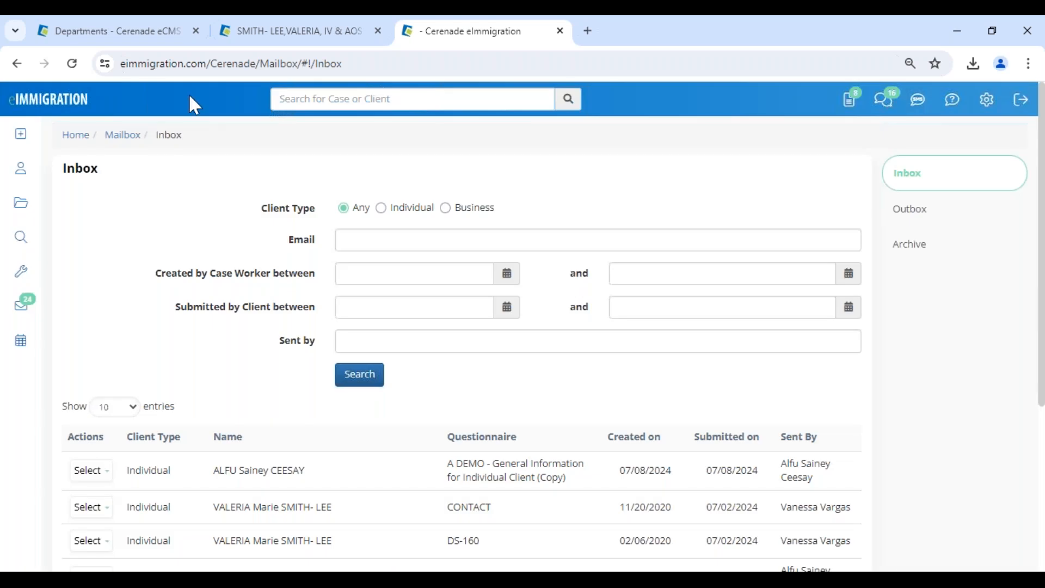
left_click(239, 33)
left_click(182, 201)
left_click(714, 360)
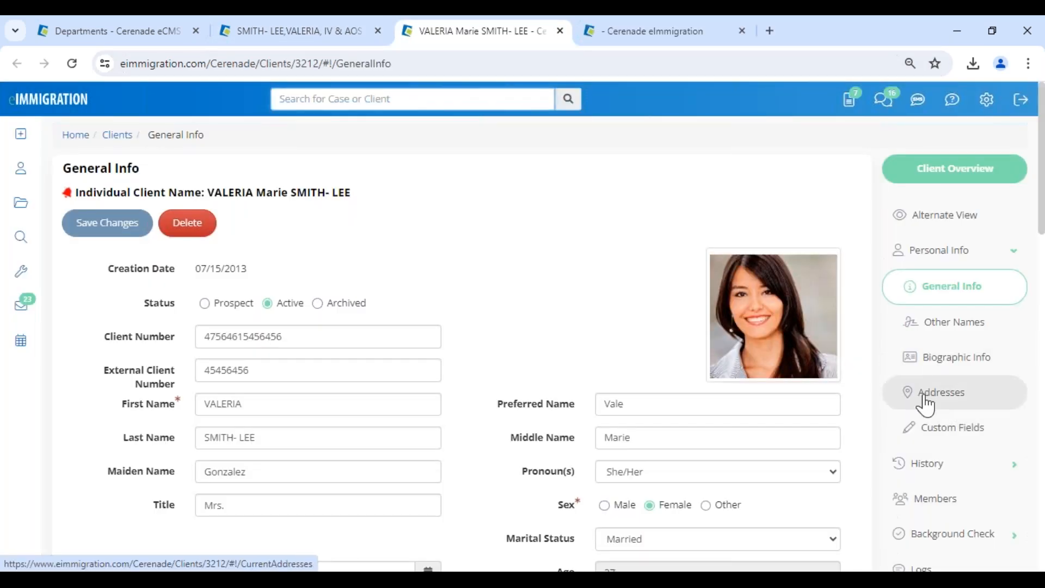
left_click(925, 400)
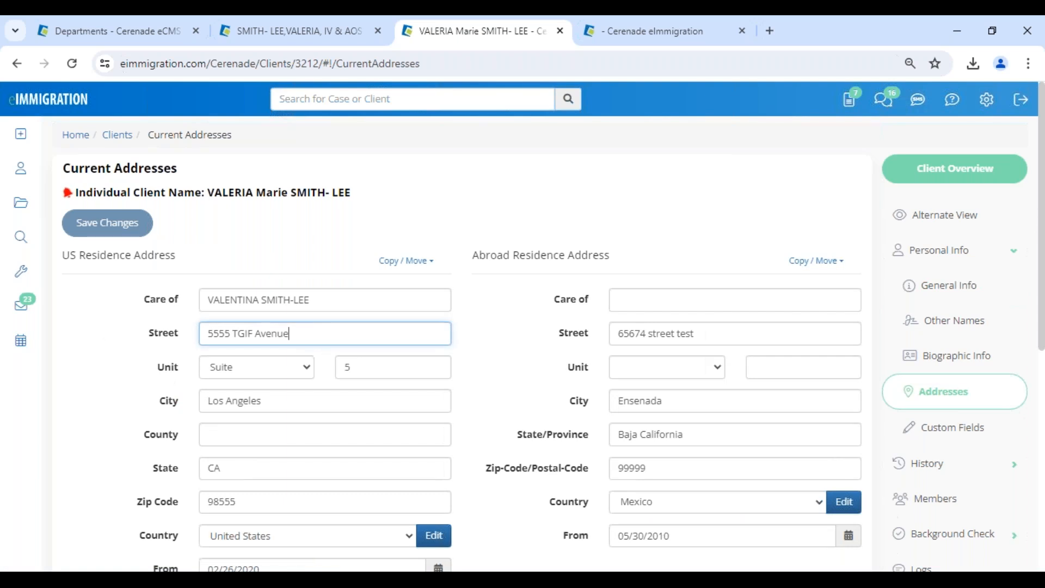
left_click_drag(303, 333, 154, 312)
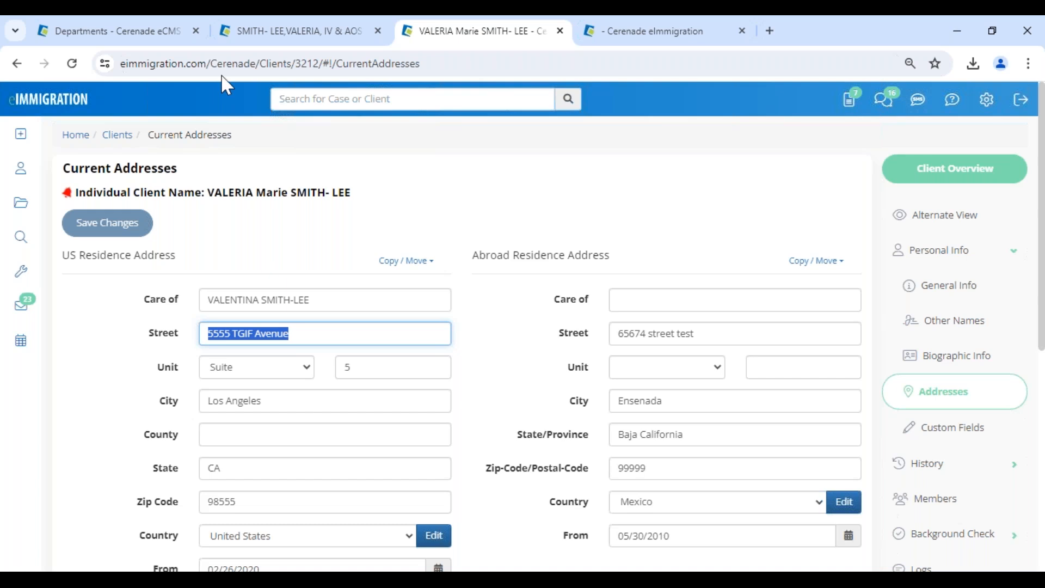
left_click(290, 32)
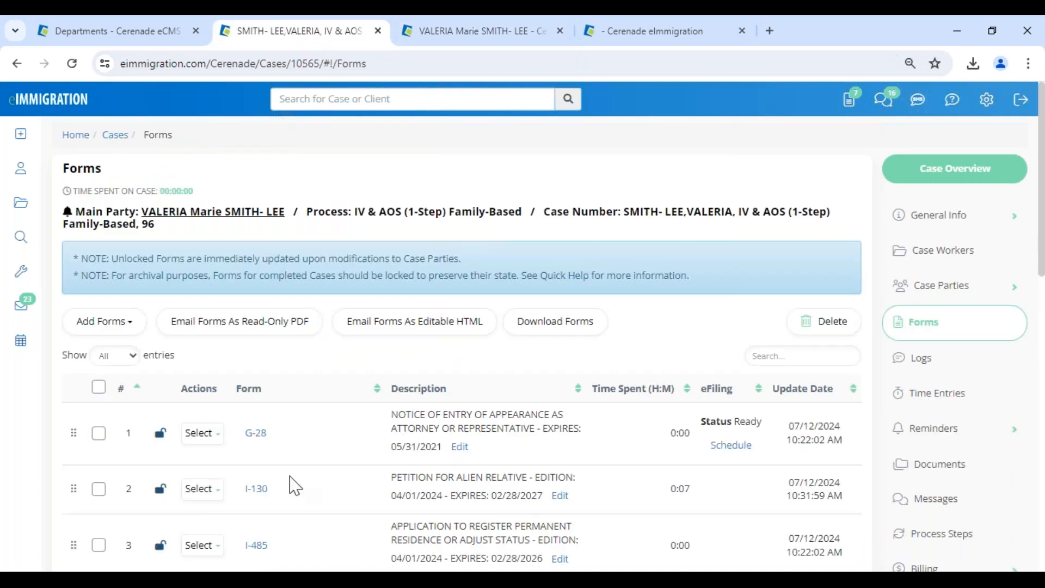
In the I-130, restore the mailing address to calculated values: Los Angeles, ZIP 98555, blank Province and Postal Code.
left_click(258, 495)
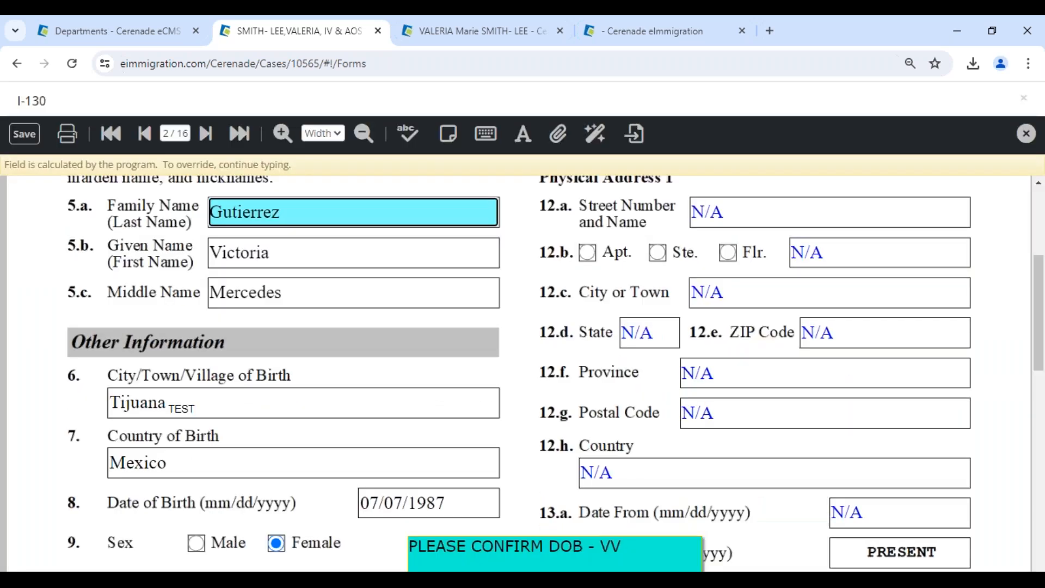
scroll(519, 374, "down", 1)
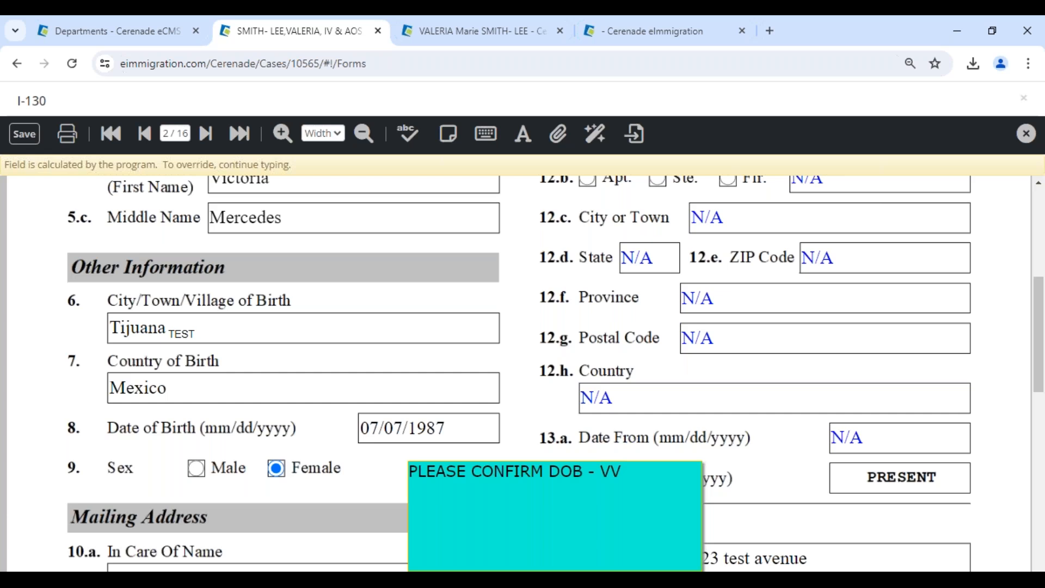
scroll(303, 319, "down", 4)
left_click(271, 278)
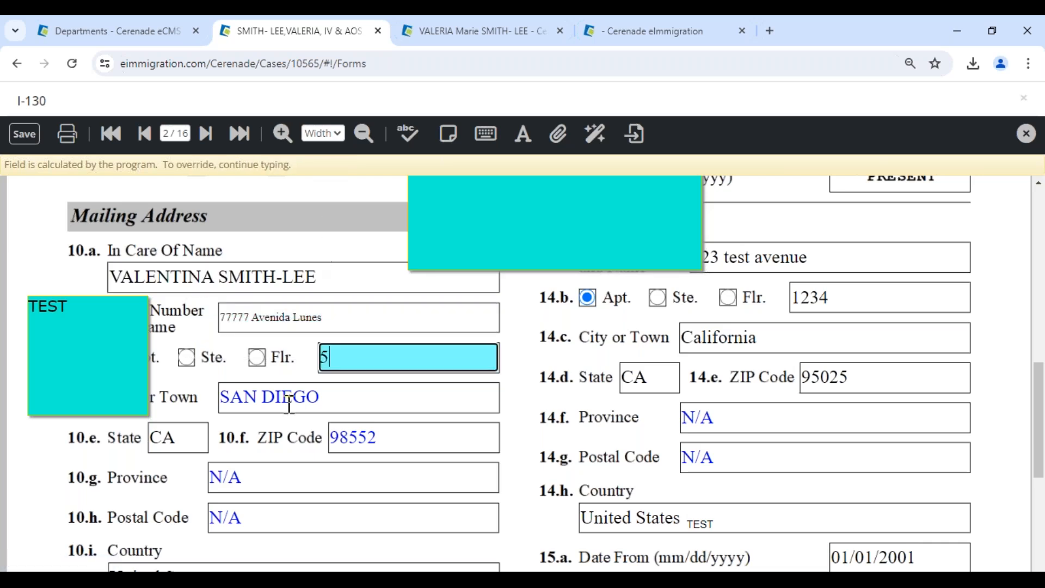
left_click(289, 401)
left_click(328, 165)
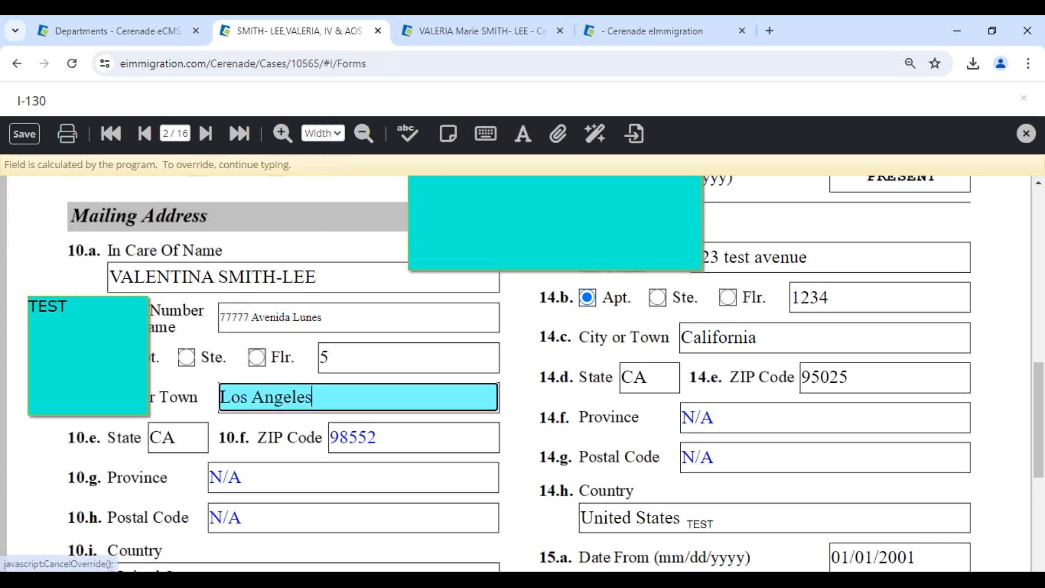
left_click(364, 431)
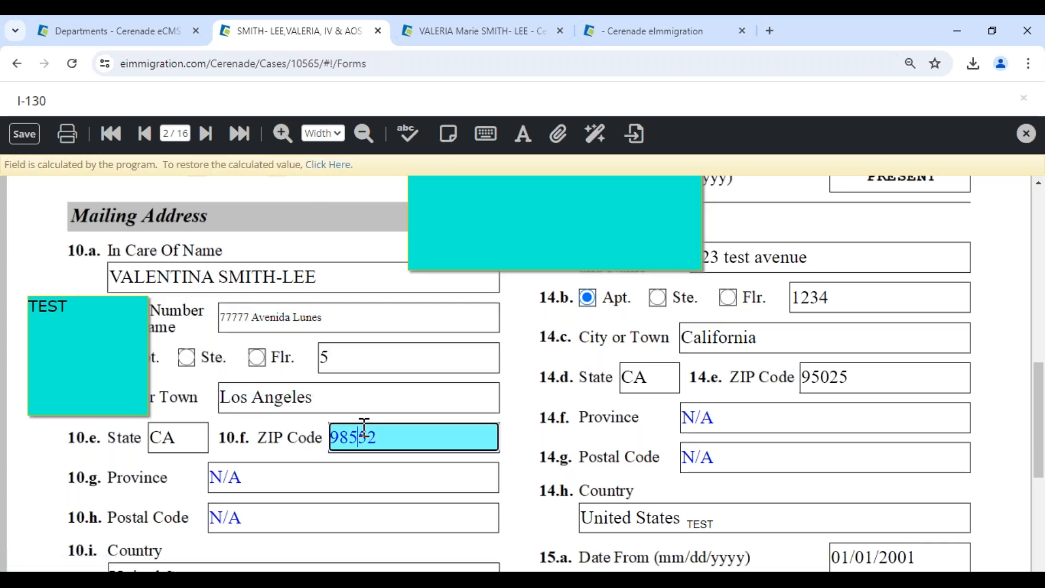
left_click(325, 165)
left_click(285, 473)
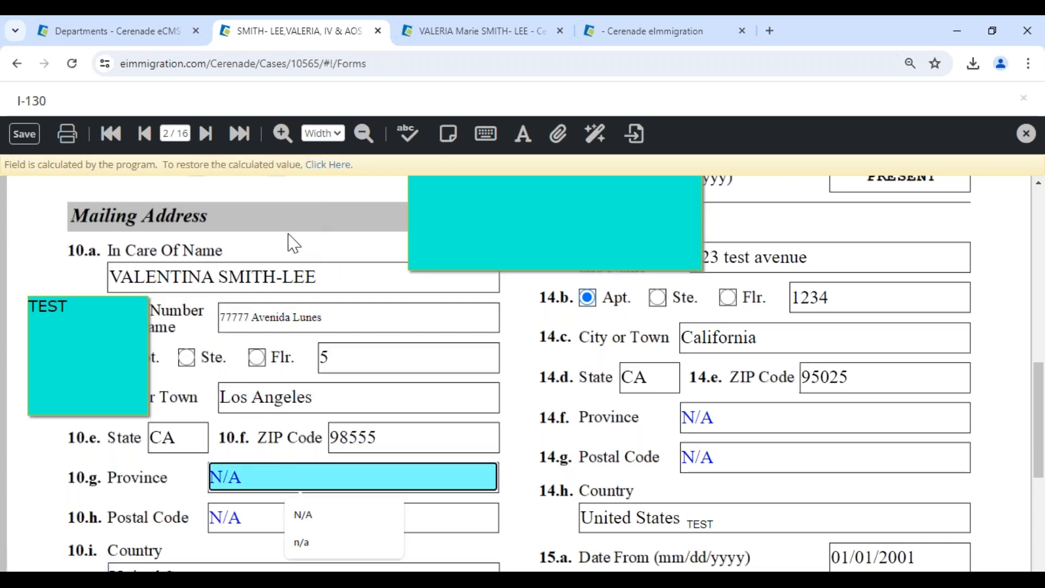
left_click(326, 165)
left_click(263, 515)
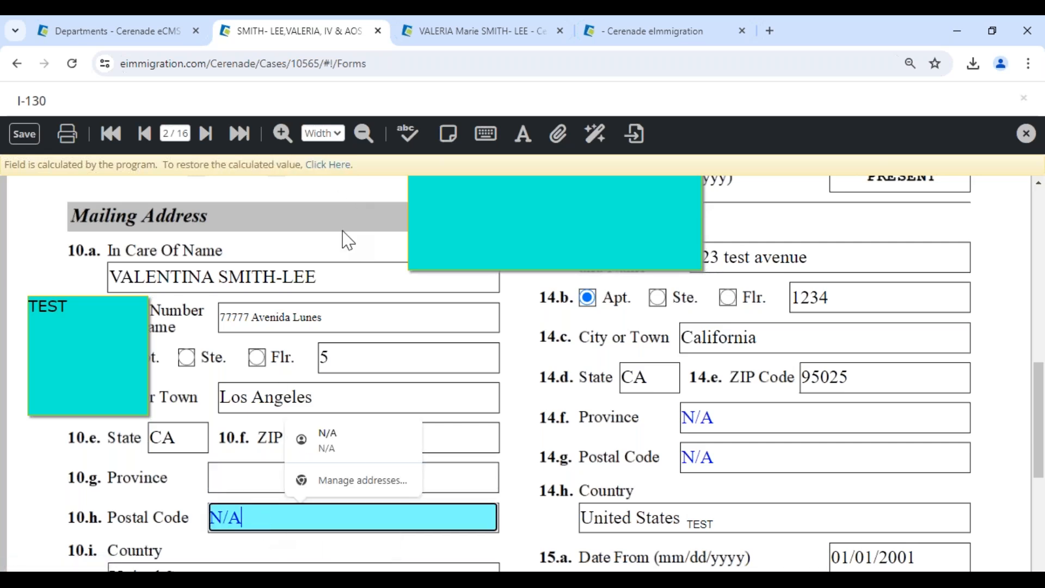
left_click(329, 165)
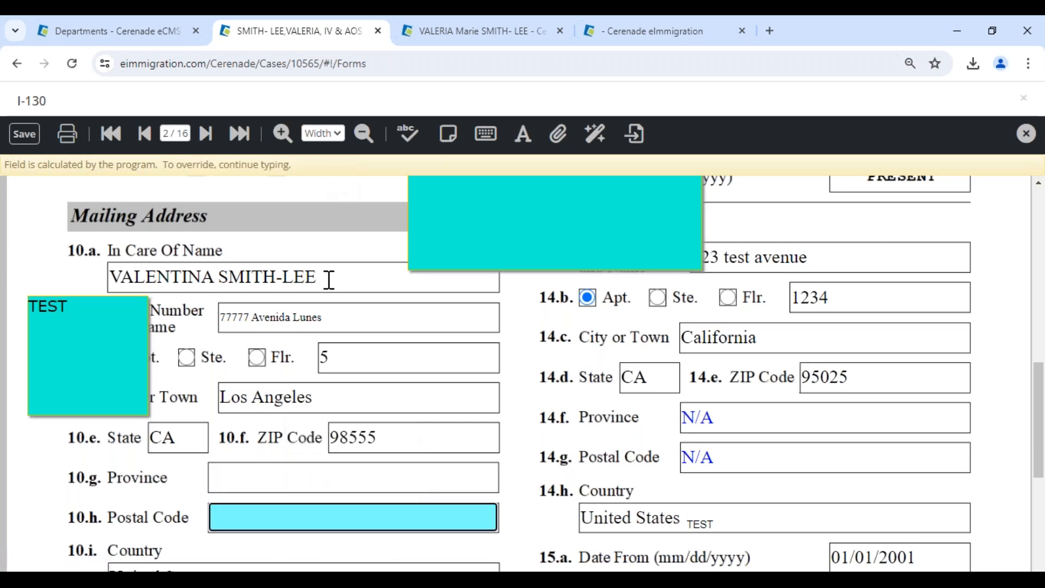
Answer No to item 11 on whether the mailing and physical addresses match.
scroll(344, 376, "up", 5)
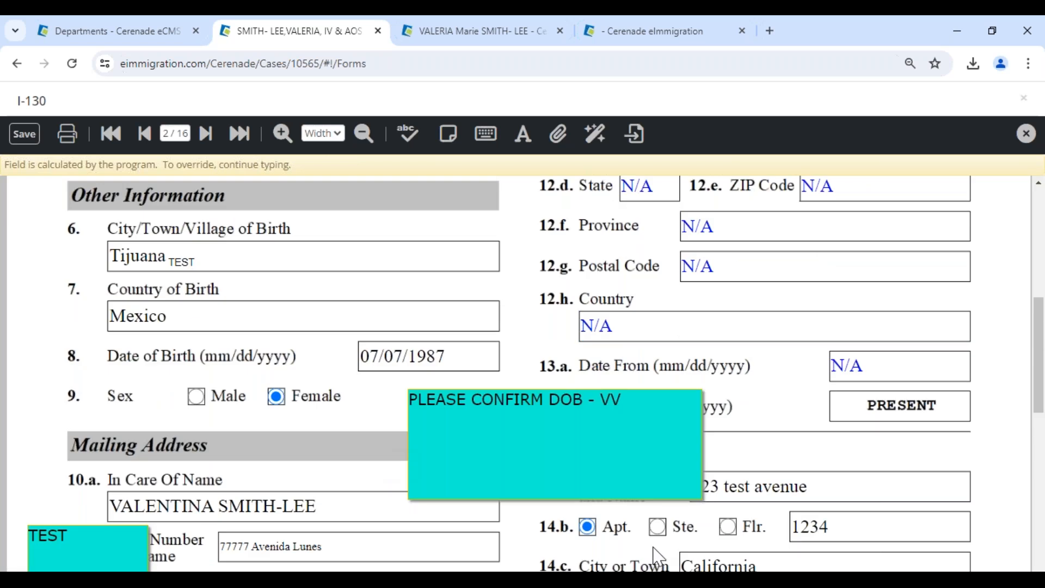
scroll(770, 452, "up", 5)
scroll(769, 451, "up", 3)
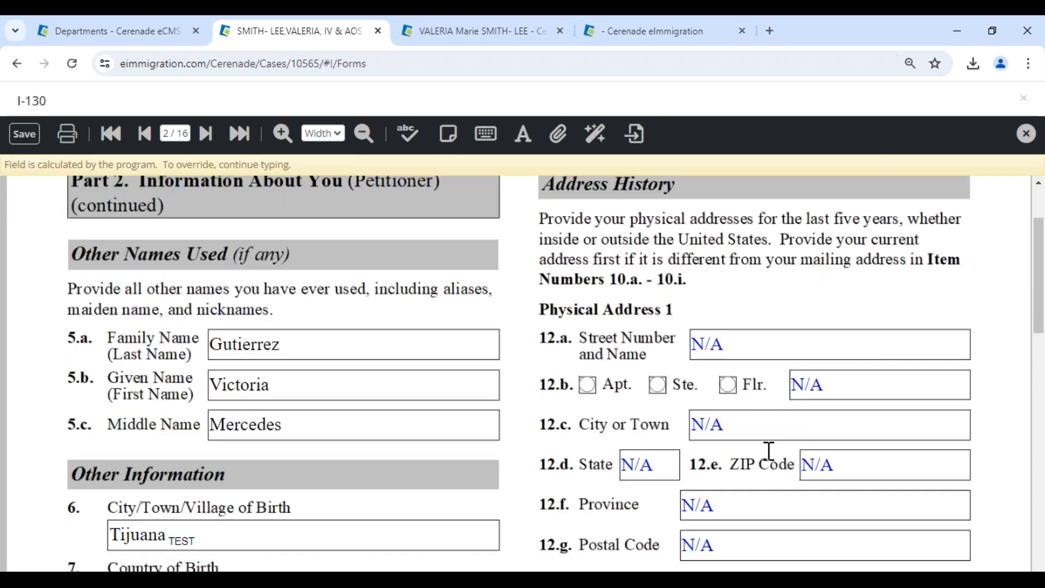
scroll(507, 434, "down", 1)
scroll(508, 434, "down", 14)
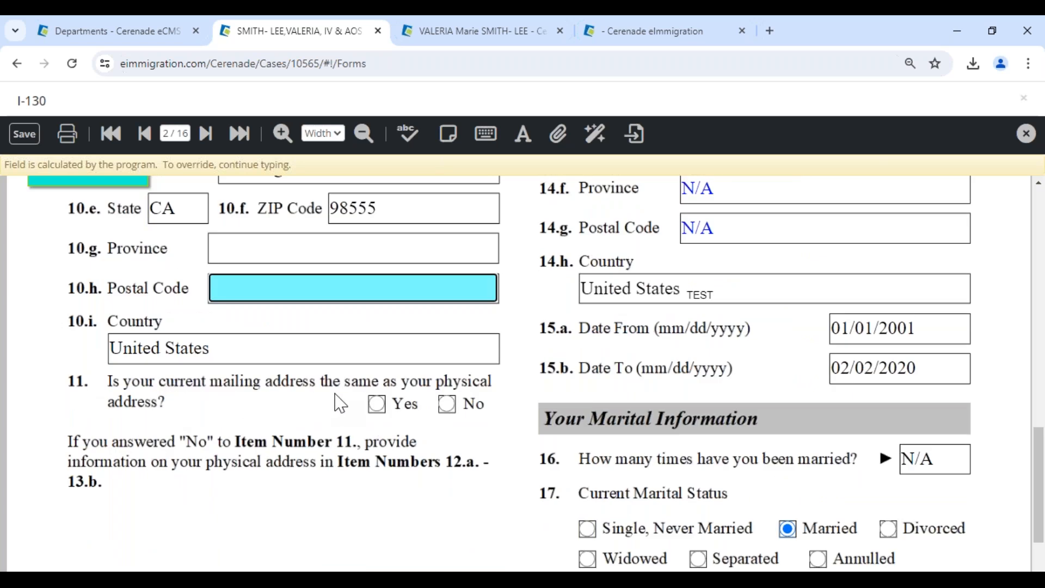
scroll(458, 410, "down", 1)
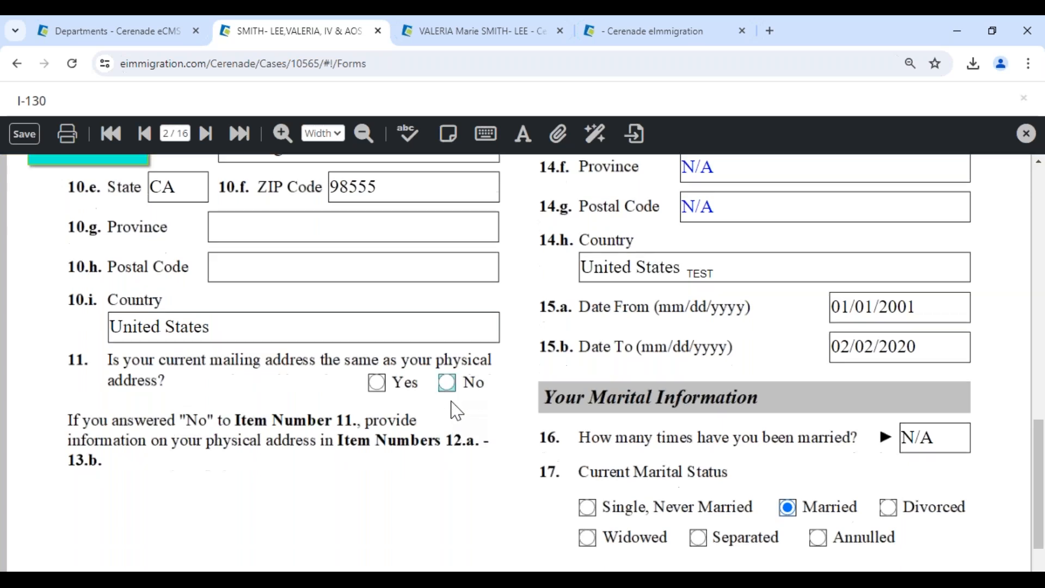
left_click(449, 387)
Restore the physical address to calculated values: new street, suite 5, Los Angeles, CA 98555.
scroll(452, 396, "up", 10)
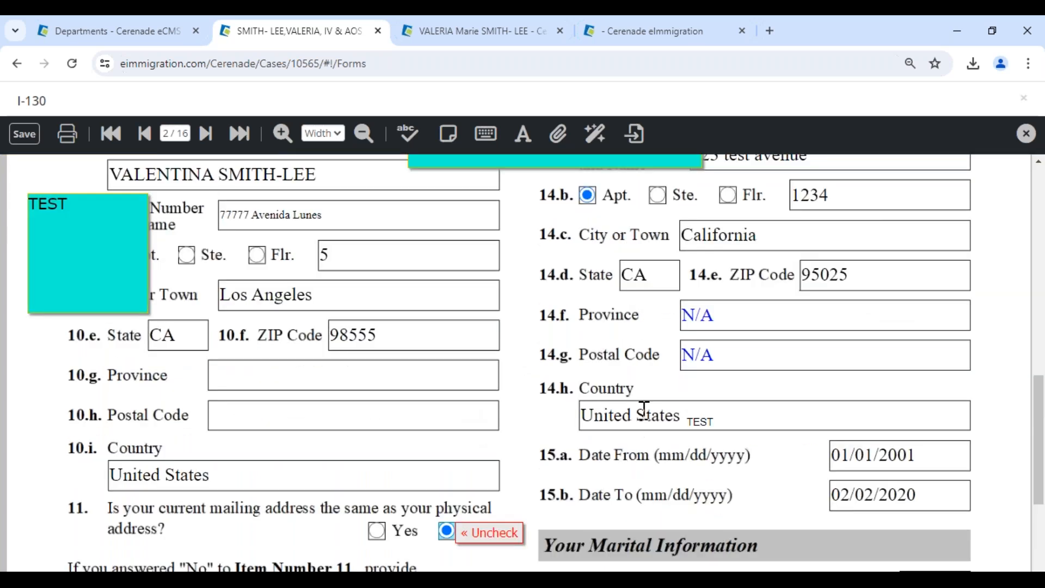
scroll(518, 370, "up", 6)
left_click(826, 367)
left_click(341, 168)
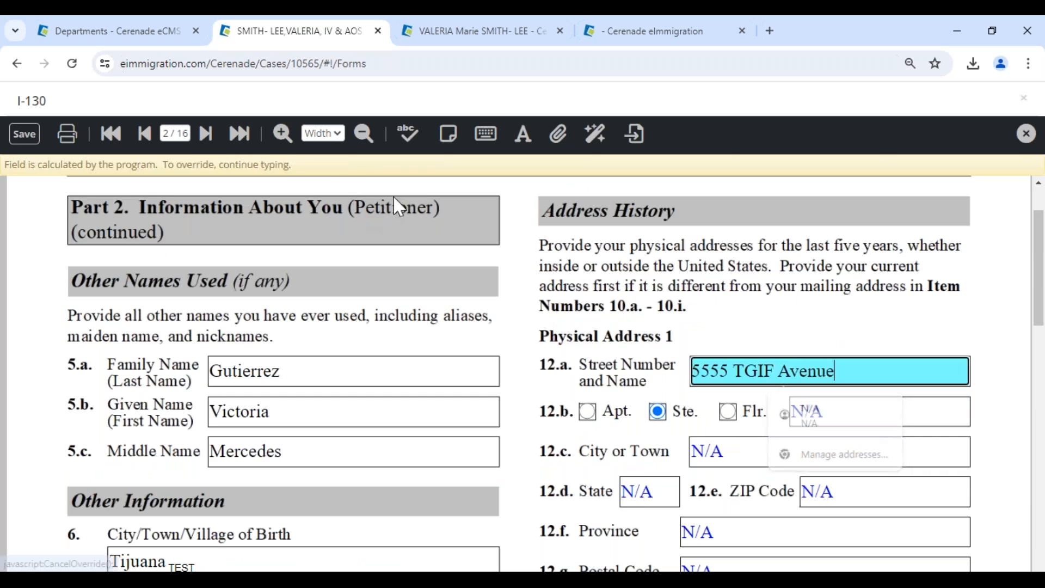
left_click(864, 420)
left_click(333, 165)
left_click(722, 454)
left_click(333, 165)
left_click(861, 499)
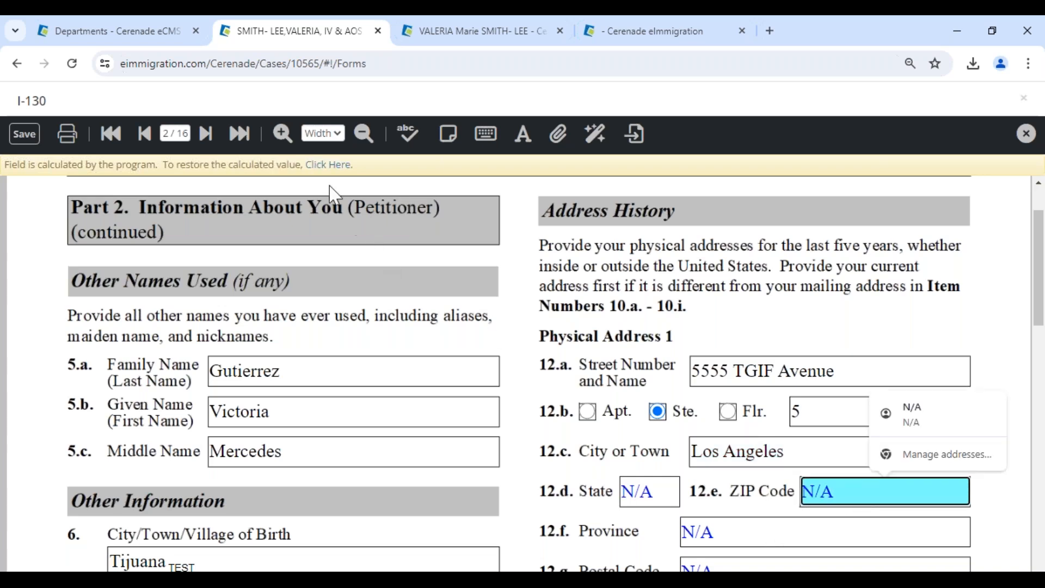
left_click(337, 165)
left_click(642, 478)
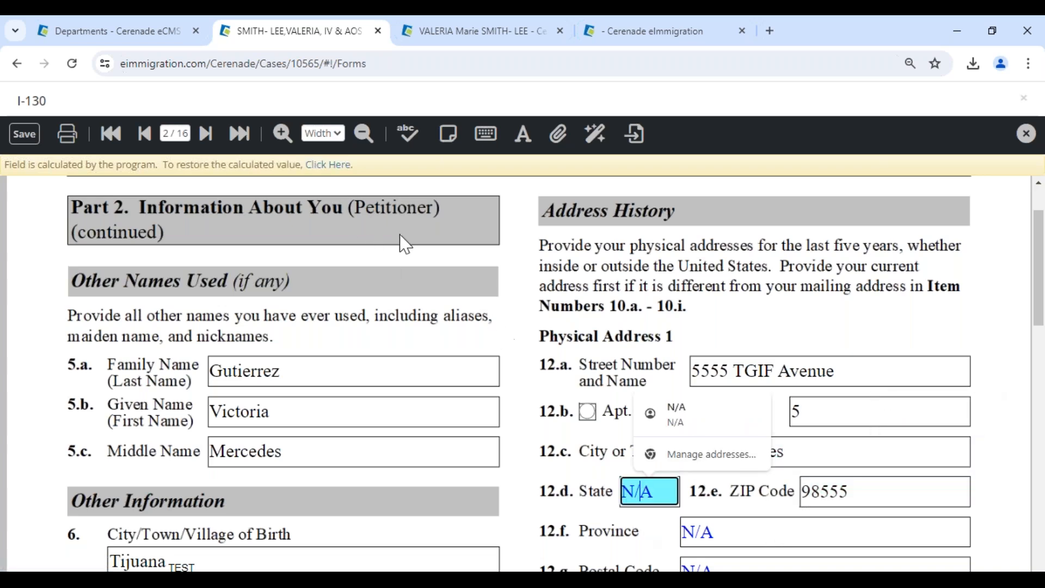
left_click(333, 165)
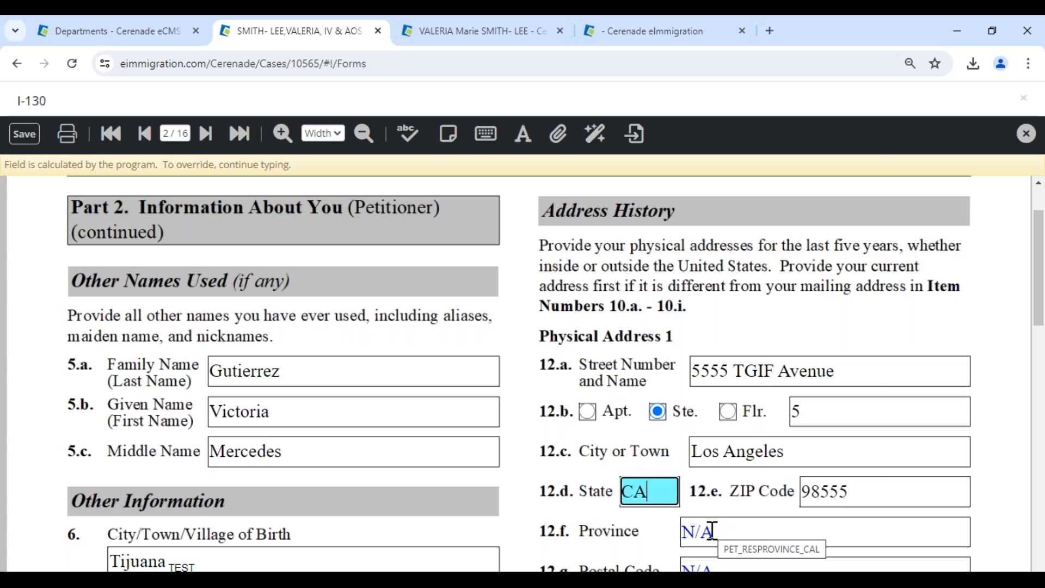
Save the I-130 and move past the training slide back to the case.
left_click(25, 135)
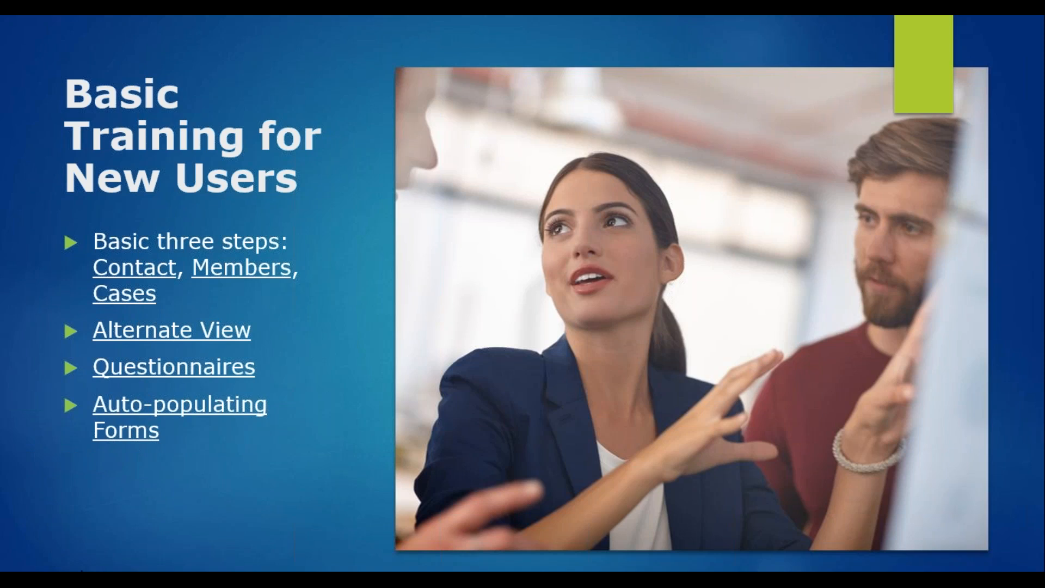
key("Right")
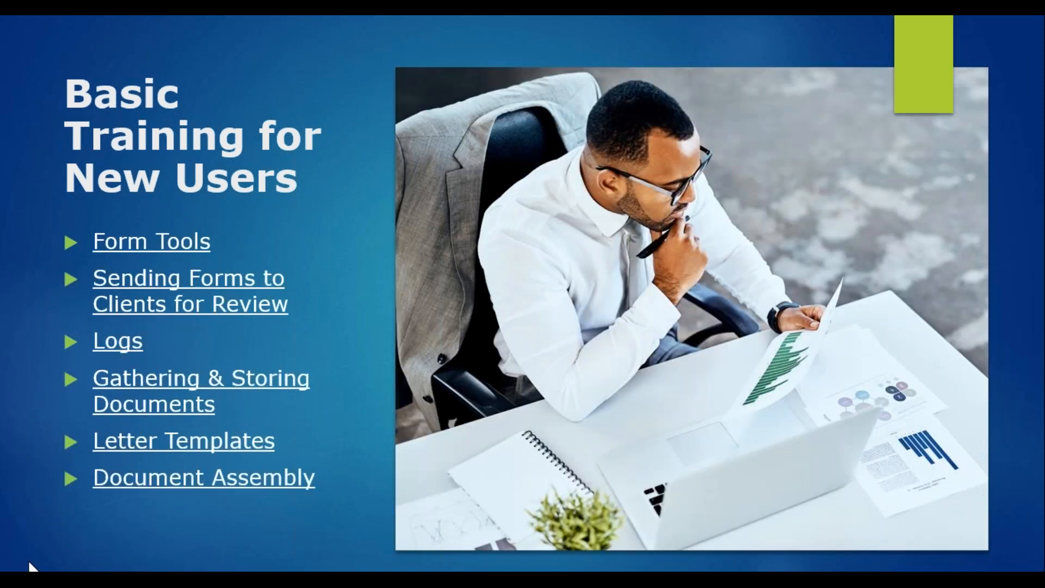
key("alt+Tab")
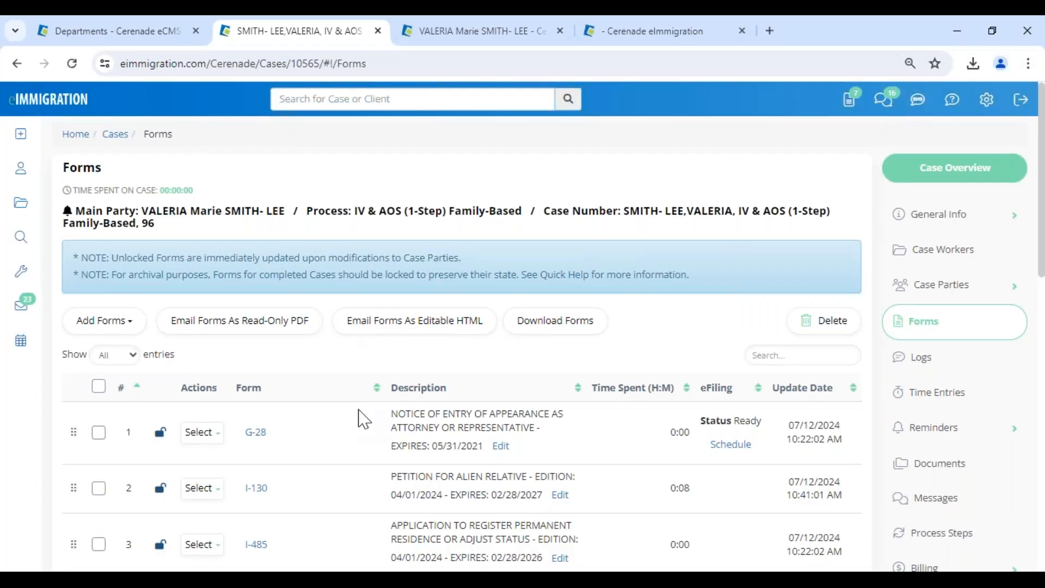
Tick the G-28, I-130 and I-485 forms and choose Email Forms As Editable HTML.
scroll(363, 420, "down", 3)
left_click(98, 330)
left_click(99, 386)
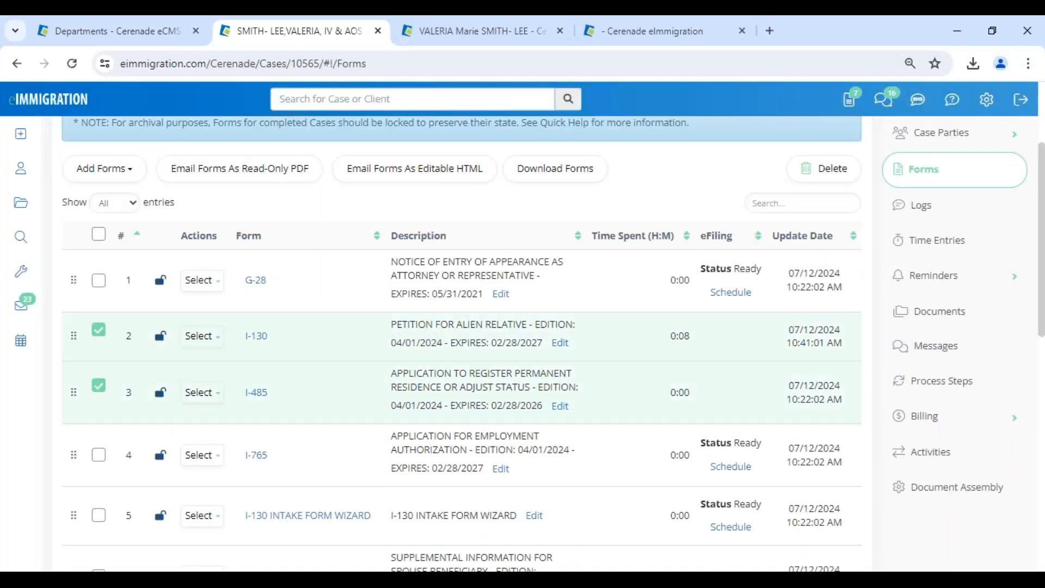
left_click(99, 279)
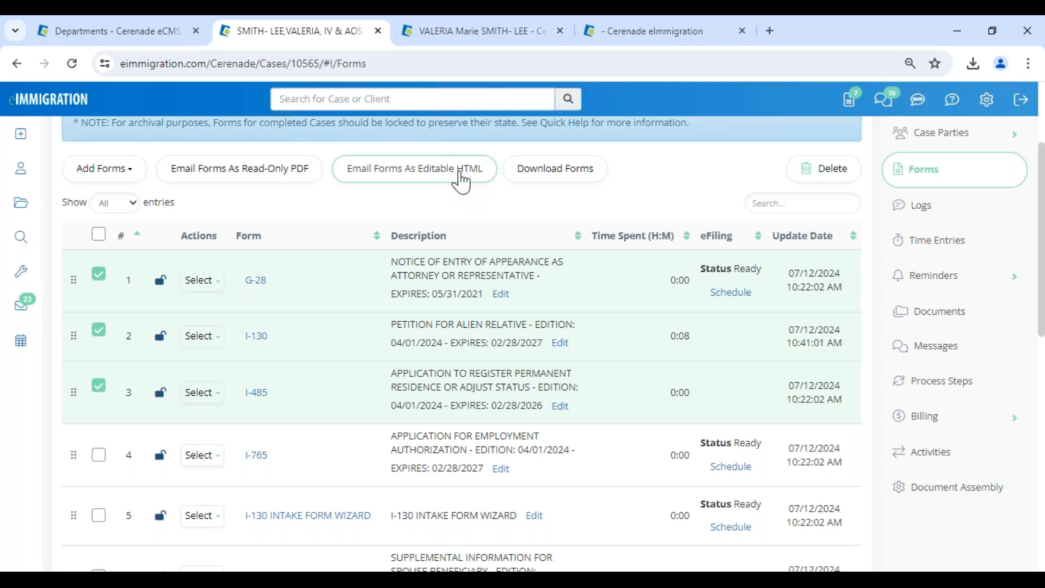
left_click(461, 181)
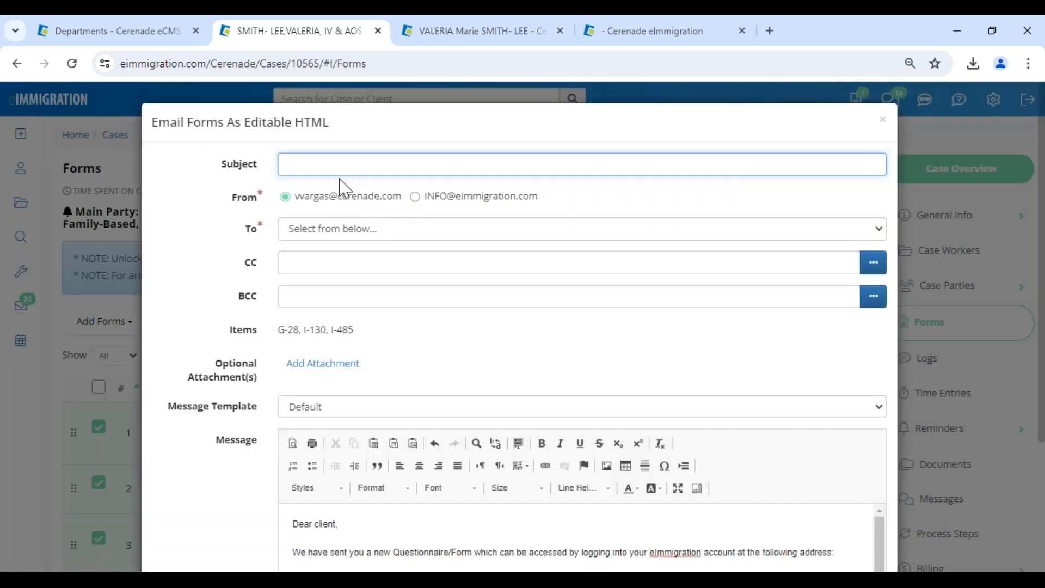
Set the subject to 'PLEASE LOG INTO CLIENT PORTAL' and address the email to the petitioner.
left_click(333, 166)
left_click(389, 202)
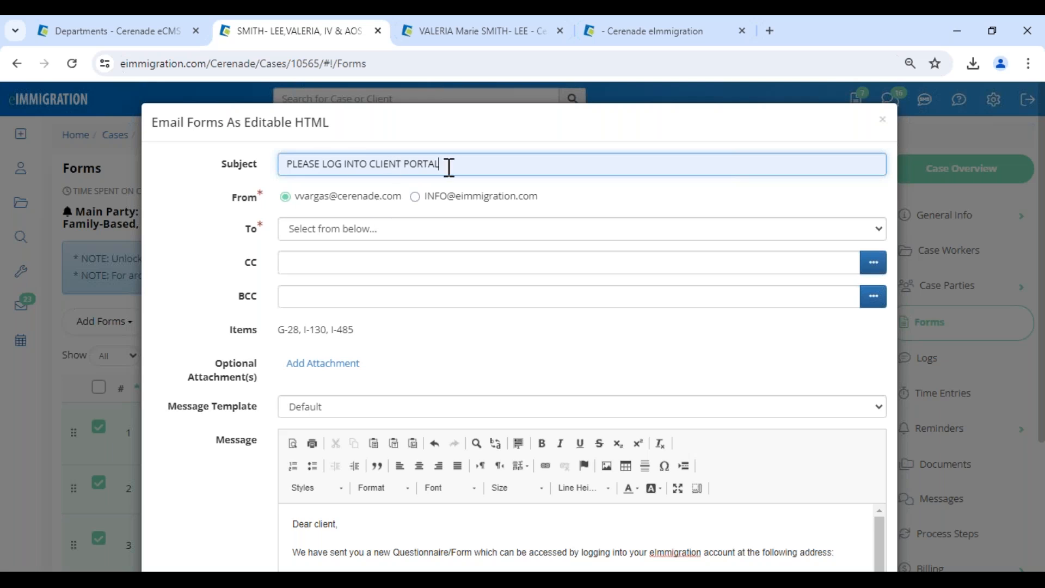
left_click(381, 229)
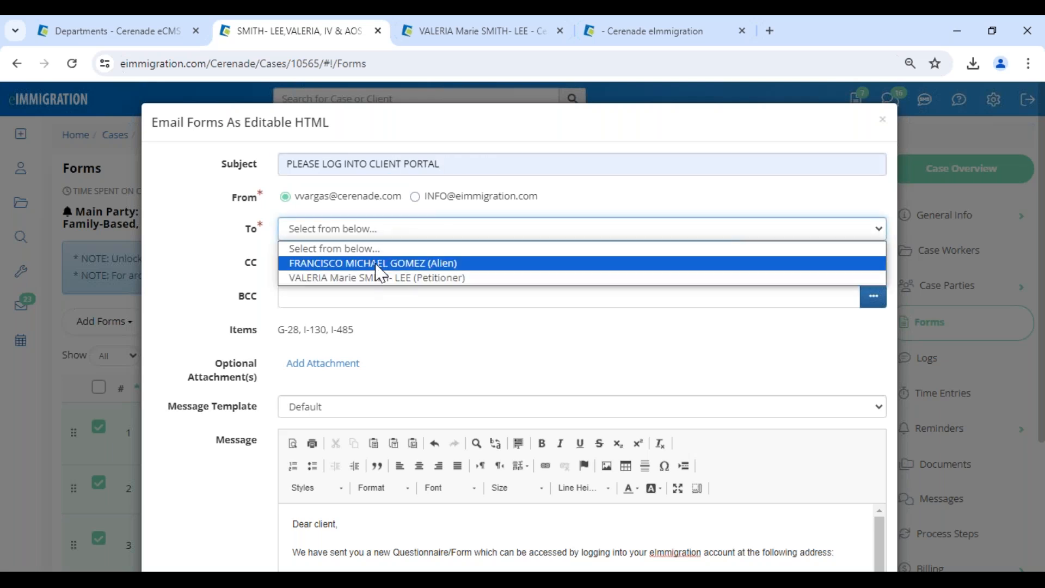
left_click(378, 284)
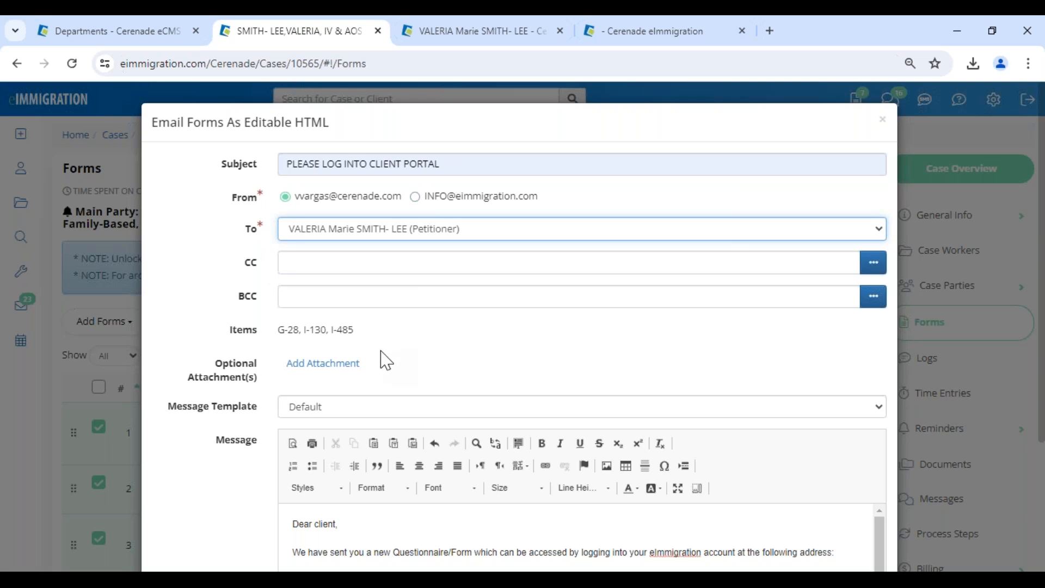
Apply the '! - Nuevo Cuestionario/Forma' message template and review the Spanish message.
scroll(386, 360, "down", 2)
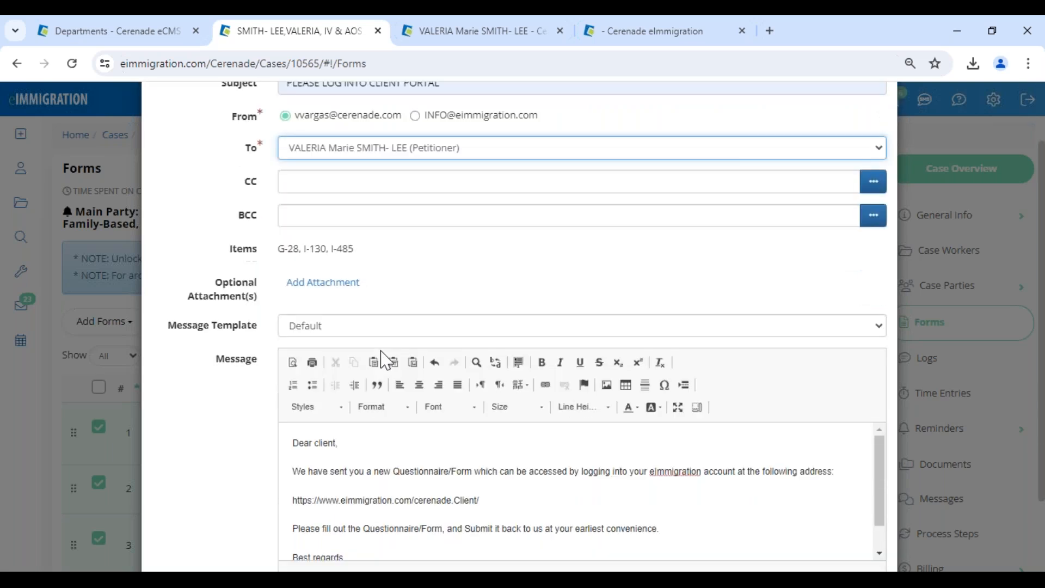
scroll(386, 360, "down", 2)
left_click_drag(359, 155, 233, 155)
left_click_drag(299, 349, 343, 354)
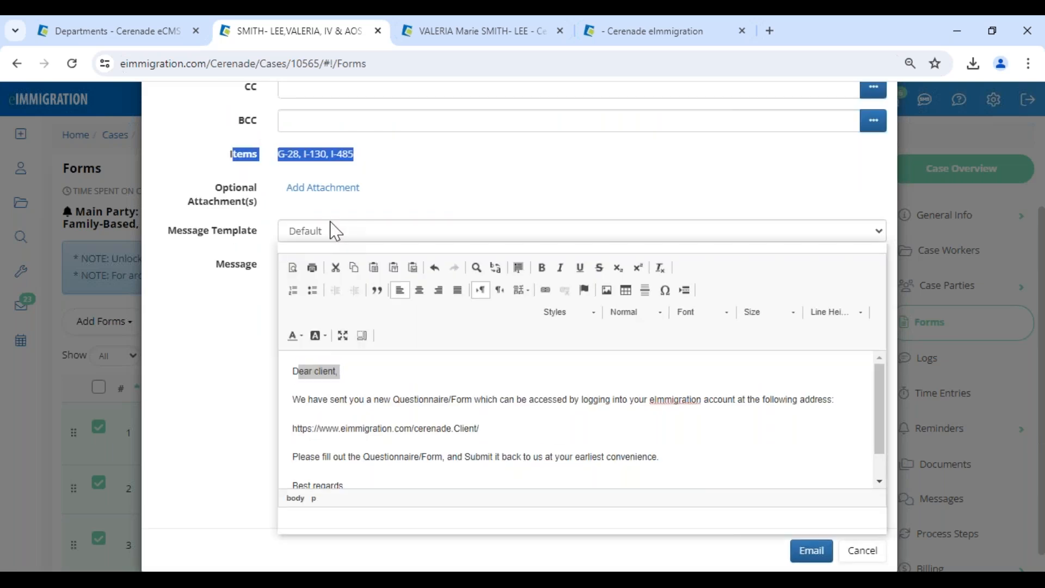
left_click(335, 231)
left_click(414, 271)
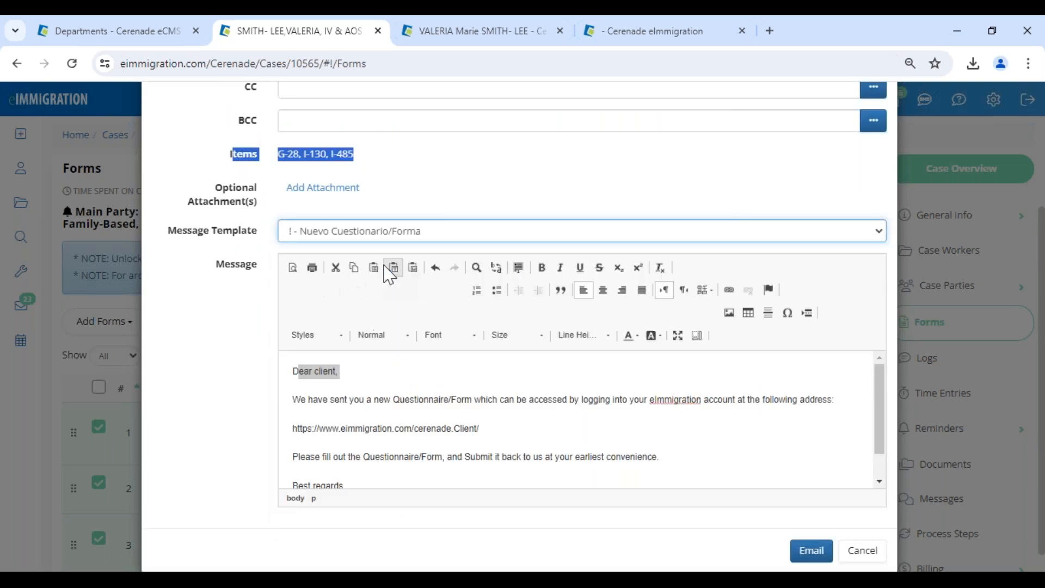
left_click_drag(352, 455, 644, 437)
scroll(395, 453, "down", 3)
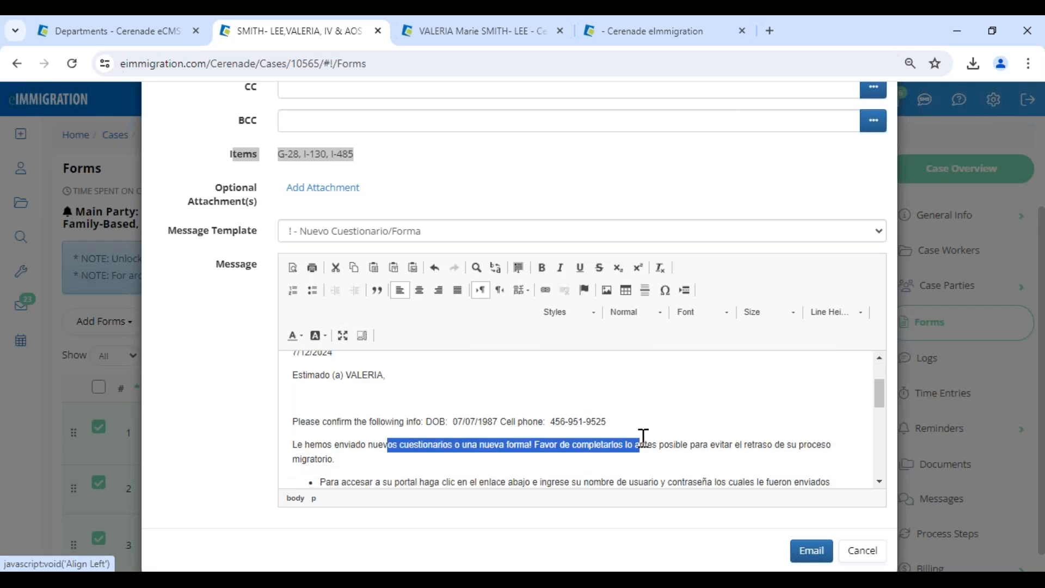
scroll(644, 438, "down", 2)
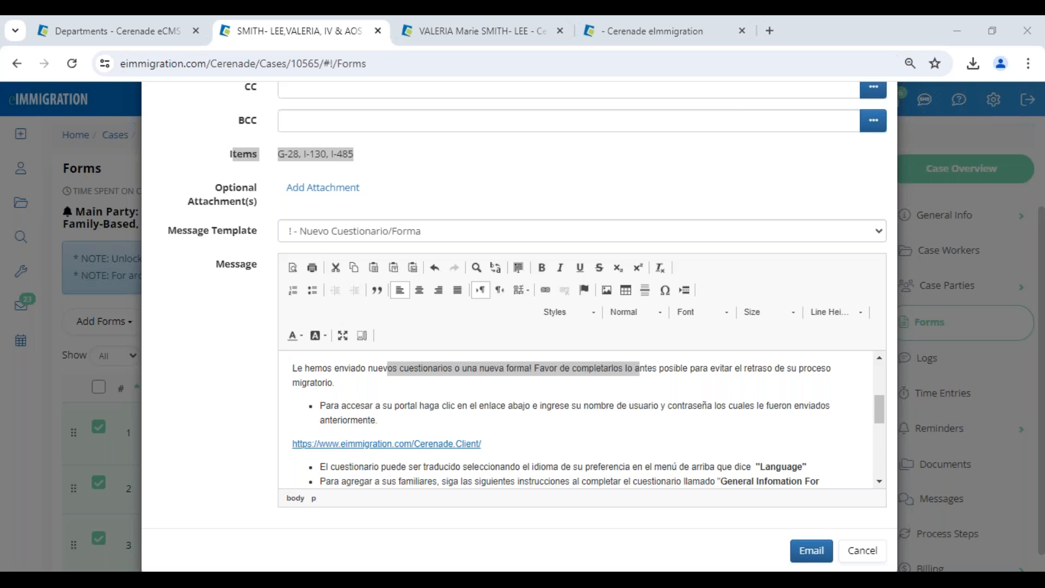
In the daughter's addresses, copy the US address from the mother's record.
left_click(486, 33)
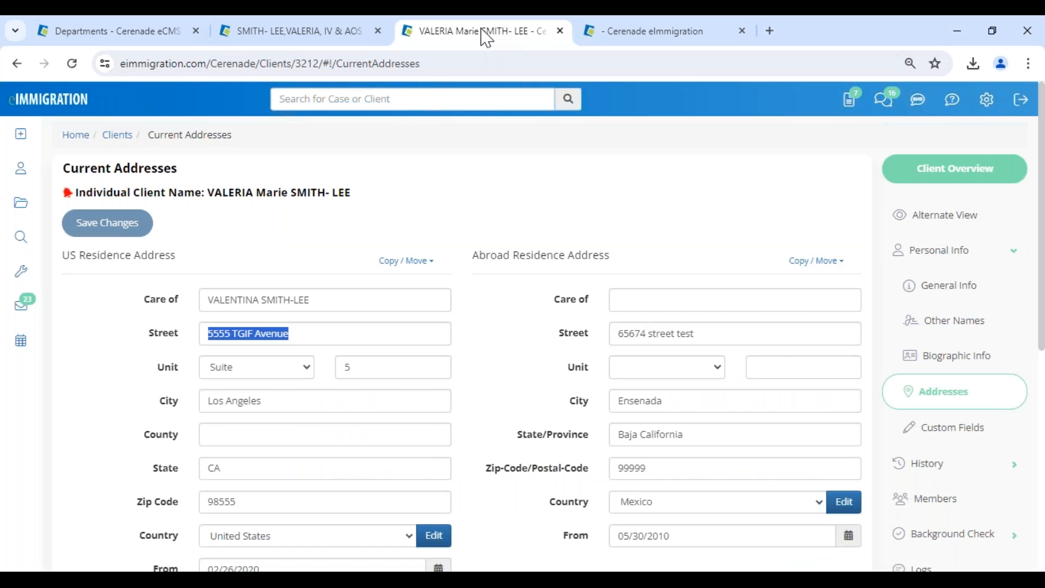
left_click(365, 214)
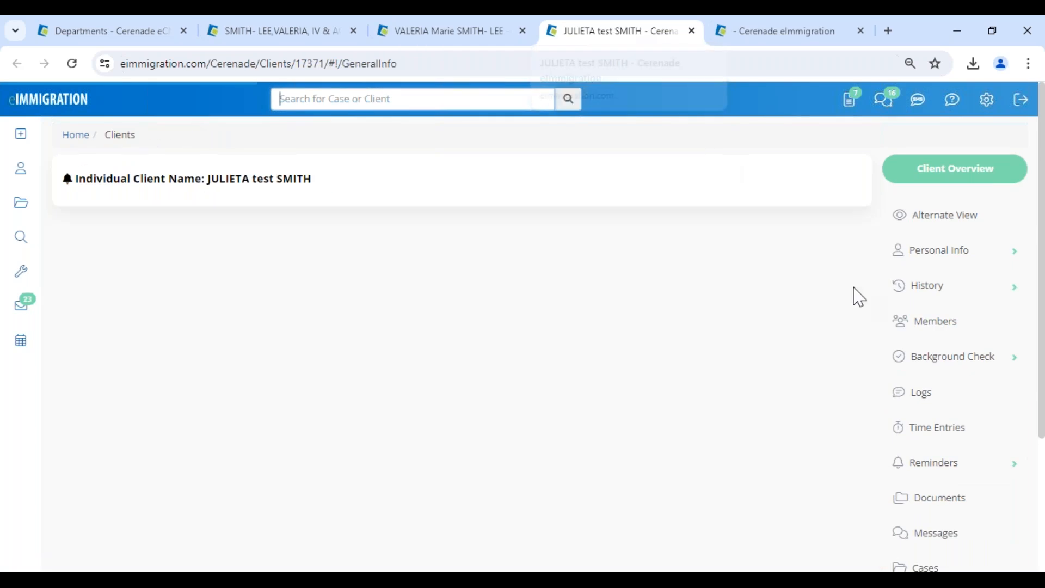
left_click(960, 401)
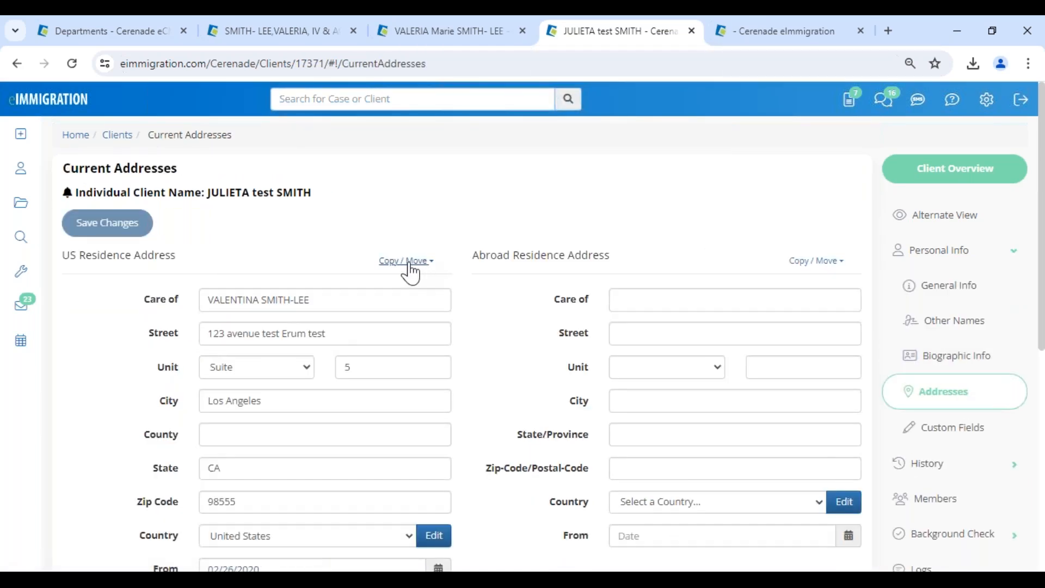
left_click(408, 264)
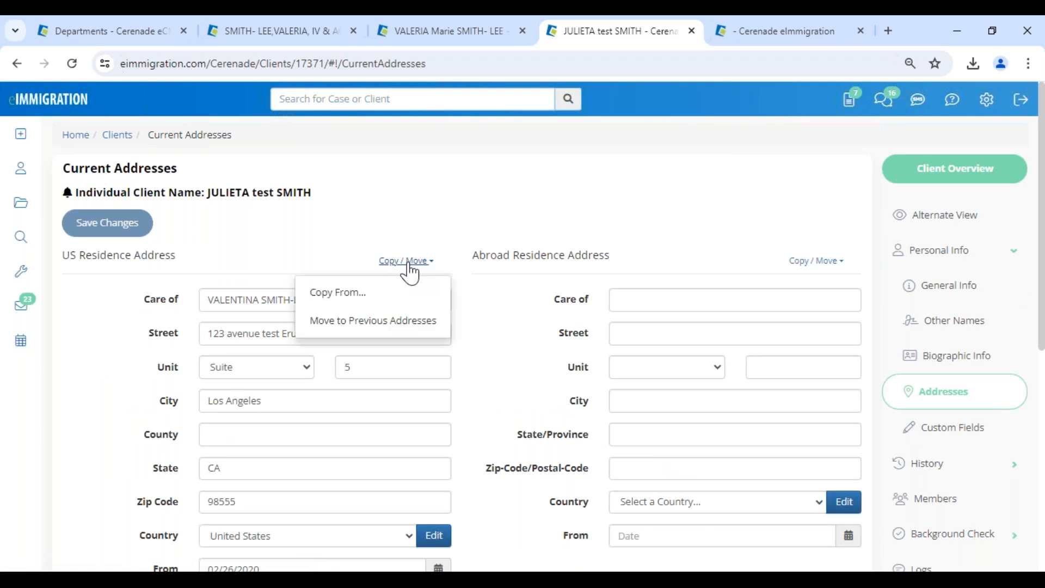
left_click(342, 294)
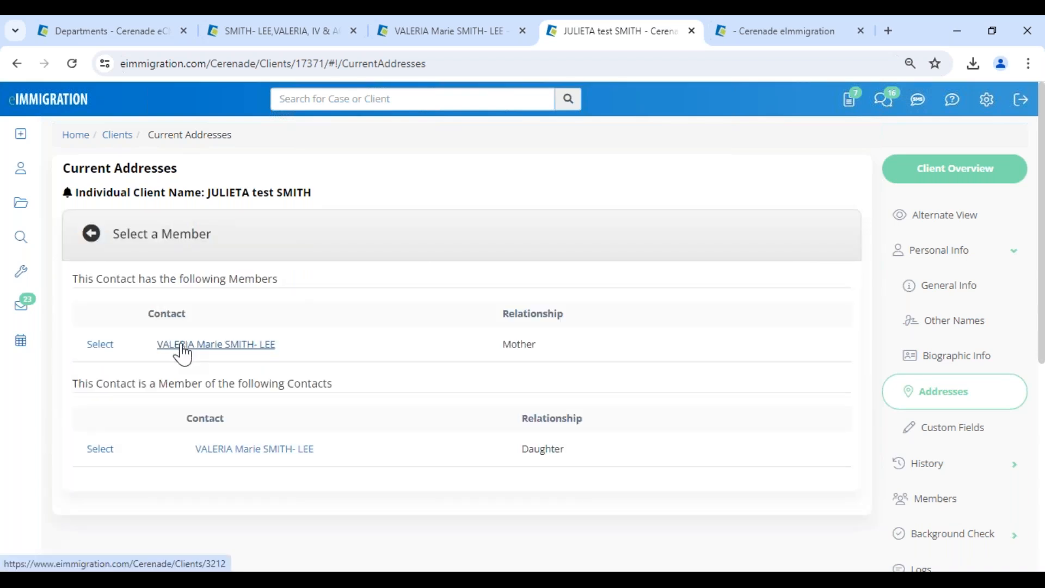
left_click(101, 348)
Check the copied 5555 TGIF Avenue address, save the changes, and close the daughter's tab.
left_click_drag(311, 334, 171, 344)
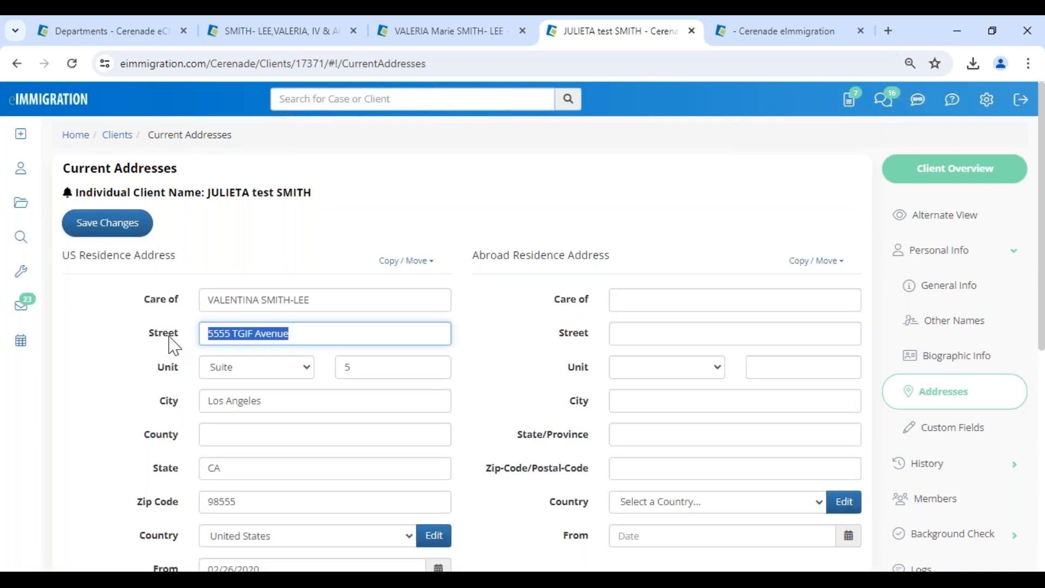
left_click_drag(205, 193, 380, 200)
left_click_drag(323, 332, 143, 345)
left_click(116, 230)
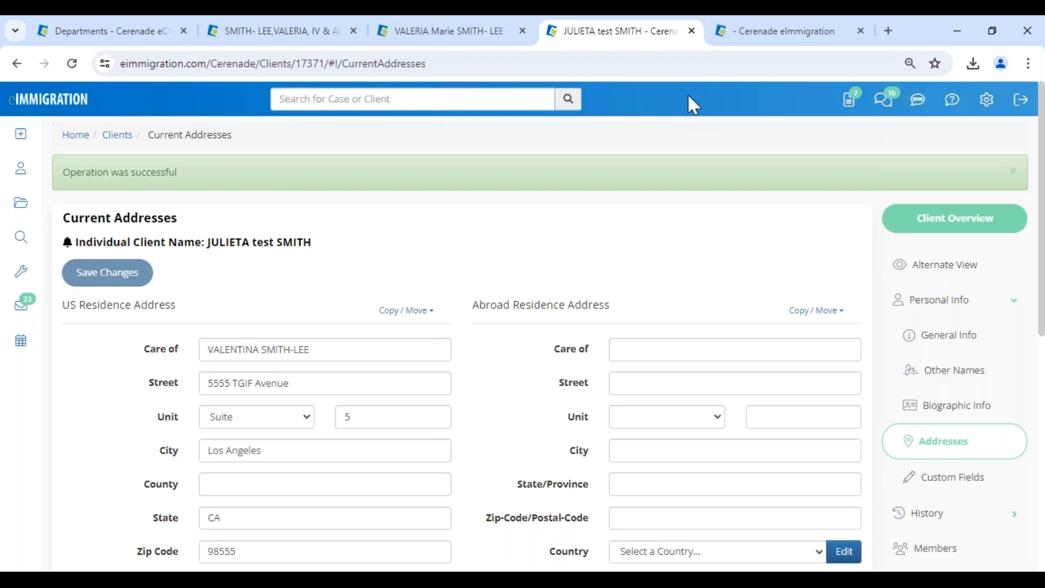
left_click(691, 31)
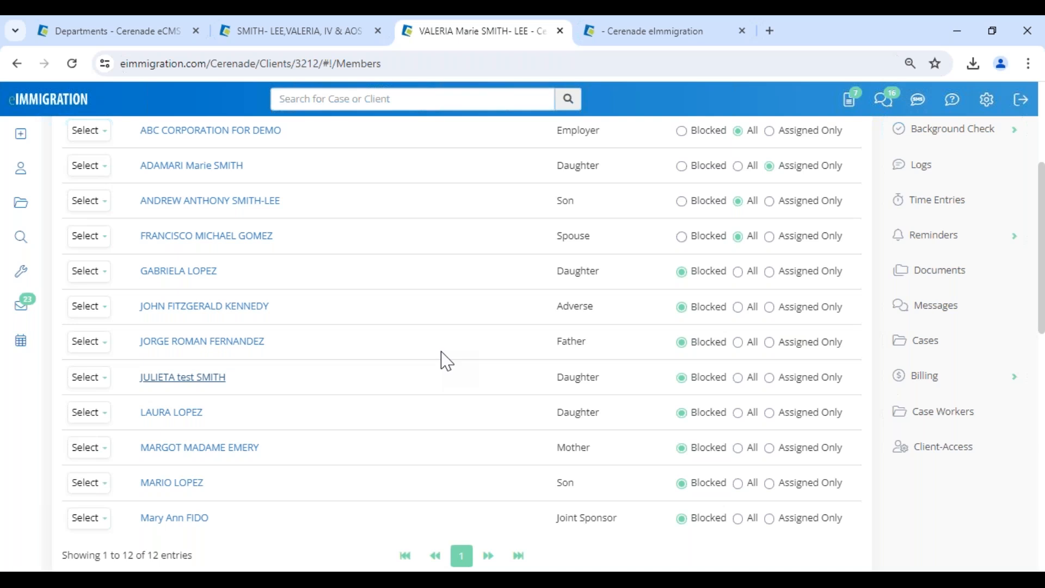
Send the G-28, I-130 and I-485 email, then show the client portal home page in Edge.
scroll(444, 349, "up", 4)
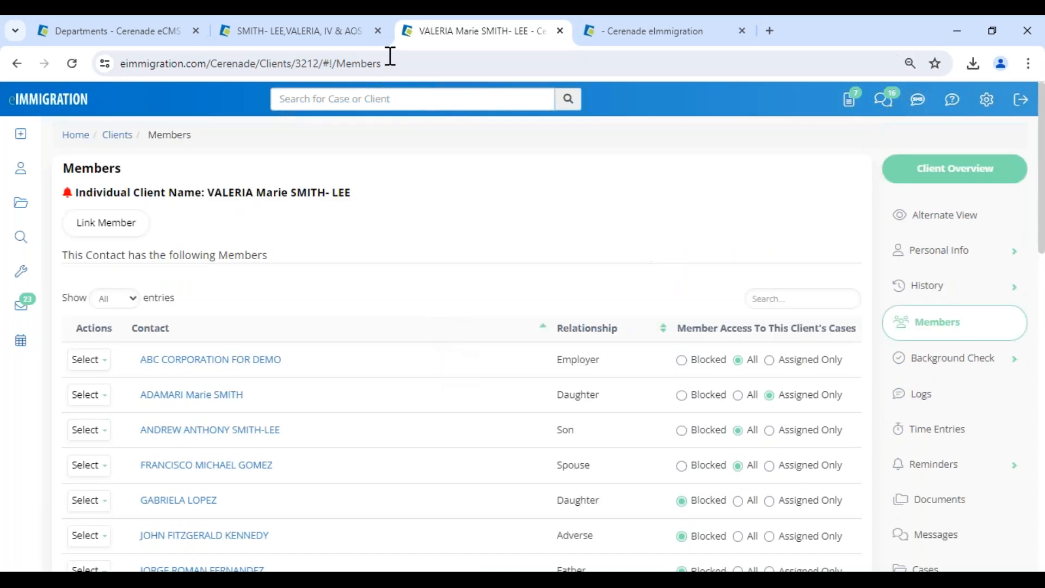
left_click(299, 33)
left_click(822, 547)
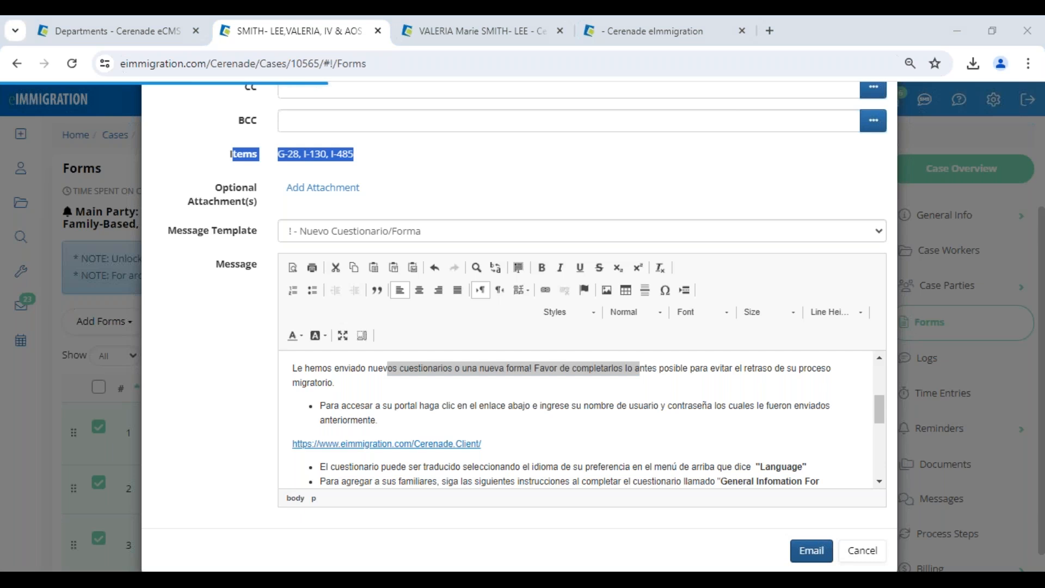
left_click(168, 581)
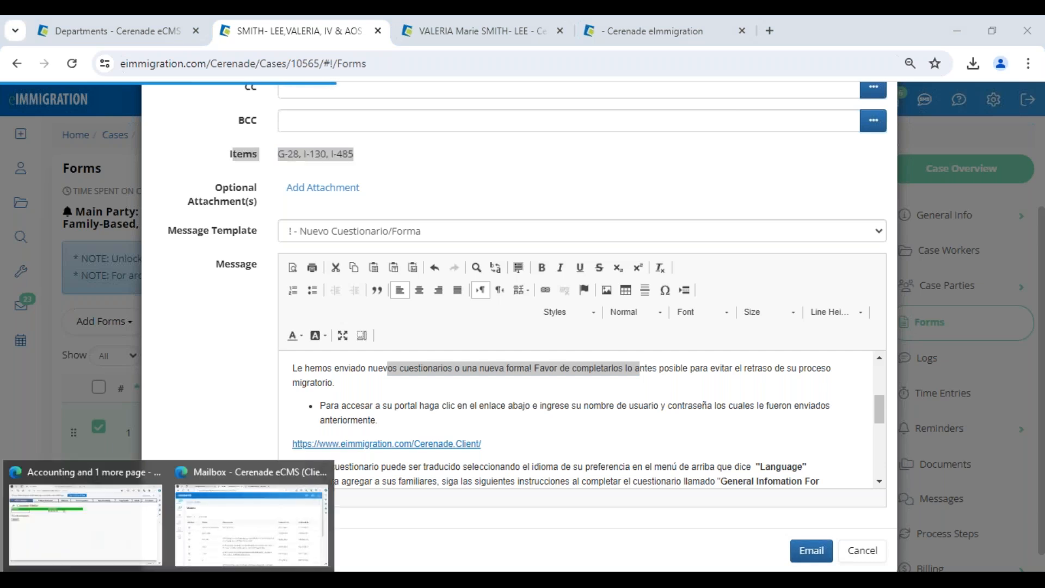
left_click(251, 523)
left_click(58, 98)
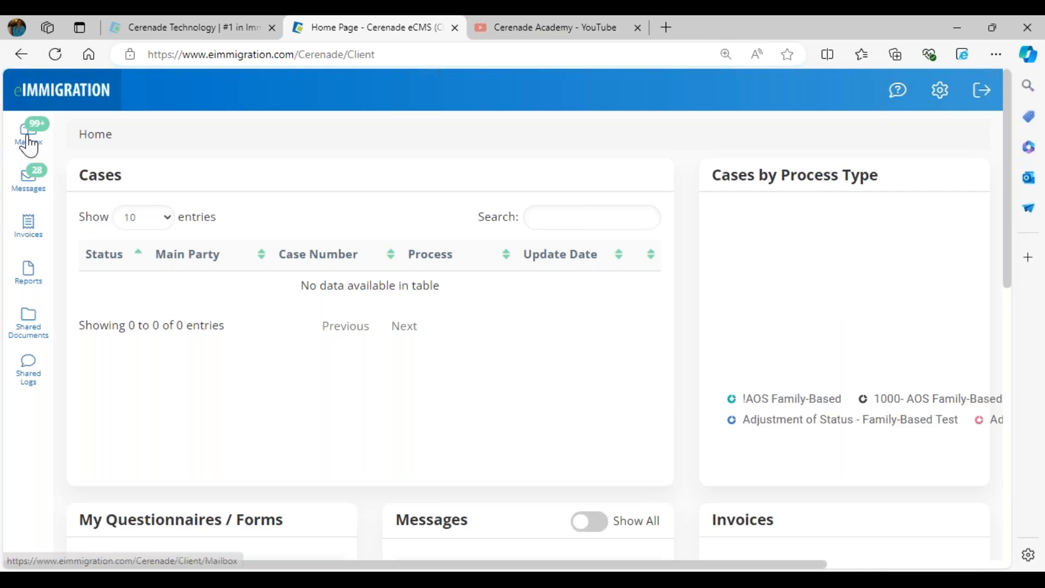
From the client portal Mailbox, open the I-130 row for editing at page 1 of 16.
left_click(29, 143)
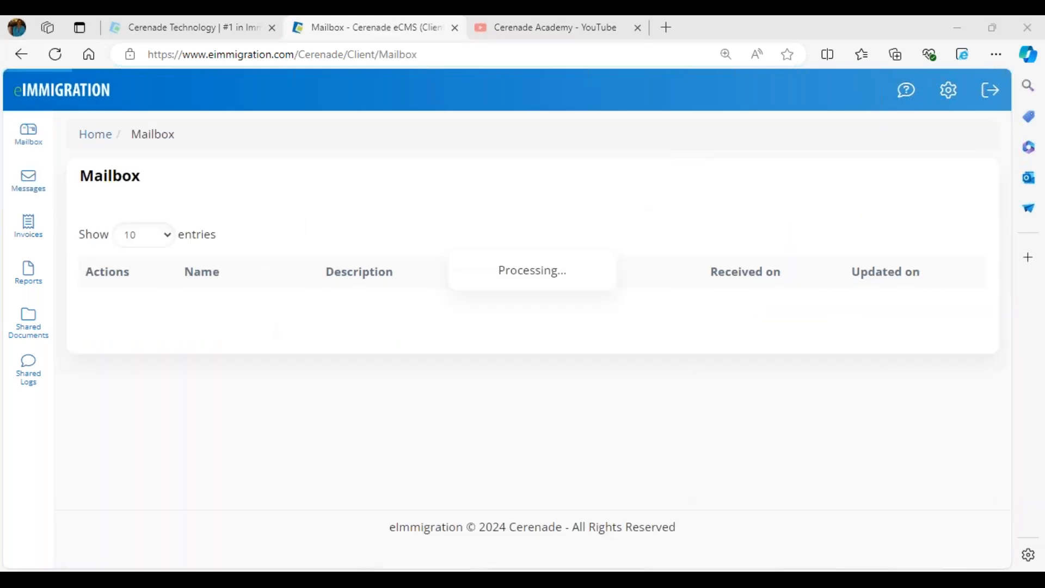
double_click(193, 313)
double_click(196, 360)
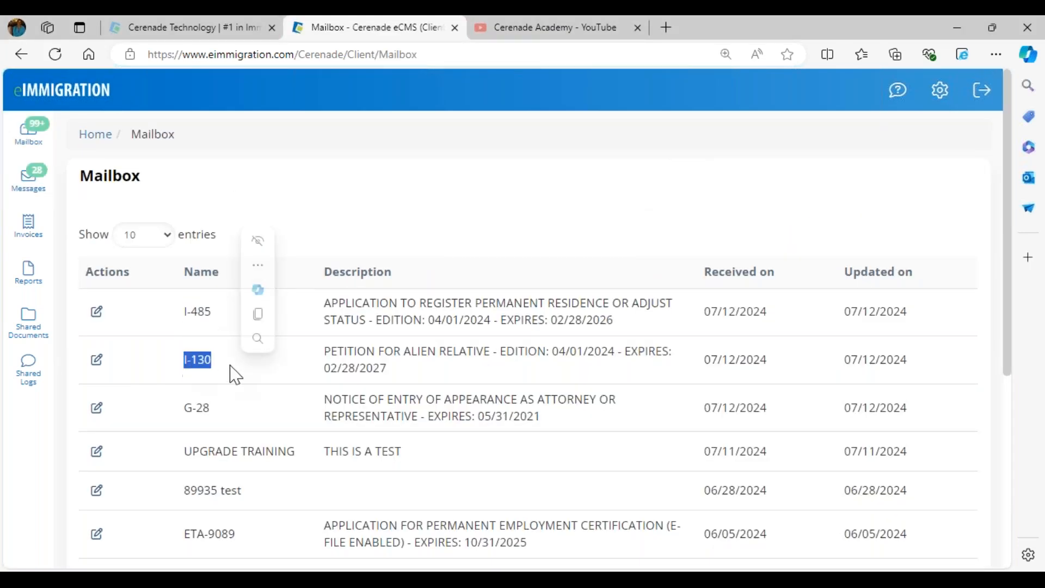
left_click(97, 360)
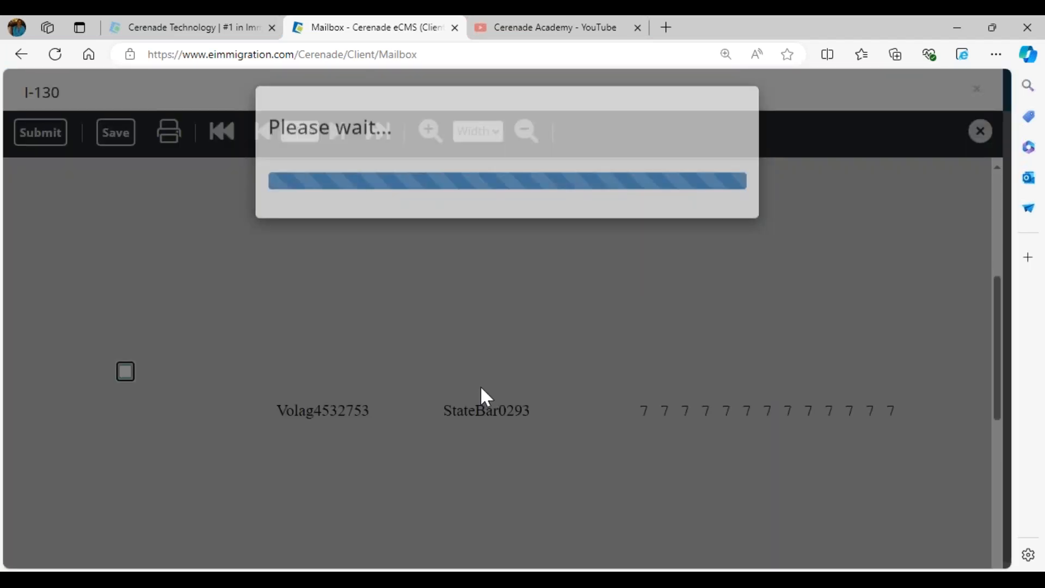
scroll(485, 398, "down", 3)
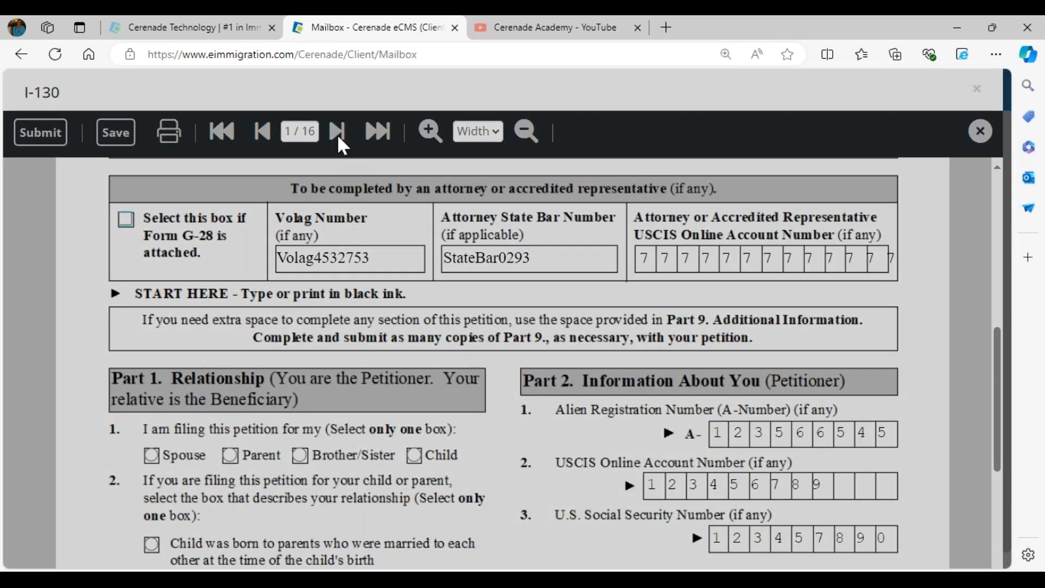
On page 2 of the I-130 questionnaire, change the In Care Of Name answer.
left_click(337, 133)
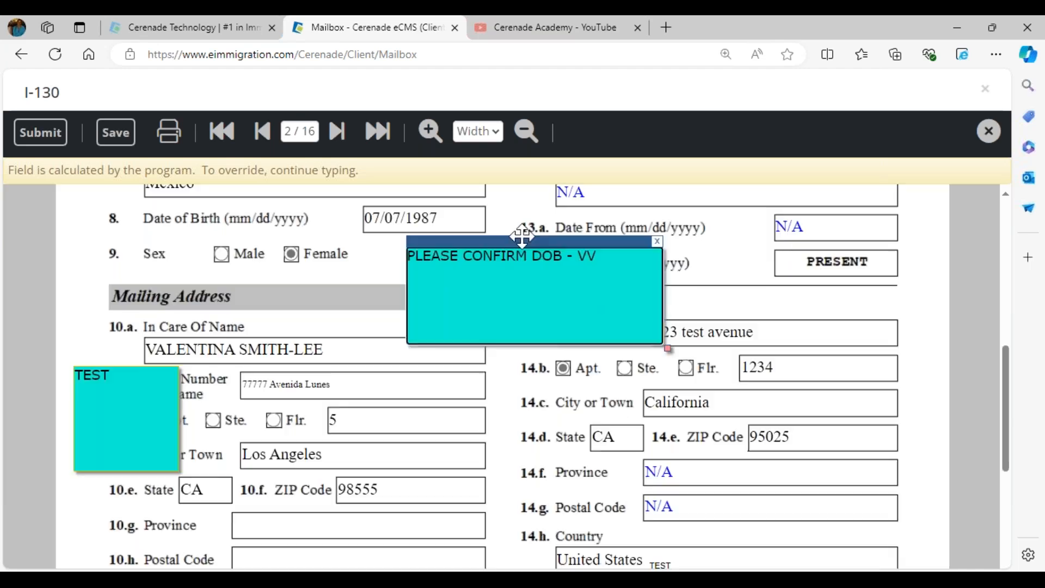
left_click(427, 218)
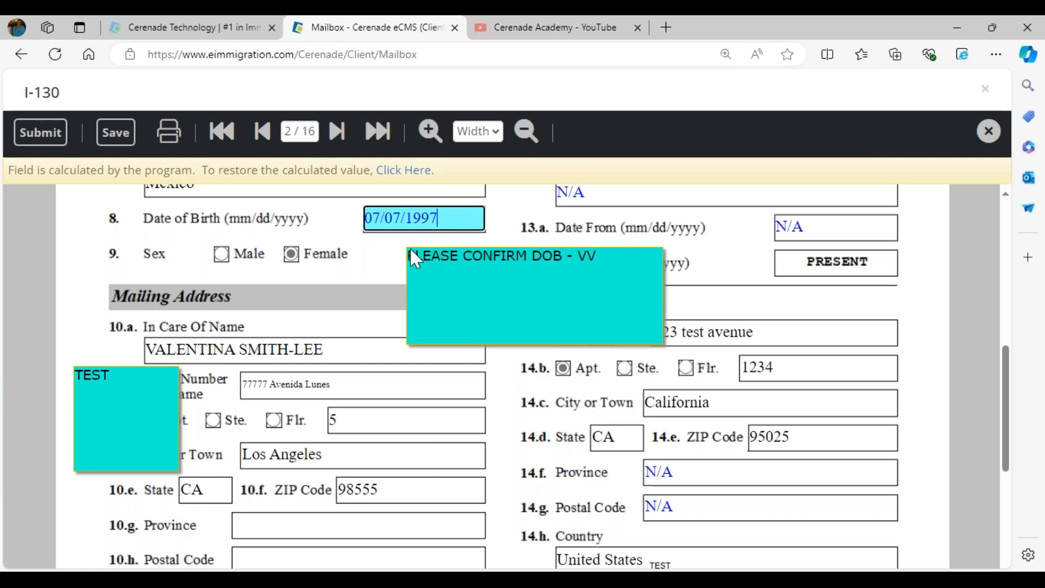
left_click(330, 354)
type("jhhuihui")
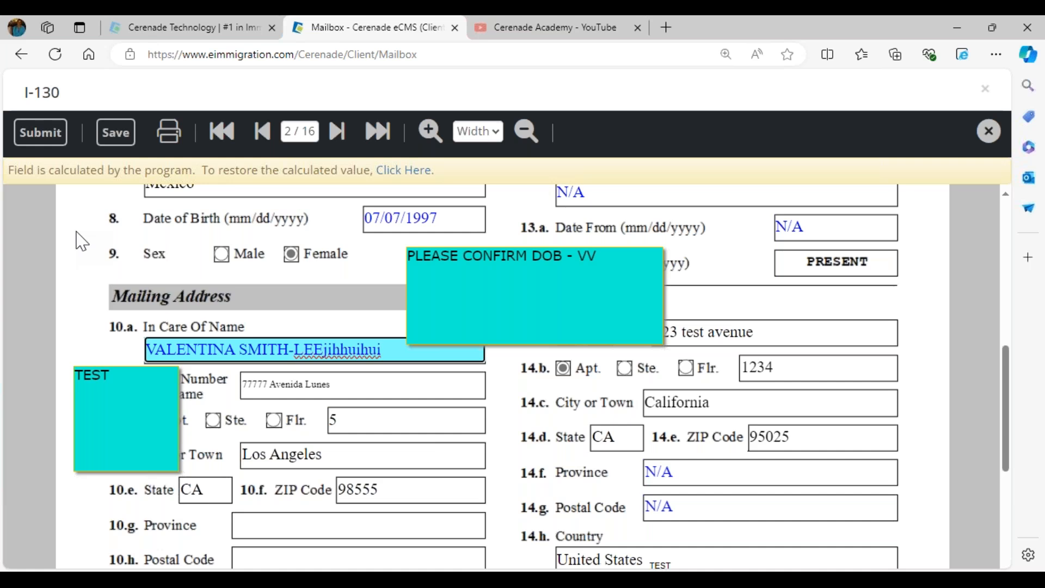
Submit the questionnaire, acknowledge the success message, and dismiss the next-questionnaire prompt.
left_click(39, 134)
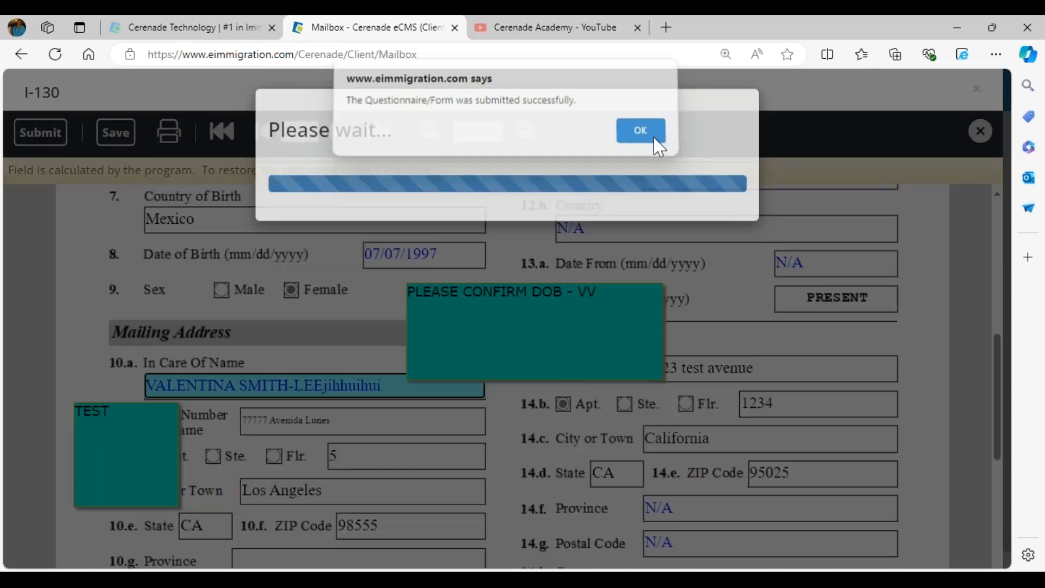
left_click(658, 145)
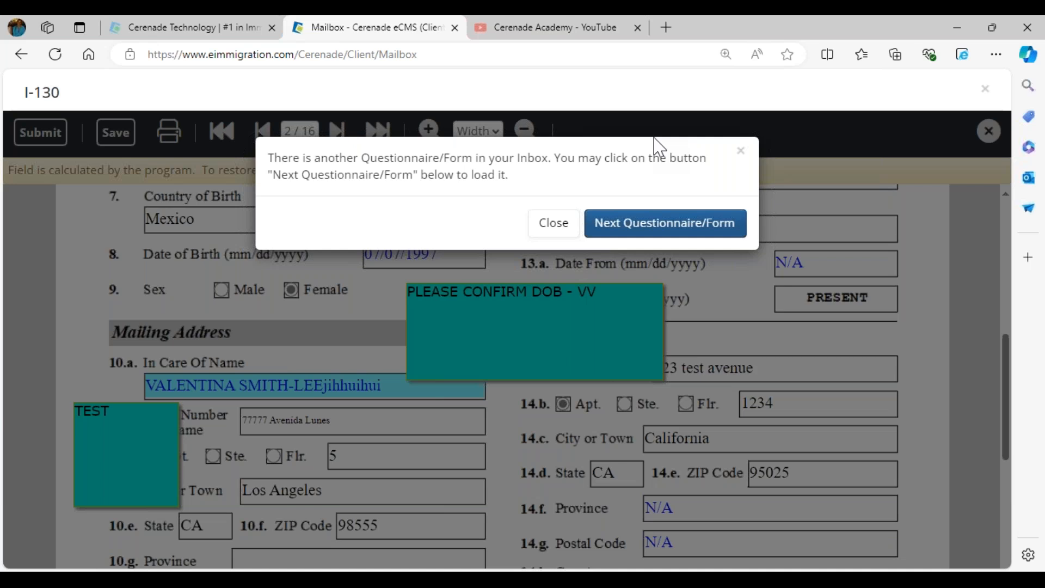
left_click(554, 223)
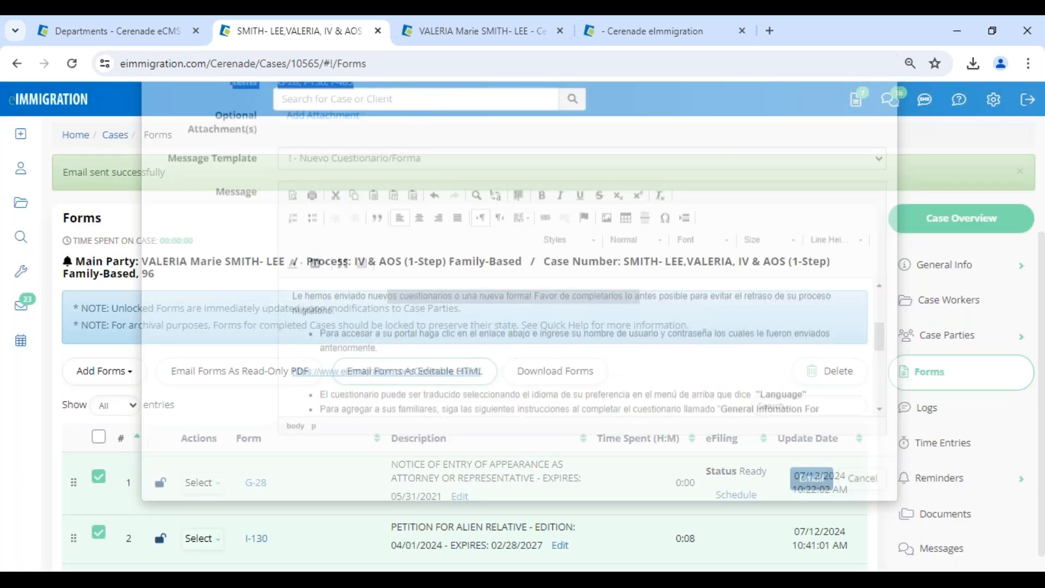
Open the Feedback / Technical Support form and close it without sending anything.
left_click(960, 100)
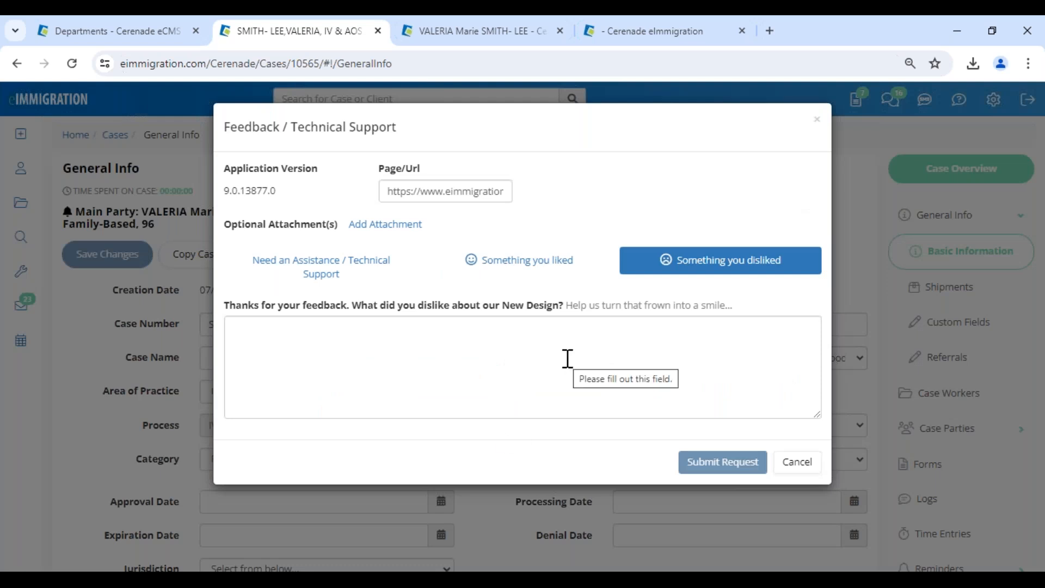
left_click(795, 470)
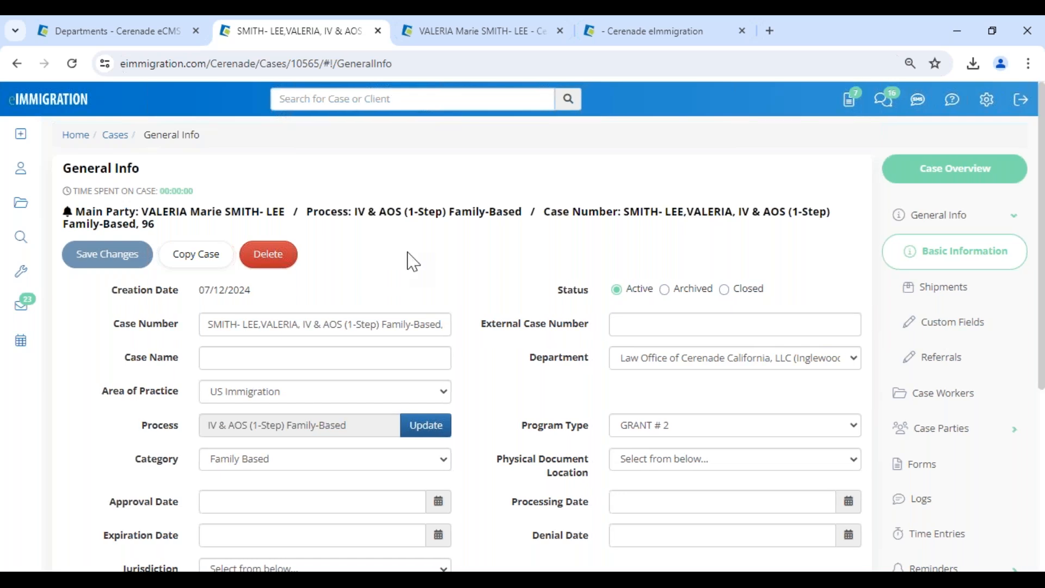
Start a new comment on the case's Logs page and browse the Type dropdown options.
left_click(928, 504)
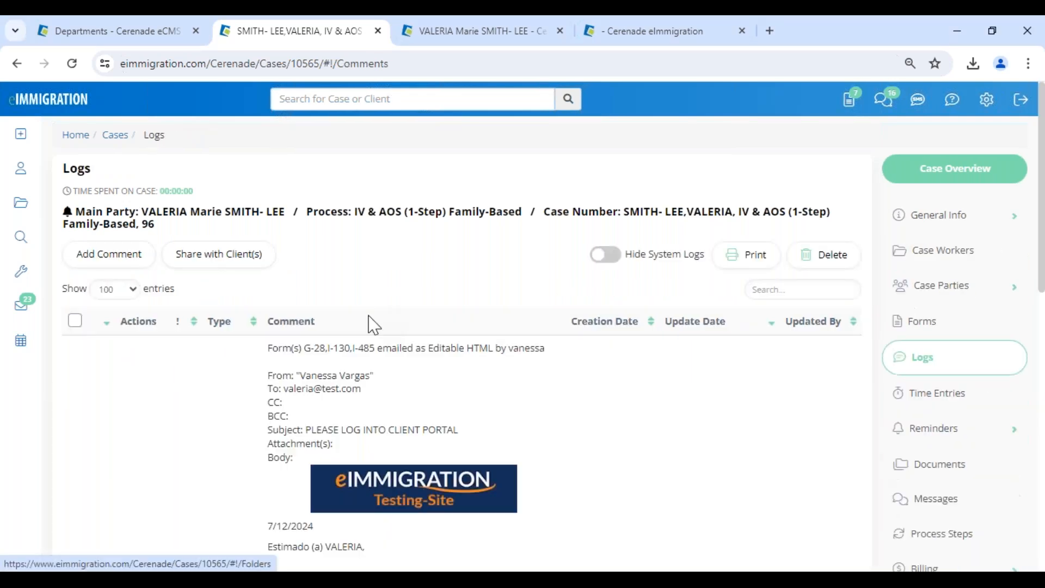
left_click(113, 257)
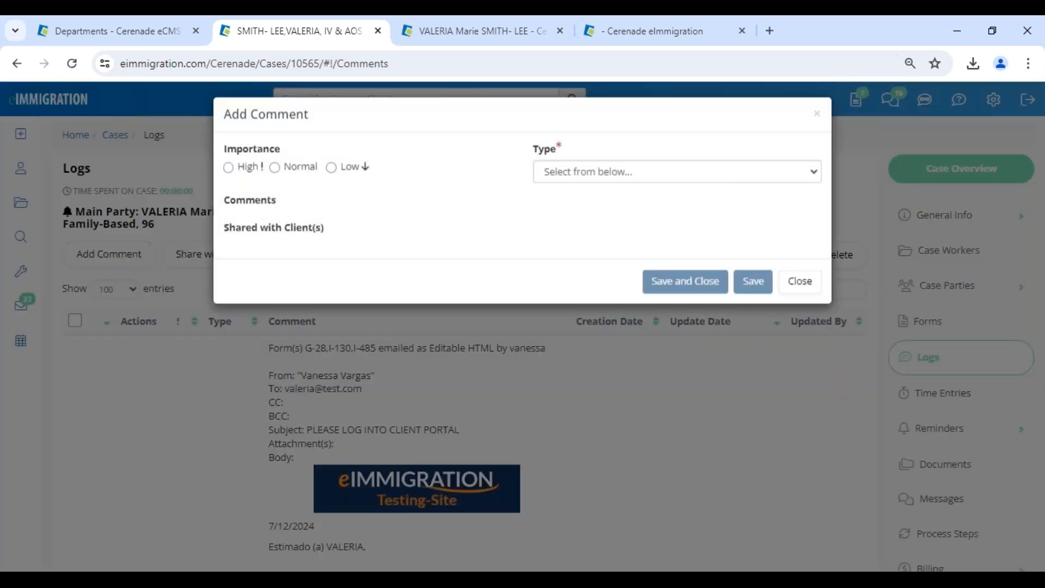
left_click(551, 184)
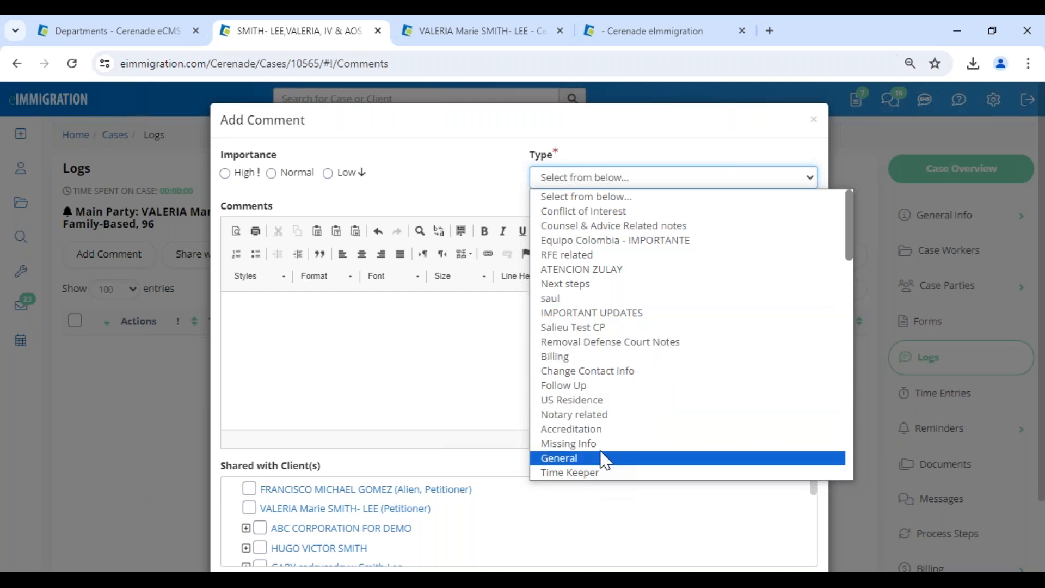
scroll(606, 430, "down", 1)
scroll(610, 354, "down", 3)
scroll(617, 446, "down", 6)
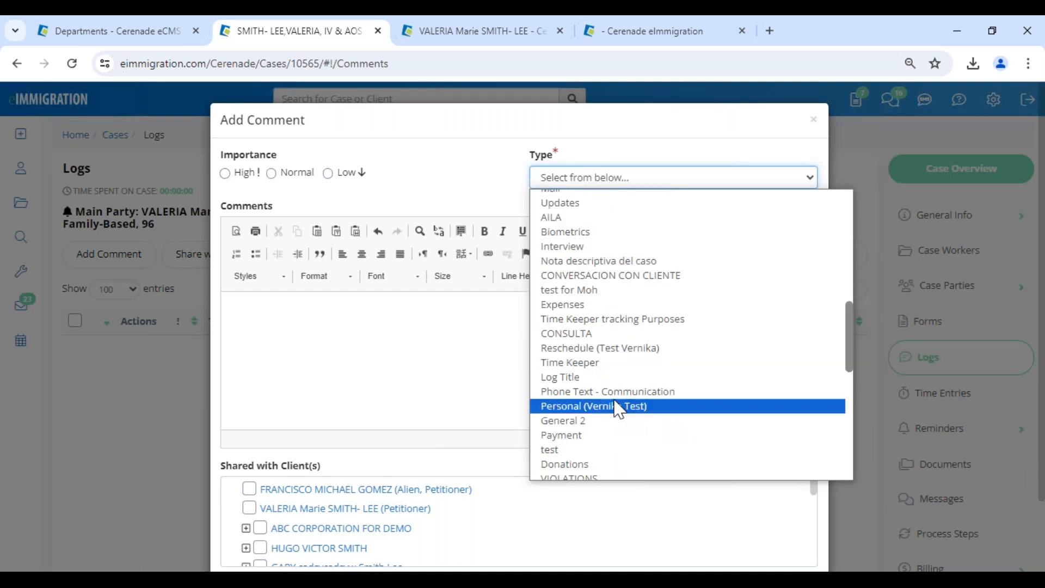
Check the Comment Types list under Administrator - Home, then reopen the comment's Type list.
left_click(140, 32)
left_click(40, 137)
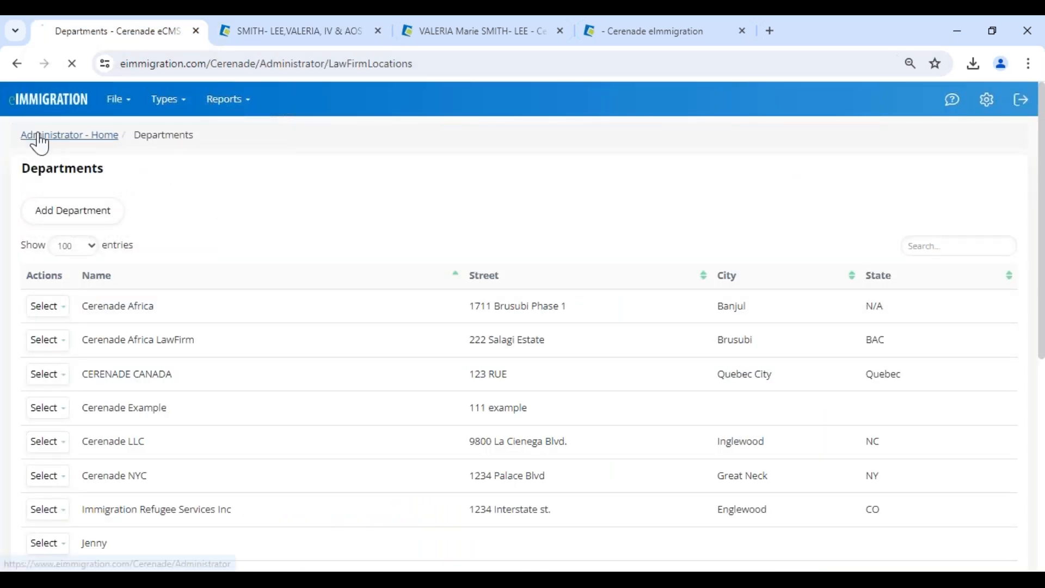
left_click_drag(4, 404, 186, 418)
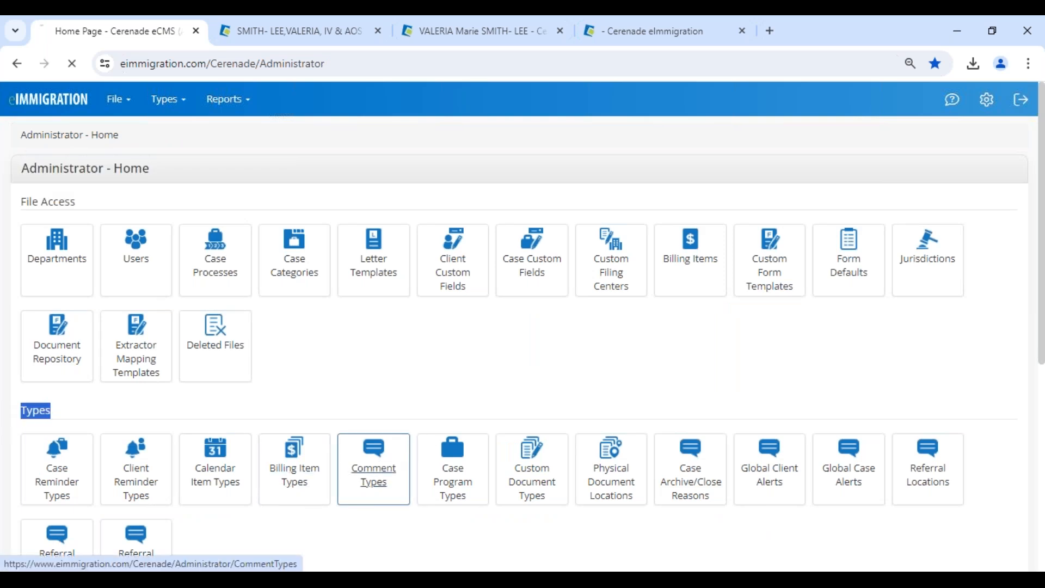
left_click(384, 489)
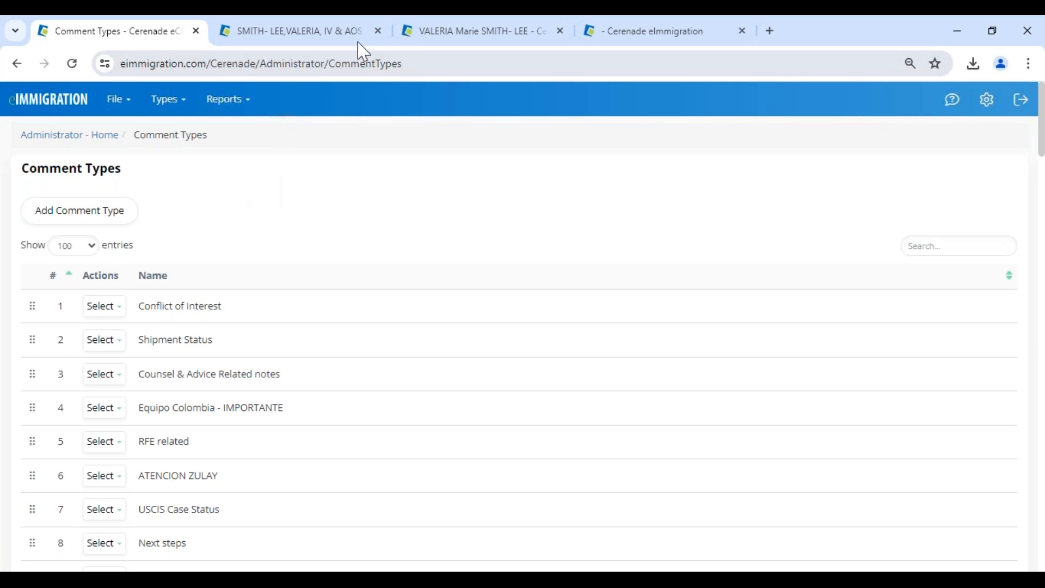
left_click(291, 33)
left_click(589, 184)
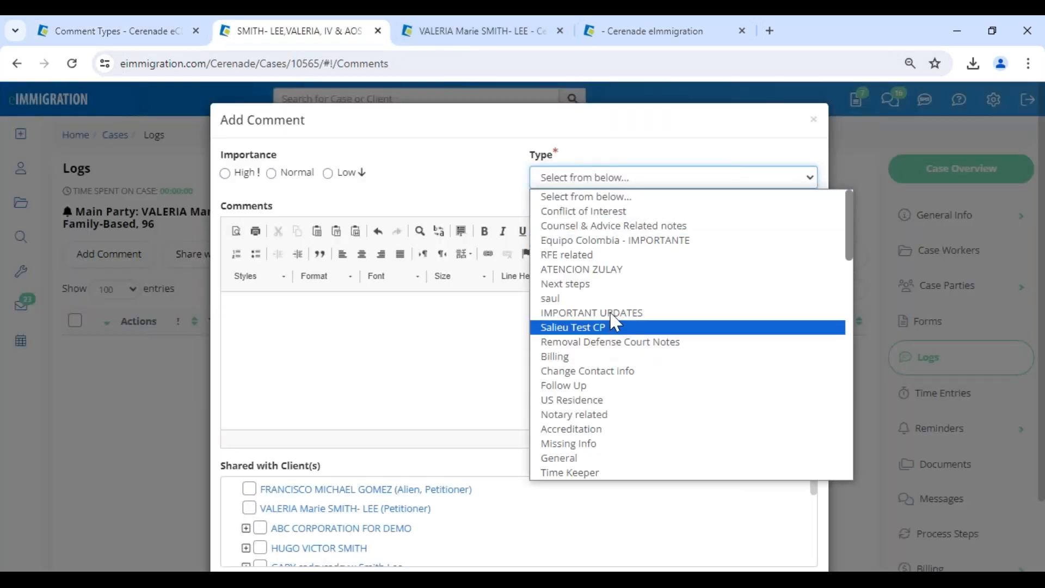
Choose RFE related as the comment type, then close the Add Comment form unsaved.
left_click(596, 255)
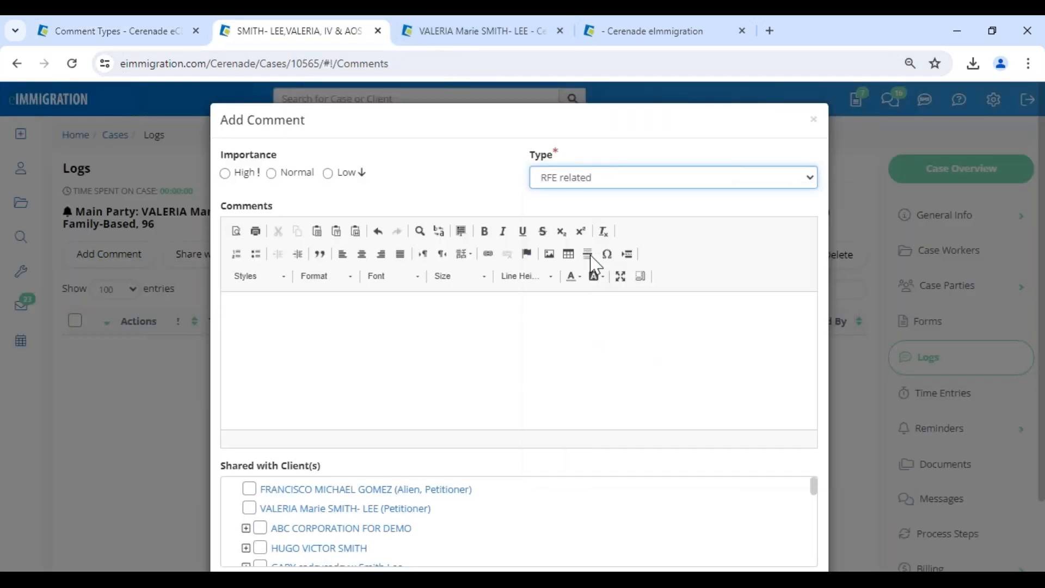
left_click(579, 184)
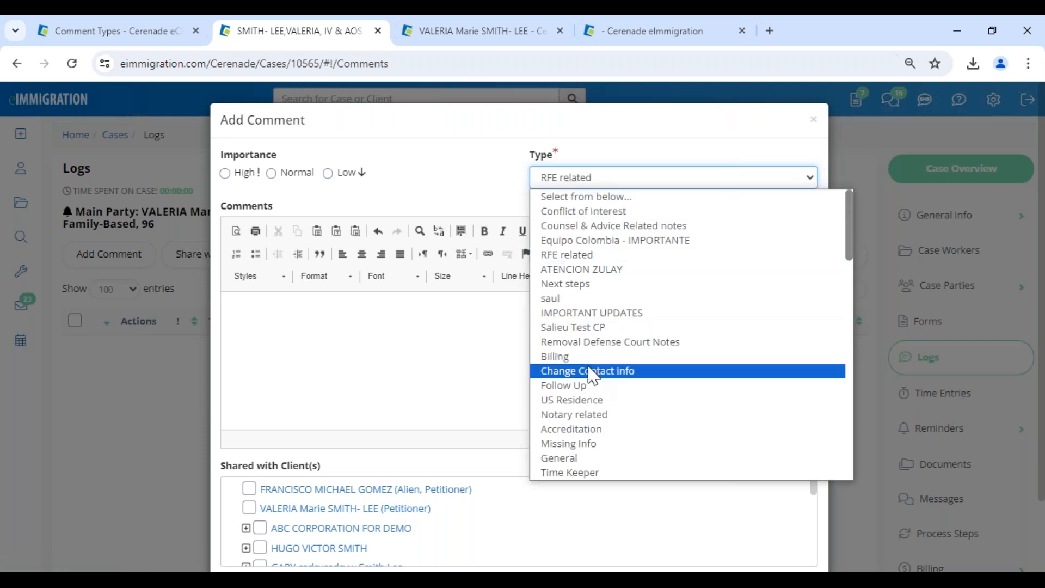
left_click(594, 256)
left_click(451, 325)
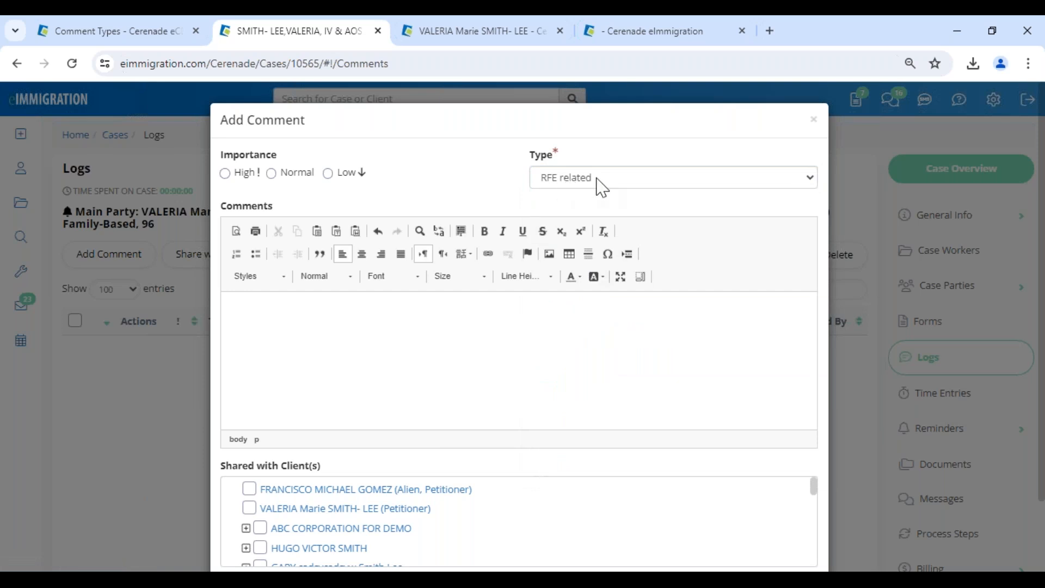
left_click(815, 122)
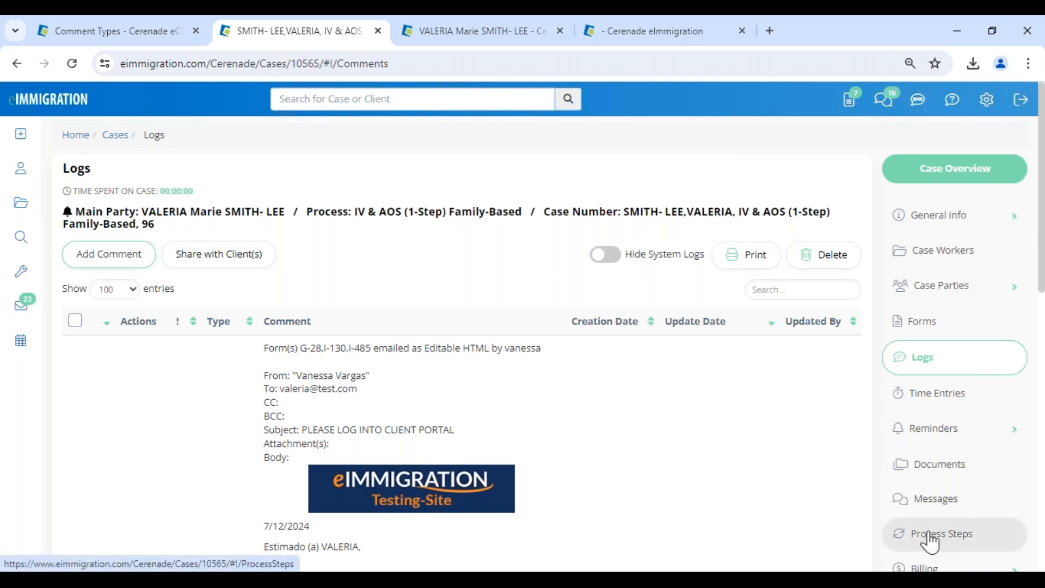
Open the case's Documents folder and select all documents in the list.
scroll(947, 414, "down", 1)
left_click(950, 396)
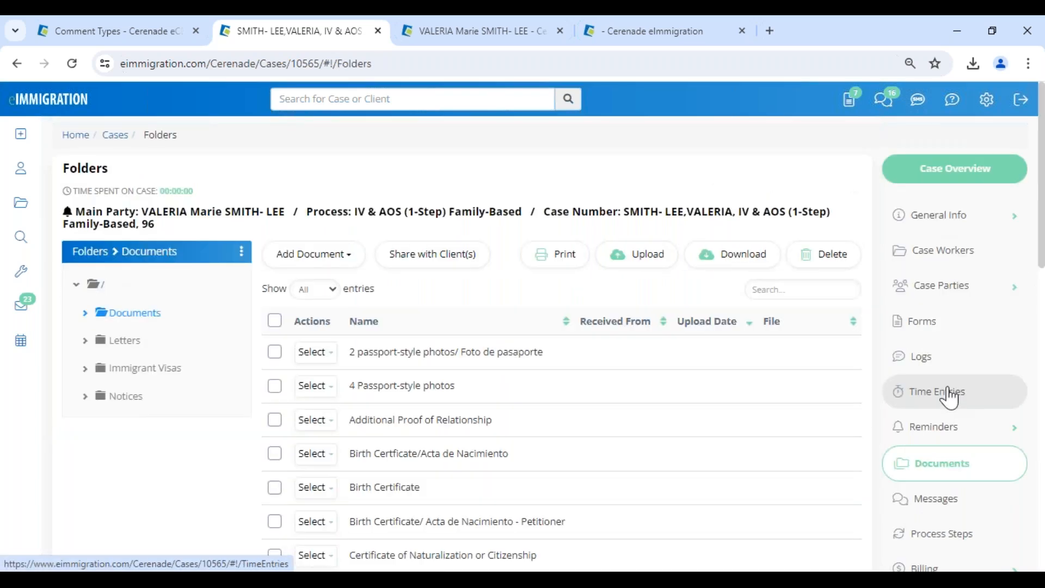
left_click_drag(402, 353, 589, 352)
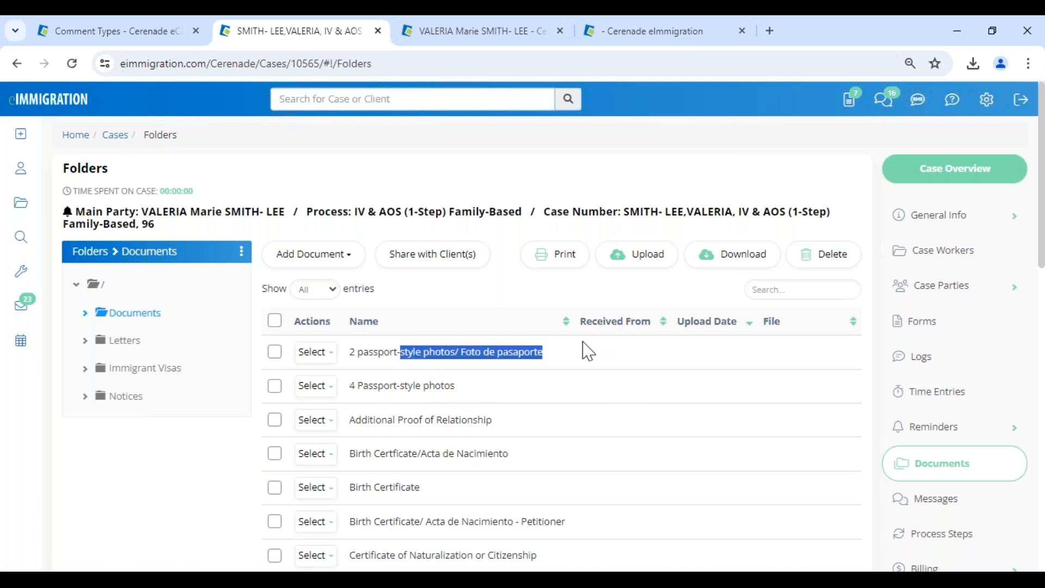
left_click(575, 350)
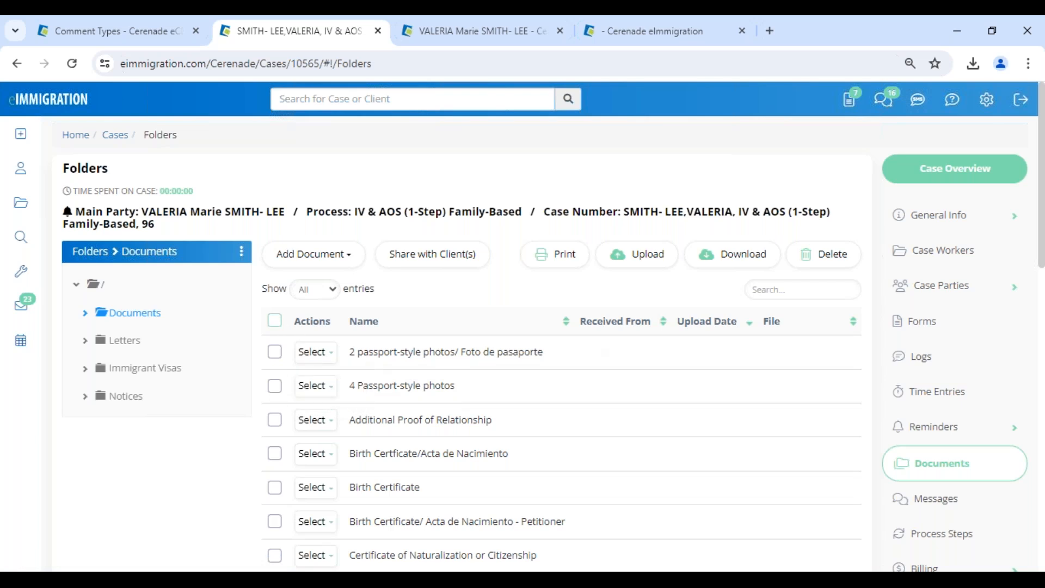
left_click(274, 321)
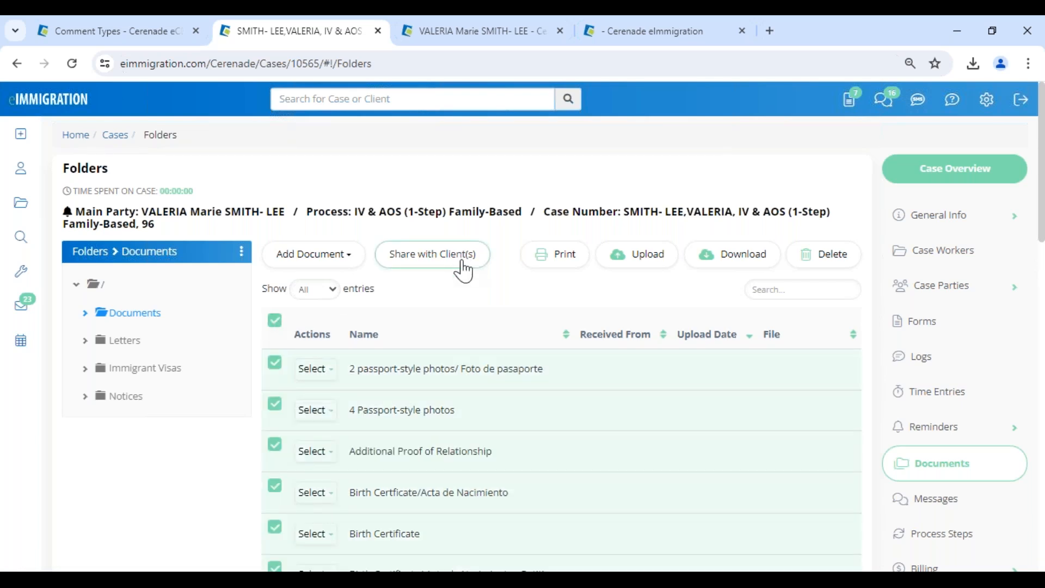
left_click_drag(461, 369, 583, 390)
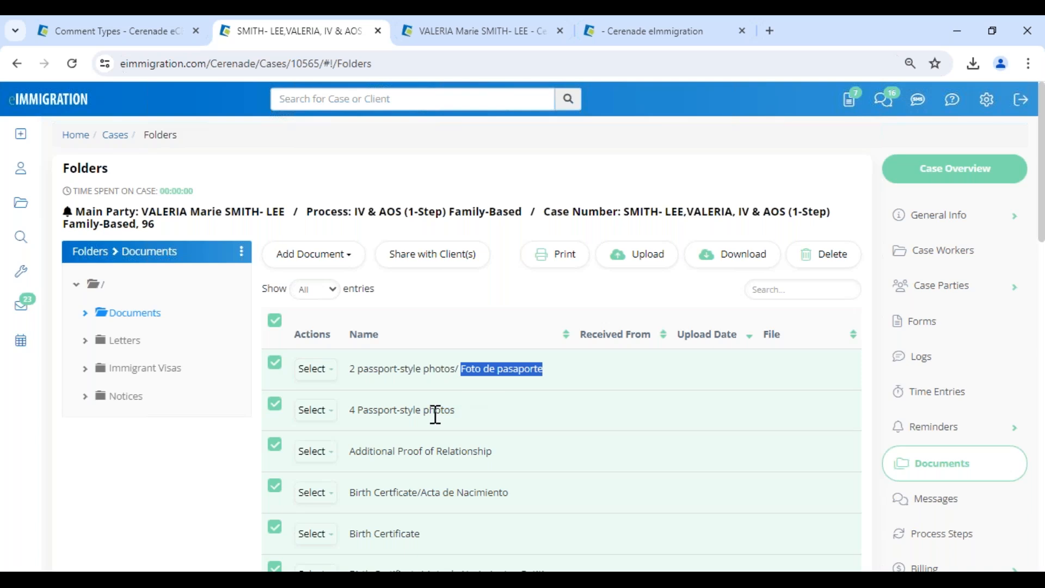
left_click_drag(421, 493, 349, 493)
left_click(320, 496)
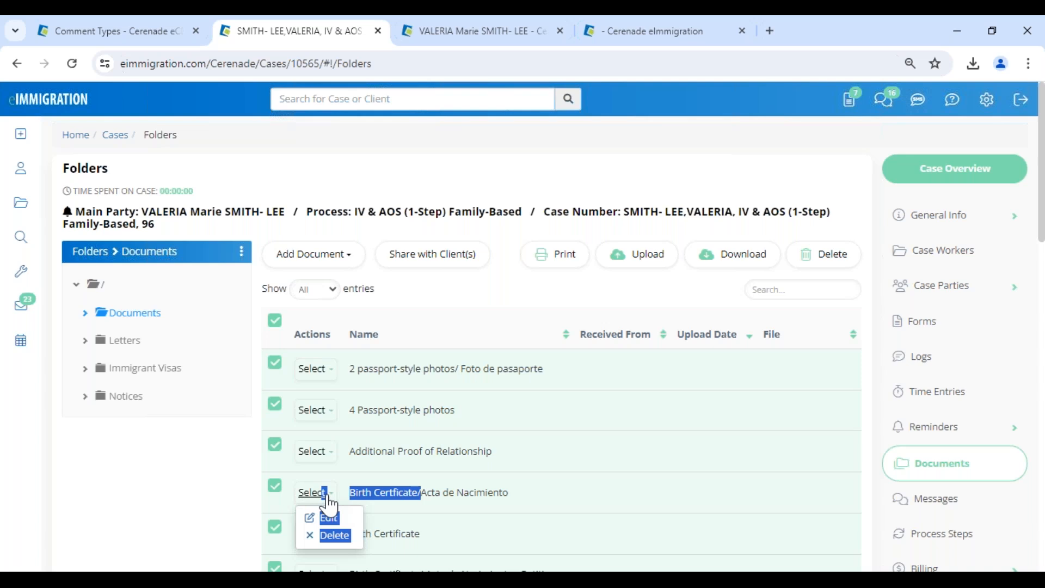
left_click_drag(337, 496, 470, 496)
left_click(549, 488)
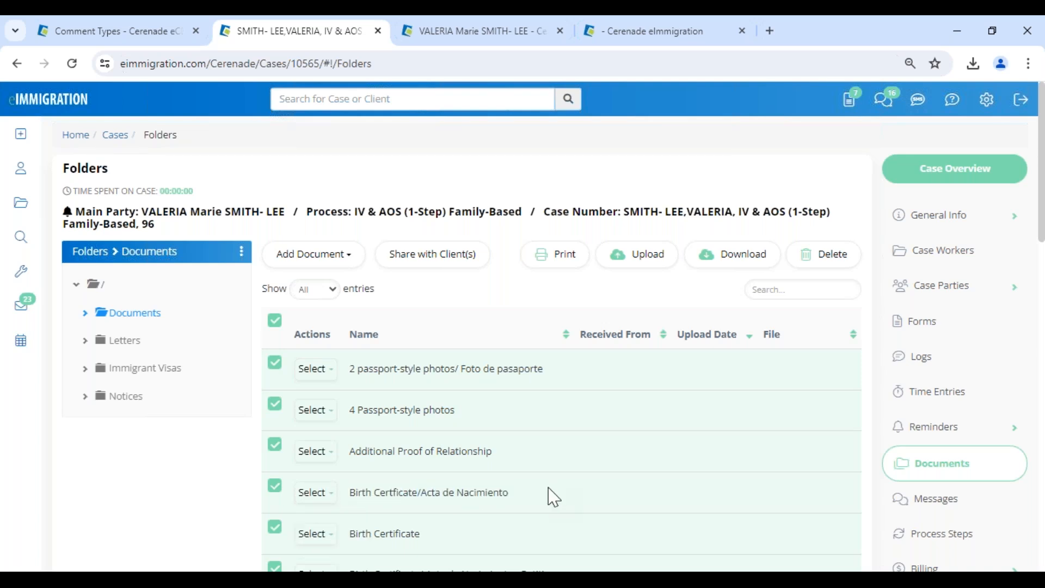
left_click(303, 369)
Share the selected documents with the petitioner, closing without sending email.
left_click(436, 256)
left_click(185, 270)
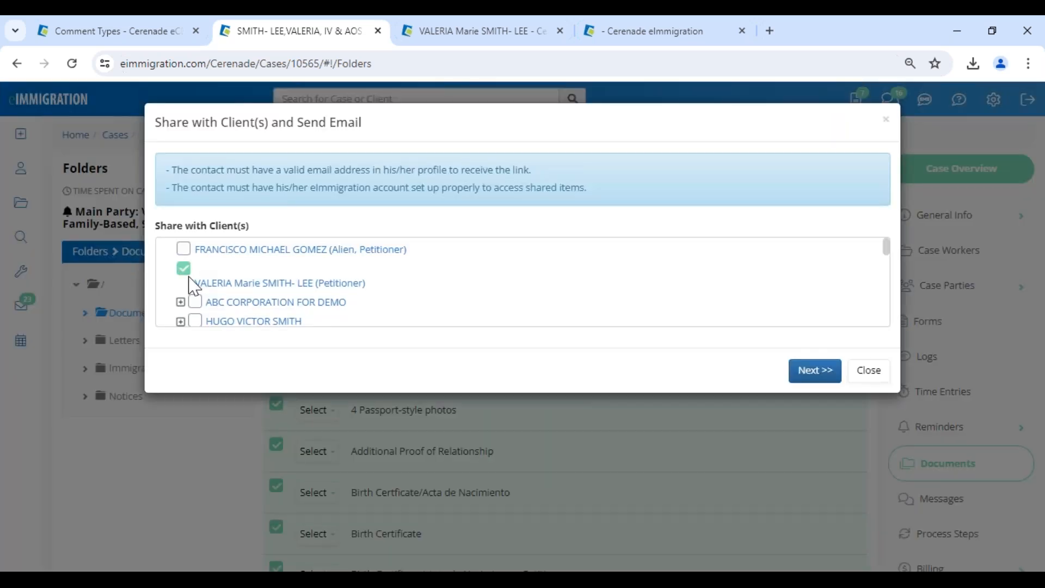
left_click(813, 374)
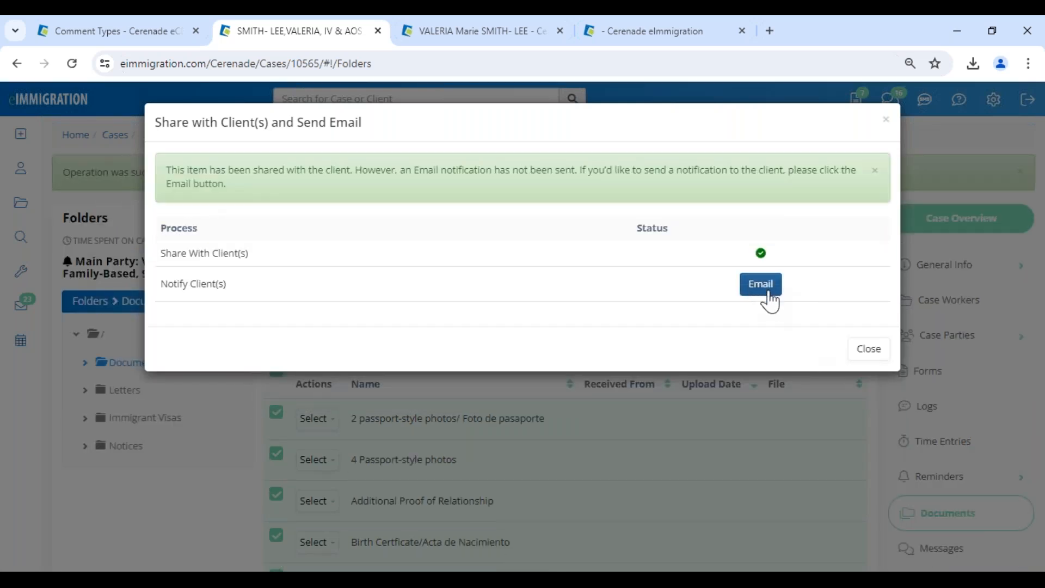
left_click(871, 353)
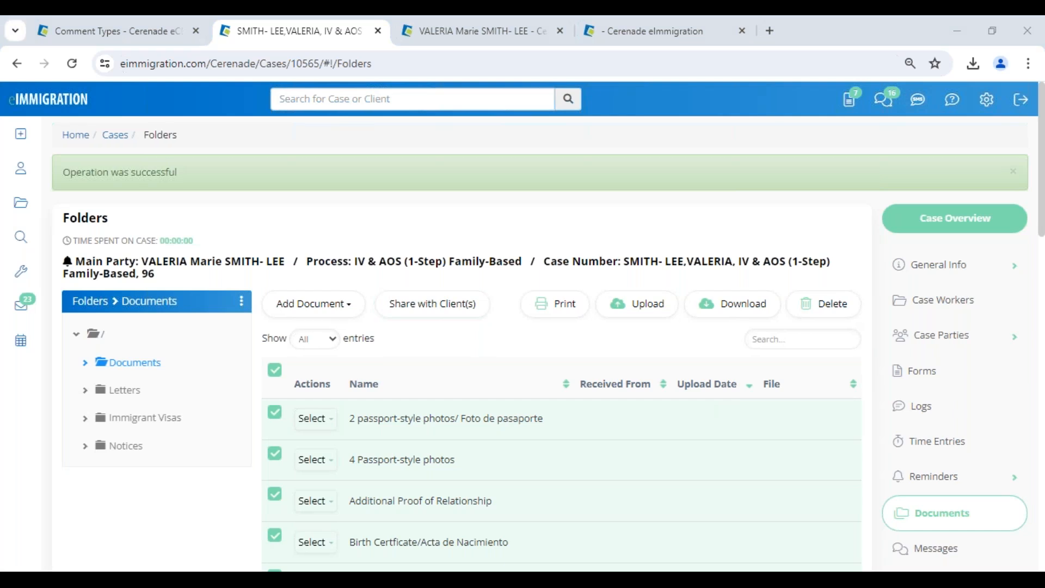
left_click(250, 517)
Review the Shared Documents tables in the client portal.
left_click(39, 320)
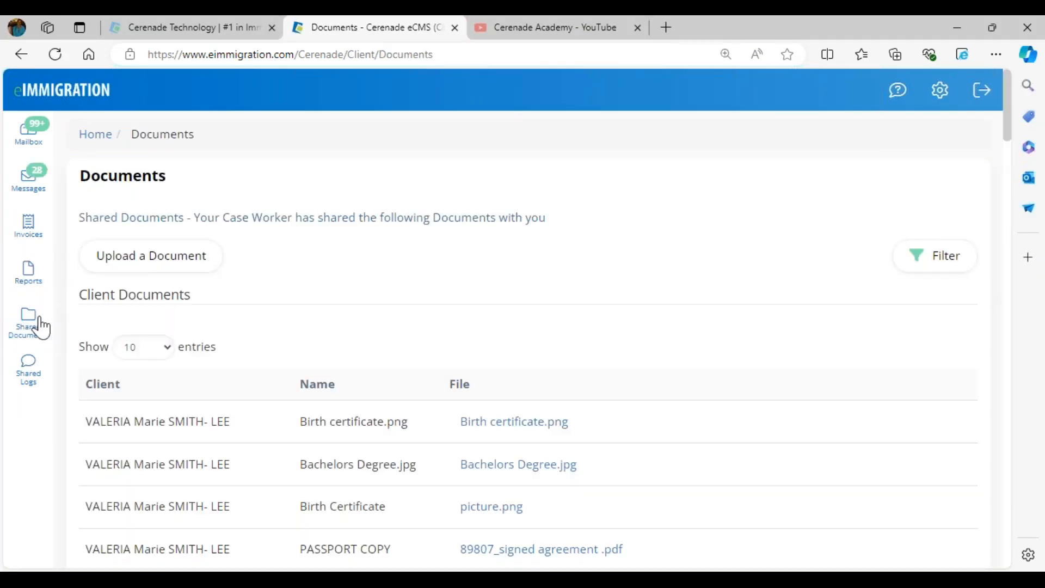
scroll(420, 438, "down", 15)
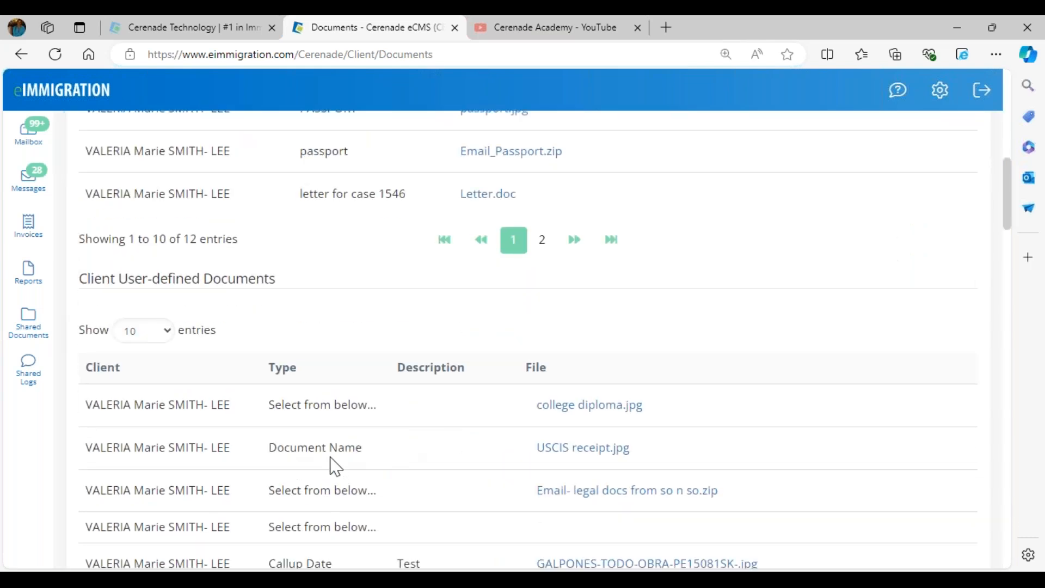
scroll(322, 421, "down", 10)
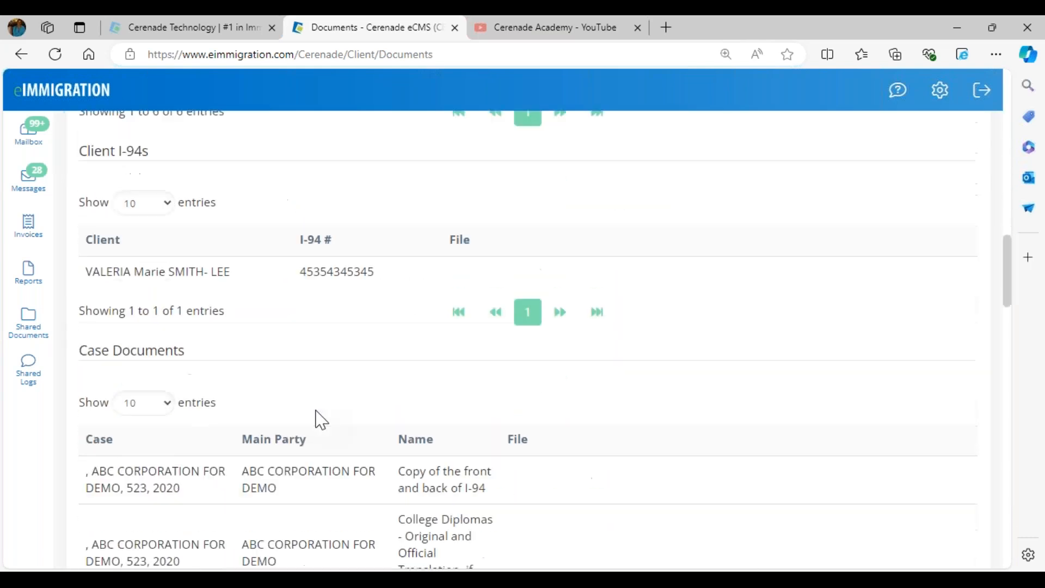
scroll(415, 310, "down", 2)
left_click_drag(421, 305, 473, 341)
left_click_drag(415, 389, 476, 414)
scroll(479, 415, "up", 12)
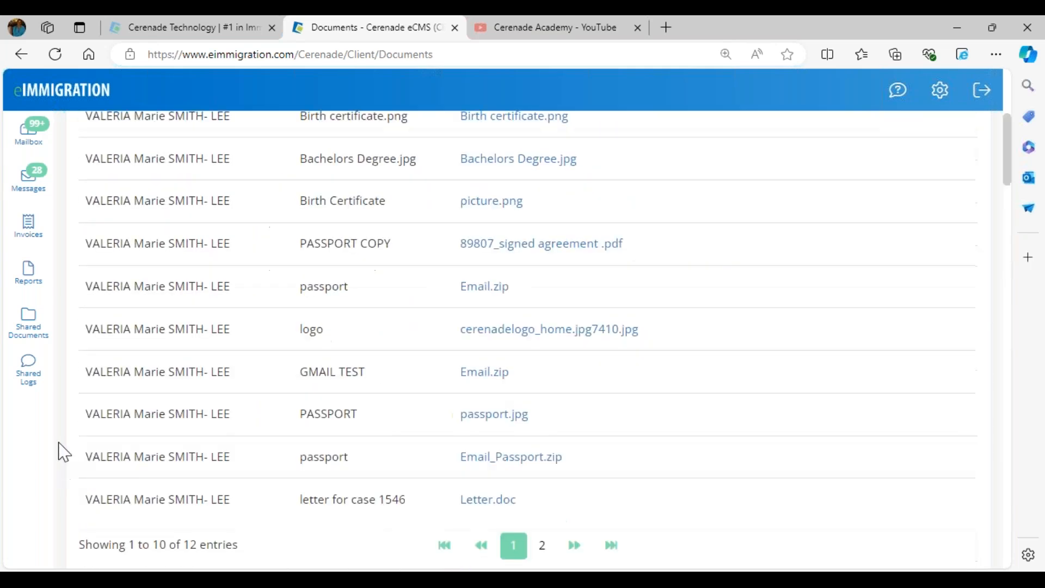
Open Upload a Document, close it unused, and return to the staff-side case window.
left_click(158, 268)
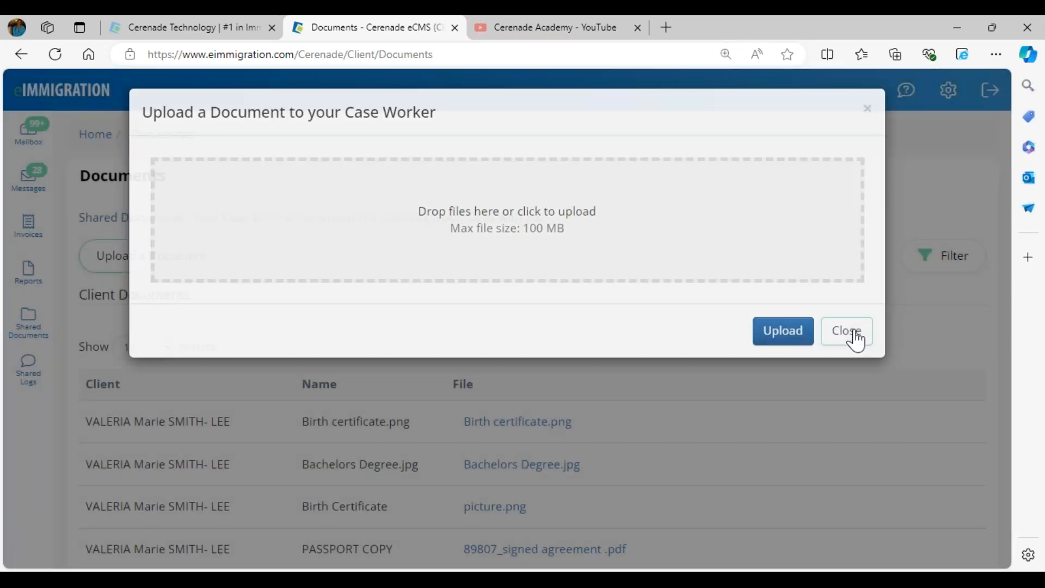
left_click(852, 338)
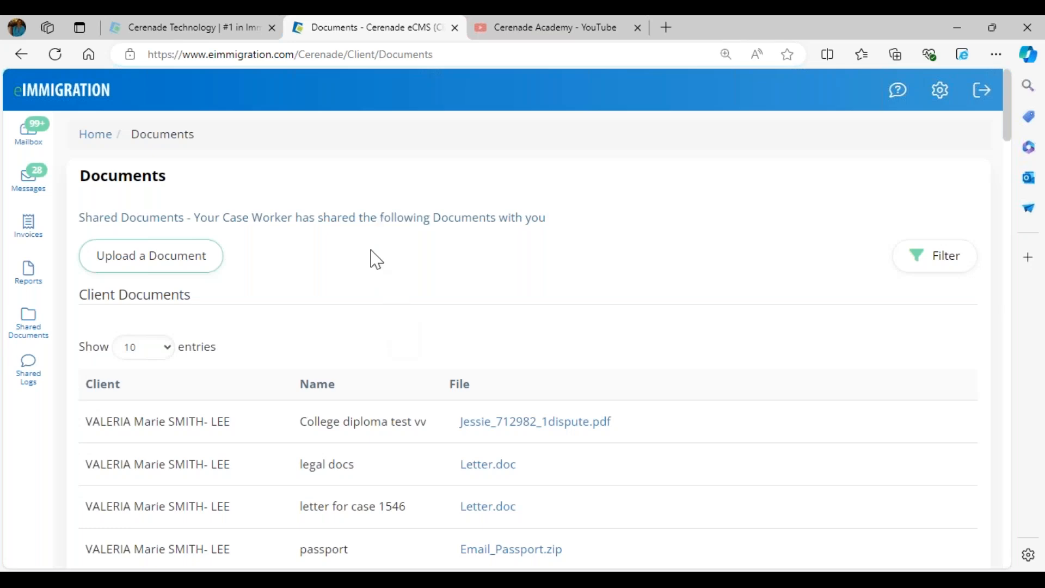
mouse_move(132, 581)
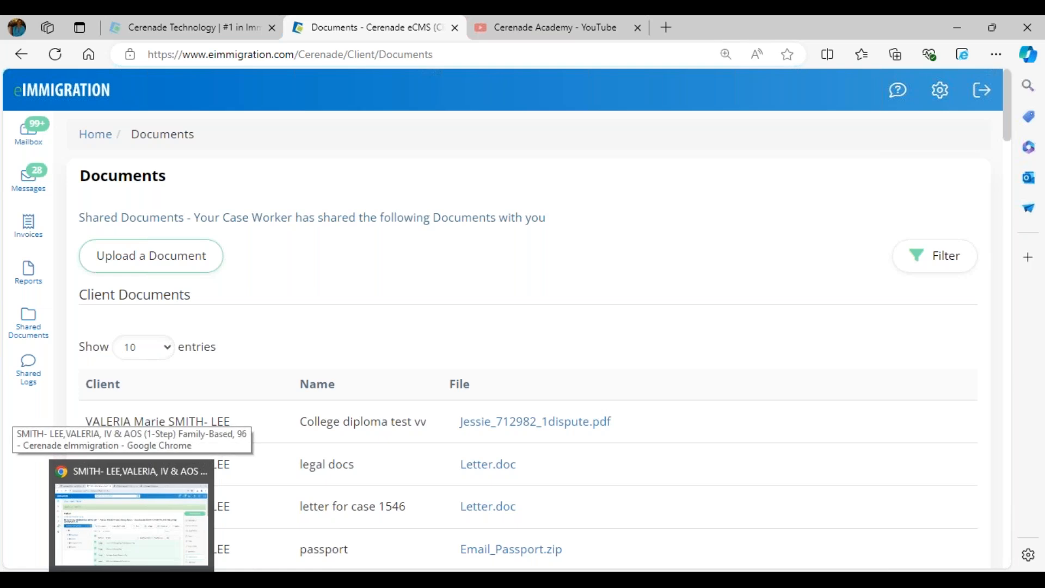
left_click(132, 580)
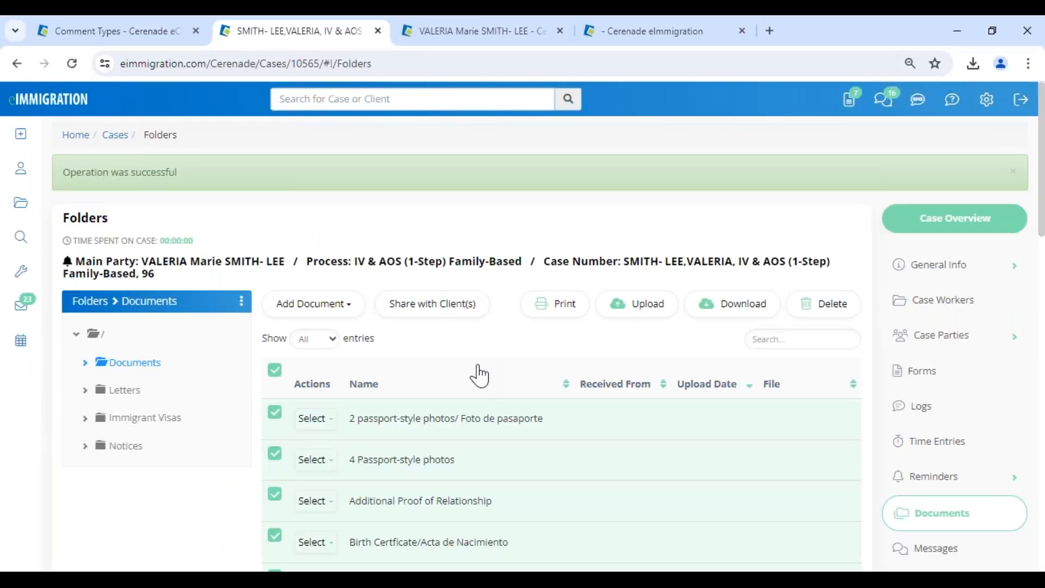
Sort the document list by name, then cancel its printout and close the print window.
left_click(479, 376)
left_click(568, 319)
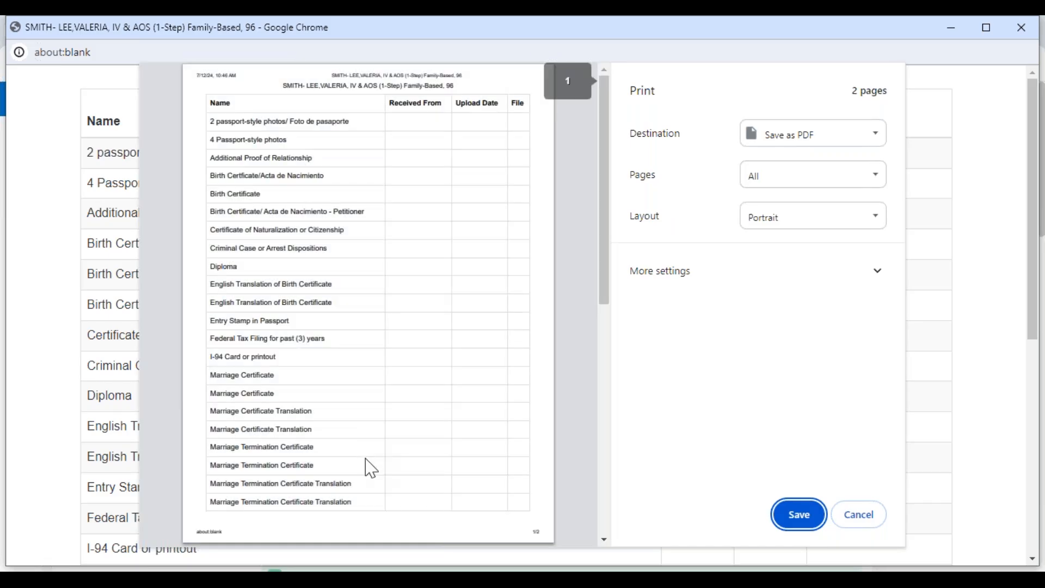
left_click(853, 516)
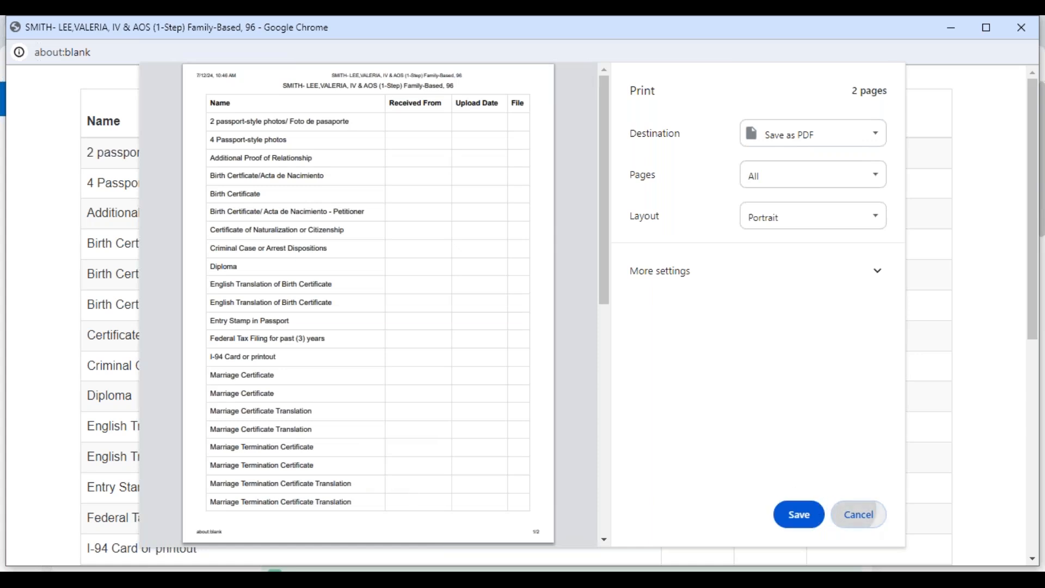
left_click(1038, 31)
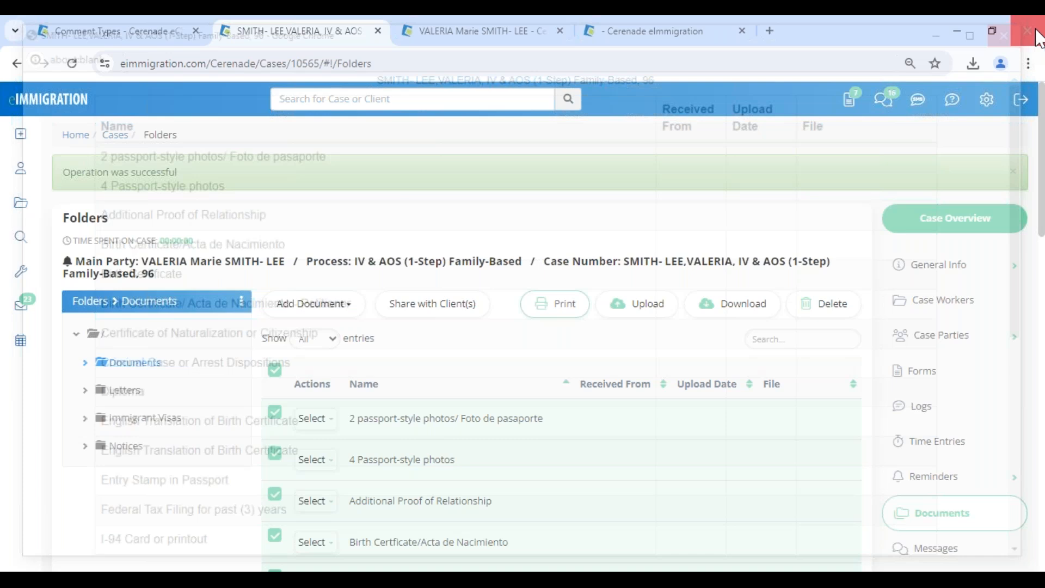
Open Tools > Batch Upload, close it without uploading, and go to Comment Types.
left_click(20, 271)
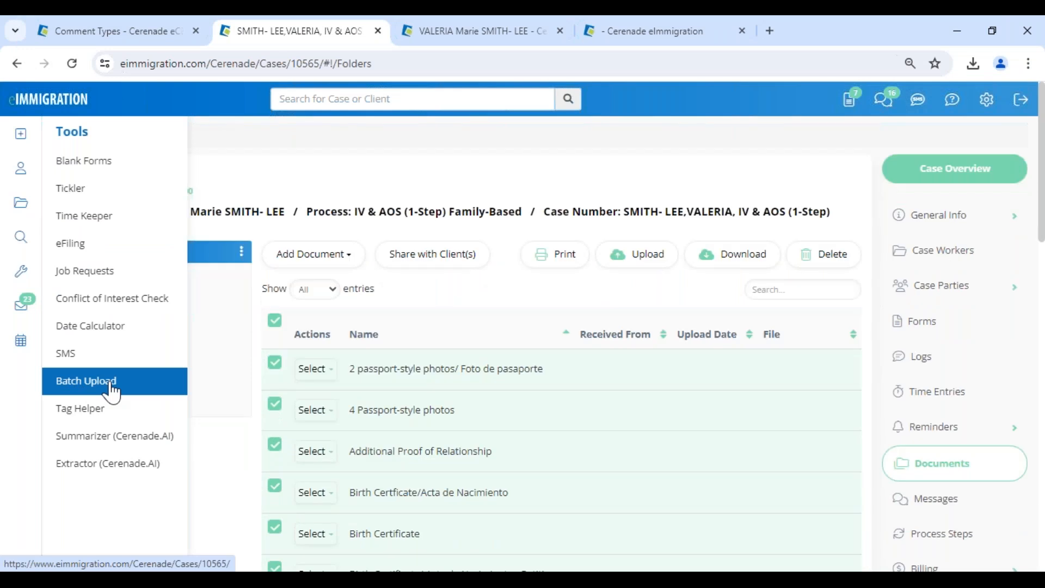
left_click(111, 385)
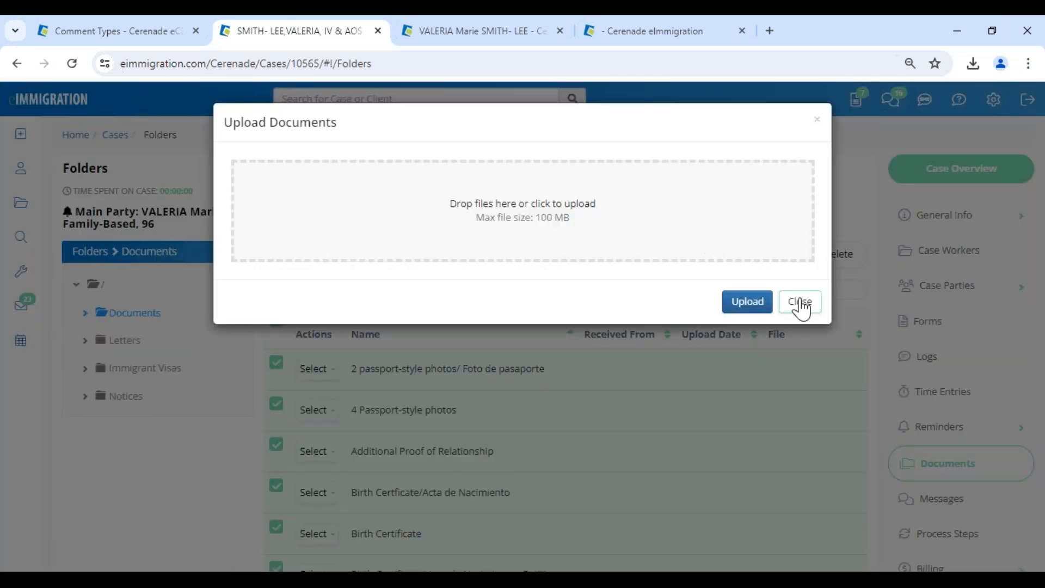
left_click(801, 305)
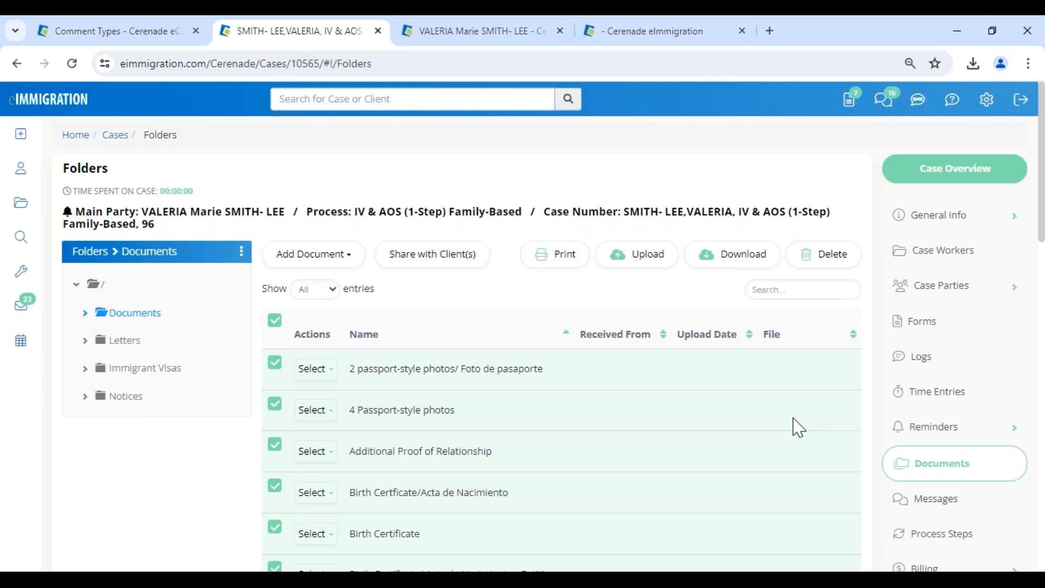
left_click(87, 34)
Open Letter Templates from Administrator - Home, then bring up the training slideshow.
left_click(54, 103)
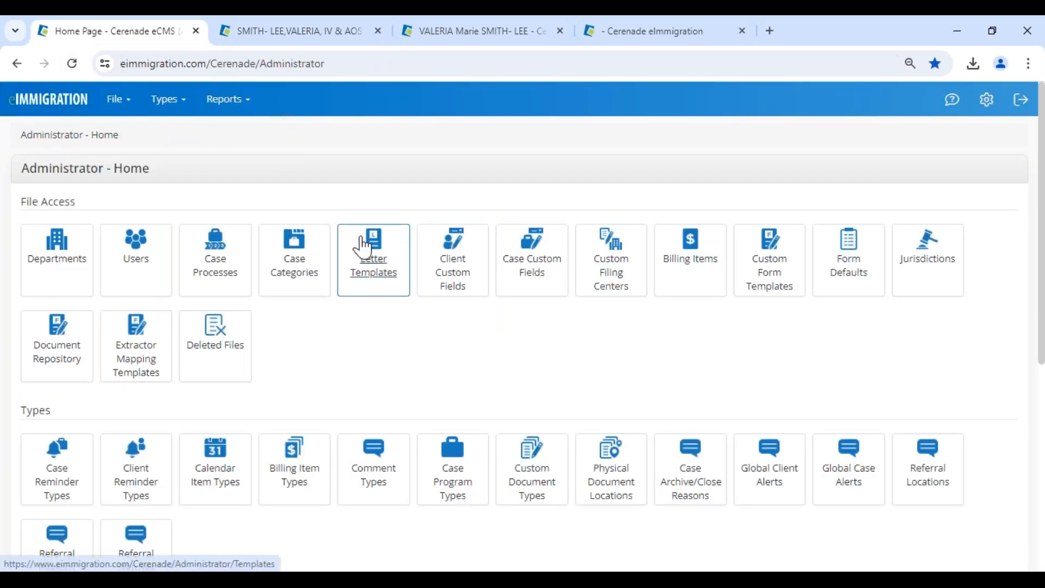
left_click(374, 268)
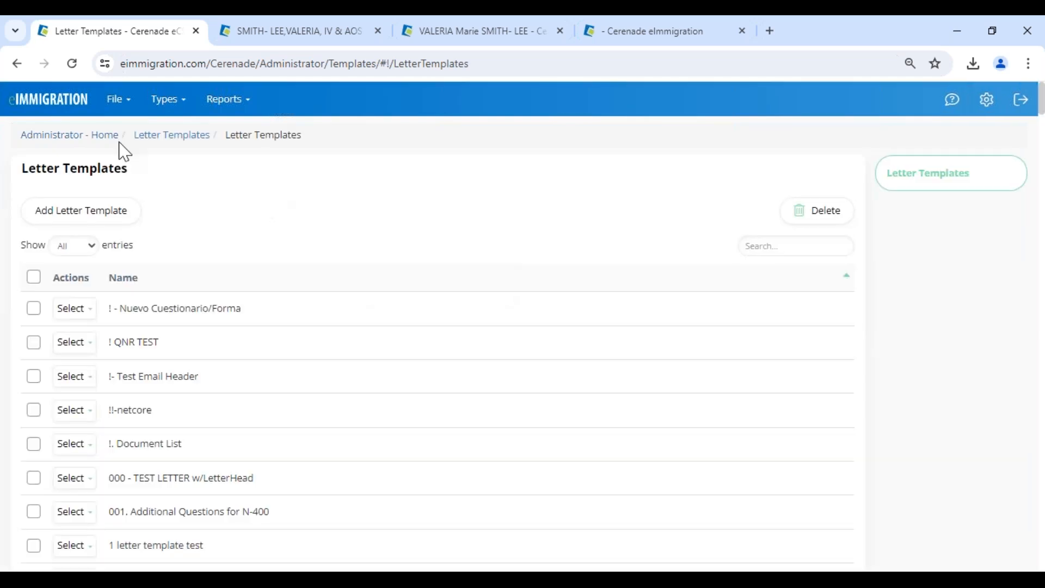
left_click_drag(126, 169, 19, 188)
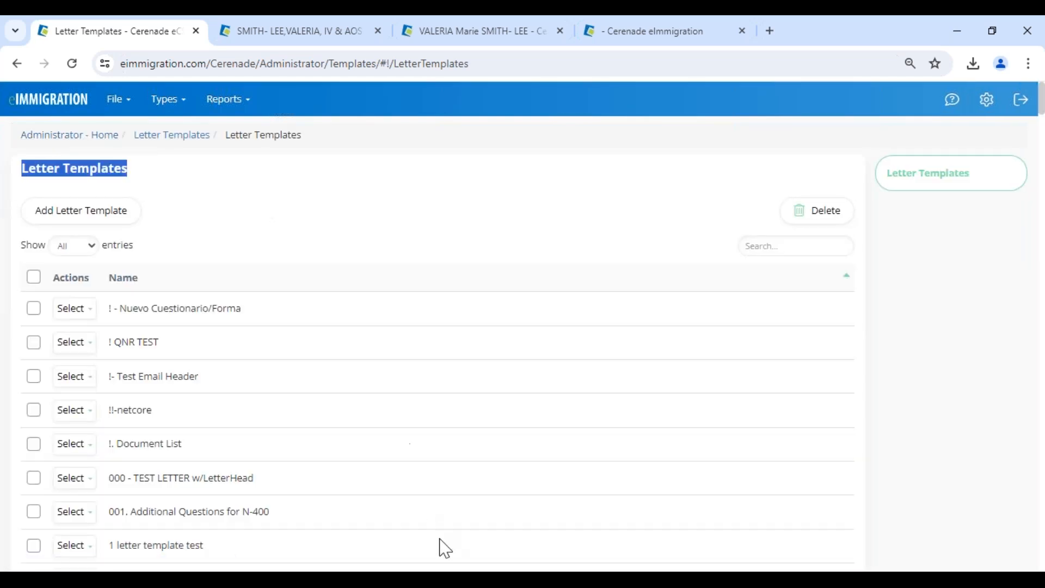
left_click(522, 578)
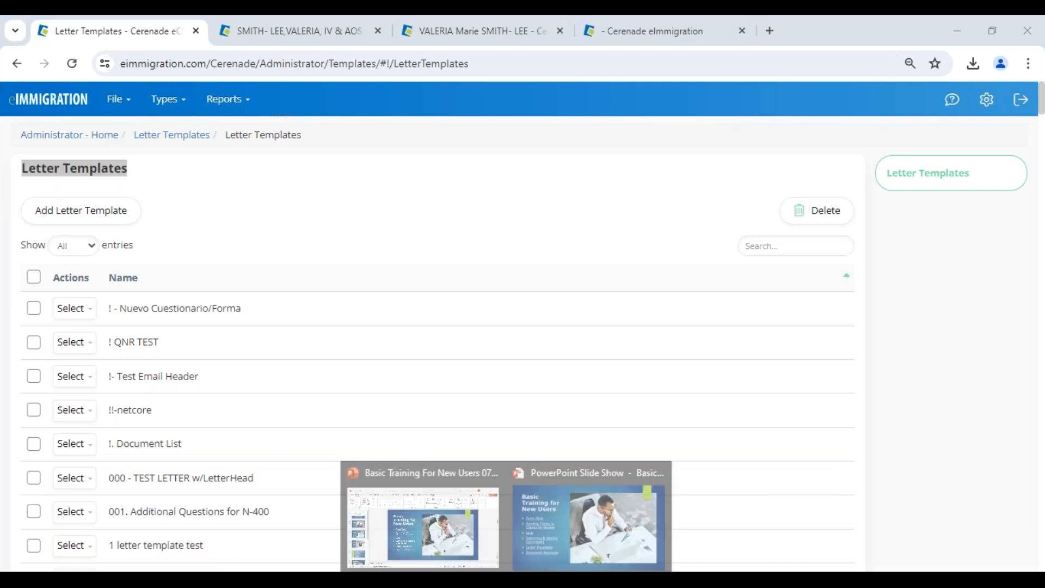
left_click(523, 531)
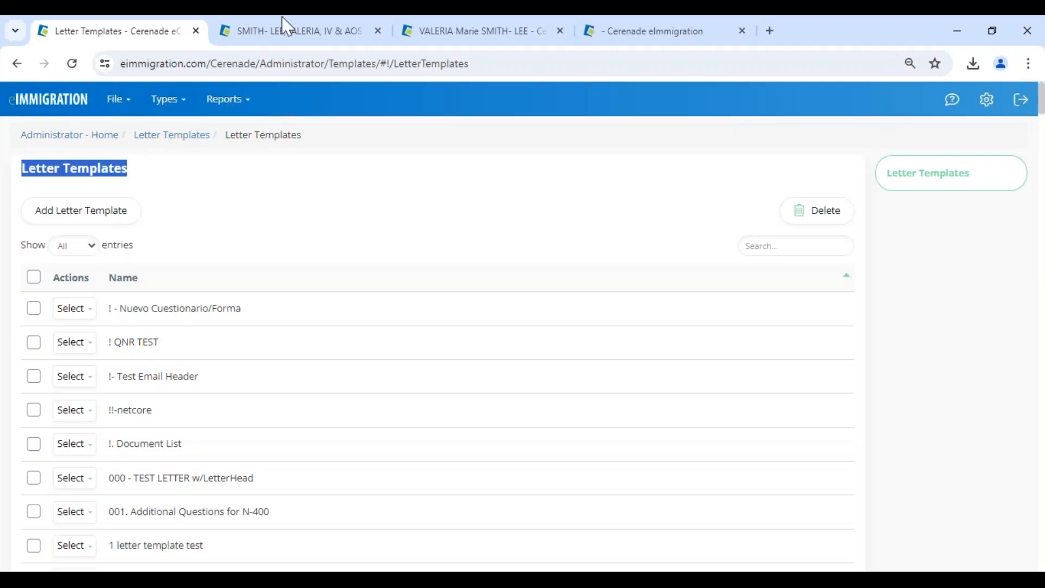
Return to Administrator - Home and open the Custom Intake Forms list under Custom Form Templates.
left_click(68, 136)
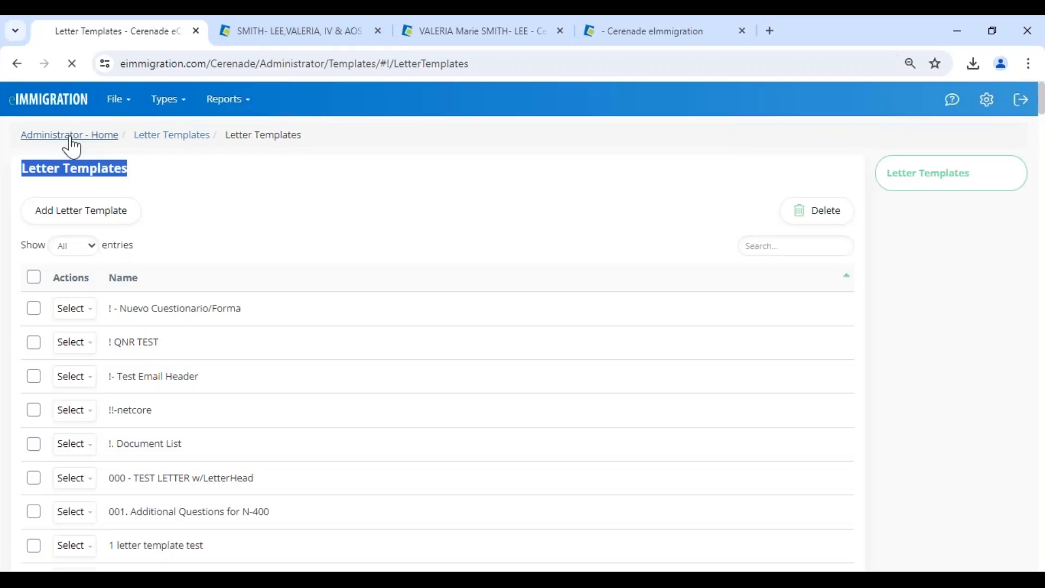
left_click(767, 284)
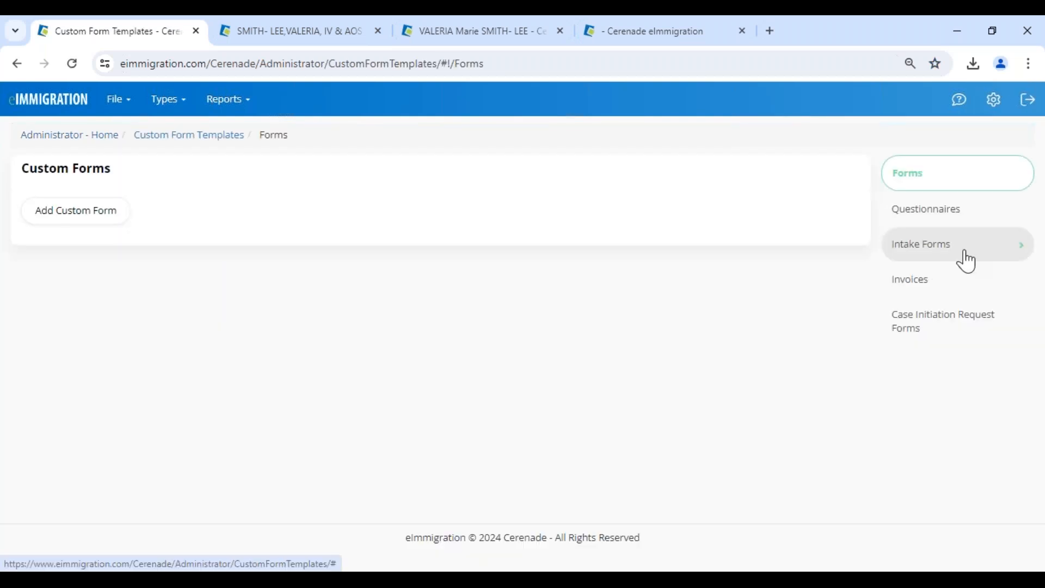
left_click(963, 250)
left_click(956, 278)
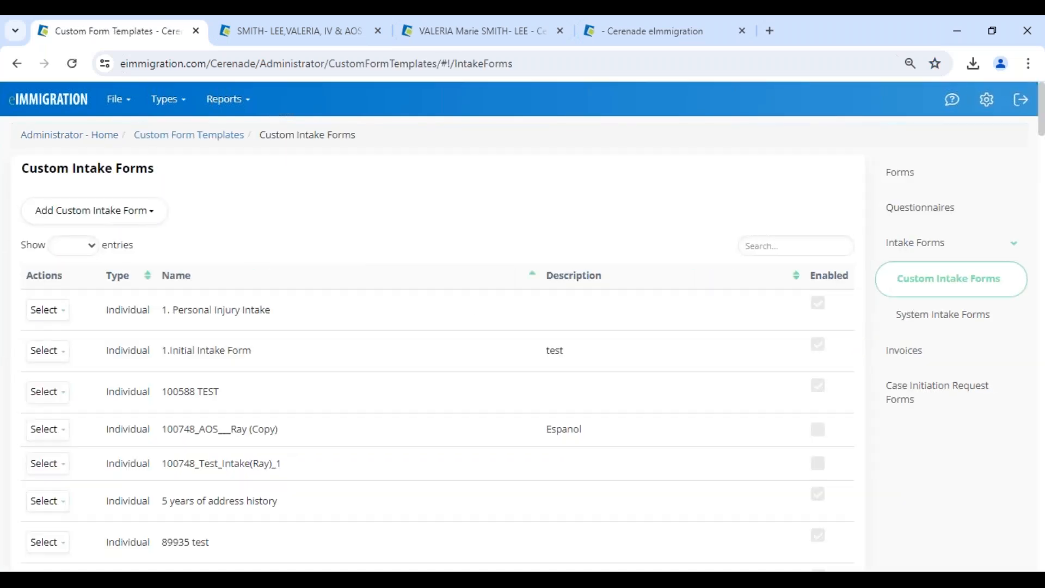
Edit Biographic Information (Copy) and add a question named NOTES with a Text Area answer type.
scroll(199, 445, "down", 10)
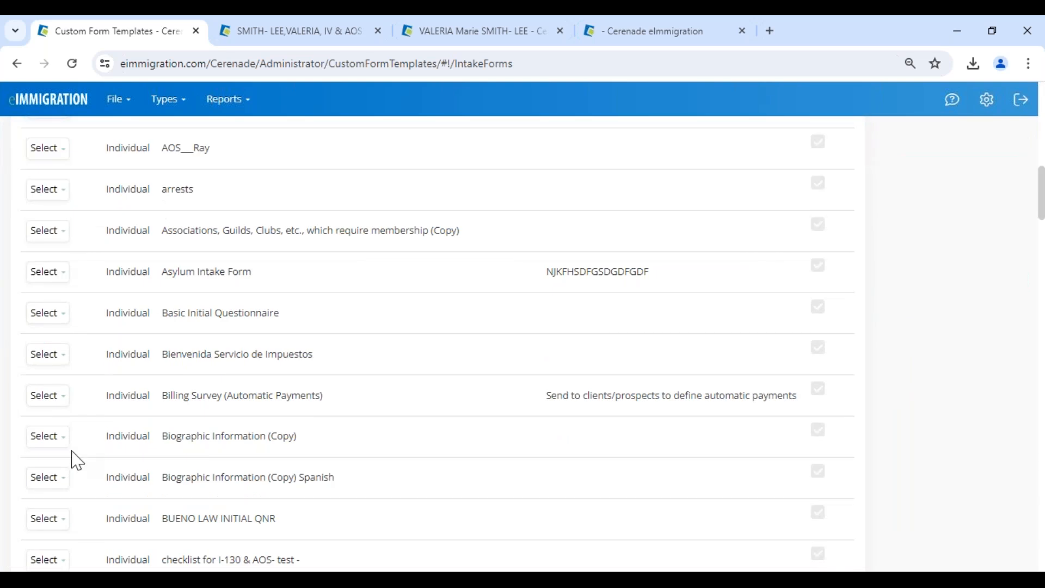
left_click(48, 437)
left_click(61, 464)
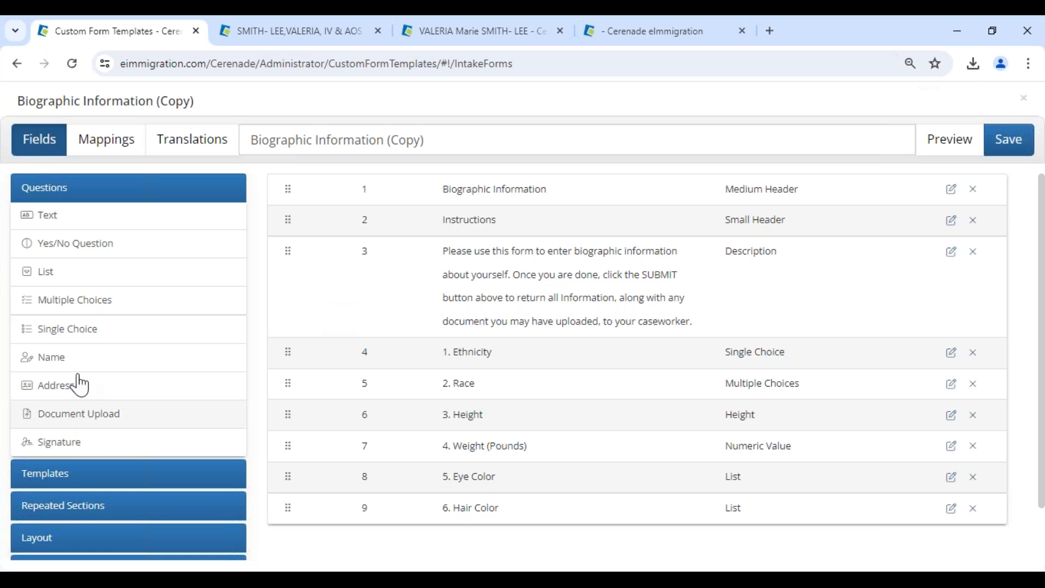
left_click(63, 223)
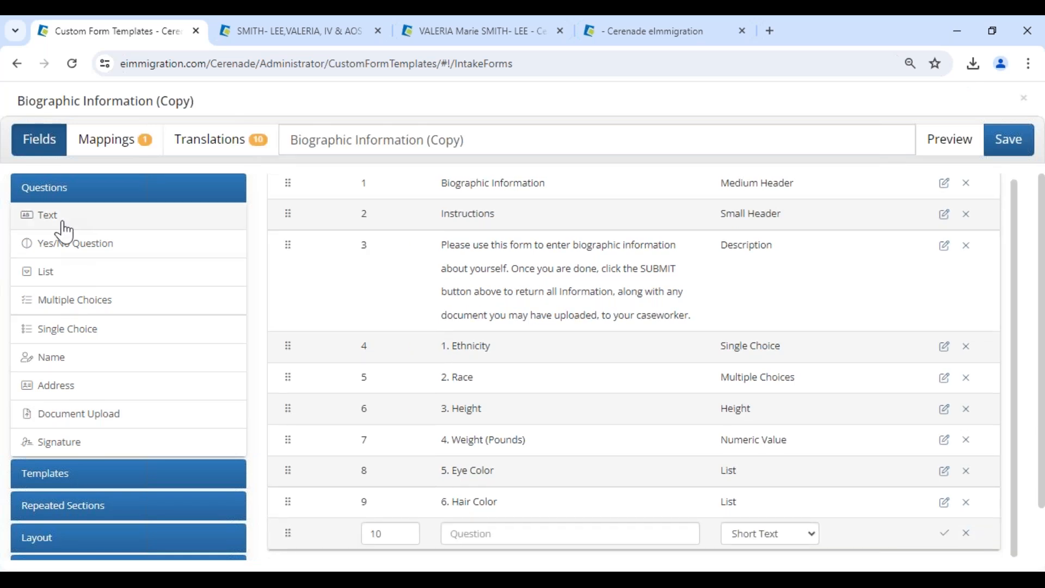
left_click(490, 537)
type("NOTES")
left_click(733, 533)
left_click(757, 431)
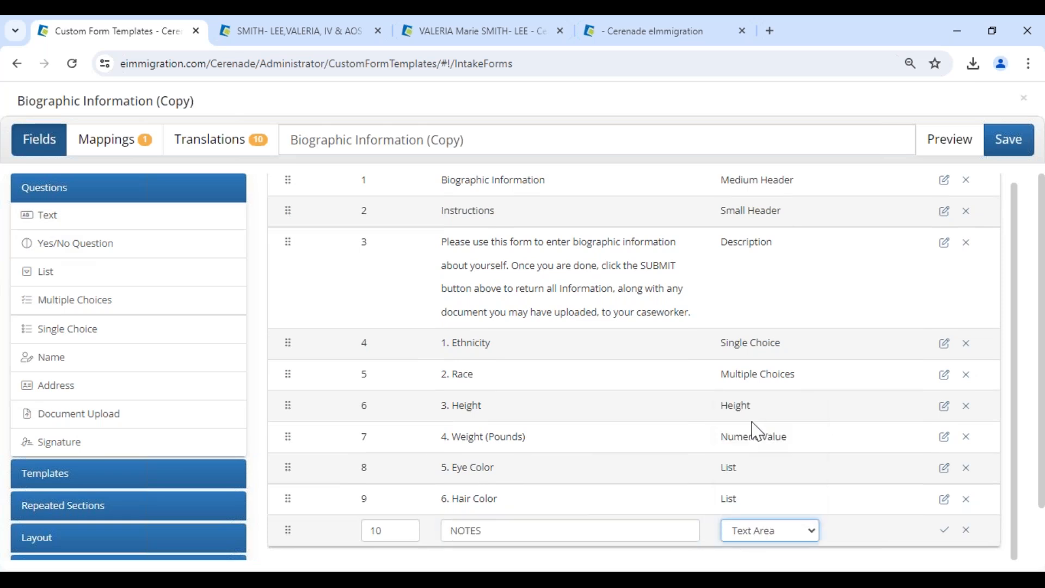
left_click(146, 154)
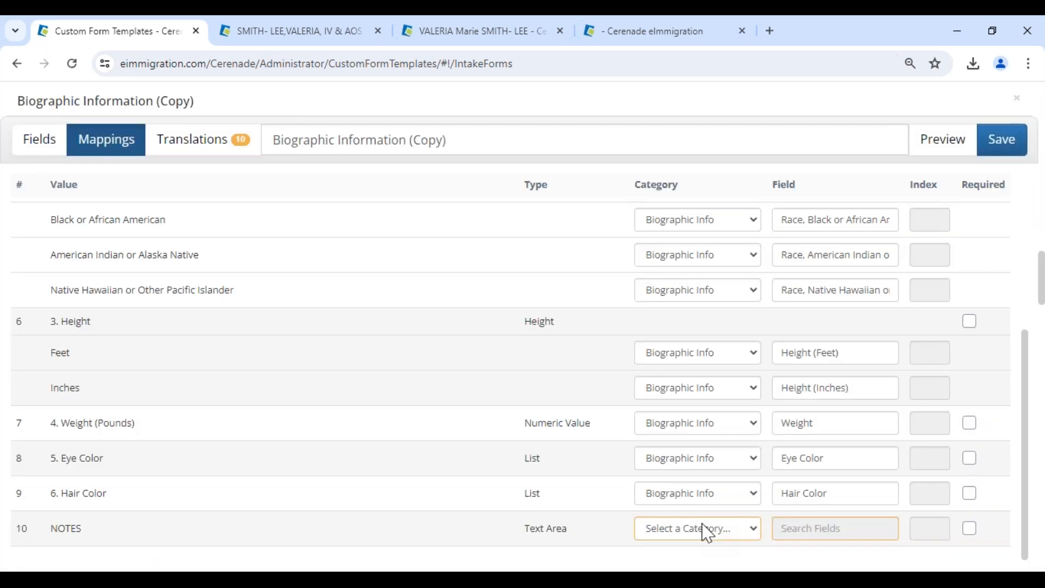
Map the NOTES question's category to System Custom Field, trying the Field search along the way.
left_click(707, 531)
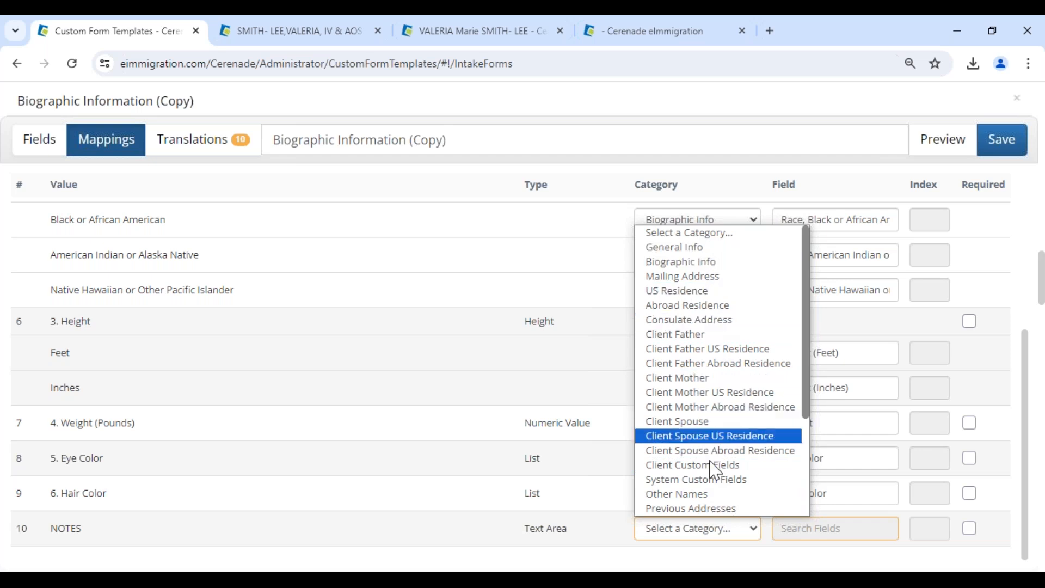
left_click(713, 482)
left_click(820, 529)
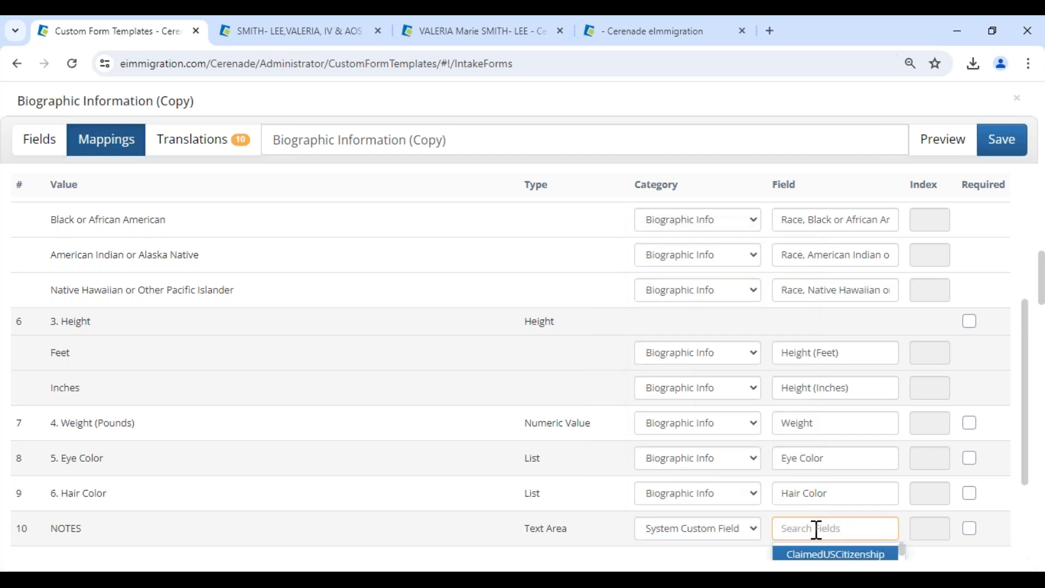
type("lo")
key("BackSpace")
key("BackSpace")
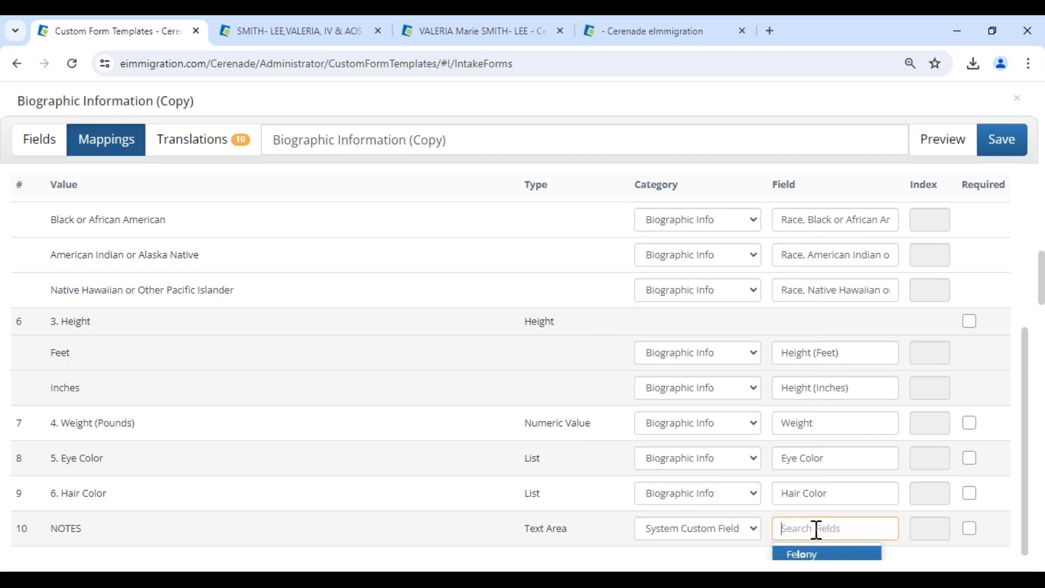
left_click(732, 533)
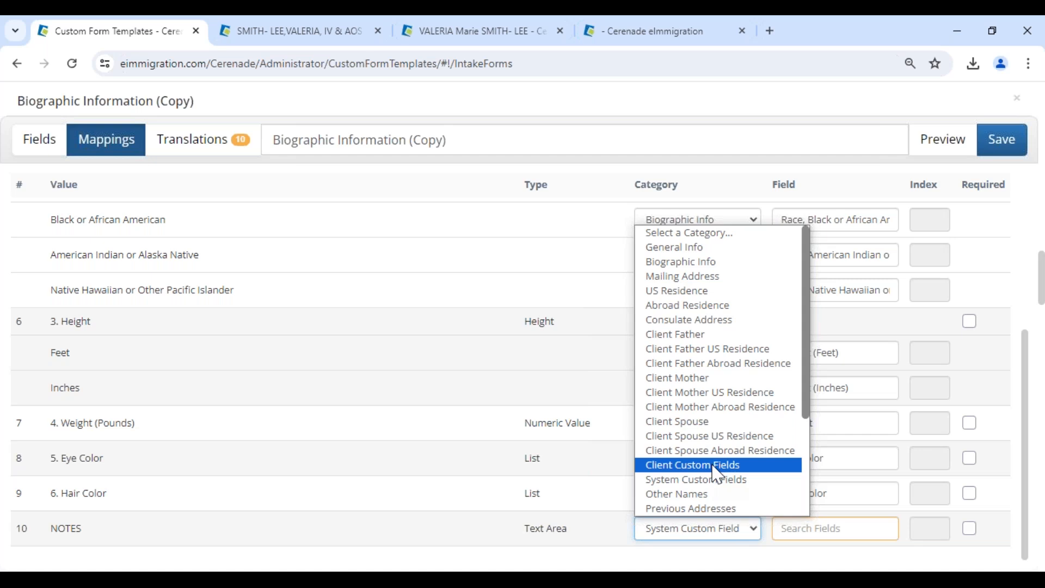
left_click(288, 44)
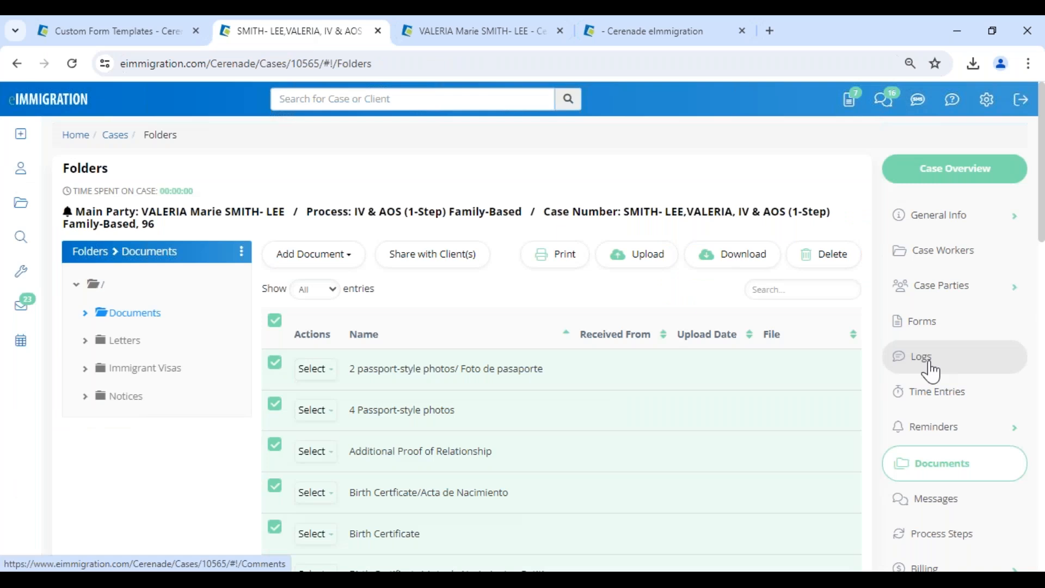
left_click(940, 216)
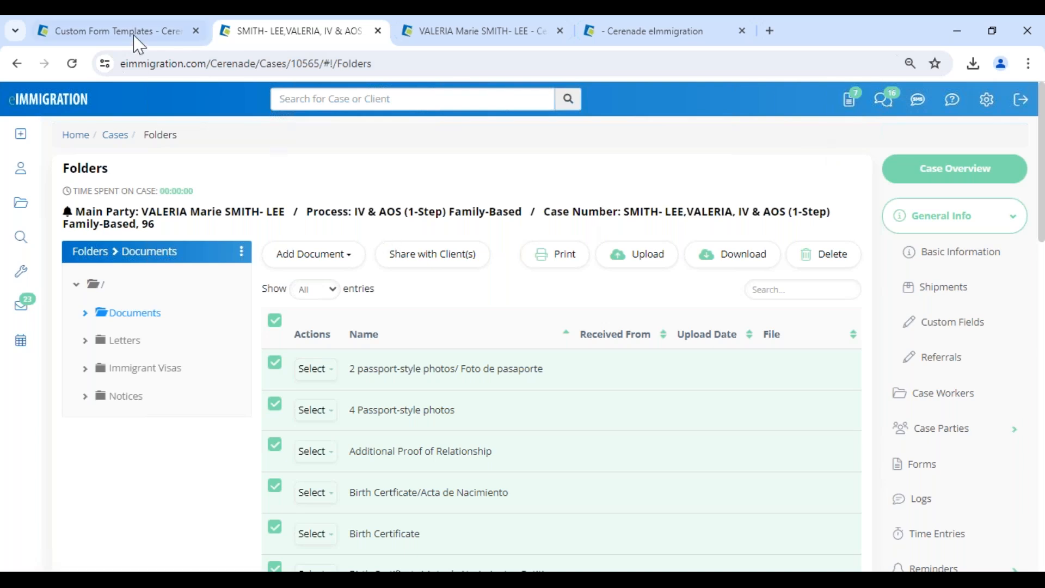
mouse_move(127, 39)
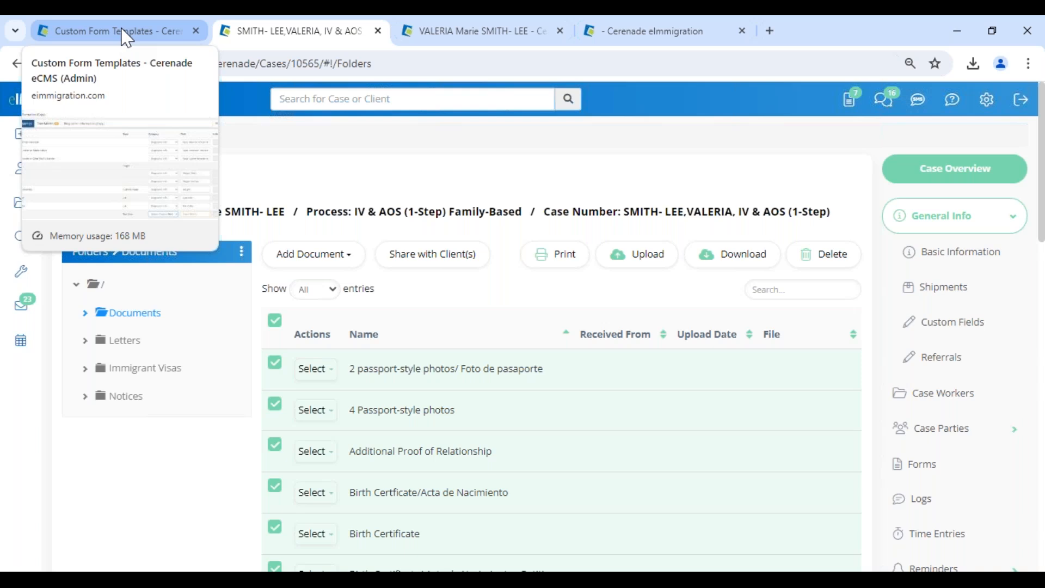
left_click(127, 37)
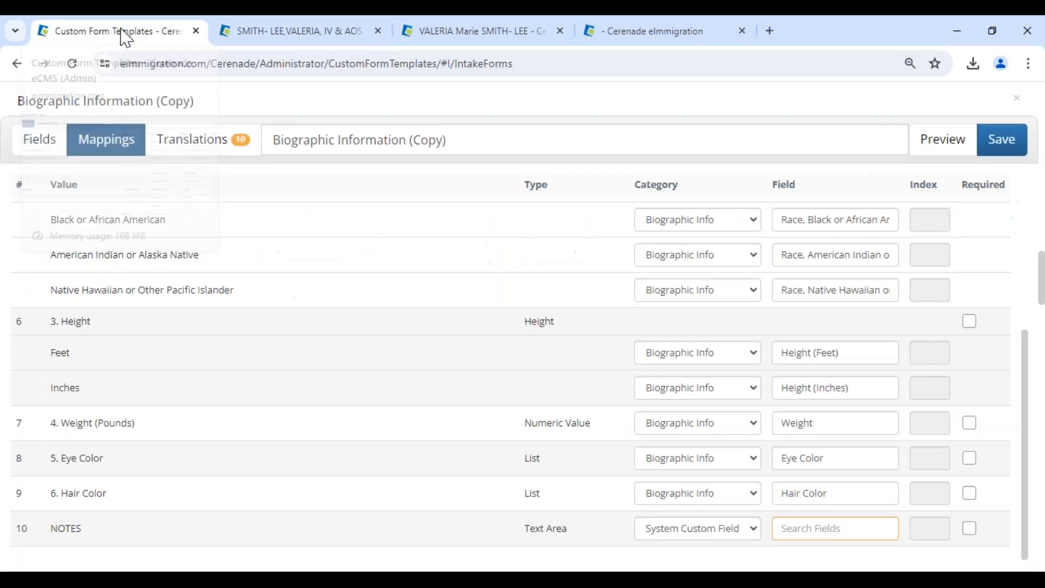
Close the intake form without saving and go back to the Administrator Home page.
left_click(1017, 98)
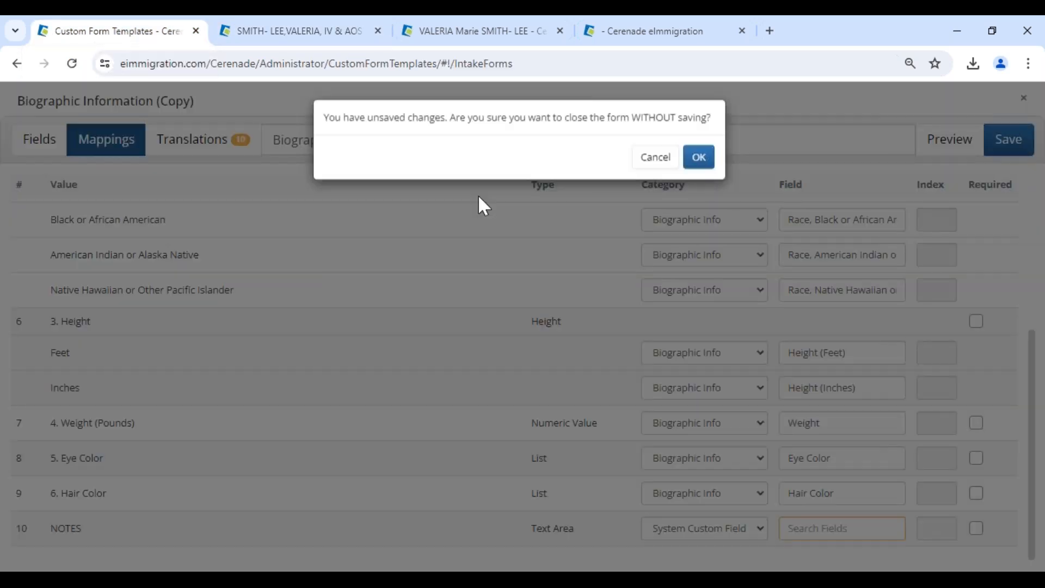
left_click(699, 160)
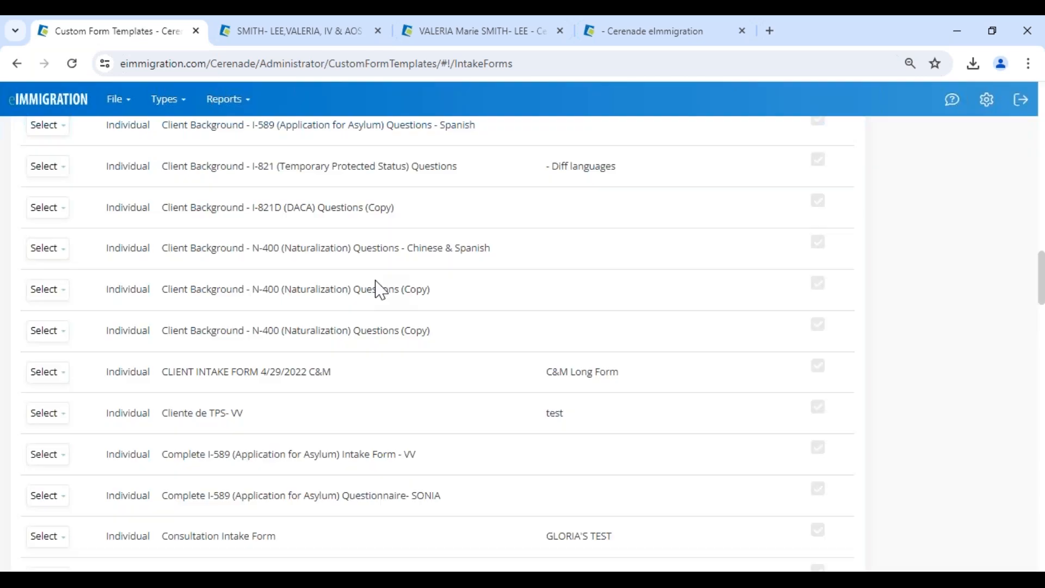
scroll(438, 344, "up", 20)
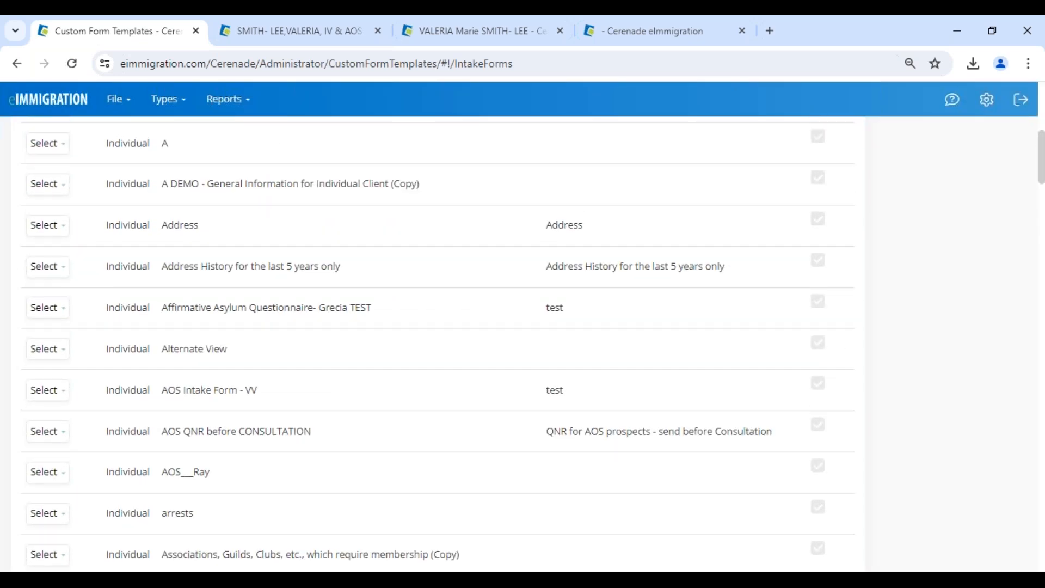
left_click(47, 102)
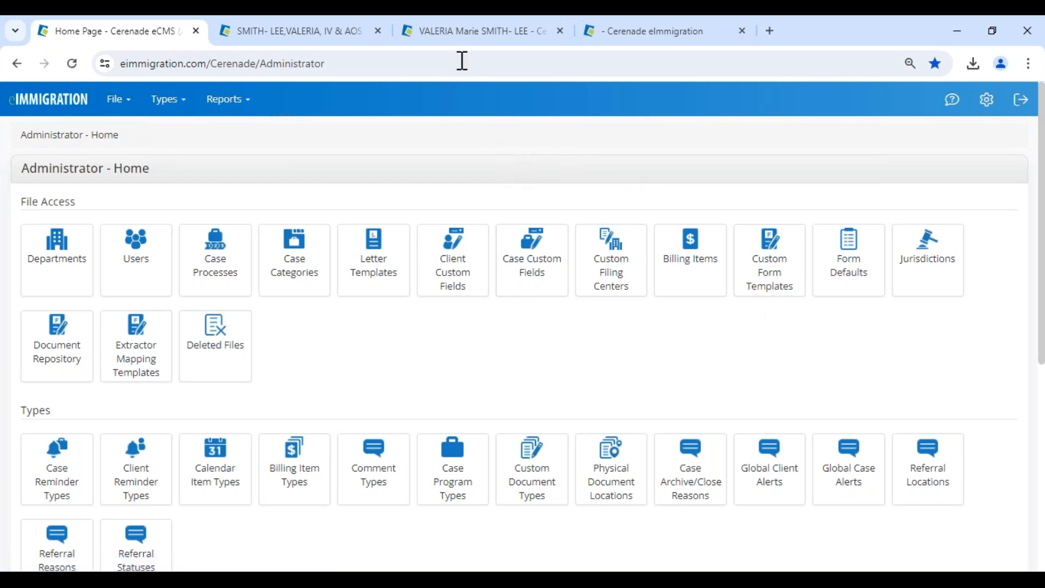
Switch to the client's case and look over its page.
left_click(316, 34)
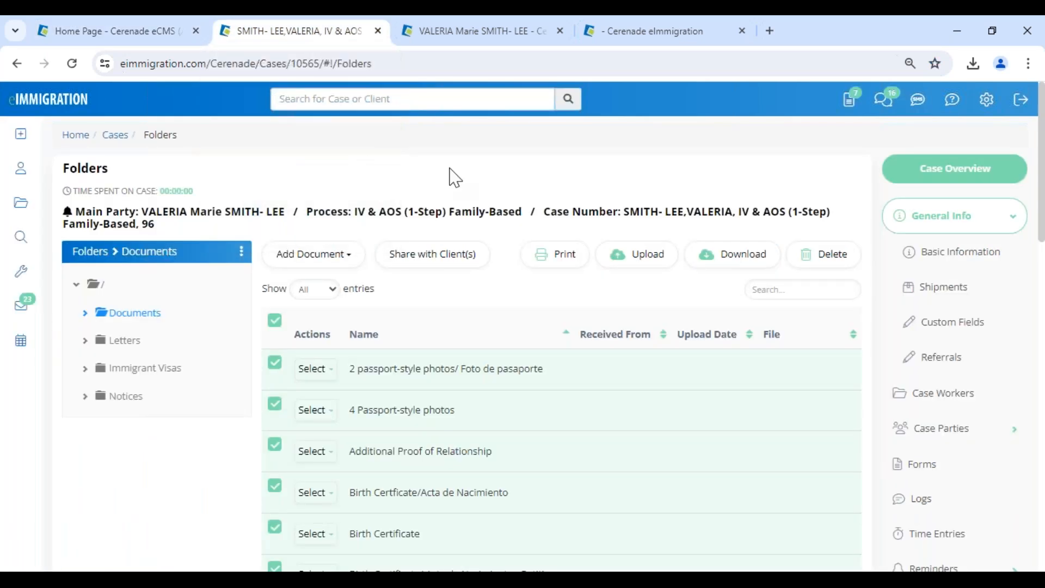
mouse_move(46, 151)
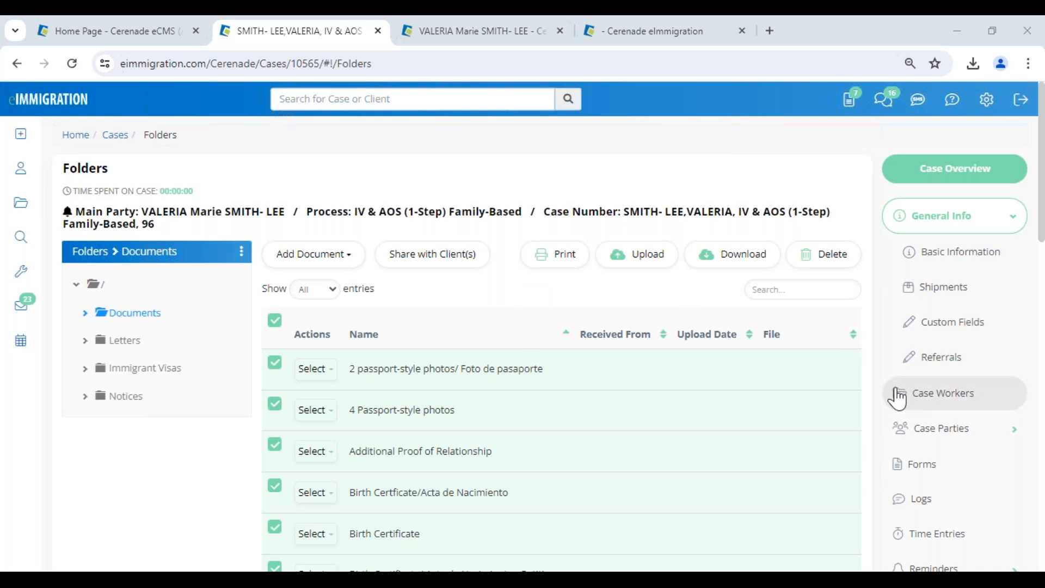
scroll(898, 401, "down", 10)
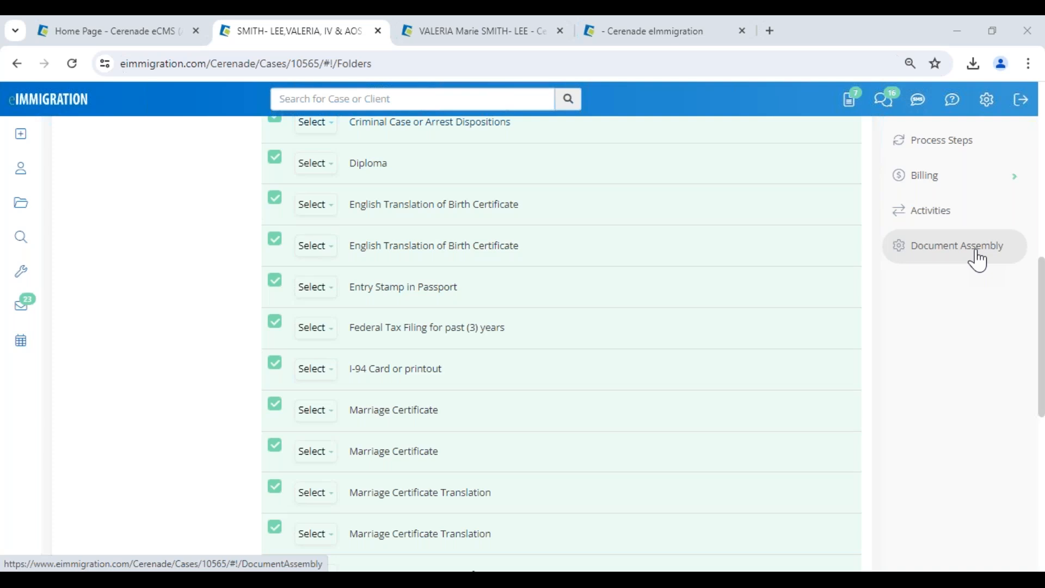
scroll(978, 261, "up", 1)
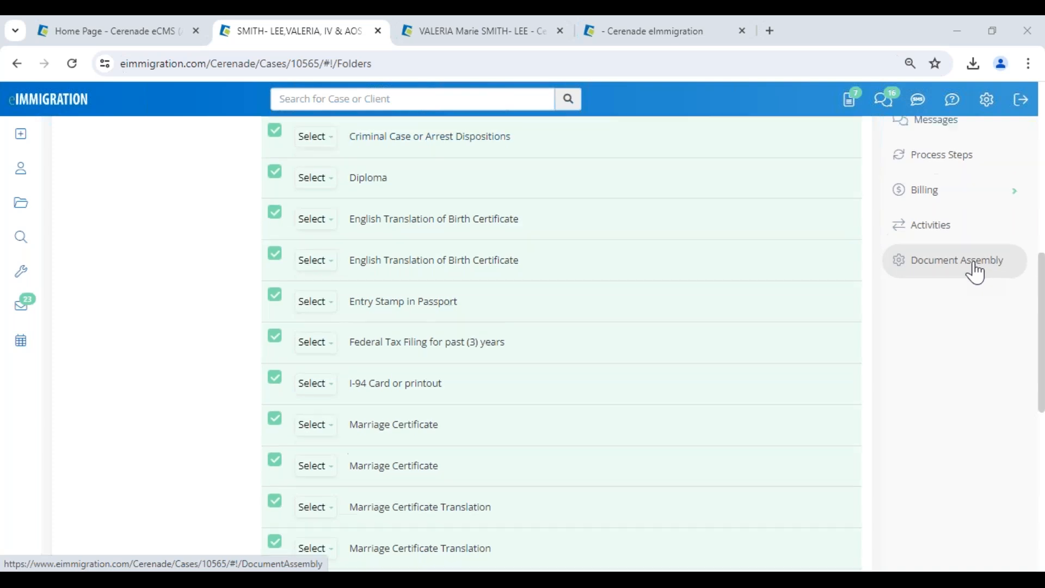
scroll(976, 272, "up", 5)
scroll(976, 272, "up", 3)
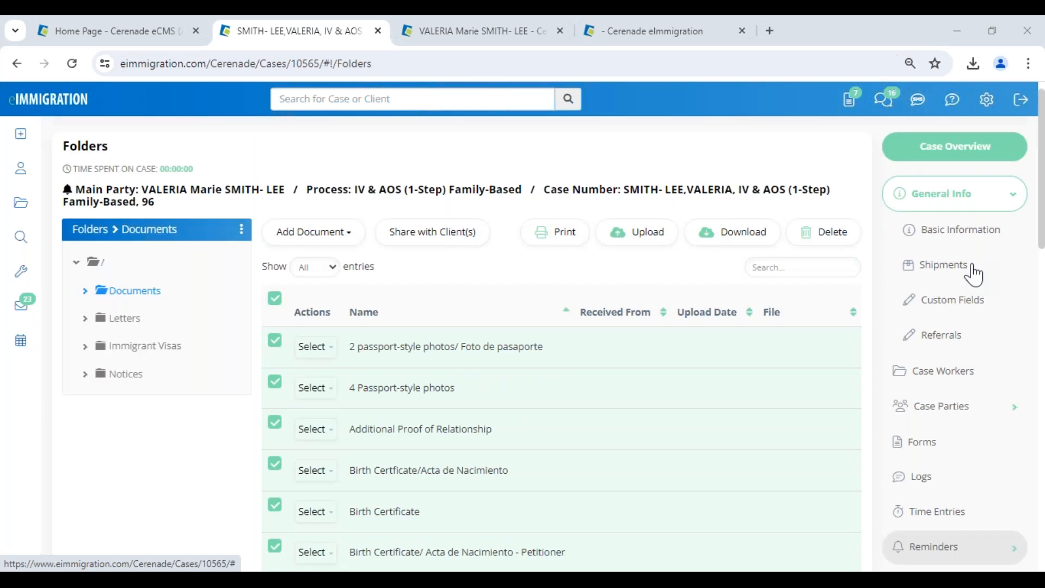
scroll(973, 275, "up", 1)
Browse the case's Forms, Documents and Letters folder, then go to Document Assembly.
left_click(944, 479)
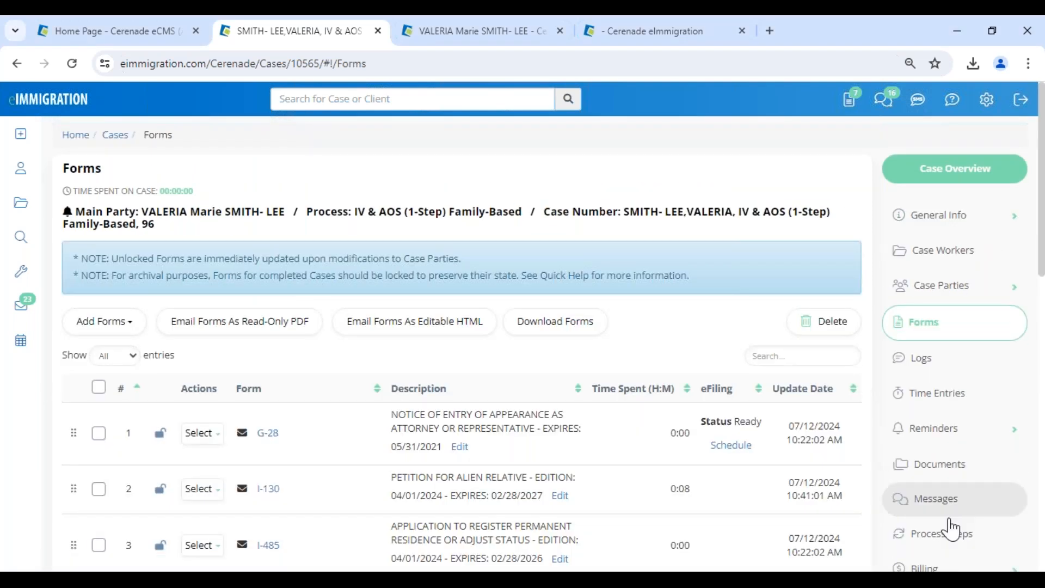
left_click(950, 472)
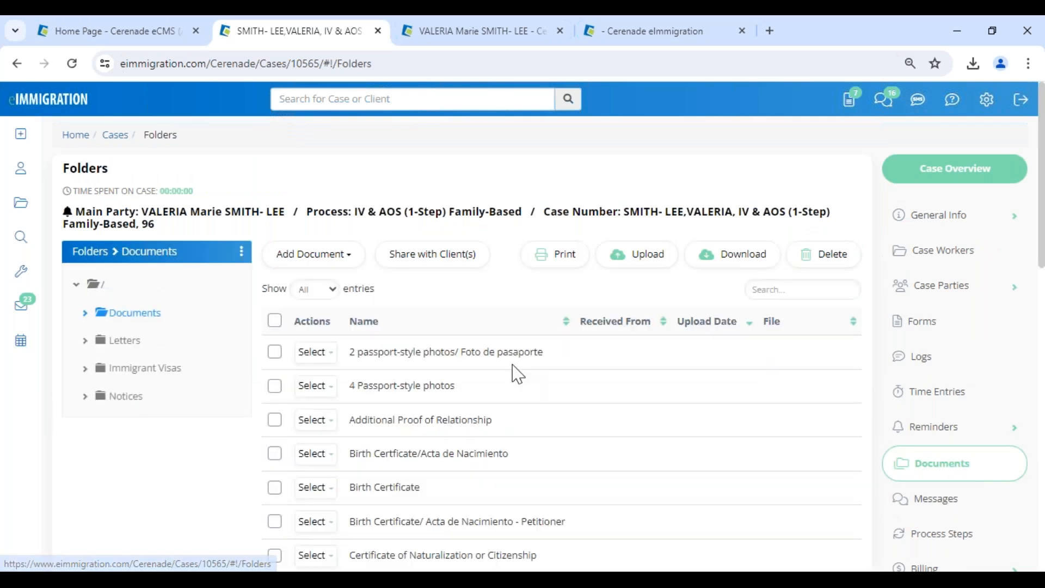
left_click(122, 341)
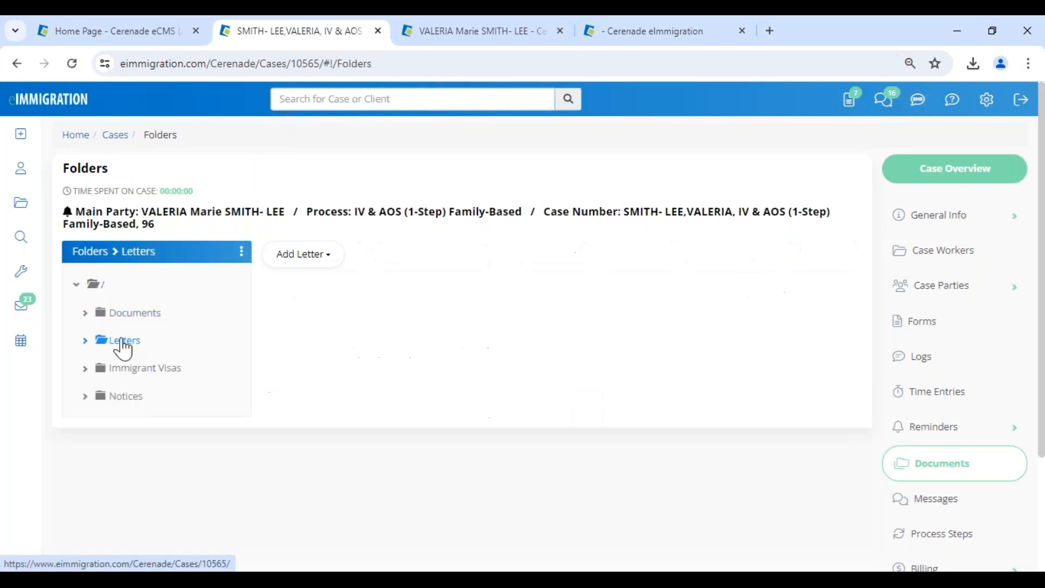
scroll(590, 373, "down", 4)
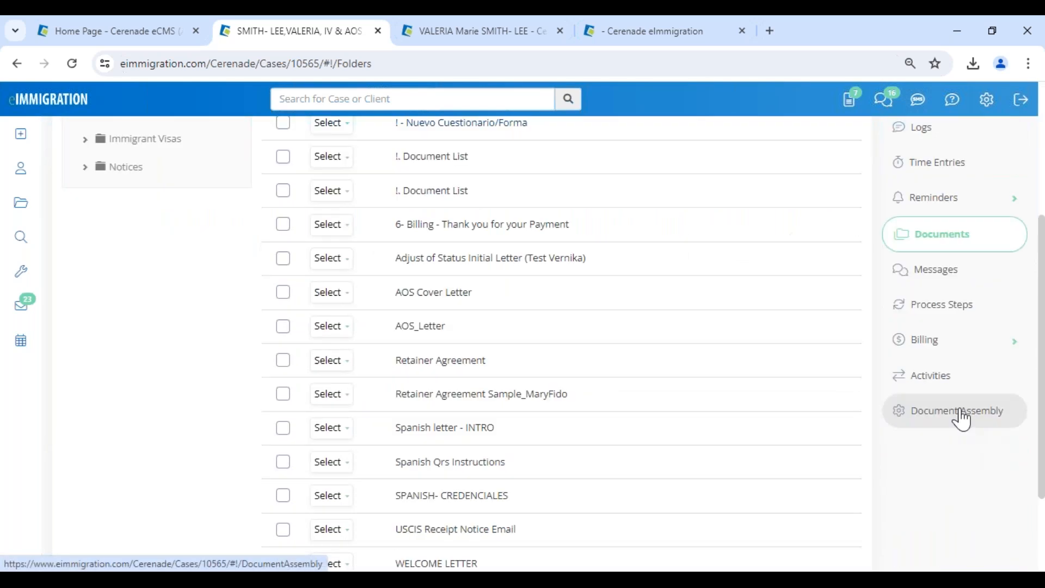
left_click(961, 419)
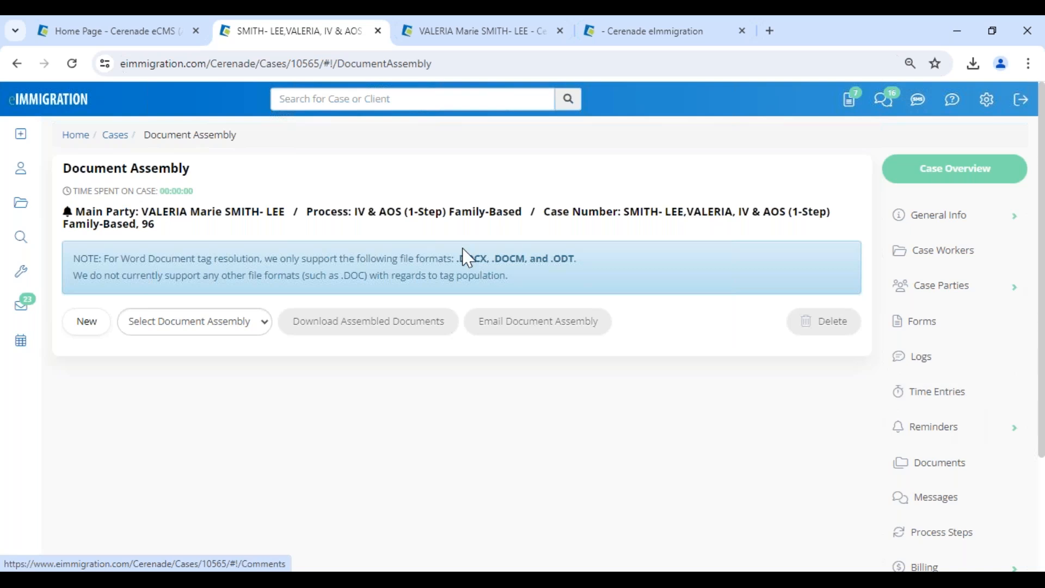
Create a new document assembly named AOS -VV and remove Form: I-693 from it.
left_click(87, 322)
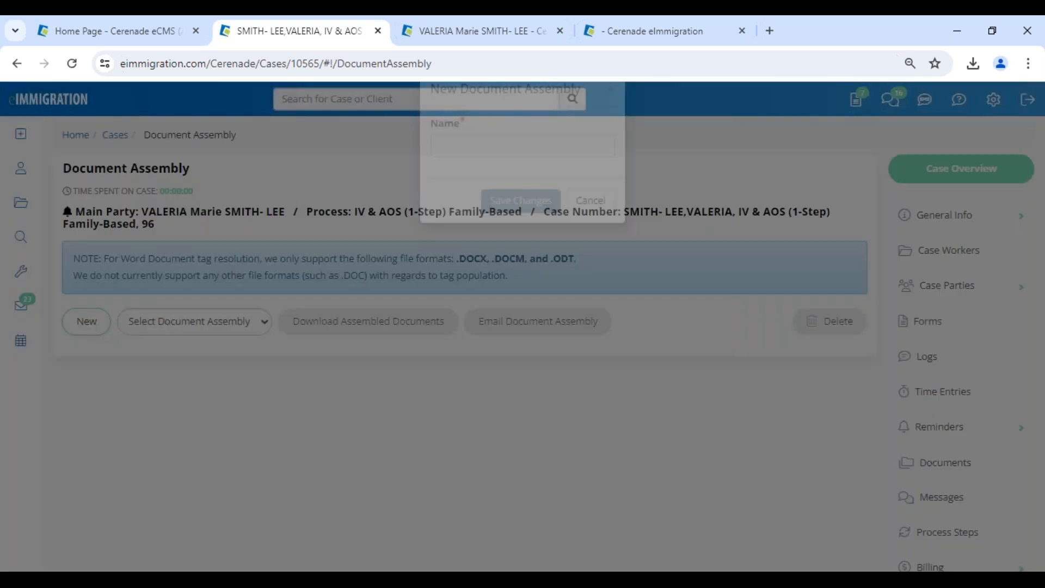
left_click(550, 218)
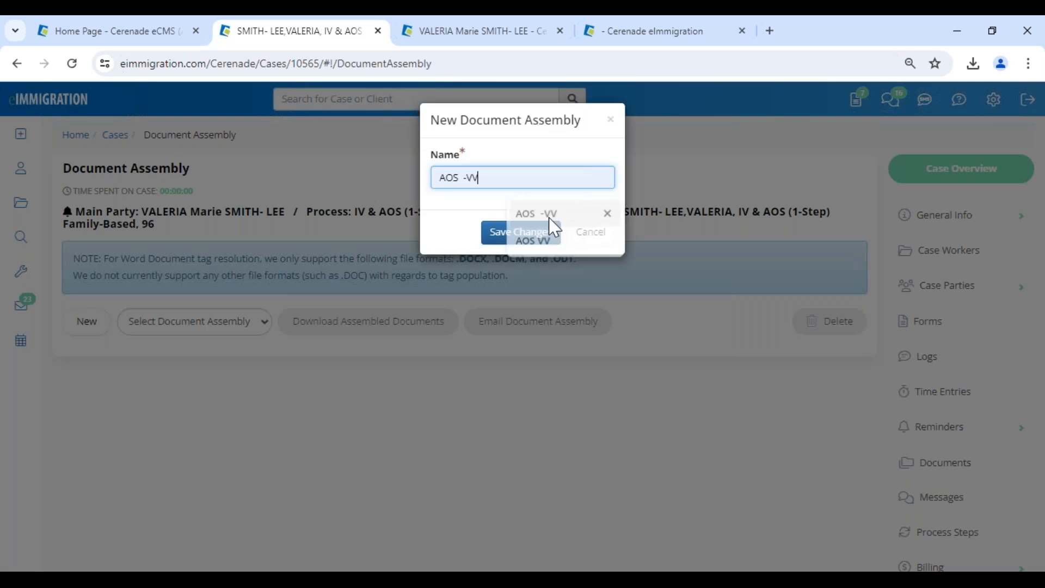
left_click(550, 232)
scroll(664, 458, "down", 4)
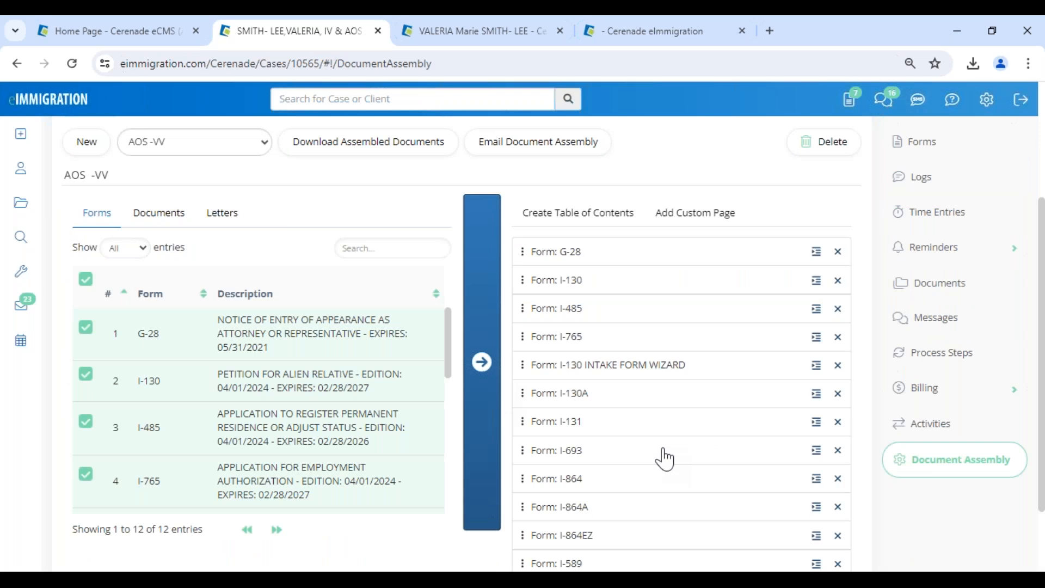
left_click(837, 451)
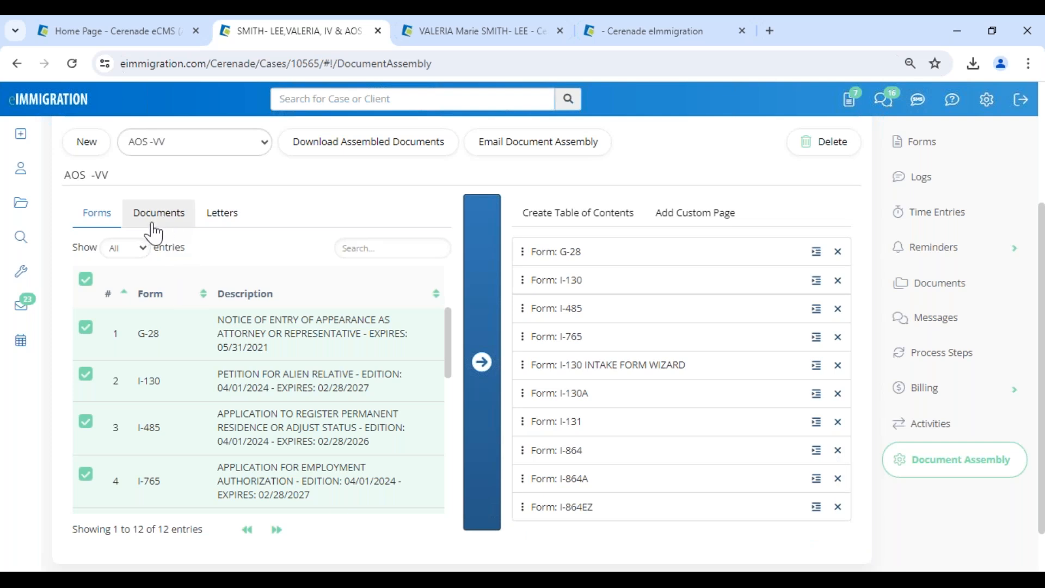
Add every available letter to the AOS -VV assembly.
left_click(221, 212)
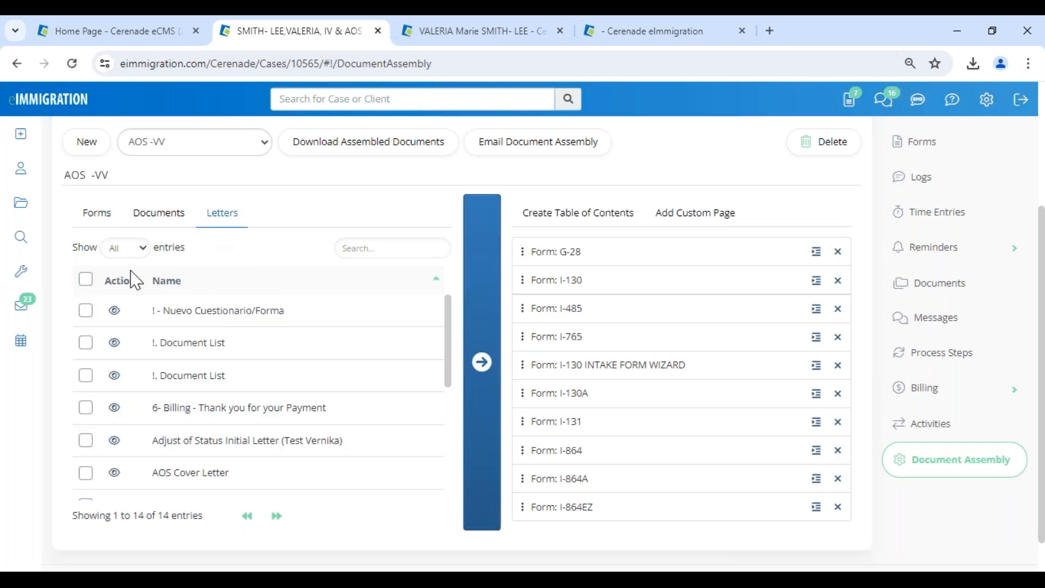
left_click(86, 281)
left_click(481, 362)
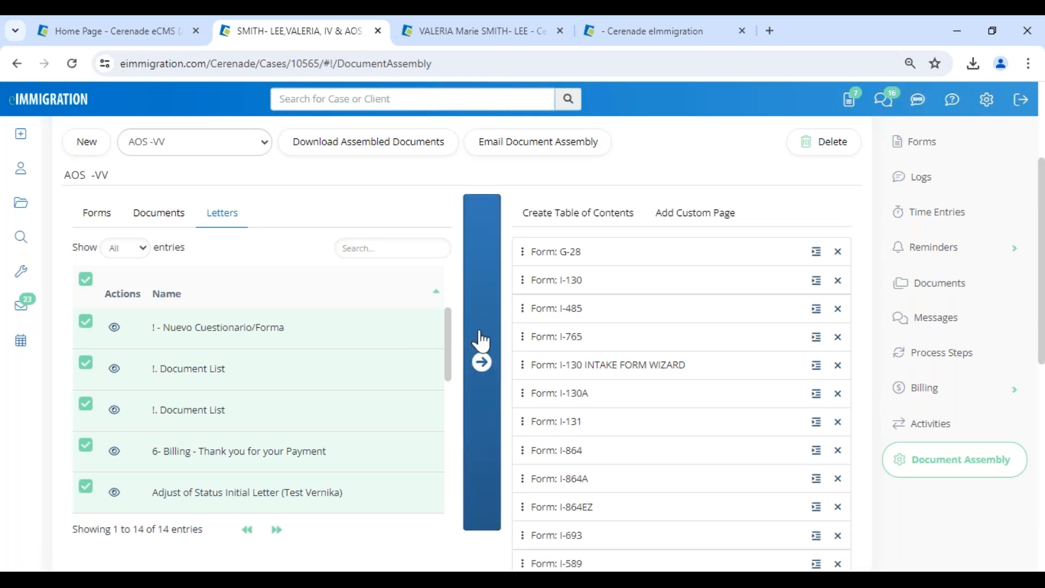
Move Billing under I-765, Retainer Agreement under I-864, Spanish letter - INTRO after Retainer Agreement.
scroll(559, 555, "down", 3)
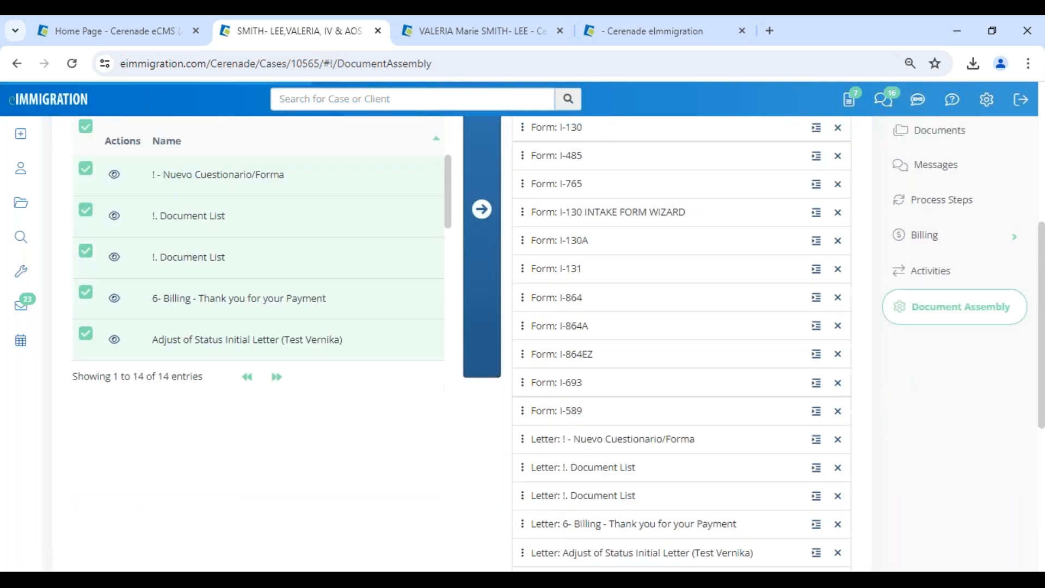
left_click_drag(550, 524, 541, 431)
left_click_drag(563, 554, 557, 298)
scroll(557, 486, "down", 3)
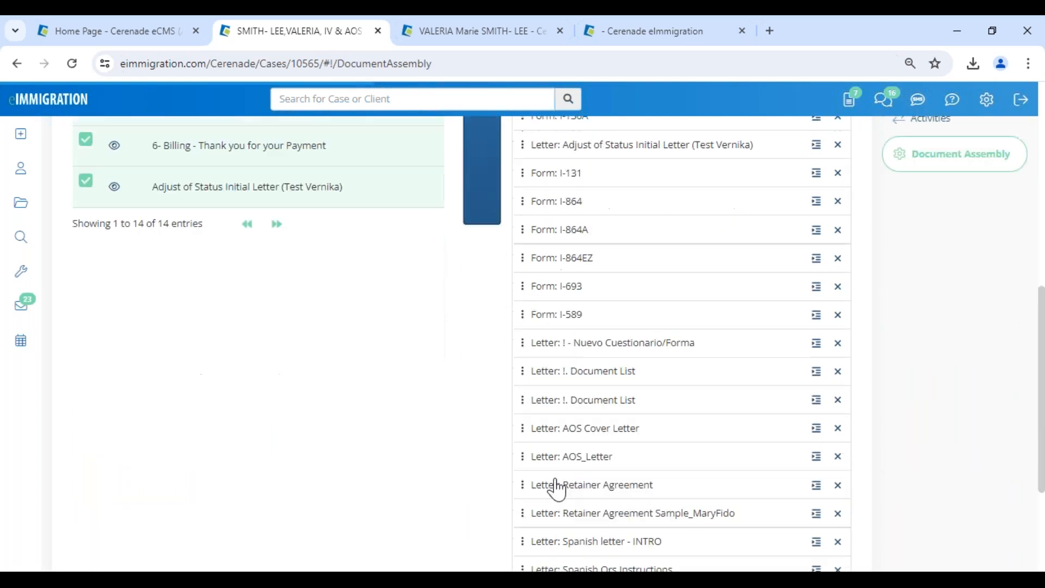
left_click_drag(557, 488, 547, 233)
left_click_drag(544, 541, 550, 260)
scroll(569, 385, "up", 5)
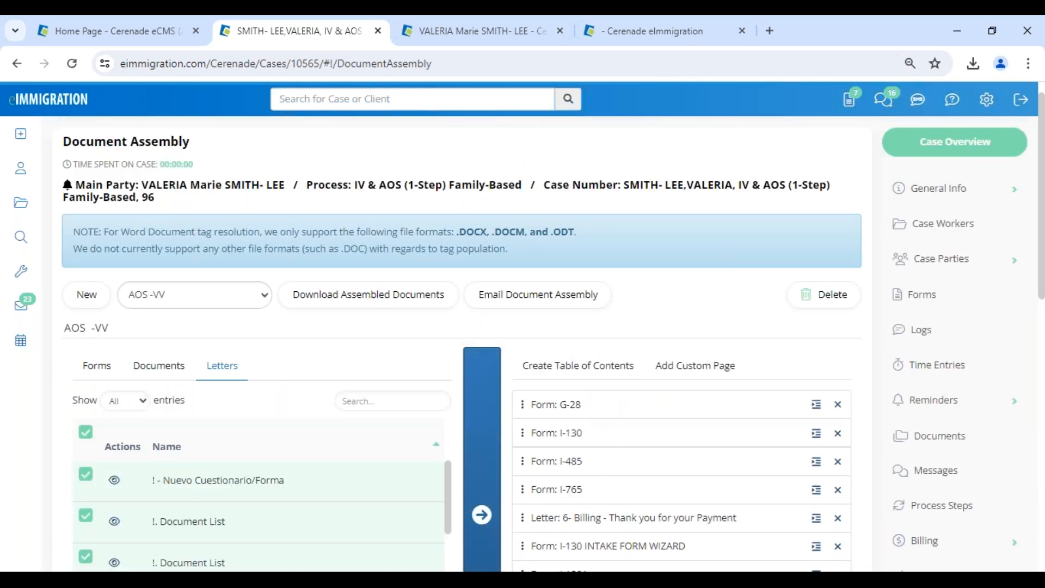
left_click(569, 385)
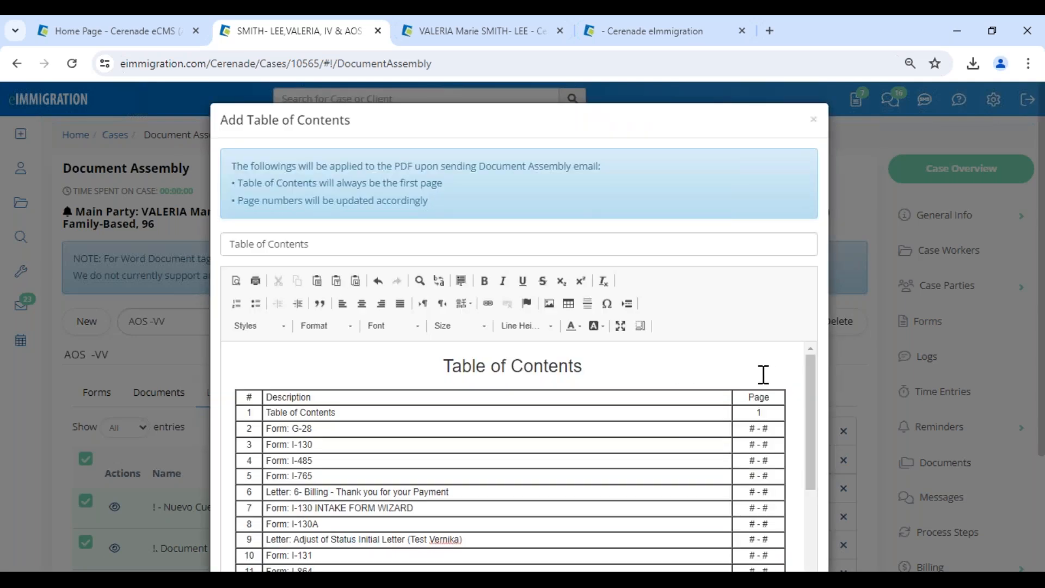
Close the table of contents editor and initiate AOS -VV with saved footer caption and page numbering.
scroll(764, 375, "down", 5)
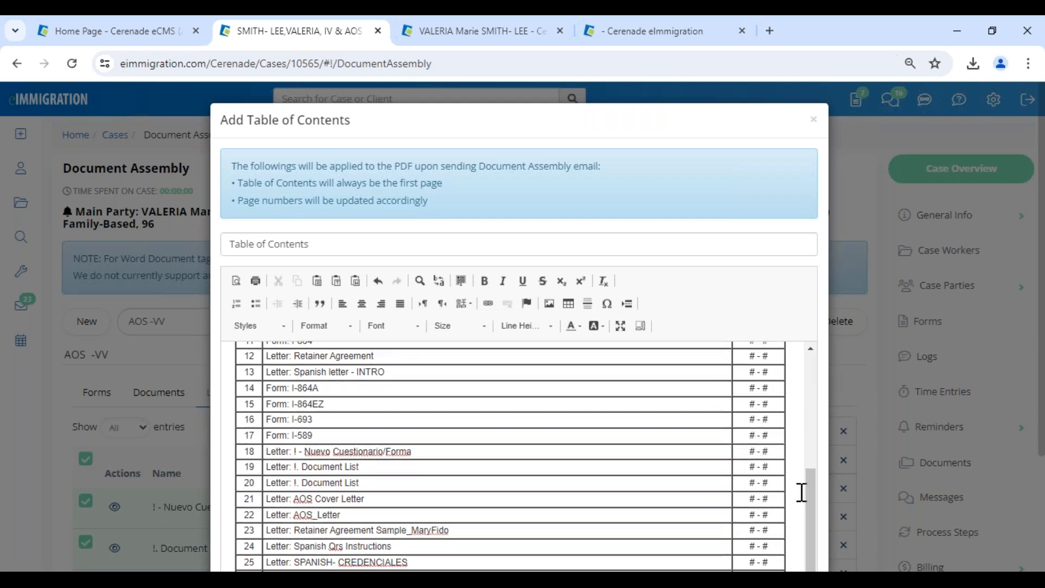
scroll(801, 491, "down", 3)
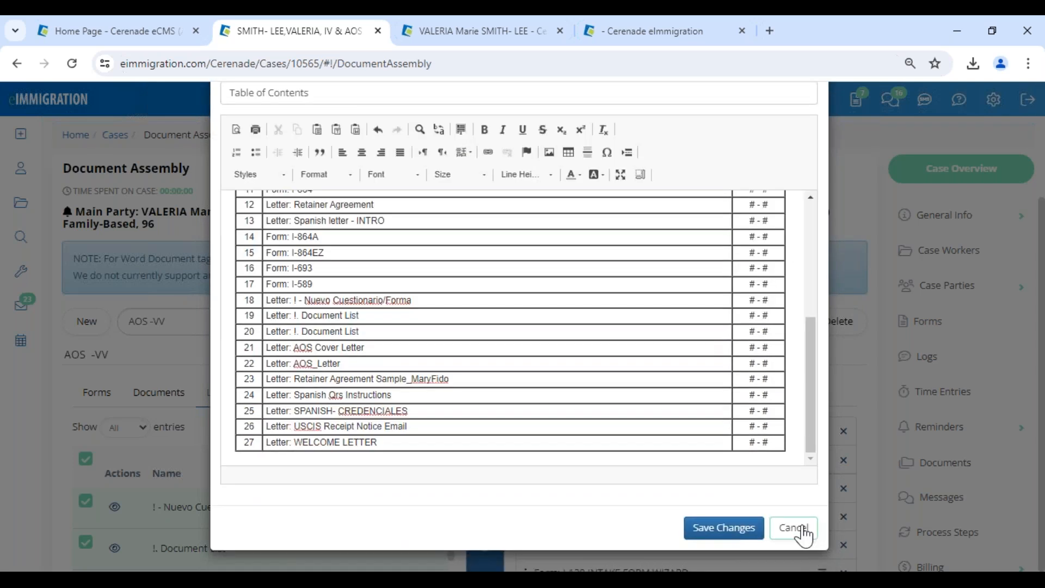
left_click(794, 528)
left_click(368, 371)
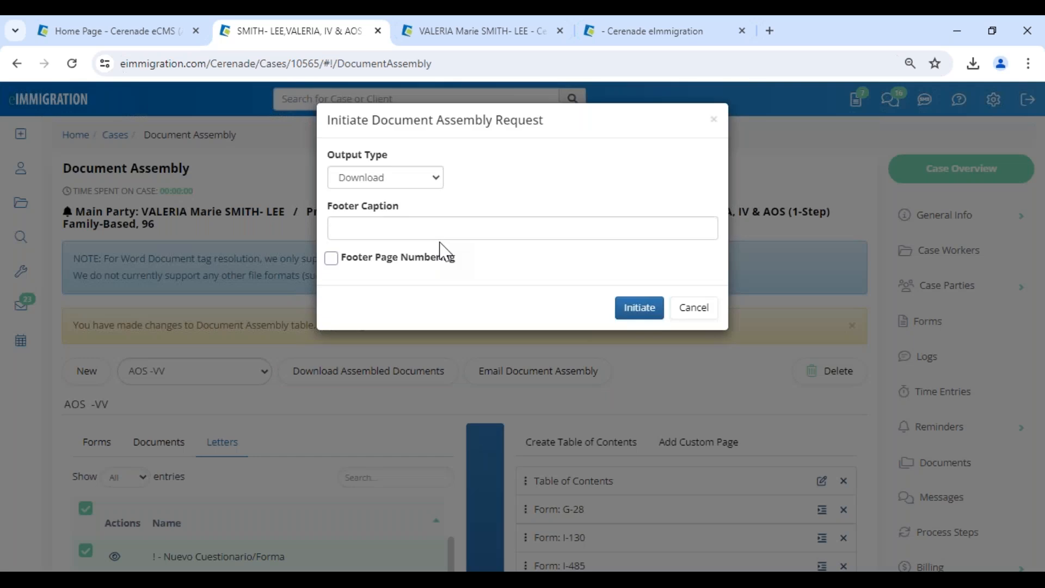
left_click(410, 224)
left_click(445, 265)
left_click(439, 267)
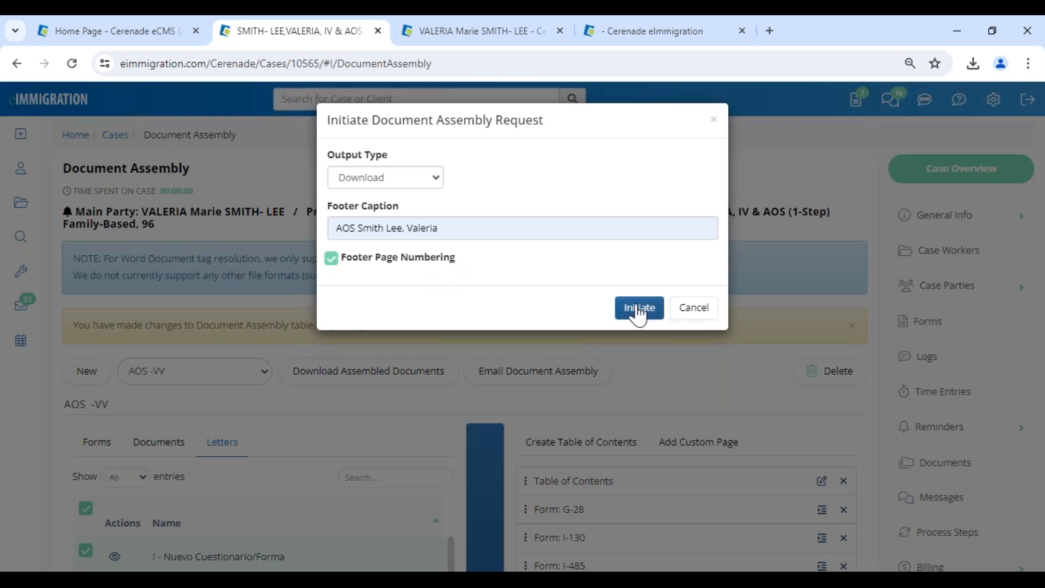
left_click(702, 313)
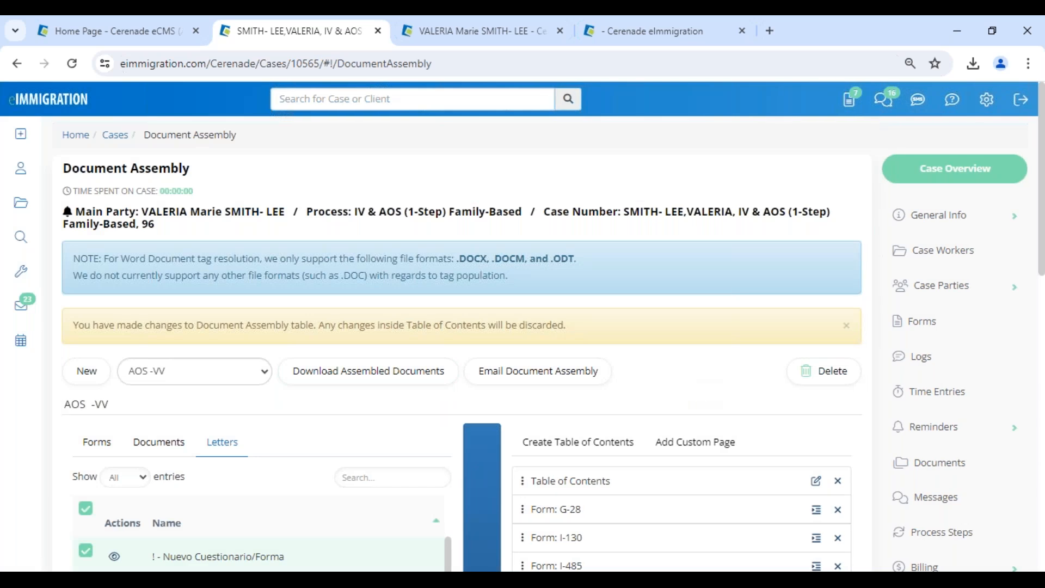
key("alt+Tab")
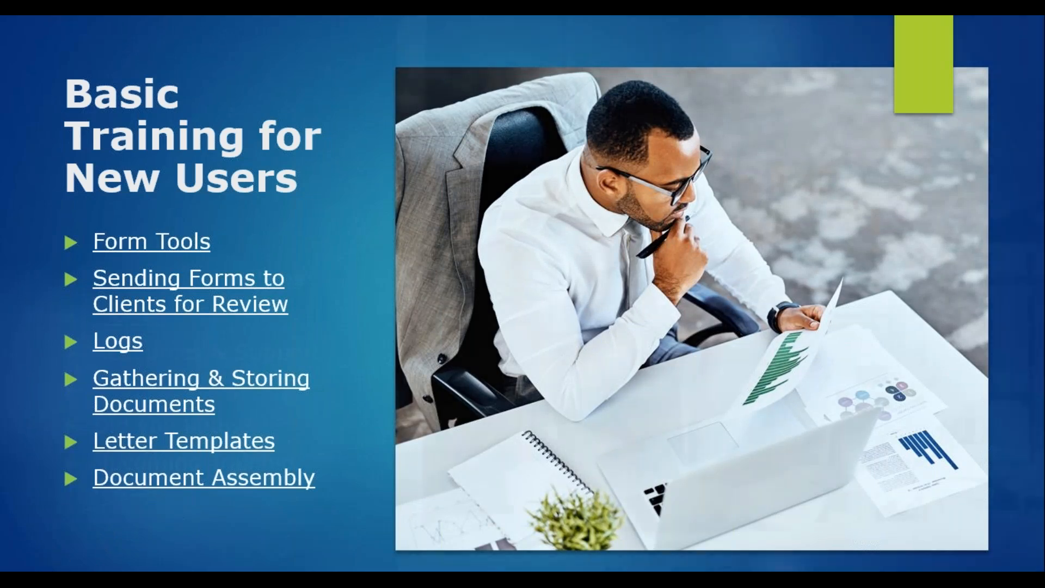
Advance the training slideshow to the Reminders slide, then return to the eImmigration case.
key("Right")
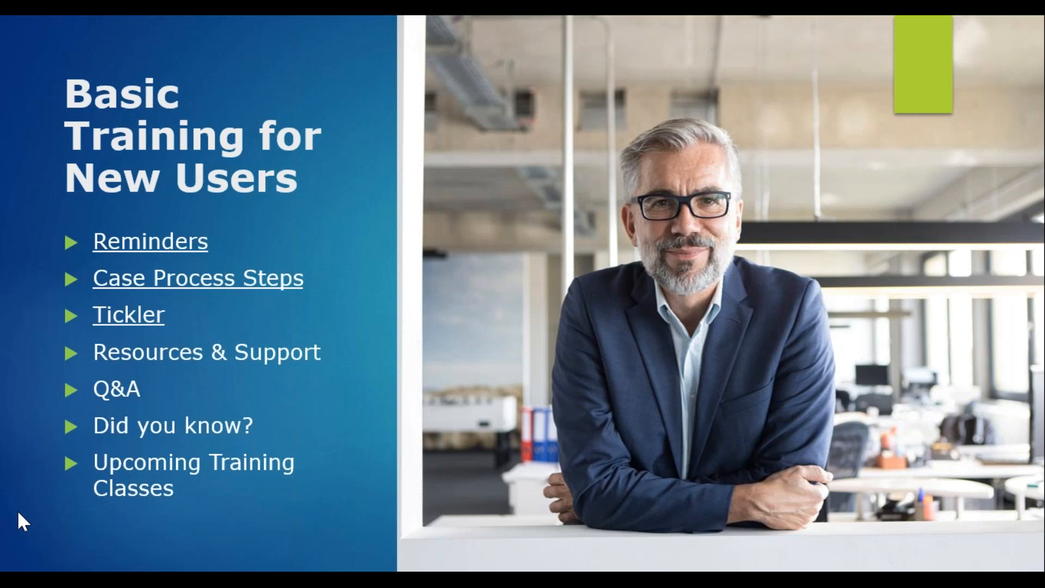
key("alt+Tab")
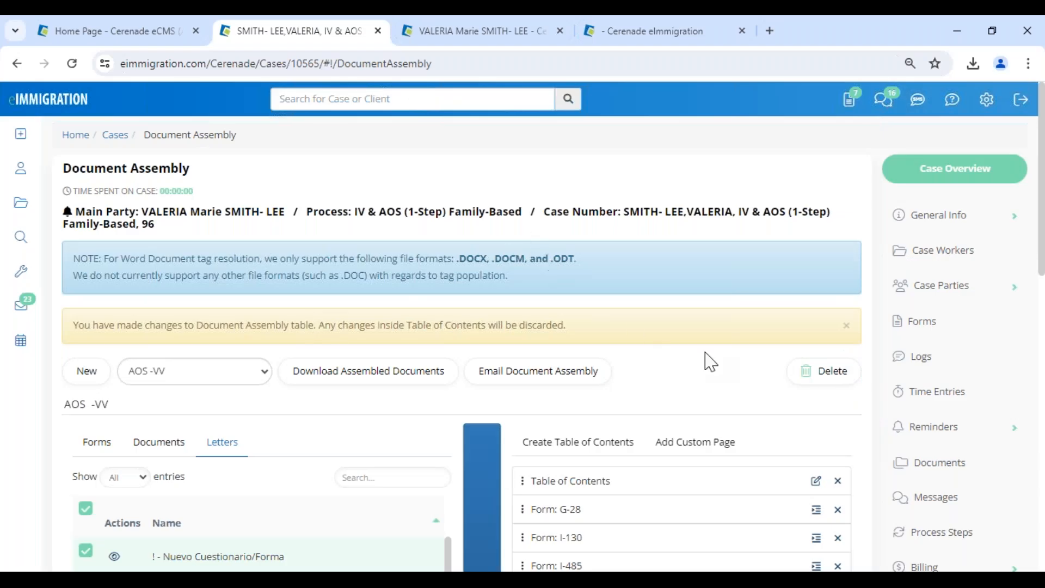
From the case's Reminders list, add a new reminder and browse the Category options.
left_click(958, 432)
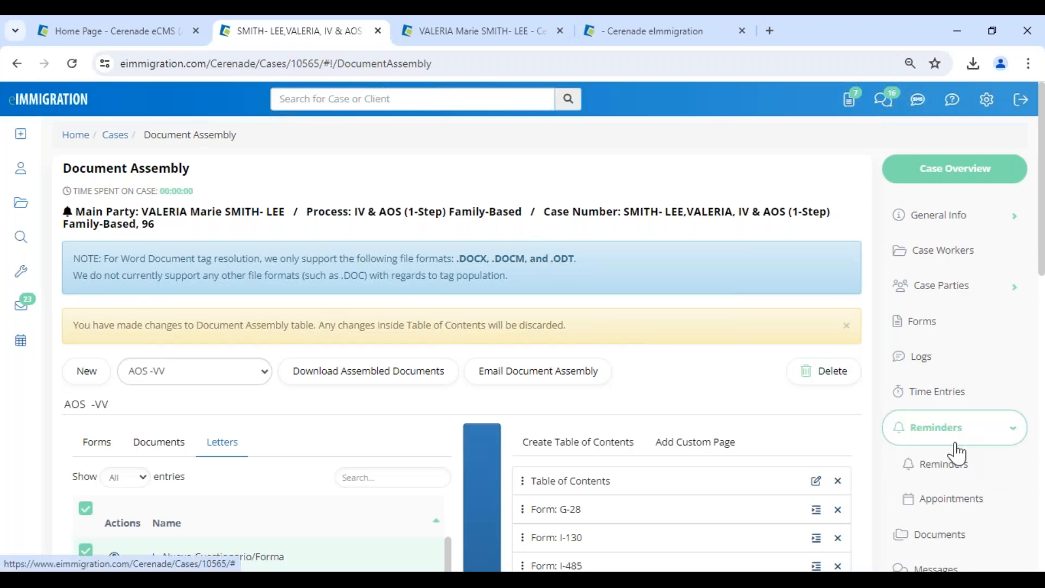
left_click(957, 469)
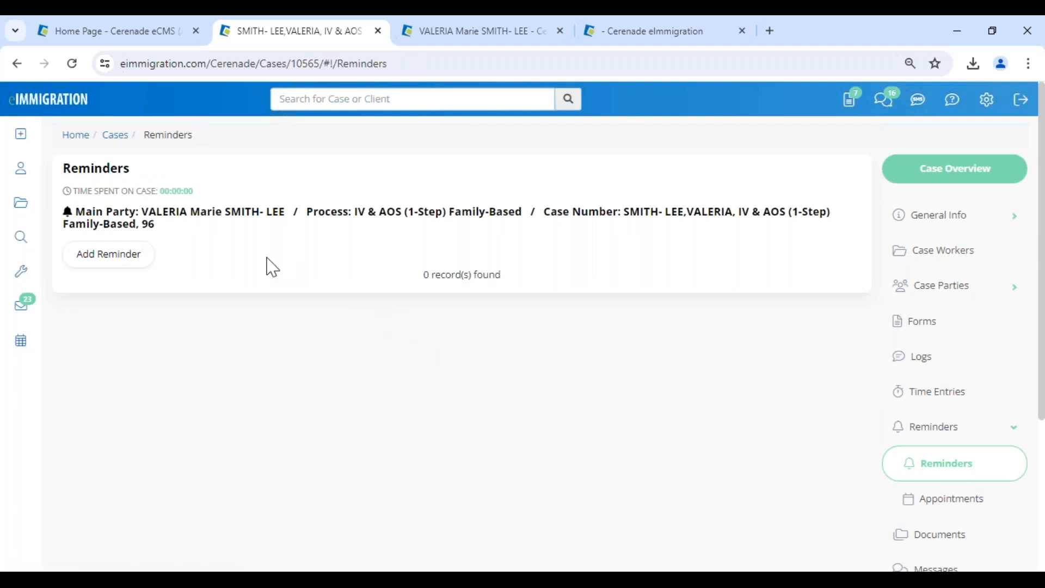
left_click(112, 254)
left_click(356, 177)
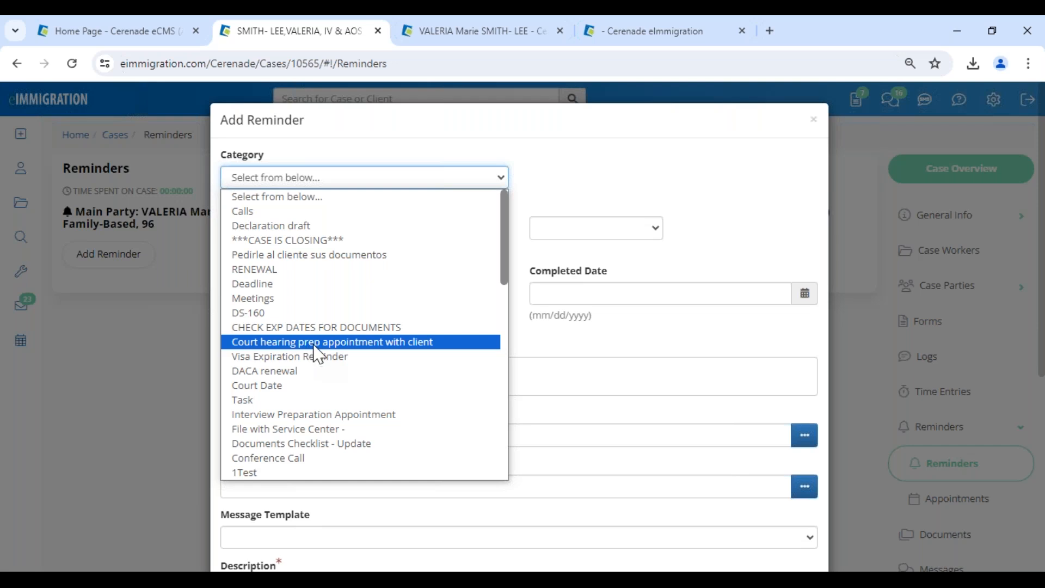
scroll(295, 411, "down", 5)
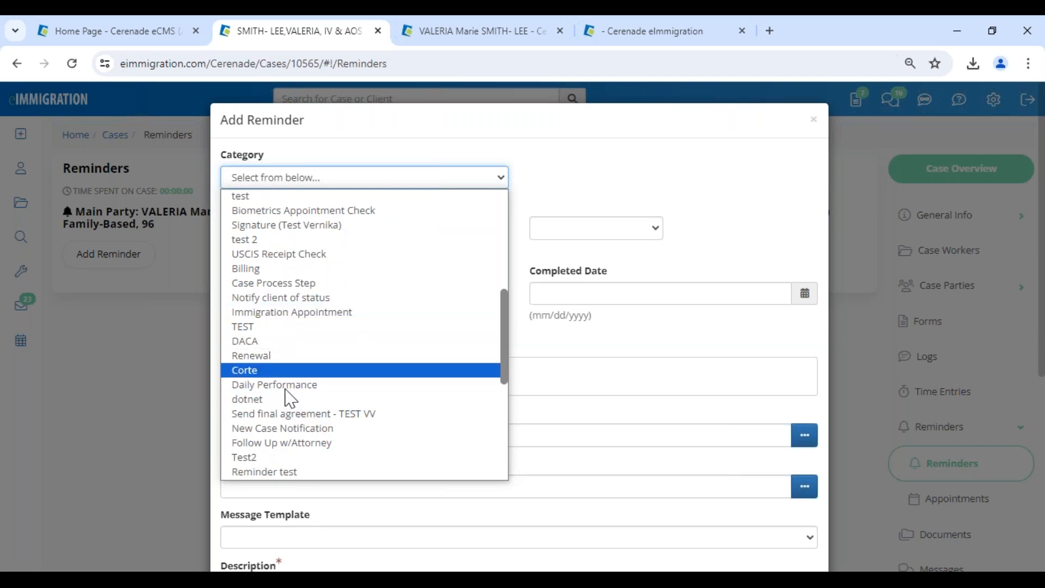
scroll(288, 449, "down", 5)
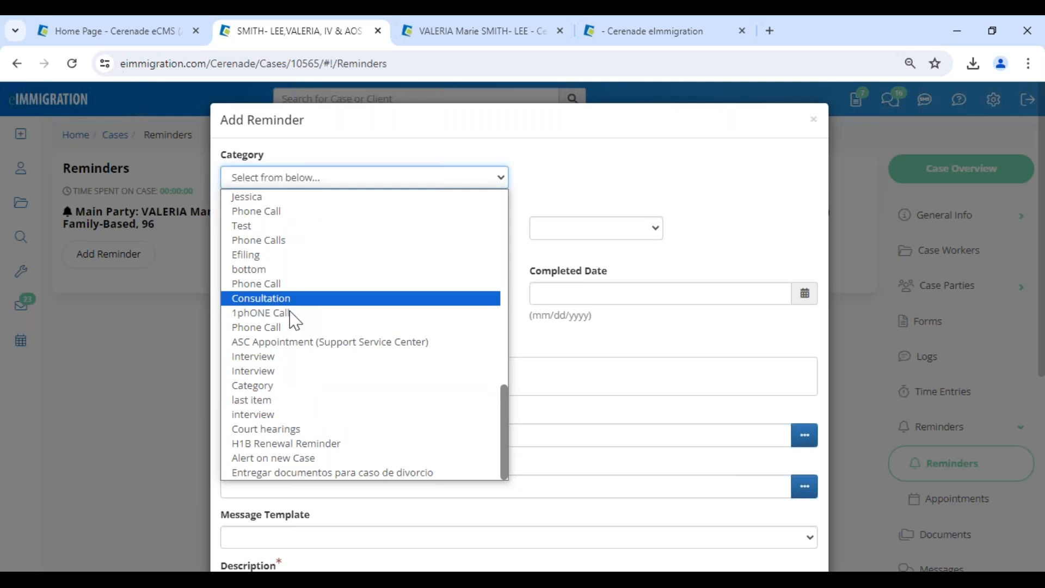
scroll(309, 466, "up", 3)
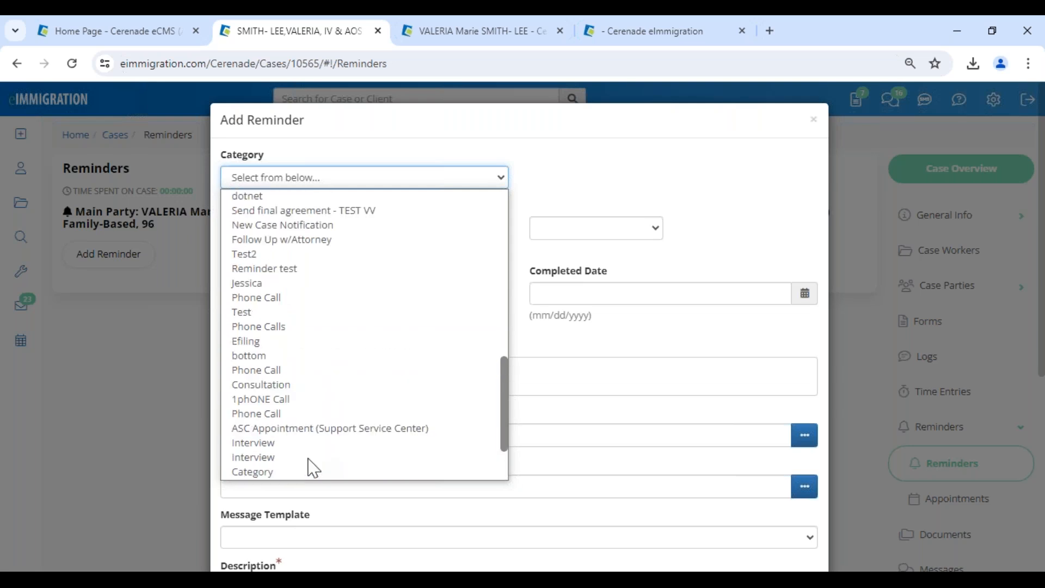
scroll(314, 468, "up", 2)
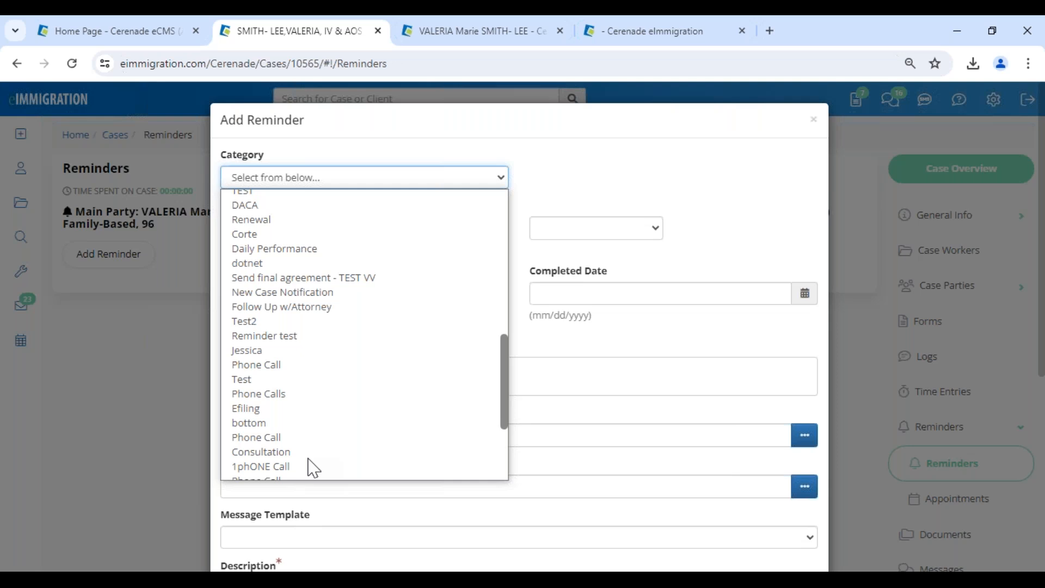
scroll(314, 468, "up", 5)
Set the reminder category to Declaration draft with due date 07/26/2024.
left_click(320, 225)
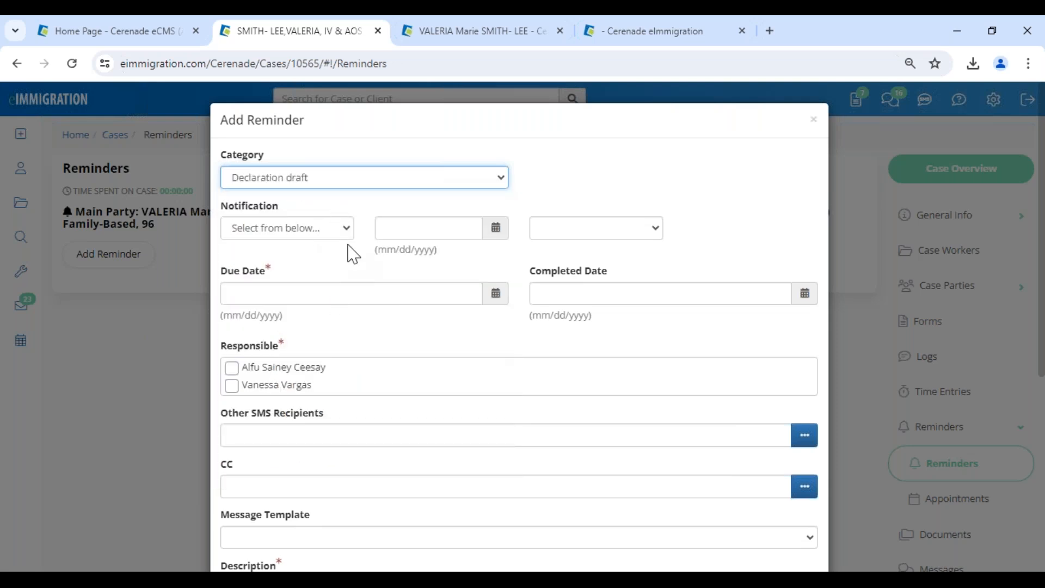
left_click(318, 294)
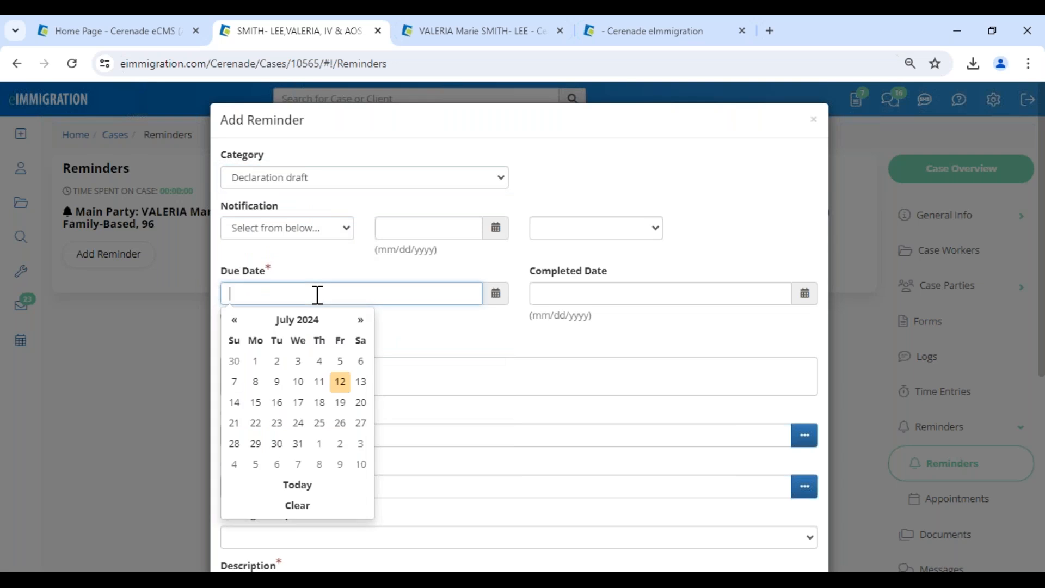
left_click(341, 423)
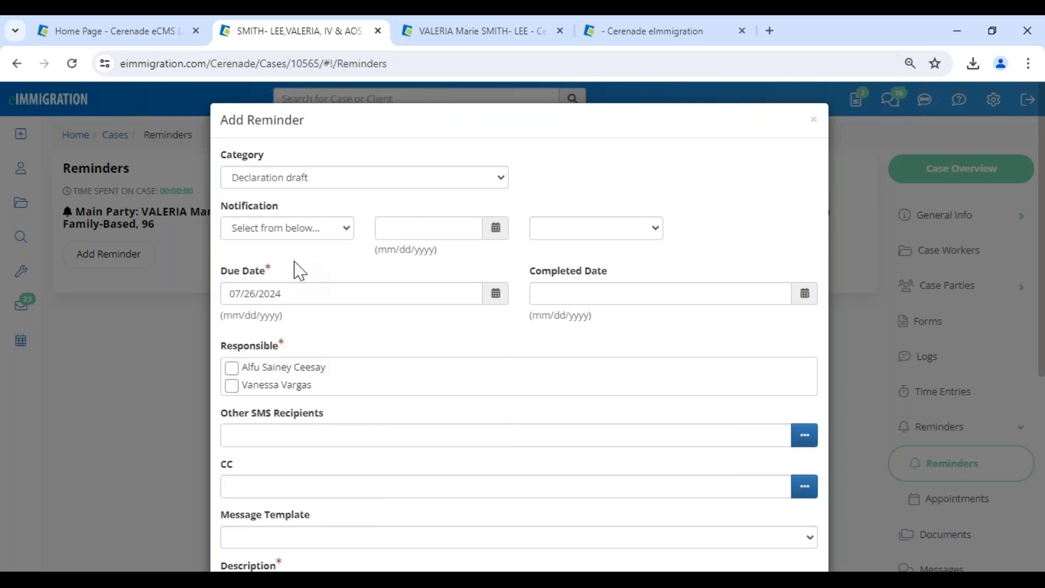
Notify by Email and SMS on 07/23/2024 at 09:00 AM; assign the second caseworker responsible.
left_click(284, 230)
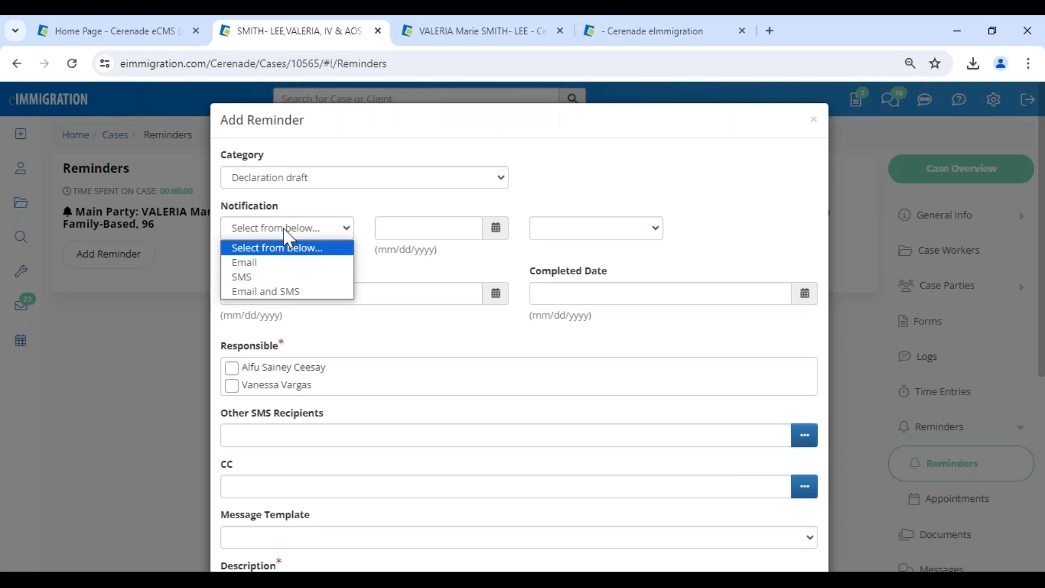
left_click(282, 292)
left_click(416, 228)
left_click(432, 359)
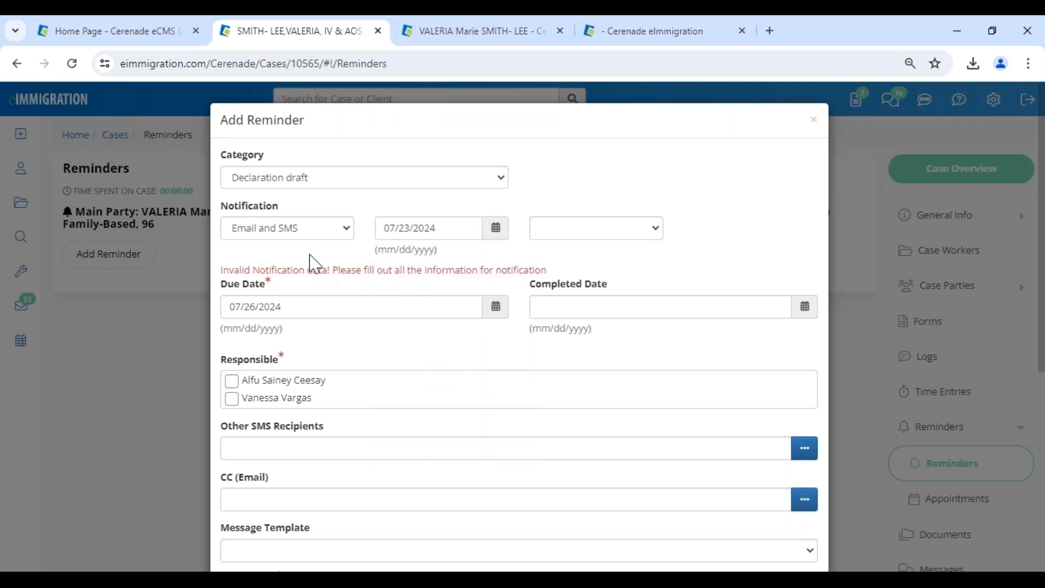
left_click(586, 229)
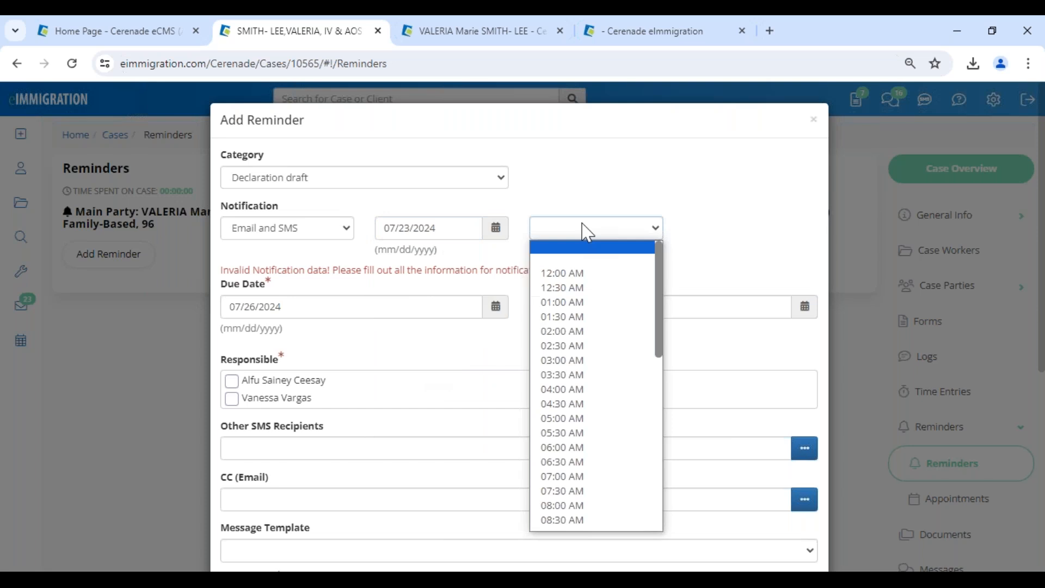
scroll(592, 506, "down", 1)
scroll(595, 513, "down", 3)
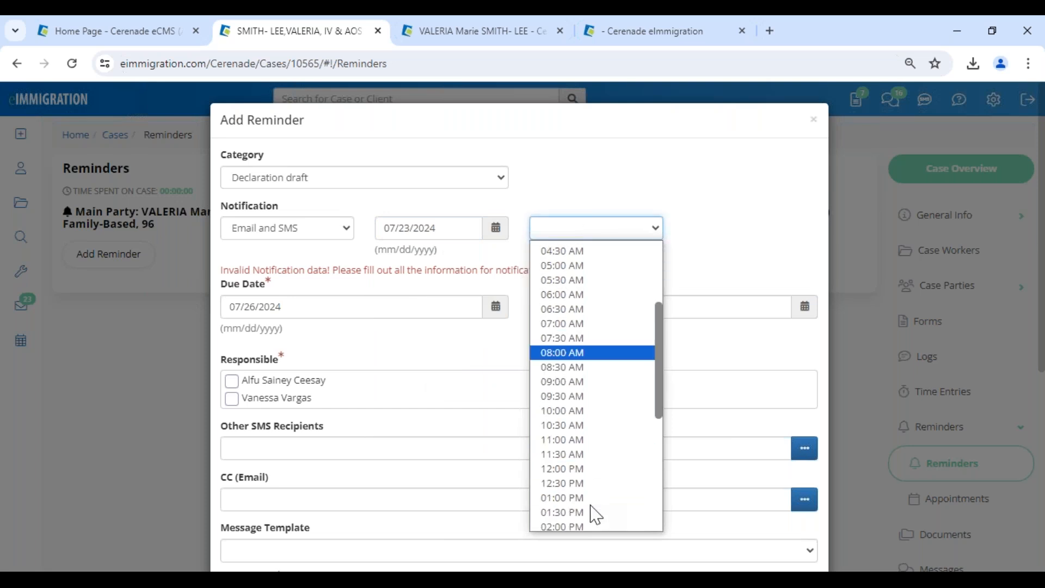
left_click(566, 390)
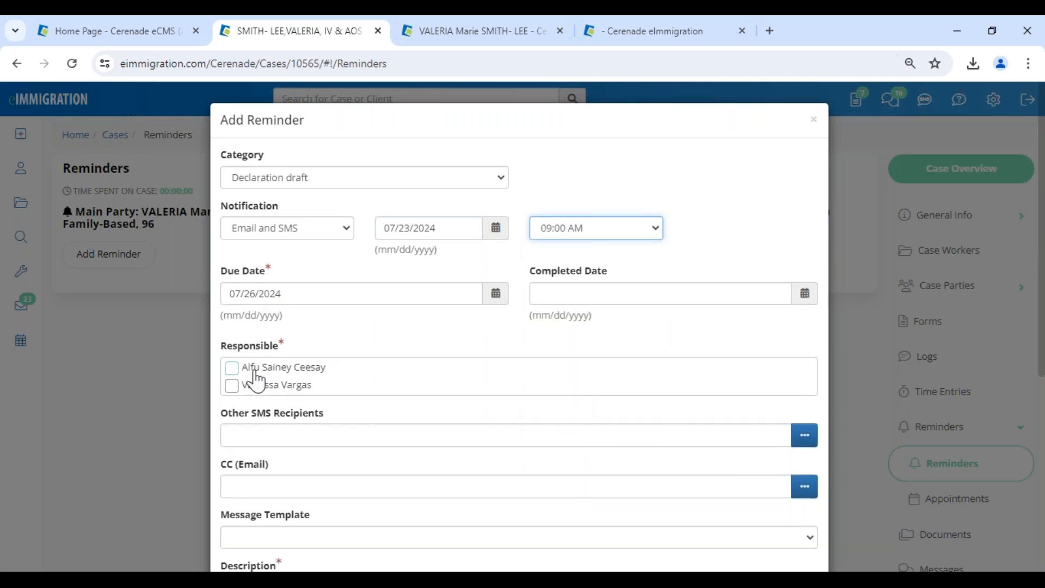
left_click(233, 390)
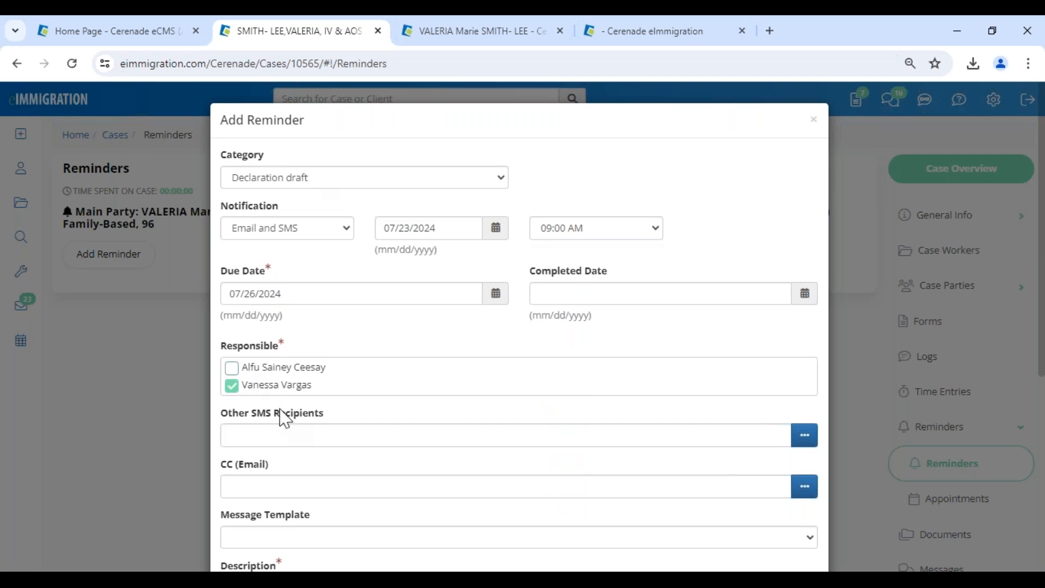
left_click(805, 438)
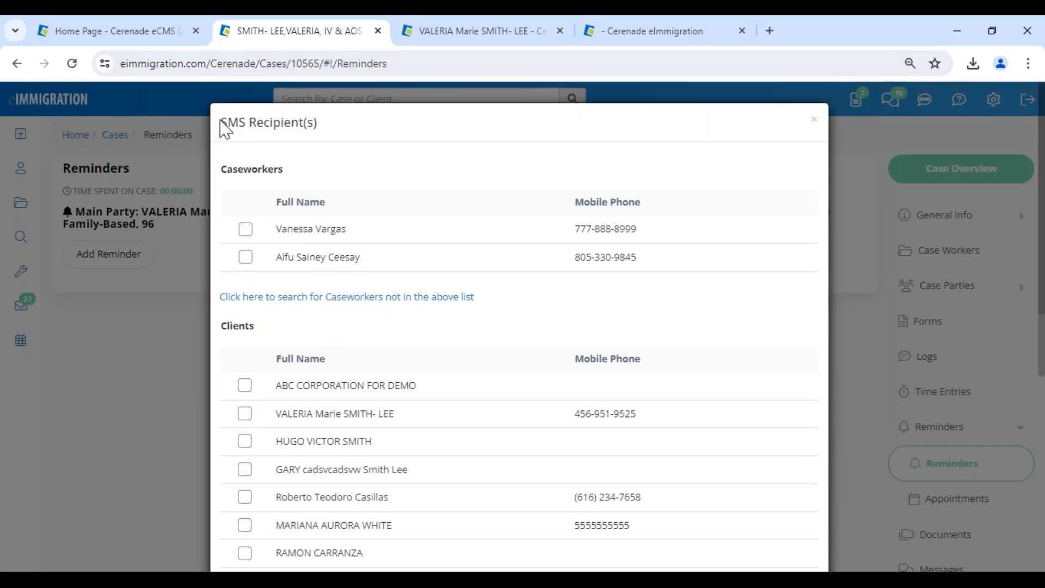
Add both caseworkers and the main client as the reminder's SMS recipients.
left_click_drag(221, 121, 364, 178)
left_click(364, 178)
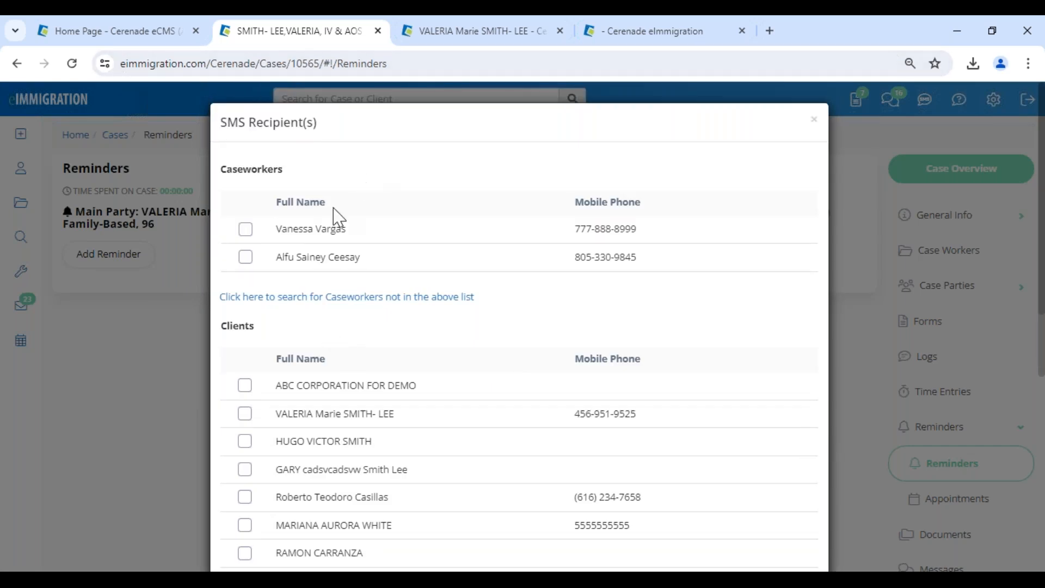
left_click(244, 261)
left_click(245, 243)
scroll(256, 327, "down", 6)
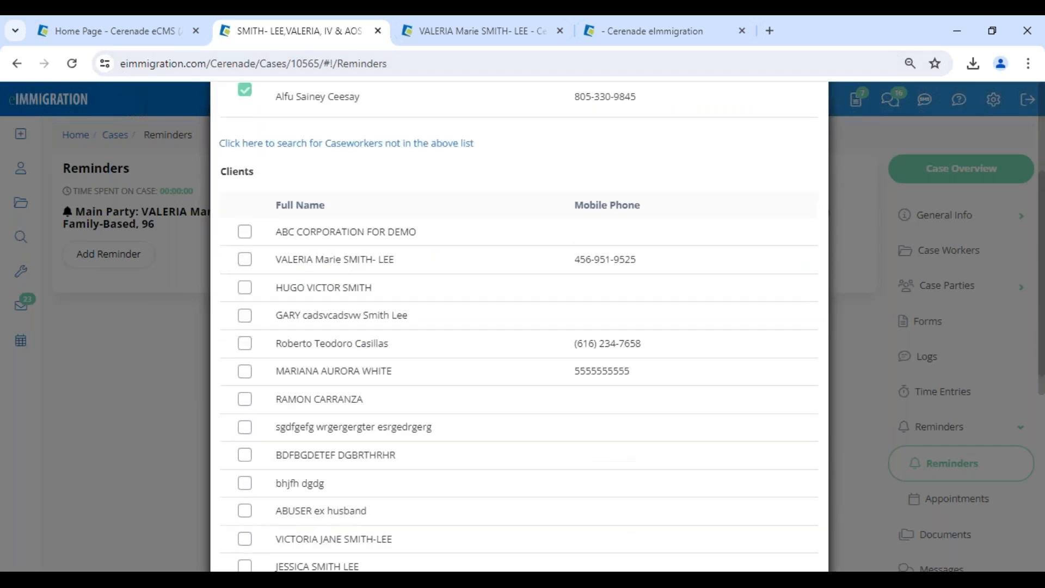
scroll(266, 501, "down", 3)
scroll(248, 326, "up", 7)
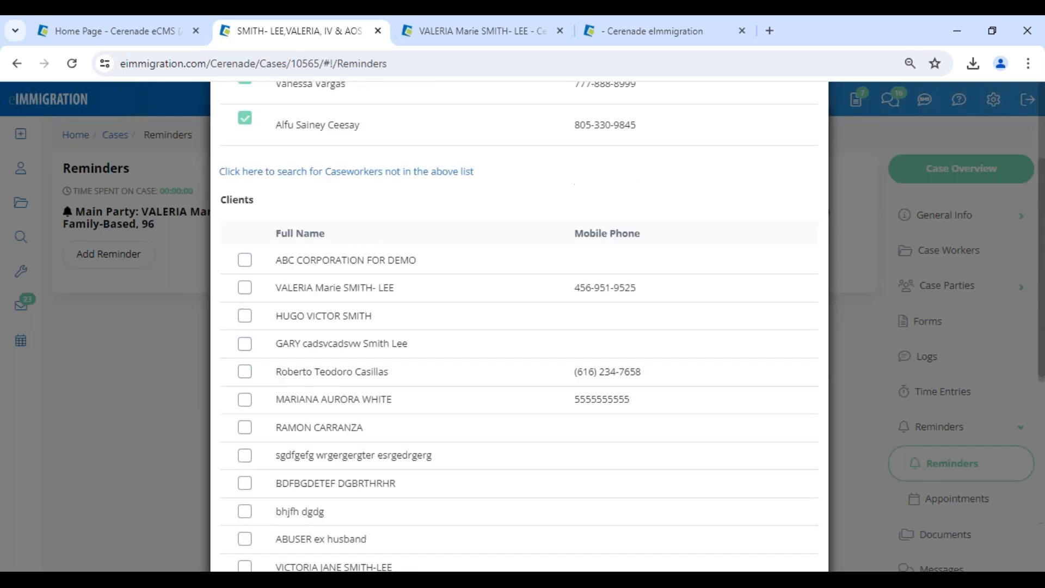
left_click(245, 305)
scroll(246, 370, "down", 3)
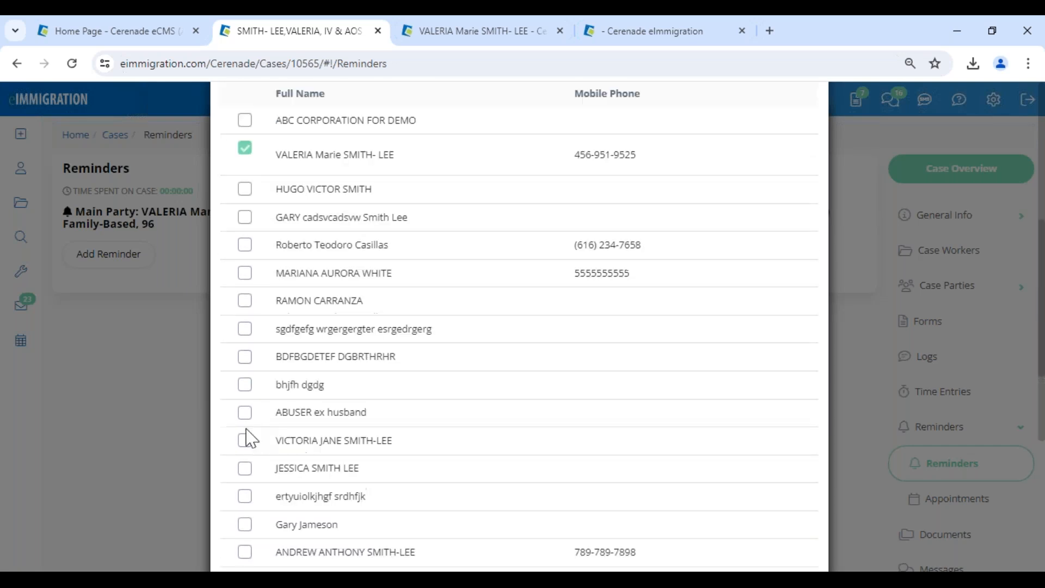
scroll(784, 528, "down", 5)
left_click(796, 527)
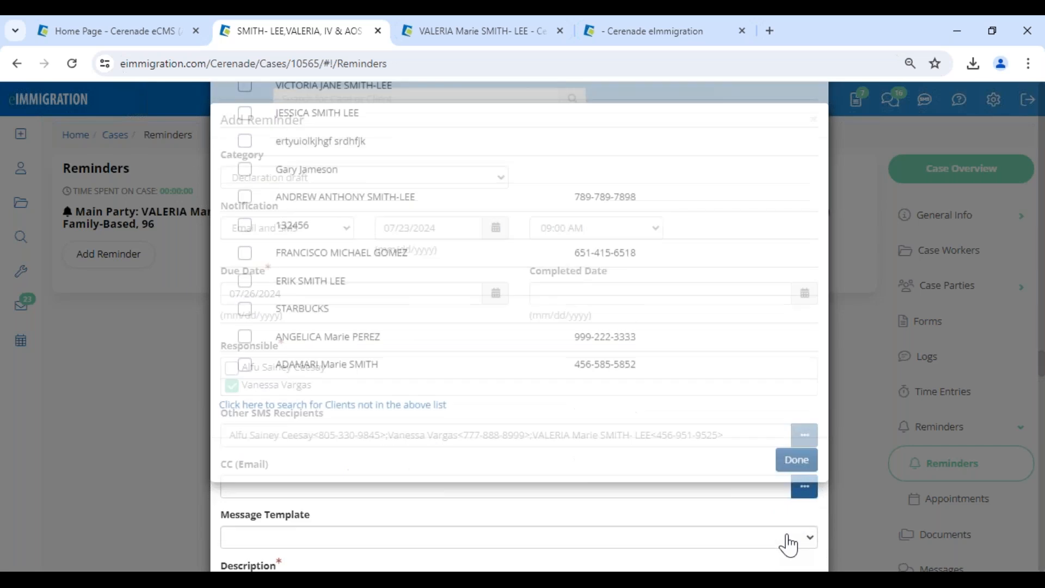
CC one caseworker and the main client on the reminder email.
left_click(814, 493)
left_click_drag(221, 121, 321, 173)
left_click(245, 229)
scroll(259, 381, "down", 7)
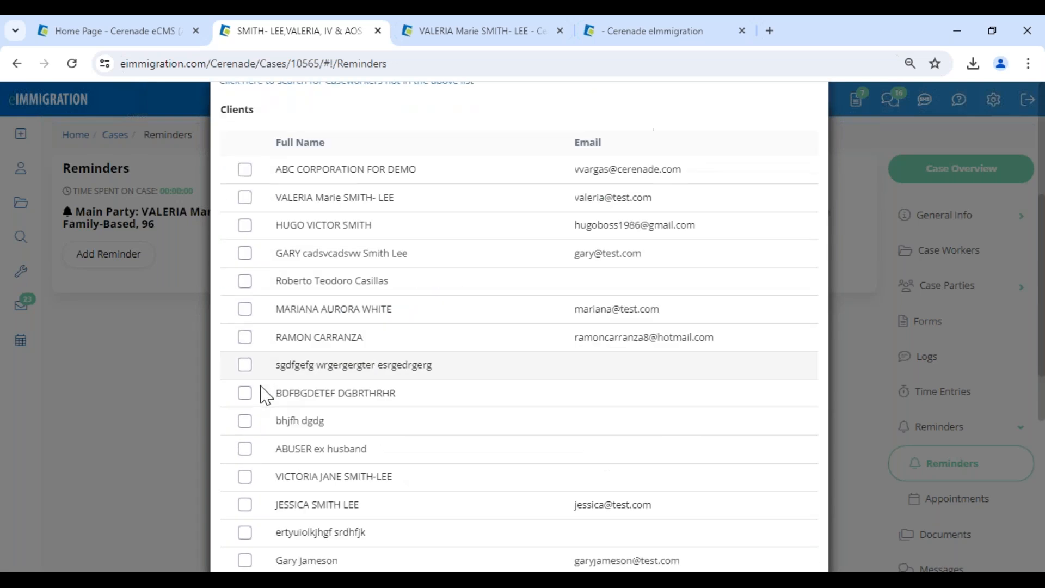
scroll(257, 199, "up", 2)
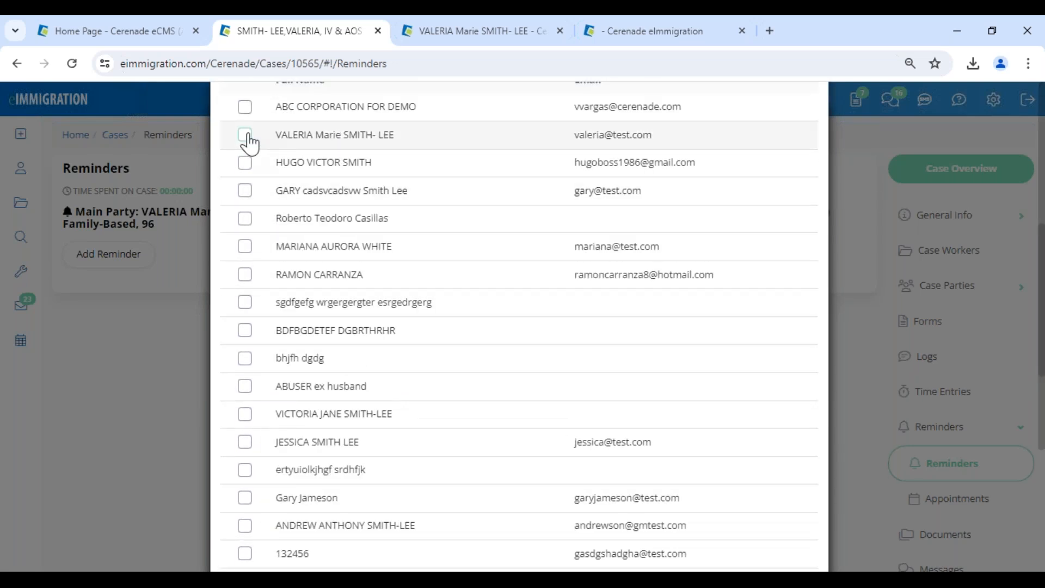
left_click(245, 134)
scroll(679, 408, "down", 5)
left_click(797, 529)
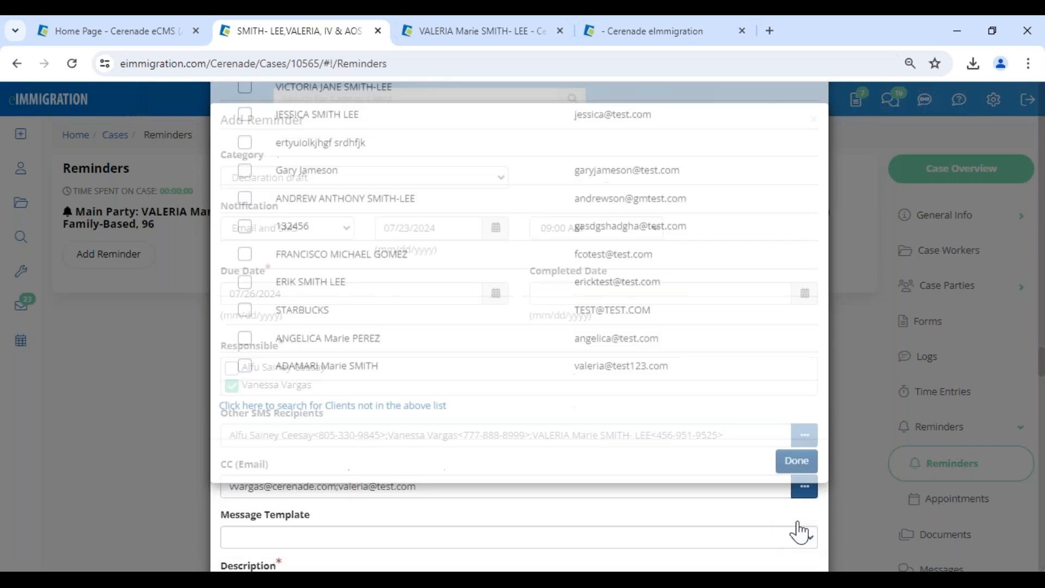
scroll(342, 395, "down", 4)
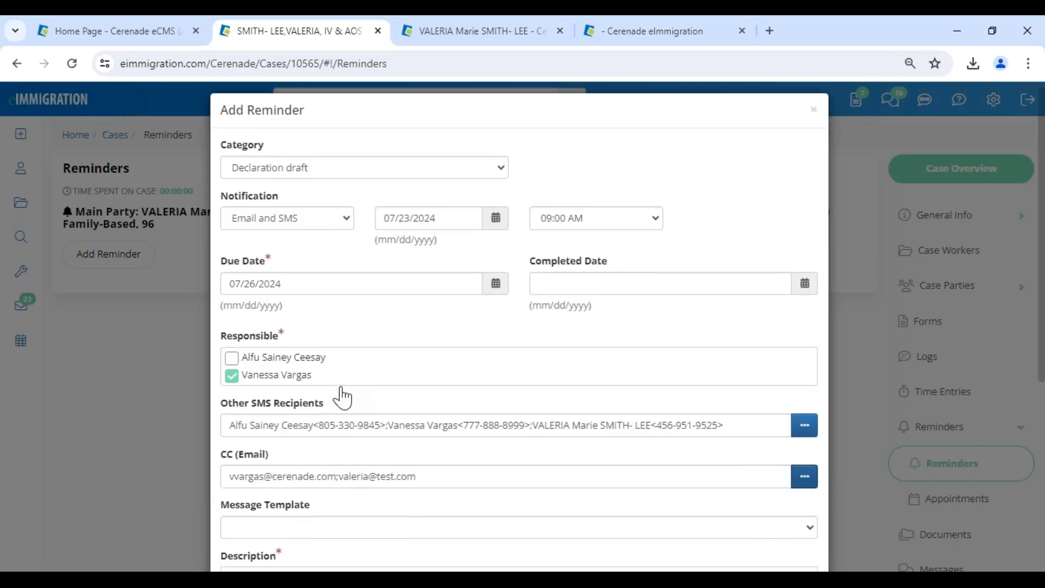
Try the Pending Invoice Reminder and Nuevo Cuestionario/Forma message templates in the description.
left_click_drag(228, 292, 332, 303)
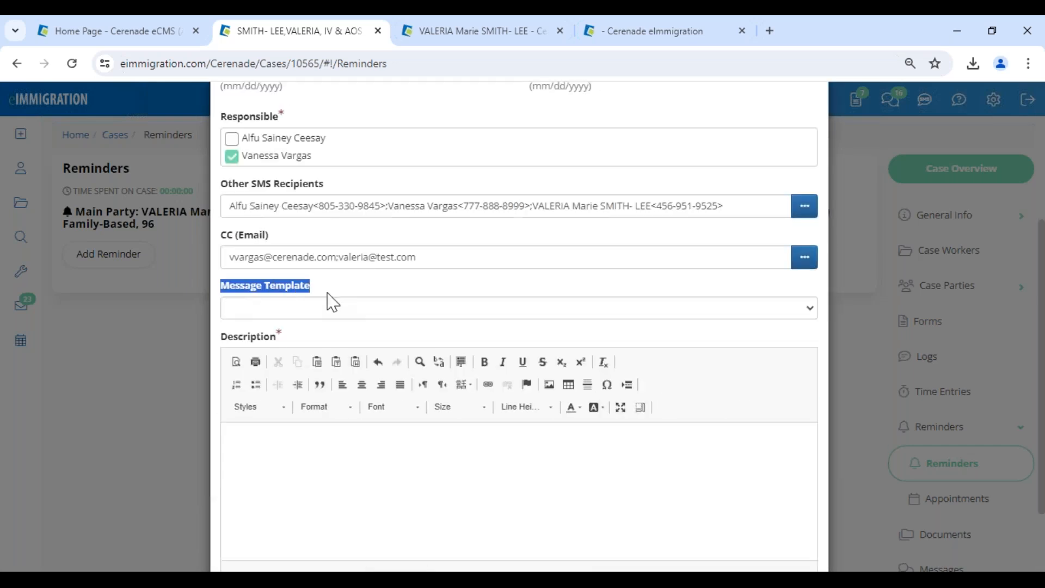
left_click(327, 315)
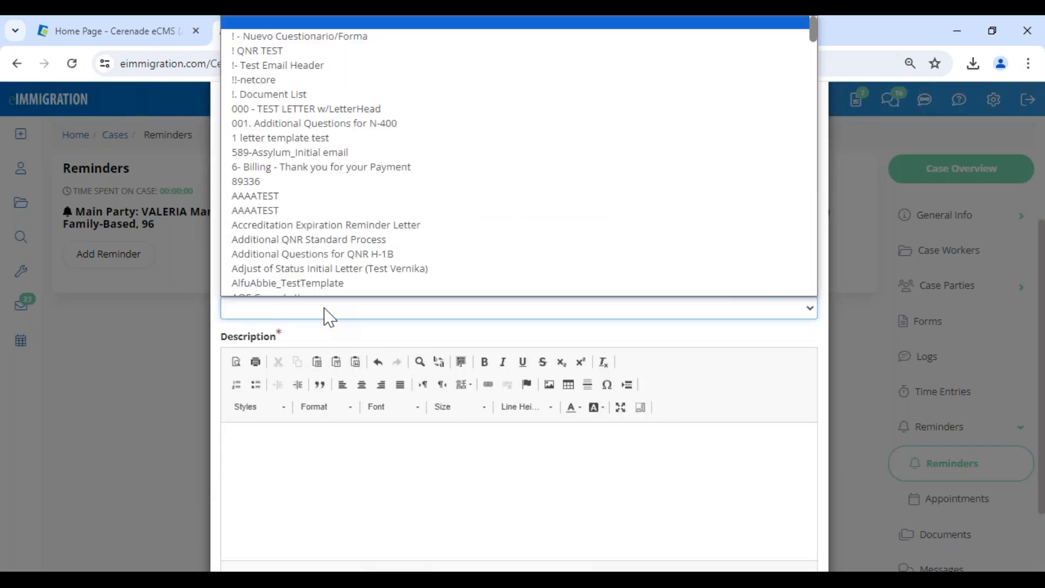
scroll(292, 177, "down", 6)
scroll(300, 240, "down", 8)
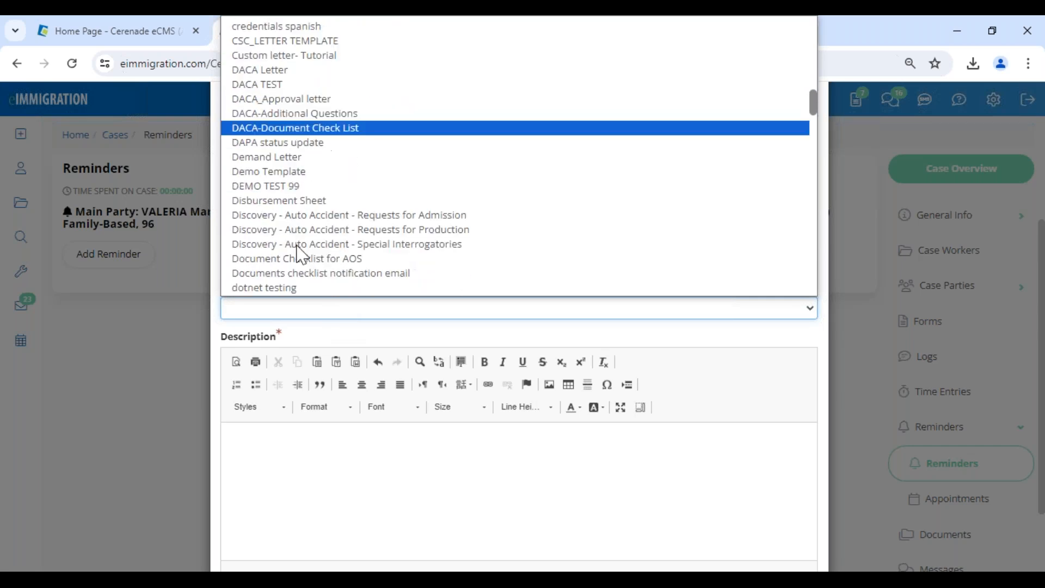
scroll(302, 256, "down", 15)
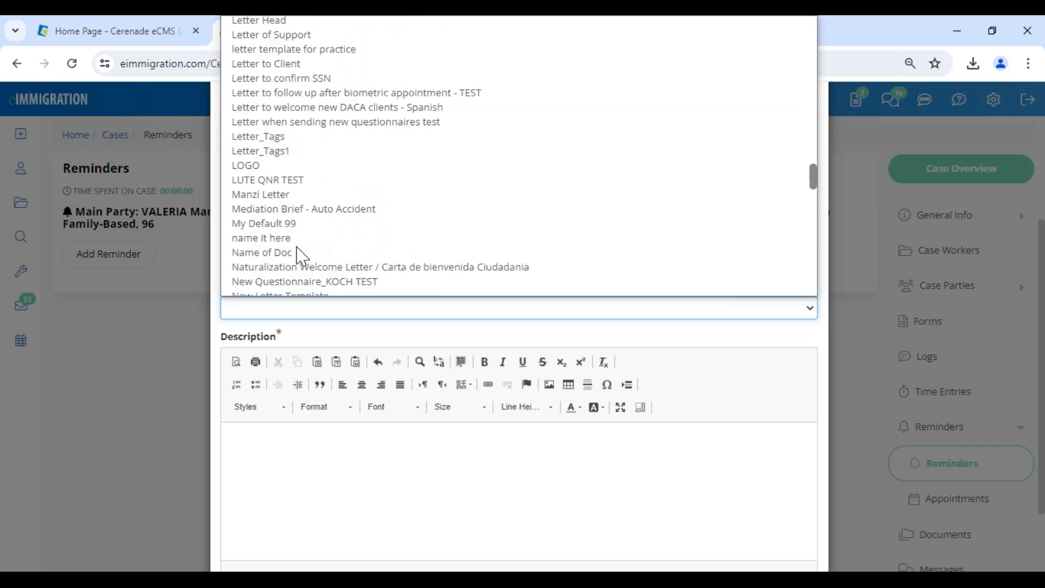
scroll(294, 191, "down", 5)
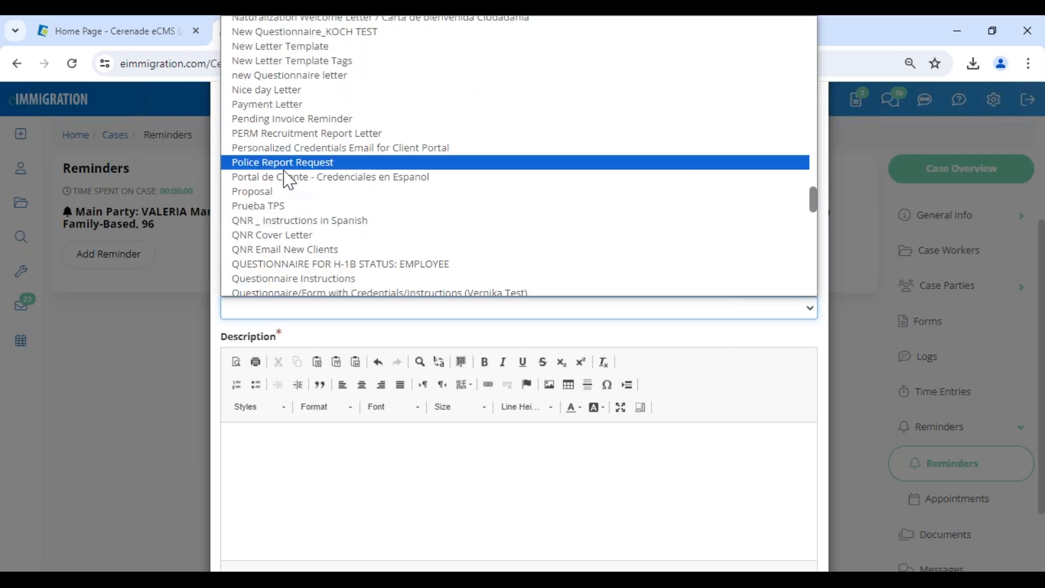
scroll(287, 201, "up", 3)
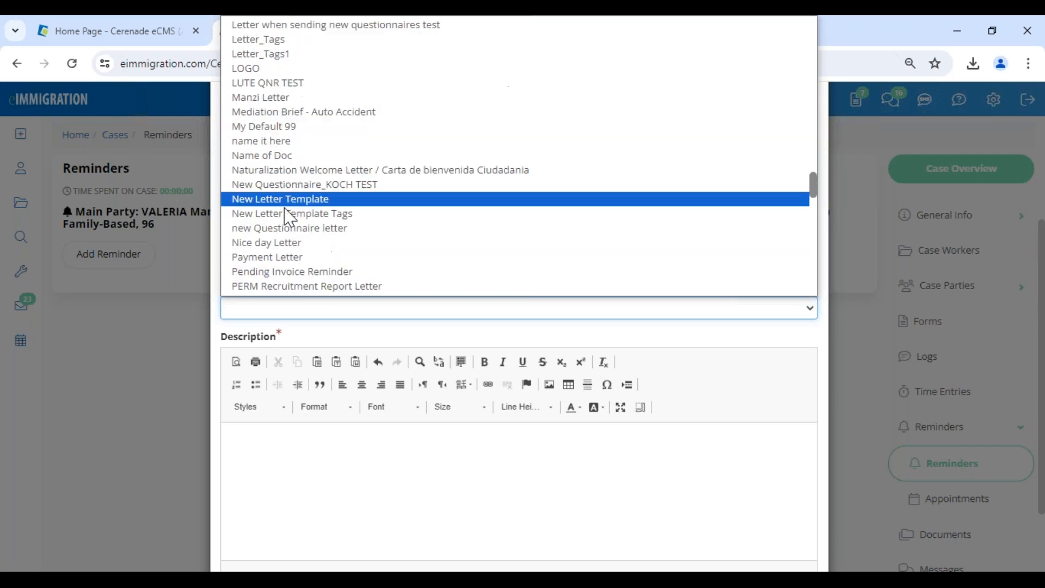
left_click(296, 272)
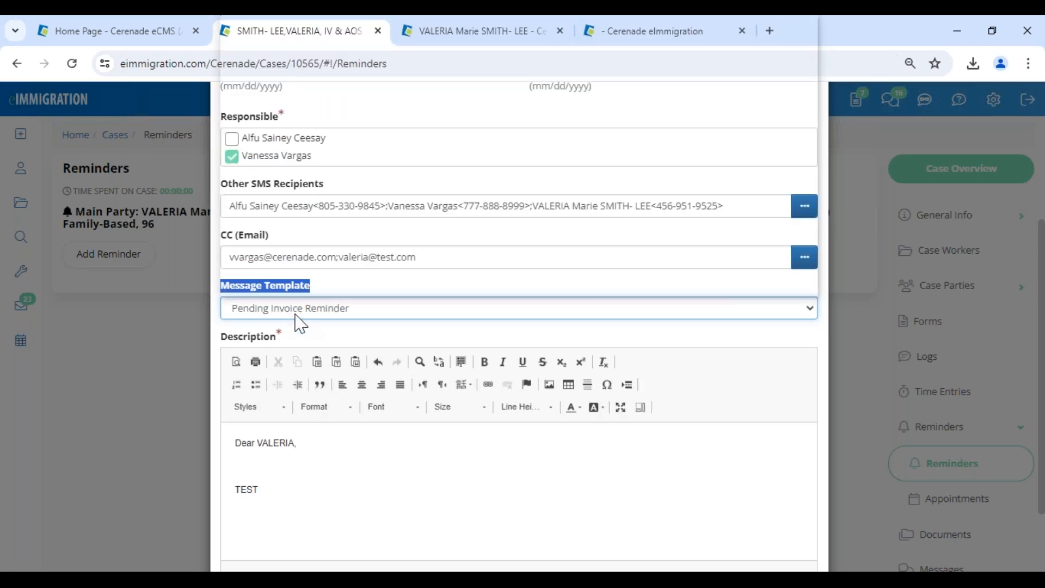
left_click(296, 311)
scroll(299, 244, "down", 3)
scroll(290, 201, "up", 15)
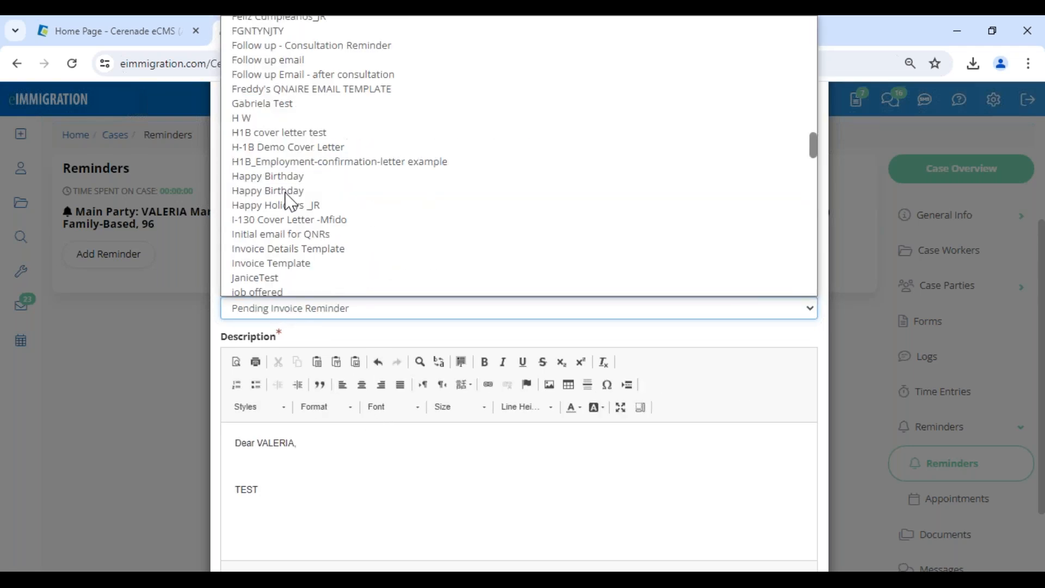
left_click(289, 36)
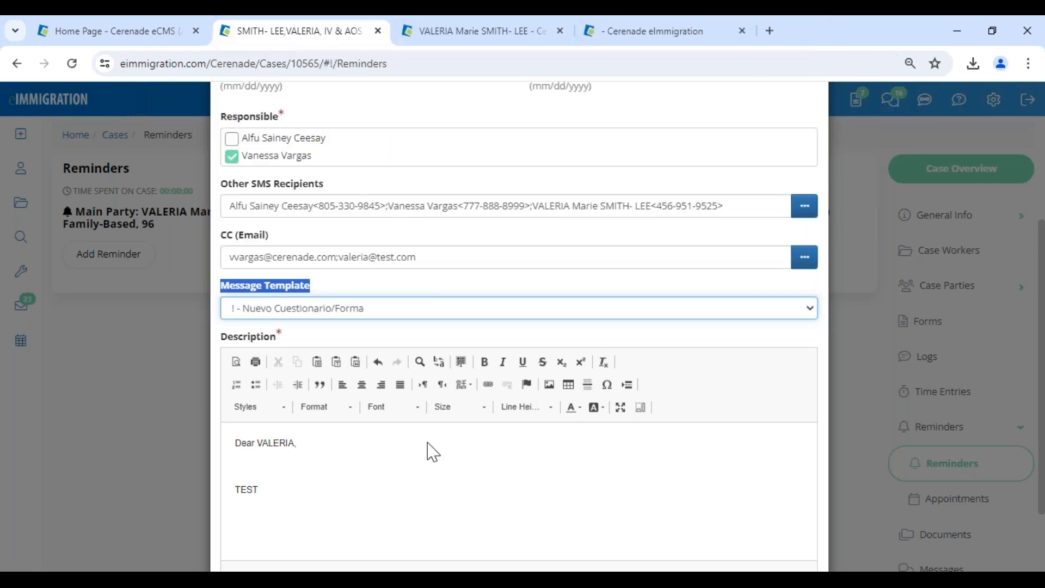
scroll(364, 492, "down", 2)
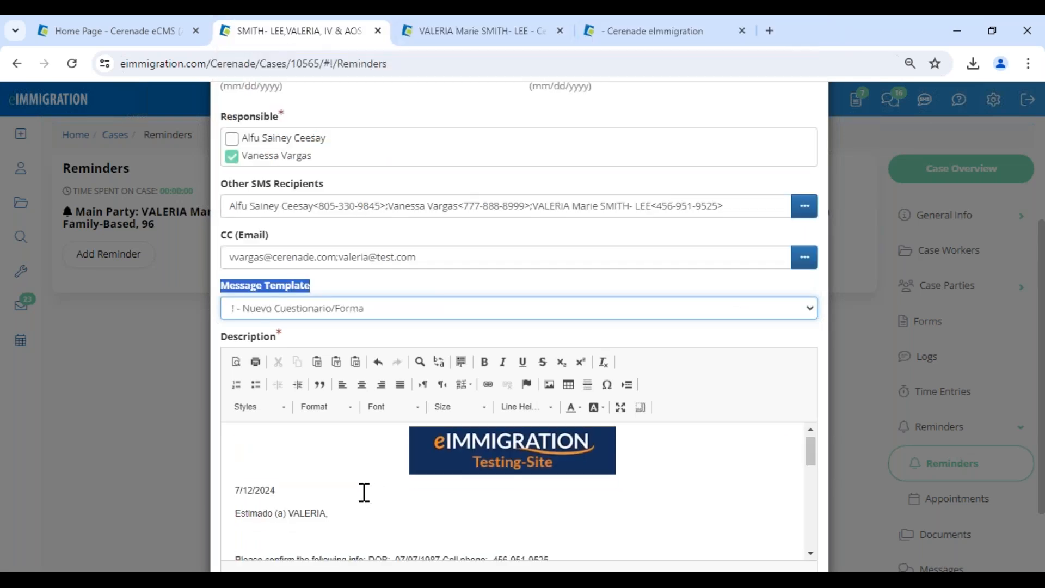
Load the Additional Questions for QNR H-1B template and save the reminder.
left_click(287, 308)
scroll(280, 227, "down", 1)
left_click(280, 229)
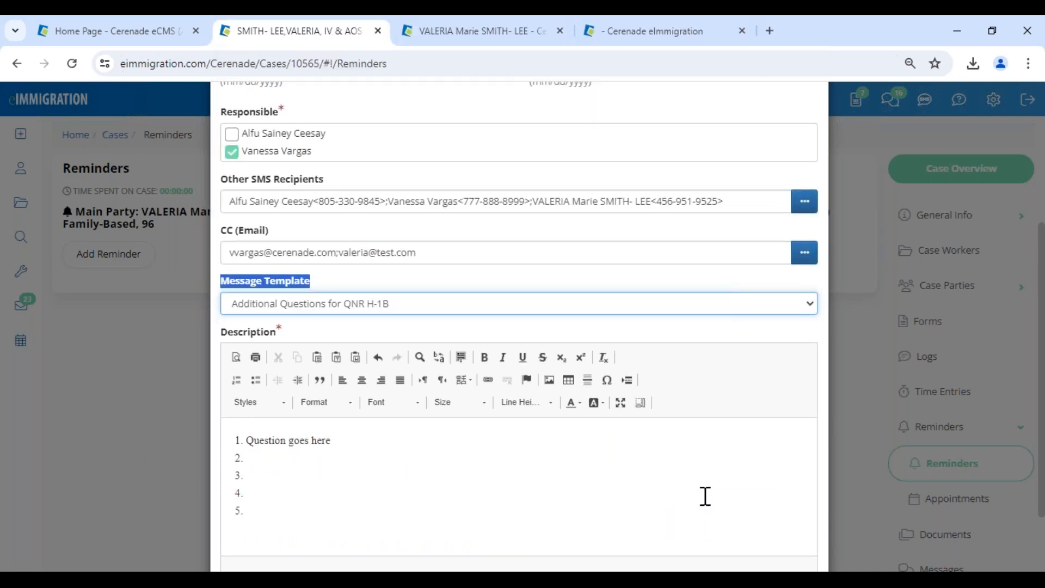
scroll(703, 497, "down", 2)
left_click(722, 531)
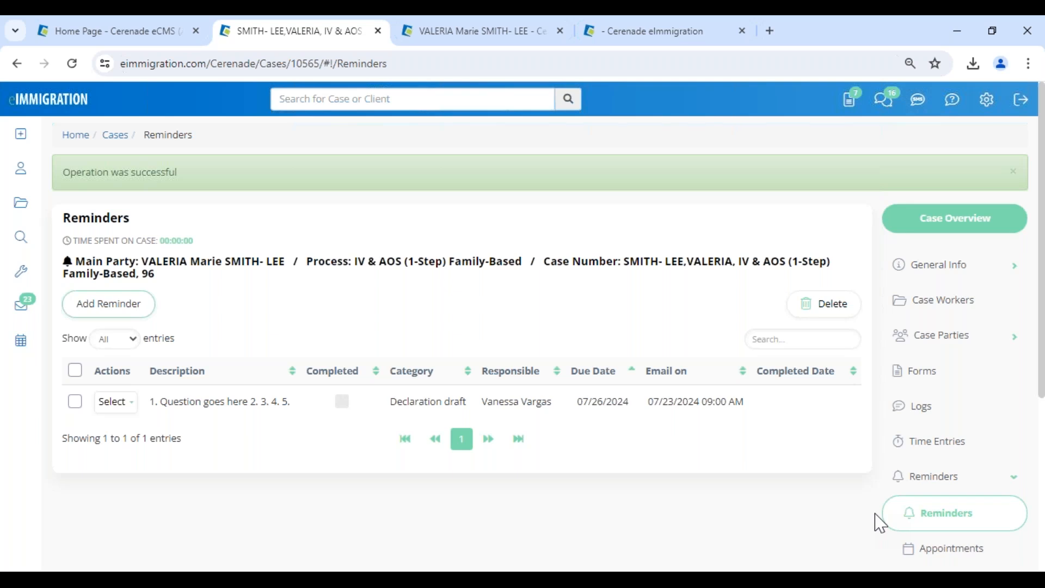
Show the IV & AOS (1-Step) Family-Based process steps, all at 0%, and start modifying them.
scroll(844, 535, "down", 4)
left_click(955, 425)
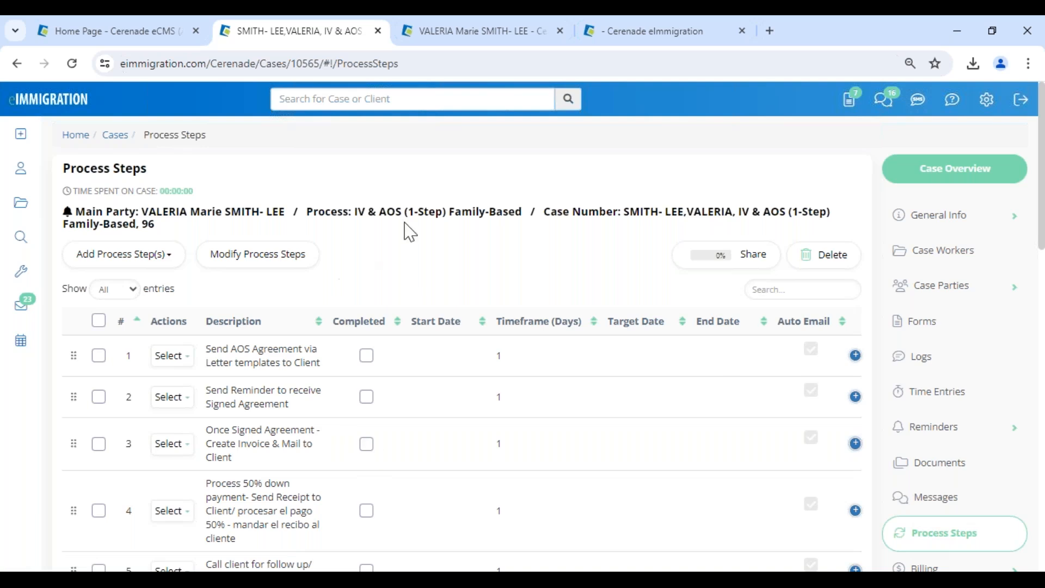
left_click_drag(424, 214, 544, 235)
left_click_drag(357, 214, 520, 214)
left_click(477, 283)
scroll(287, 392, "down", 10)
scroll(287, 392, "up", 8)
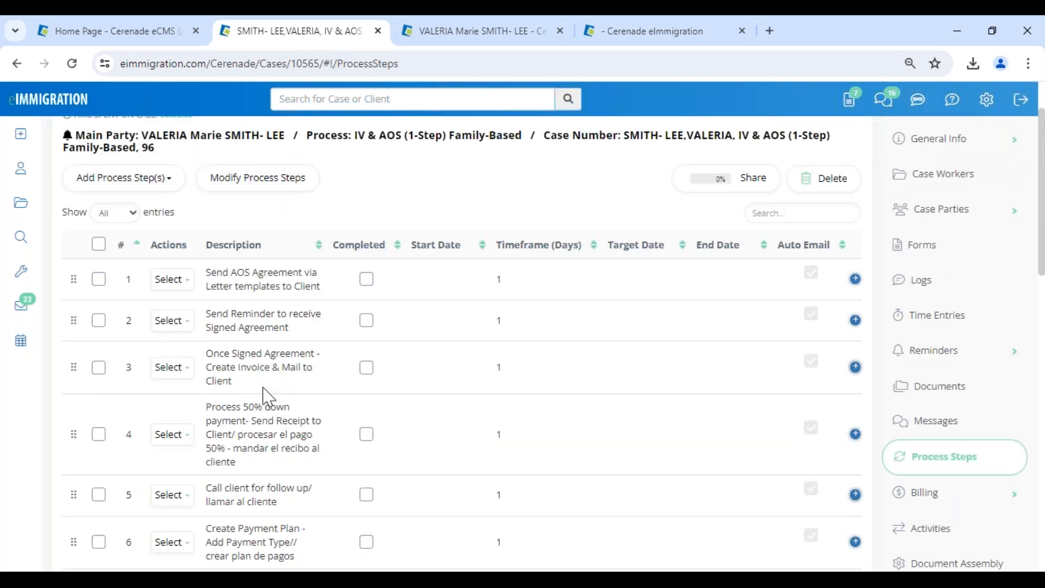
left_click(255, 181)
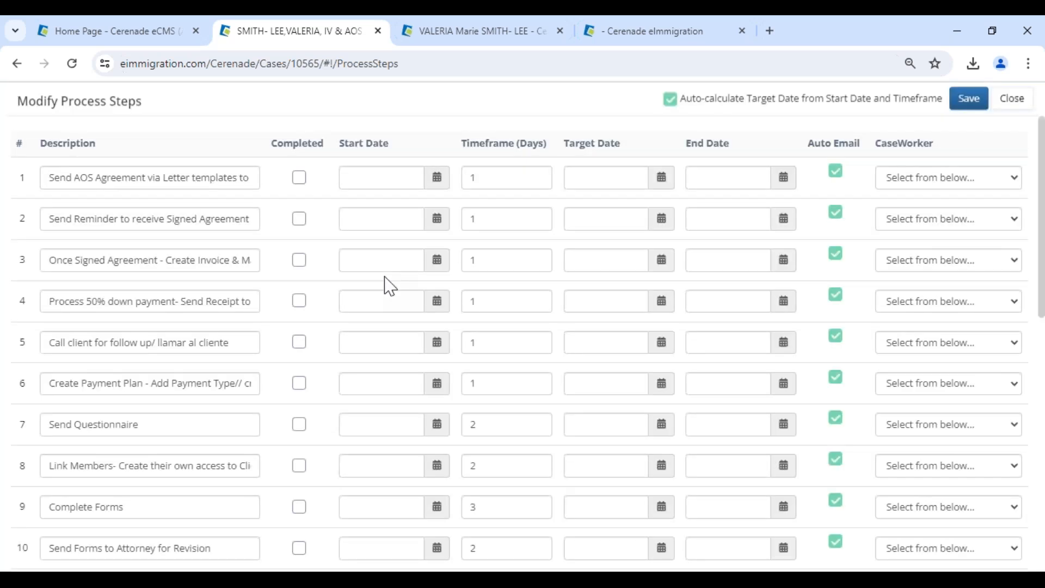
Give process steps 1–3 start dates of 07/15, 07/17 and 07/30/2024.
left_click(437, 179)
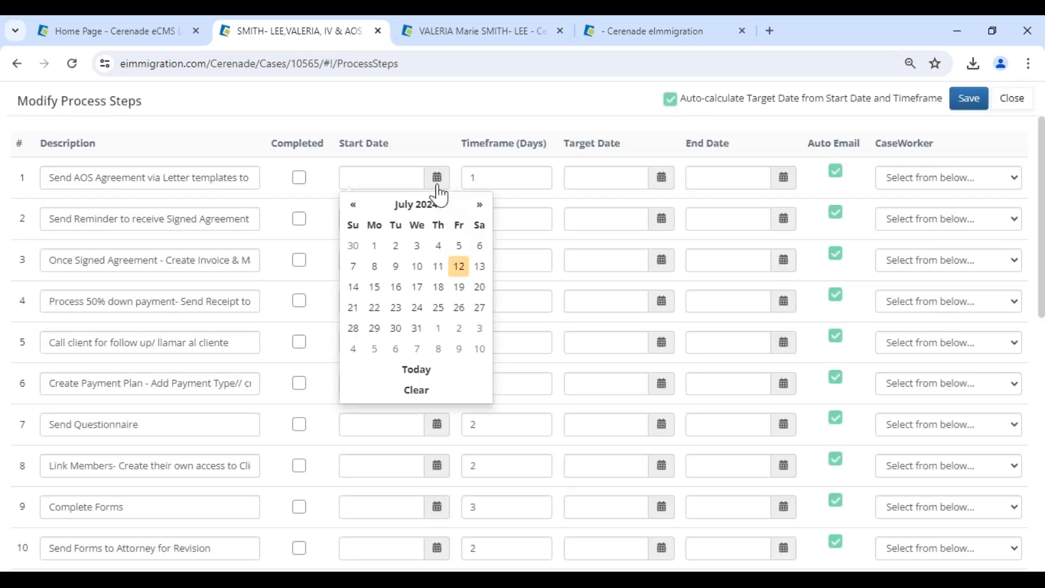
left_click_drag(68, 218, 259, 224)
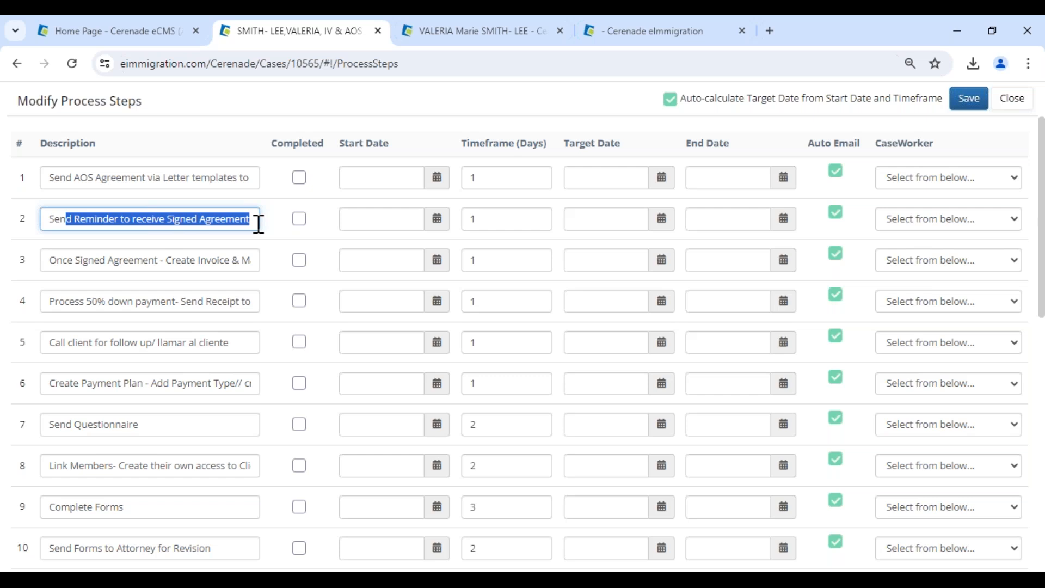
left_click(436, 180)
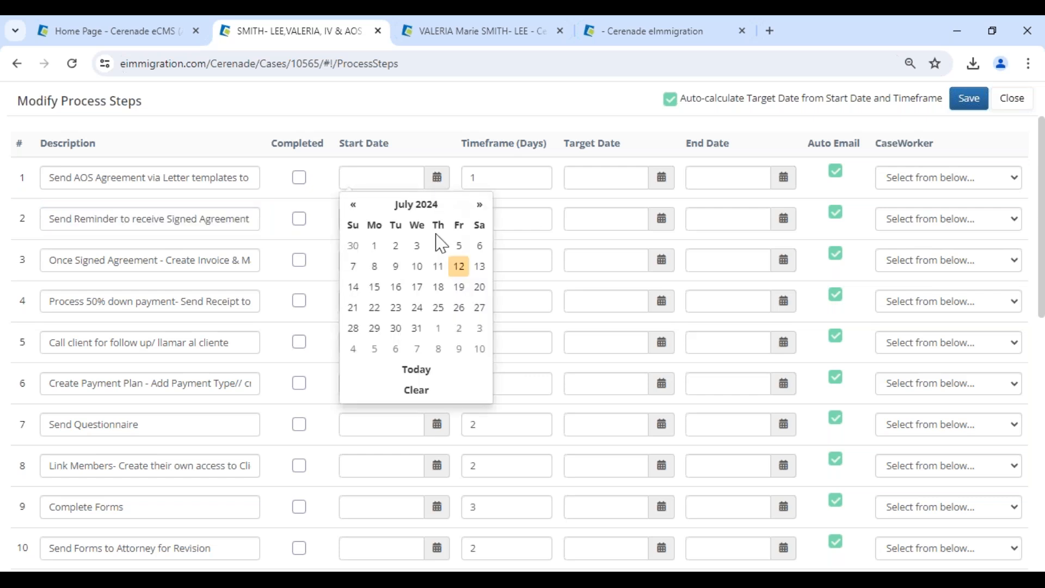
left_click(375, 287)
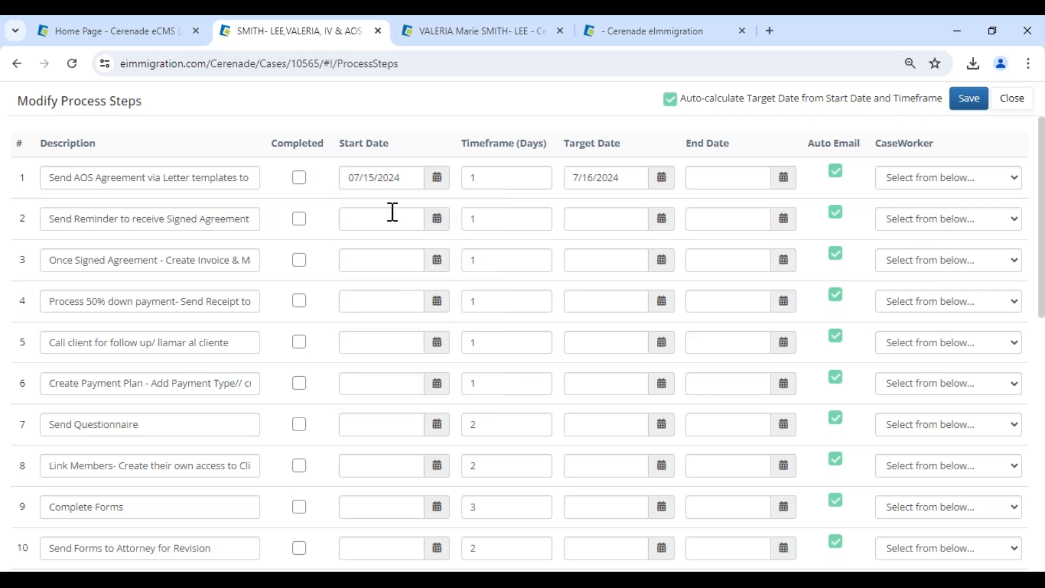
left_click(436, 220)
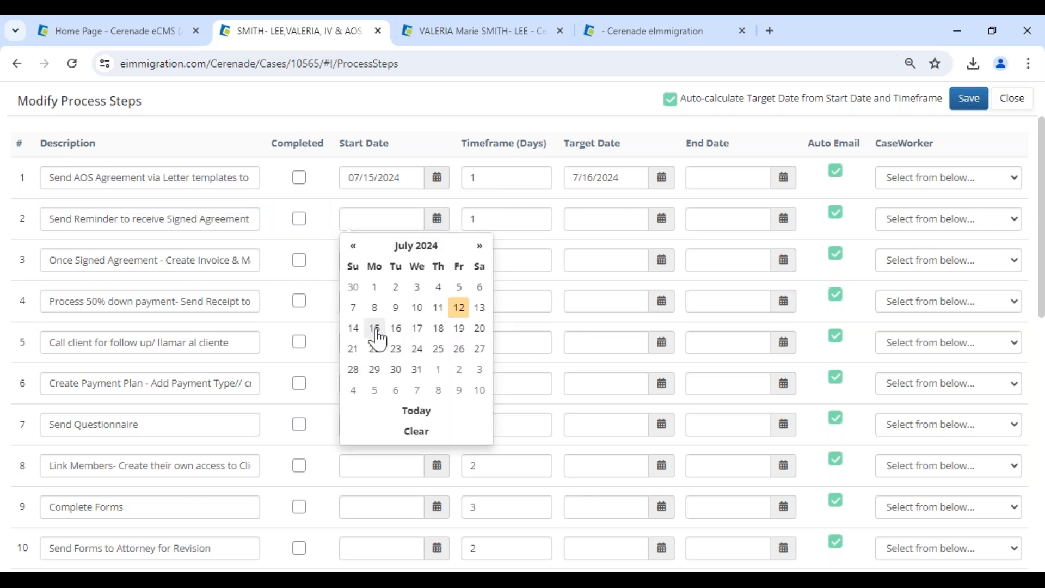
left_click(418, 328)
left_click(434, 264)
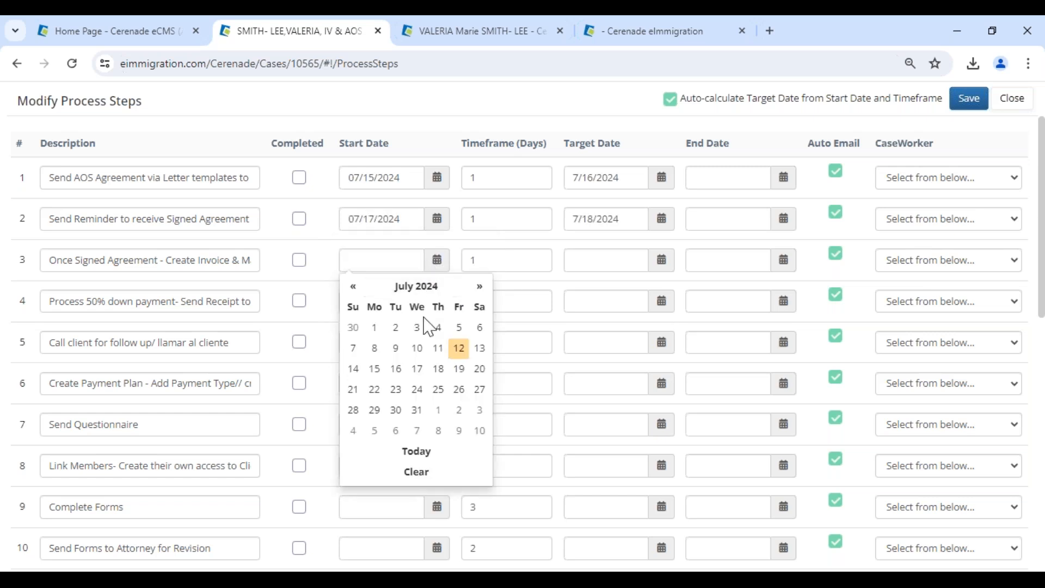
left_click(395, 410)
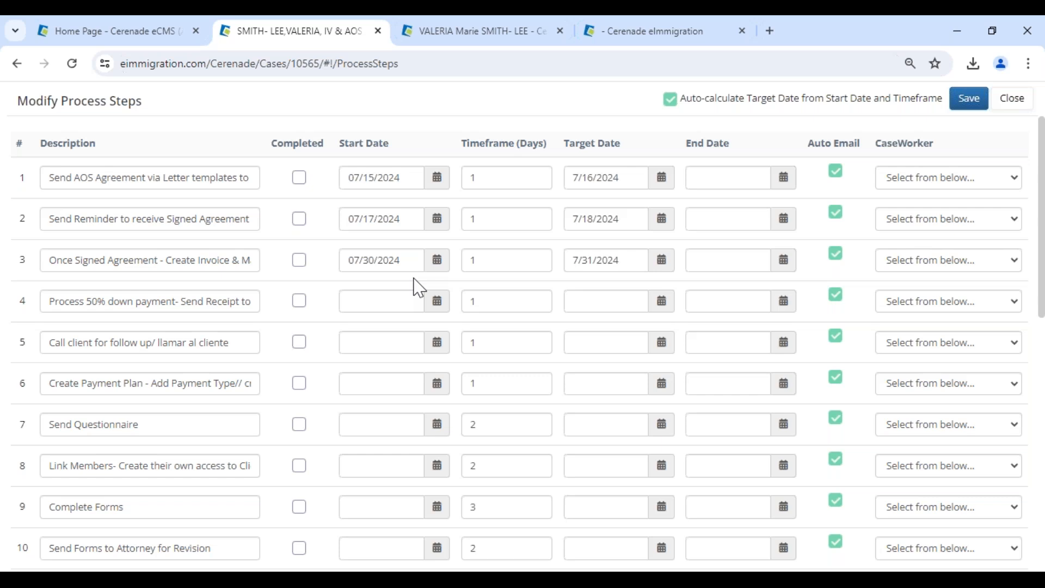
left_click_drag(345, 150, 385, 162)
left_click(85, 273)
Set the timeframes for steps 2 and 3 to 4 and 10 days, giving targets 7/21 and 8/9/2024.
left_click(504, 259)
type("0")
left_click_drag(492, 221, 381, 211)
left_click_drag(60, 217, 224, 213)
left_click_drag(569, 154, 636, 166)
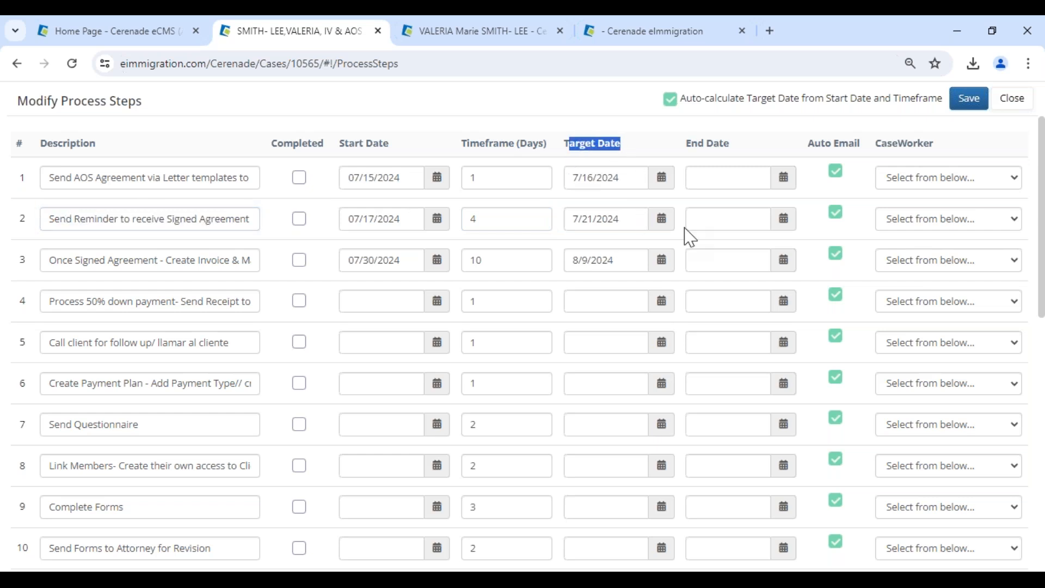
Assign caseworkers to process steps 1, 2 and 3.
left_click(923, 182)
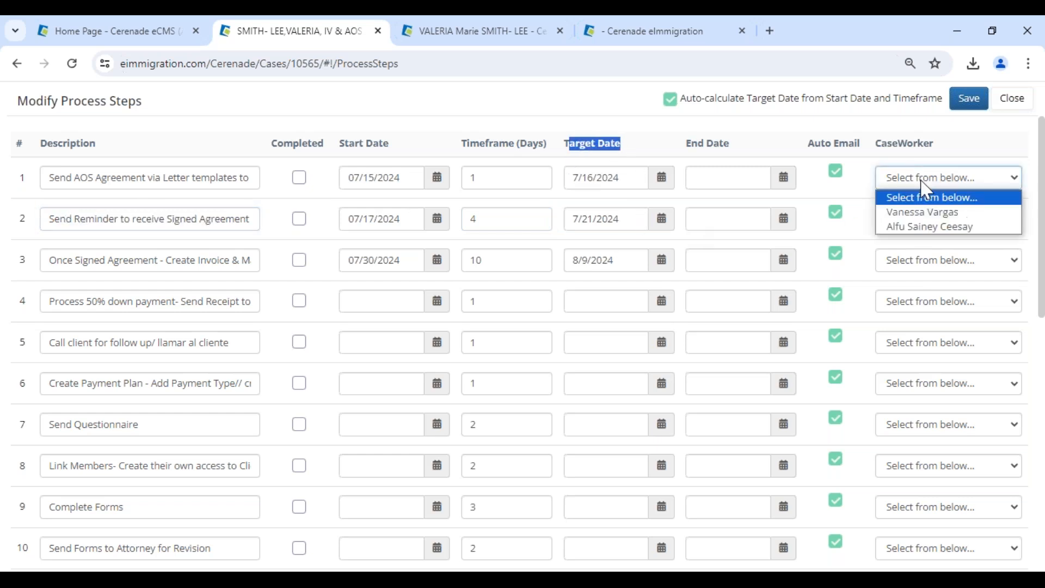
left_click(924, 214)
left_click(924, 220)
left_click(924, 267)
left_click(926, 262)
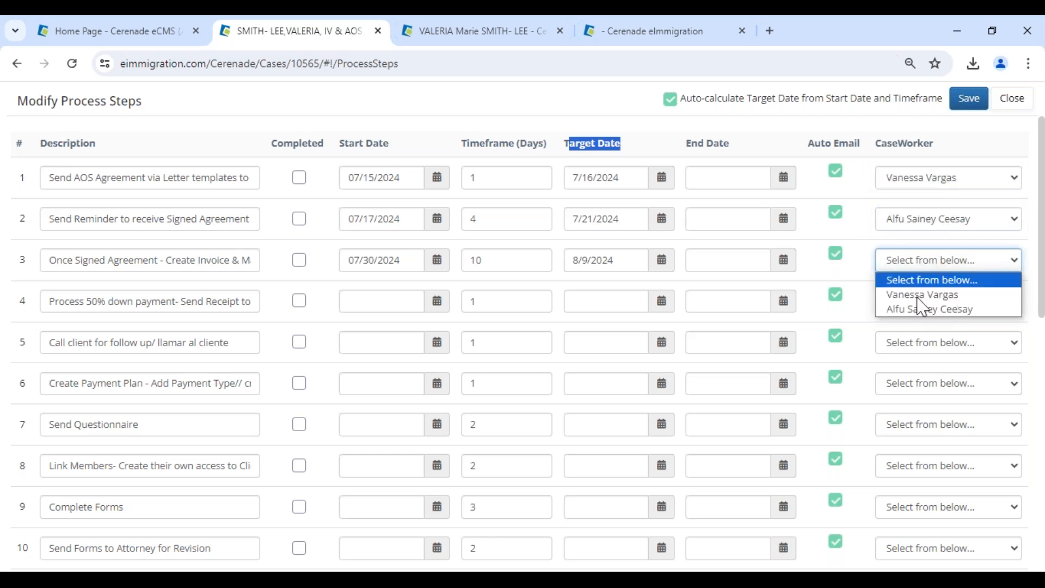
left_click(924, 295)
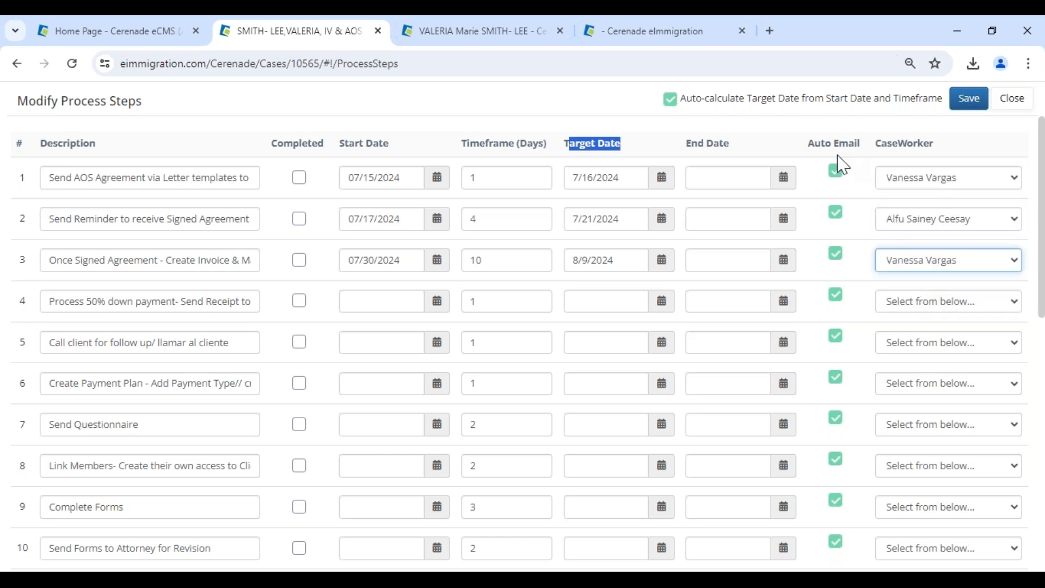
left_click(883, 147)
double_click(883, 147)
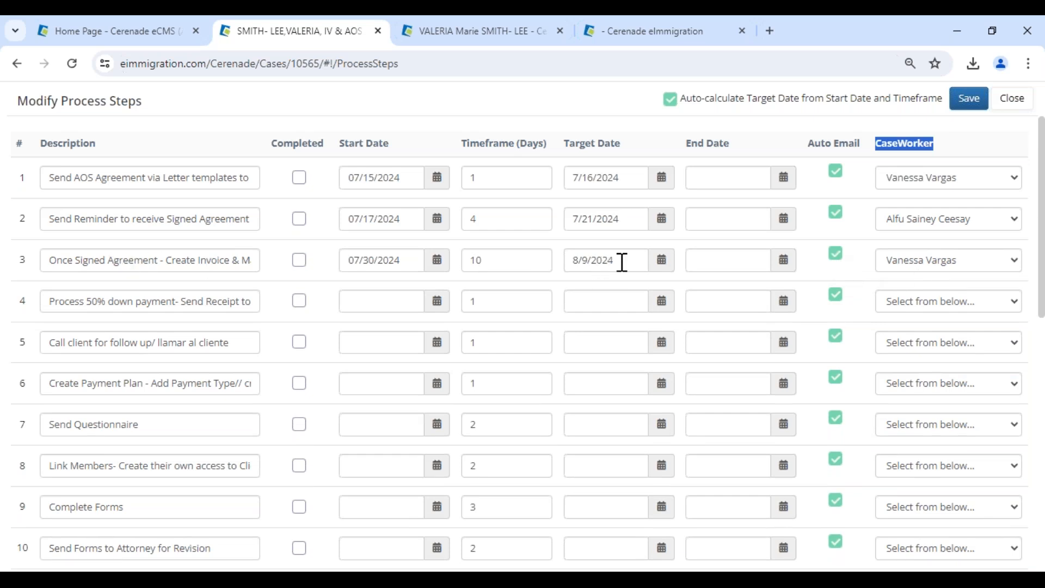
left_click_drag(47, 262, 246, 260)
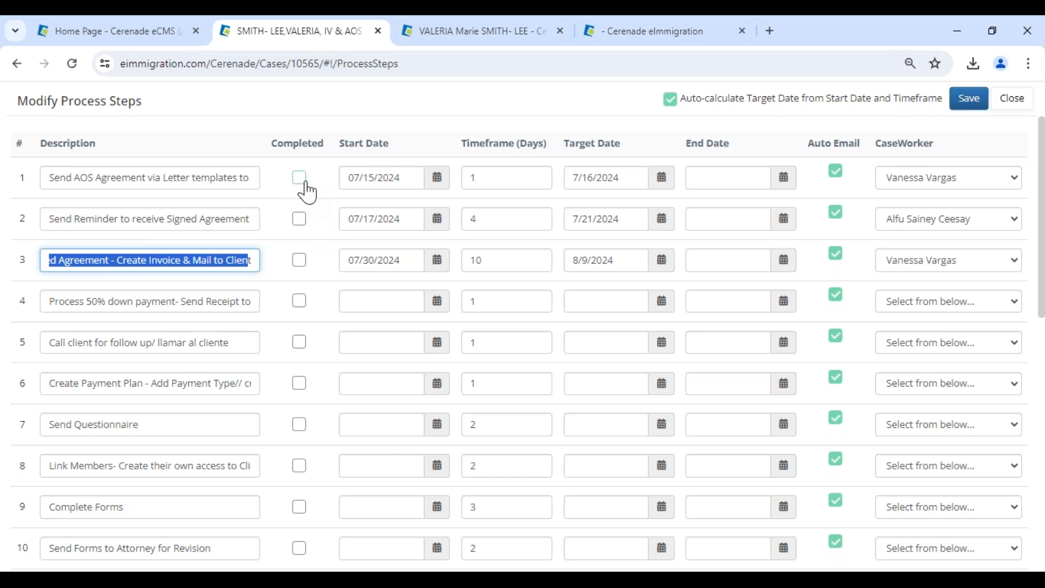
Mark steps 1 and 2 completed with end date 07/12/2024 and save the changes.
left_click(300, 179)
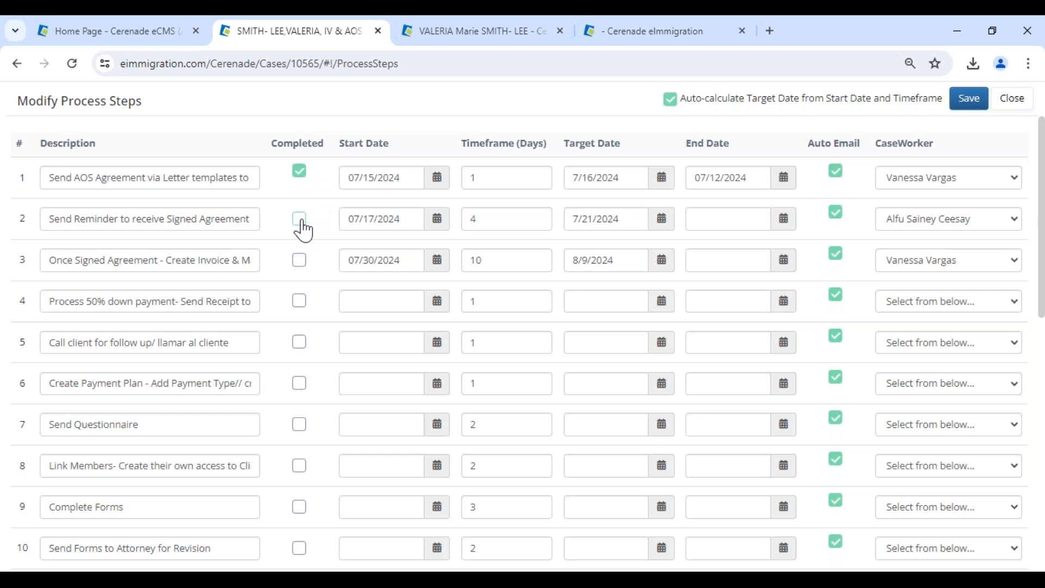
left_click(789, 224)
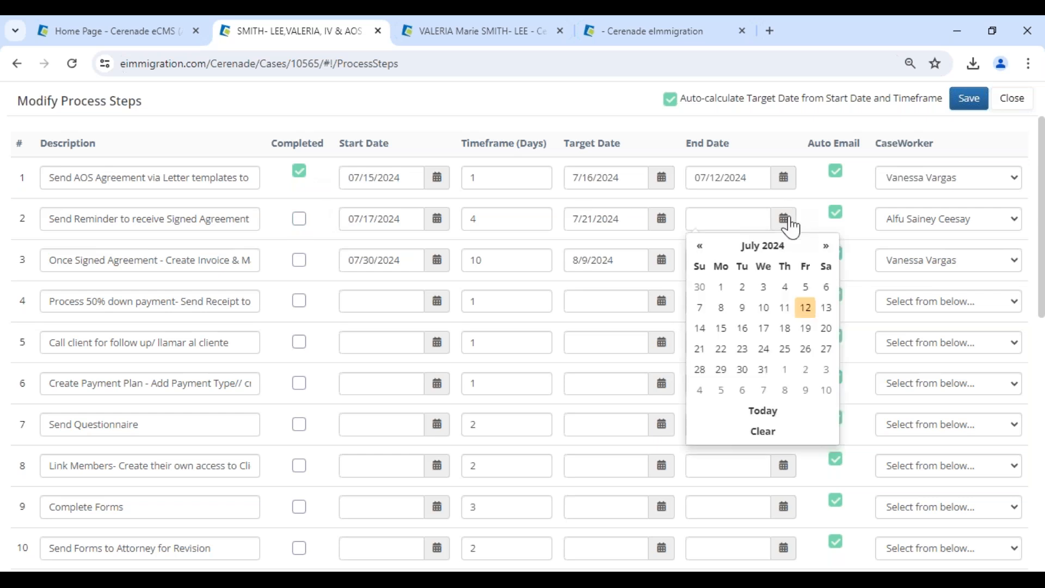
left_click(806, 311)
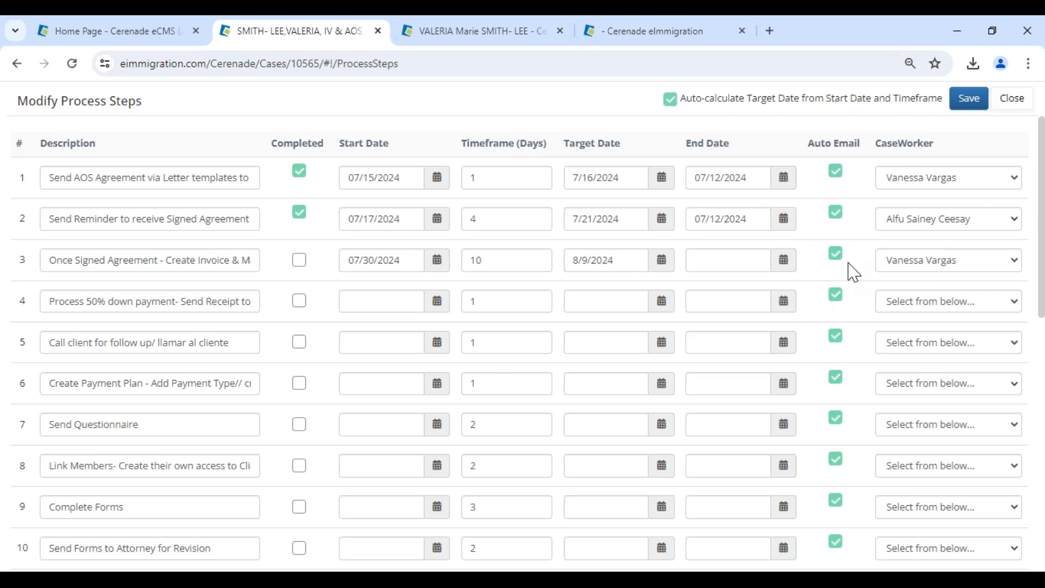
left_click(970, 98)
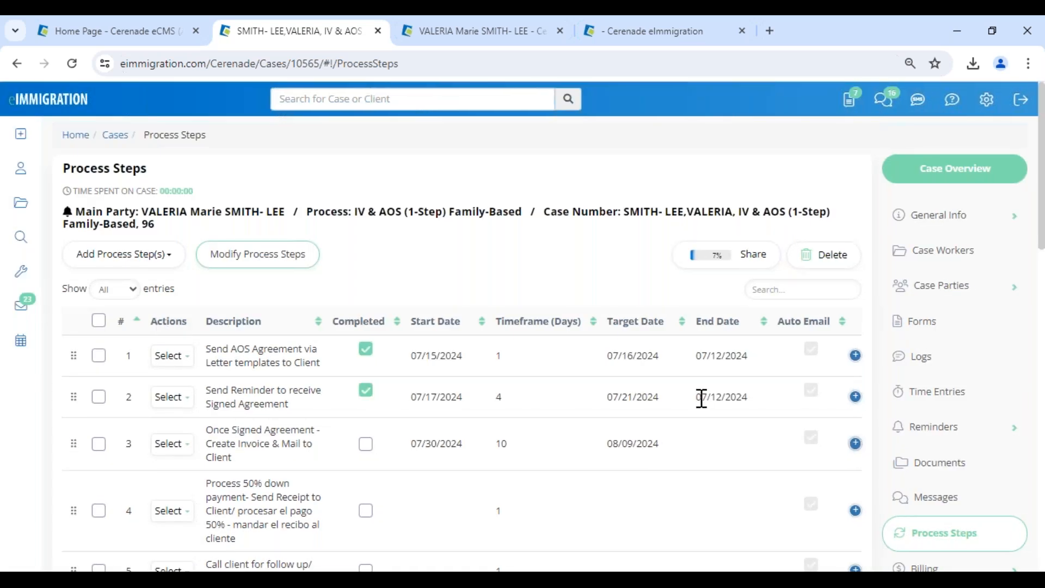
Edit step 4, the 50% down payment, to start 07/02/2024 with target 07/03/2024.
left_click_drag(674, 450, 603, 459)
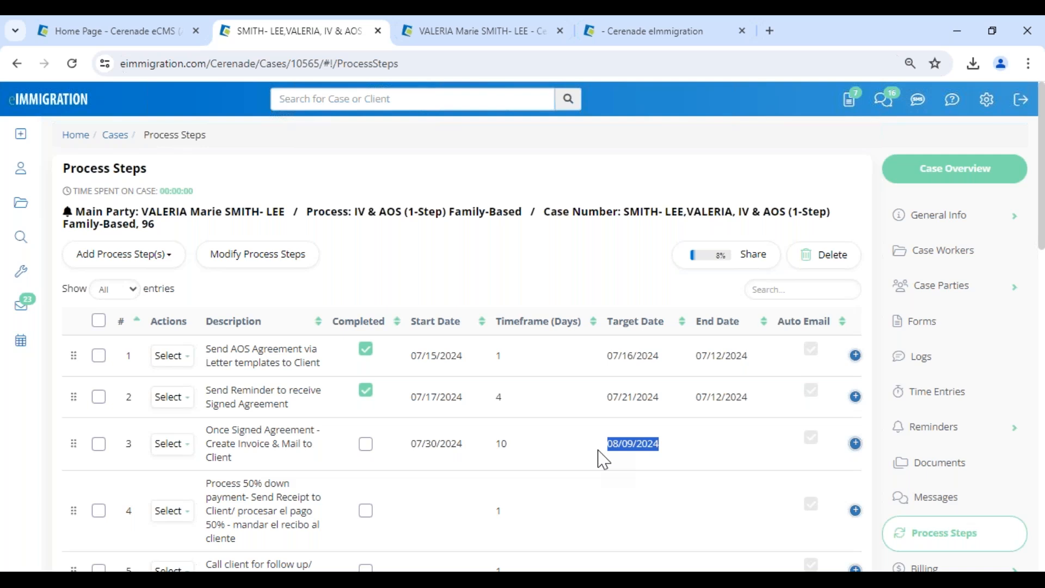
scroll(367, 492, "down", 2)
left_click(172, 358)
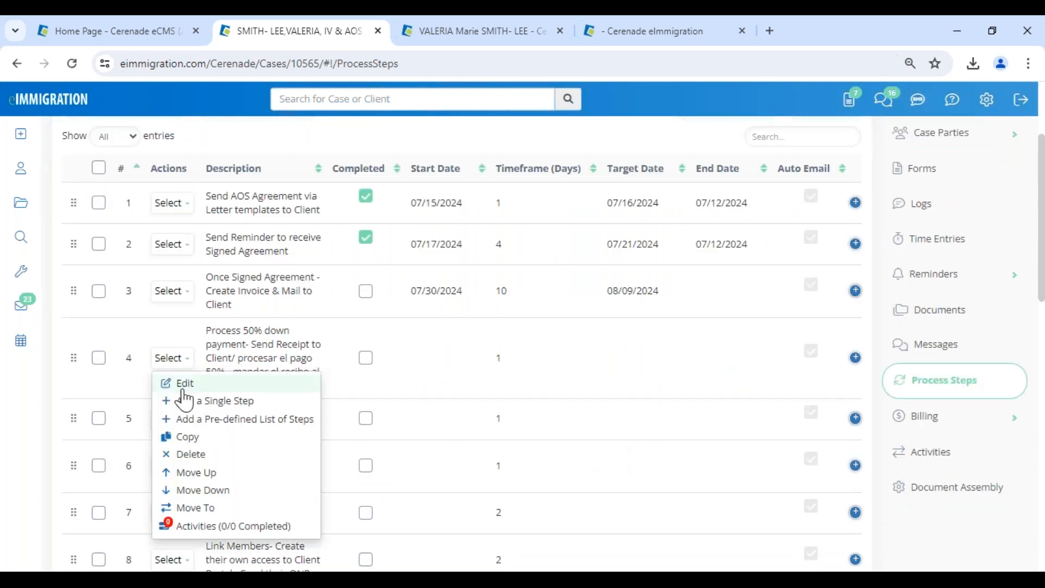
left_click(184, 387)
left_click(345, 232)
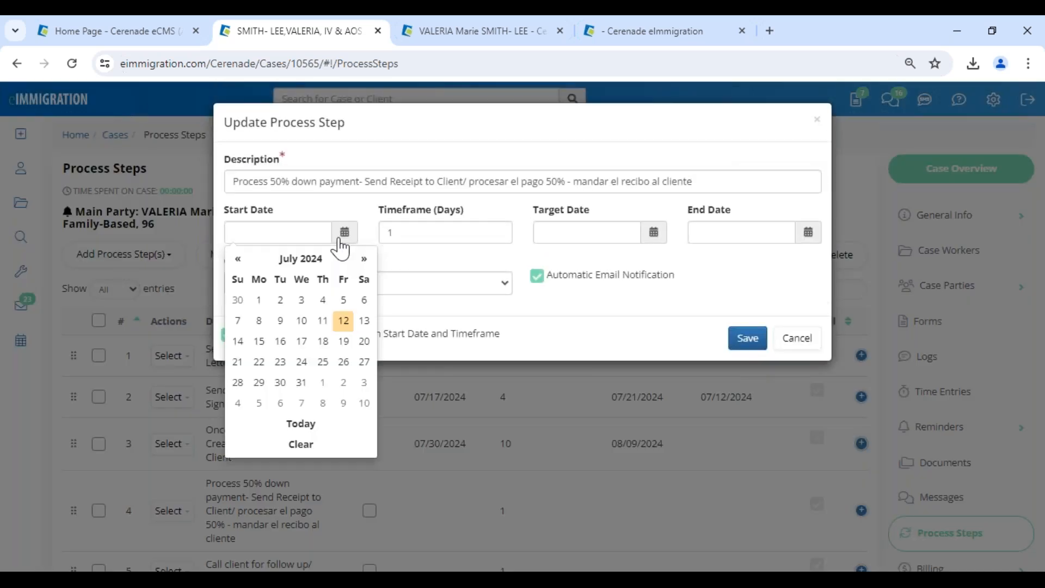
left_click(280, 300)
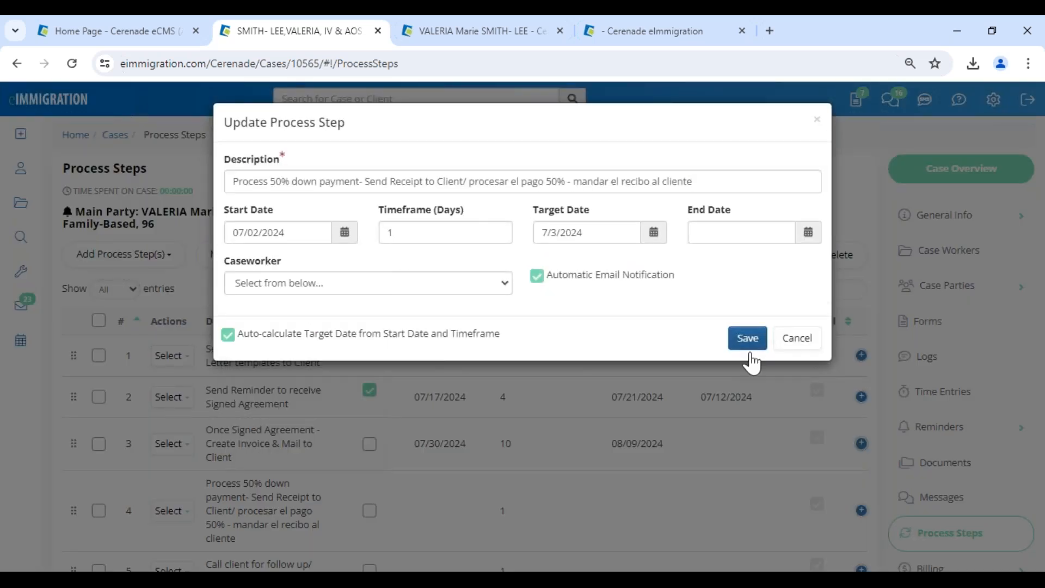
left_click(748, 338)
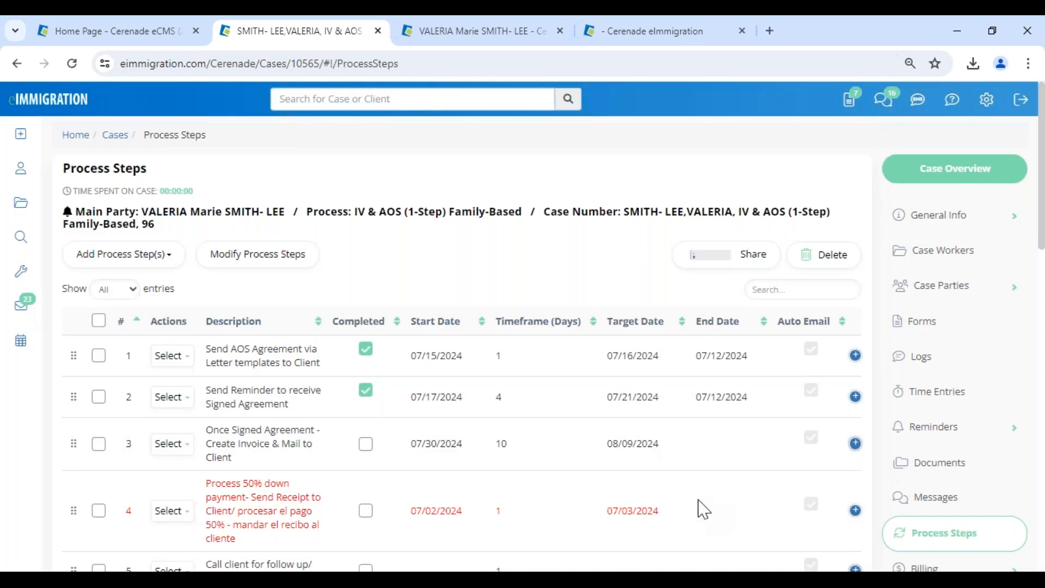
mouse_move(22, 275)
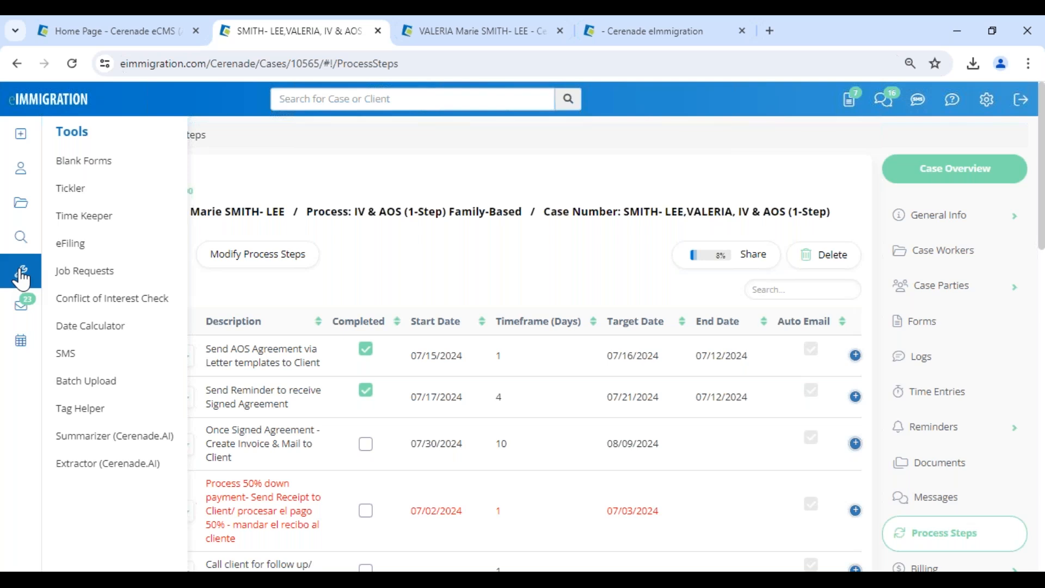
Open the Tickler dashboard with the Default Tickler Layout.
left_click(74, 203)
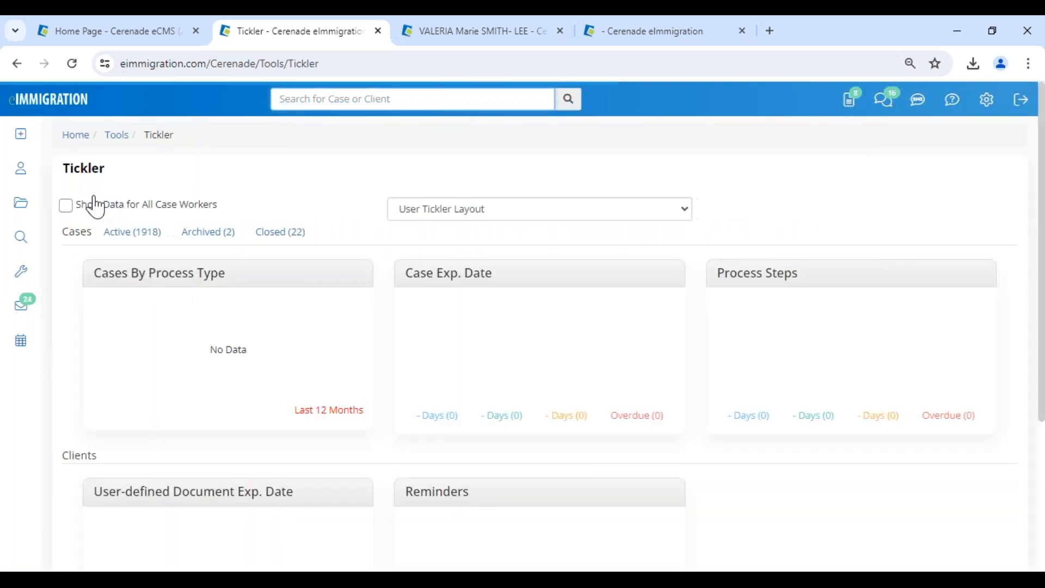
left_click(455, 215)
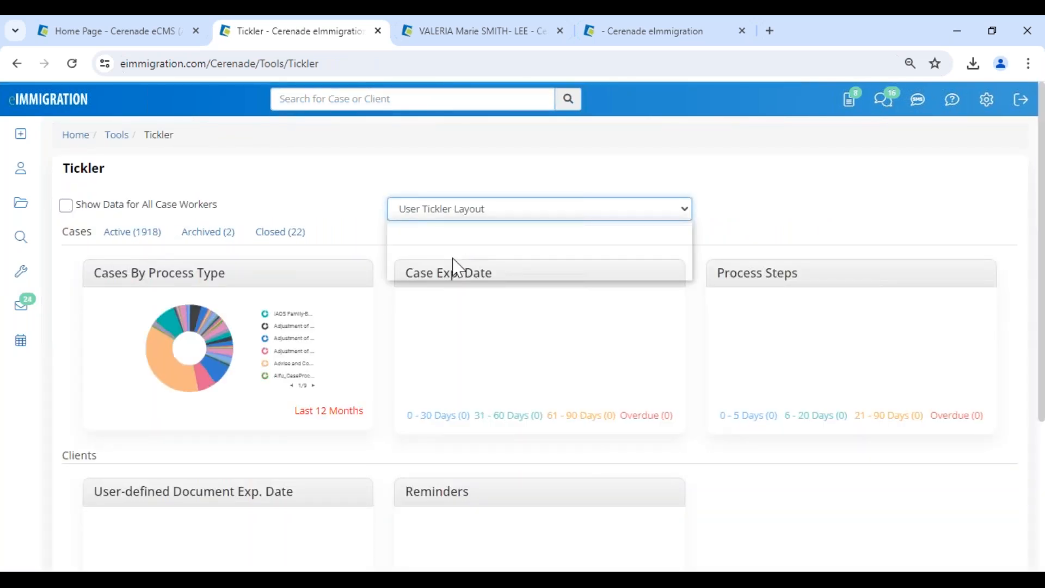
left_click(462, 227)
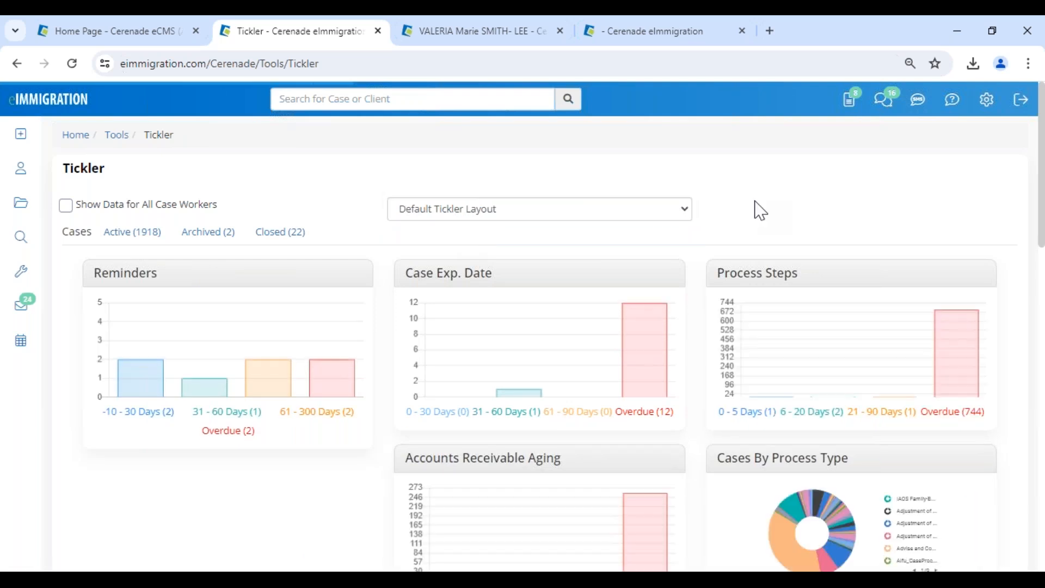
Turn on Show Data for All Case Workers, listing 7381 active cases and 1833 overdue steps.
scroll(760, 210, "down", 3)
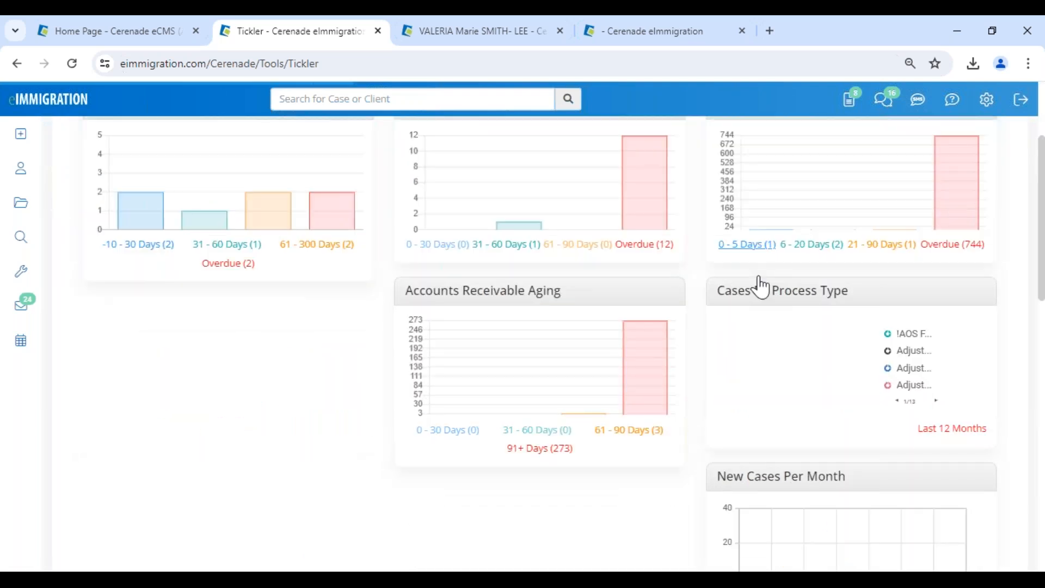
scroll(760, 285, "down", 7)
scroll(770, 333, "down", 5)
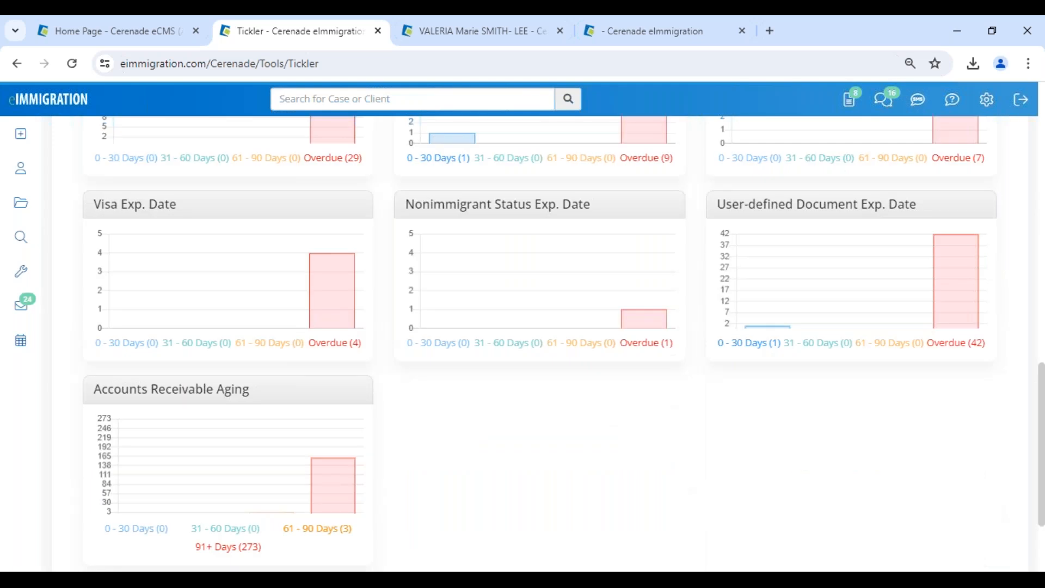
scroll(397, 290, "up", 15)
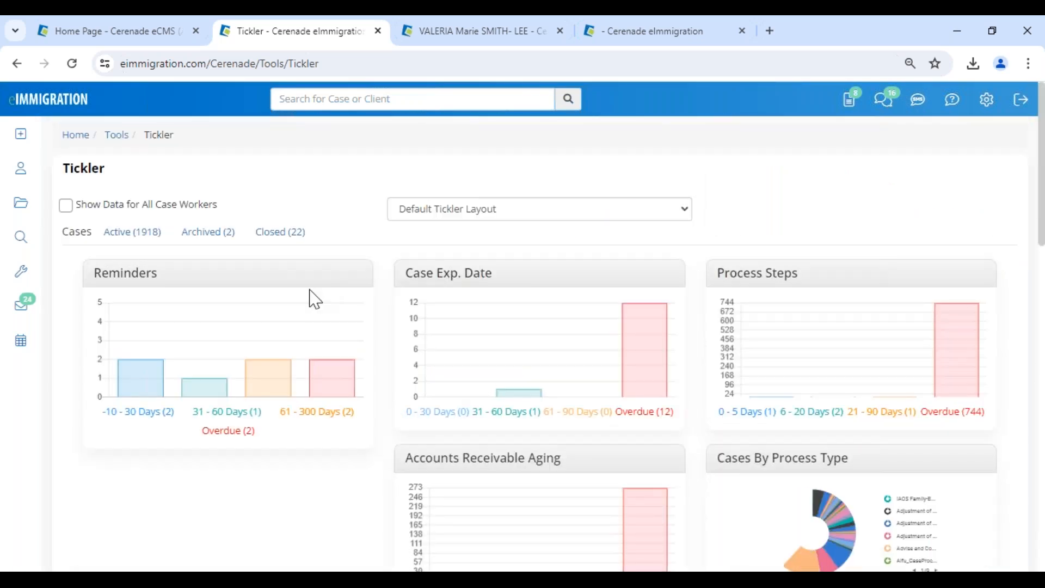
left_click(132, 209)
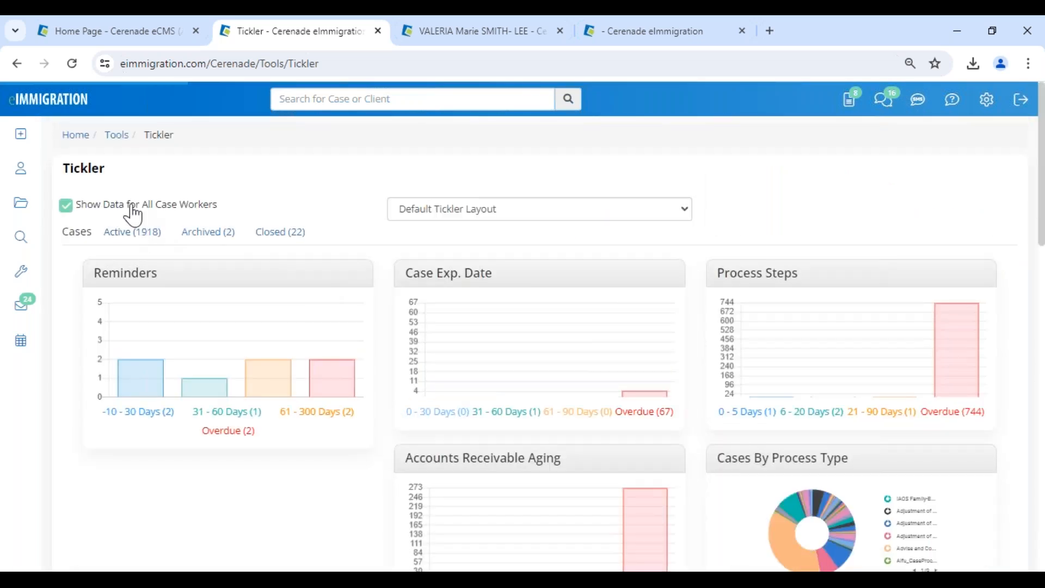
left_click_drag(229, 205, 155, 205)
left_click(656, 221)
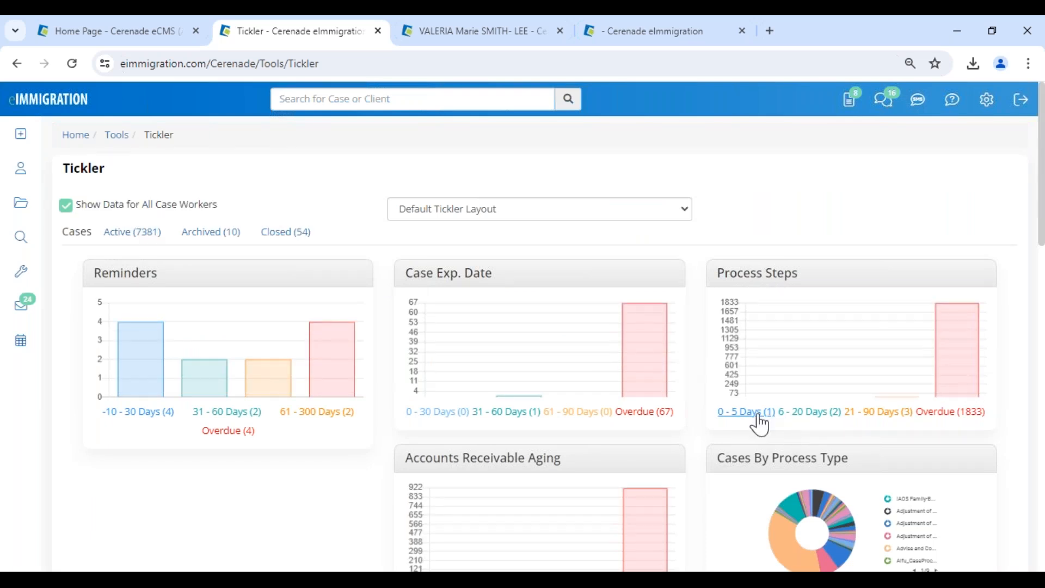
left_click(811, 413)
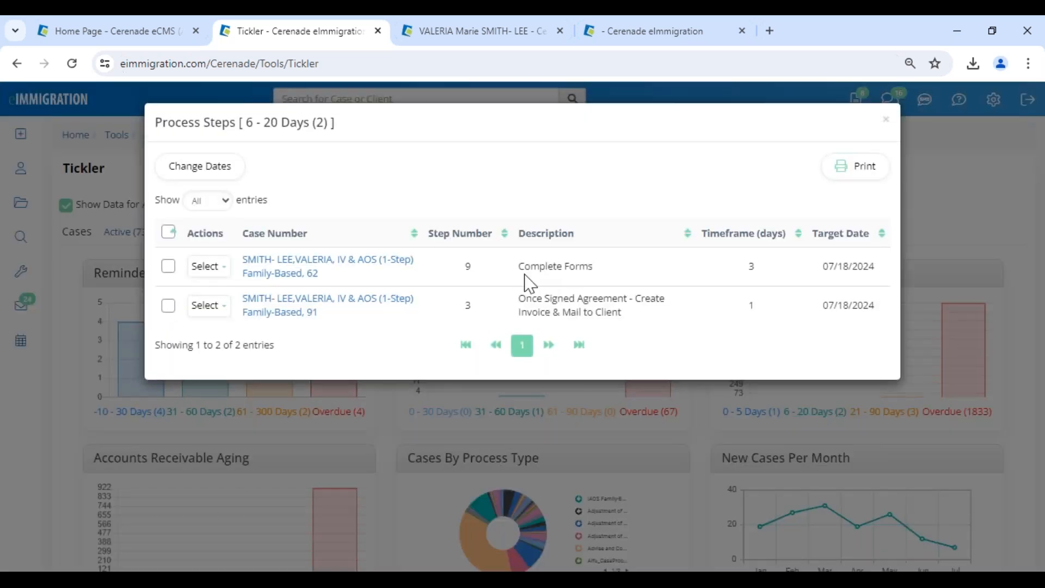
left_click_drag(519, 267, 626, 272)
left_click_drag(831, 268, 889, 277)
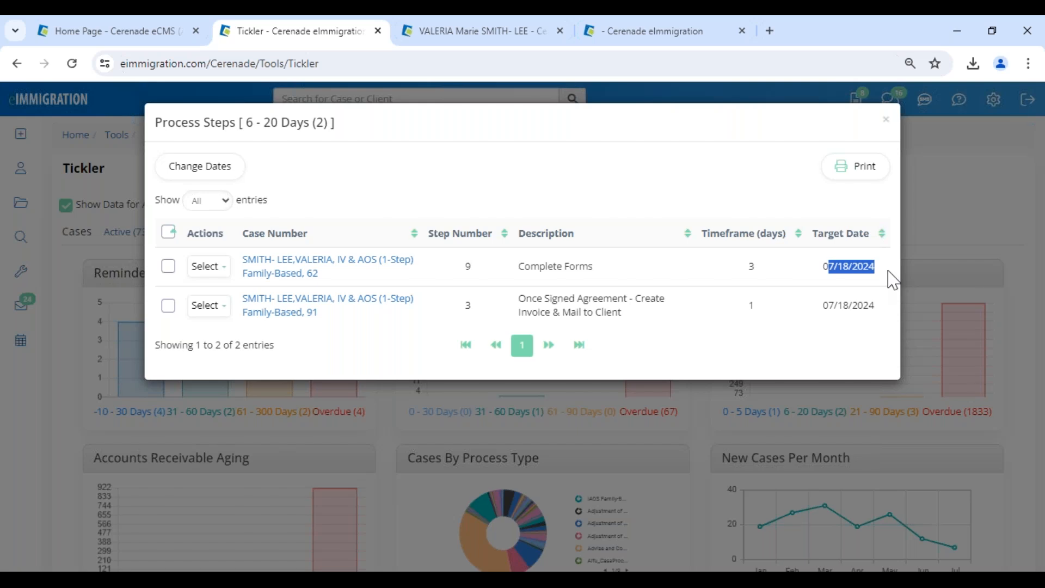
left_click(886, 121)
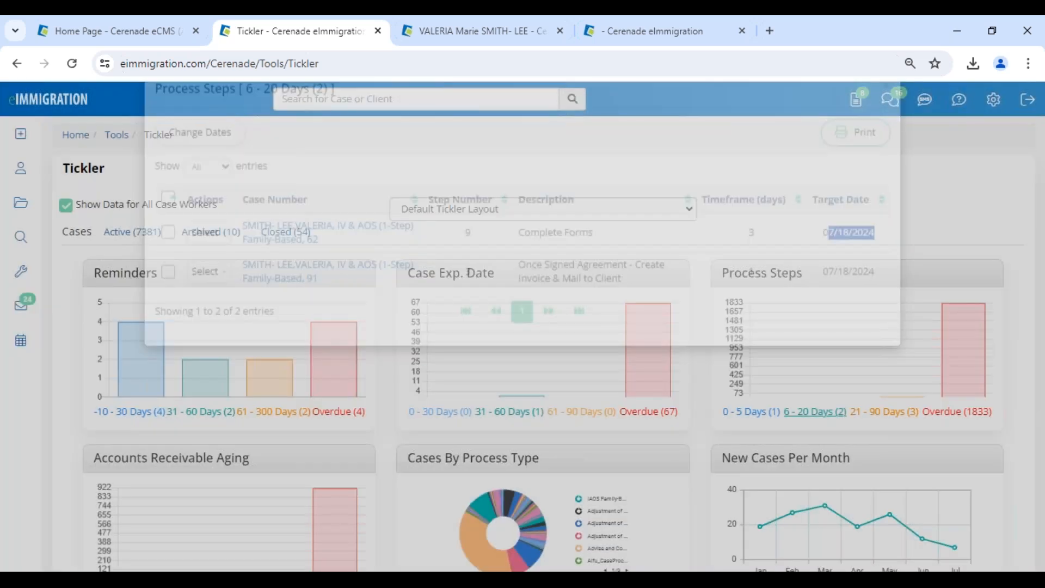
left_click(338, 412)
left_click_drag(797, 306, 826, 311)
left_click_drag(788, 267, 823, 267)
left_click_drag(539, 276, 616, 271)
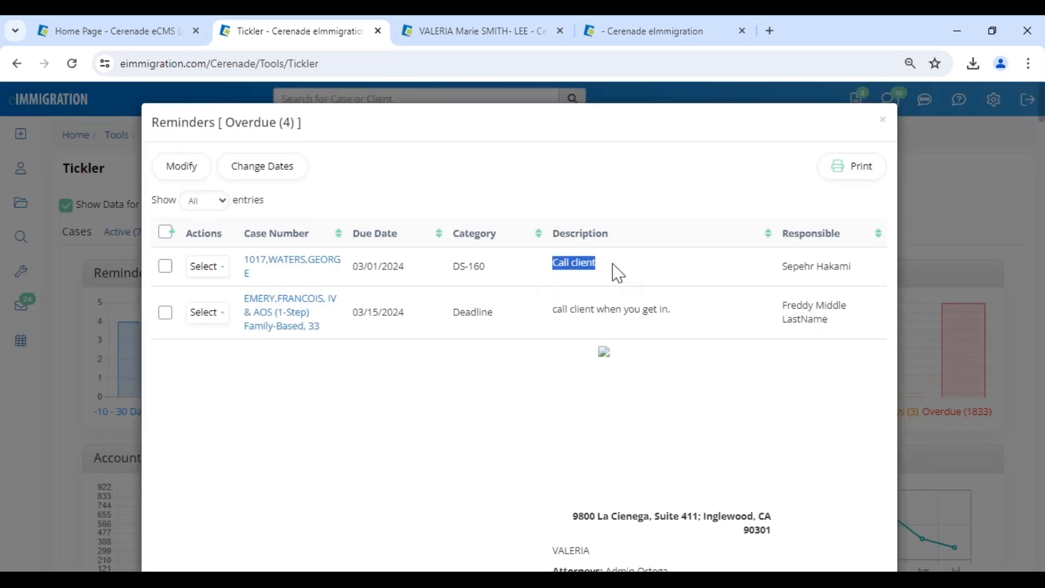
left_click_drag(839, 267, 859, 279)
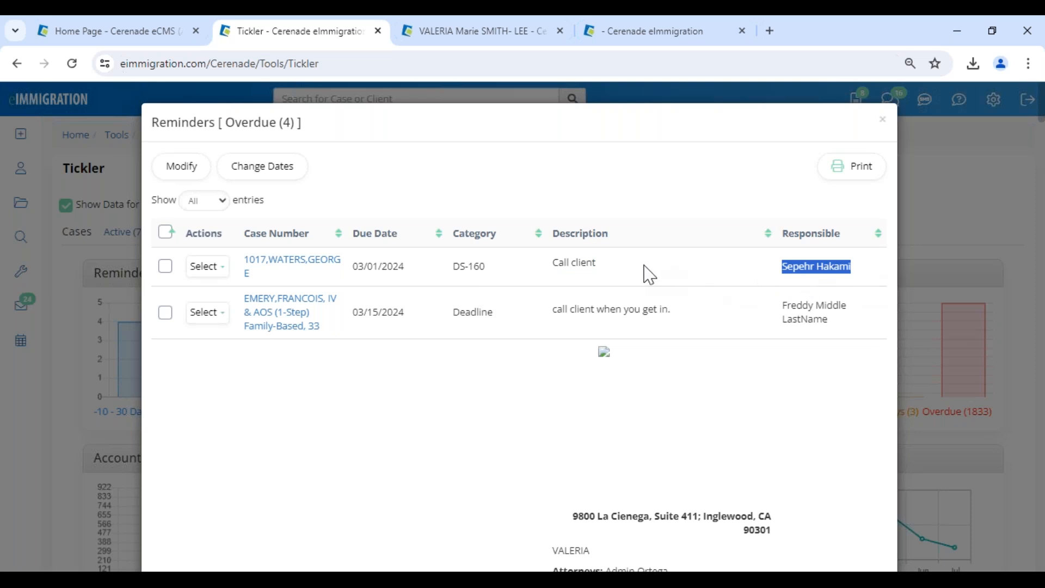
left_click_drag(559, 263, 630, 273)
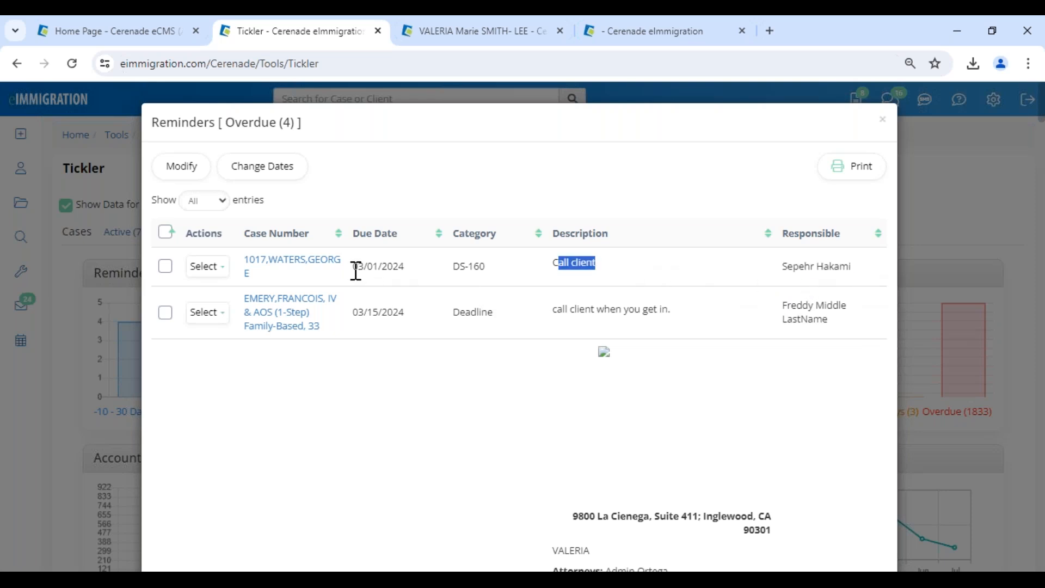
left_click_drag(356, 270, 412, 279)
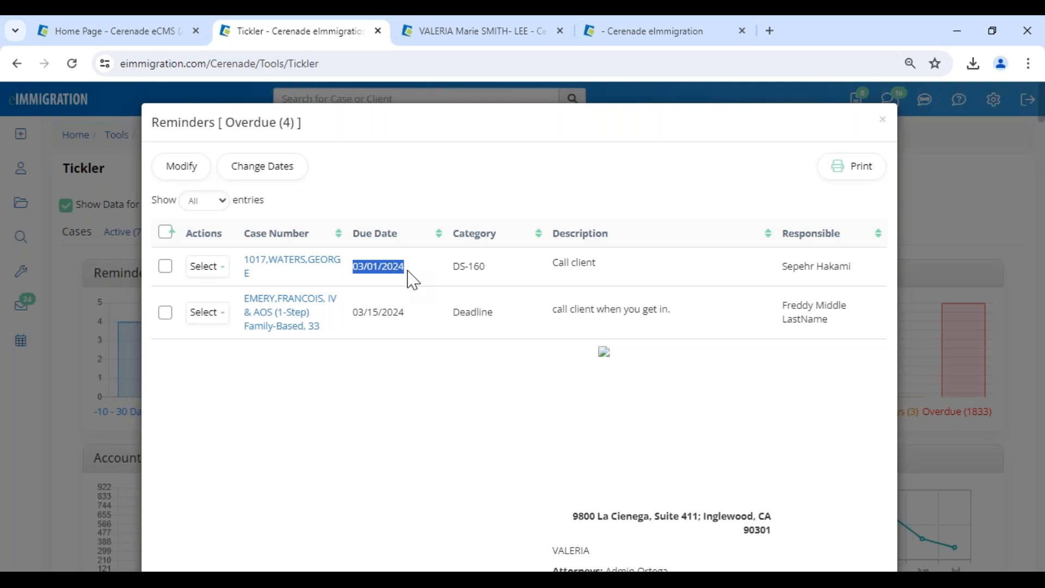
left_click(884, 126)
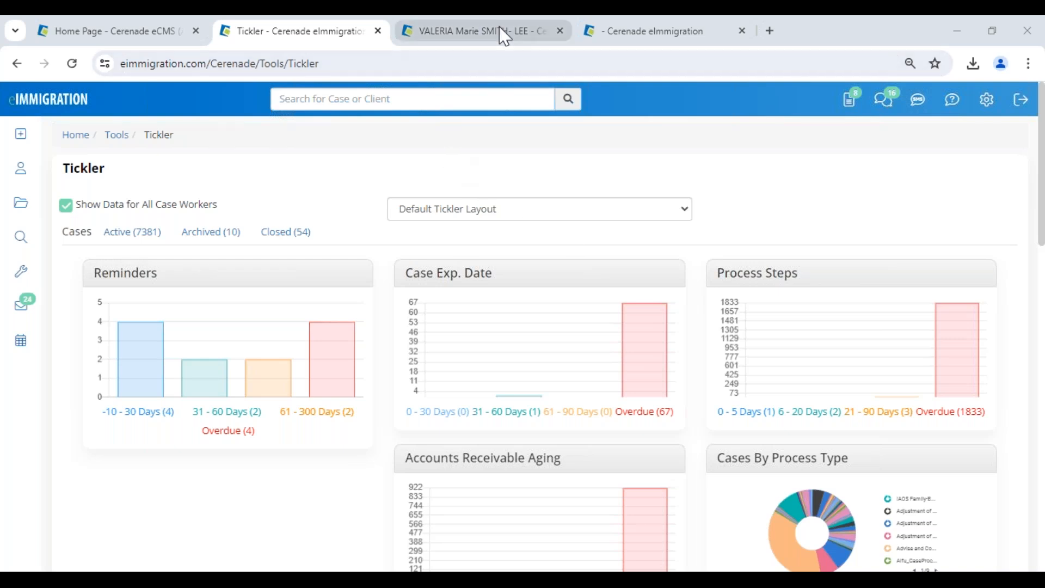
Go to the Cases search page and bring up the client's Members page of linked contacts.
scroll(430, 313, "down", 1)
scroll(426, 313, "up", 1)
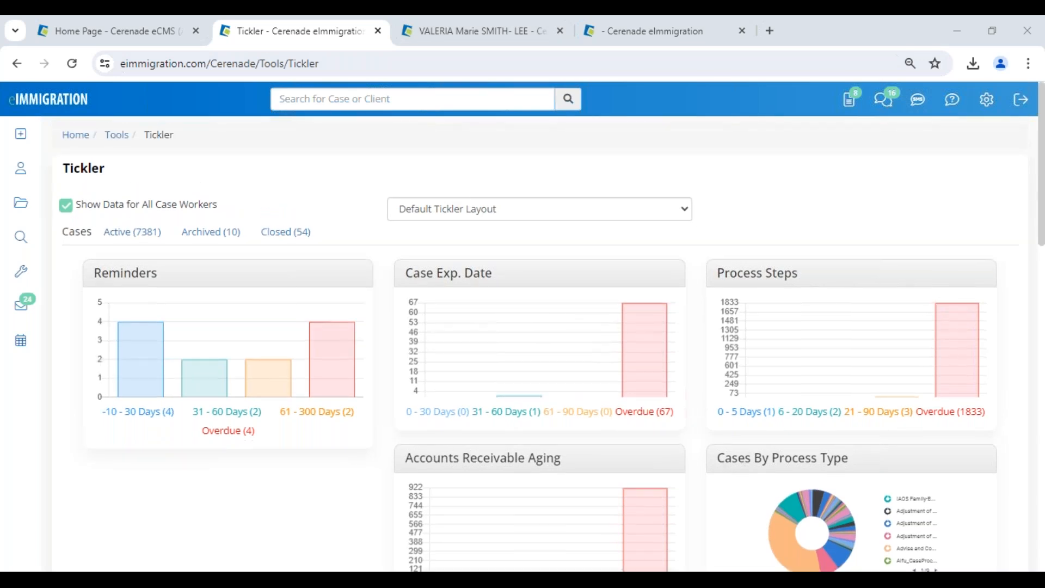
left_click(21, 203)
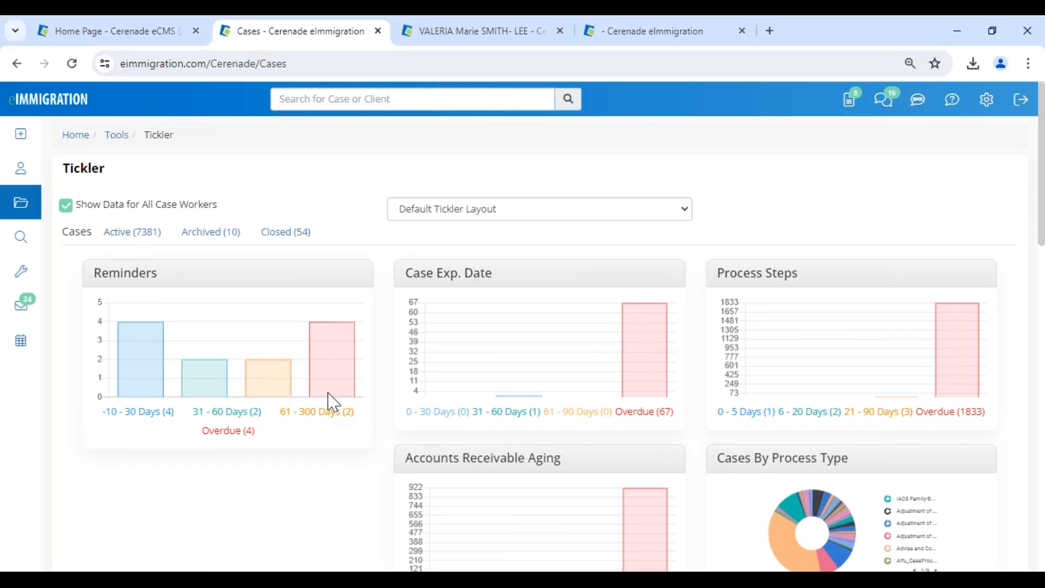
left_click(190, 374)
Review the client's History for Previous Addresses and Marriage.
left_click(460, 33)
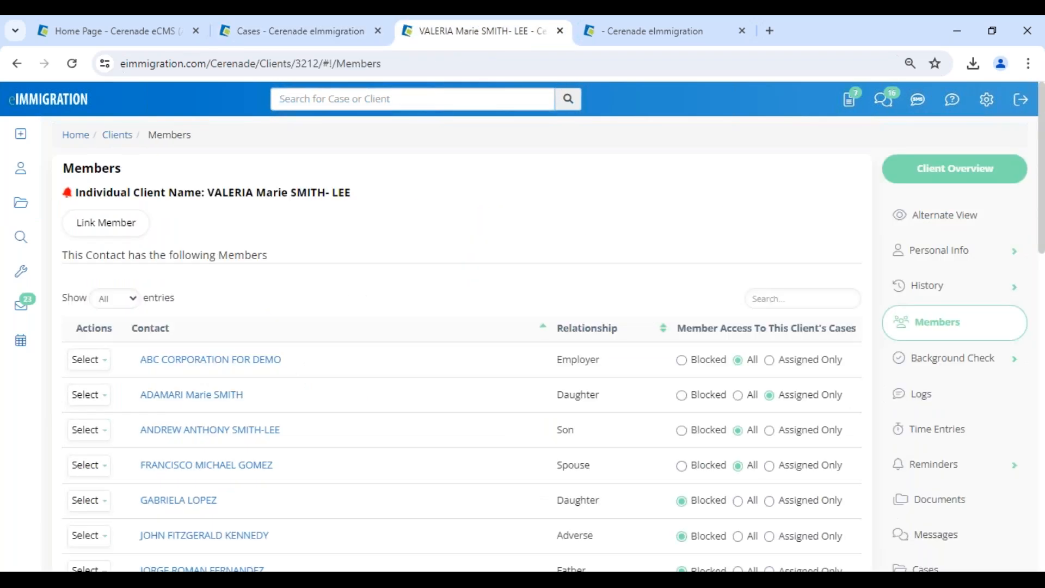
scroll(789, 404, "down", 2)
left_click(927, 134)
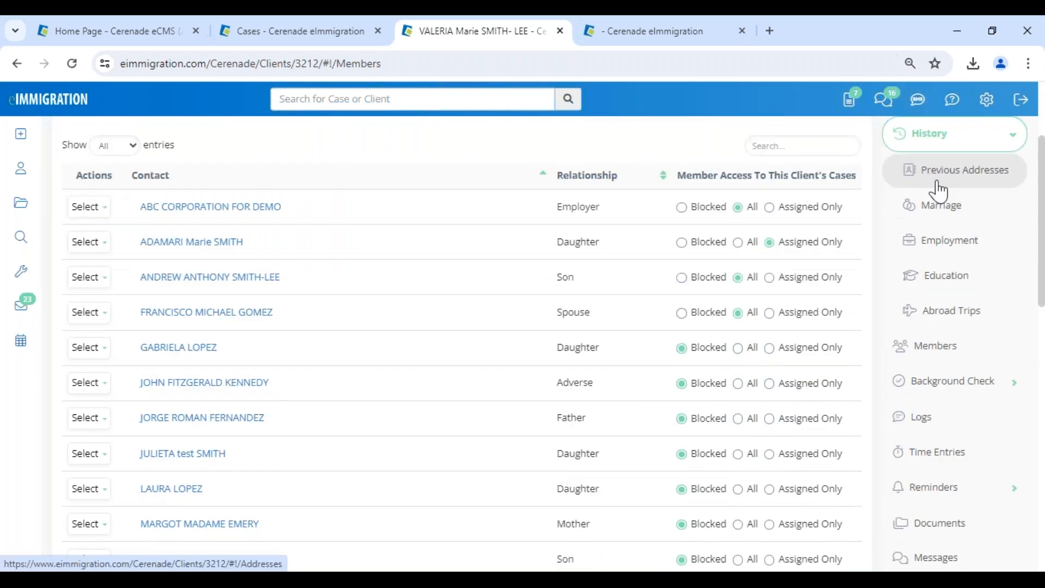
left_click(934, 177)
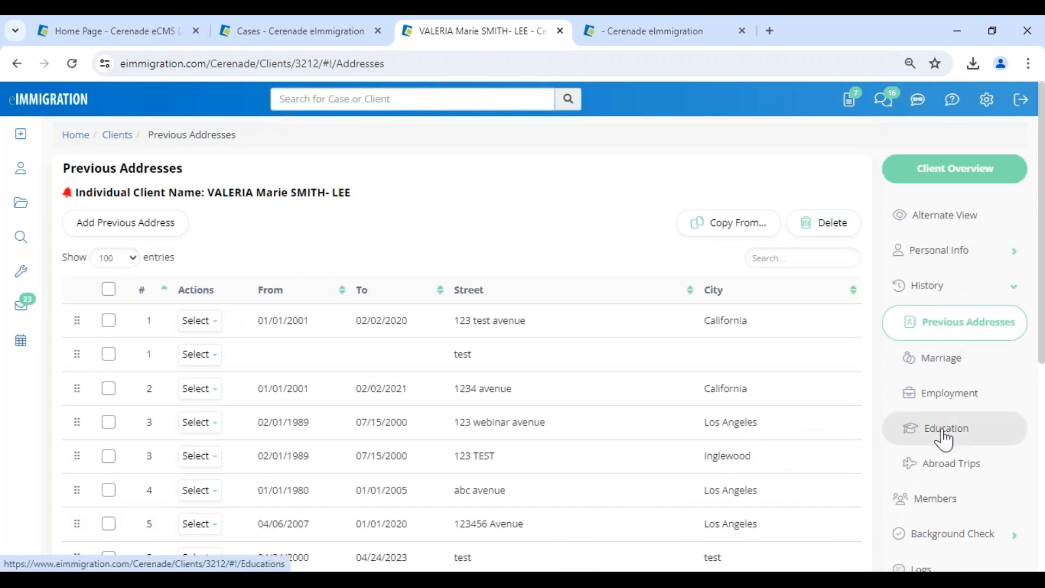
left_click(941, 360)
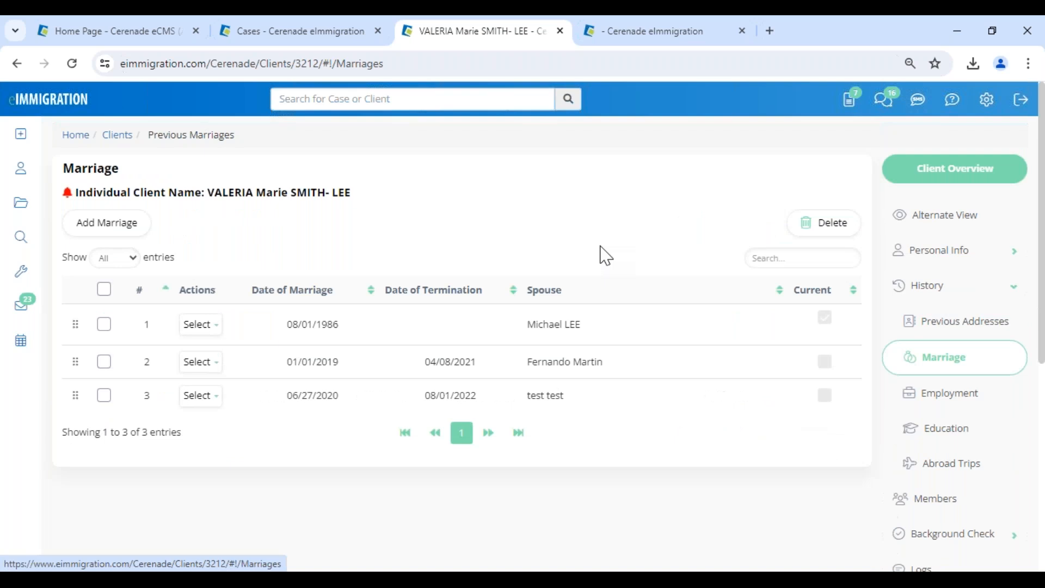
Open the I-130 form from the case's Forms list.
left_click(305, 31)
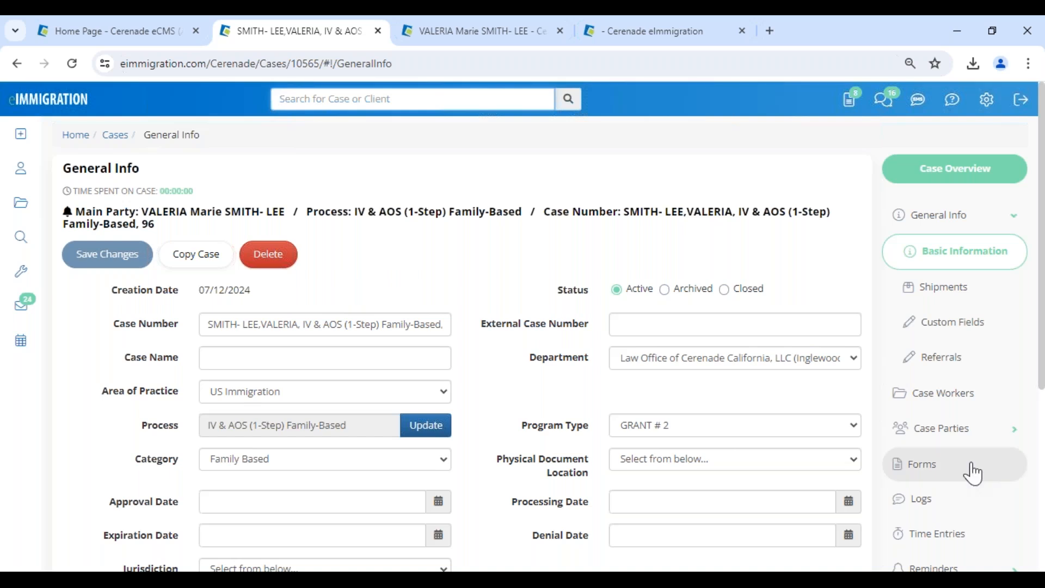
left_click(956, 469)
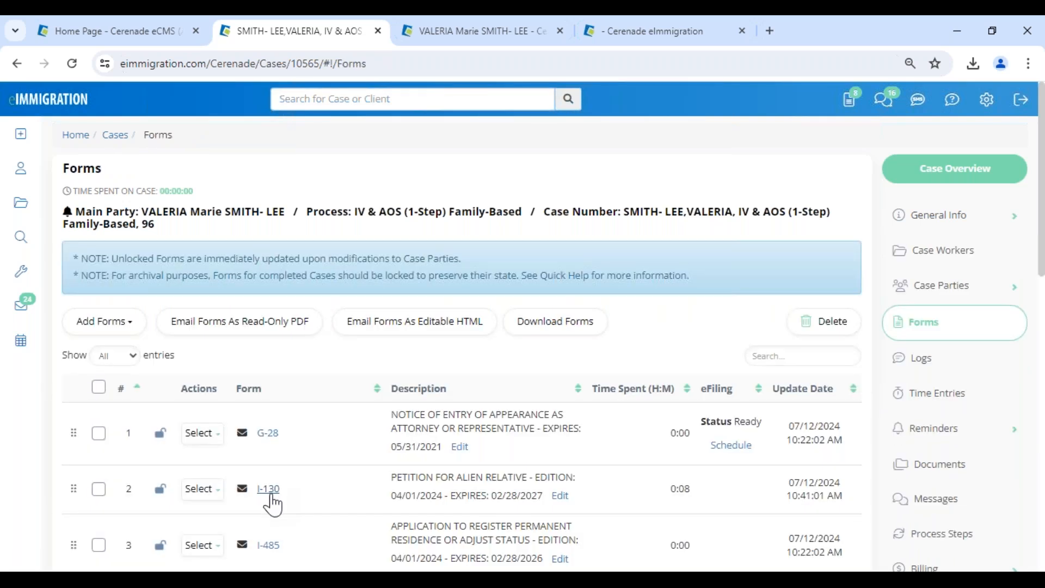
scroll(272, 505, "down", 4)
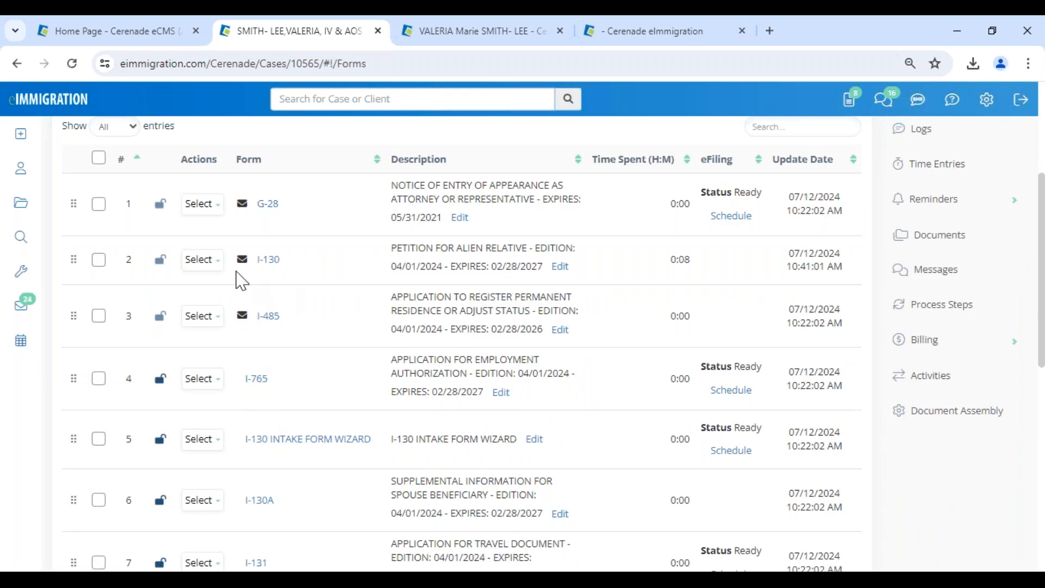
left_click(268, 261)
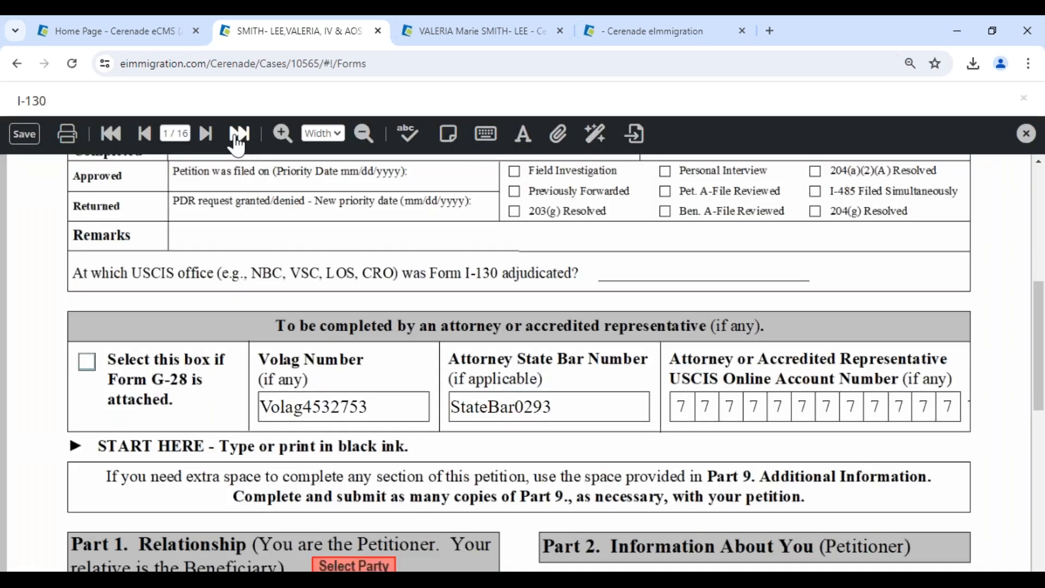
On the I-130's last page, clear the N/A in 3.b and add the SONY, CEO entry to the addendum.
left_click(237, 139)
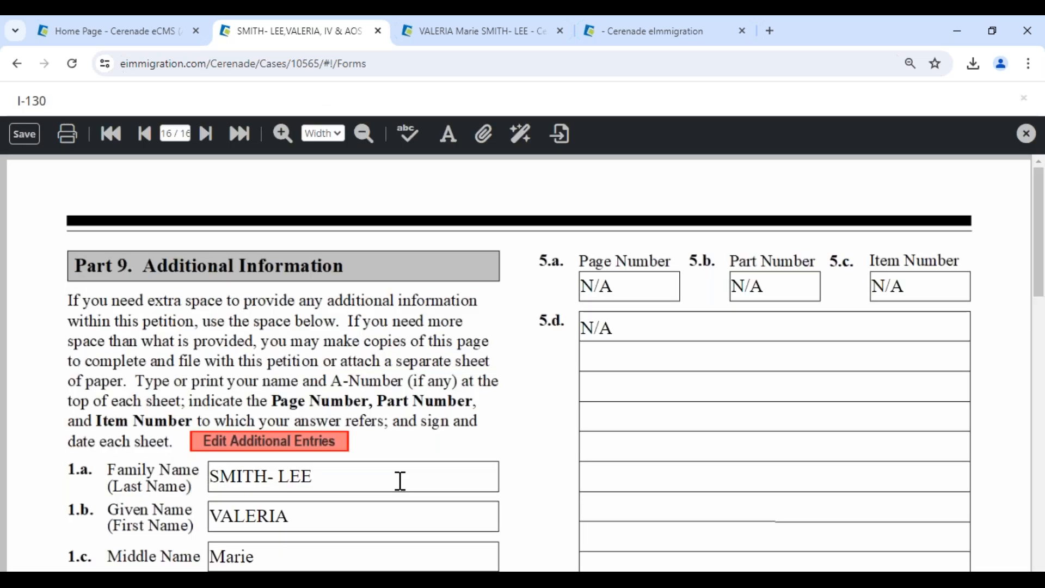
scroll(399, 480, "down", 3)
left_click(342, 443)
key("BackSpace")
key("BackSpace")
key("BackSpace")
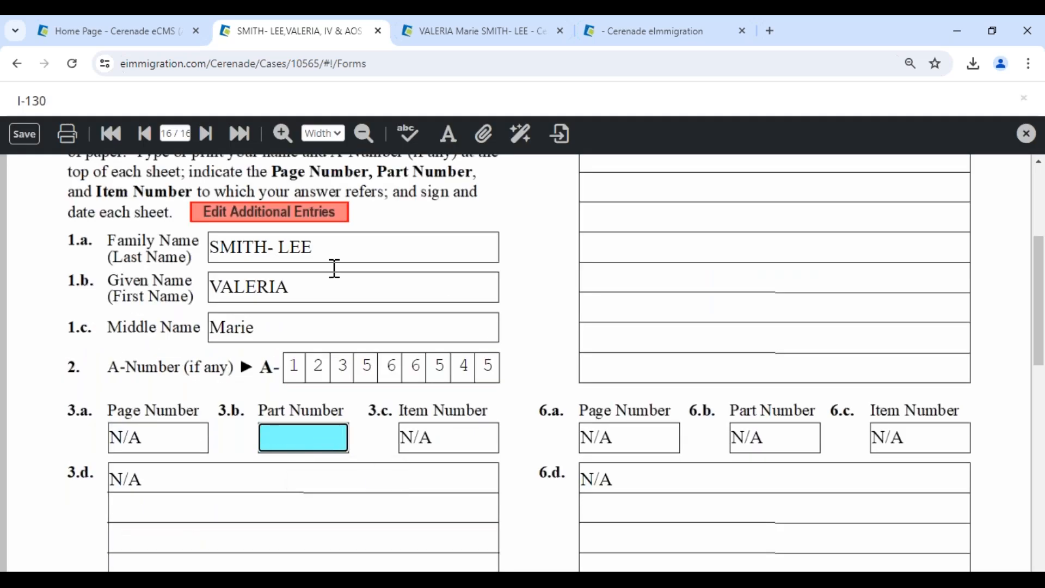
left_click(320, 215)
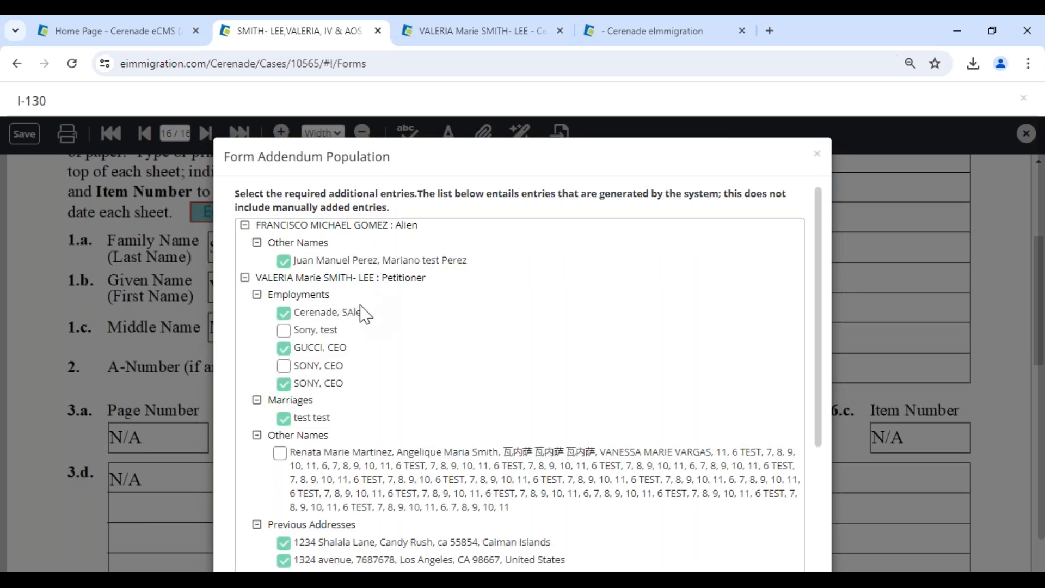
left_click(283, 365)
scroll(490, 409, "down", 5)
left_click(253, 534)
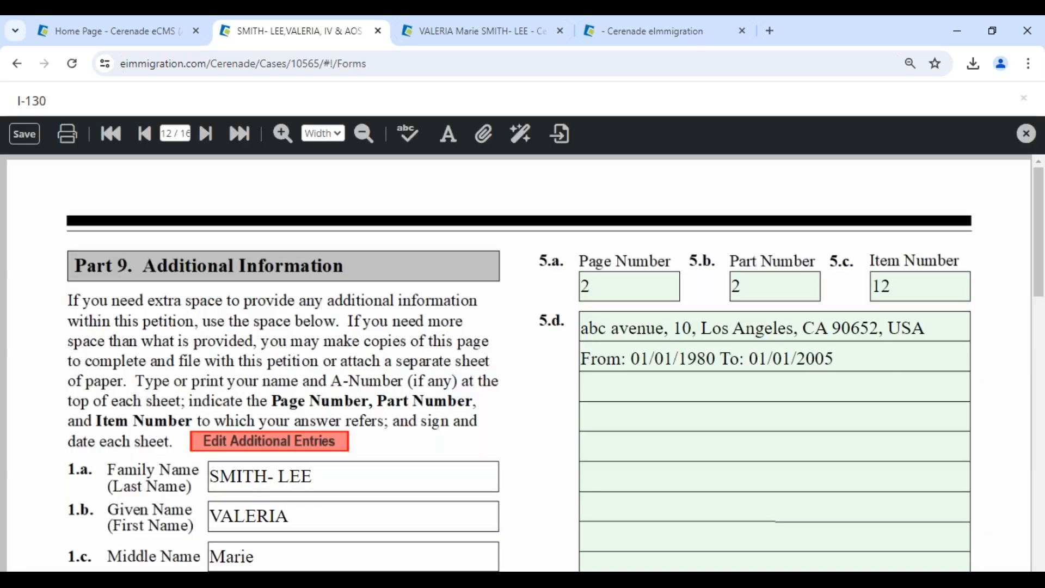
Clear the 12 from Item Number 3.c and reopen the additional addendum entries list.
scroll(376, 450, "down", 5)
left_click(439, 297)
key("BackSpace")
key("BackSpace")
left_click(309, 304)
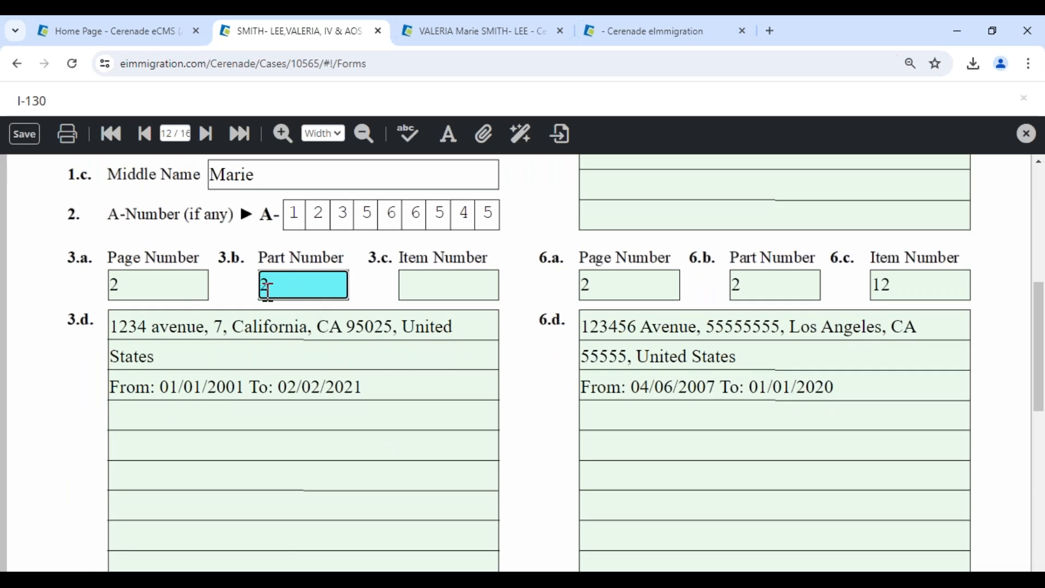
left_click(168, 281)
left_click(239, 355)
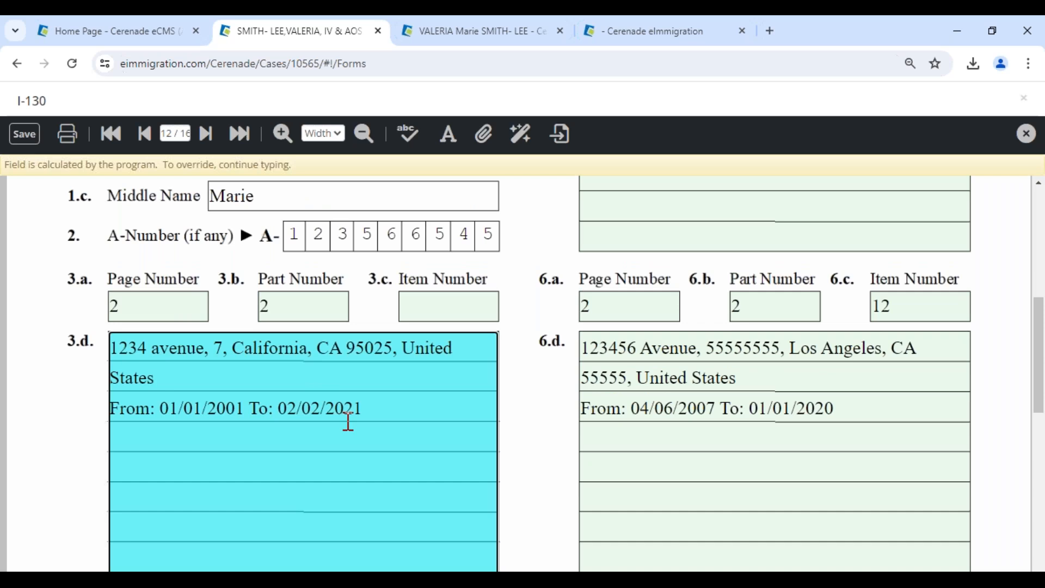
scroll(348, 422, "up", 3)
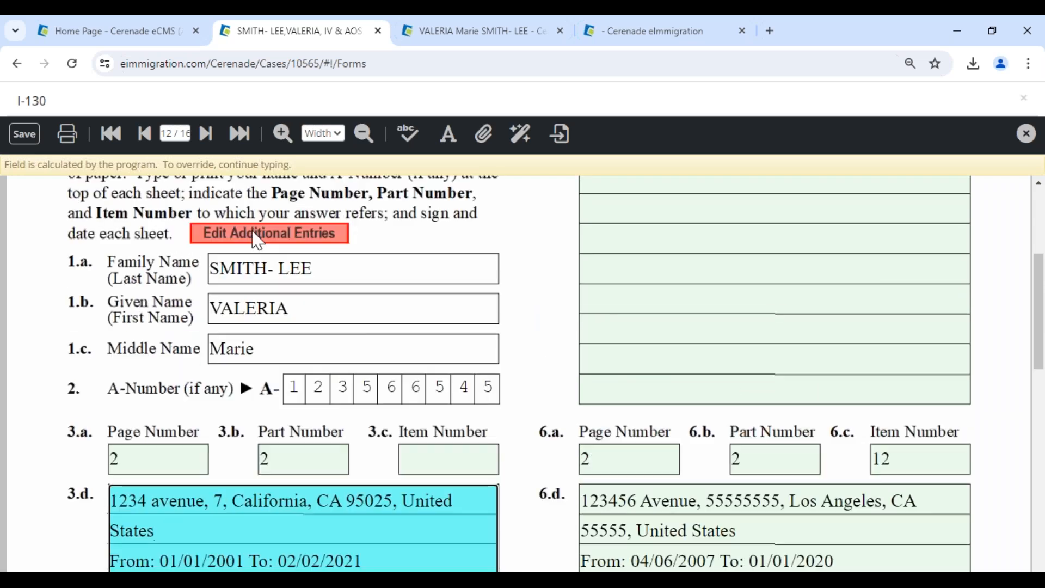
left_click(254, 234)
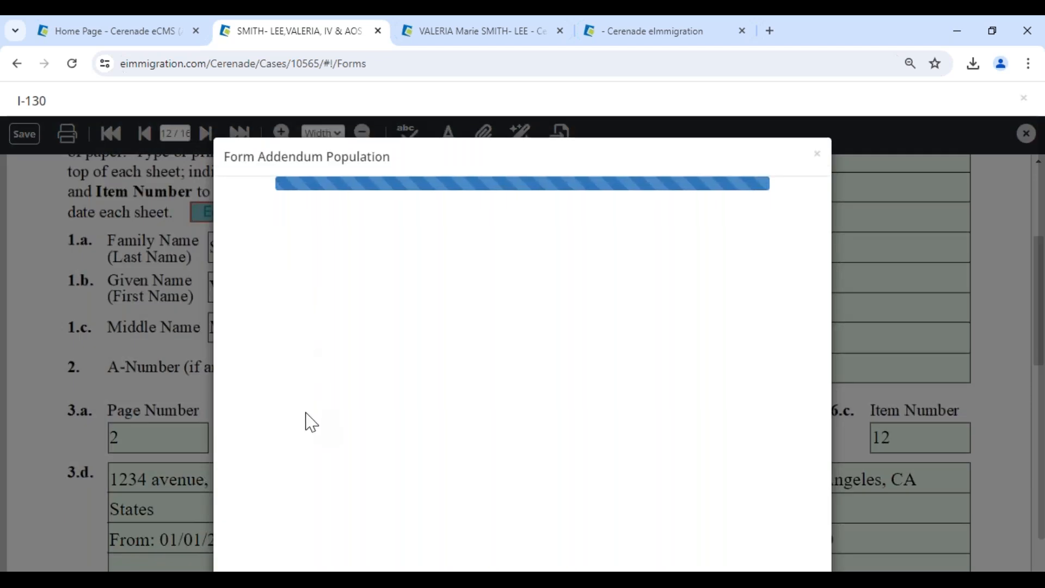
Uncheck the SONY, GUCCI and Cerenade employments, the test test marriage and other names entries.
left_click(284, 384)
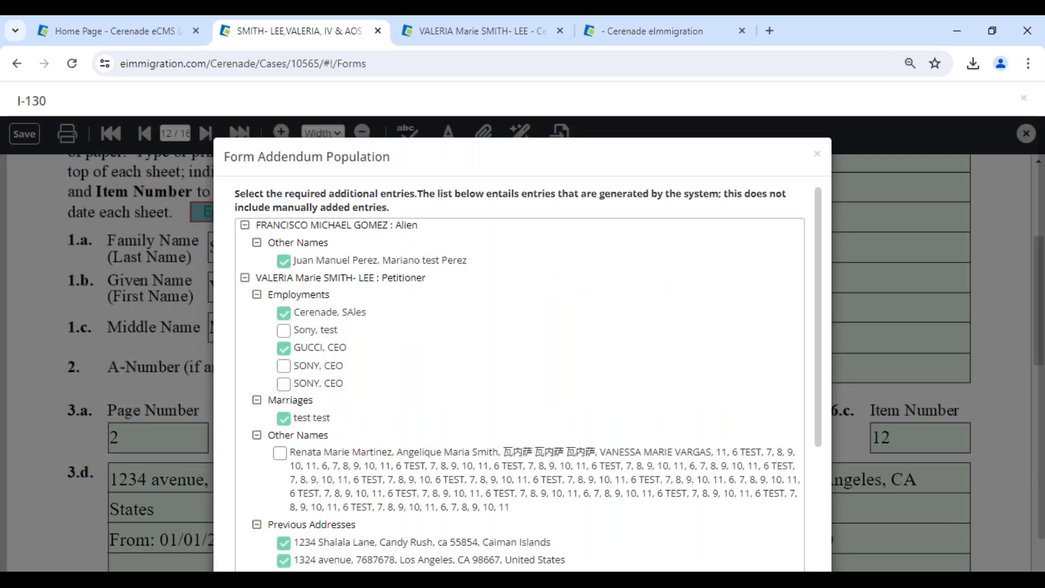
left_click(284, 348)
left_click(283, 313)
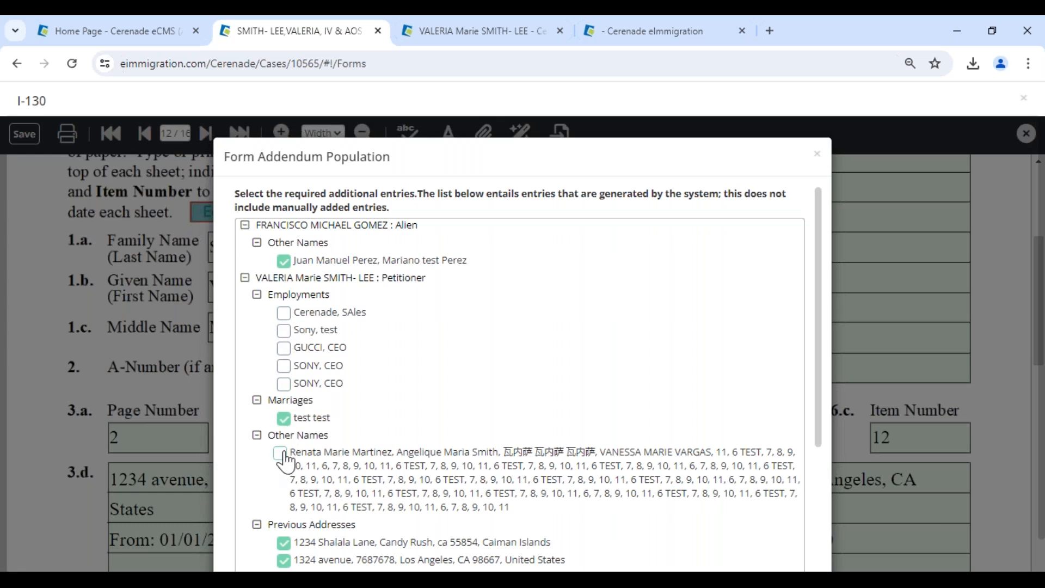
left_click(283, 419)
left_click(283, 261)
Uncheck the unwanted previous addresses (1234 Shalala Lane, 1324 avenue, abc avenue, etc.) and save the addendum.
scroll(298, 456, "down", 1)
scroll(299, 456, "down", 3)
left_click(283, 314)
left_click(284, 331)
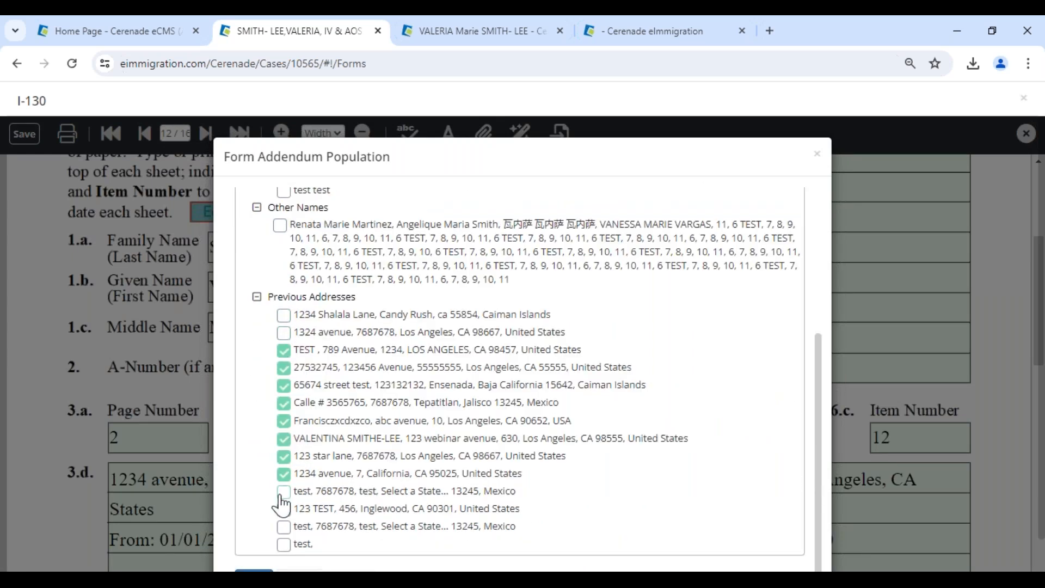
left_click(284, 473)
left_click(284, 420)
left_click(283, 384)
scroll(284, 385, "down", 1)
scroll(299, 490, "down", 1)
left_click(254, 534)
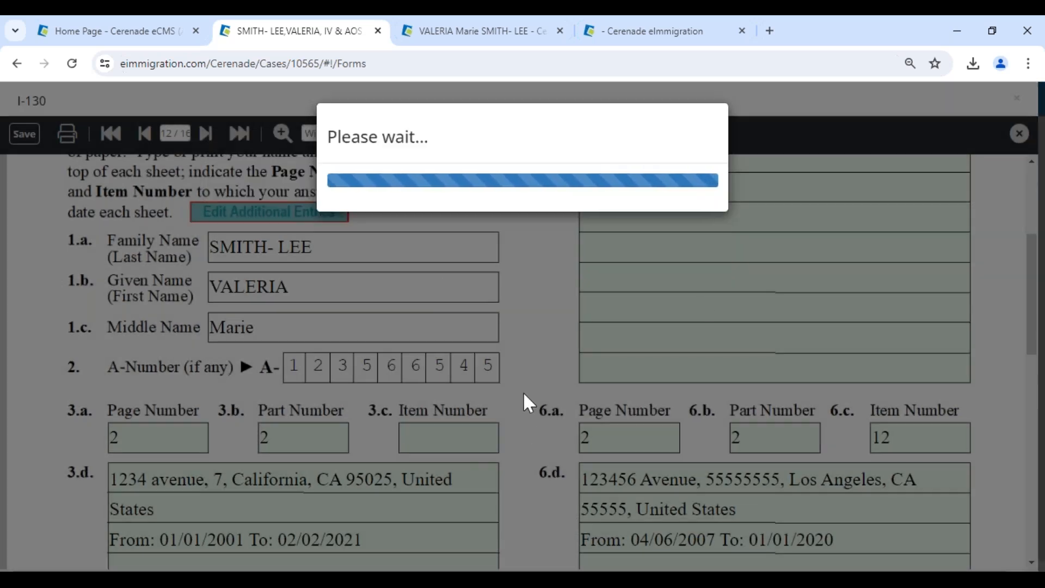
Save the I-130 form to the server and close it.
scroll(532, 408, "down", 8)
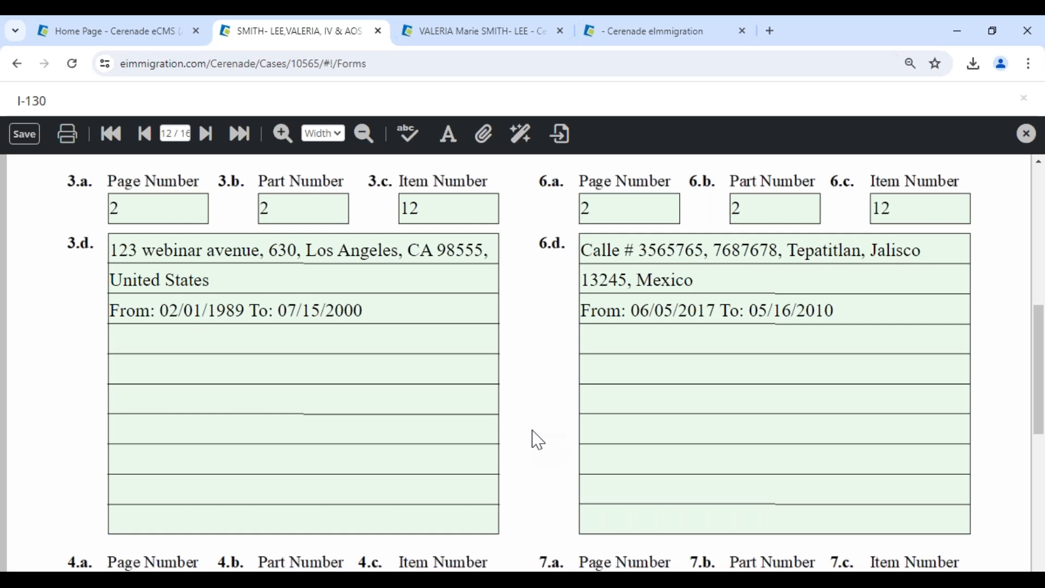
scroll(532, 440, "down", 7)
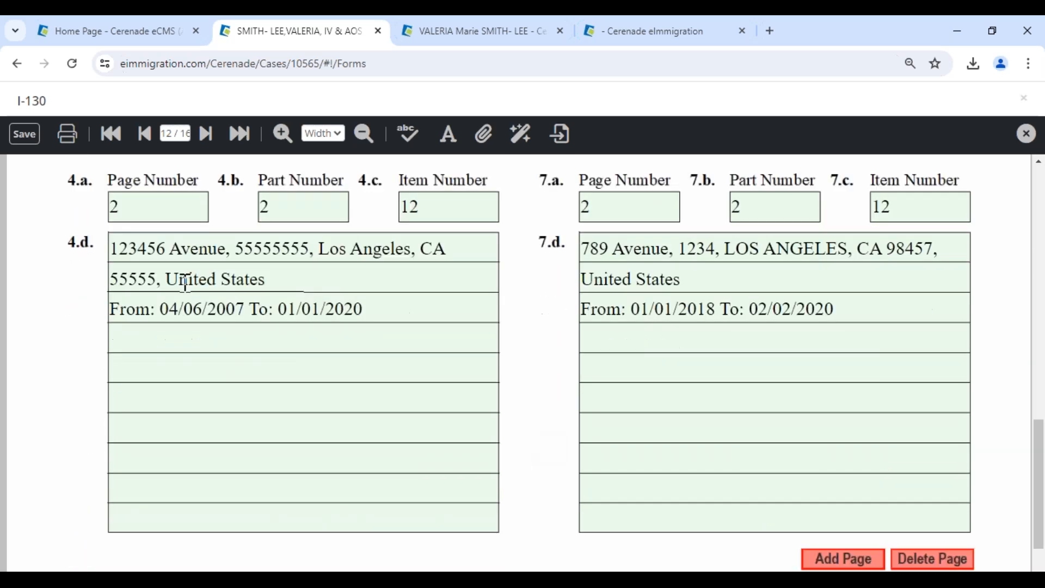
scroll(574, 418, "up", 6)
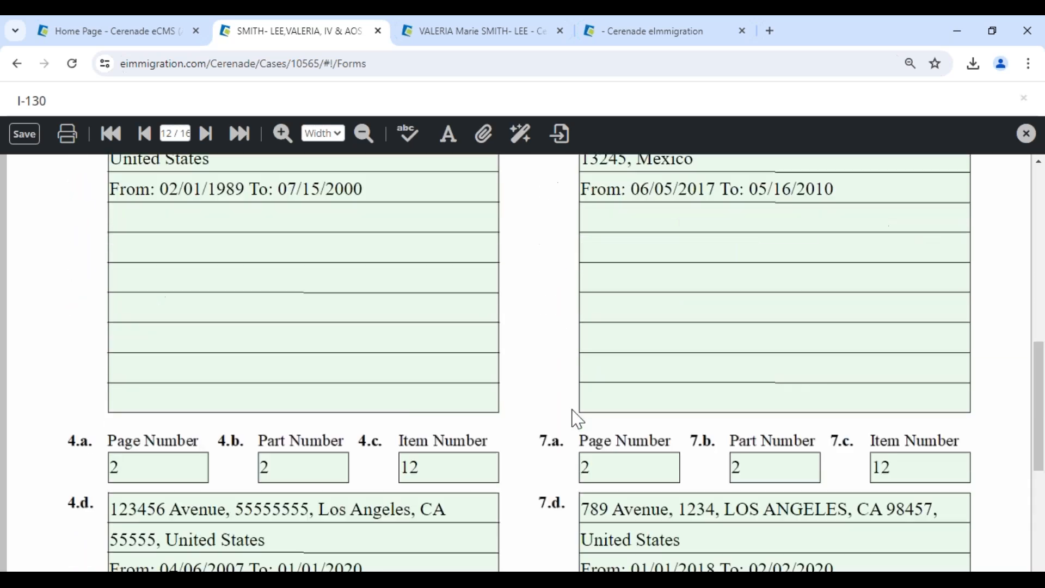
scroll(574, 382, "up", 3)
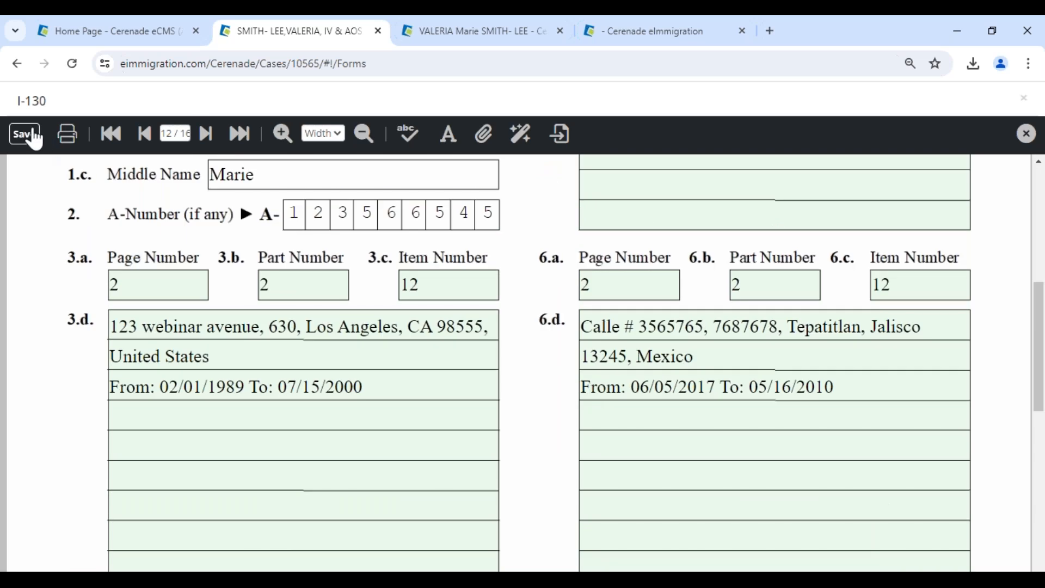
left_click(33, 135)
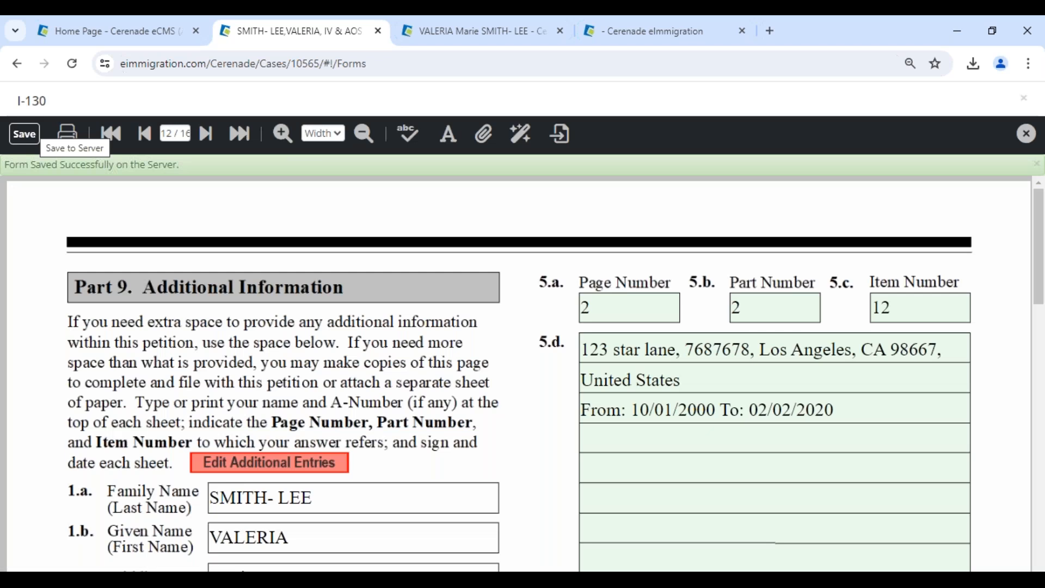
left_click(1027, 136)
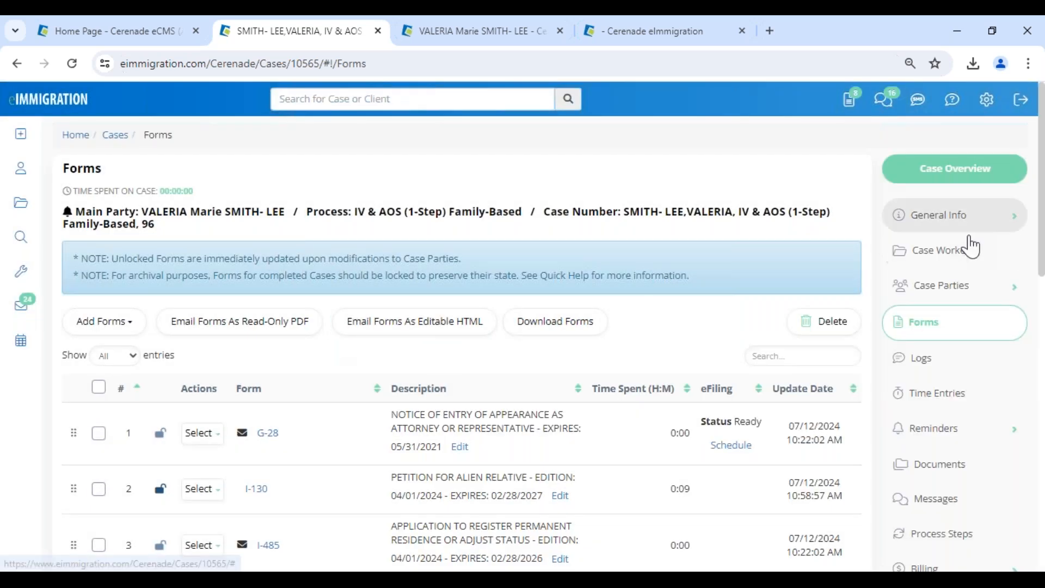
In Basic Information, set the case status to Closed with reason Case Denied.
left_click(956, 215)
left_click(949, 249)
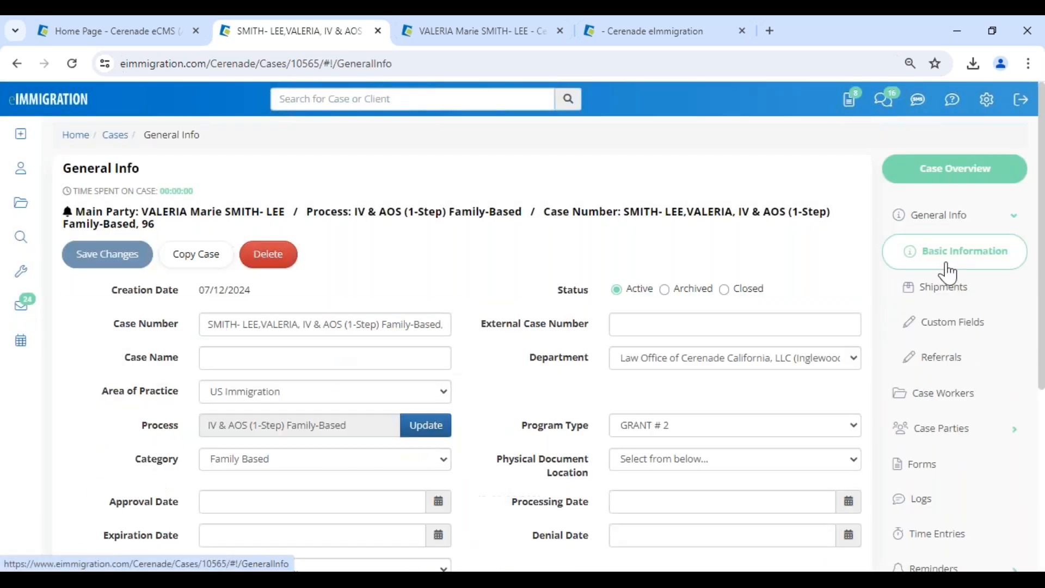
left_click(696, 294)
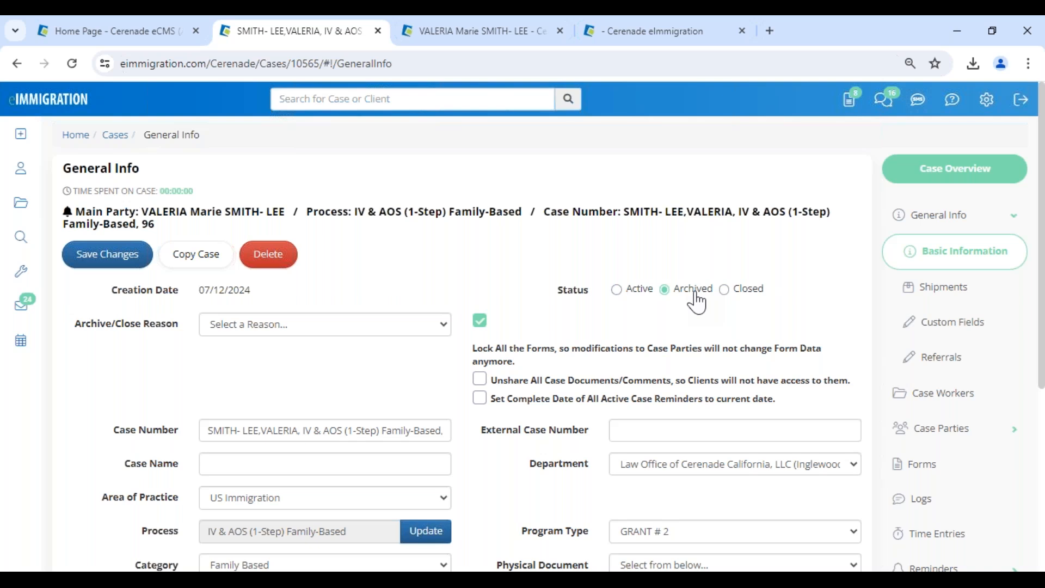
left_click(746, 303)
left_click(252, 330)
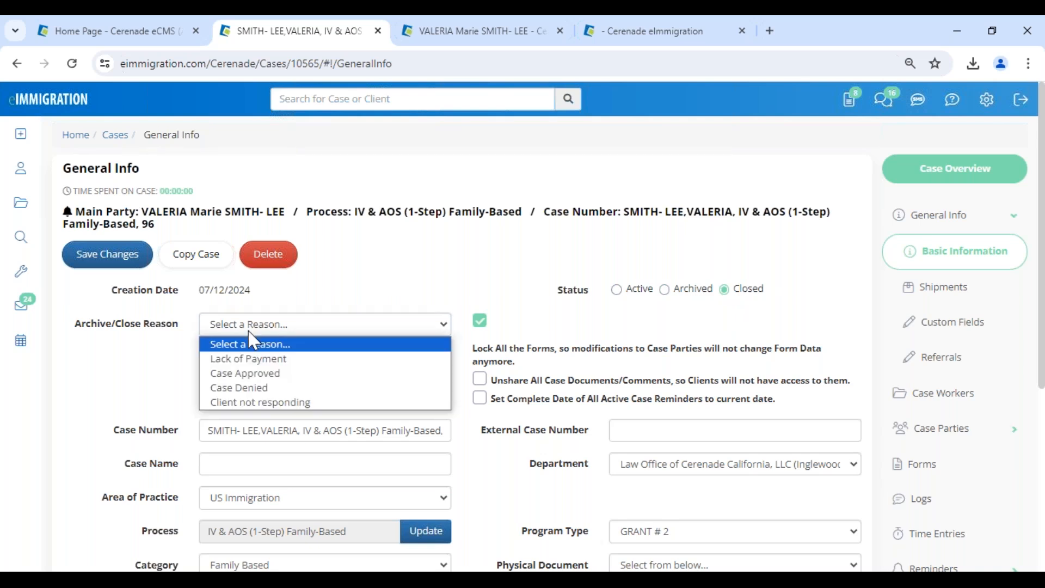
left_click(270, 388)
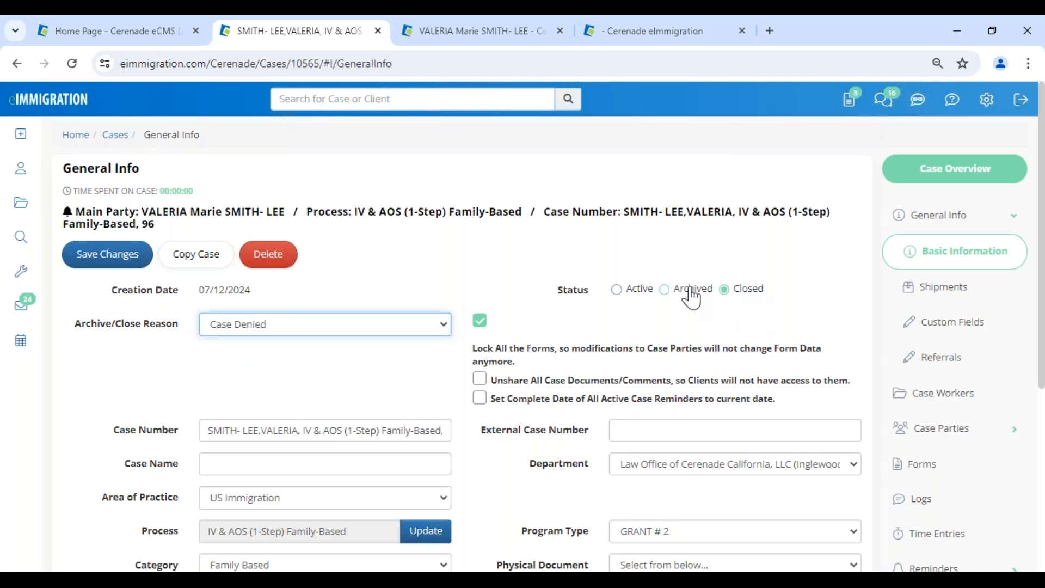
left_click(308, 329)
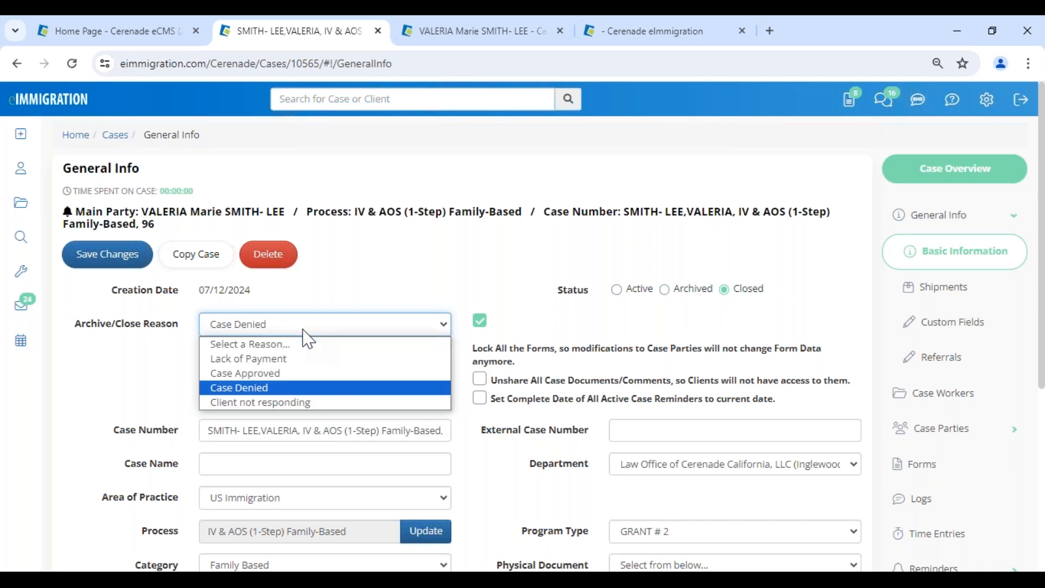
left_click(356, 299)
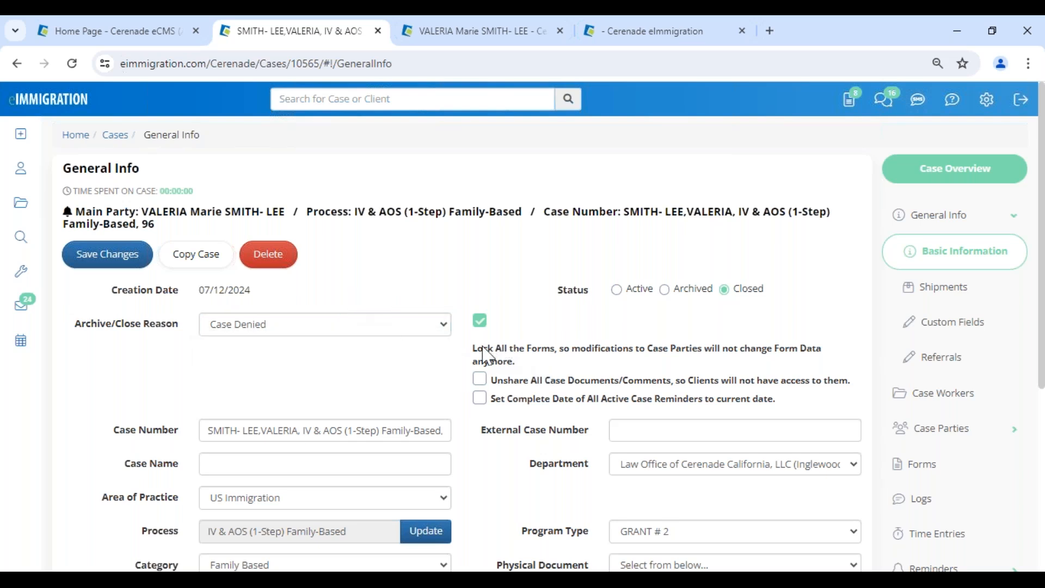
Leave forms unlocked, unshare documents and comments from clients, and complete active reminders.
left_click_drag(477, 349, 781, 363)
left_click(848, 363)
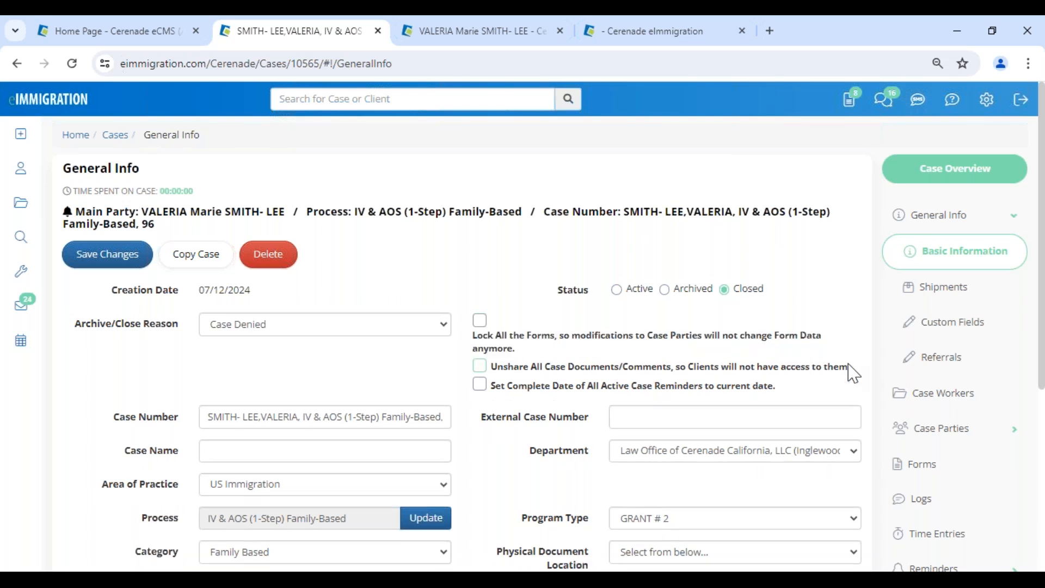
left_click(516, 367)
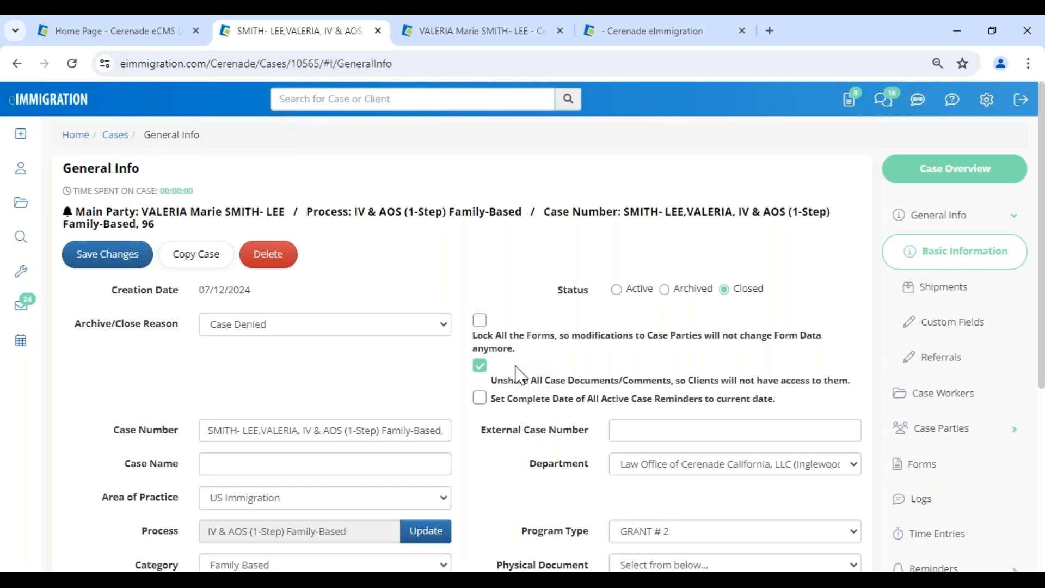
left_click(516, 404)
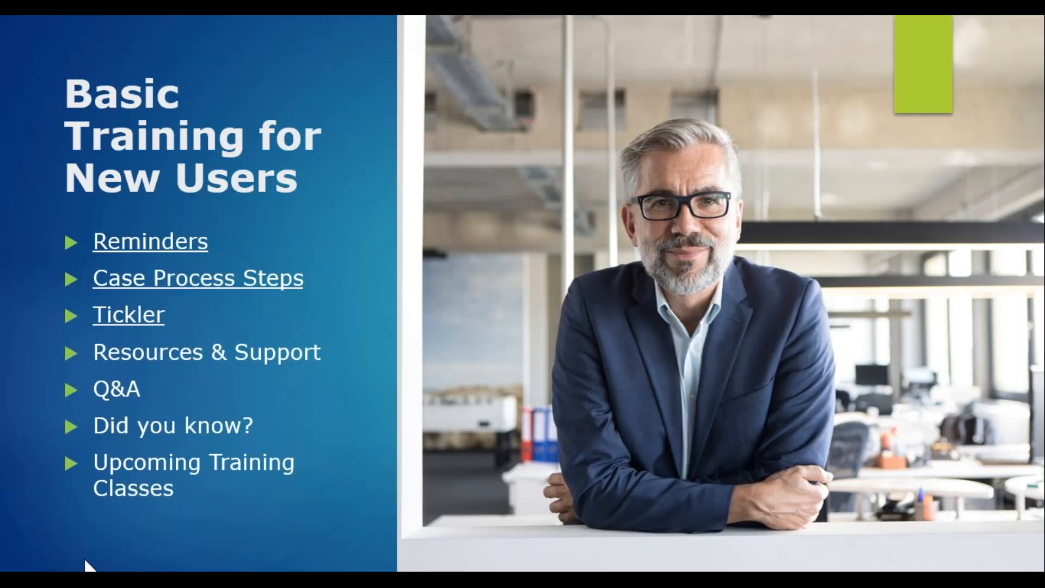
Advance to Resources & Support and reveal phone hours, 24/7 email, Technical Support Message, feedback and User's Guide bullets.
key("Right")
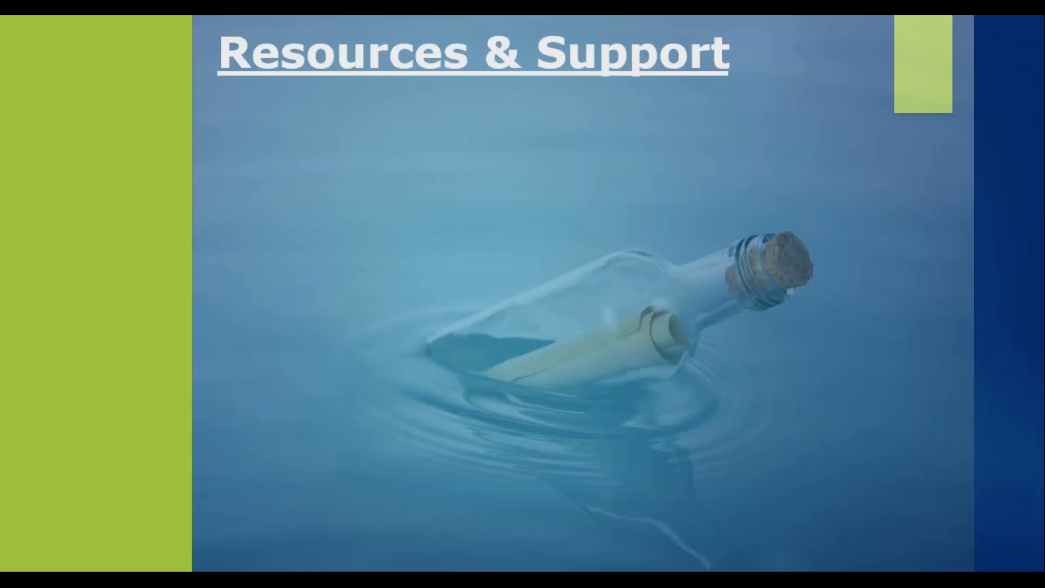
left_click(131, 488)
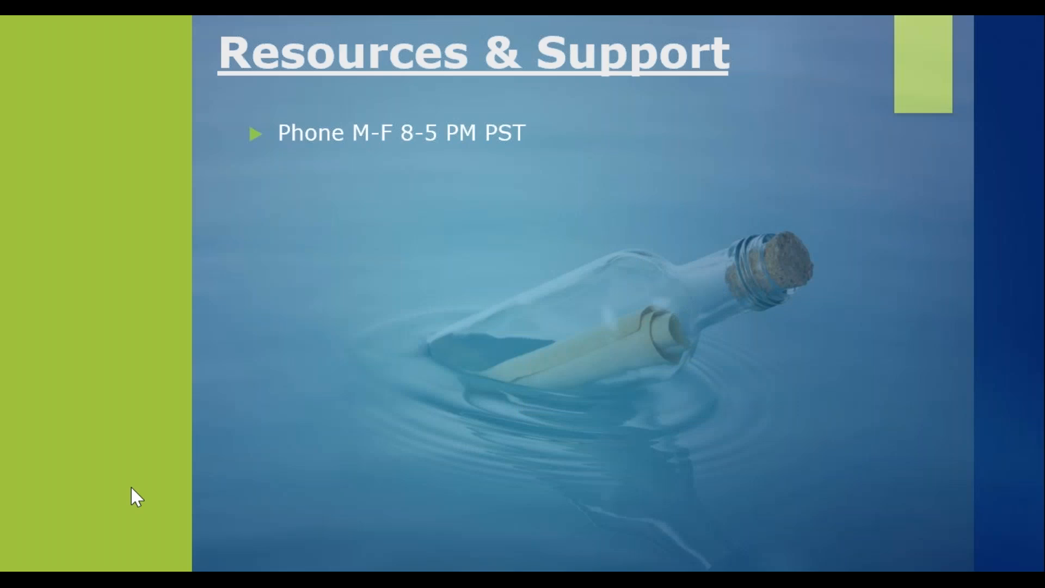
left_click(131, 487)
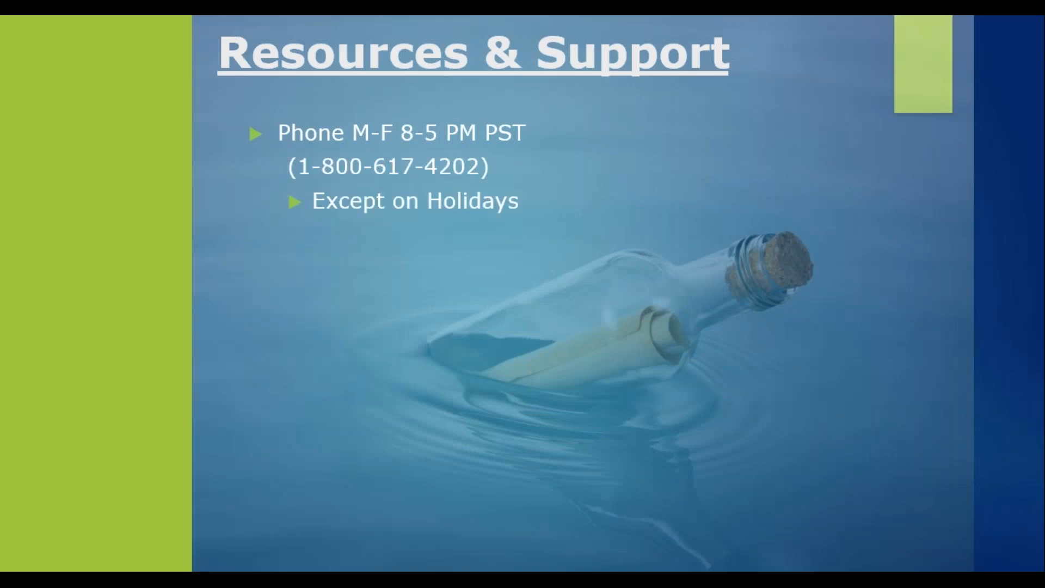
key("Right")
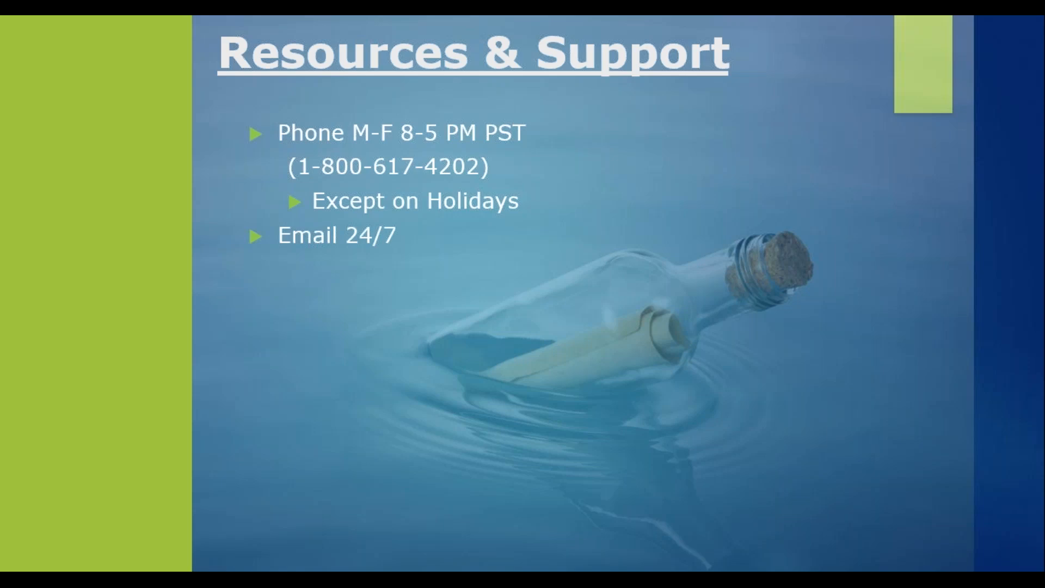
key("Right")
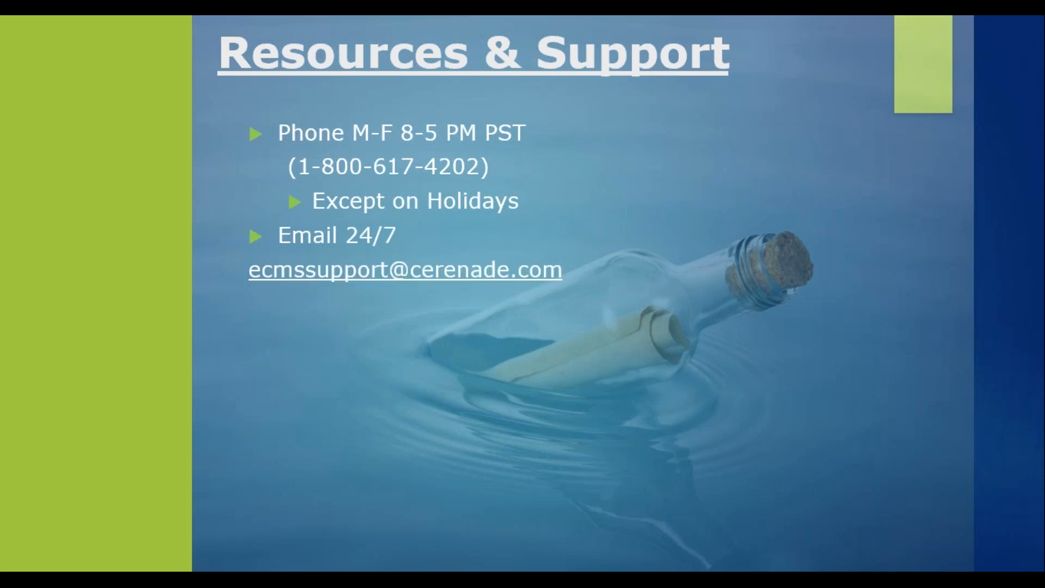
key("Right")
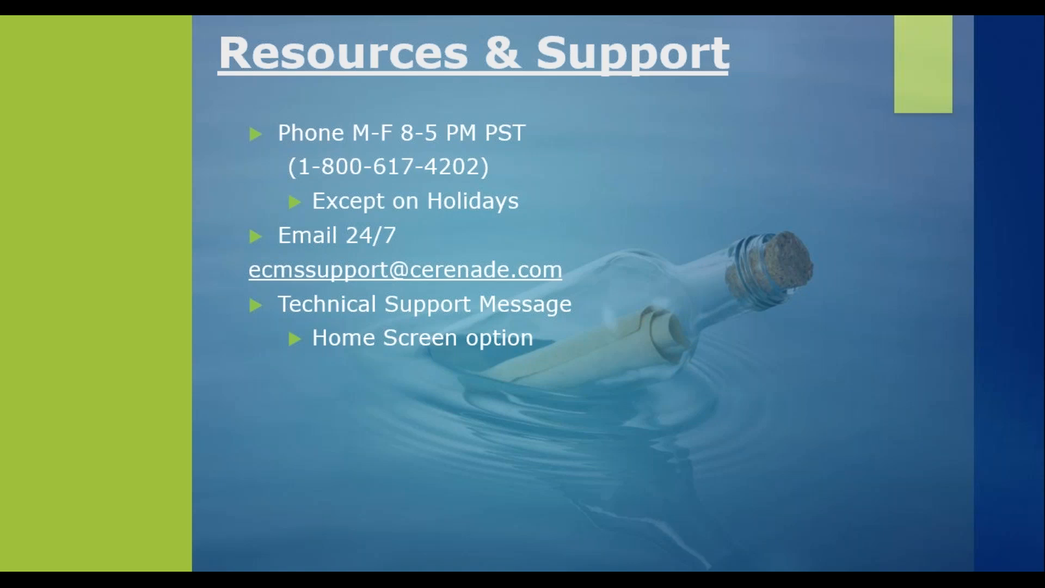
key("Right")
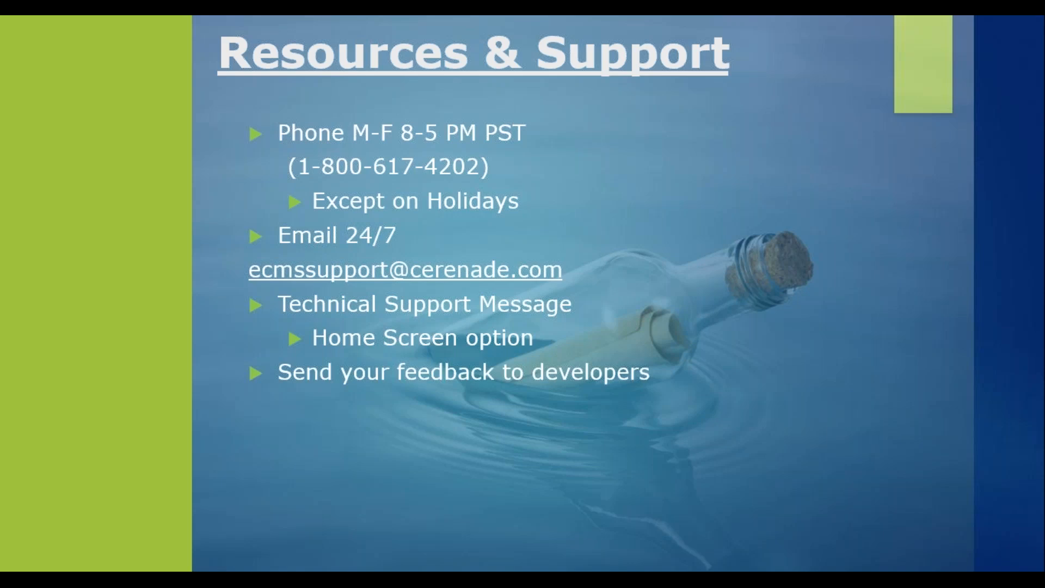
key("Right")
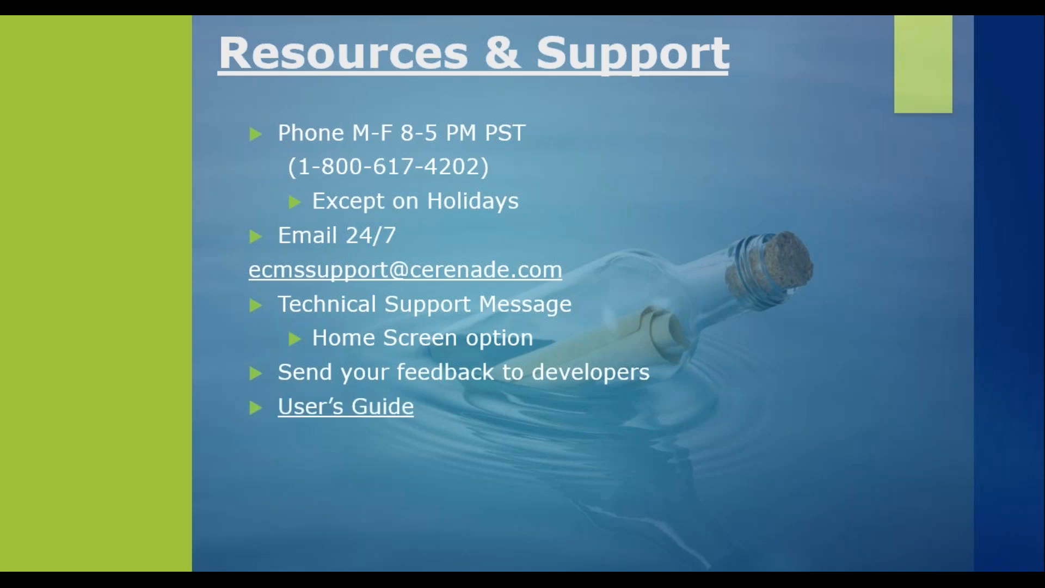
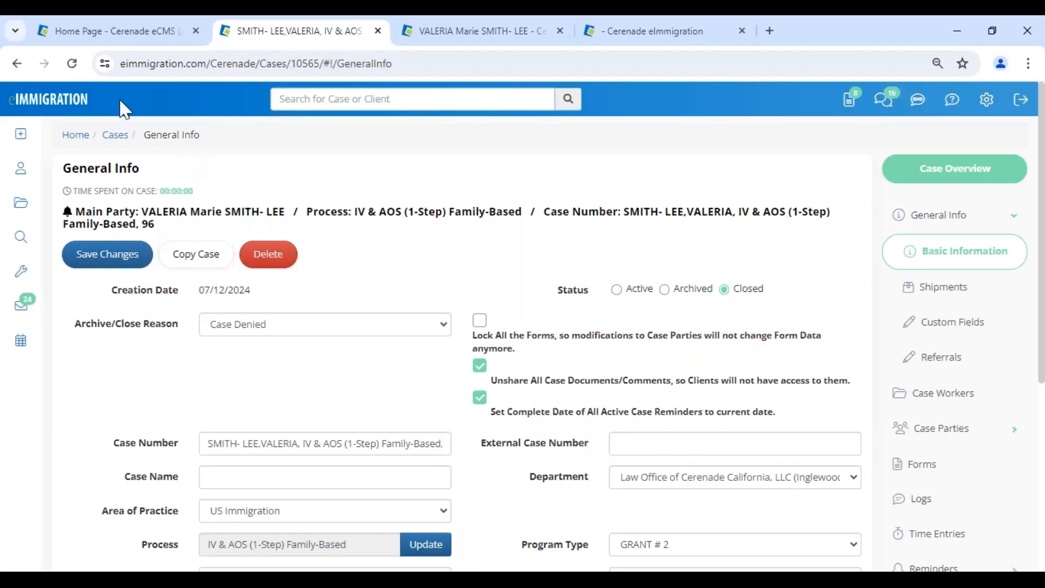
Return to the eImmigration home dashboard from the closed case.
left_click(62, 113)
Close the leftover browser tabs, then preview and dismiss the new client/contact form.
left_click(561, 31)
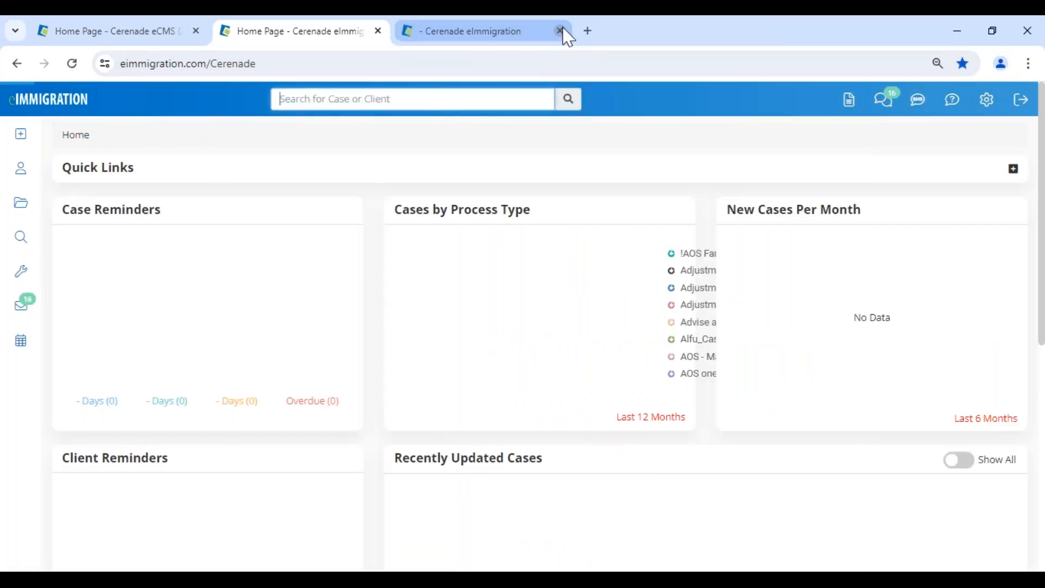
left_click(563, 31)
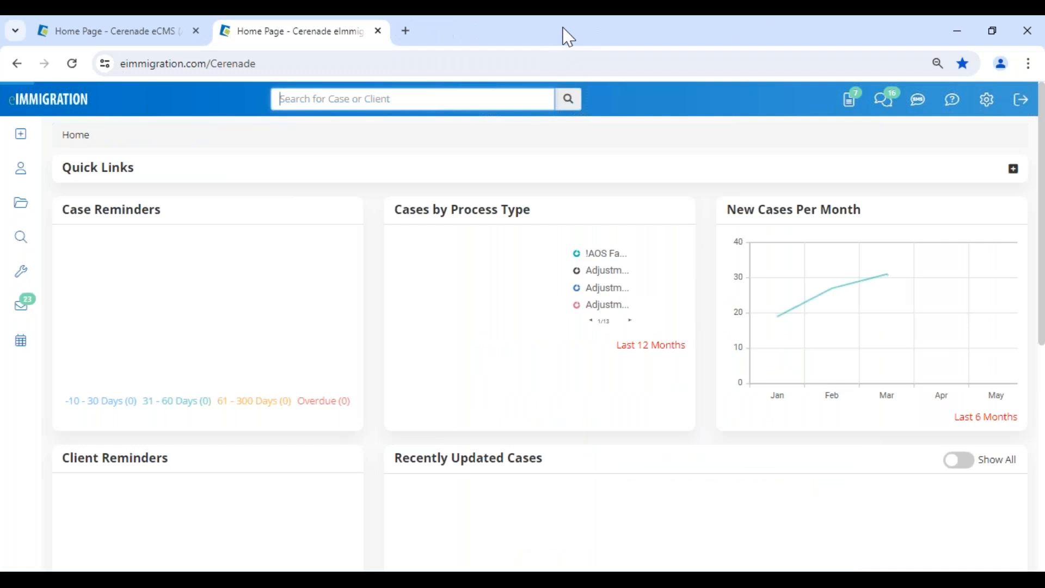
left_click(24, 145)
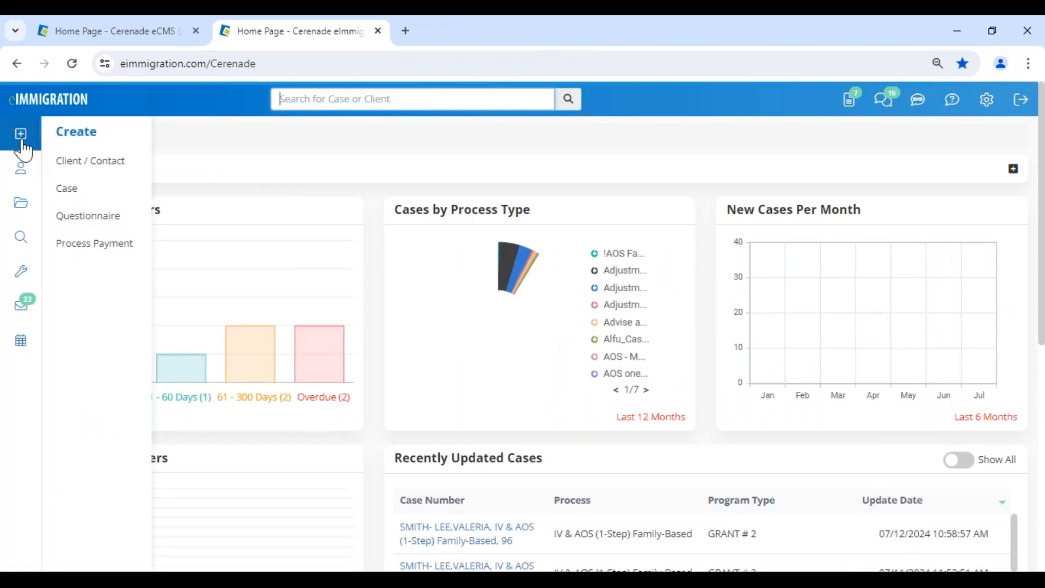
left_click(92, 164)
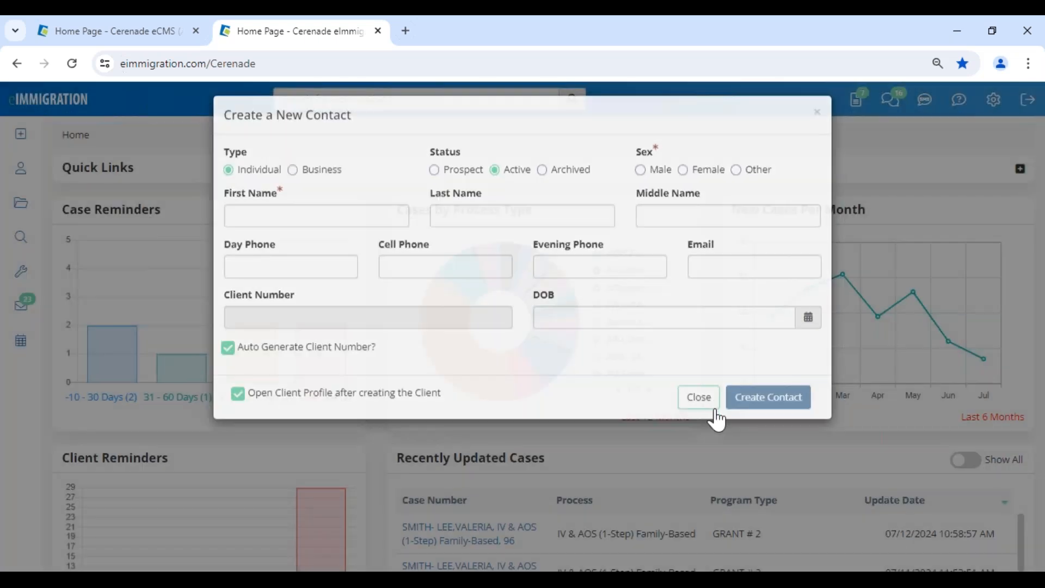
left_click(716, 412)
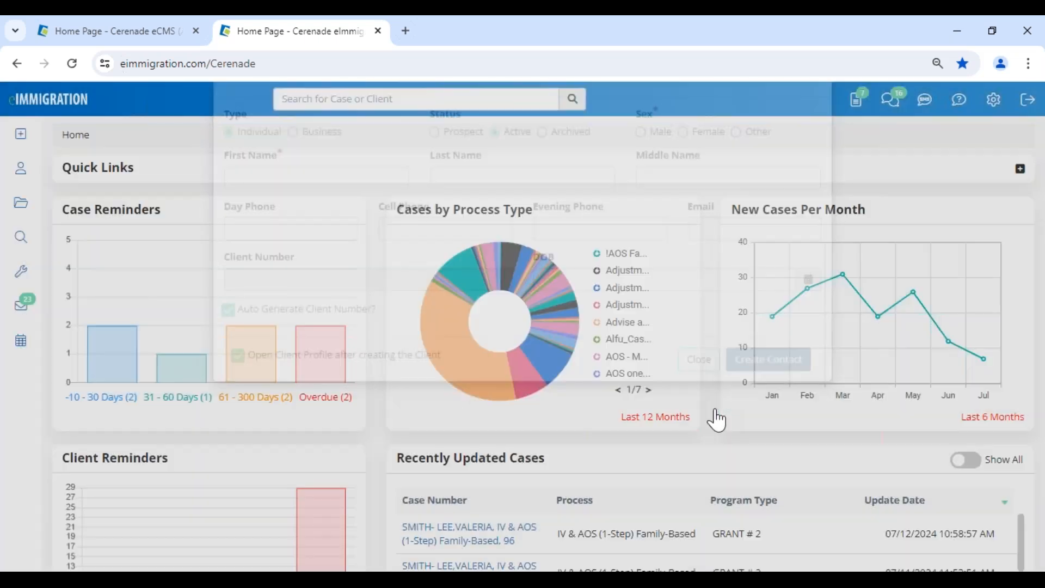
scroll(716, 420, "down", 7)
Open the client from Recently Updated Clients, enter a new External Client Number, and save.
left_click(214, 385)
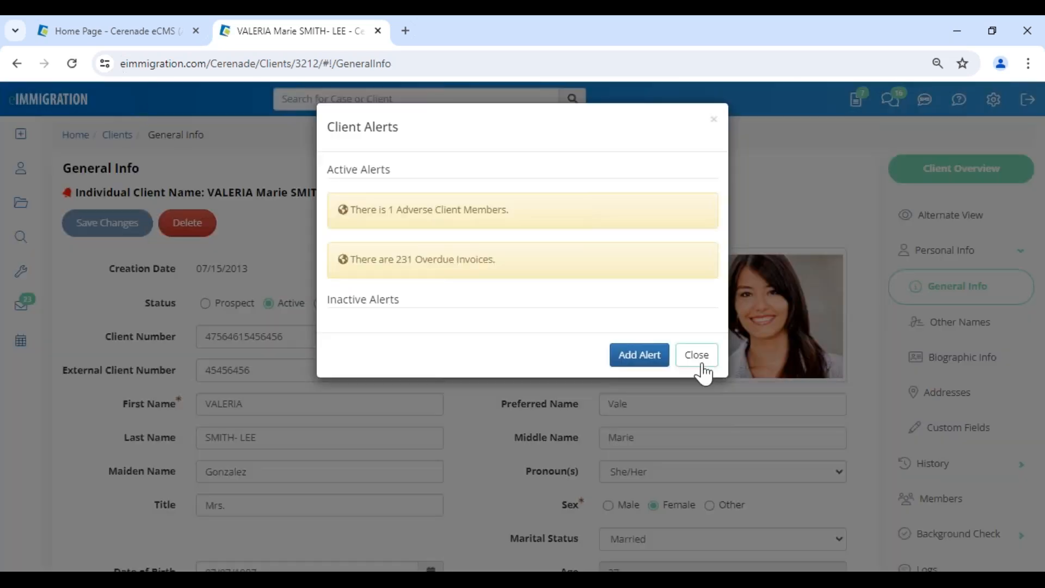
left_click(700, 364)
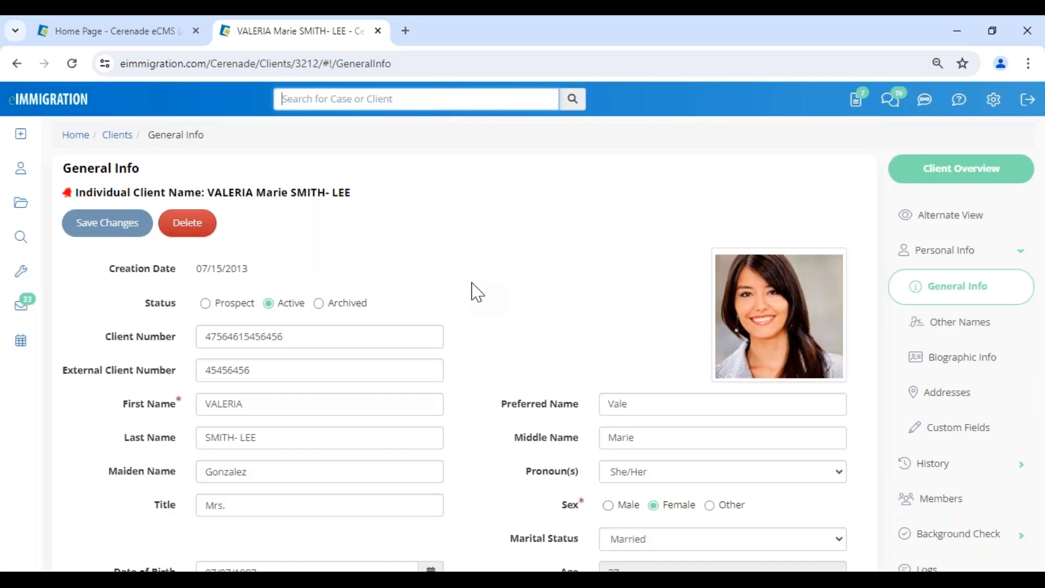
left_click(330, 364)
type("bgfghfhgf")
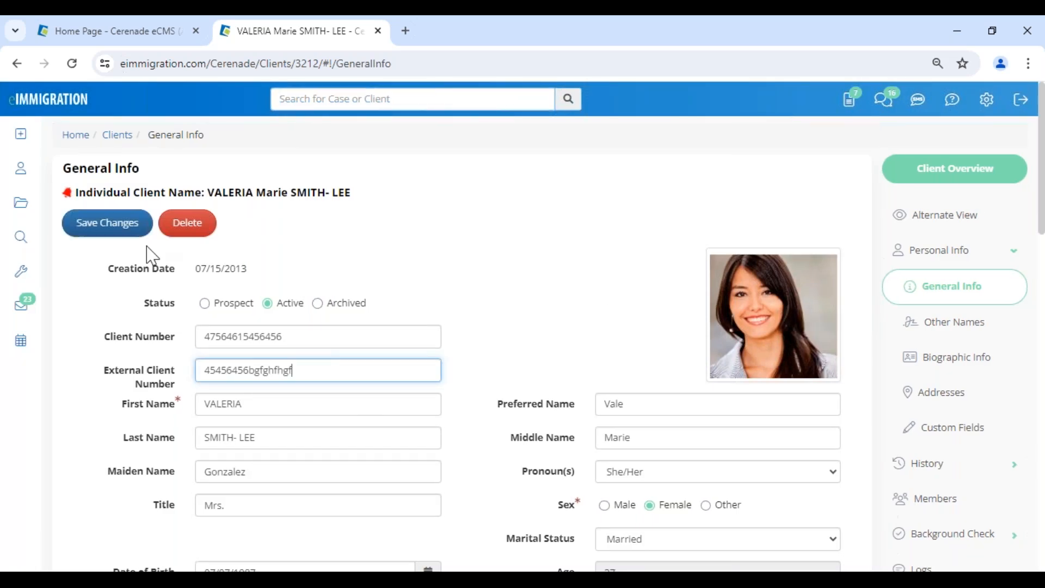
left_click(126, 235)
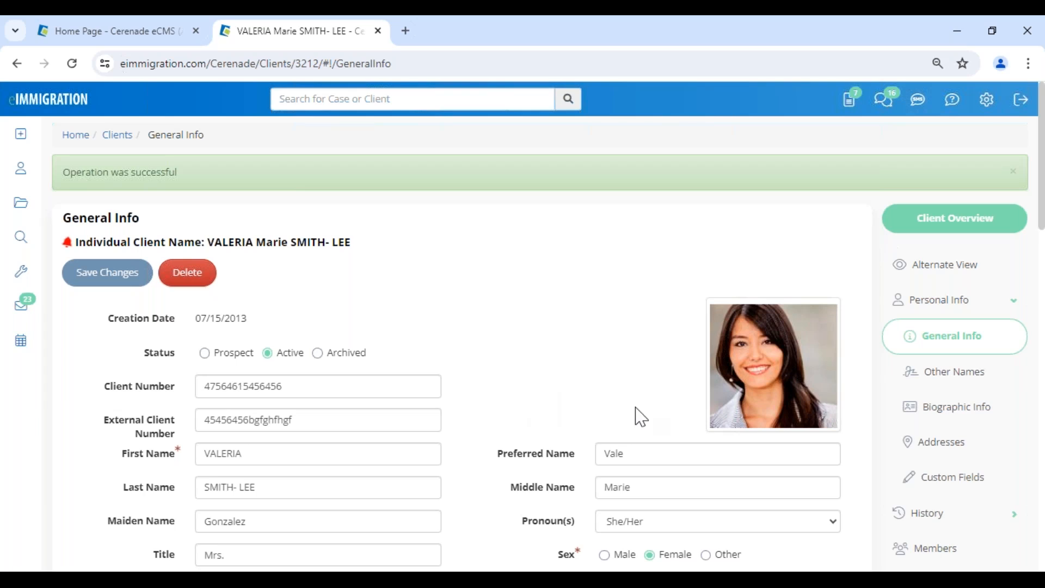
In Members, start linking a new contact with a manual client number, then cancel it.
left_click(977, 551)
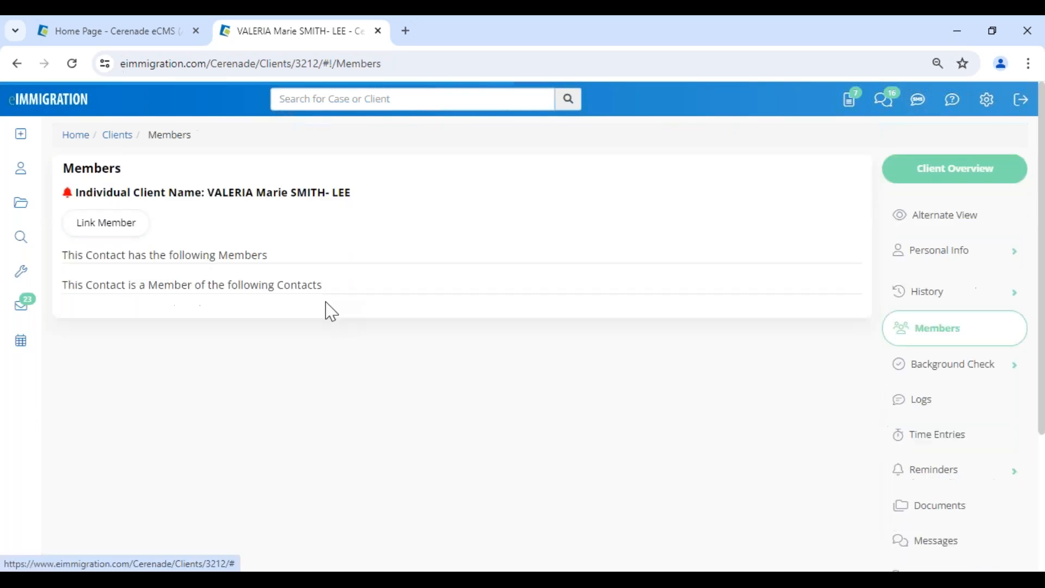
left_click(104, 234)
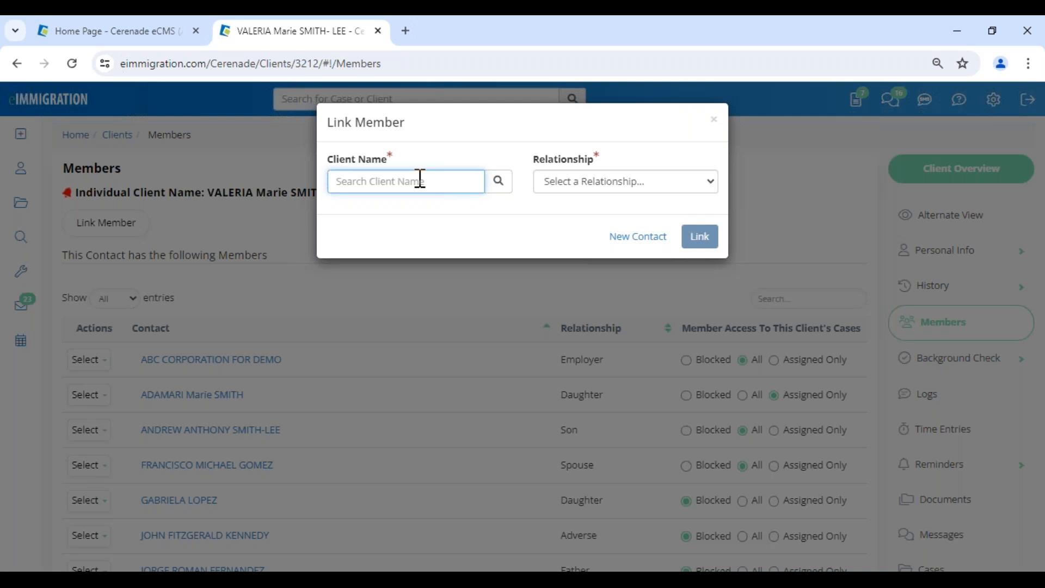
left_click(649, 240)
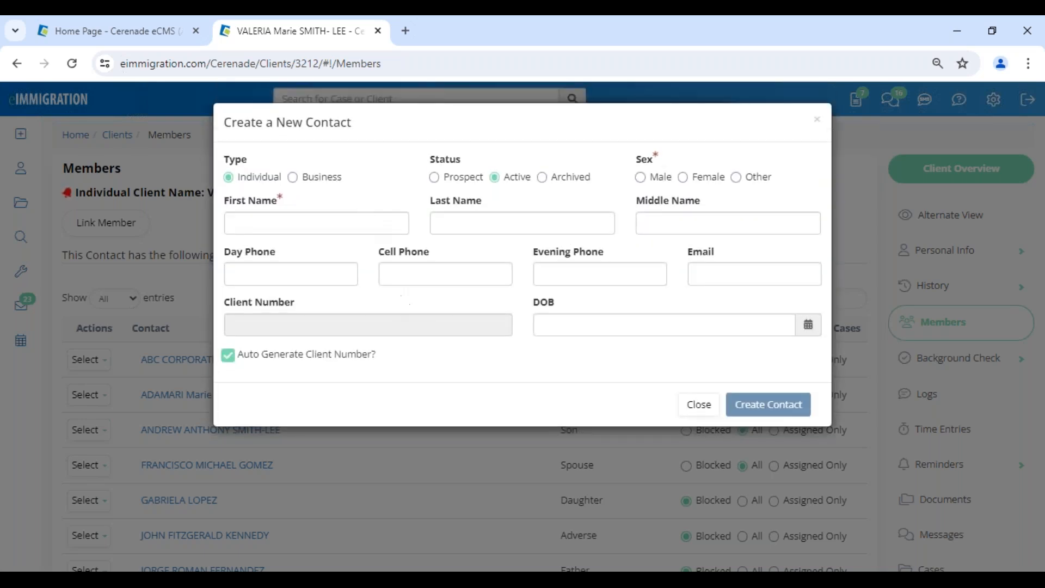
left_click(309, 361)
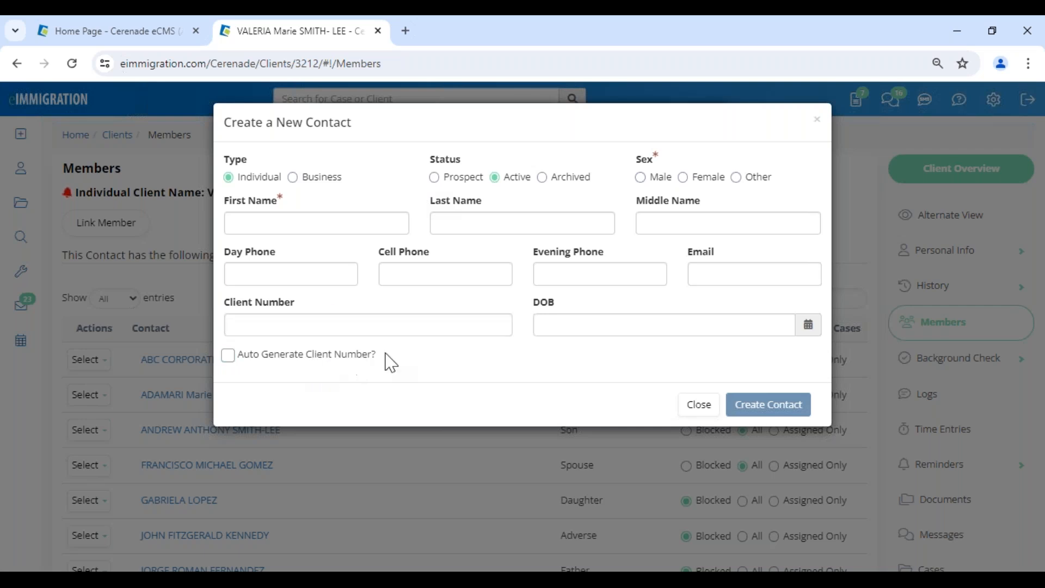
left_click(699, 404)
Choose Son as the member relationship, then dismiss the link member form.
left_click(567, 191)
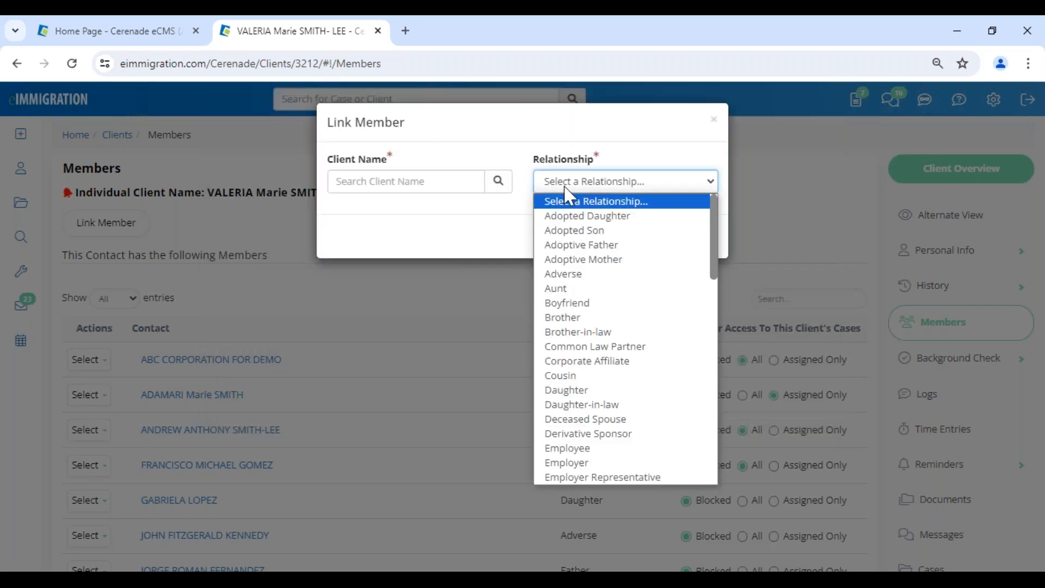
scroll(560, 375, "down", 8)
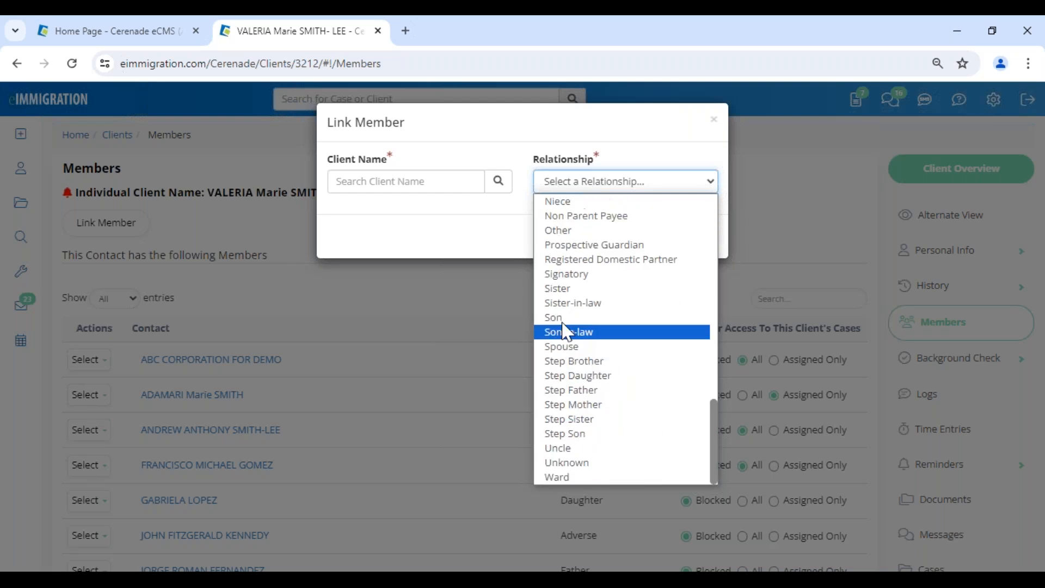
left_click(565, 322)
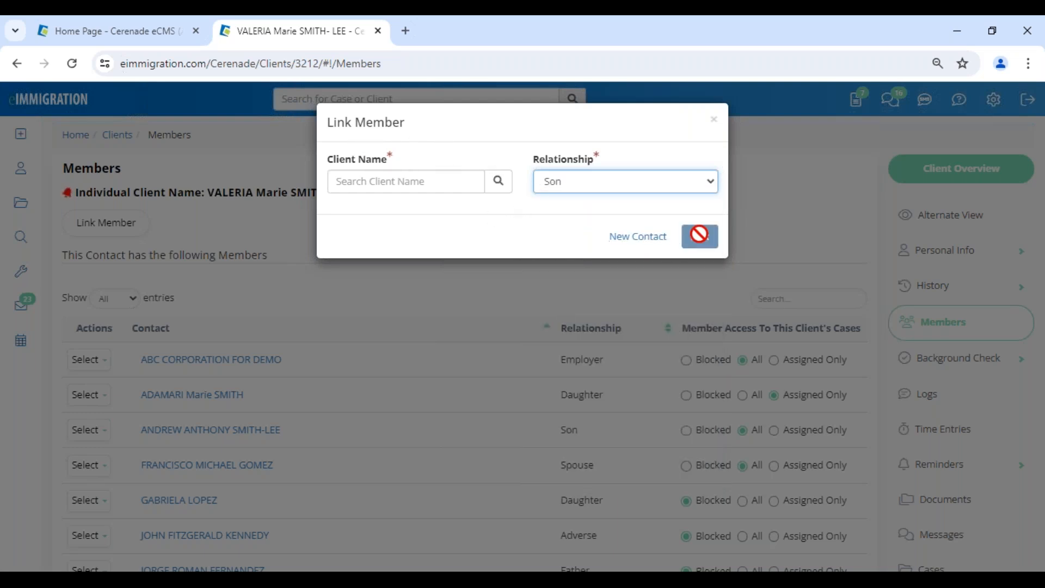
left_click(715, 124)
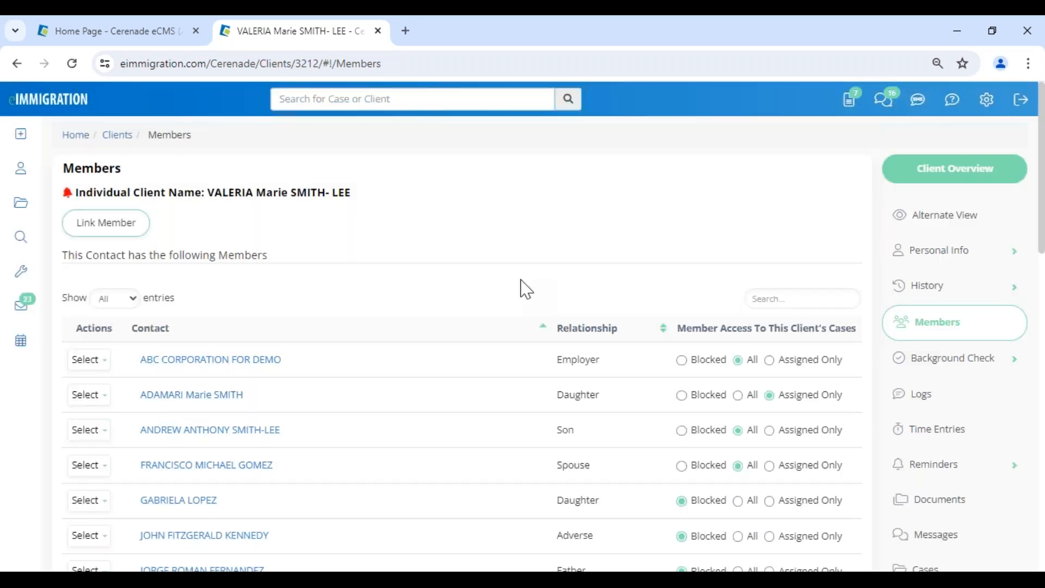
View the linked daughter's profile in a new tab, close it, and open Cases.
left_click(175, 402)
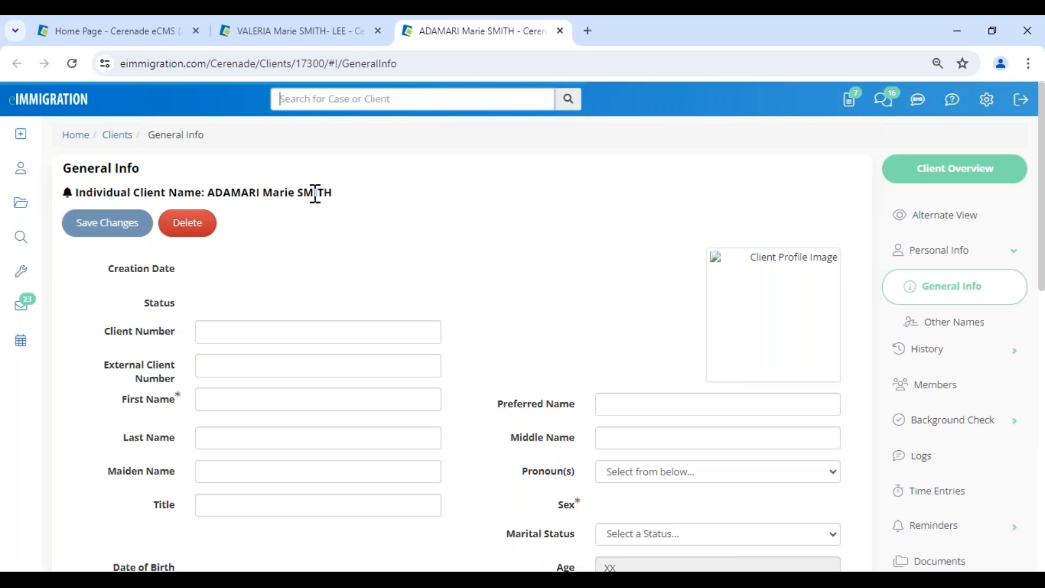
left_click_drag(227, 188, 381, 196)
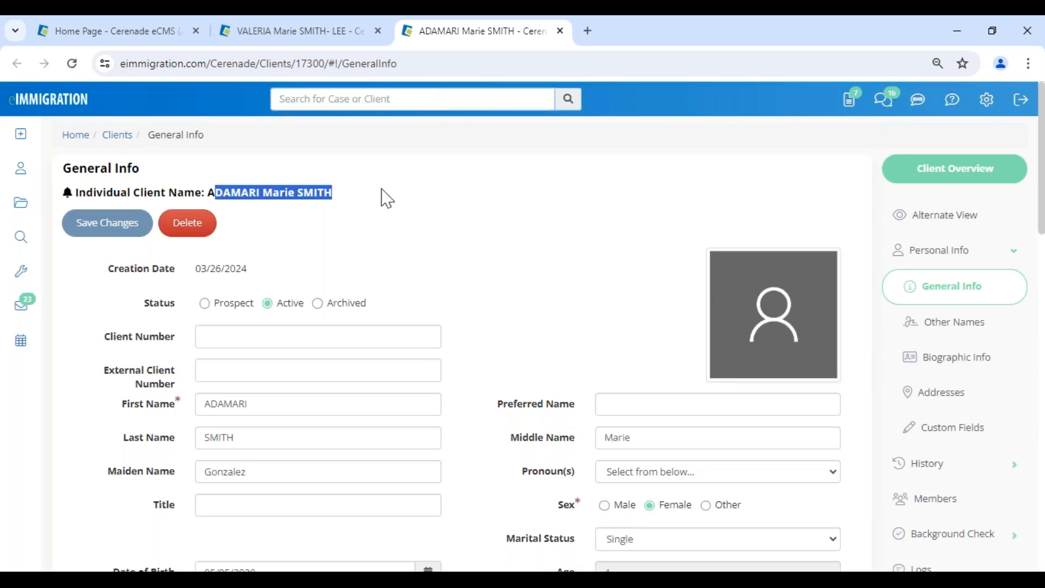
left_click(562, 32)
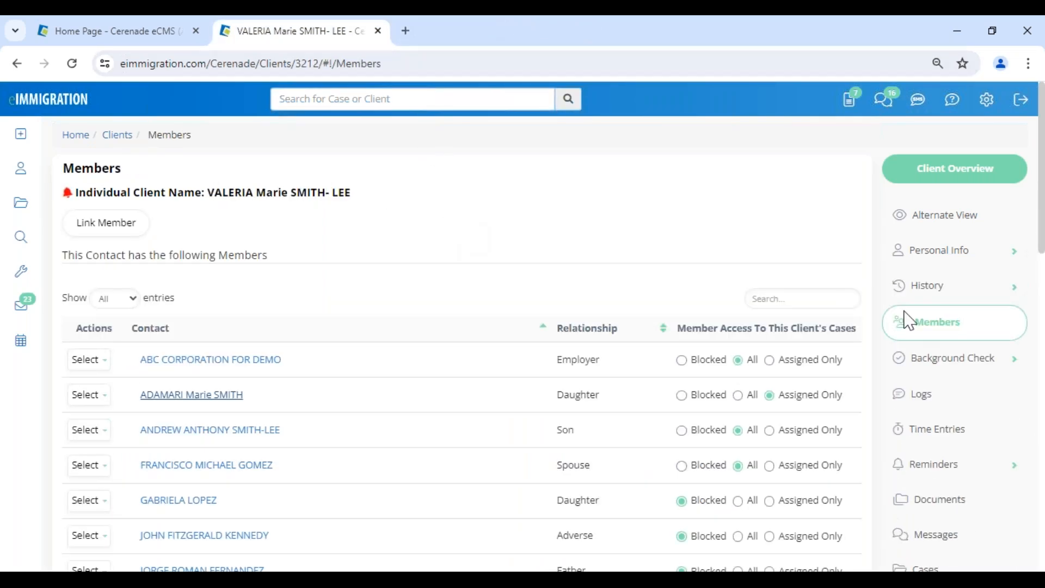
scroll(979, 446, "down", 4)
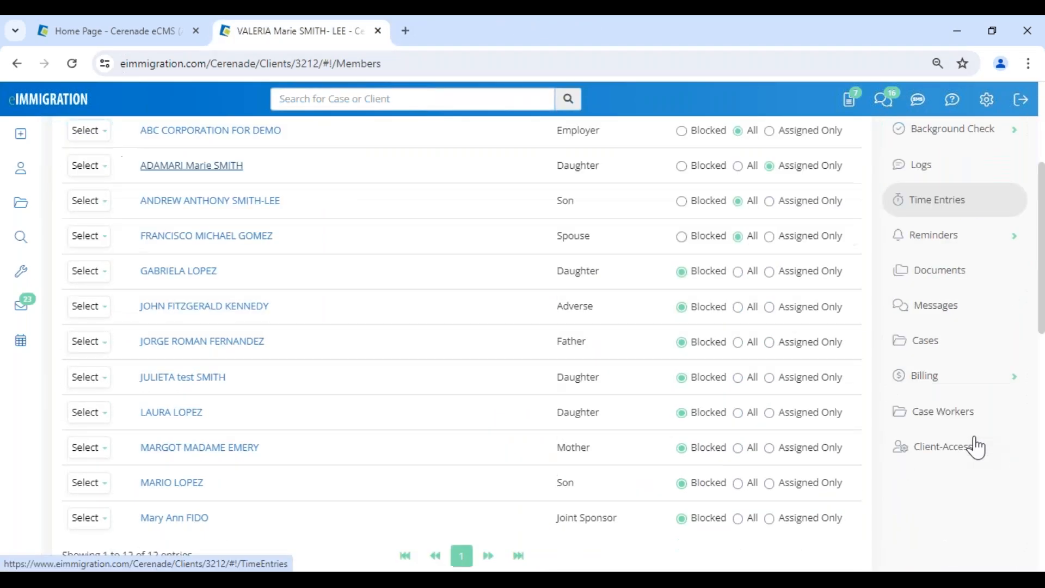
left_click(934, 353)
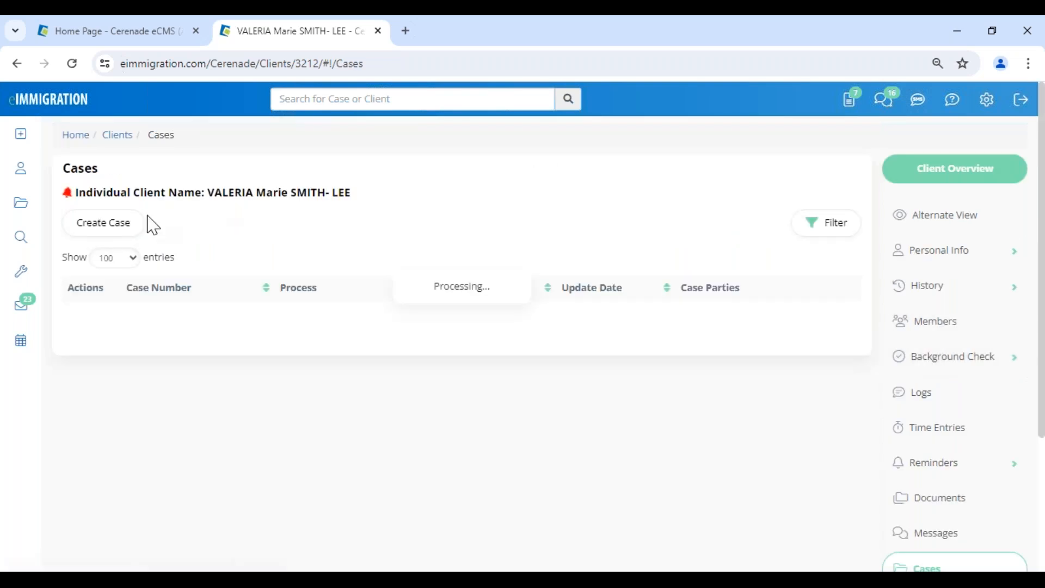
Review the Create Case wizard's General Info step, then cancel the wizard.
left_click(102, 233)
left_click_drag(201, 122, 287, 122)
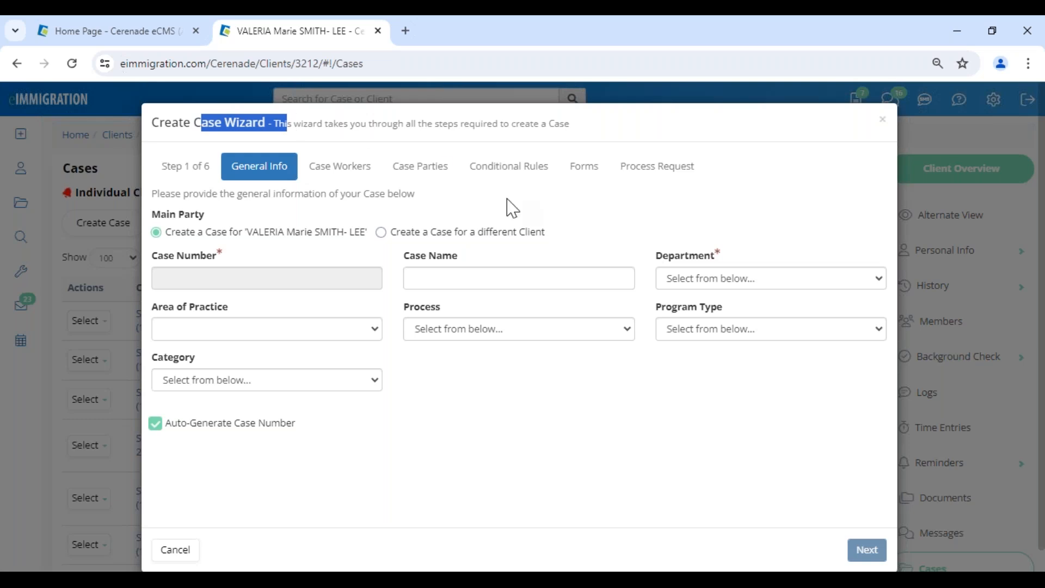
left_click(689, 251)
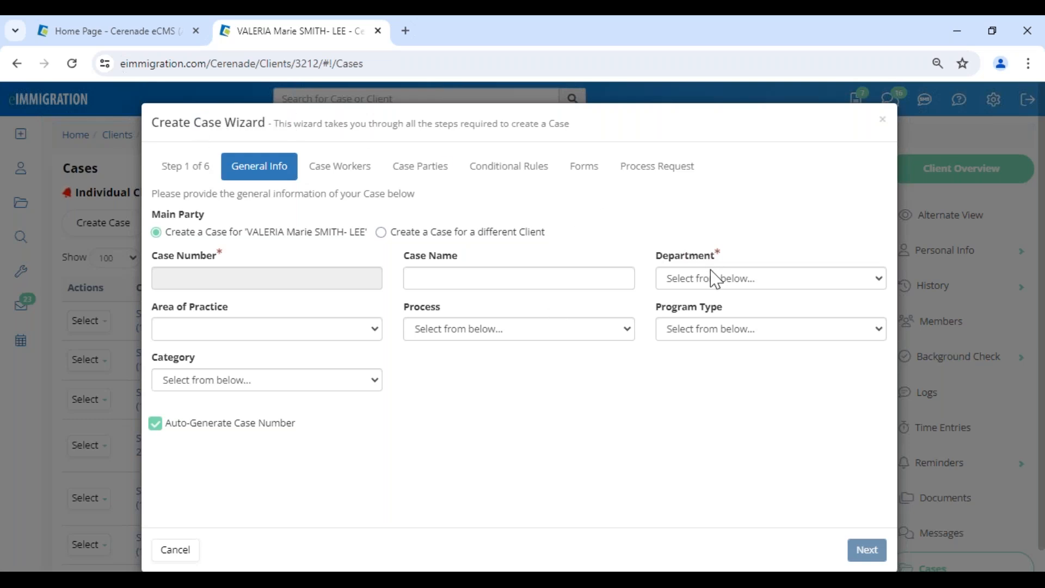
left_click(169, 554)
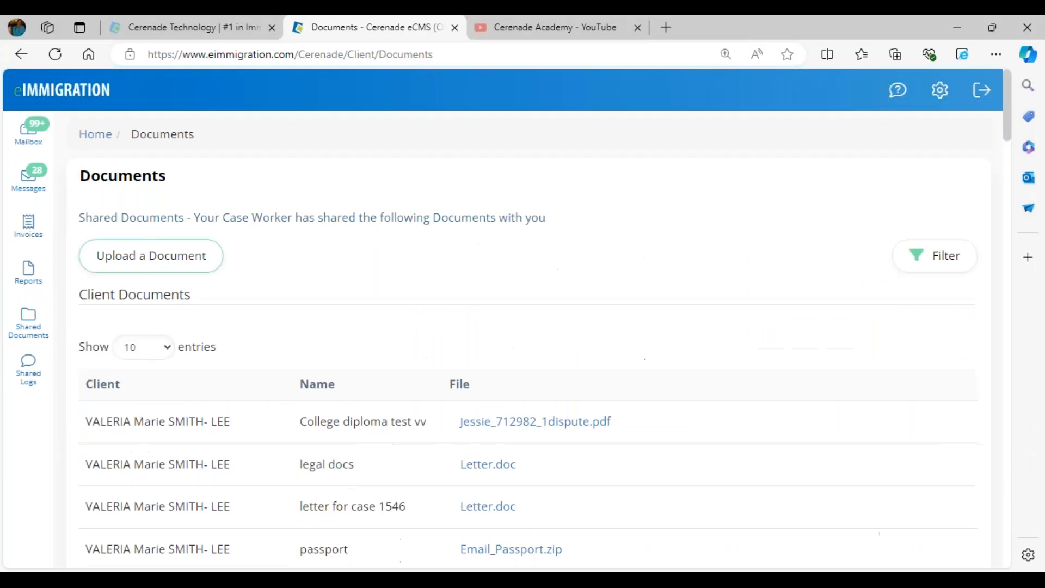
Switch to the Cerenade Academy YouTube channel and scroll through its Videos grid.
left_click(545, 27)
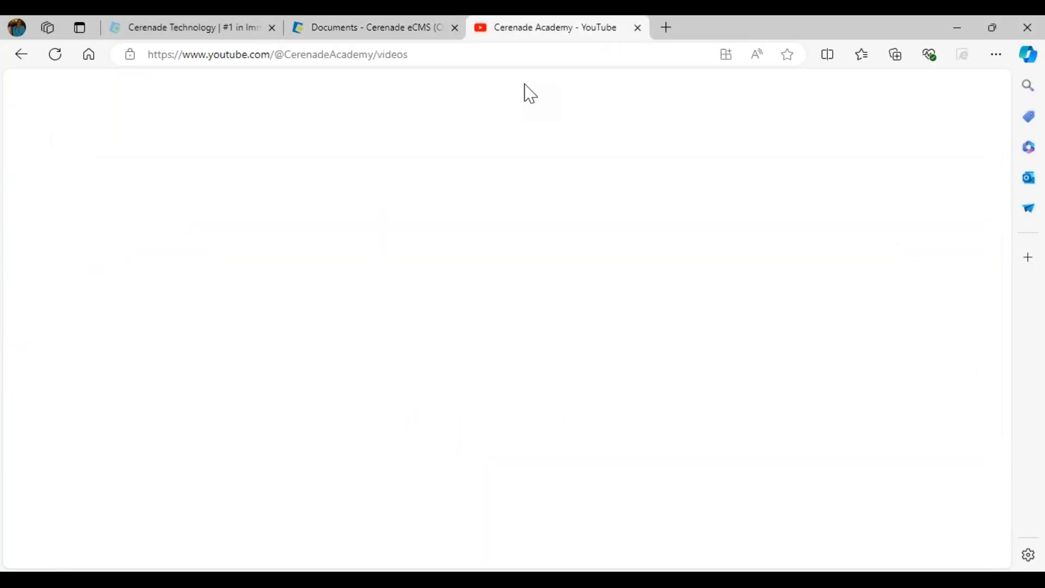
left_click_drag(413, 235, 642, 245)
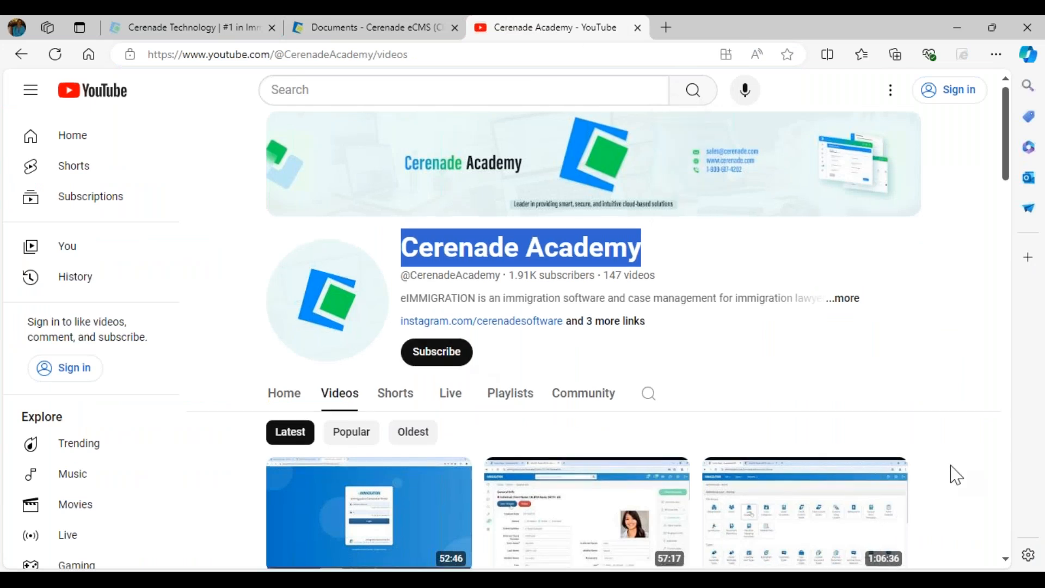
scroll(957, 475, "down", 5)
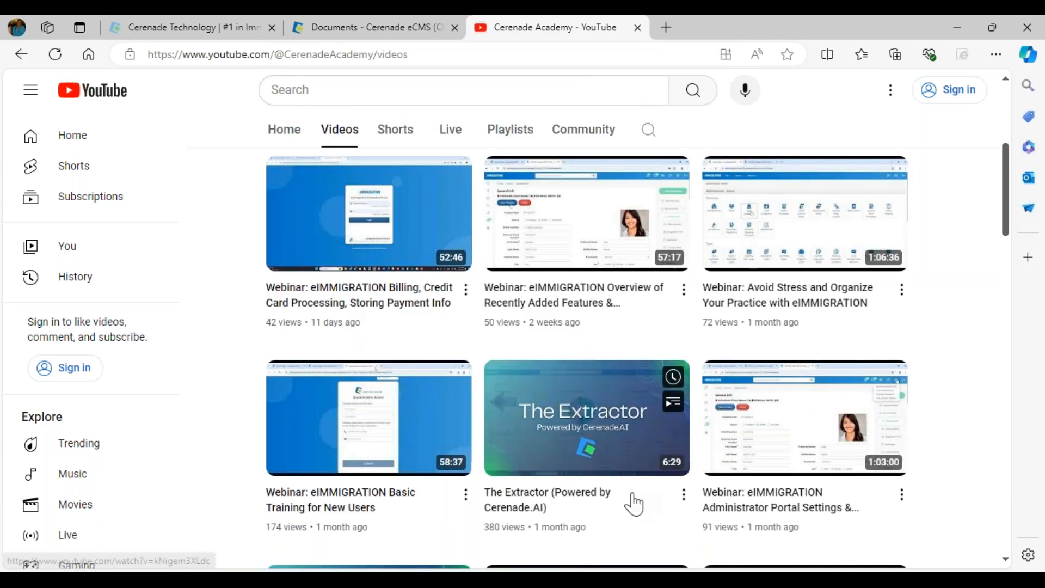
scroll(438, 436, "down", 5)
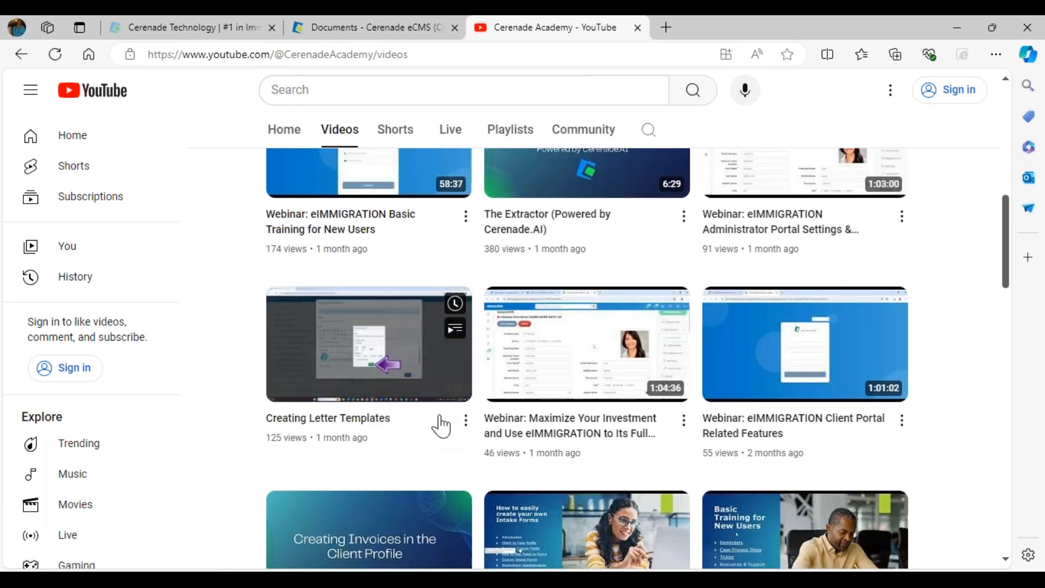
scroll(696, 252, "up", 10)
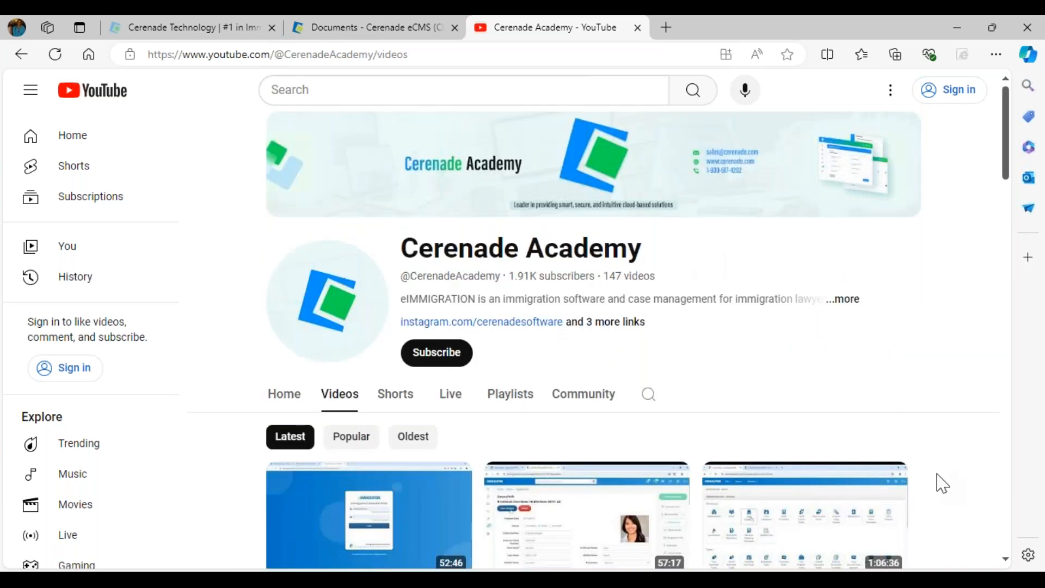
scroll(944, 484, "down", 2)
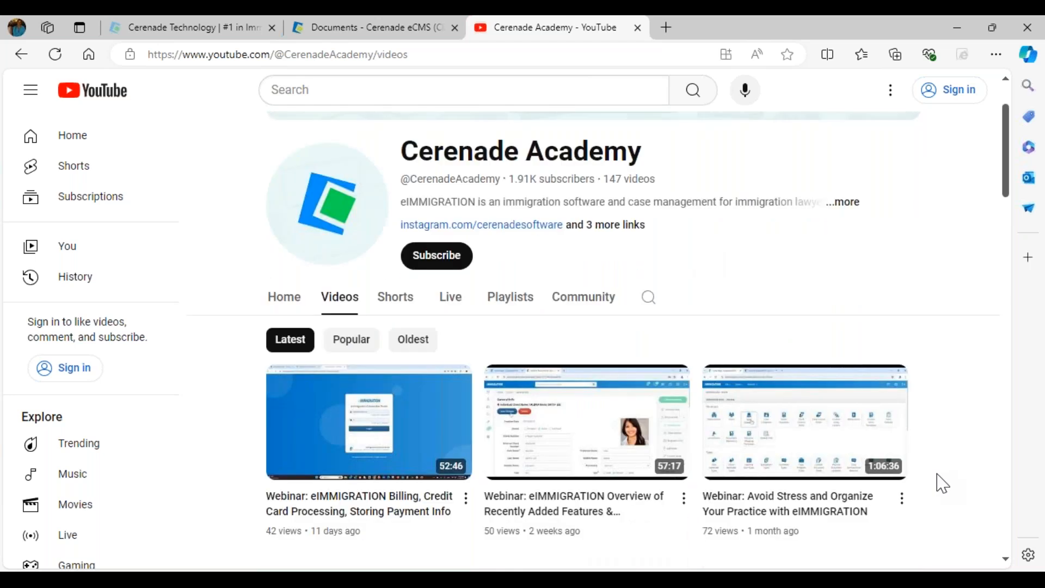
scroll(943, 484, "down", 1)
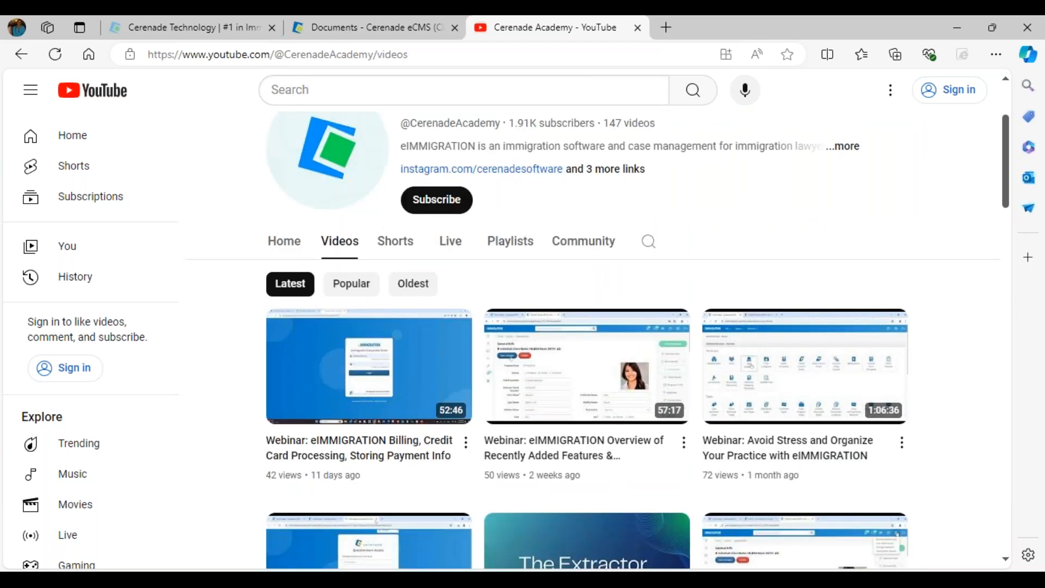